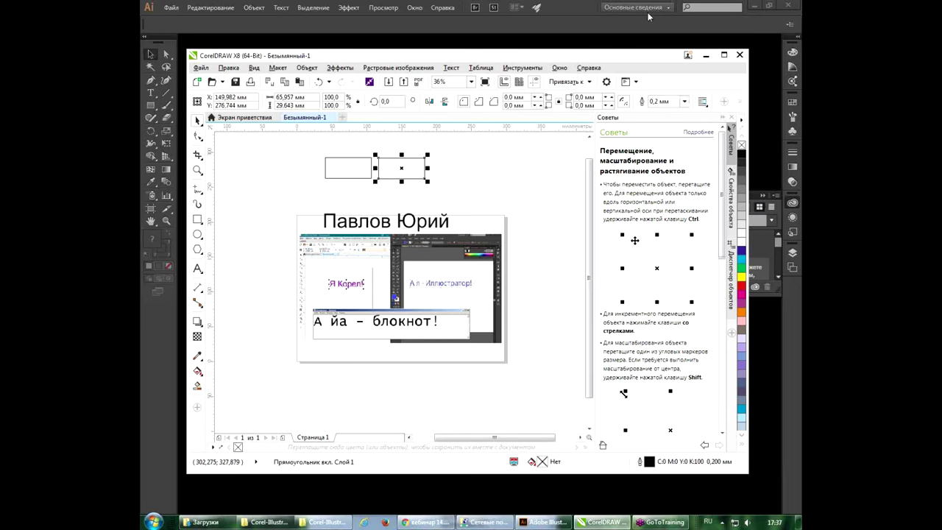
# Step: Deselect and close the untitled CorelDRAW drawing, discarding its changes (Нет)
pyautogui.click(652, 22)
pyautogui.hotkey('alt', 'Tab')
pyautogui.press('Escape')
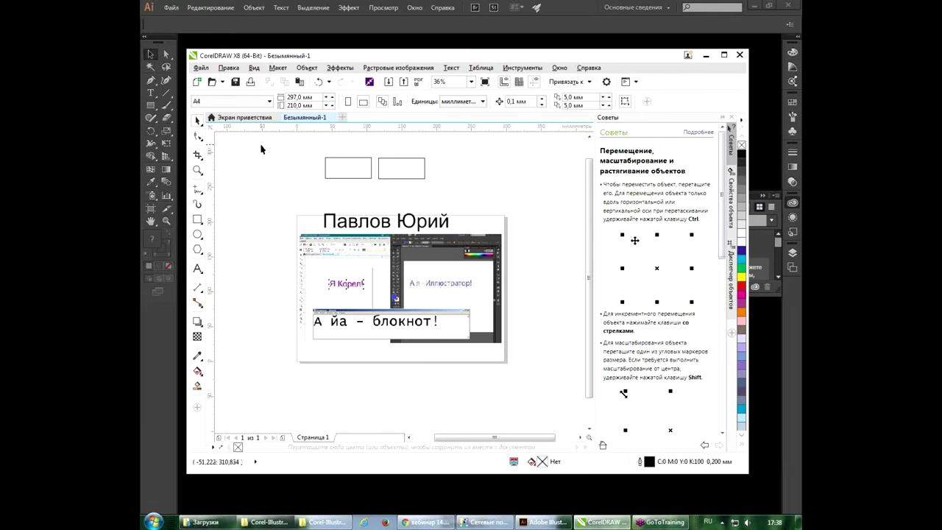
pyautogui.click(739, 56)
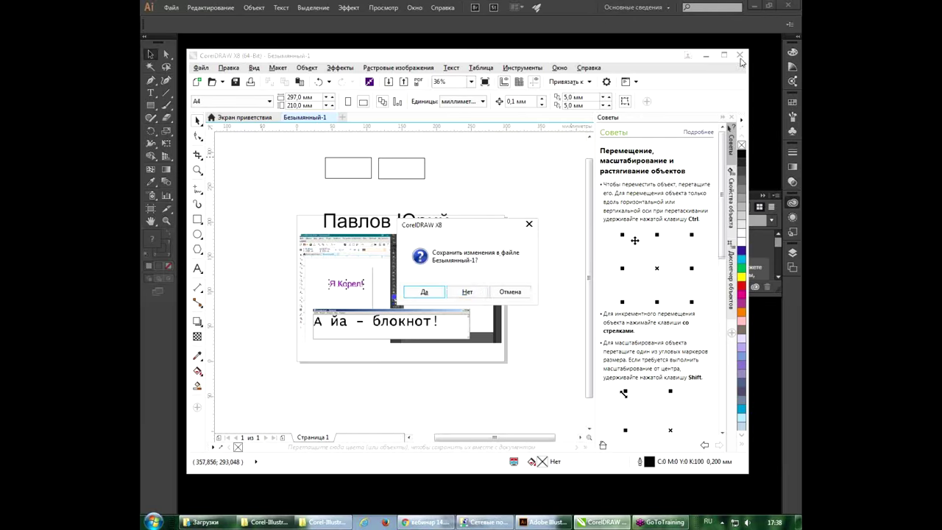
pyautogui.click(467, 292)
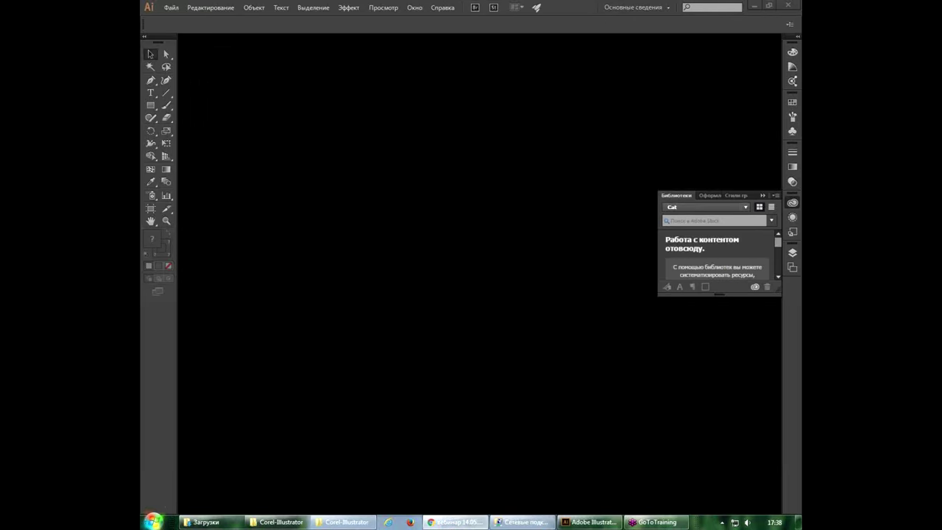
# Step: Show All Programs in the Start menu with the CorelDRAW Graphics Suite X8 folder expanded
pyautogui.click(153, 522)
pyautogui.click(189, 476)
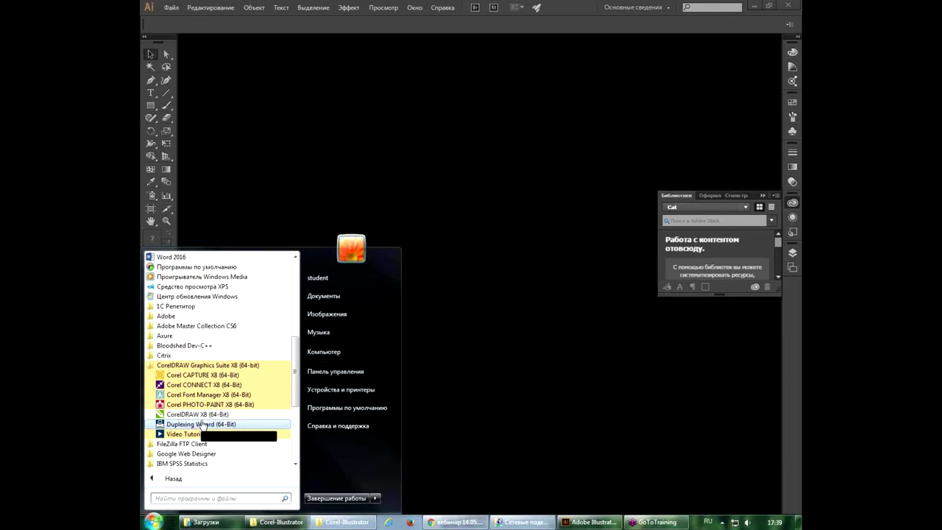
# Step: Launch CorelDRAW X8, skip registration, and dismiss the LearnBasic.cdr error to the Welcome screen
pyautogui.click(209, 416)
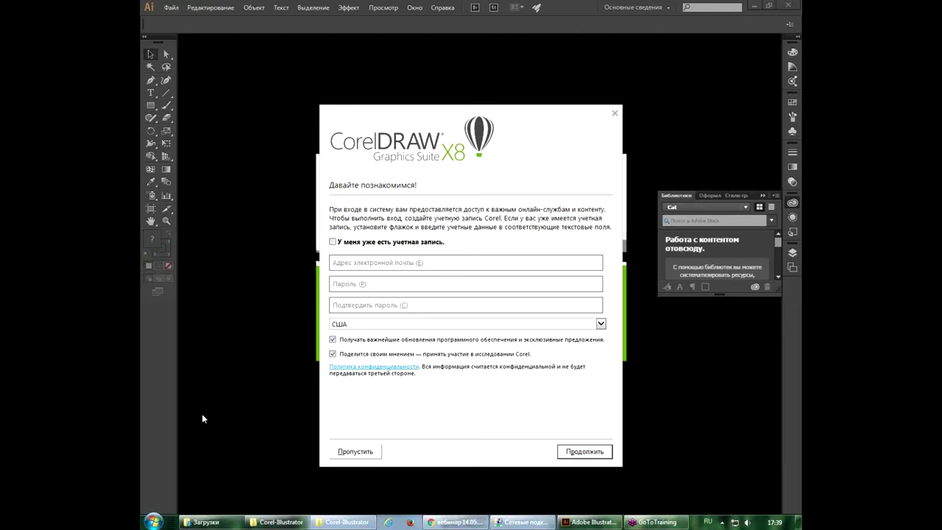
pyautogui.click(353, 453)
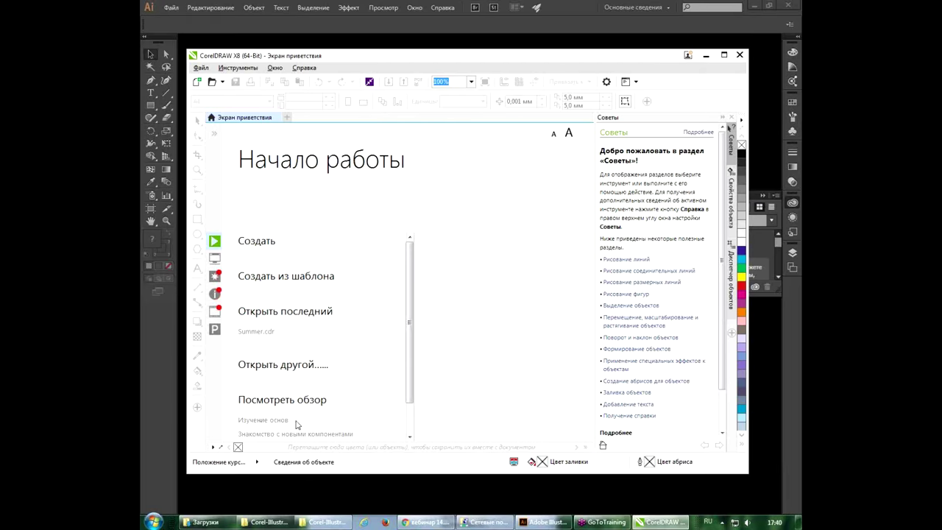
pyautogui.moveTo(295, 434)
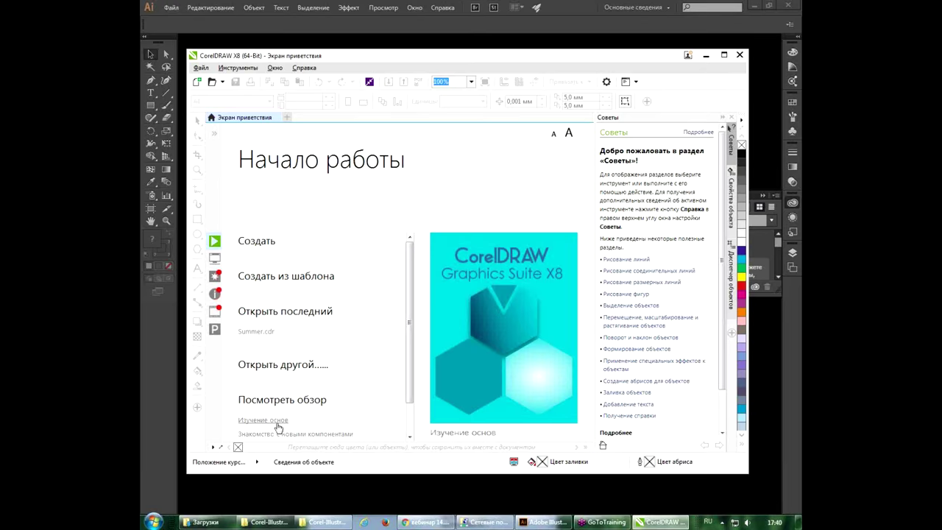
pyautogui.click(278, 422)
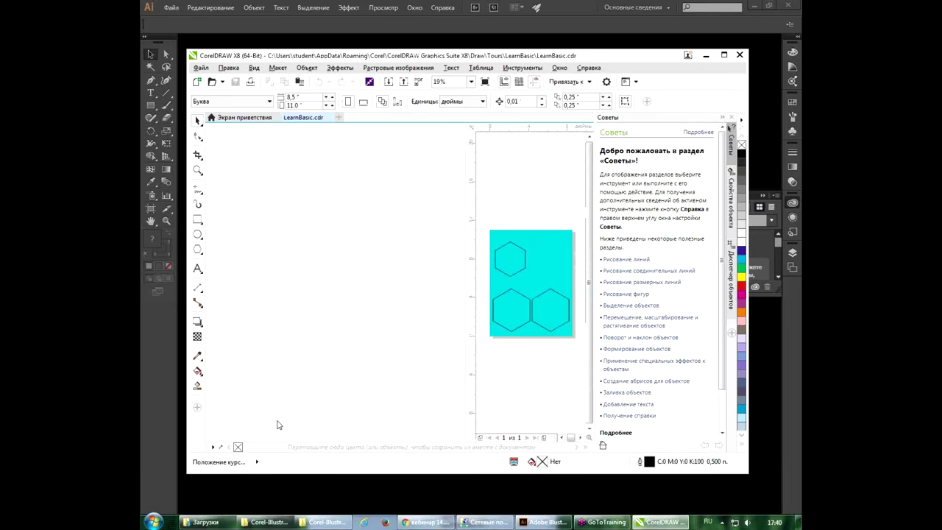
pyautogui.click(459, 323)
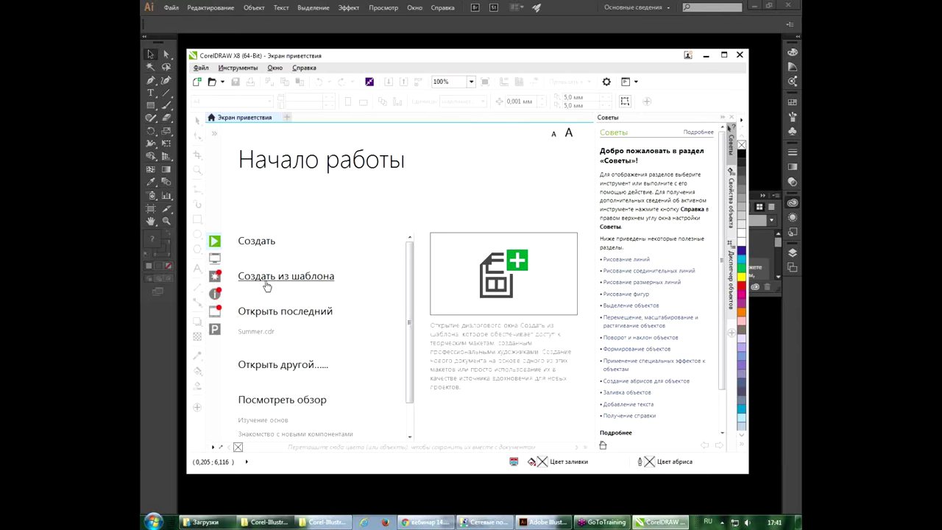
# Step: Create a blank A4 portrait 210 × 297 mm document, CMYK at 300 dpi, after reviewing presets and colour settings
pyautogui.click(259, 241)
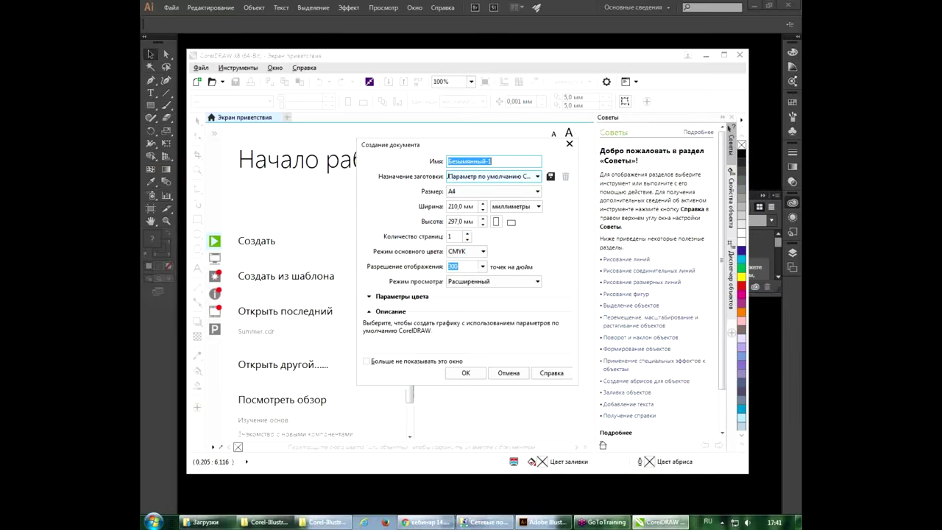
pyautogui.click(491, 177)
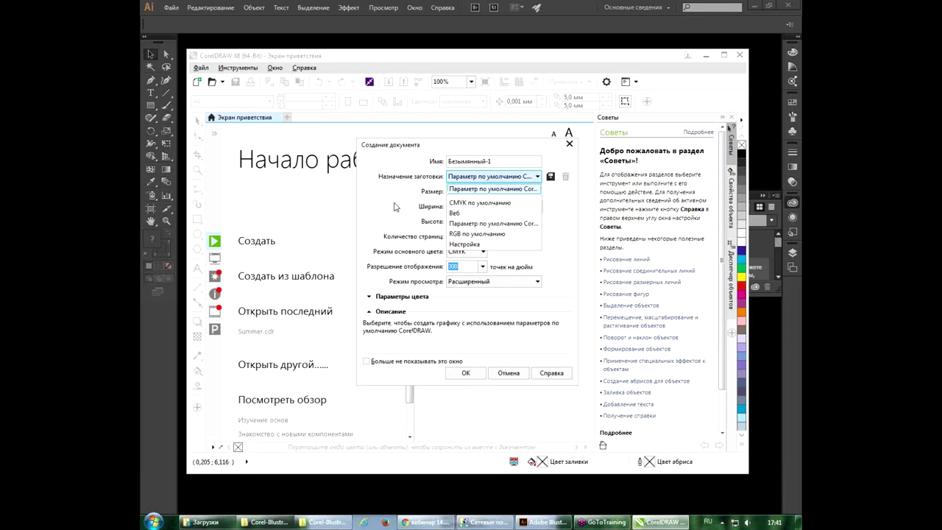
pyautogui.click(467, 190)
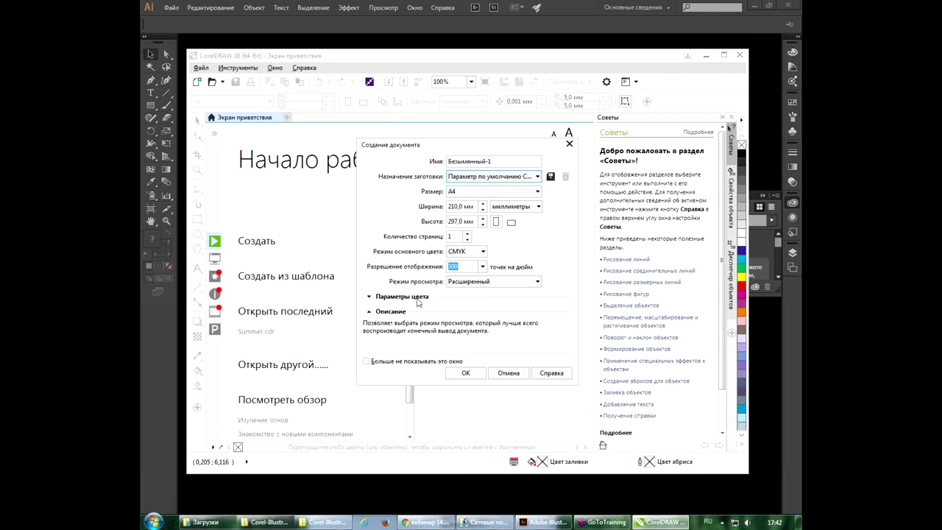
pyautogui.click(368, 296)
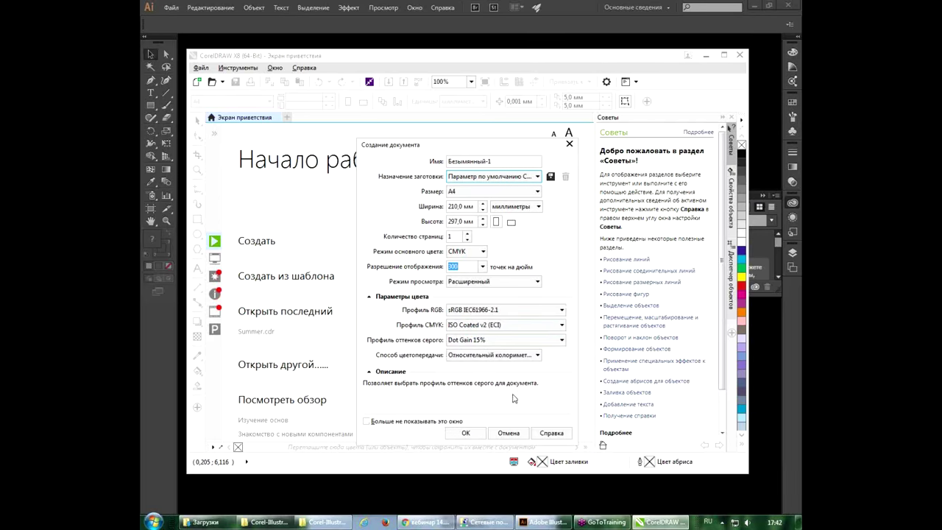
pyautogui.click(465, 433)
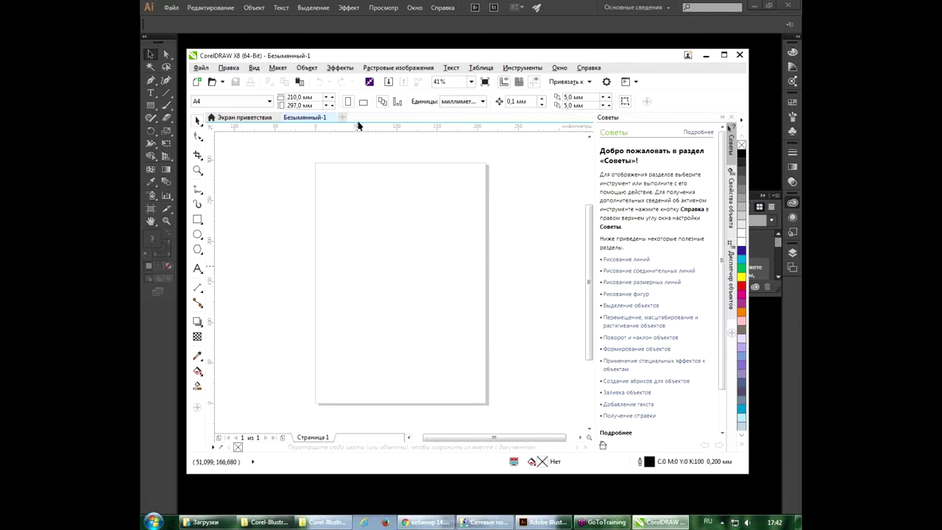
pyautogui.moveTo(360, 57); pyautogui.dragTo(372, 56)
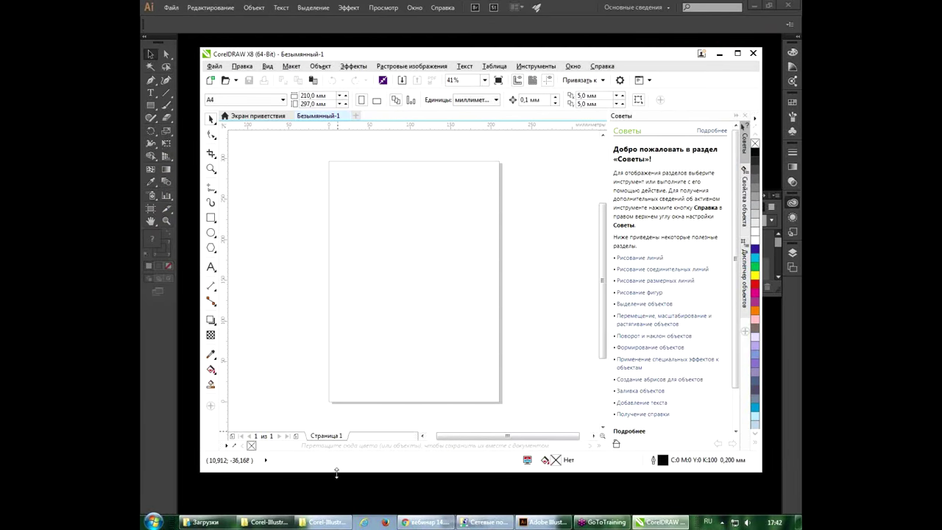
# Step: Drag the CorelDRAW window's bottom edge down to make it slightly taller
pyautogui.moveTo(336, 473); pyautogui.dragTo(339, 488)
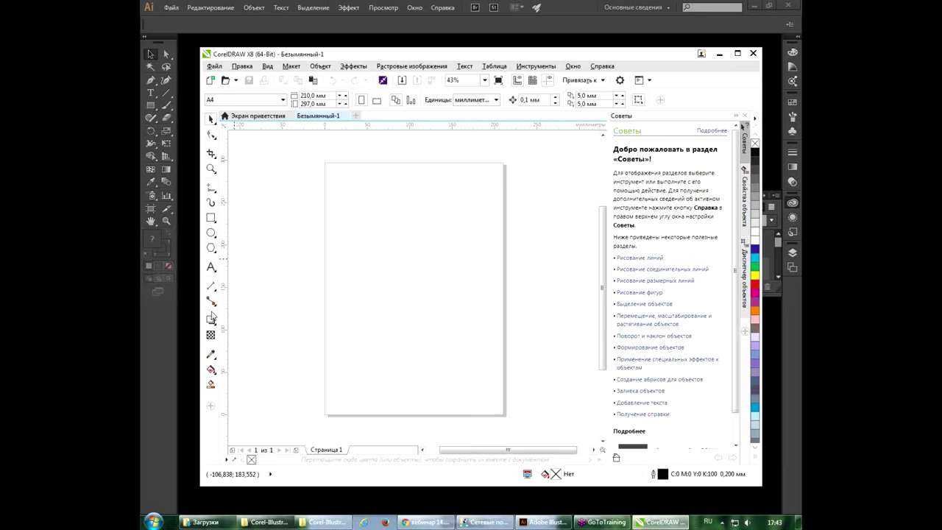
# Step: Draw a near-square at top-left, a second square beside it, and a tall 32.9 × 128.6 mm rectangle
pyautogui.click(211, 217)
pyautogui.moveTo(337, 173)
pyautogui.mouseDown()
pyautogui.moveTo(422, 217)
pyautogui.moveTo(404, 224)
pyautogui.mouseUp()
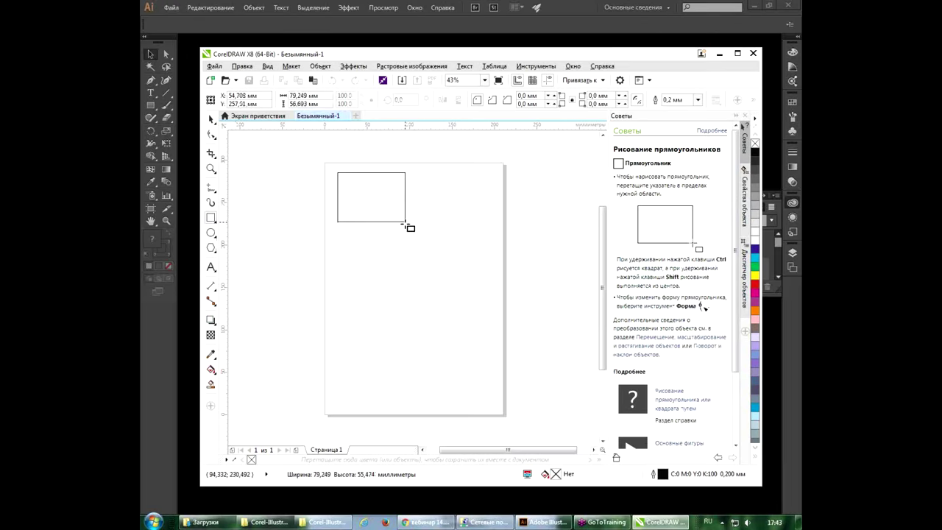
pyautogui.moveTo(404, 223); pyautogui.dragTo(391, 222)
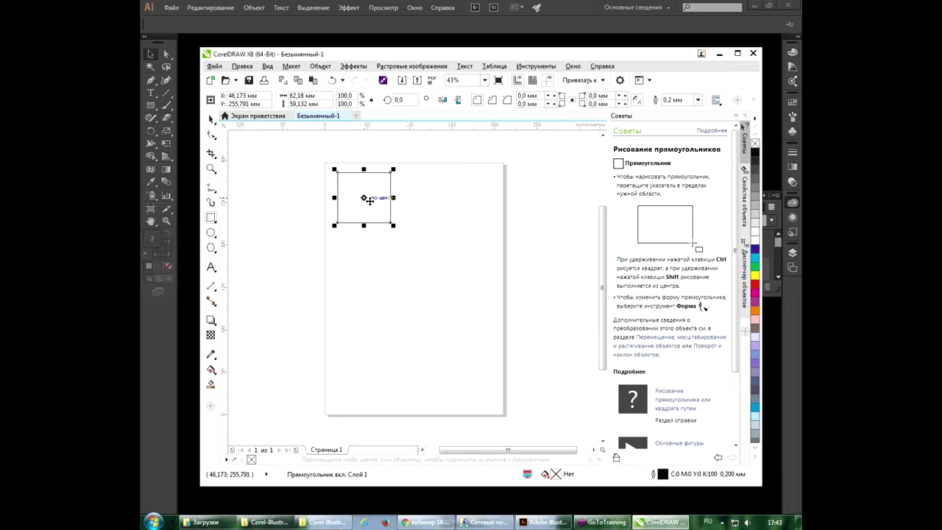
pyautogui.moveTo(364, 199)
pyautogui.mouseDown()
pyautogui.moveTo(424, 200)
pyautogui.moveTo(355, 197)
pyautogui.mouseUp()
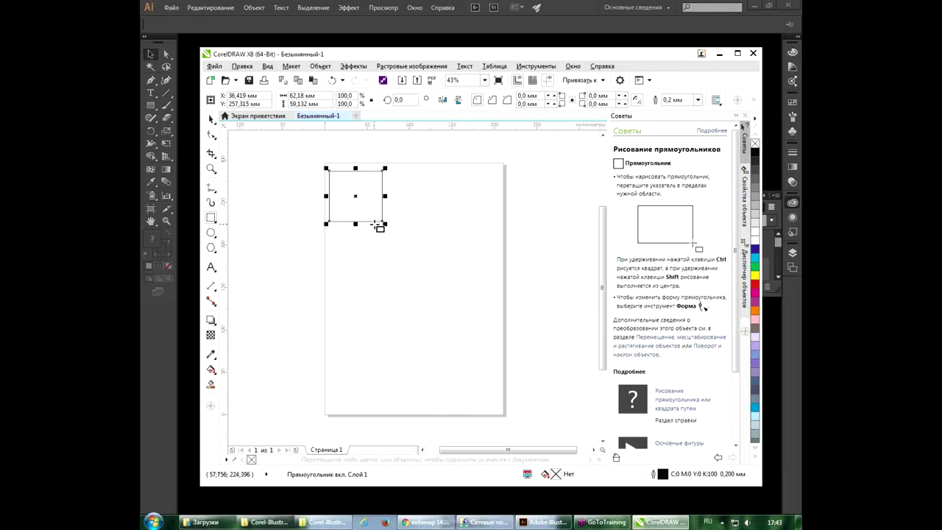
pyautogui.moveTo(383, 224)
pyautogui.mouseDown()
pyautogui.moveTo(368, 208)
pyautogui.moveTo(415, 255)
pyautogui.moveTo(368, 206)
pyautogui.moveTo(468, 304)
pyautogui.moveTo(391, 230)
pyautogui.mouseUp()
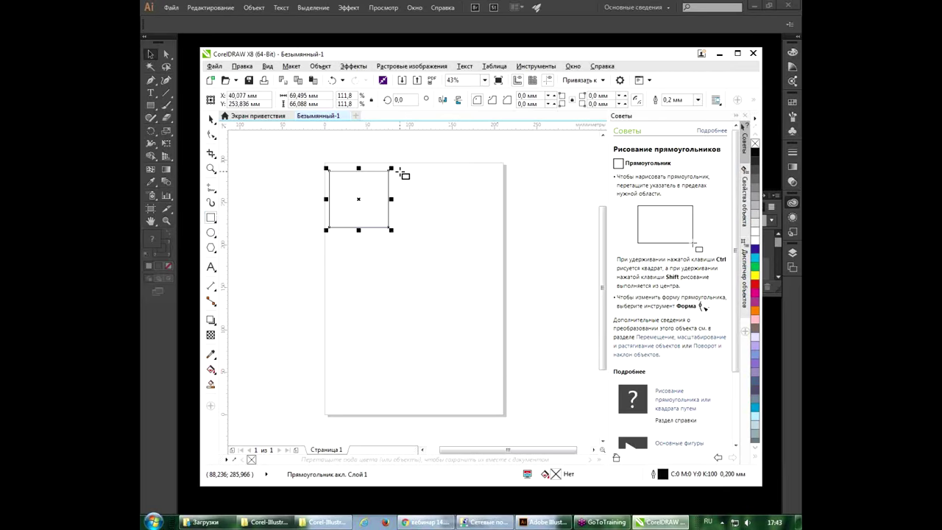
pyautogui.moveTo(399, 170); pyautogui.dragTo(463, 230)
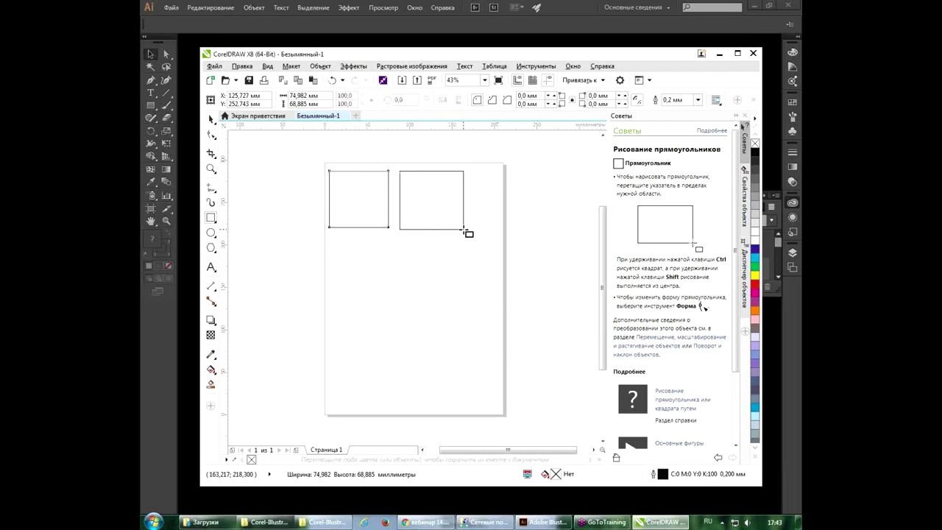
pyautogui.moveTo(471, 171); pyautogui.dragTo(501, 282)
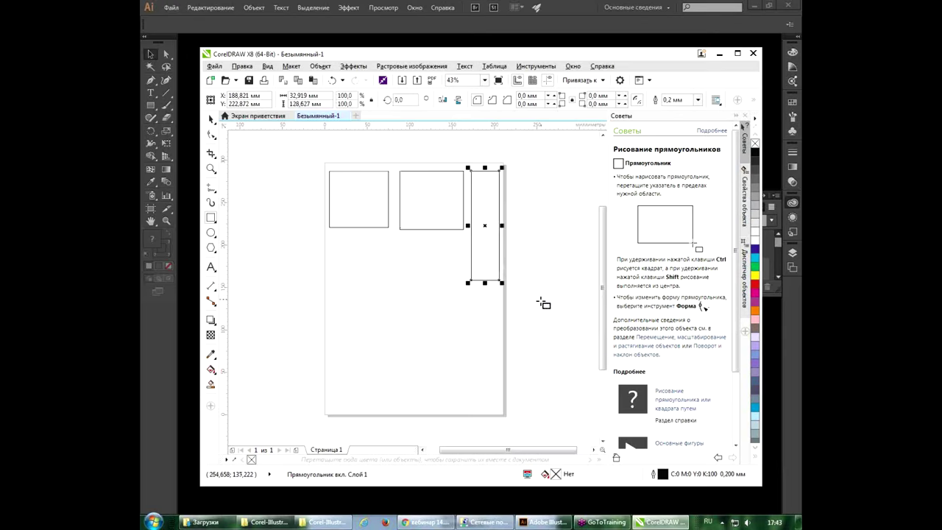
# Step: Move the second square against the tall rectangle and keep the first square in the top-left corner
pyautogui.click(448, 175)
pyautogui.moveTo(431, 200); pyautogui.dragTo(361, 269)
pyautogui.press('Escape')
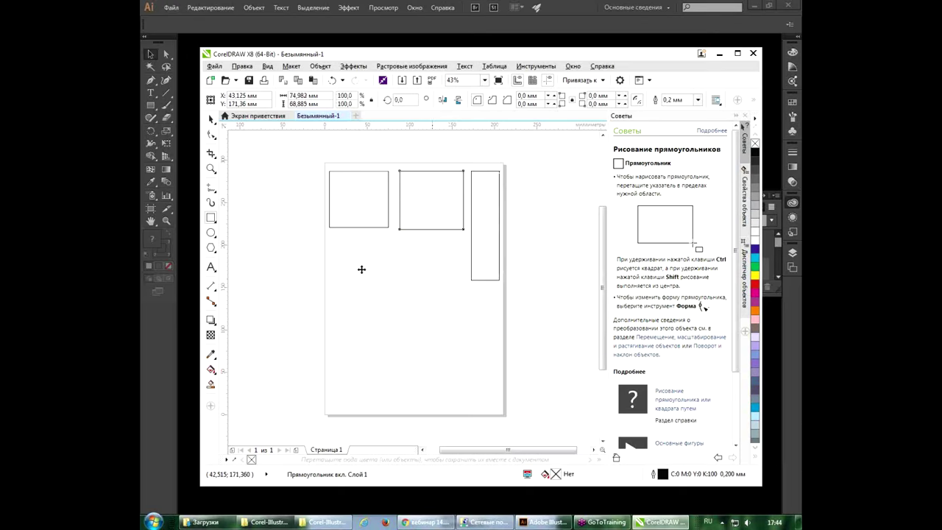
pyautogui.click(361, 204)
pyautogui.moveTo(361, 197); pyautogui.dragTo(439, 198)
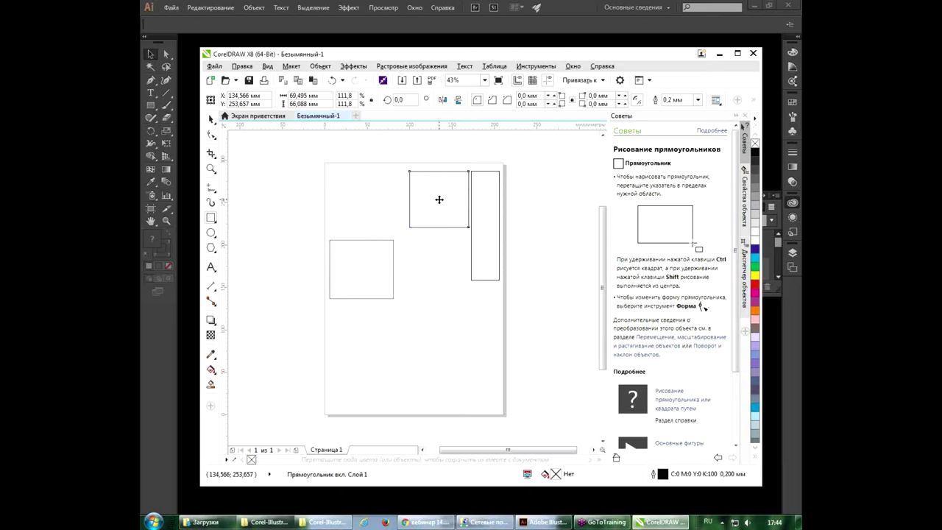
pyautogui.click(362, 269)
pyautogui.moveTo(361, 269); pyautogui.dragTo(363, 204)
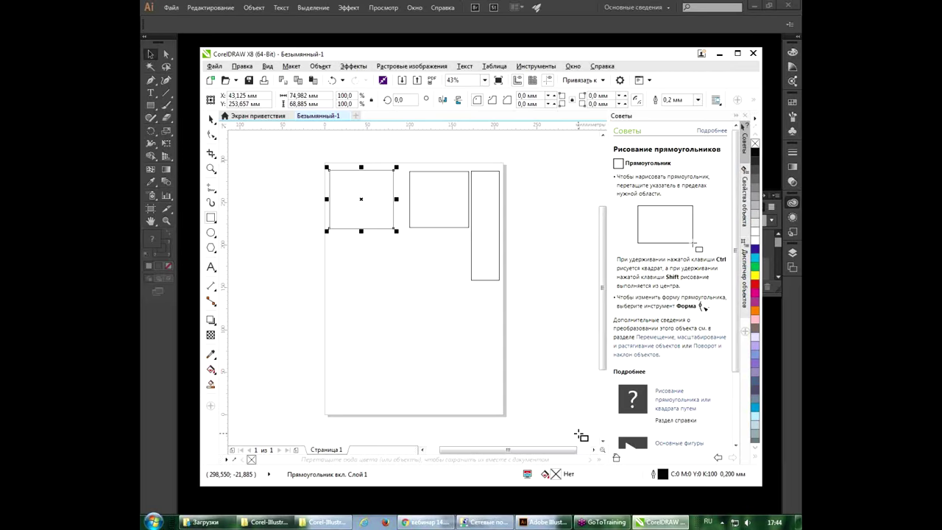
# Step: Place copies of the top-left square down the left side, then draw and delete a page-size rectangle
pyautogui.click(359, 198)
pyautogui.moveTo(359, 199); pyautogui.dragTo(361, 338)
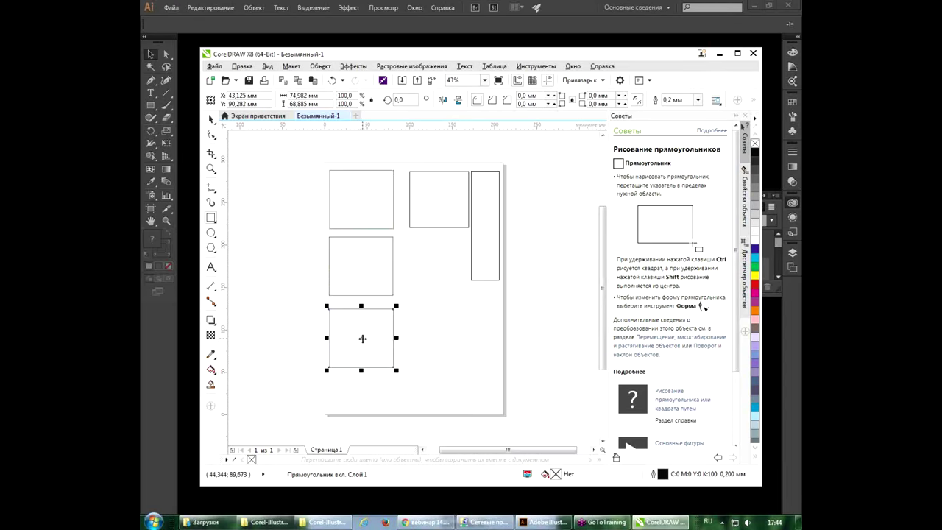
pyautogui.click(211, 219)
pyautogui.moveTo(327, 148)
pyautogui.mouseDown()
pyautogui.moveTo(569, 419)
pyautogui.moveTo(551, 416)
pyautogui.mouseUp()
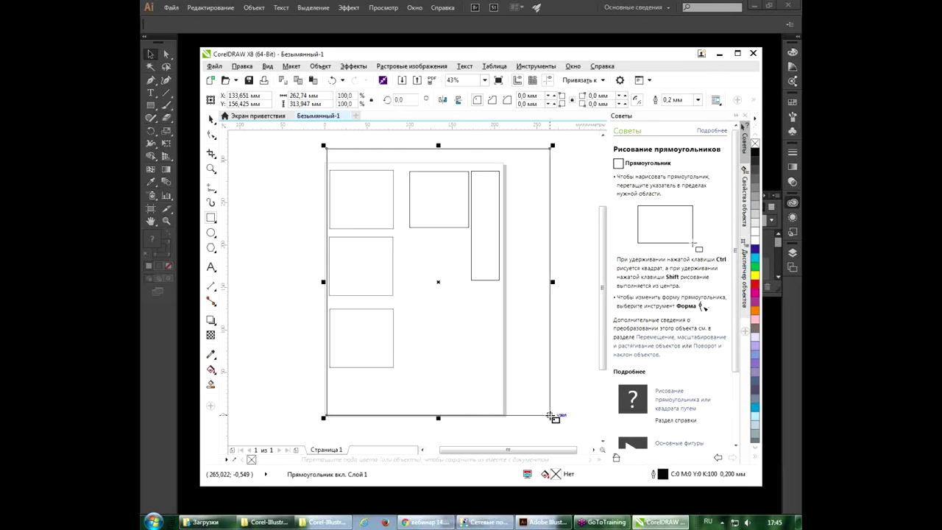
pyautogui.press('Delete')
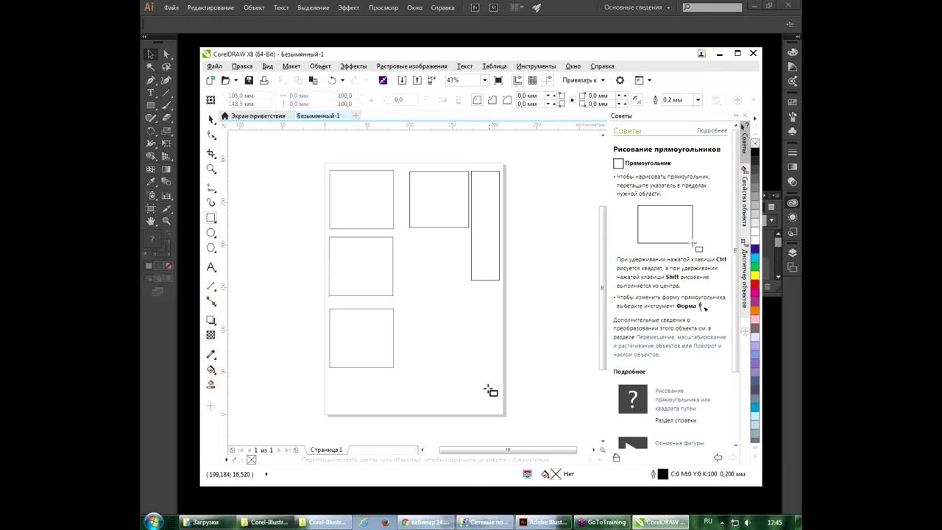
# Step: Move the middle-left square right and the top-left rectangle down to the left middle
pyautogui.click(211, 120)
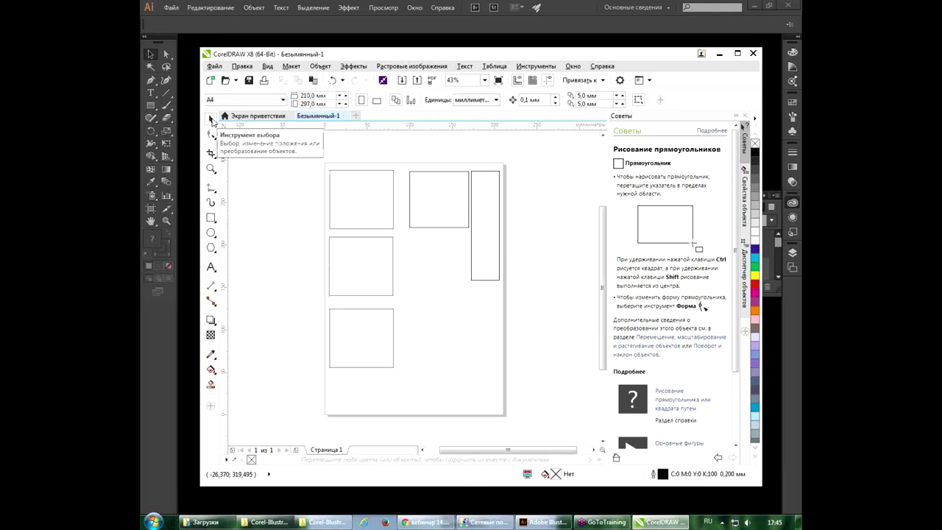
pyautogui.click(363, 278)
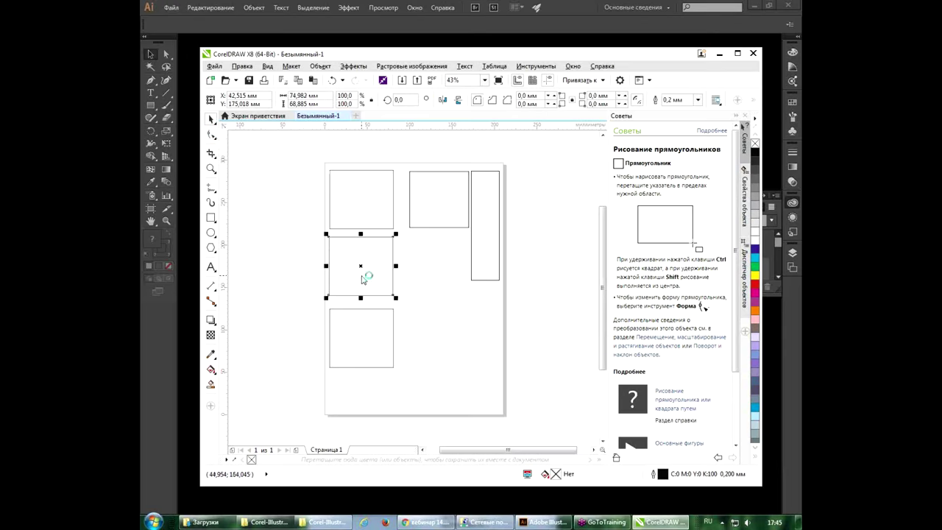
pyautogui.moveTo(363, 278)
pyautogui.mouseDown()
pyautogui.moveTo(425, 272)
pyautogui.moveTo(434, 338)
pyautogui.mouseUp()
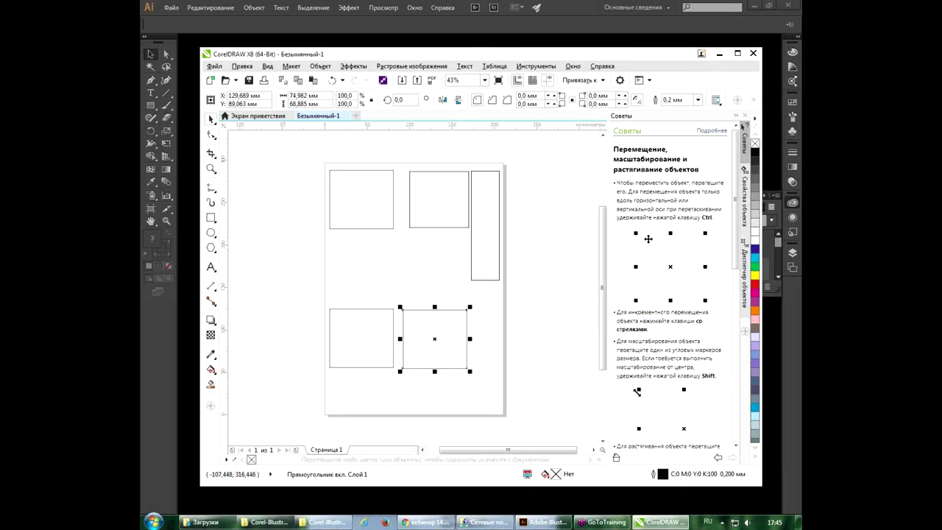
pyautogui.click(372, 175)
pyautogui.moveTo(364, 201); pyautogui.dragTo(364, 257)
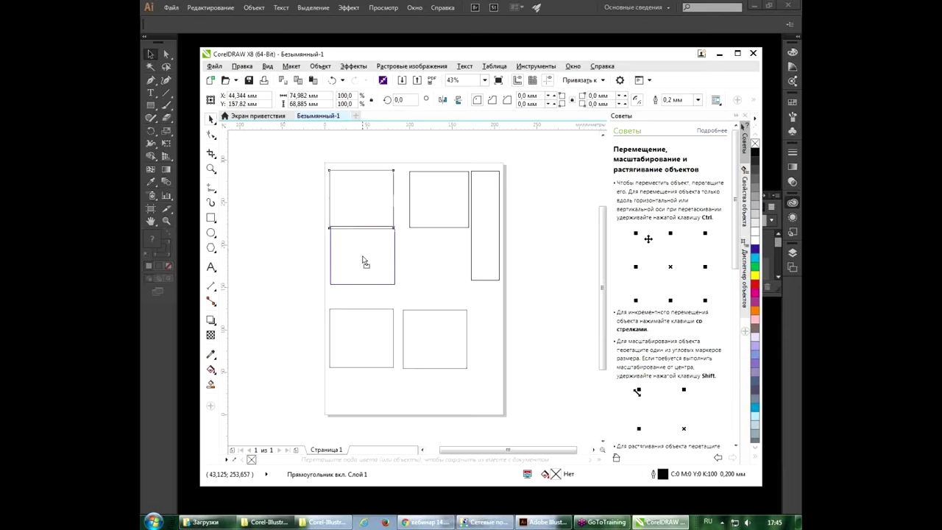
# Step: Draw a small square and place it beside the top-left square, moving the top-middle square into the corner
pyautogui.press('F6')
pyautogui.moveTo(415, 238); pyautogui.dragTo(449, 278)
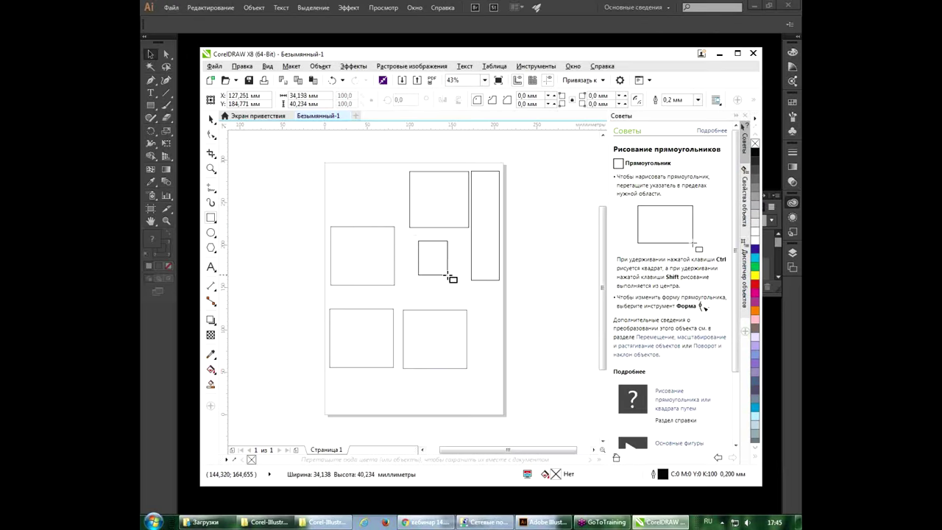
pyautogui.press('space')
pyautogui.moveTo(447, 204); pyautogui.dragTo(370, 200)
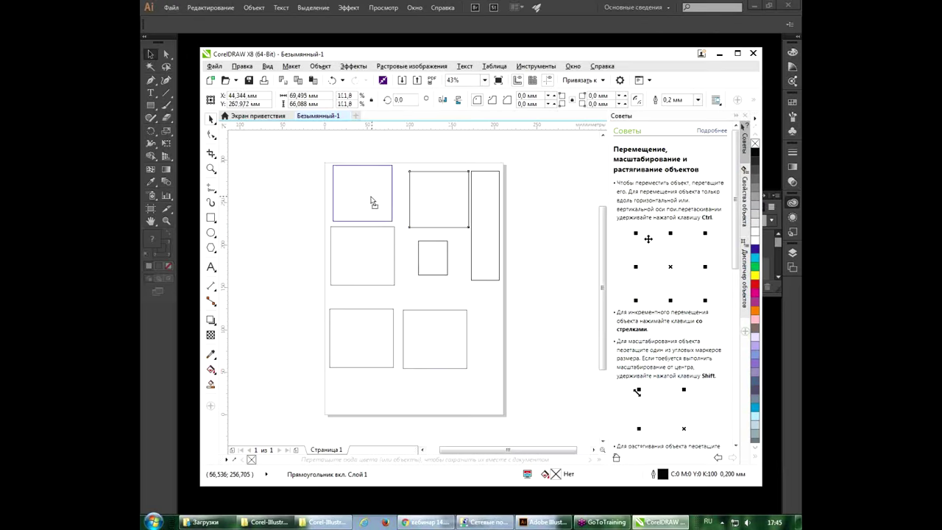
pyautogui.moveTo(433, 258); pyautogui.dragTo(411, 183)
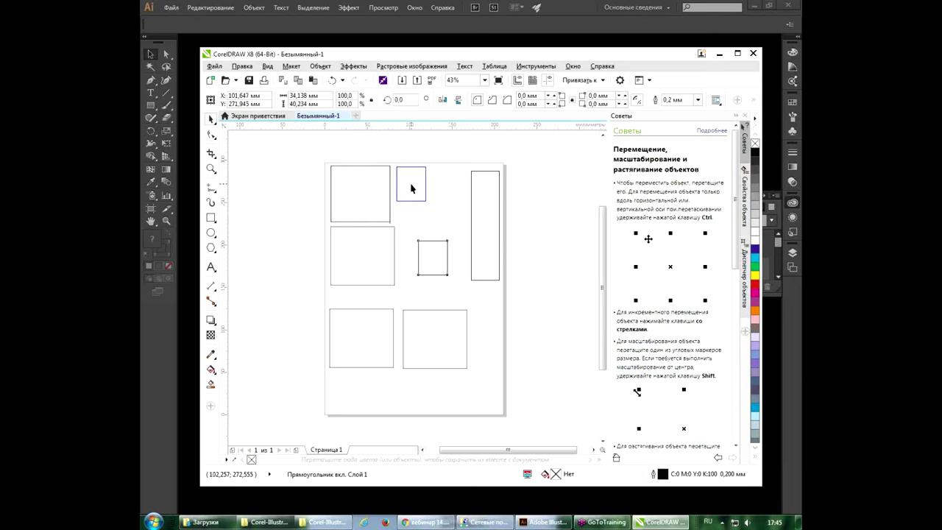
# Step: Move the tall rectangle under the small square
pyautogui.press('F6')
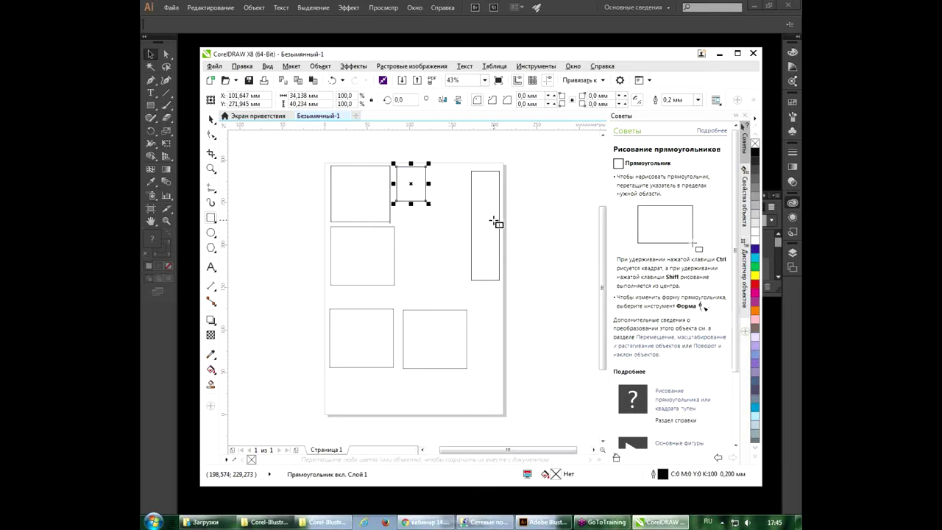
pyautogui.click(498, 221)
pyautogui.moveTo(487, 230); pyautogui.dragTo(414, 264)
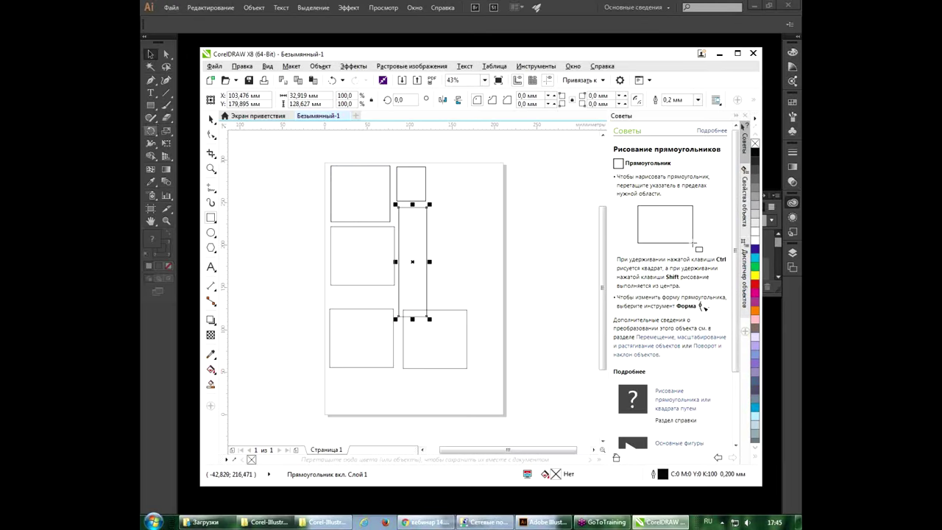
pyautogui.click(216, 124)
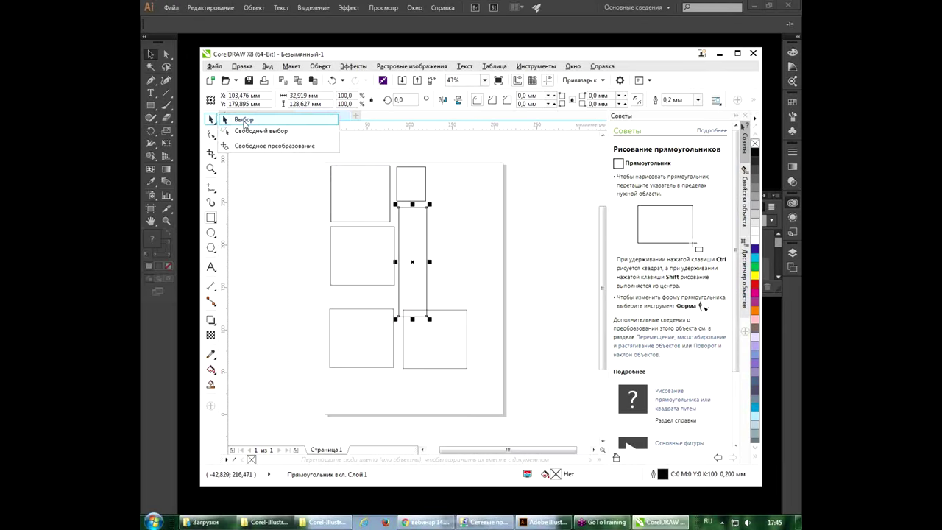
pyautogui.click(245, 120)
# Step: Box-select the top rectangles together, then clear the selection
pyautogui.moveTo(290, 144); pyautogui.dragTo(325, 154)
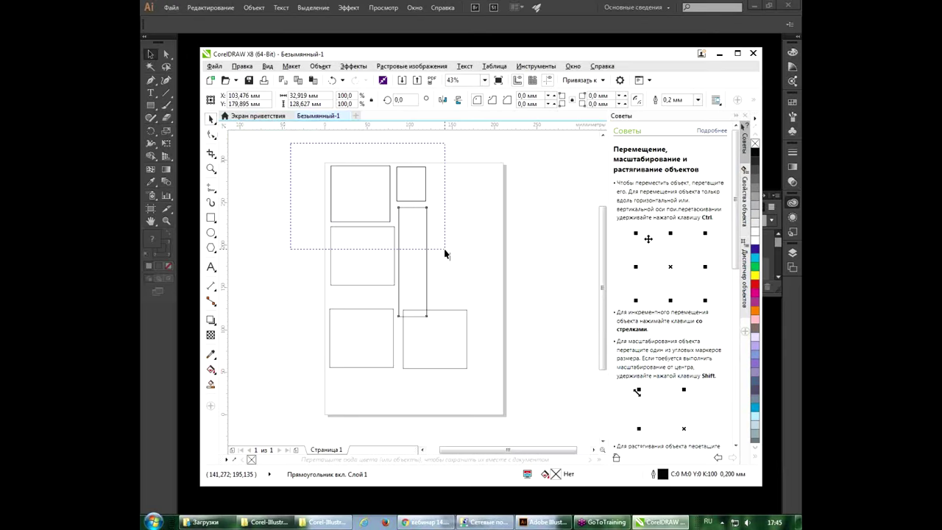
pyautogui.moveTo(417, 234); pyautogui.dragTo(446, 248)
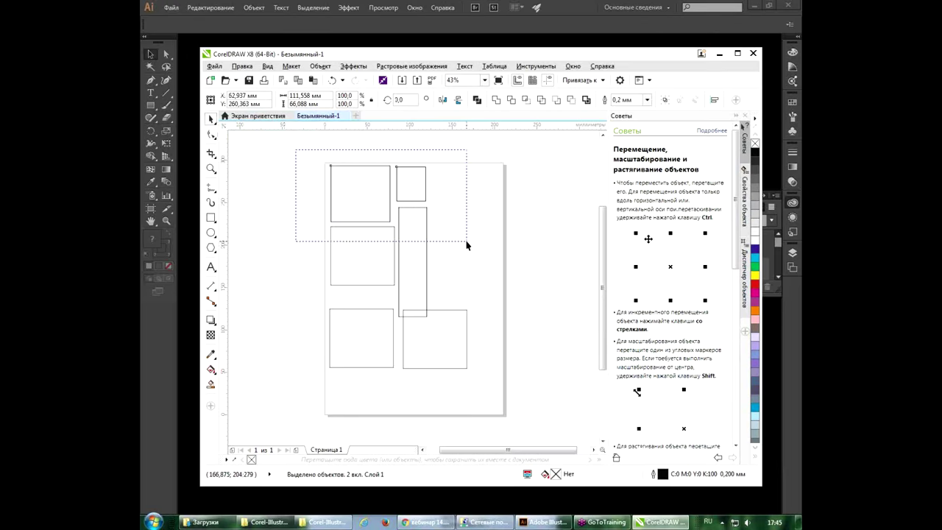
pyautogui.moveTo(274, 151)
pyautogui.mouseDown()
pyautogui.moveTo(450, 274)
pyautogui.moveTo(446, 257)
pyautogui.mouseUp()
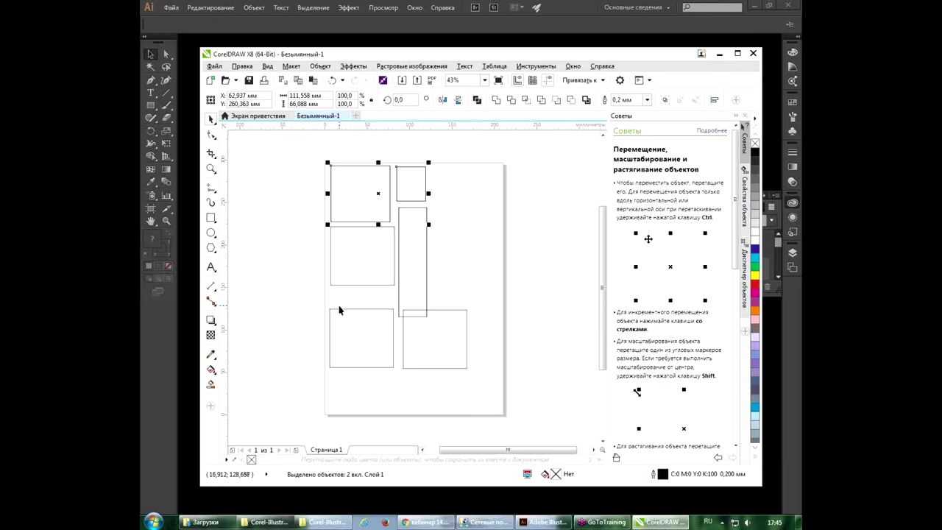
pyautogui.click(795, 150)
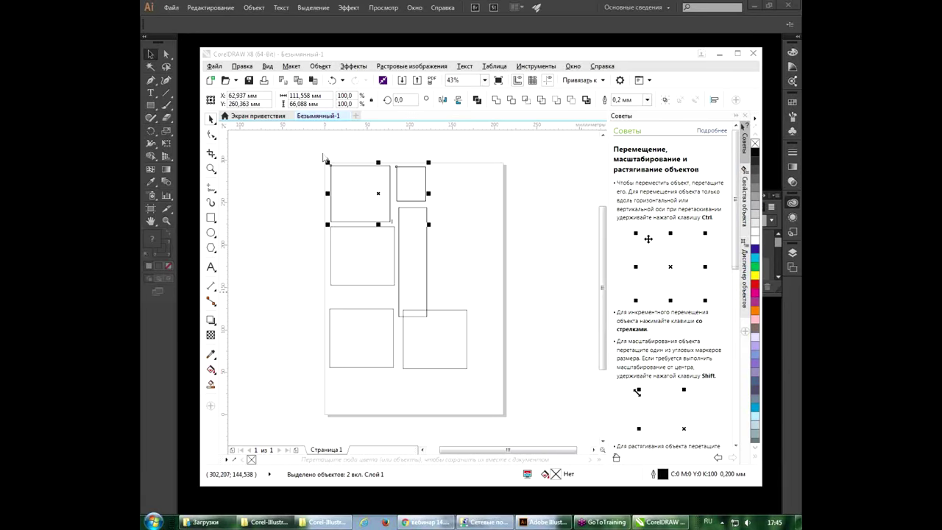
pyautogui.click(451, 277)
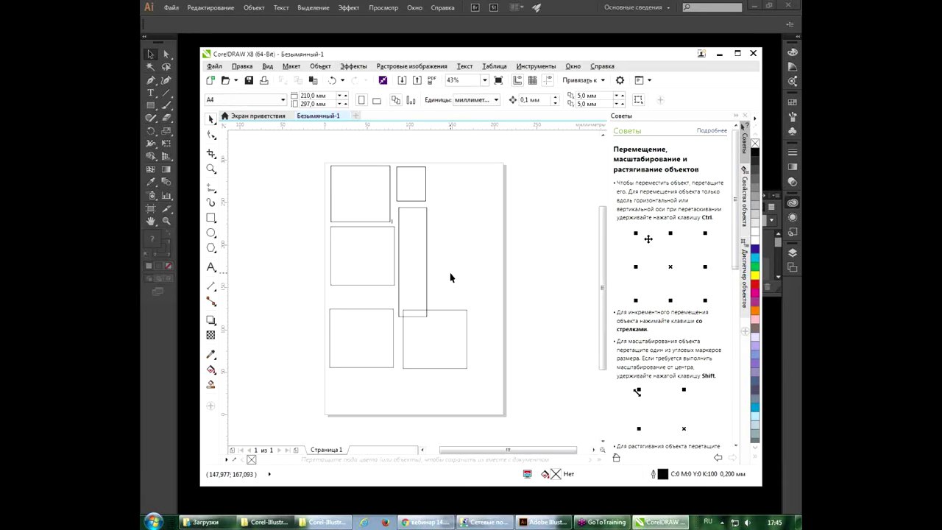
# Step: Duplicate the small top square and fill the tall narrow rectangle yellow
pyautogui.click(412, 186)
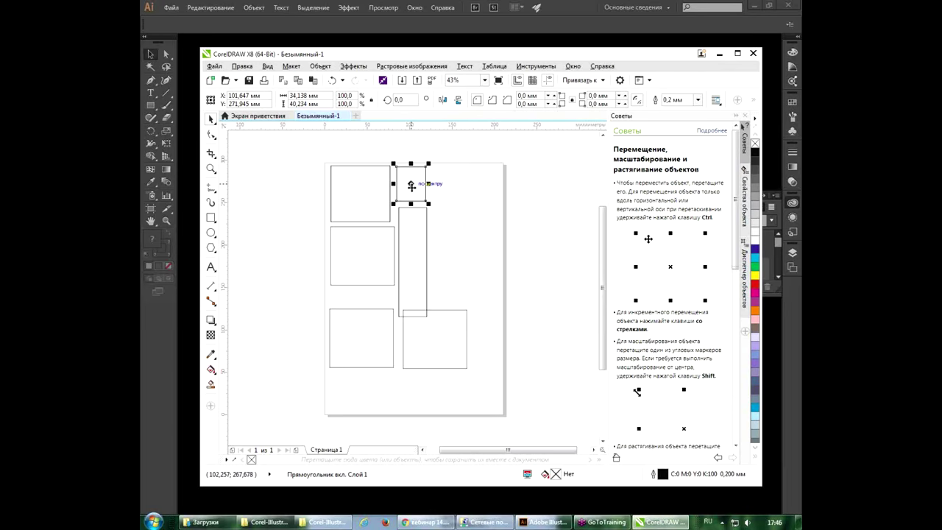
pyautogui.moveTo(411, 186); pyautogui.dragTo(415, 186)
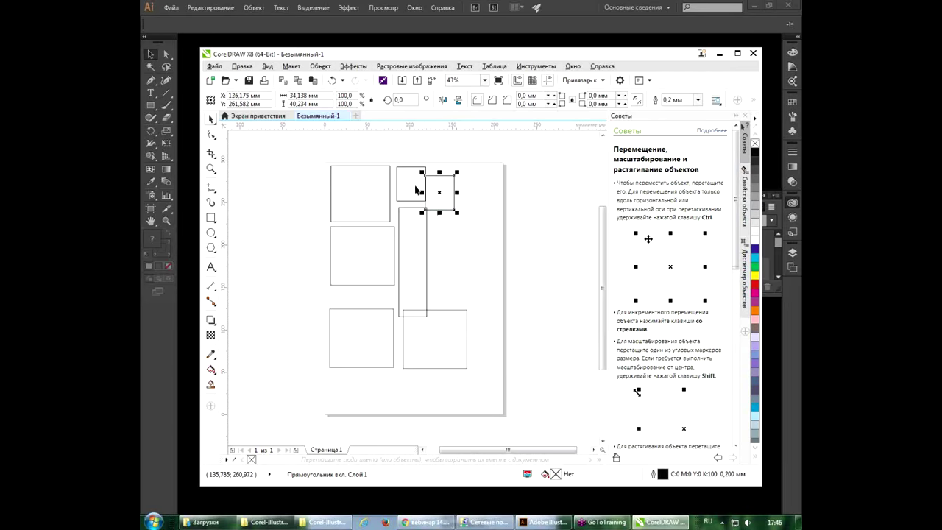
pyautogui.click(425, 249)
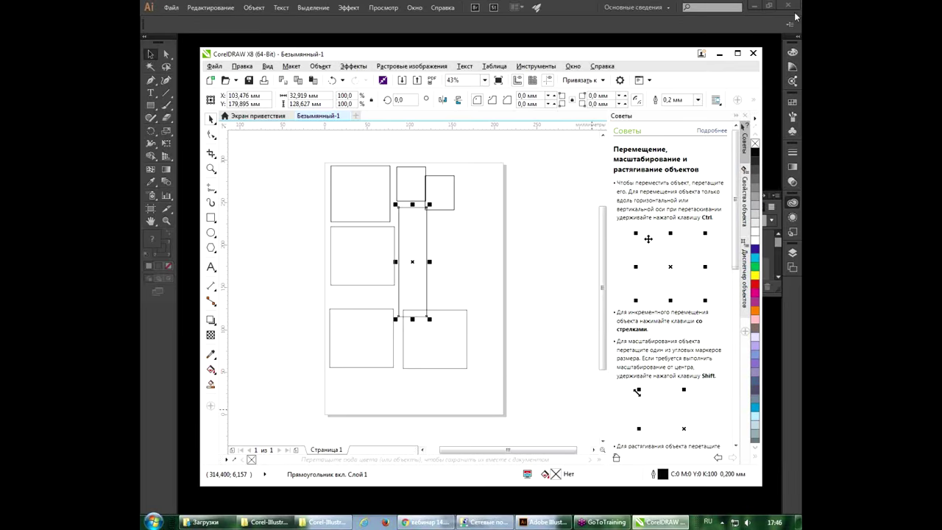
pyautogui.click(584, 38)
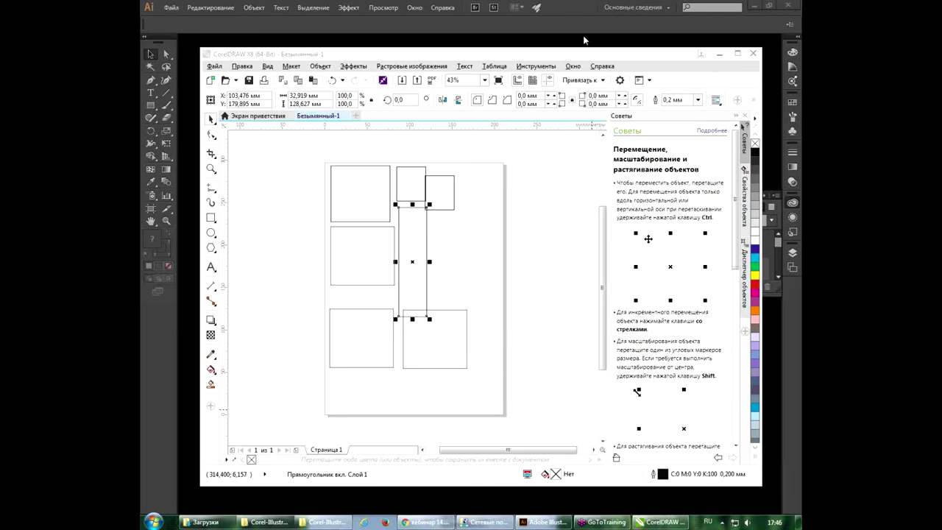
pyautogui.click(755, 277)
# Step: Fill the small square above the yellow bar cyan and place two cyan copies right of the page
pyautogui.click(397, 178)
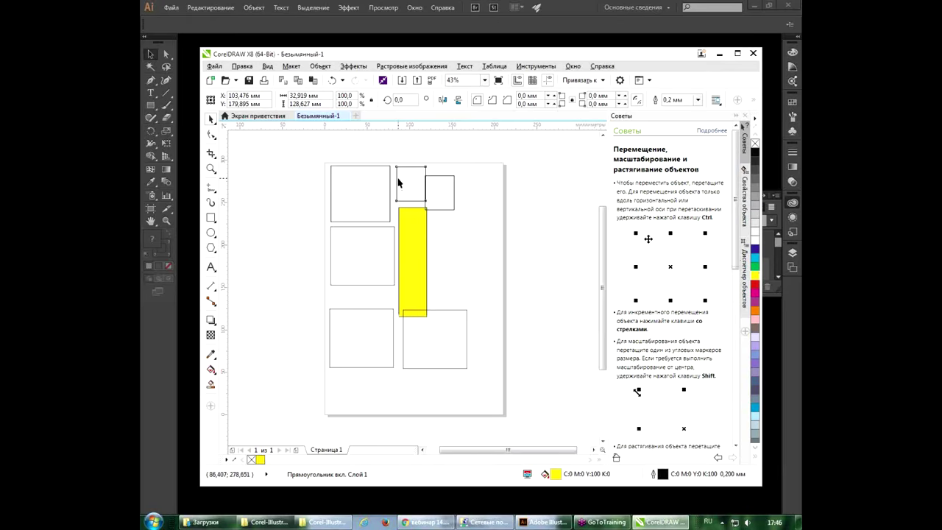
pyautogui.moveTo(397, 178); pyautogui.dragTo(389, 191)
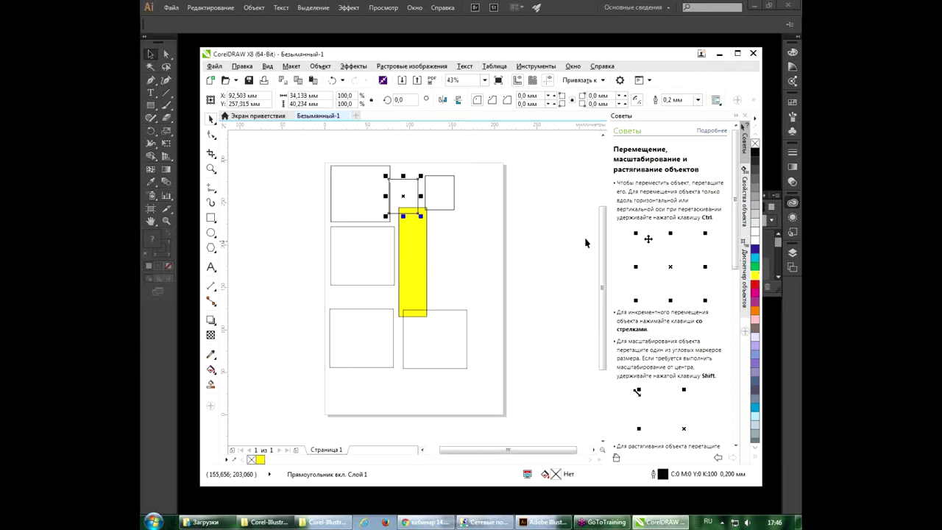
pyautogui.click(757, 258)
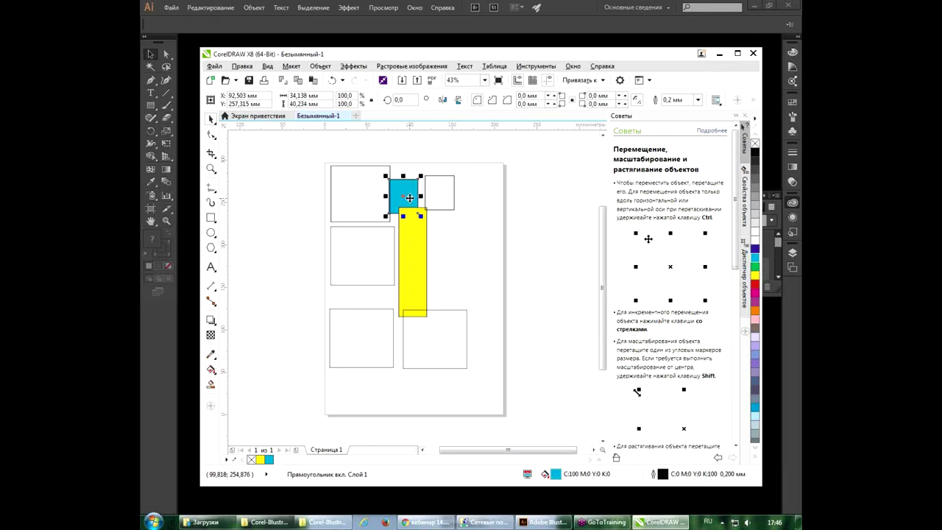
pyautogui.moveTo(408, 180); pyautogui.dragTo(418, 187)
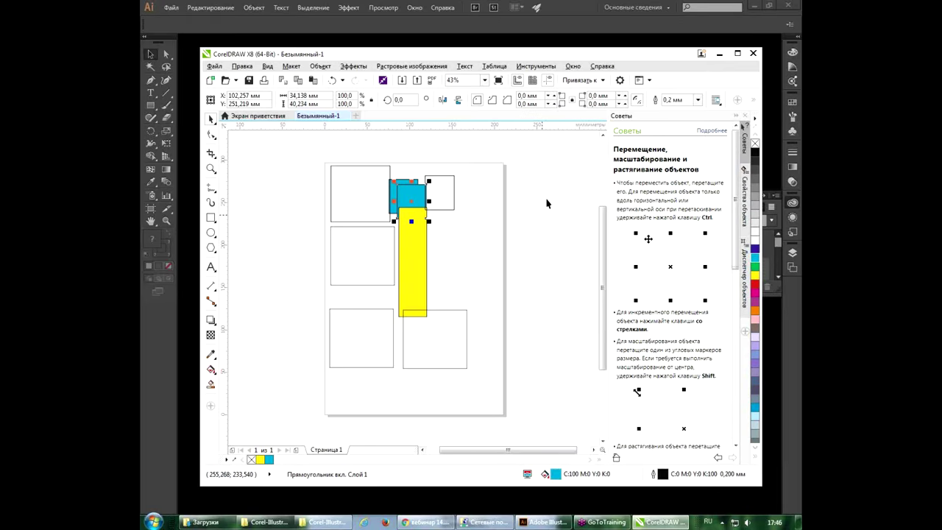
pyautogui.moveTo(421, 195); pyautogui.dragTo(523, 200)
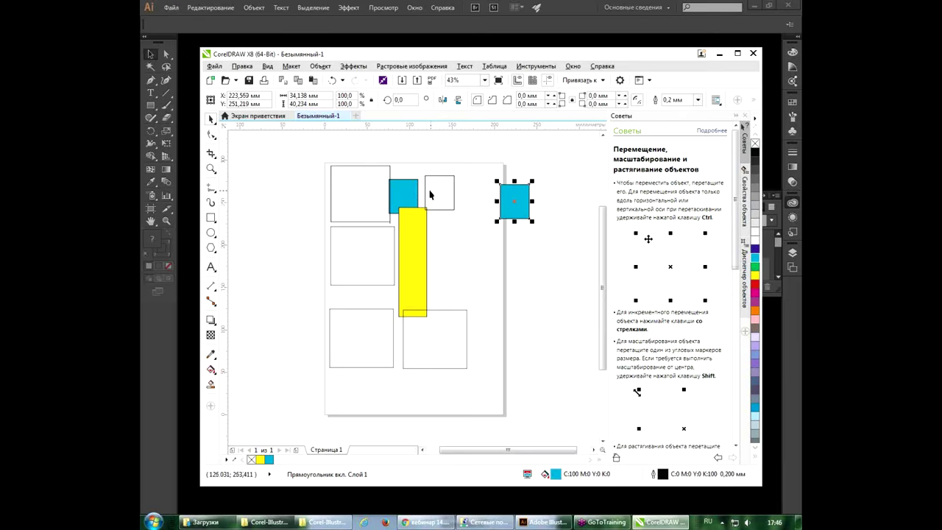
pyautogui.click(418, 191)
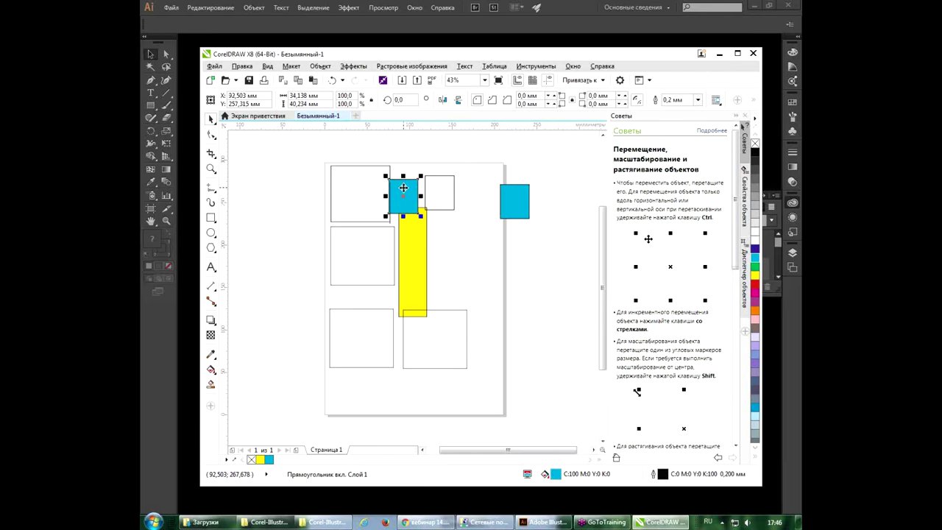
pyautogui.moveTo(405, 192); pyautogui.dragTo(509, 238)
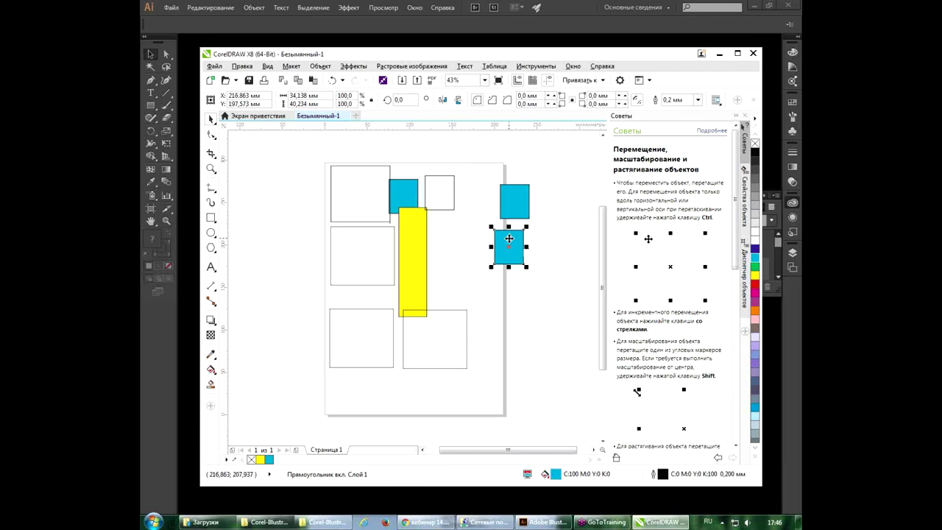
# Step: Nudge the yellow rectangle and line the cyan square up over it, then box-select the top shapes
pyautogui.click(413, 232)
pyautogui.moveTo(407, 231); pyautogui.dragTo(413, 246)
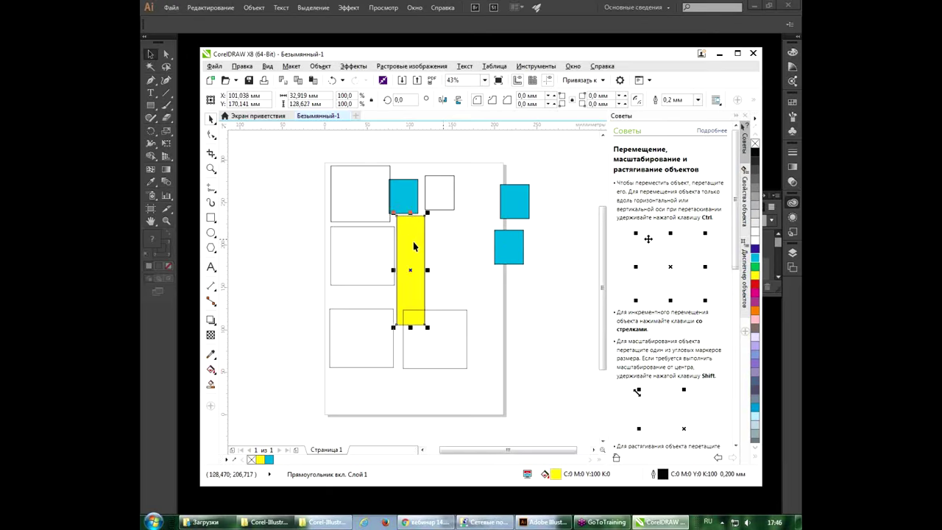
pyautogui.press('Escape')
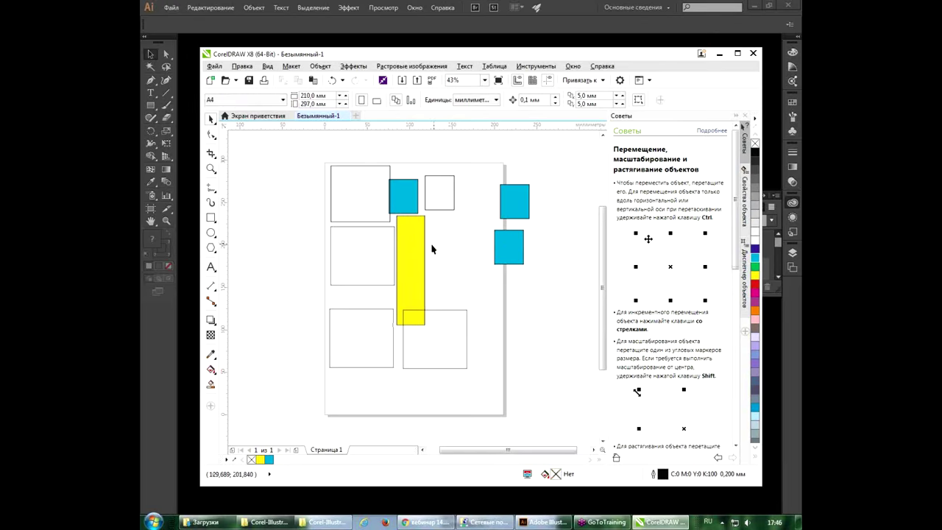
pyautogui.click(425, 245)
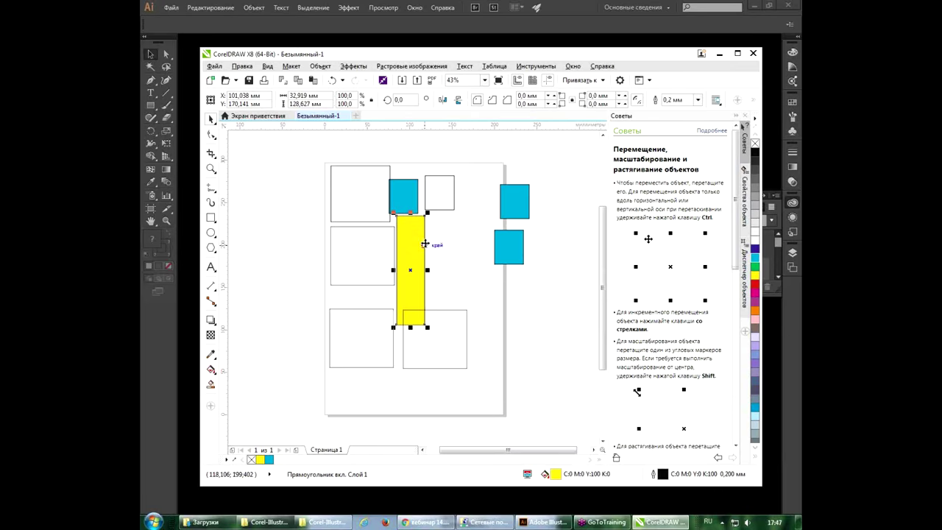
pyautogui.click(416, 208)
pyautogui.click(416, 258)
pyautogui.moveTo(406, 203); pyautogui.dragTo(411, 202)
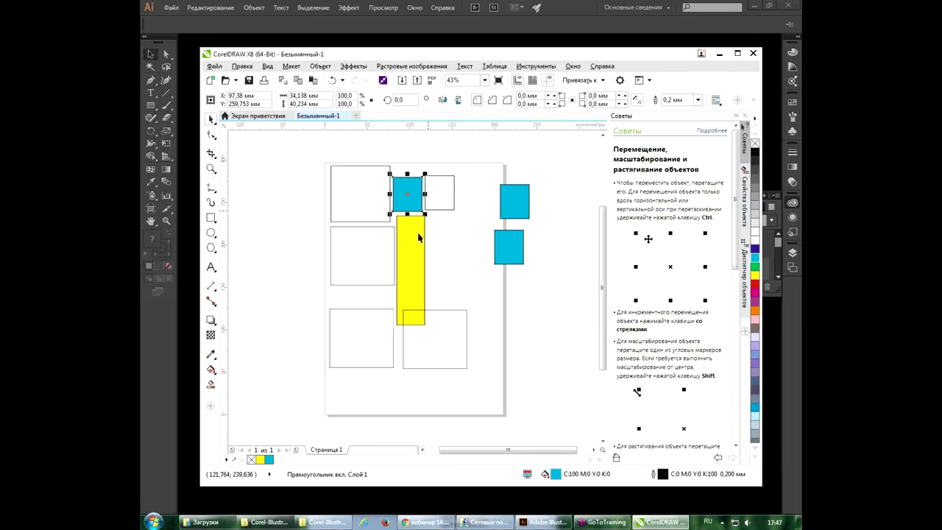
pyautogui.click(441, 210)
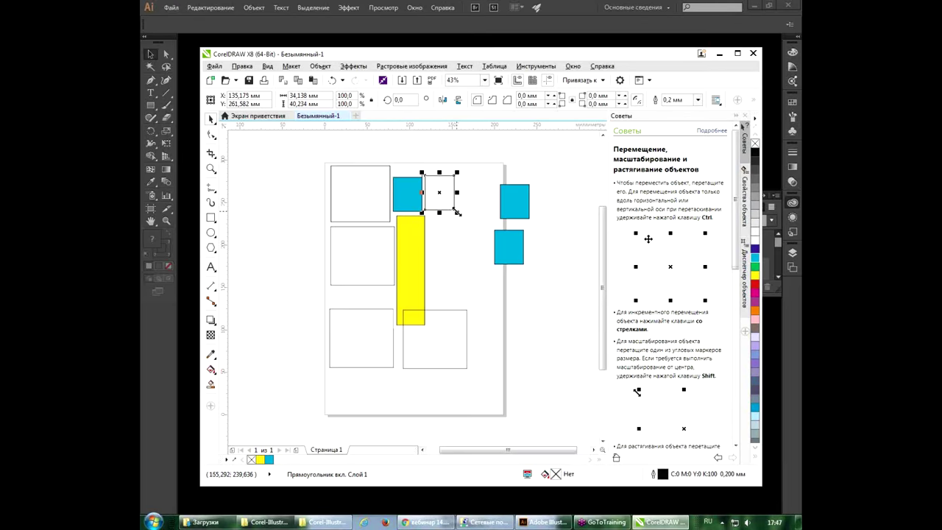
pyautogui.moveTo(382, 151); pyautogui.dragTo(432, 341)
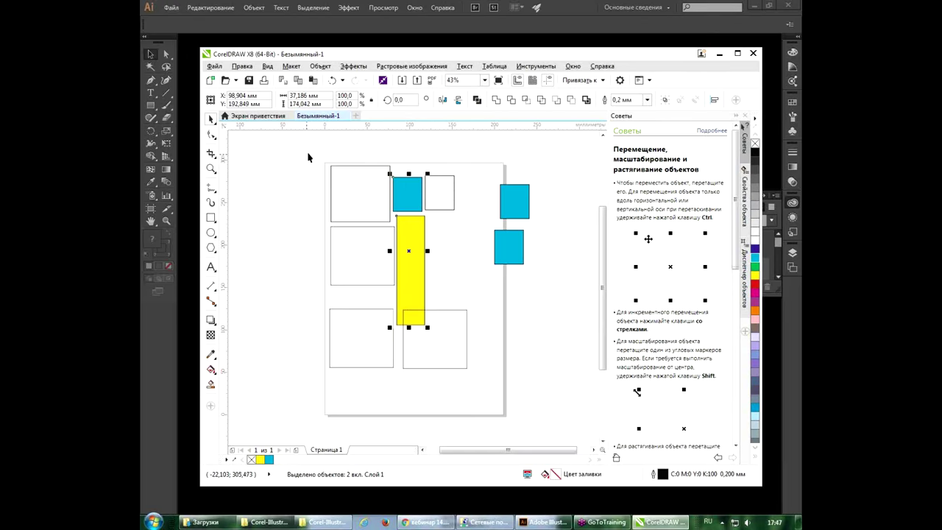
# Step: Marquee-select all seven shapes and move them to the left
pyautogui.moveTo(309, 152); pyautogui.dragTo(356, 234)
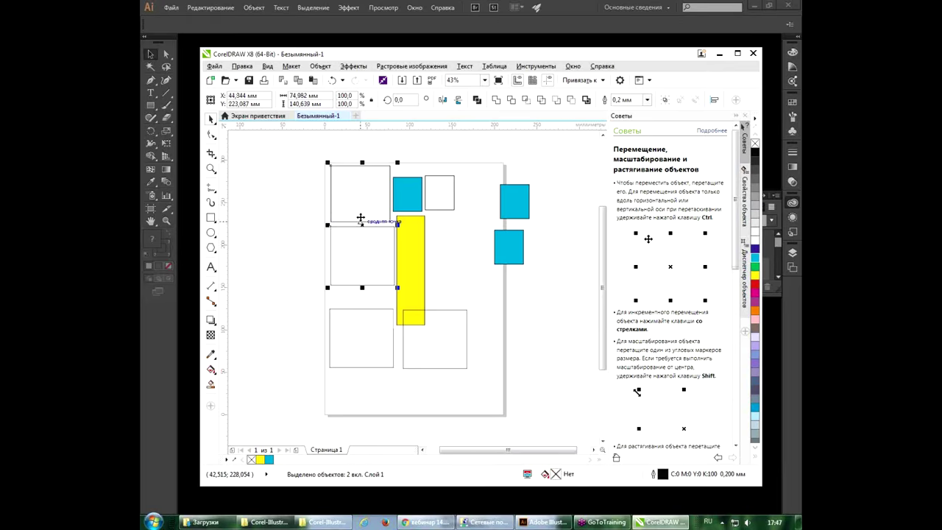
pyautogui.click(357, 200)
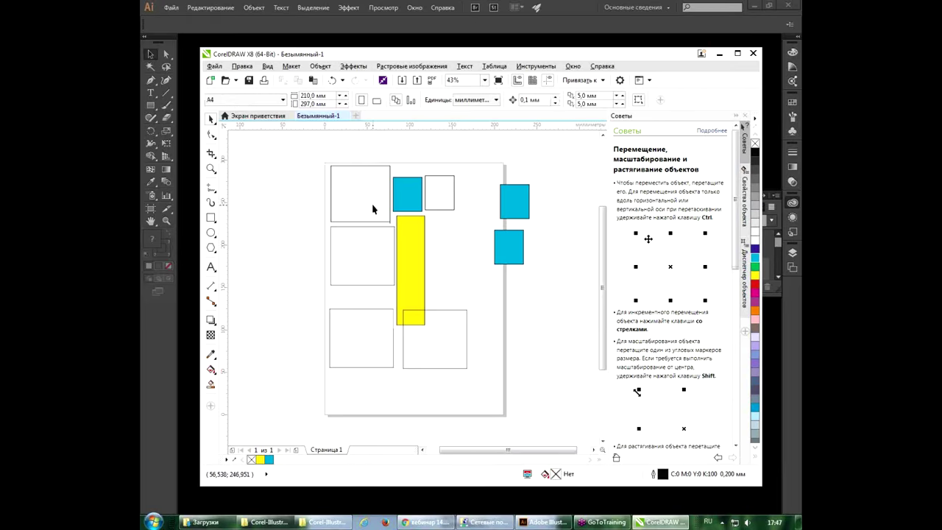
pyautogui.moveTo(365, 200); pyautogui.dragTo(383, 251)
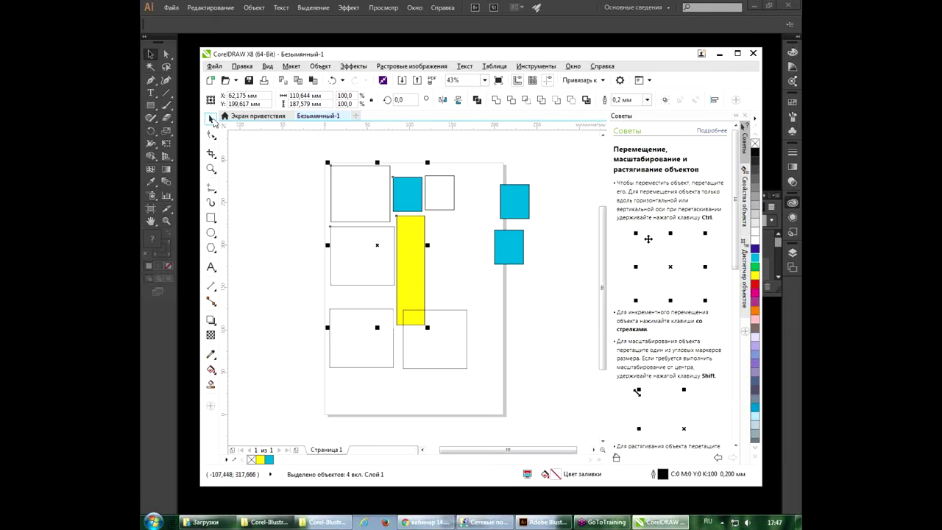
pyautogui.click(312, 159)
pyautogui.moveTo(312, 160); pyautogui.dragTo(471, 375)
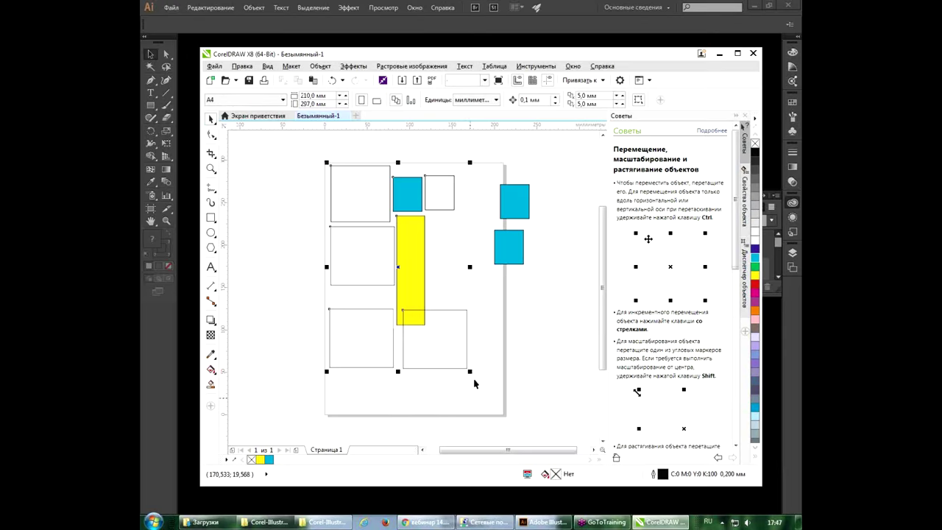
pyautogui.moveTo(403, 275); pyautogui.dragTo(304, 279)
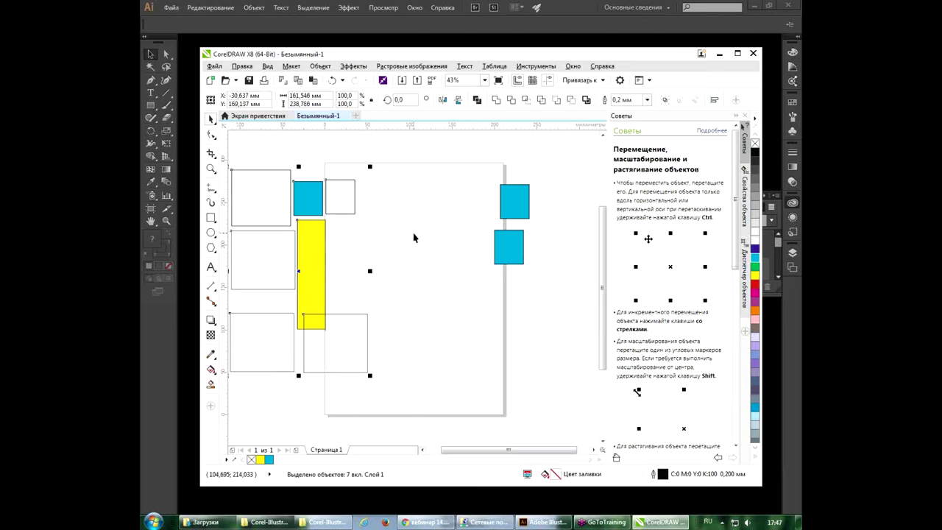
# Step: Draw a tall 45.72 × 112.167 mm ellipse to the right of the yellow rectangle
pyautogui.click(413, 232)
pyautogui.click(212, 232)
pyautogui.moveTo(400, 215); pyautogui.dragTo(440, 313)
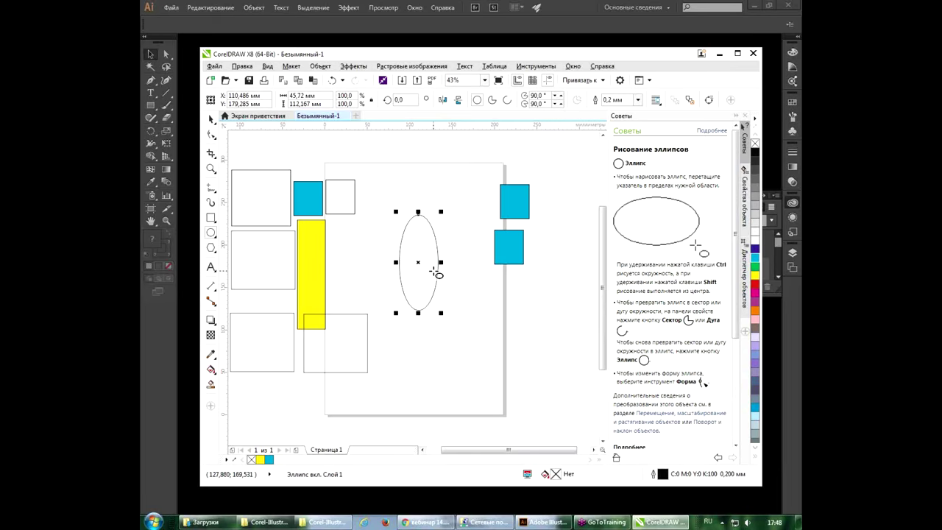
# Step: Undo a trial rotation of the ellipse and drag the upright ellipse higher on the page
pyautogui.press('space')
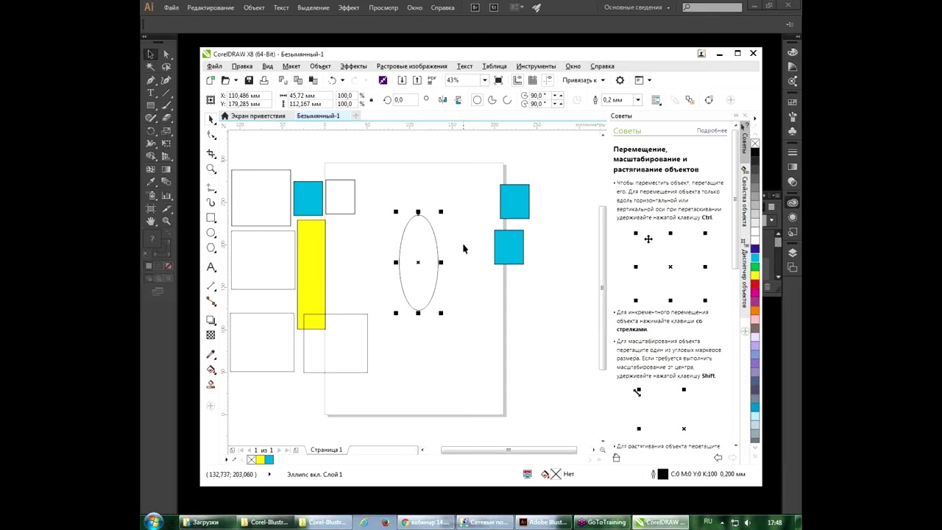
pyautogui.click(451, 243)
pyautogui.click(438, 256)
pyautogui.click(394, 259)
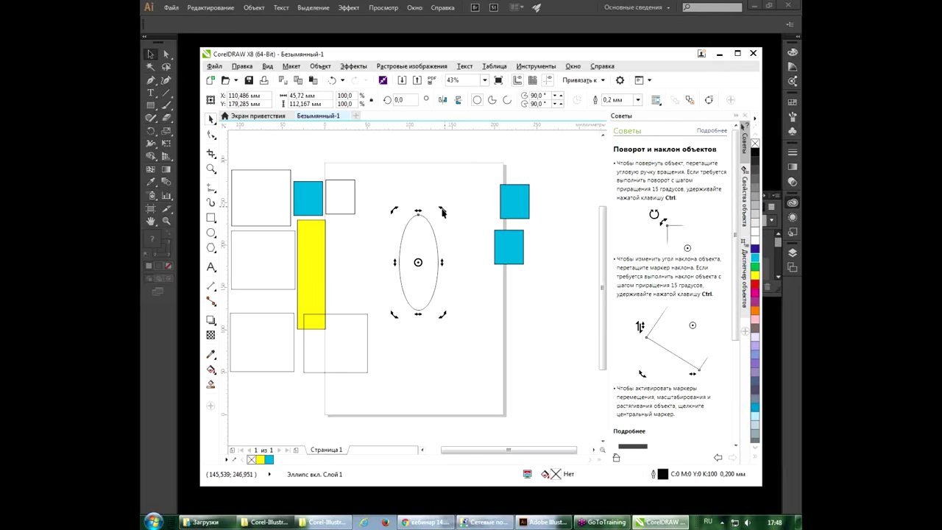
pyautogui.moveTo(442, 211)
pyautogui.mouseDown()
pyautogui.moveTo(464, 234)
pyautogui.moveTo(439, 220)
pyautogui.moveTo(454, 233)
pyautogui.mouseUp()
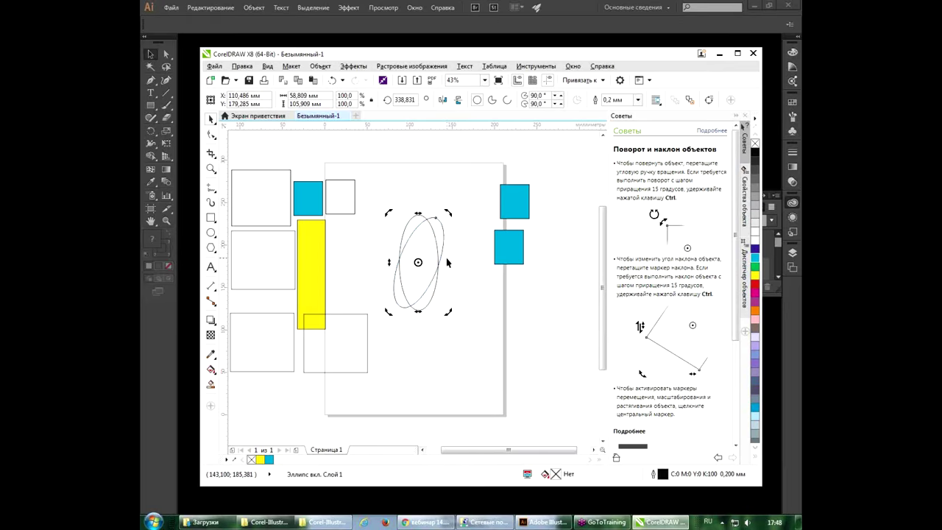
pyautogui.click(449, 248)
pyautogui.hotkey('ctrl', 'z')
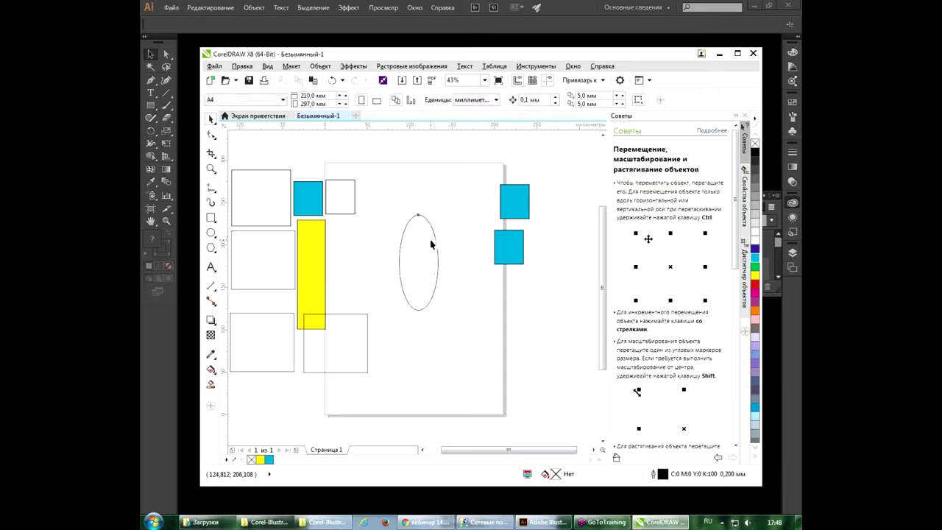
pyautogui.moveTo(414, 246); pyautogui.dragTo(414, 209)
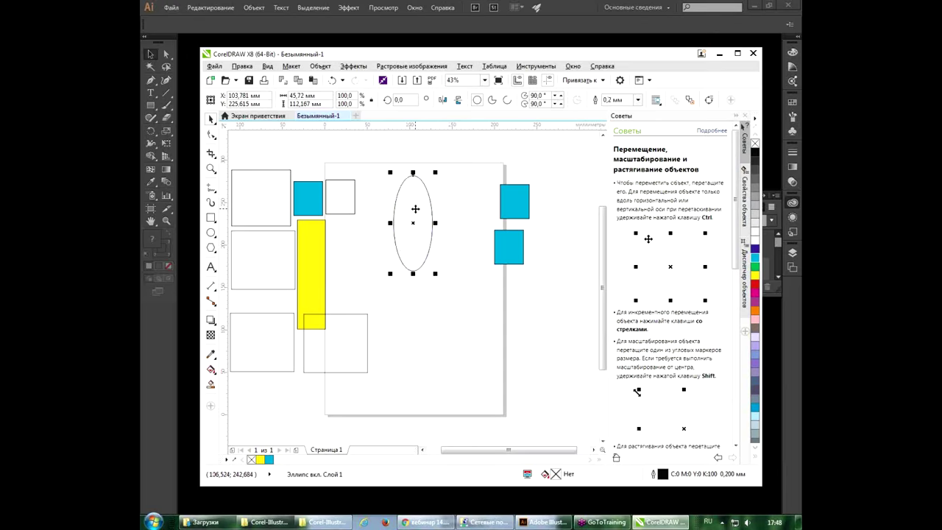
# Step: Move the ellipse's rotation centre down to its bottom node
pyautogui.click(413, 209)
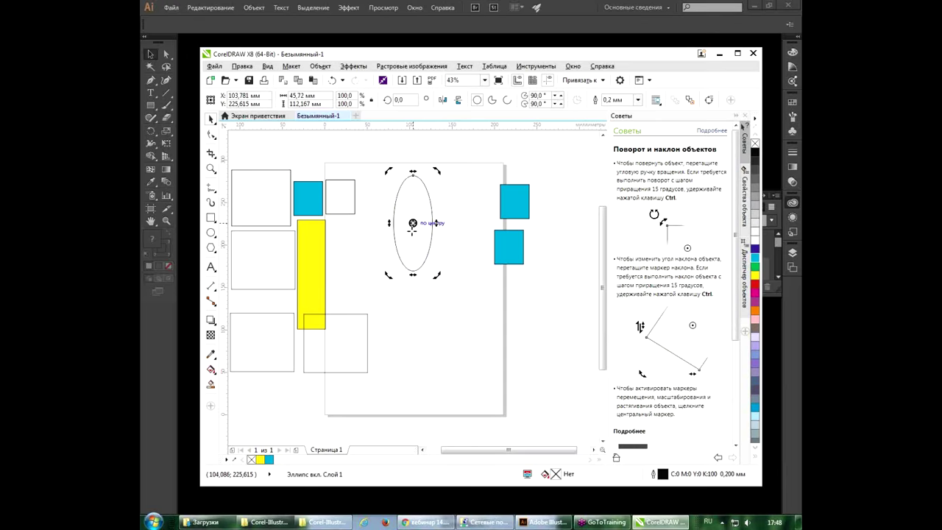
pyautogui.moveTo(413, 223); pyautogui.dragTo(413, 271)
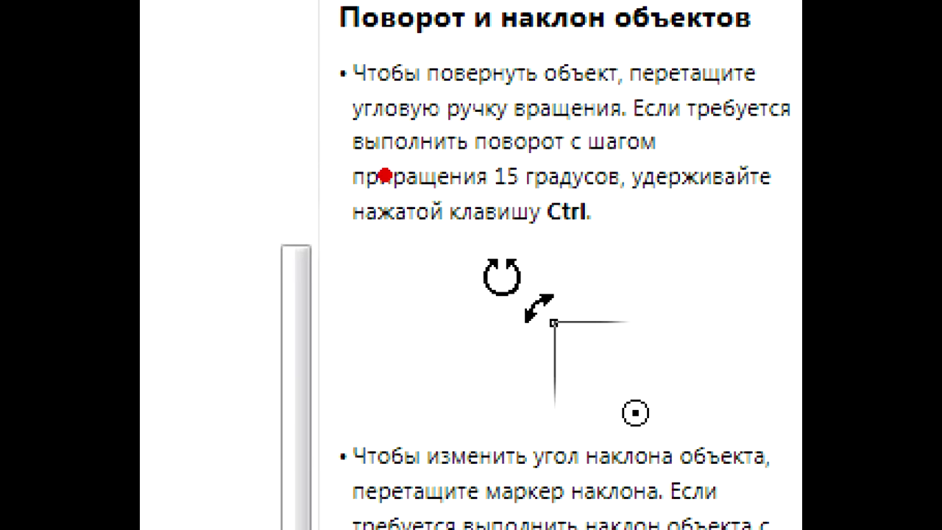
pyautogui.moveTo(270, 153); pyautogui.dragTo(759, 242)
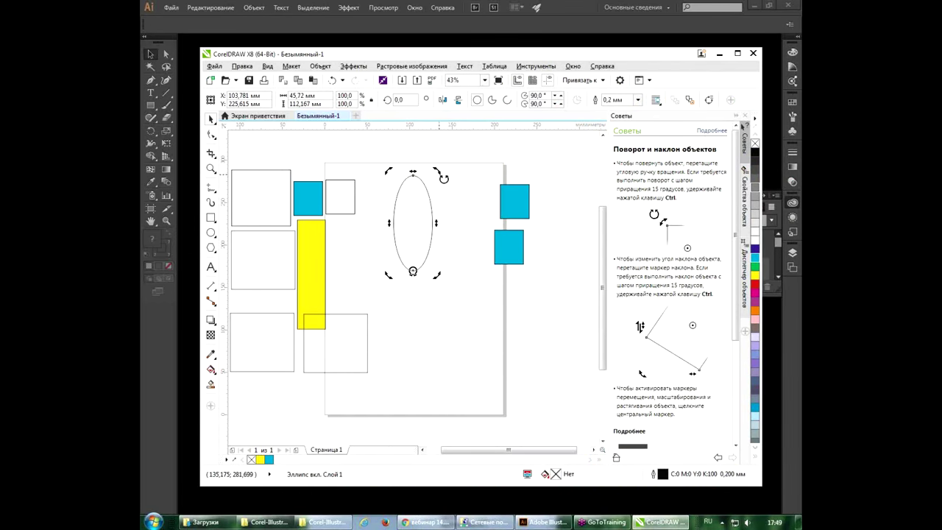
# Step: Rotate a 15° copy around the bottom point and repeat it three times with Ctrl+R
pyautogui.moveTo(437, 170); pyautogui.dragTo(456, 186)
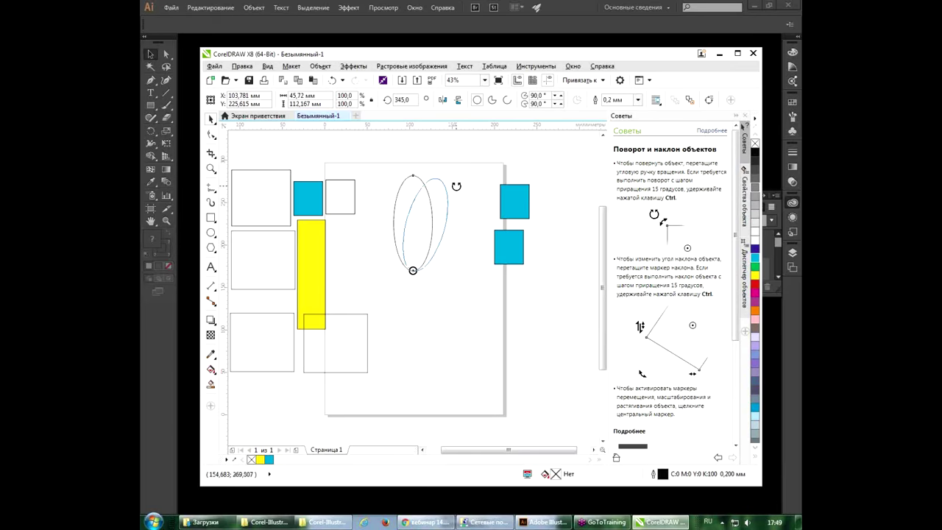
pyautogui.moveTo(456, 186); pyautogui.dragTo(457, 187)
pyautogui.hotkey('ctrl', 'r')
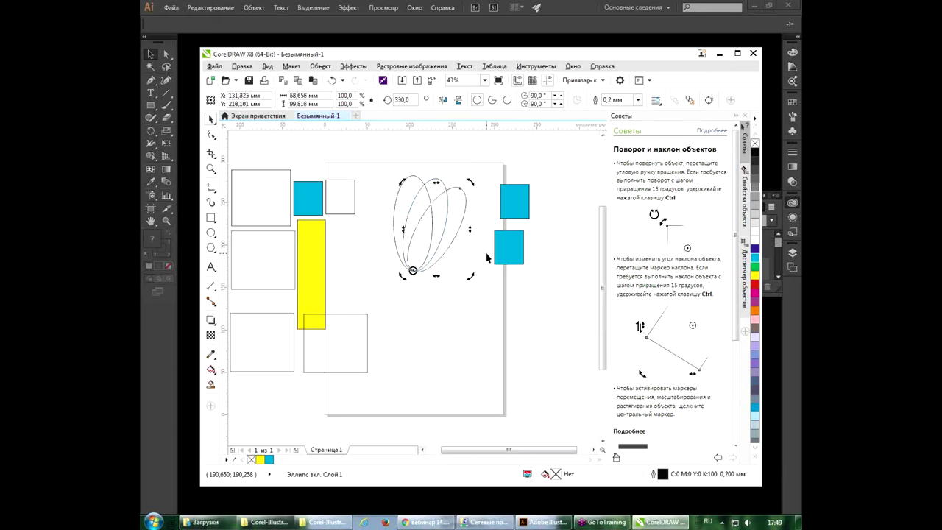
pyautogui.hotkey('ctrl', 'r')
pyautogui.hotkey('ctrl', 'r')
pyautogui.hotkey('ctrl', 'r')
pyautogui.hotkey('ctrl', 'r')
pyautogui.hotkey('ctrl', 'r')
pyautogui.hotkey('ctrl', 'r')
pyautogui.hotkey('ctrl', 'r')
pyautogui.hotkey('ctrl', 'r')
pyautogui.hotkey('ctrl', 'r')
pyautogui.hotkey('ctrl', 'r')
pyautogui.hotkey('ctrl', 'r')
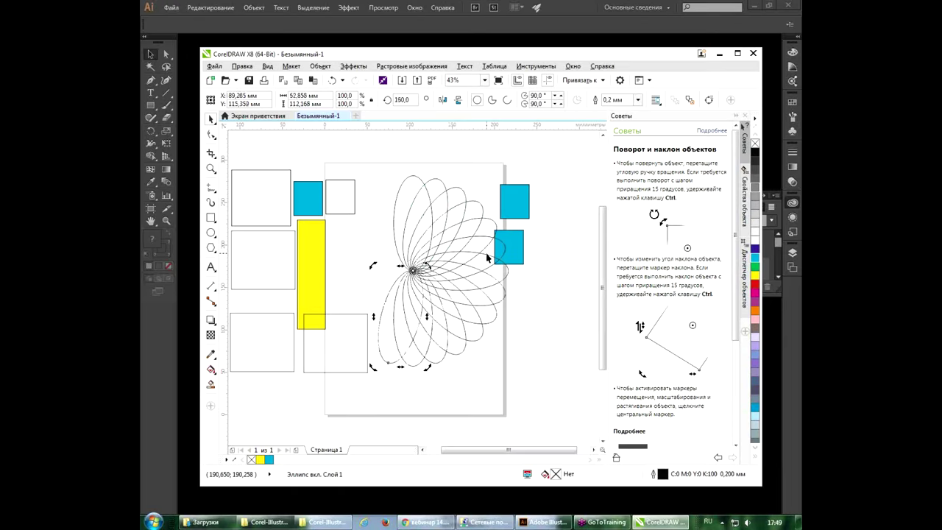
pyautogui.hotkey('ctrl', 'r')
pyautogui.hotkey('ctrl', 'r')
pyautogui.hotkey('ctrl', 'r')
pyautogui.hotkey('ctrl', 'r')
pyautogui.hotkey('ctrl', 'r')
pyautogui.hotkey('ctrl', 'r')
pyautogui.hotkey('ctrl', 'r')
pyautogui.hotkey('ctrl', 'r')
pyautogui.hotkey('ctrl', 'r')
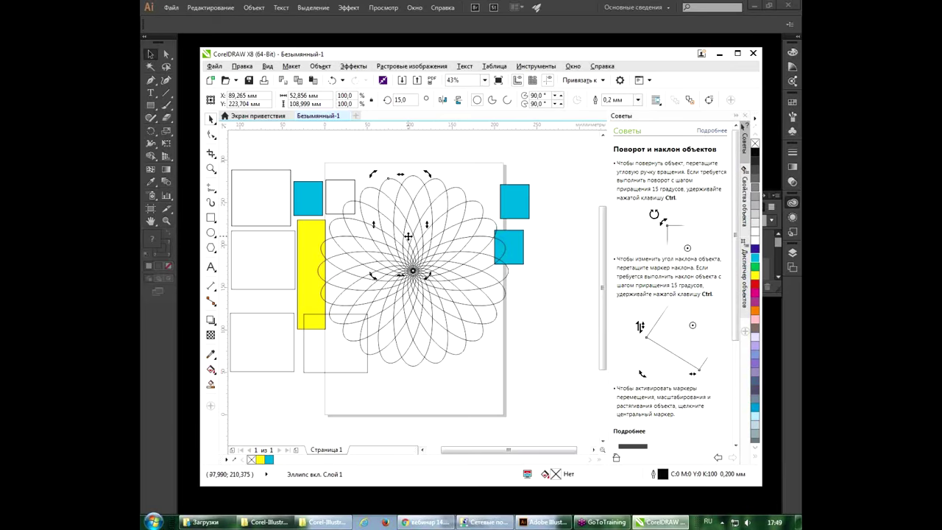
pyautogui.click(461, 386)
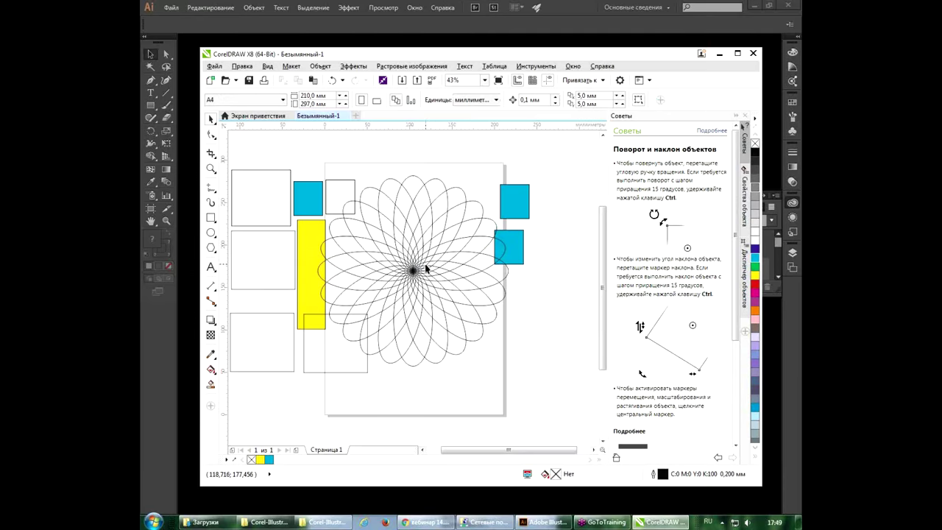
pyautogui.scroll(3, 423, 270)
pyautogui.scroll(2, 419, 271)
pyautogui.scroll(1, 416, 273)
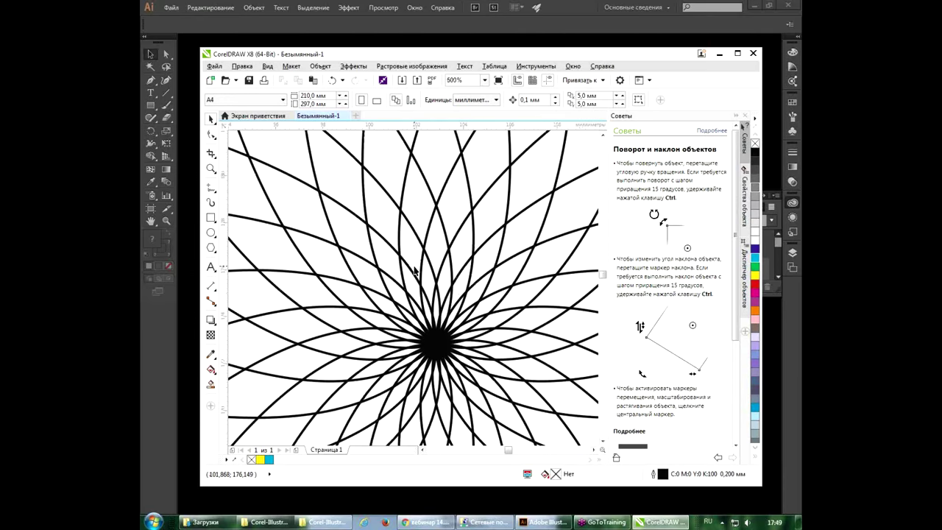
pyautogui.scroll(2, 415, 269)
pyautogui.scroll(2, 414, 268)
pyautogui.scroll(-2, 415, 267)
pyautogui.scroll(-1, 424, 266)
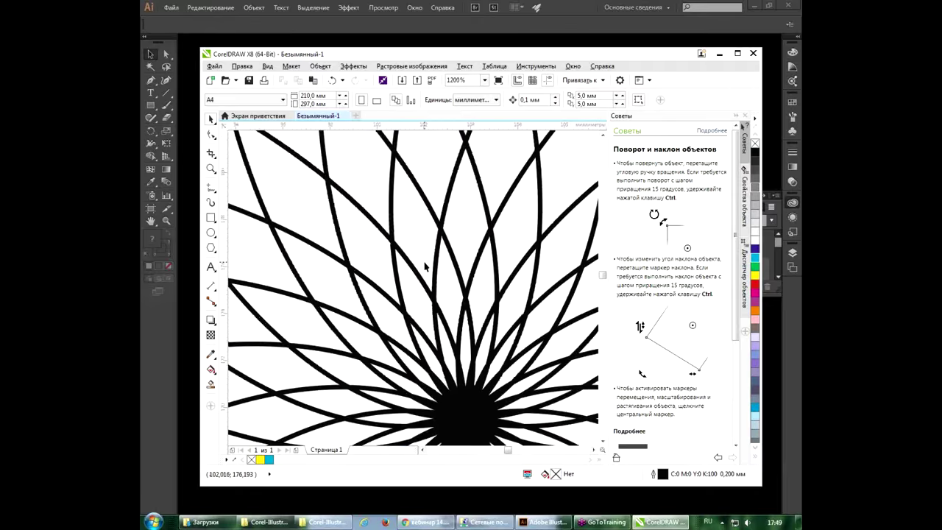
pyautogui.scroll(-2, 424, 266)
pyautogui.scroll(-1, 425, 267)
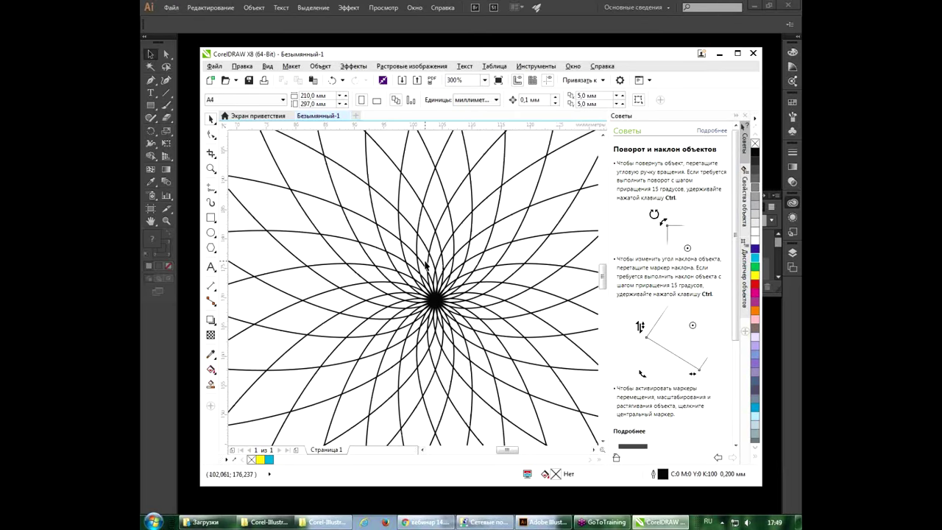
pyautogui.scroll(-1, 425, 267)
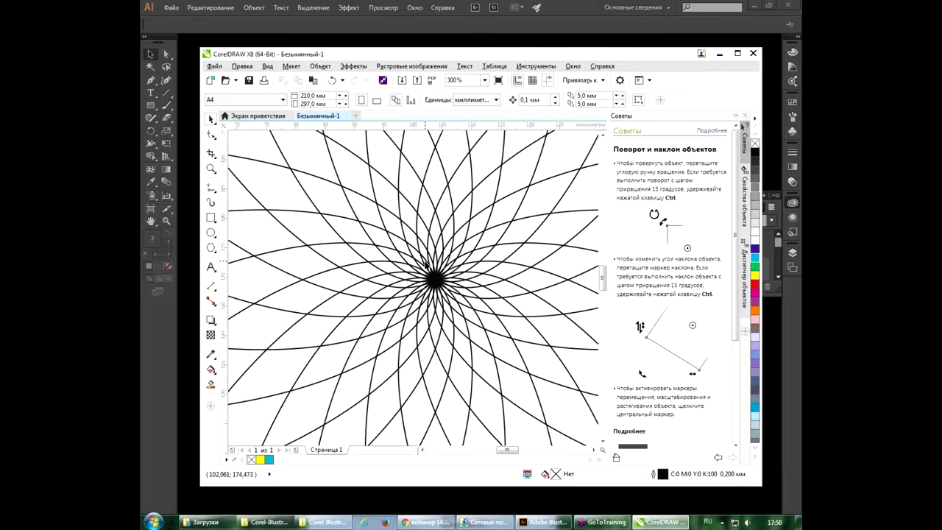
pyautogui.scroll(-2, 425, 267)
pyautogui.scroll(-2, 425, 267)
pyautogui.scroll(2, 425, 266)
pyautogui.scroll(2, 425, 266)
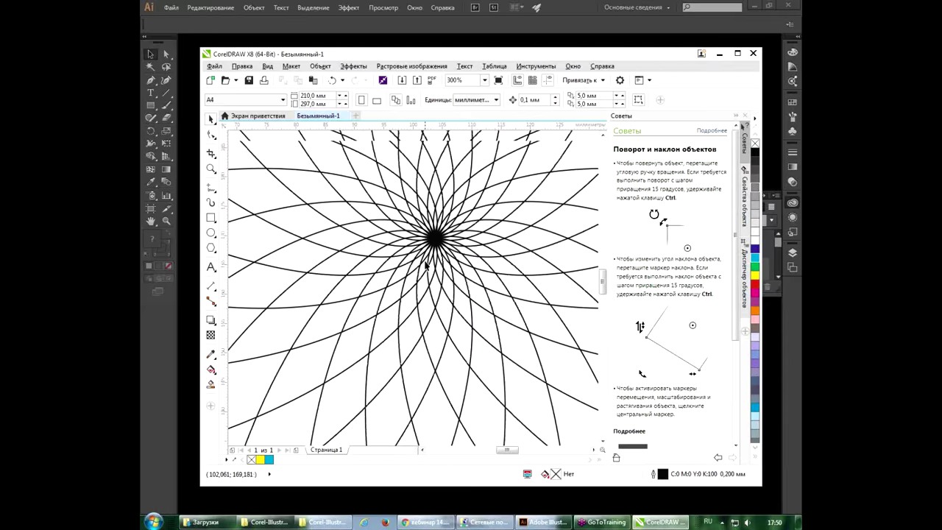
pyautogui.scroll(2, 425, 266)
pyautogui.scroll(2, 425, 266)
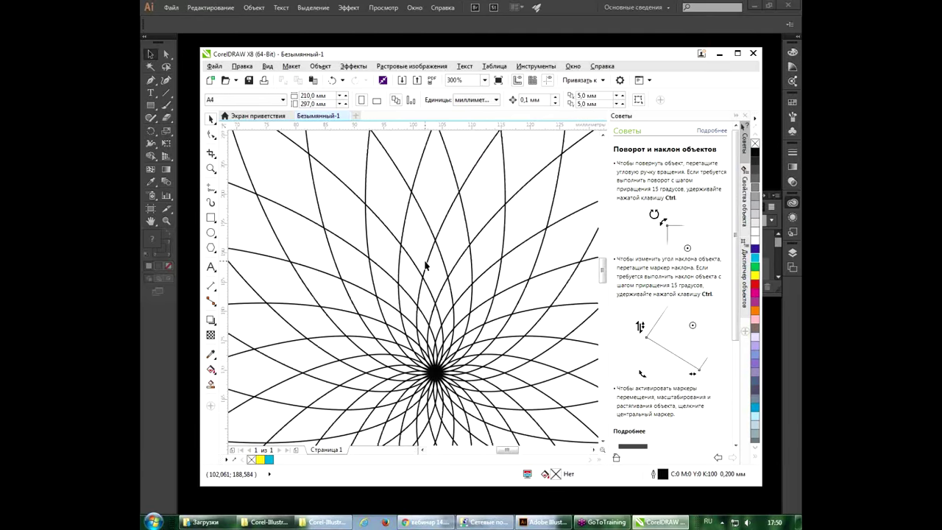
pyautogui.scroll(-2, 425, 265)
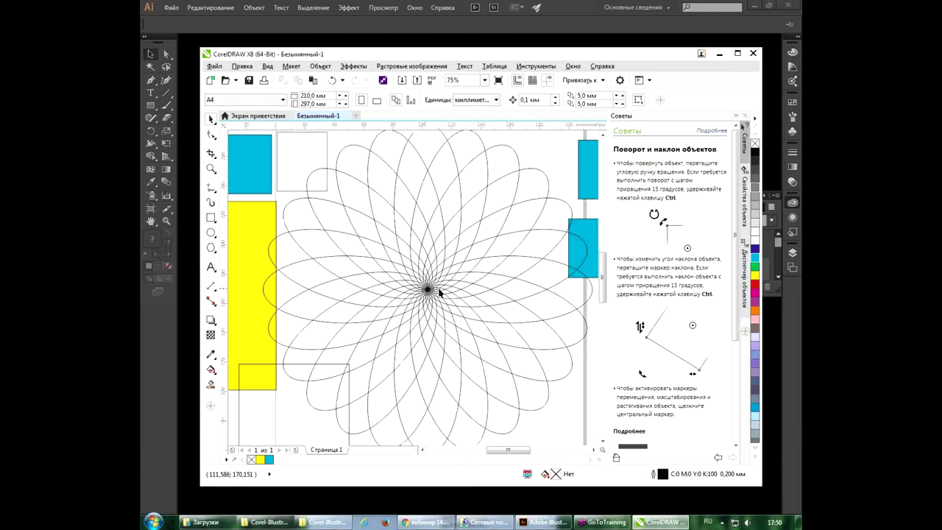
pyautogui.scroll(3, 309, 291)
pyautogui.scroll(3, 309, 296)
pyautogui.scroll(2, 309, 295)
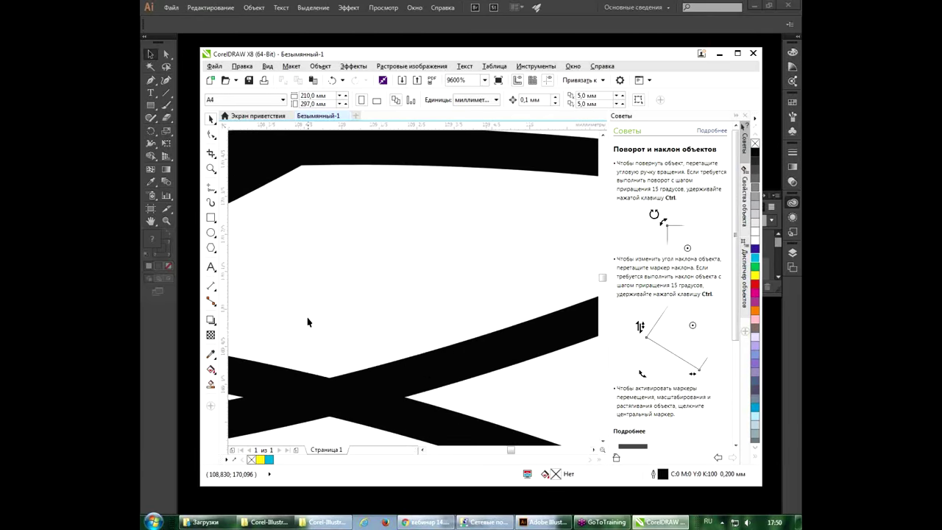
pyautogui.scroll(1, 461, 231)
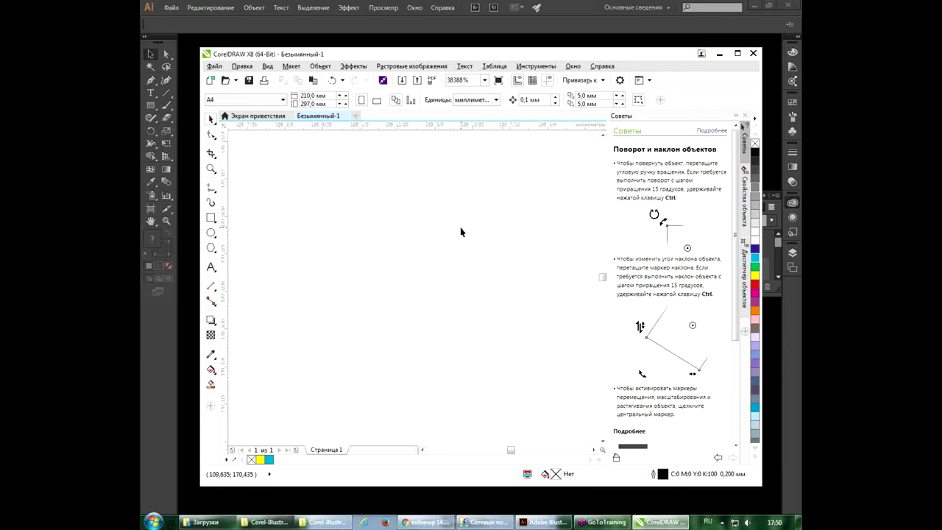
pyautogui.scroll(3, 461, 232)
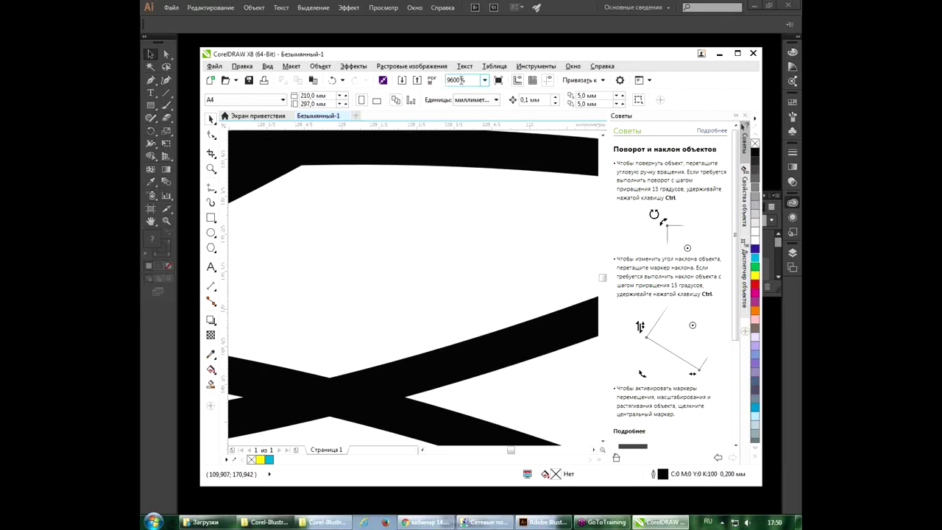
pyautogui.scroll(1, 460, 83)
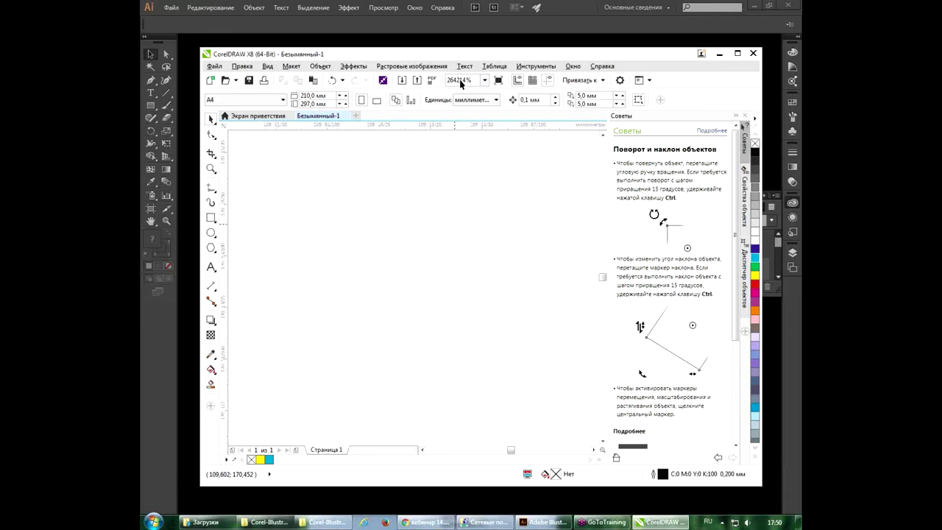
pyautogui.scroll(-6, 461, 84)
pyautogui.scroll(-5, 460, 83)
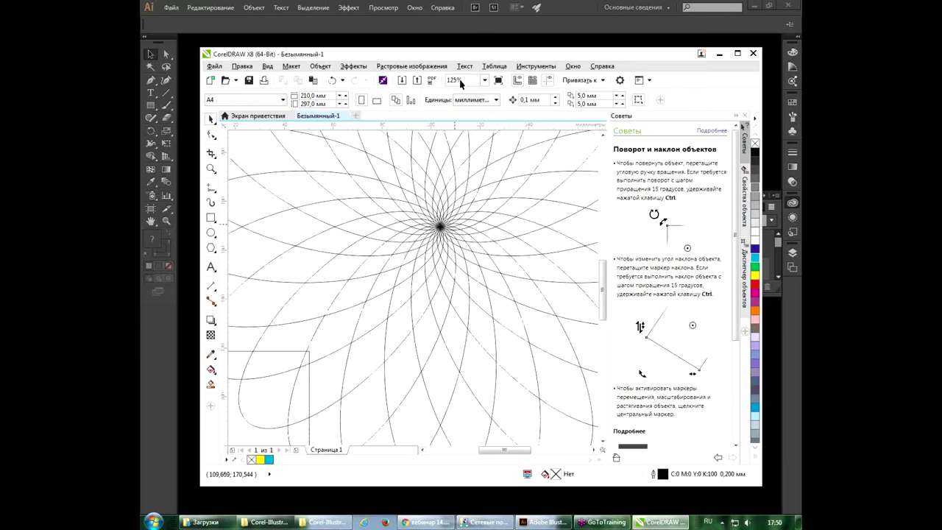
pyautogui.scroll(1, 424, 262)
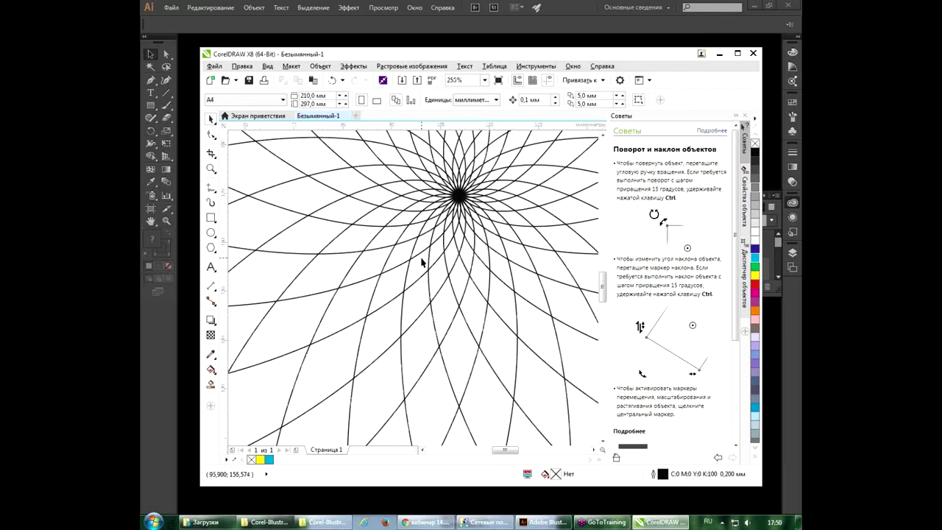
pyautogui.scroll(2, 434, 250)
pyautogui.scroll(-3, 464, 238)
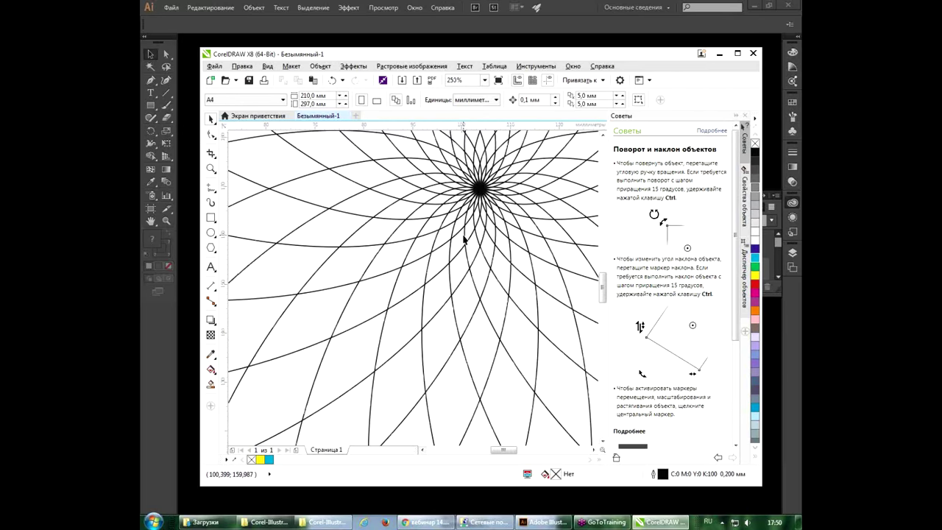
pyautogui.scroll(3, 464, 237)
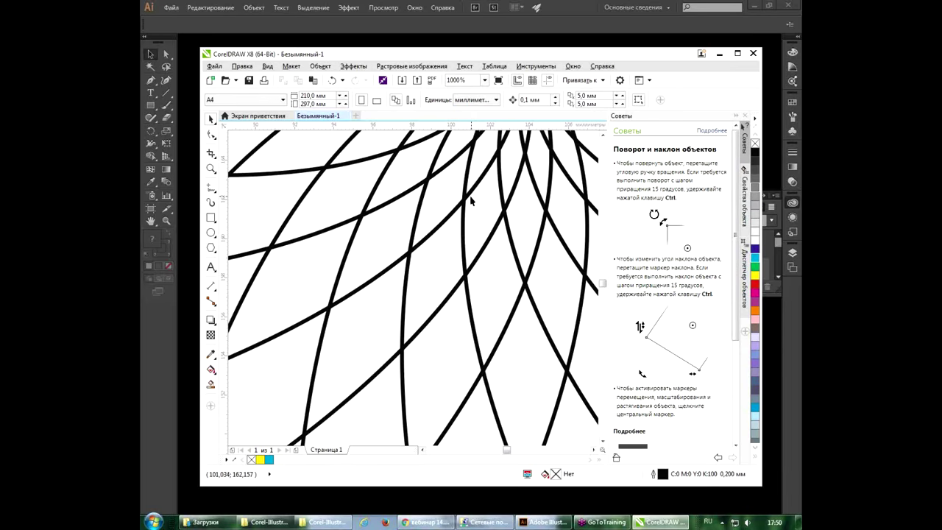
pyautogui.moveTo(473, 204); pyautogui.dragTo(381, 333)
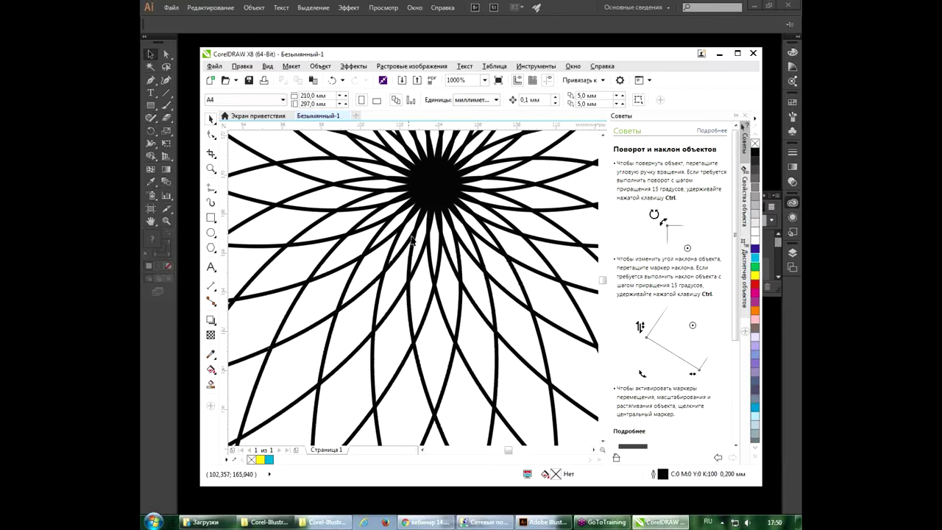
pyautogui.moveTo(427, 216); pyautogui.dragTo(386, 368)
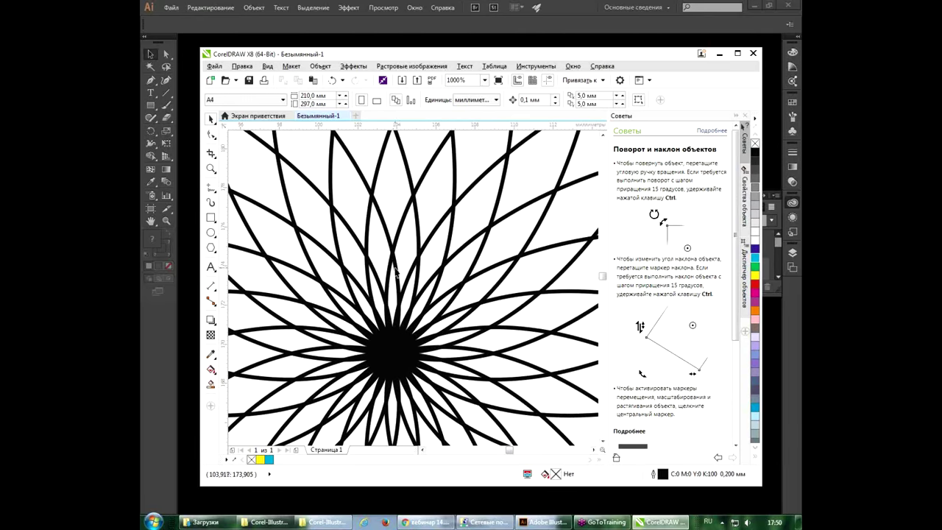
pyautogui.scroll(-2, 420, 314)
pyautogui.moveTo(352, 231)
pyautogui.mouseDown()
pyautogui.moveTo(540, 203)
pyautogui.moveTo(539, 160)
pyautogui.mouseUp()
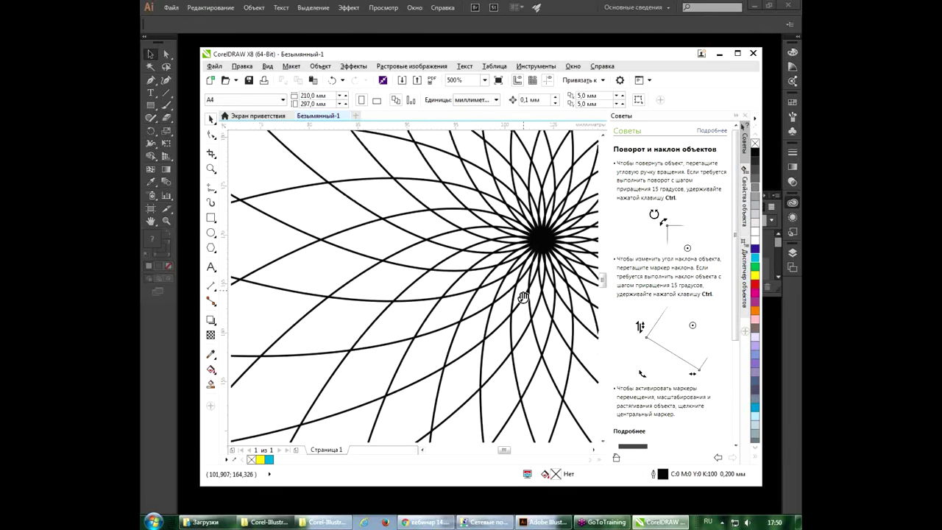
pyautogui.moveTo(529, 242); pyautogui.dragTo(405, 184)
pyautogui.scroll(-2, 411, 294)
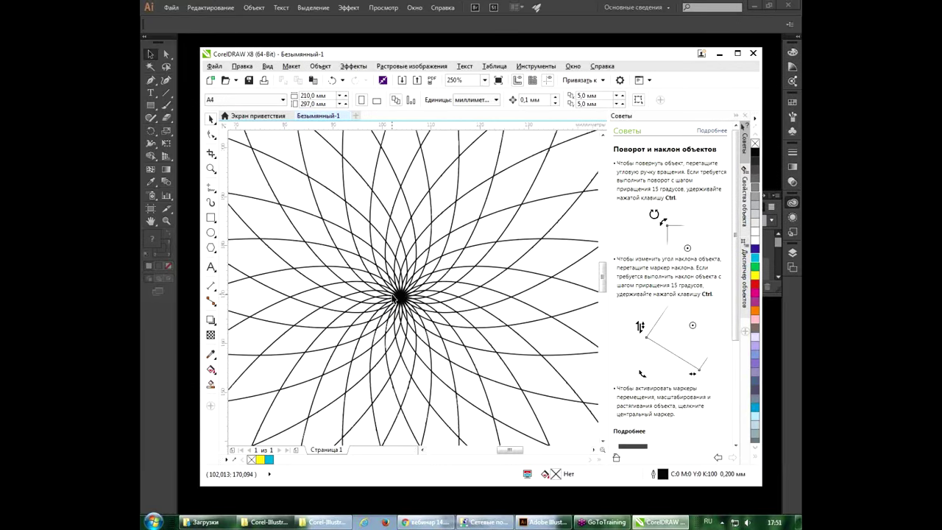
pyautogui.scroll(3, 393, 296)
pyautogui.scroll(3, 409, 297)
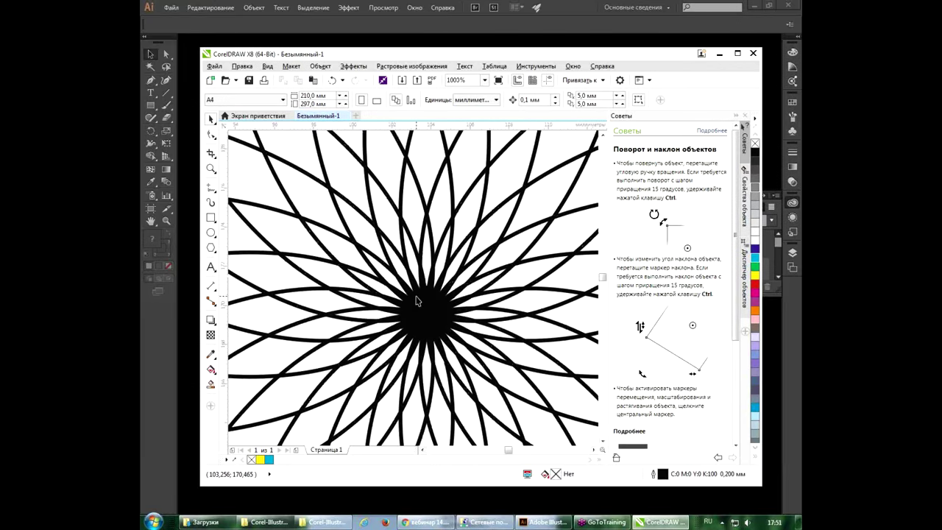
pyautogui.scroll(2, 420, 297)
pyautogui.scroll(-8, 423, 302)
pyautogui.scroll(8, 441, 309)
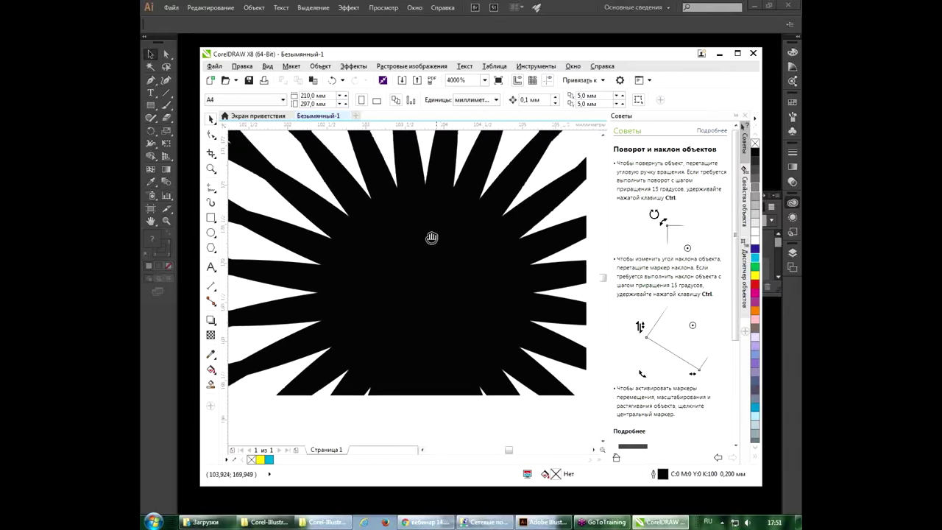
pyautogui.scroll(-4, 463, 238)
pyautogui.scroll(1, 432, 213)
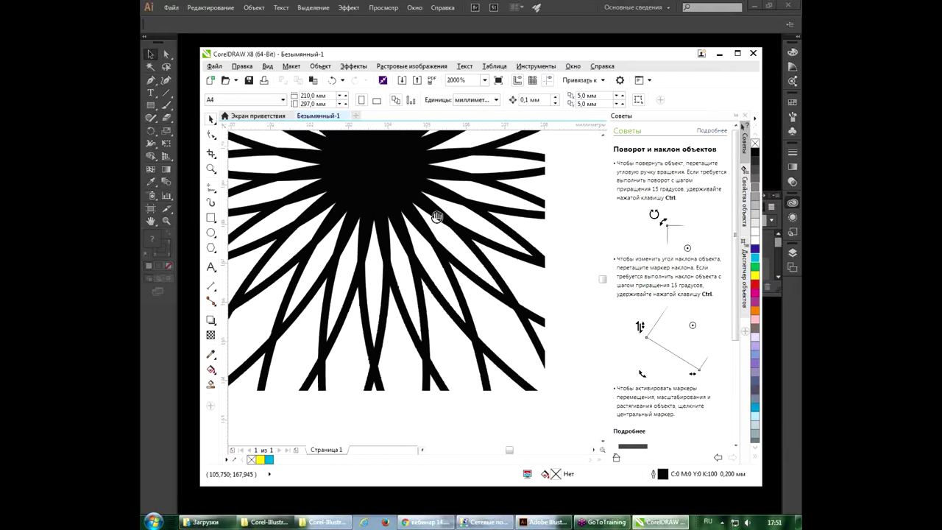
pyautogui.scroll(2, 442, 243)
pyautogui.scroll(-1, 462, 309)
pyautogui.scroll(-1, 456, 294)
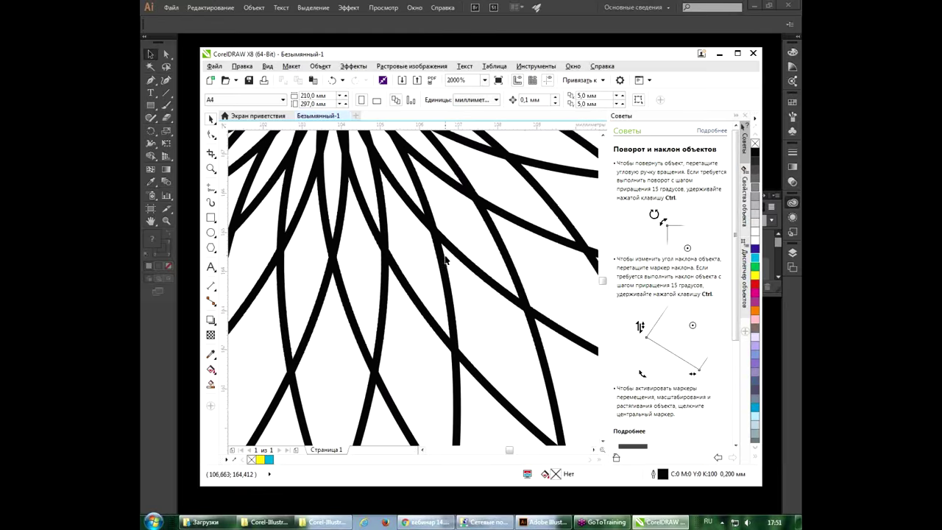
pyautogui.scroll(-1, 445, 264)
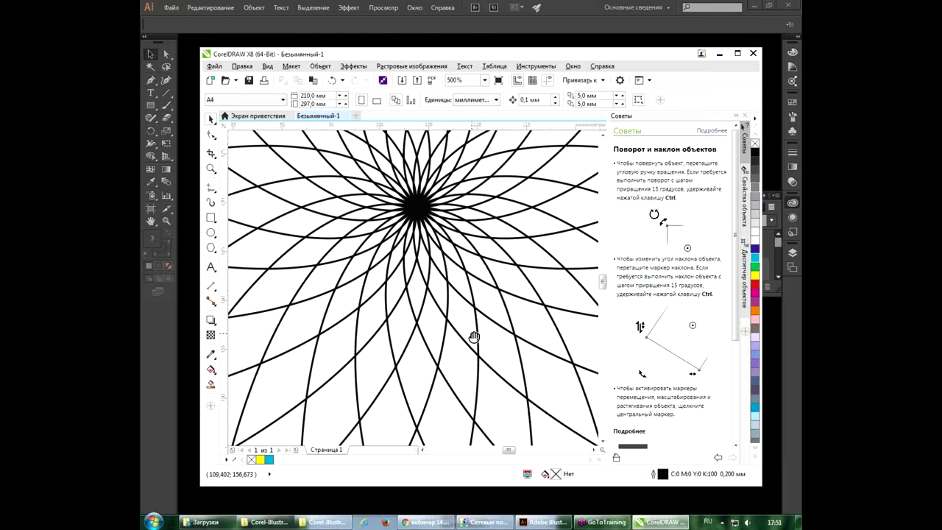
pyautogui.scroll(-3, 446, 264)
pyautogui.scroll(-1, 447, 258)
pyautogui.scroll(1, 445, 235)
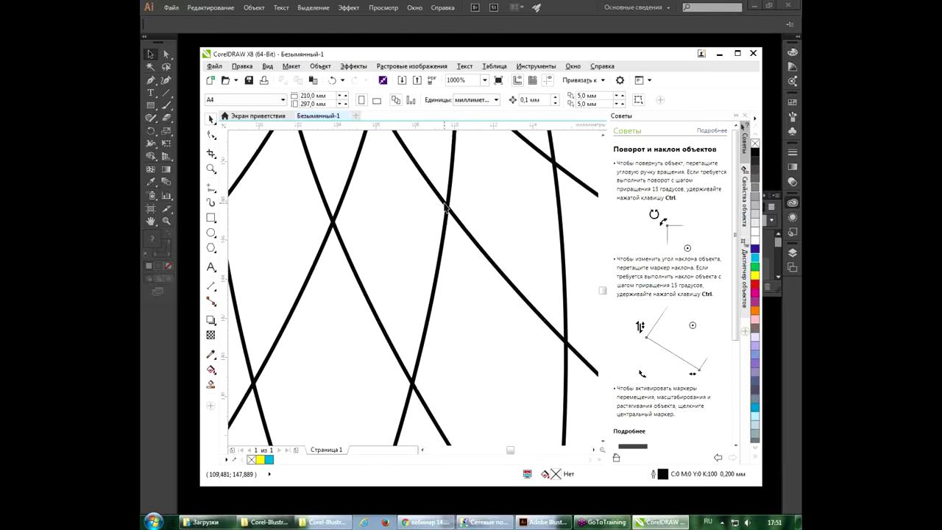
pyautogui.scroll(-1, 444, 217)
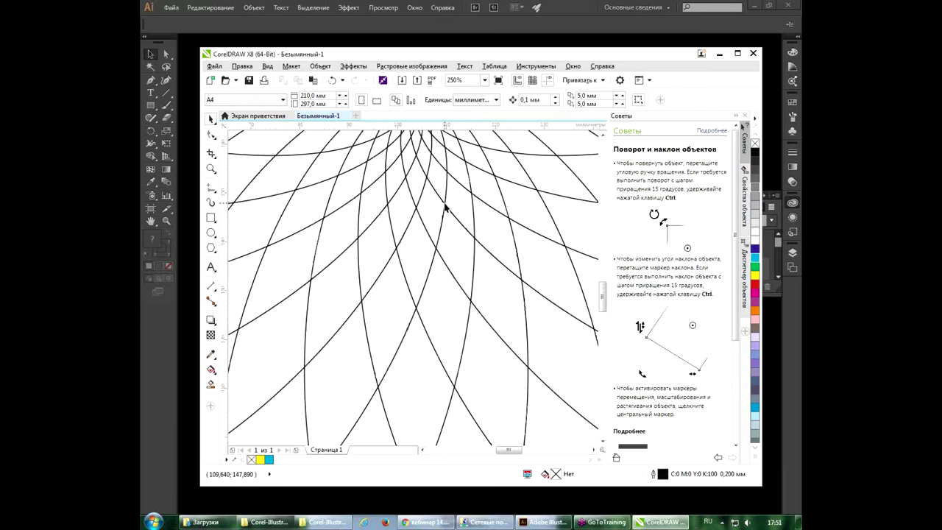
pyautogui.scroll(-1, 445, 209)
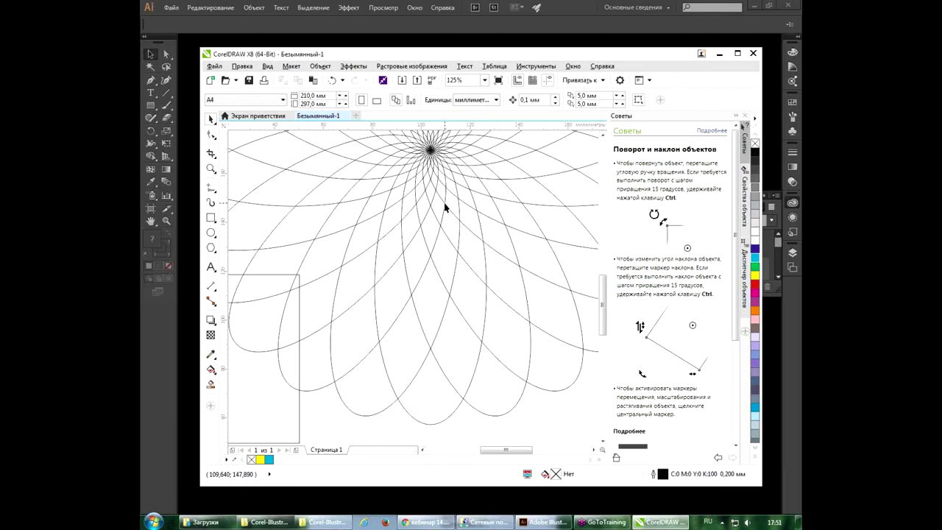
pyautogui.scroll(-1, 445, 208)
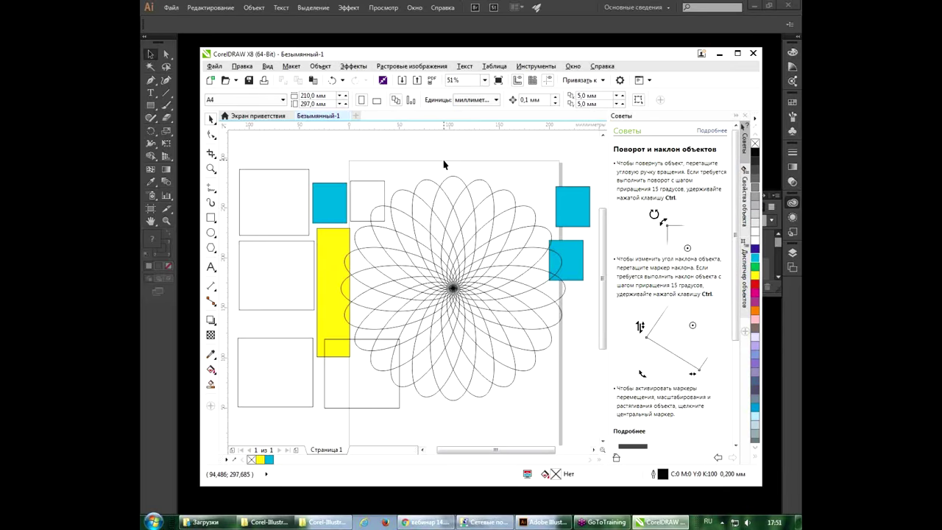
pyautogui.click(485, 80)
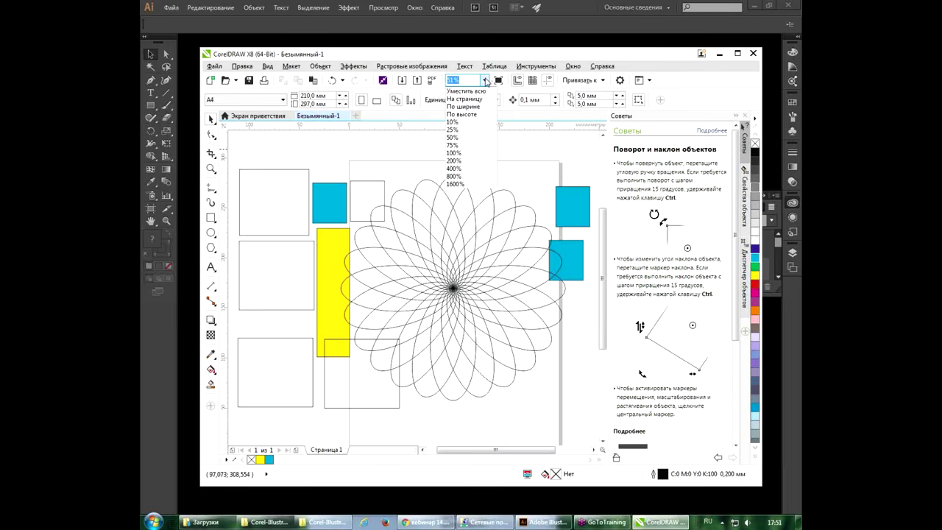
pyautogui.click(469, 152)
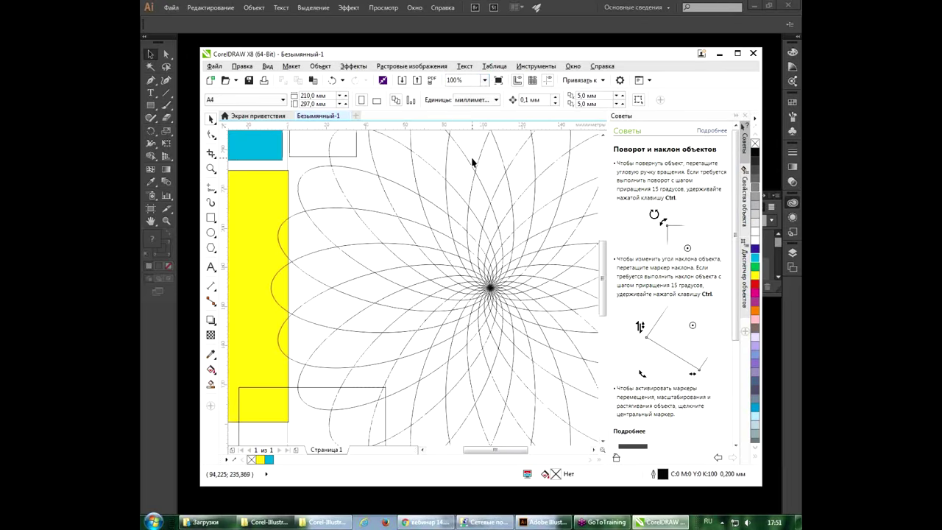
pyautogui.moveTo(483, 179); pyautogui.dragTo(401, 218)
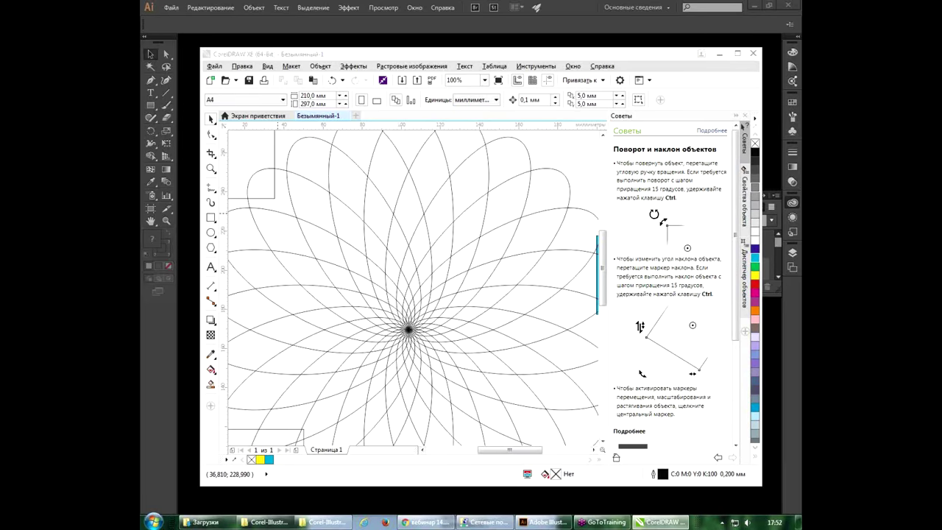
pyautogui.click(507, 215)
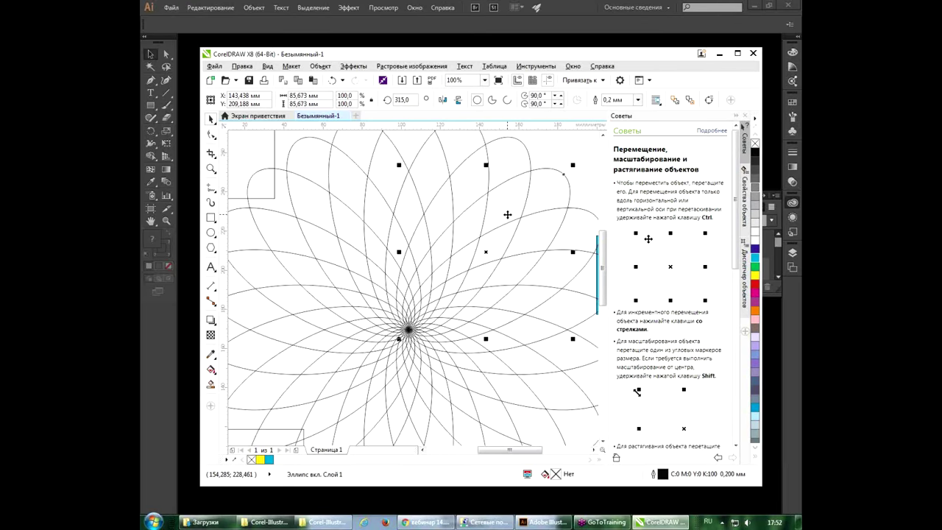
pyautogui.scroll(-2, 507, 215)
pyautogui.click(451, 160)
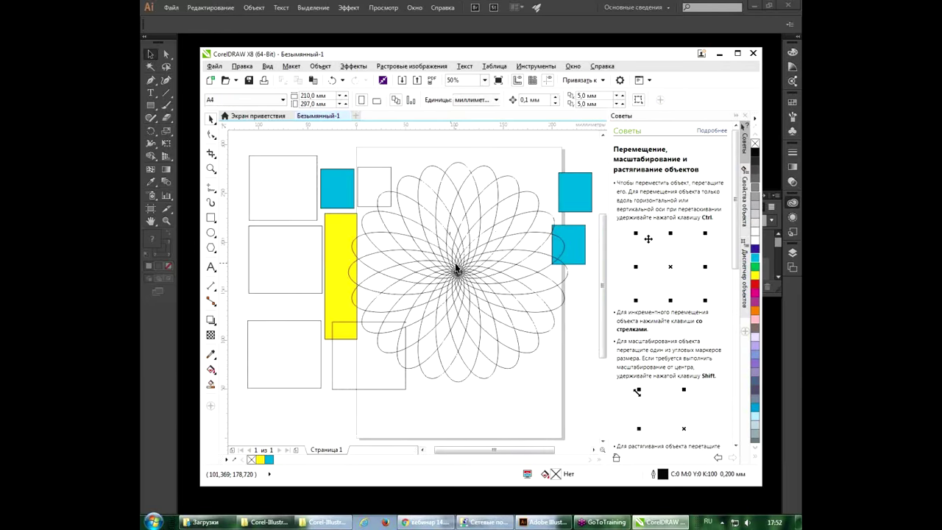
pyautogui.scroll(3, 456, 270)
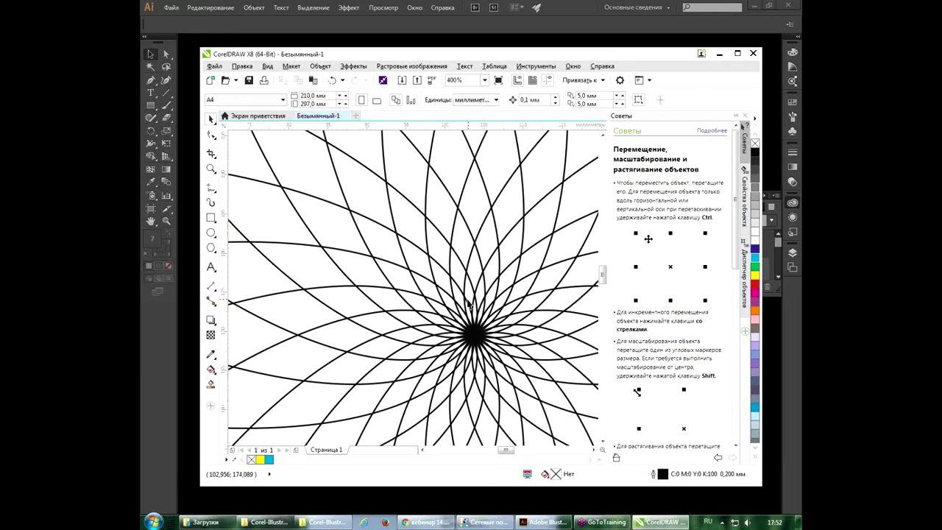
pyautogui.press('z')
pyautogui.moveTo(446, 285); pyautogui.dragTo(566, 400)
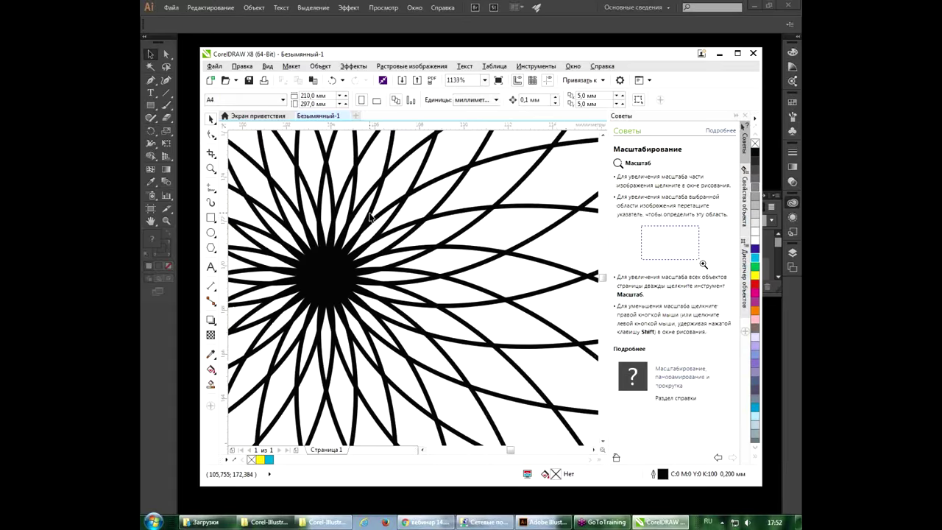
pyautogui.moveTo(370, 195); pyautogui.dragTo(428, 262)
pyautogui.scroll(-5, 428, 262)
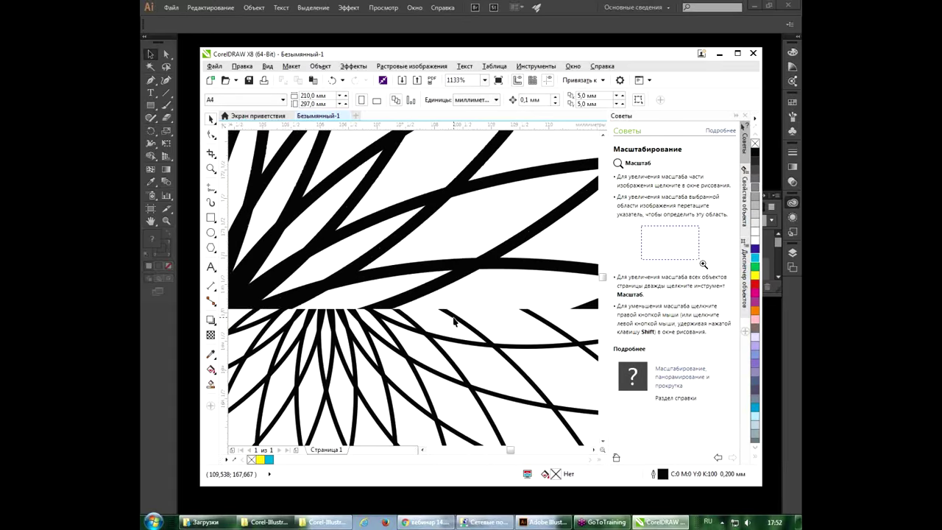
pyautogui.scroll(-1, 454, 321)
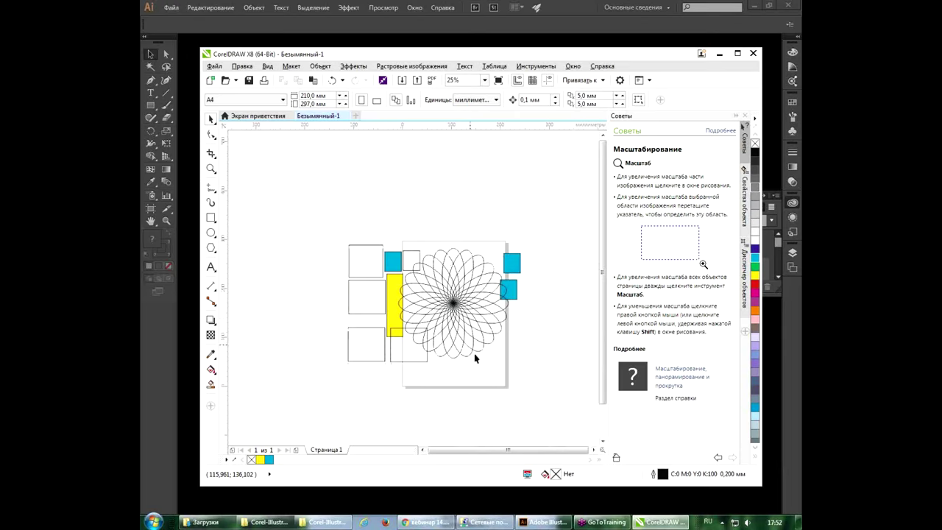
pyautogui.scroll(1, 466, 324)
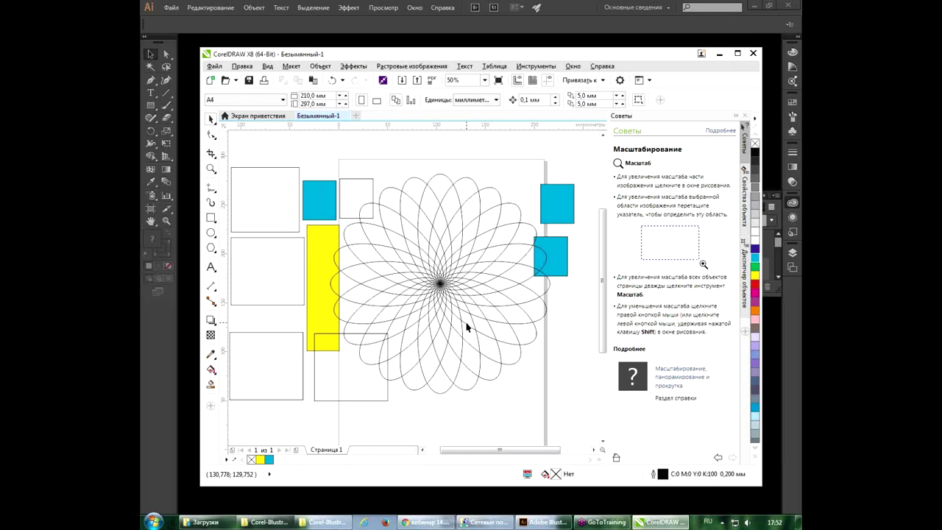
# Step: Create a new blank A4 (210×297 mm) Illustrator document, then return to CorelDRAW
pyautogui.click(543, 522)
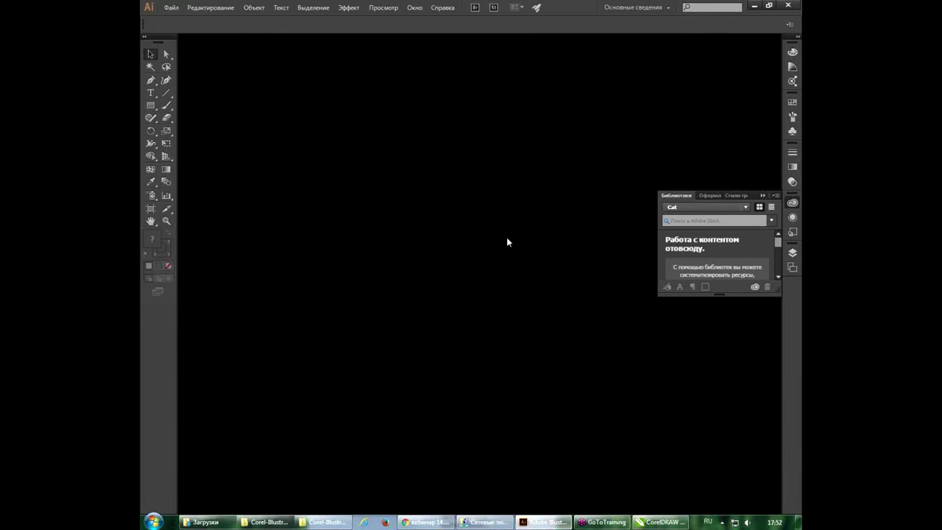
pyautogui.hotkey('ctrl', 'n')
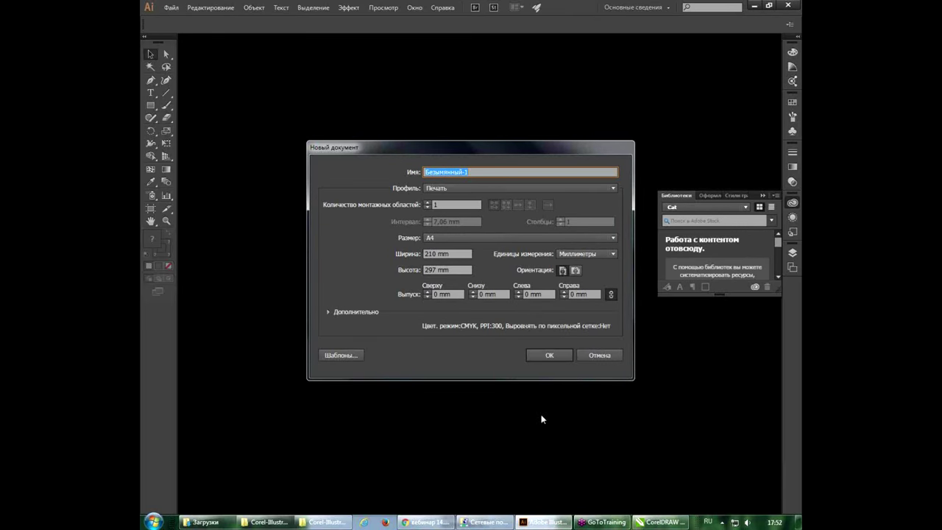
pyautogui.click(548, 355)
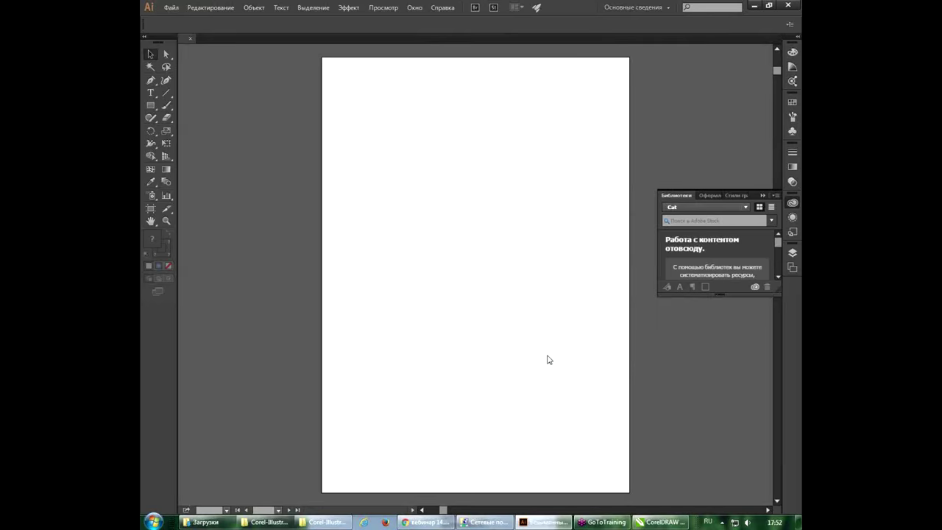
pyautogui.click(660, 522)
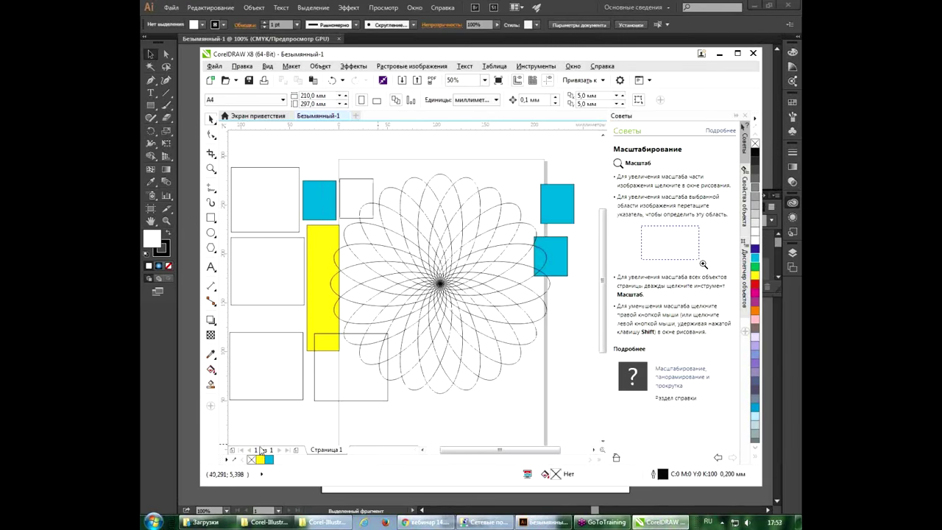
# Step: Add Страница 2 and move all three rectangles and the blue square onto it
pyautogui.click(296, 450)
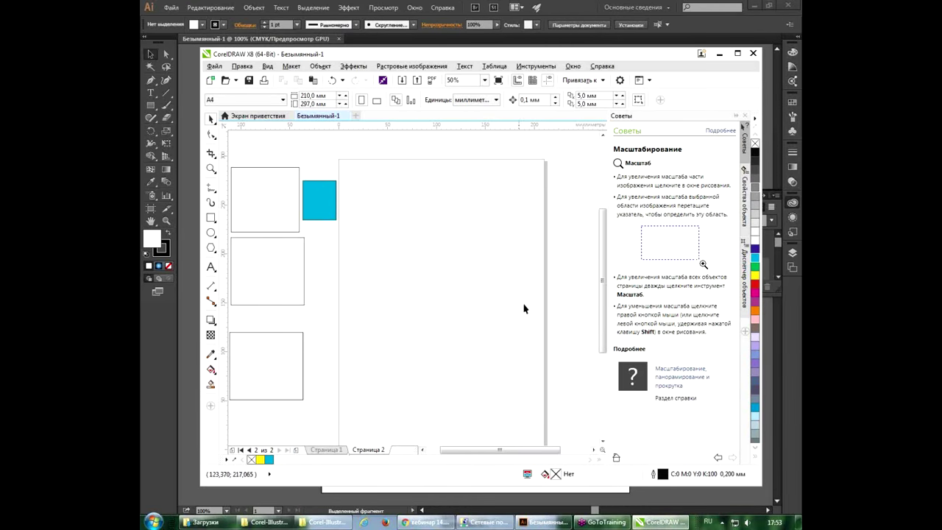
pyautogui.click(335, 450)
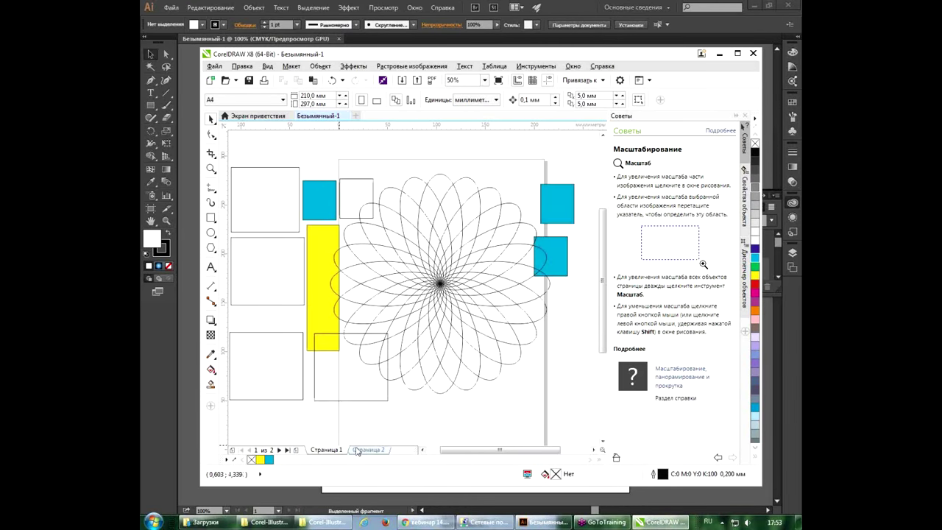
pyautogui.click(360, 450)
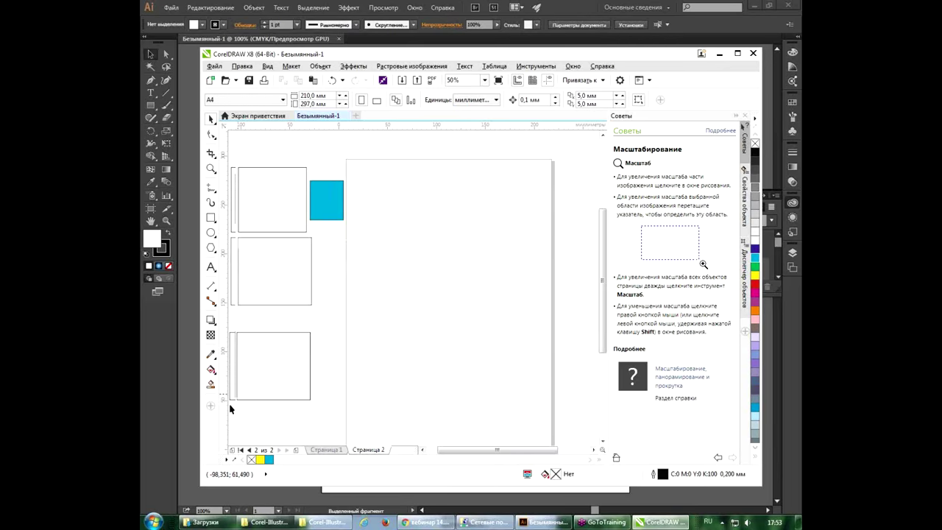
pyautogui.hotkey('ctrl', 'a')
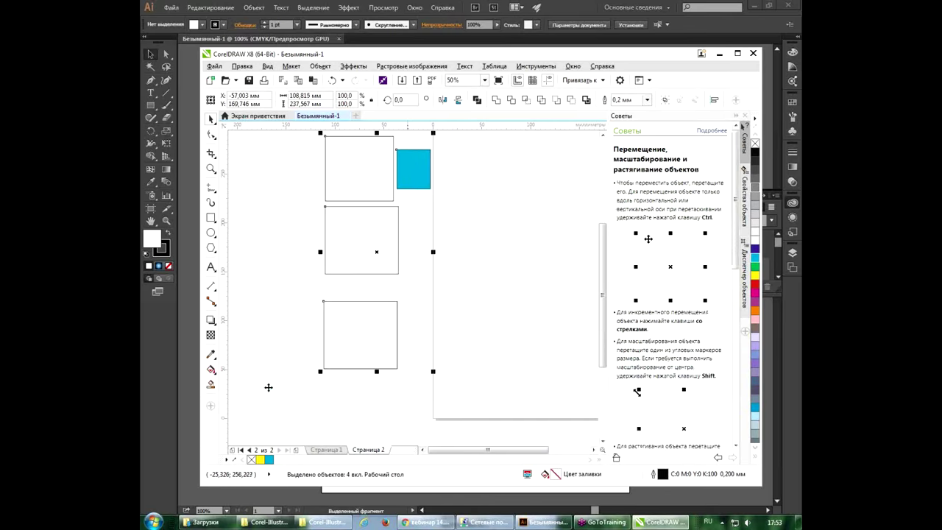
pyautogui.moveTo(286, 143)
pyautogui.mouseDown()
pyautogui.moveTo(382, 171)
pyautogui.moveTo(519, 179)
pyautogui.mouseUp()
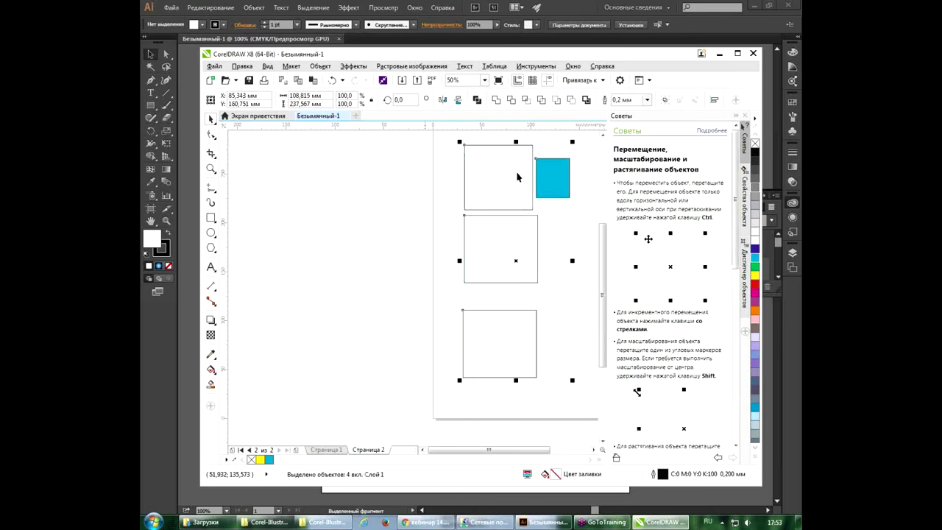
pyautogui.click(335, 450)
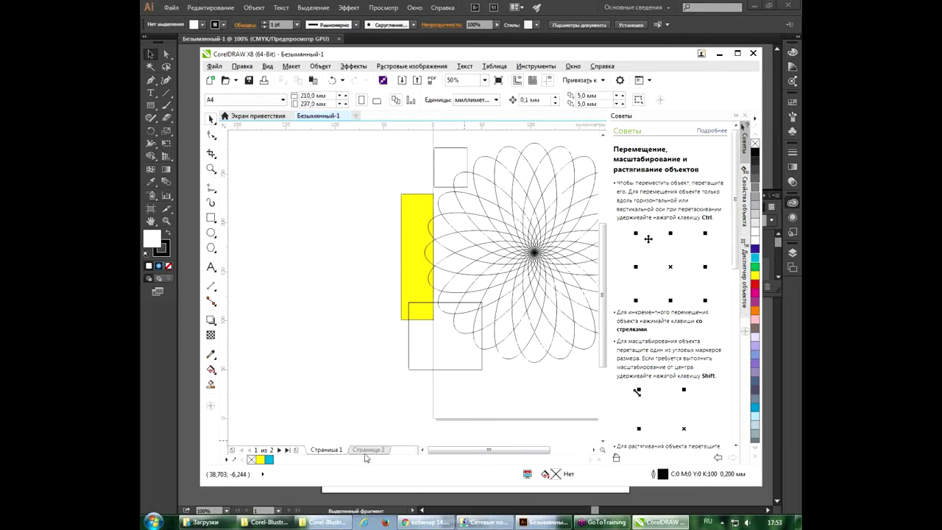
pyautogui.click(366, 452)
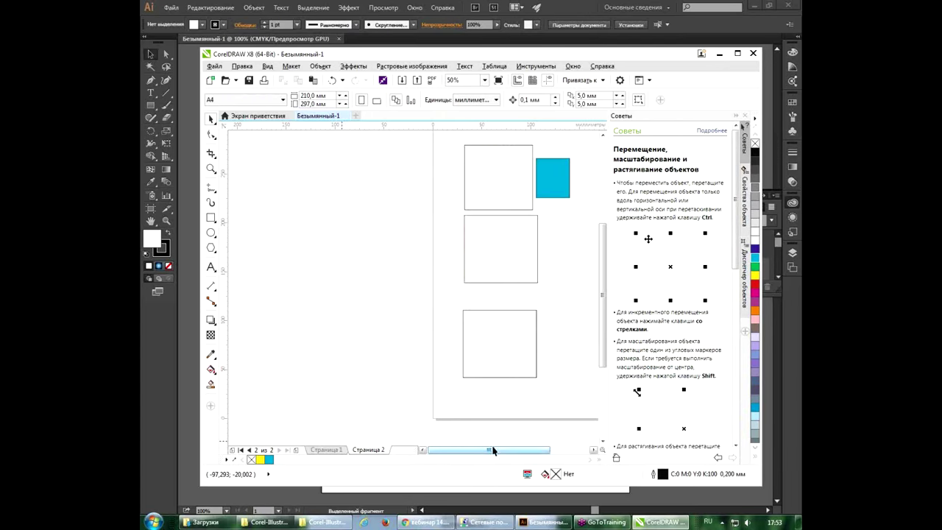
pyautogui.moveTo(493, 450); pyautogui.dragTo(508, 450)
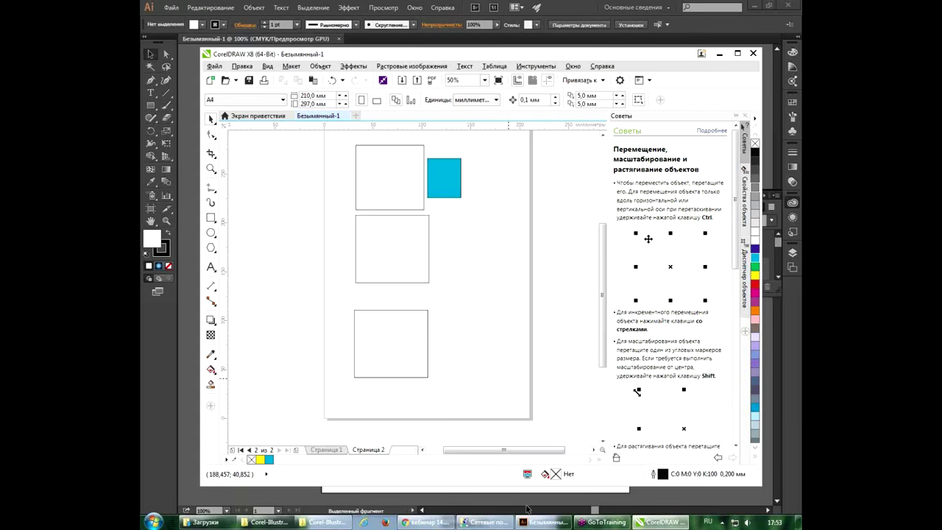
# Step: Draw three rectangles on Illustrator's artboard: a top one, a large one, and a small one
pyautogui.click(544, 522)
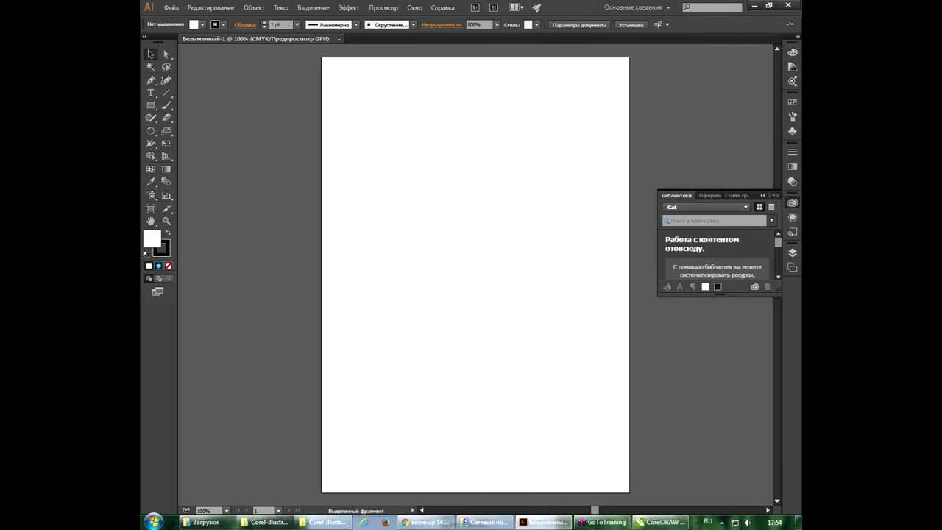
pyautogui.click(150, 105)
pyautogui.moveTo(152, 108)
pyautogui.mouseDown()
pyautogui.moveTo(329, 103)
pyautogui.moveTo(504, 205)
pyautogui.mouseUp()
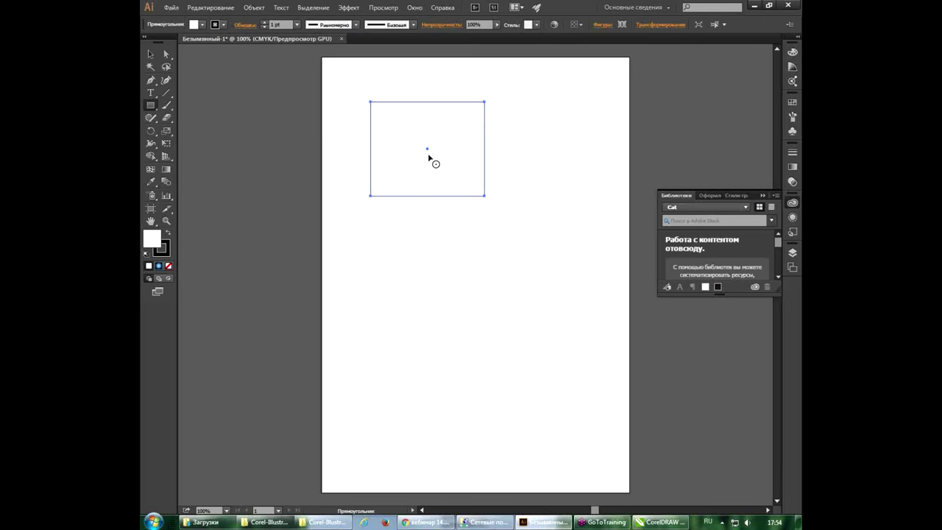
pyautogui.moveTo(429, 157)
pyautogui.mouseDown()
pyautogui.moveTo(439, 189)
pyautogui.moveTo(481, 177)
pyautogui.moveTo(503, 155)
pyautogui.moveTo(479, 143)
pyautogui.mouseUp()
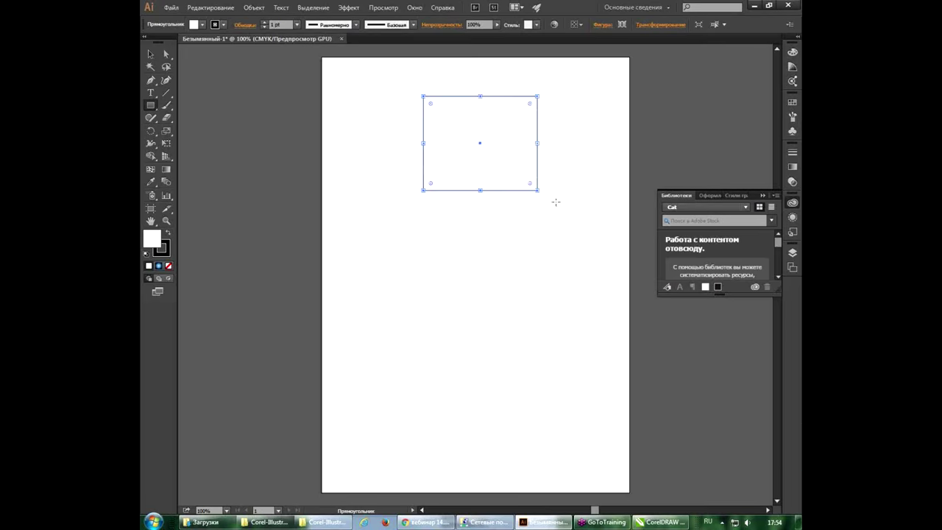
pyautogui.moveTo(535, 182)
pyautogui.mouseDown()
pyautogui.moveTo(520, 164)
pyautogui.moveTo(503, 165)
pyautogui.mouseUp()
pyautogui.moveTo(377, 198)
pyautogui.mouseDown()
pyautogui.moveTo(466, 284)
pyautogui.moveTo(480, 315)
pyautogui.mouseUp()
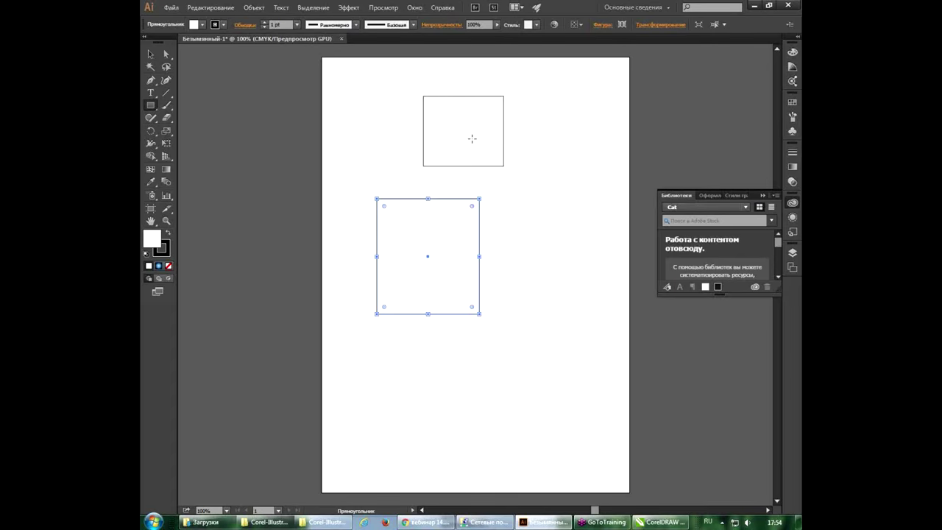
pyautogui.moveTo(486, 198); pyautogui.dragTo(542, 260)
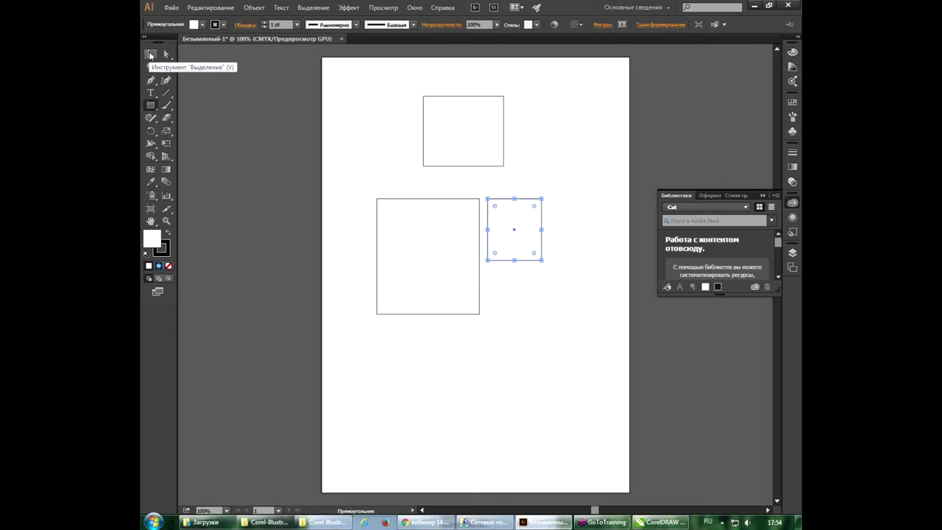
# Step: Move the rectangles up and left, individually and then all together
pyautogui.click(150, 55)
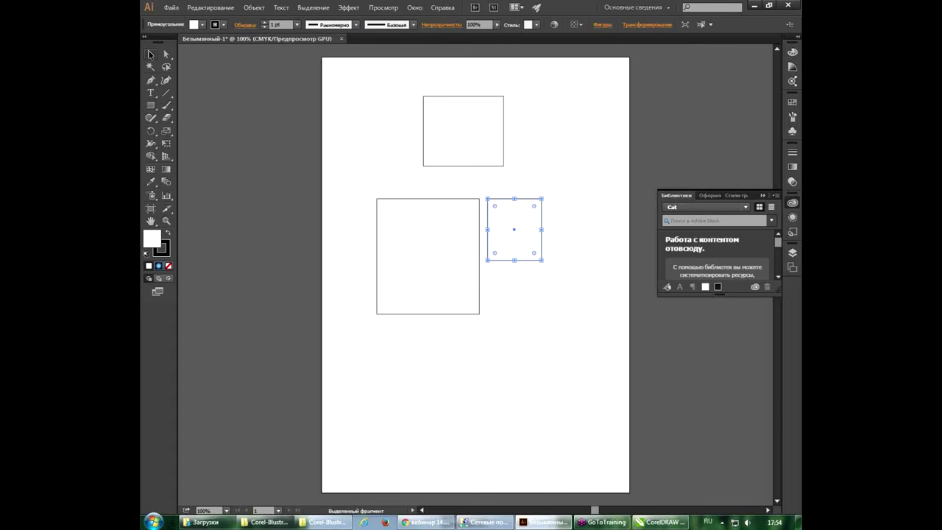
pyautogui.click(469, 125)
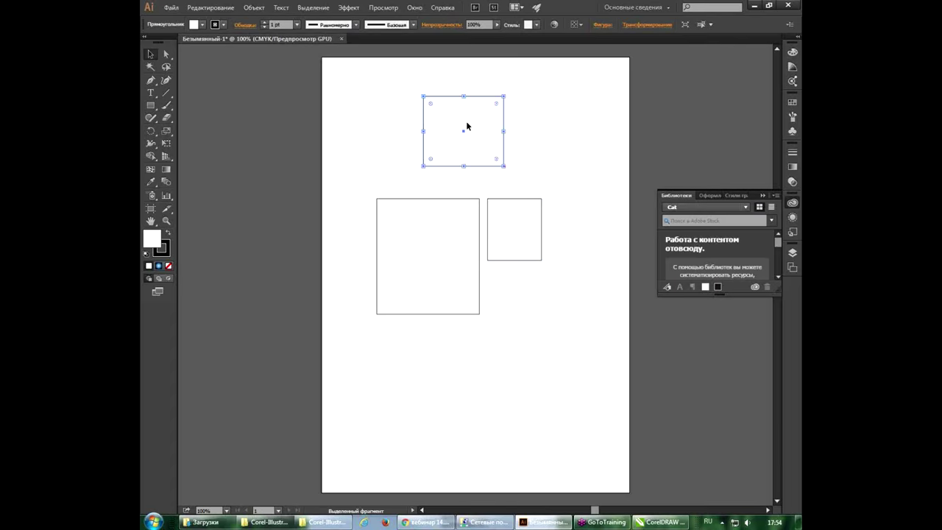
pyautogui.moveTo(470, 125)
pyautogui.mouseDown()
pyautogui.moveTo(410, 118)
pyautogui.moveTo(391, 134)
pyautogui.mouseUp()
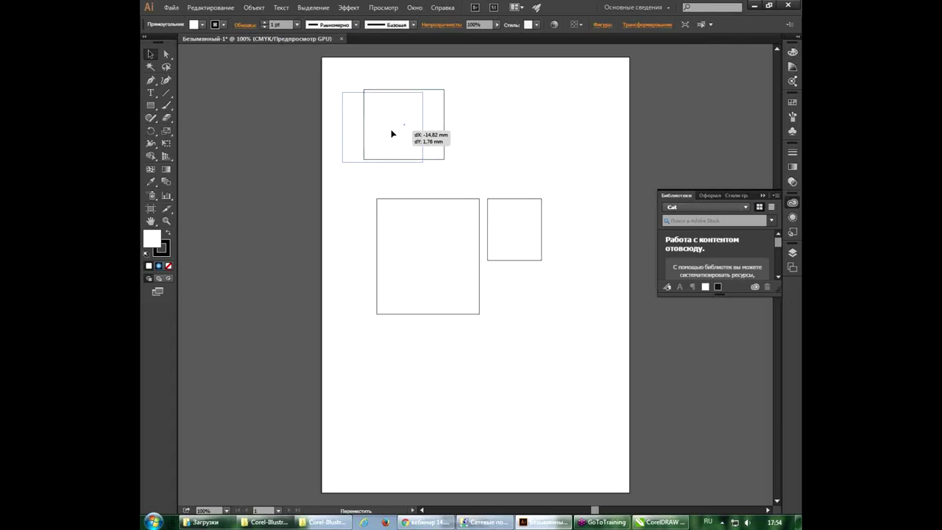
pyautogui.moveTo(435, 226); pyautogui.dragTo(401, 201)
pyautogui.moveTo(329, 75); pyautogui.dragTo(504, 434)
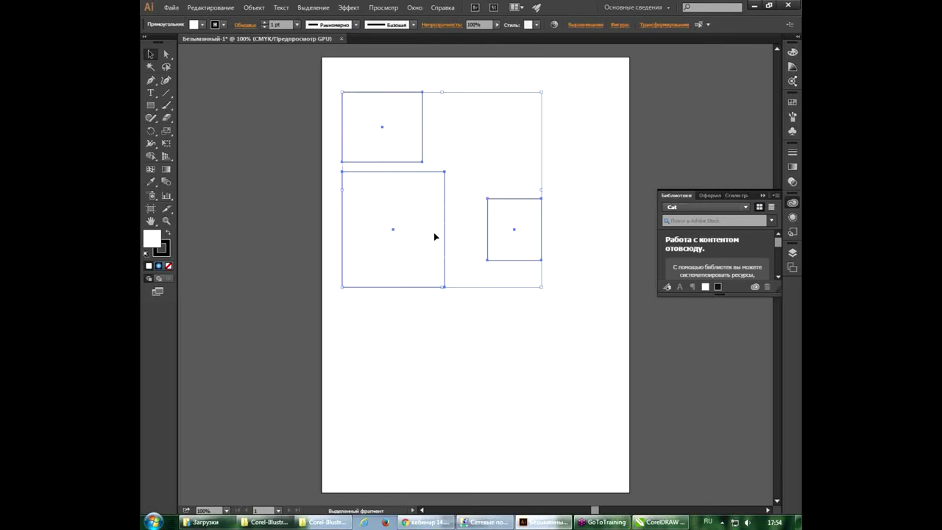
pyautogui.moveTo(435, 232)
pyautogui.mouseDown()
pyautogui.moveTo(423, 244)
pyautogui.moveTo(417, 237)
pyautogui.mouseUp()
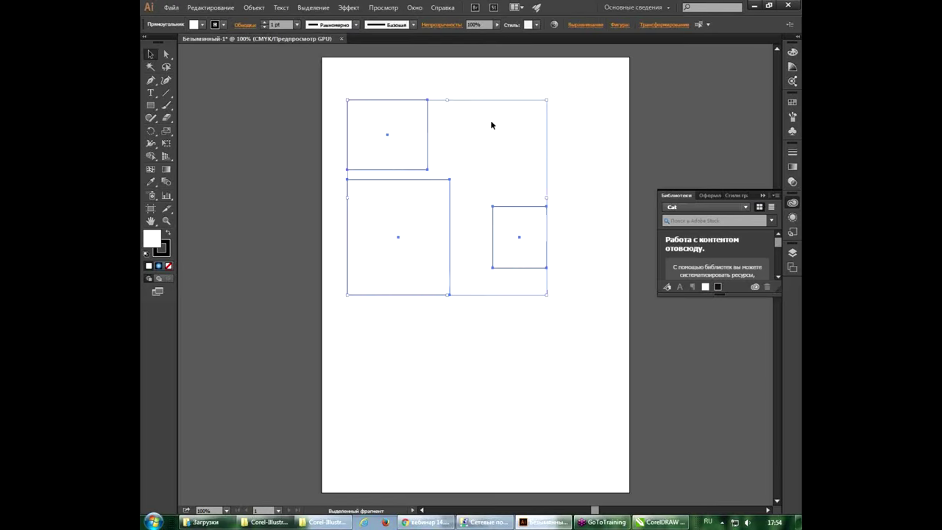
pyautogui.click(595, 135)
pyautogui.click(420, 252)
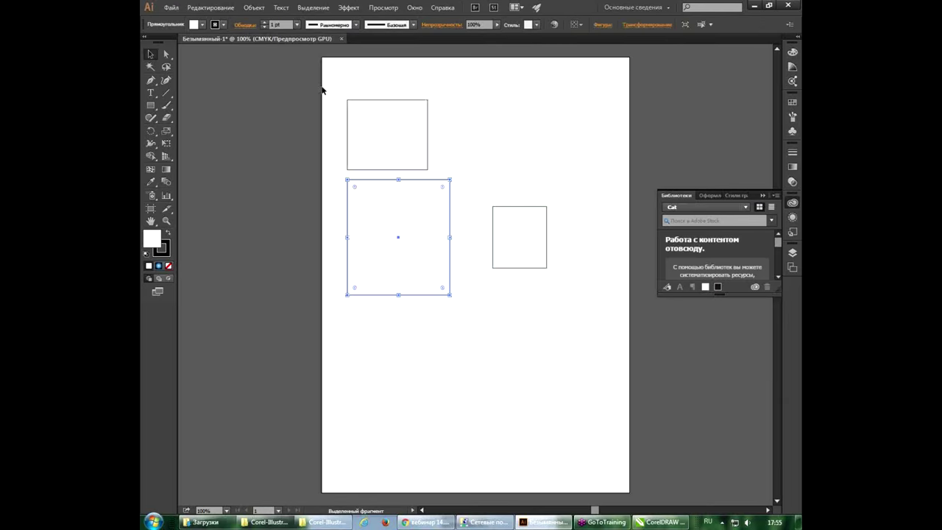
# Step: Delete the three rectangles and draw a tall ellipse of about 42 × 105 mm
pyautogui.moveTo(324, 83); pyautogui.dragTo(615, 367)
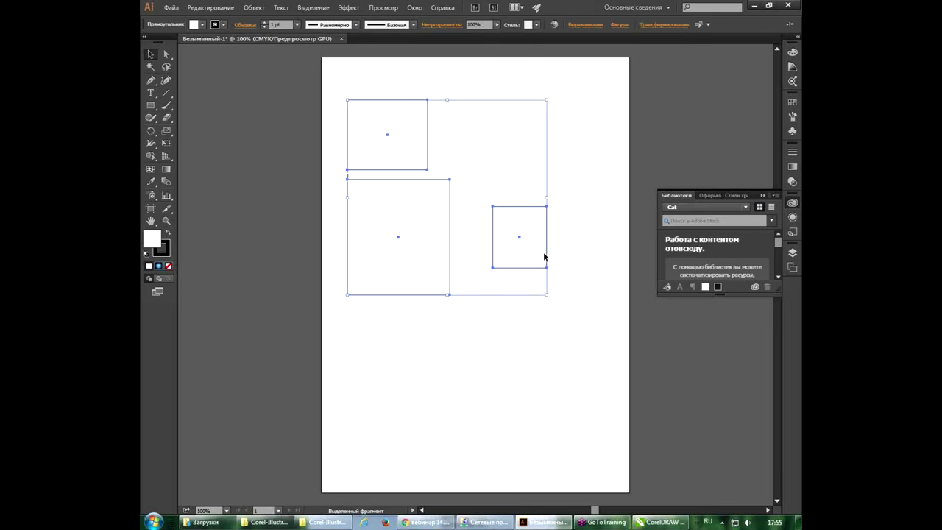
pyautogui.press('Delete')
pyautogui.moveTo(151, 105)
pyautogui.mouseDown()
pyautogui.moveTo(183, 115)
pyautogui.moveTo(184, 129)
pyautogui.mouseUp()
pyautogui.moveTo(421, 126); pyautogui.dragTo(487, 279)
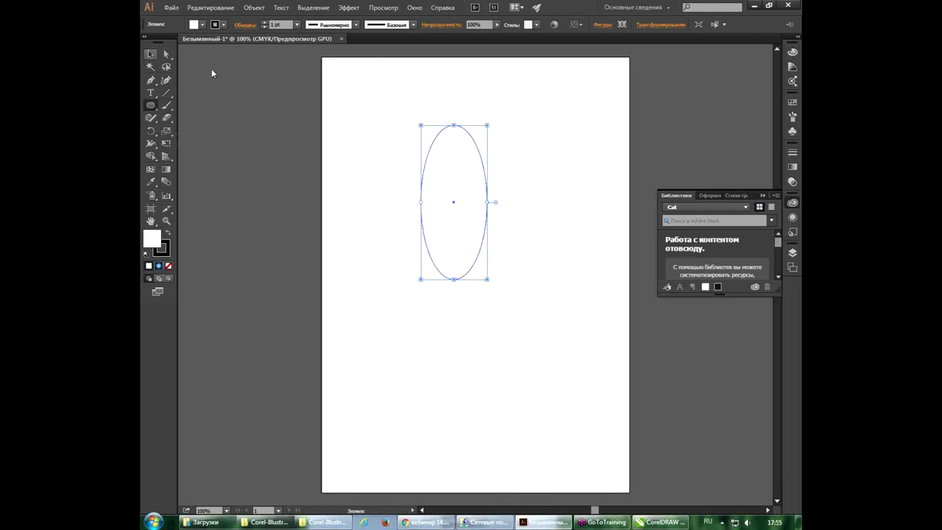
pyautogui.press('v')
pyautogui.moveTo(453, 207); pyautogui.dragTo(438, 184)
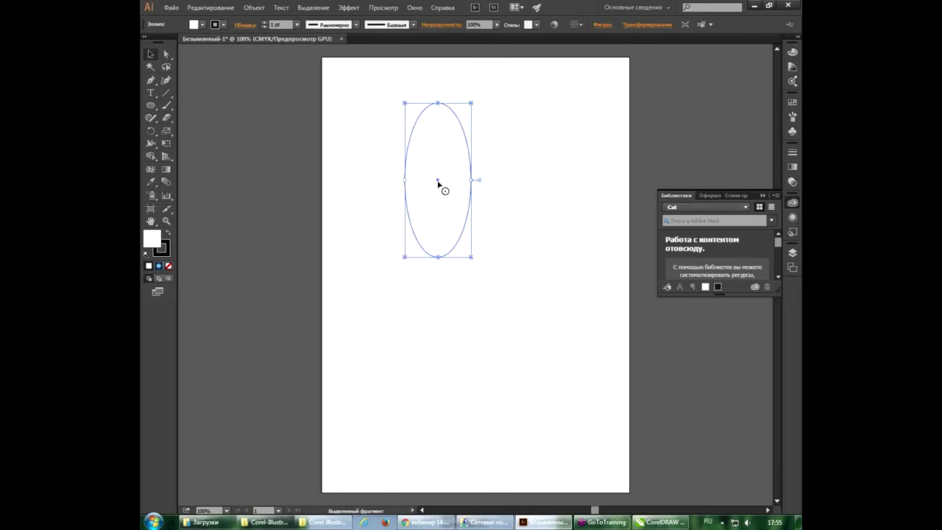
pyautogui.rightClick(438, 185)
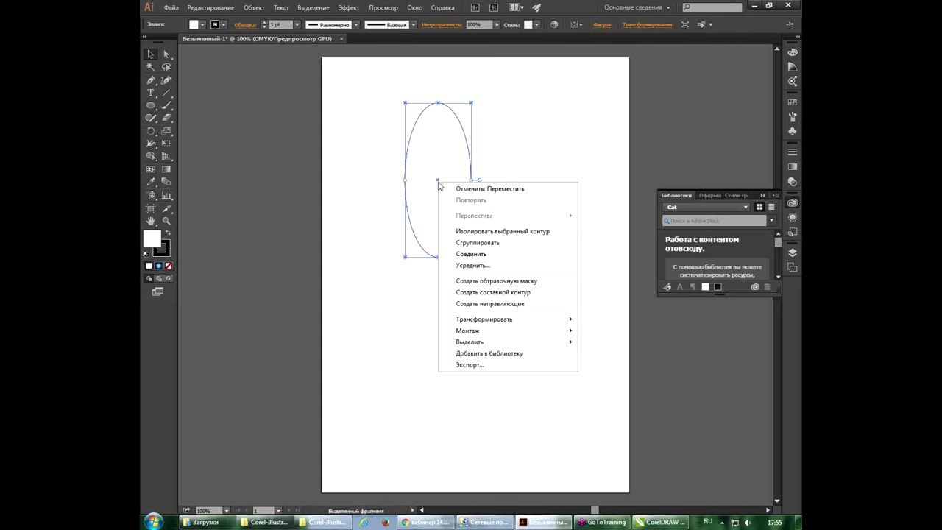
pyautogui.click(436, 178)
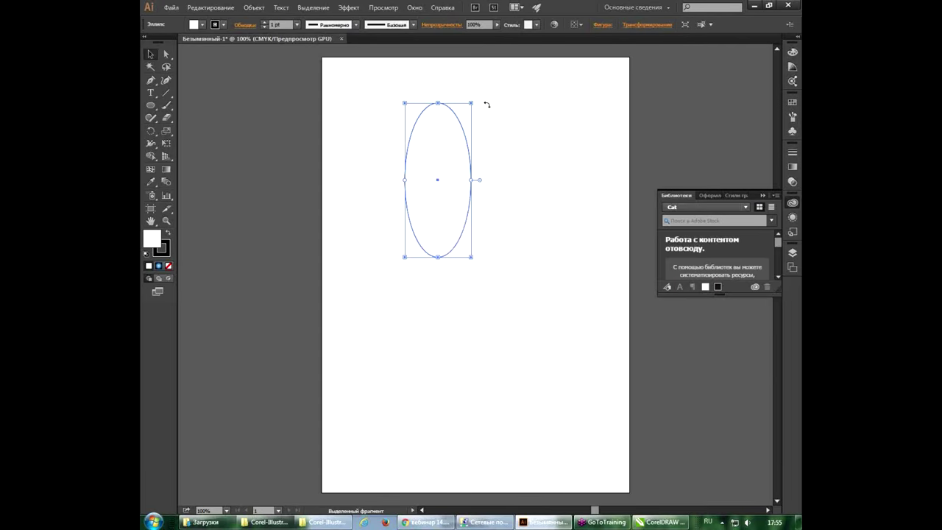
pyautogui.moveTo(473, 96); pyautogui.dragTo(491, 118)
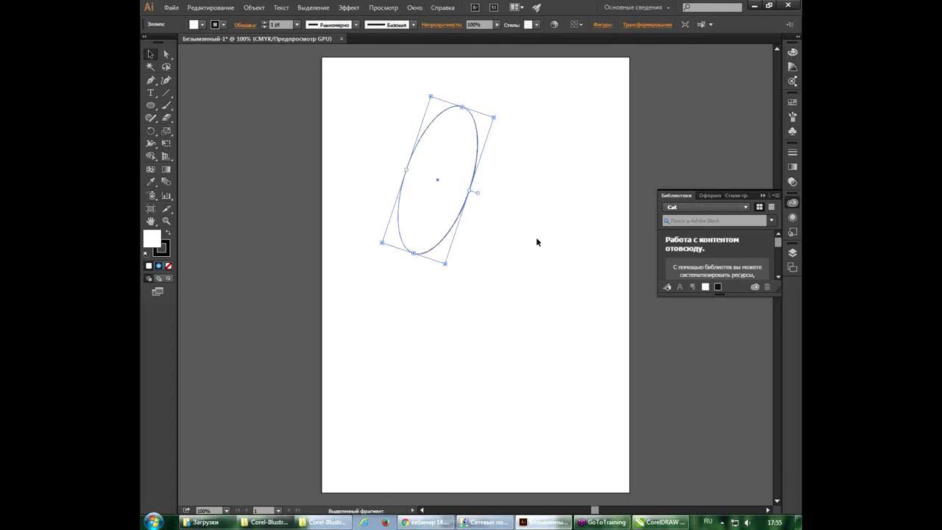
pyautogui.moveTo(477, 192); pyautogui.dragTo(481, 236)
pyautogui.press('a')
pyautogui.hotkey('ctrl', 'z')
pyautogui.hotkey('ctrl', 'z')
pyautogui.hotkey('ctrl', 'z')
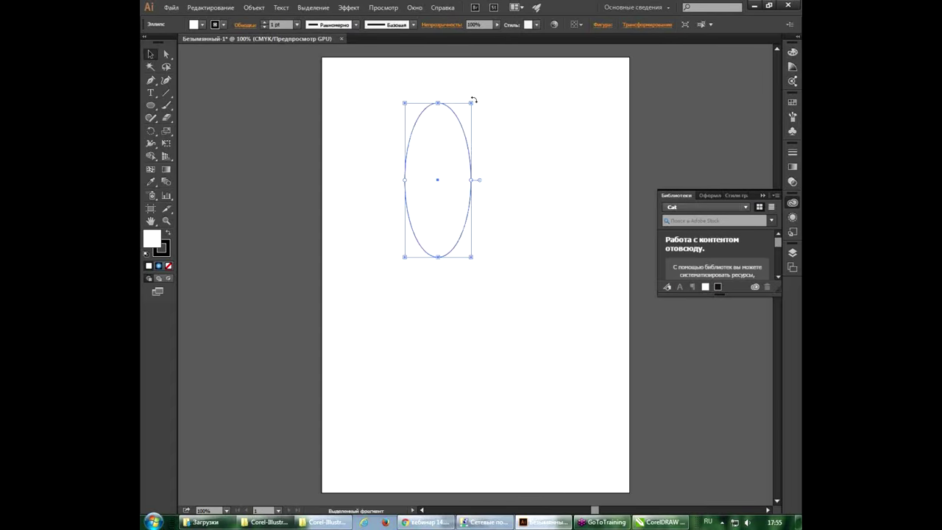
pyautogui.click(629, 25)
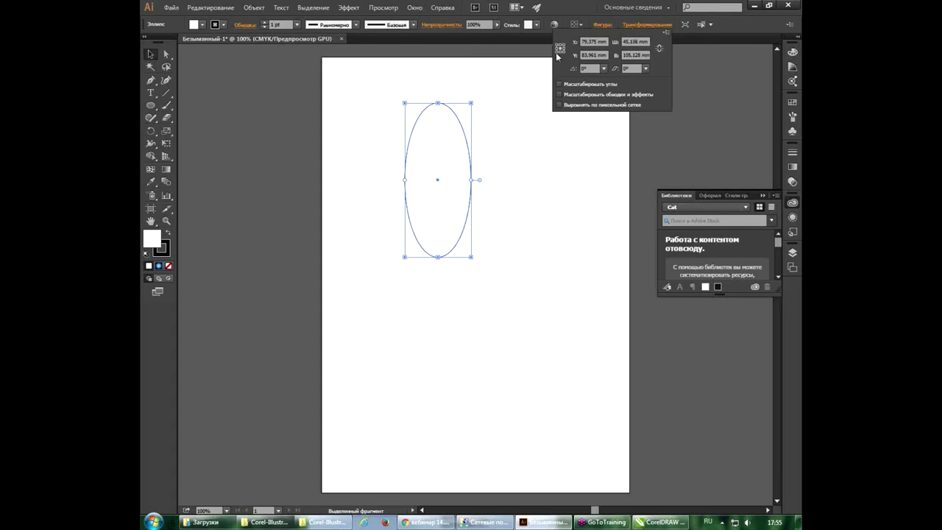
pyautogui.click(557, 53)
pyautogui.click(478, 100)
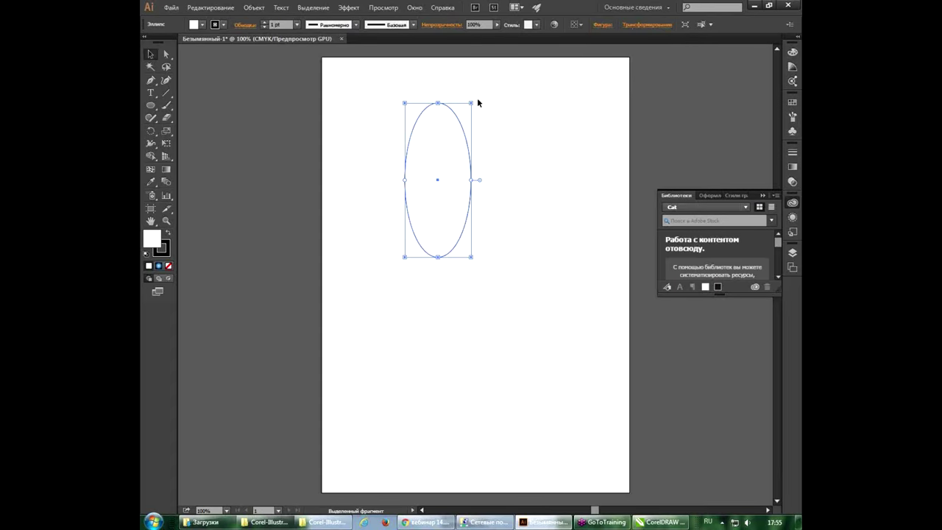
pyautogui.moveTo(479, 99); pyautogui.dragTo(495, 117)
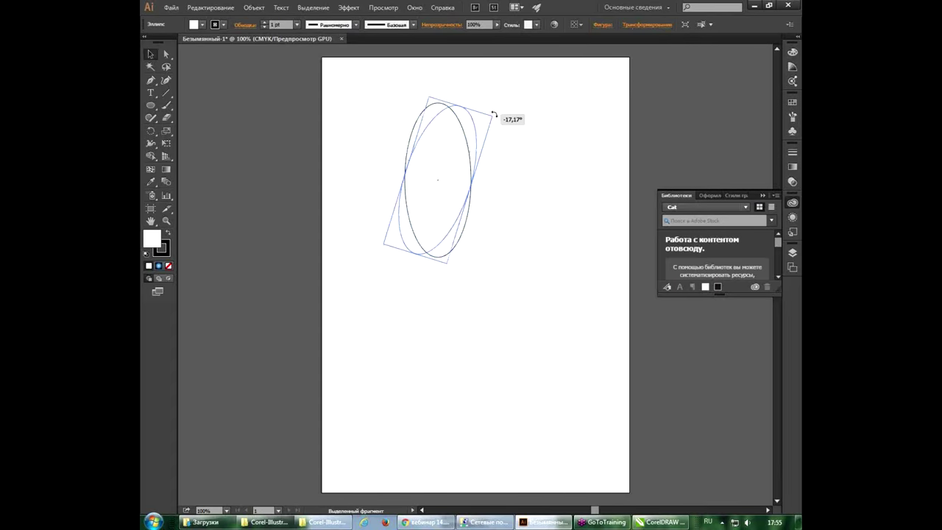
pyautogui.hotkey('ctrl', 'z')
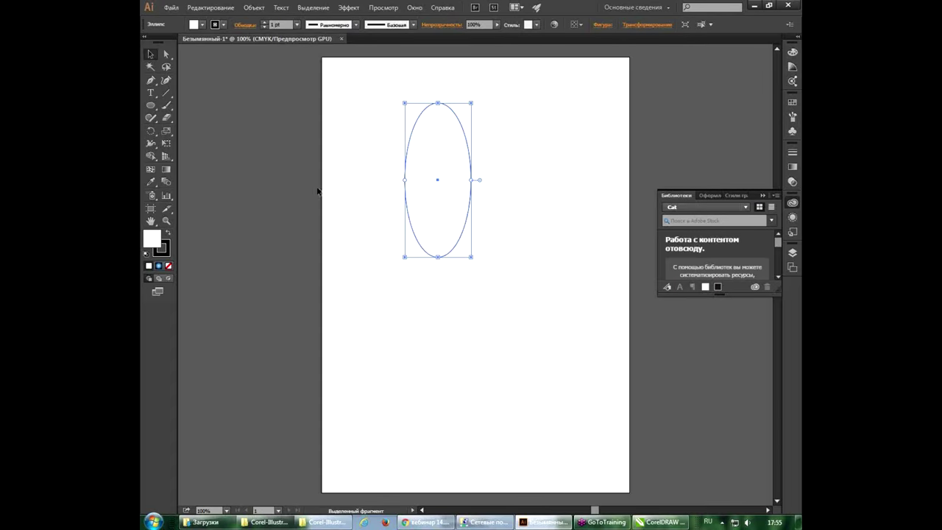
# Step: Pivot the ellipse at its bottom anchor, undo trial rotations, and open the Rotate dialog
pyautogui.click(151, 130)
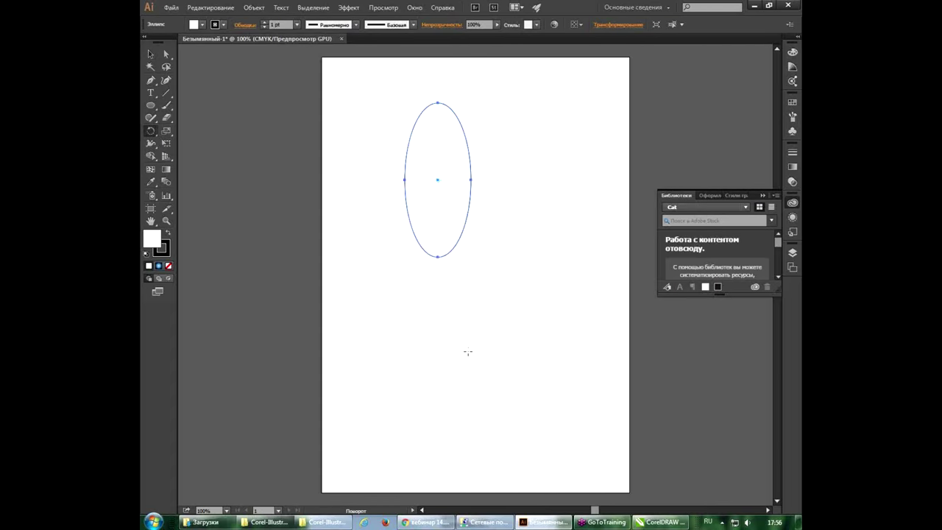
pyautogui.click(437, 257)
pyautogui.moveTo(442, 101); pyautogui.dragTo(477, 122)
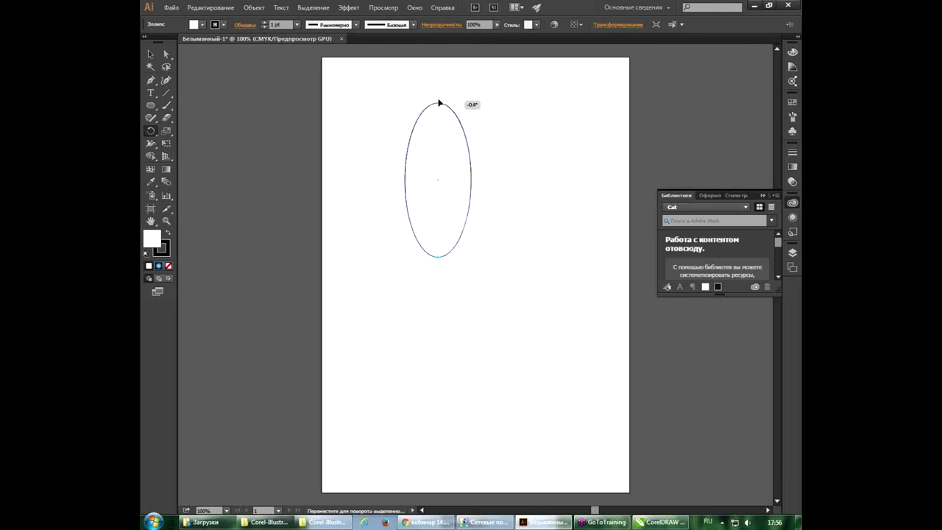
pyautogui.moveTo(477, 122)
pyautogui.mouseDown()
pyautogui.moveTo(477, 149)
pyautogui.moveTo(440, 134)
pyautogui.mouseUp()
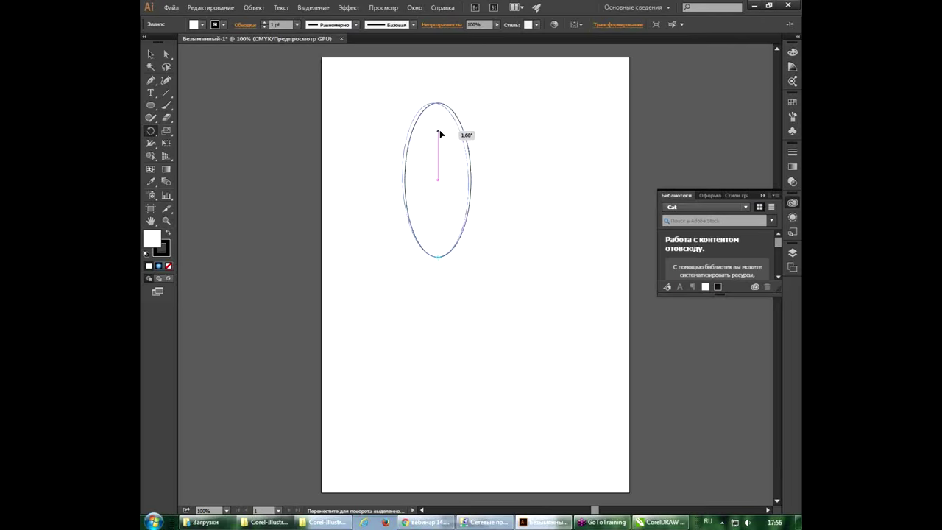
pyautogui.moveTo(439, 132); pyautogui.dragTo(444, 137)
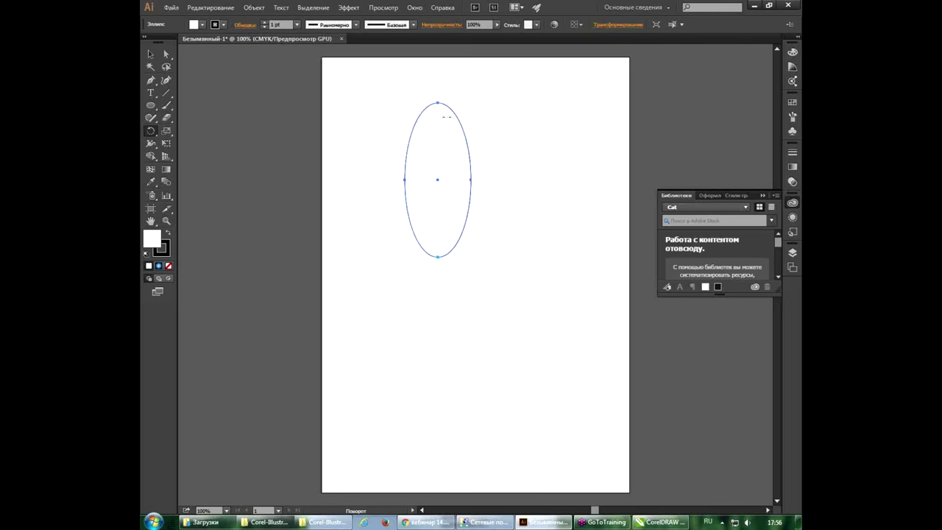
pyautogui.moveTo(453, 134); pyautogui.dragTo(462, 139)
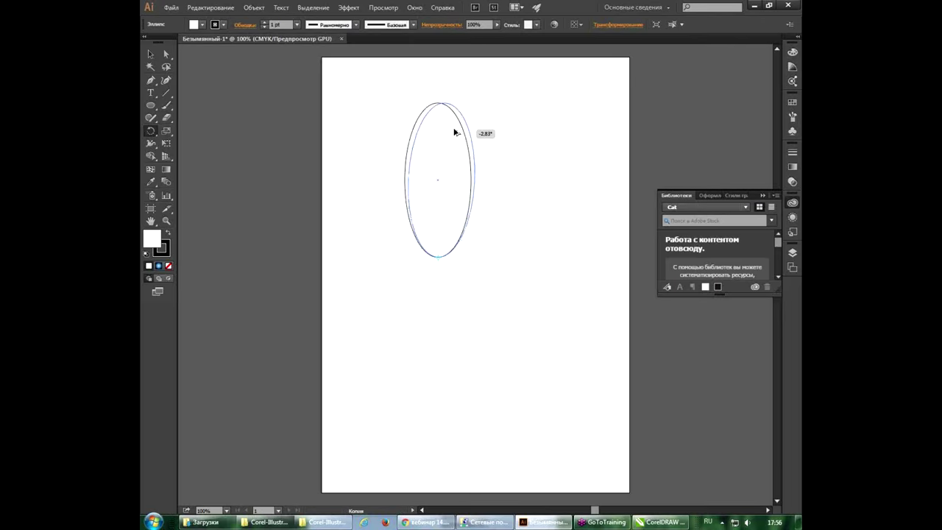
pyautogui.moveTo(462, 139); pyautogui.dragTo(479, 155)
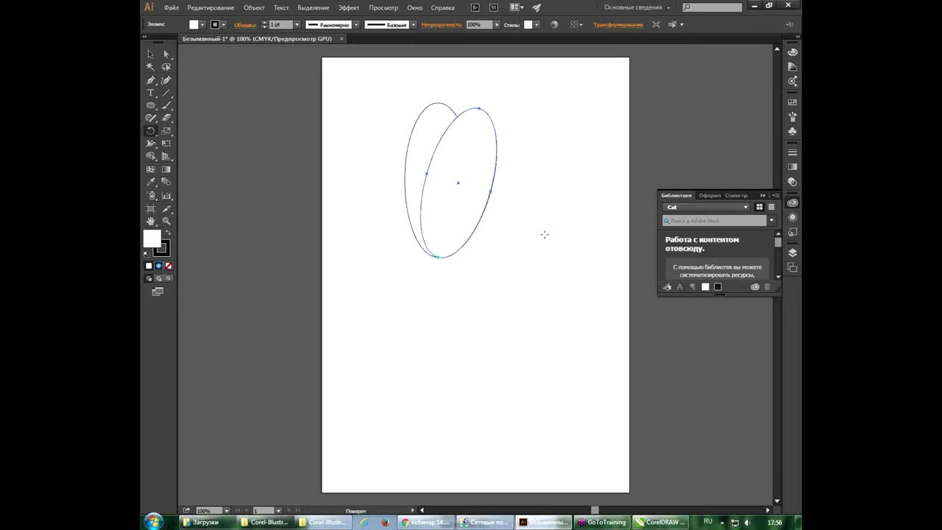
pyautogui.hotkey('ctrl', 'z')
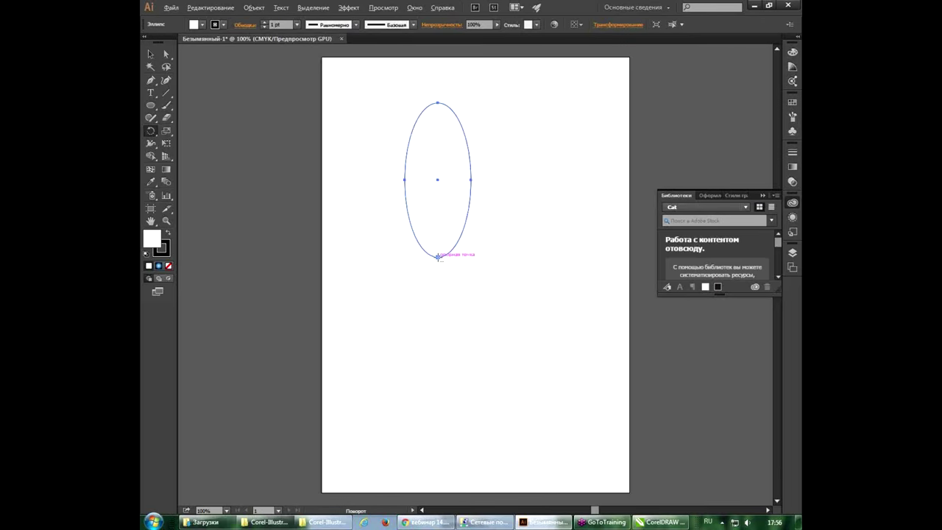
pyautogui.keyDown('alt'); pyautogui.click(438, 256); pyautogui.keyUp('alt')
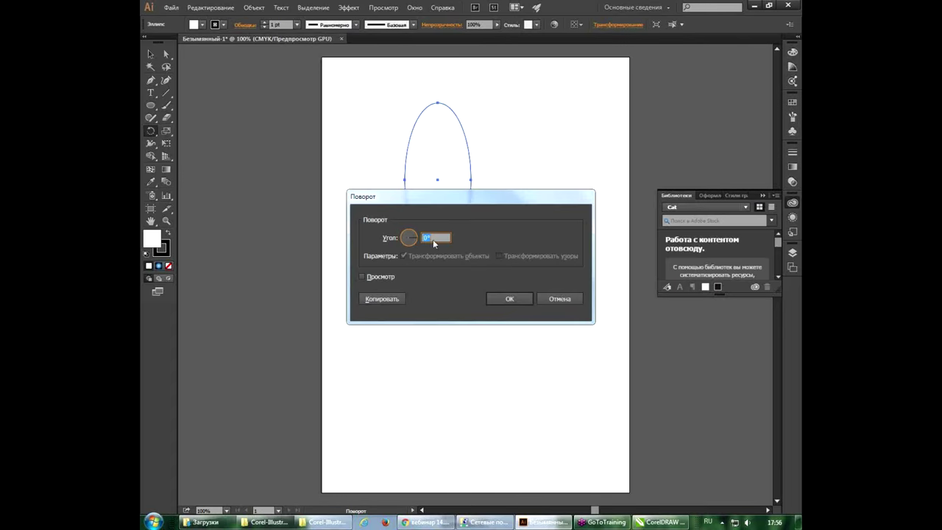
# Step: Copy the ellipse at 15° and repeat with Ctrl+D three times to form the petal flower
pyautogui.write('15')
pyautogui.click(394, 300)
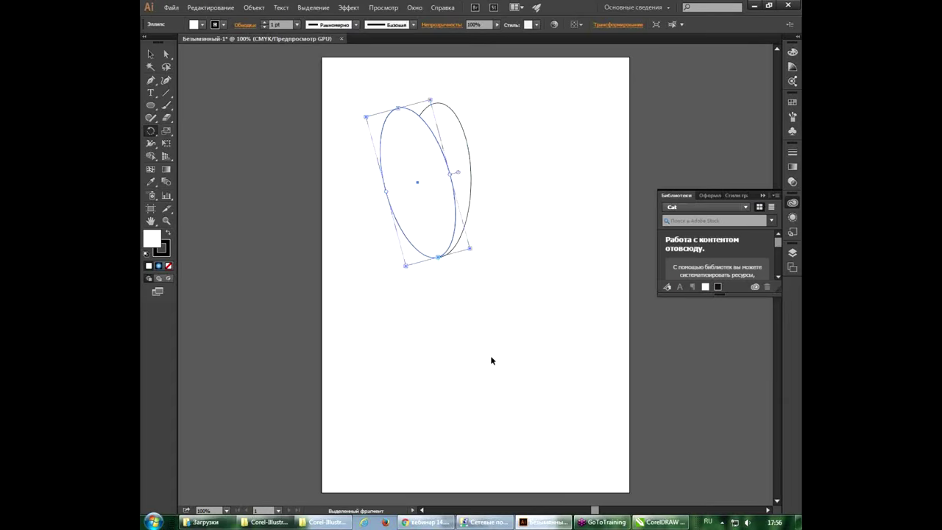
pyautogui.hotkey('ctrl', 'd')
pyautogui.hotkey('ctrl', 'd')
pyautogui.hotkey('ctrl', 'd')
pyautogui.hotkey('ctrl', 'd')
pyautogui.hotkey('ctrl', 'd')
pyautogui.hotkey('ctrl', 'd')
pyautogui.hotkey('ctrl', 'd')
pyautogui.hotkey('ctrl', 'd')
pyautogui.hotkey('ctrl', 'd')
pyautogui.hotkey('ctrl', 'd')
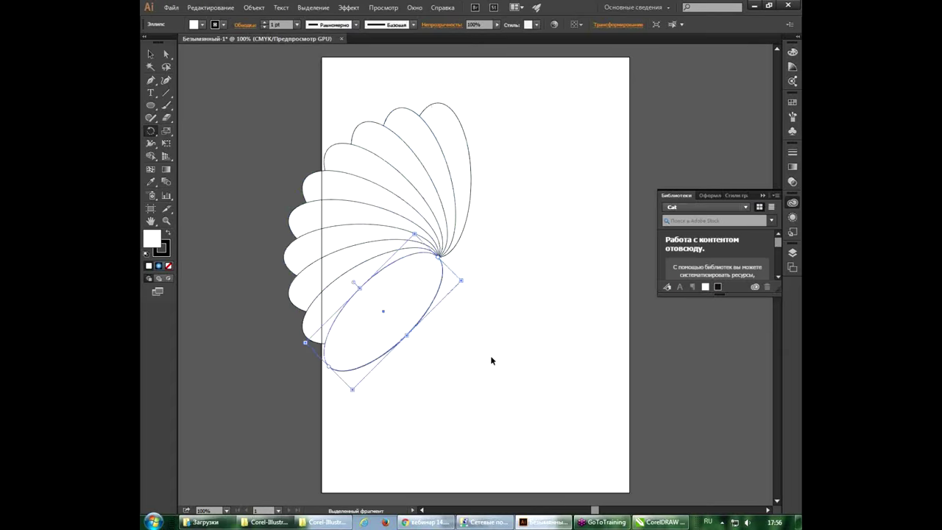
pyautogui.hotkey('ctrl', 'd')
pyautogui.hotkey('ctrl', 'd')
pyautogui.hotkey('ctrl', 'd')
pyautogui.hotkey('ctrl', 'd')
pyautogui.hotkey('ctrl', 'd')
pyautogui.hotkey('ctrl', 'd')
pyautogui.hotkey('ctrl', 'd')
pyautogui.hotkey('ctrl', 'd')
pyautogui.hotkey('ctrl', 'd')
pyautogui.hotkey('ctrl', 'd')
pyautogui.hotkey('ctrl', 'd')
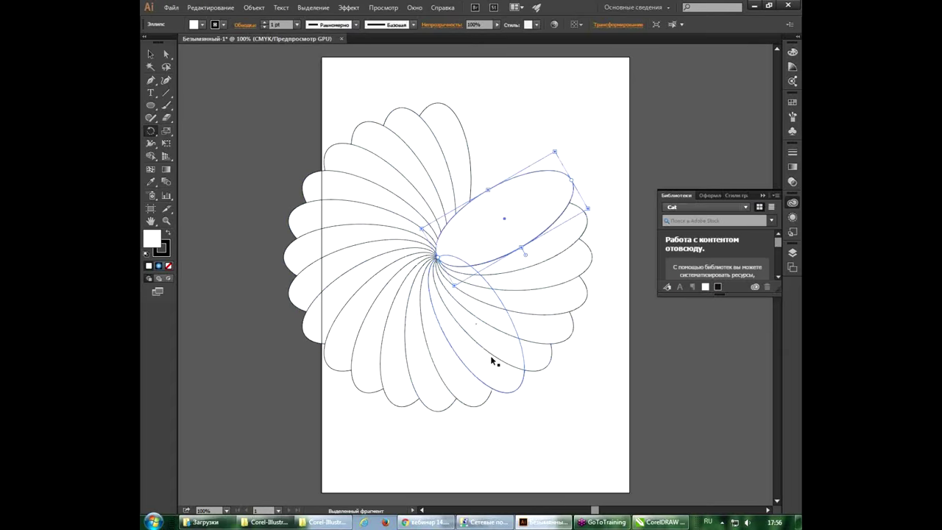
pyautogui.hotkey('ctrl', 'd')
pyautogui.hotkey('ctrl', 'd')
pyautogui.hotkey('ctrl', 'd')
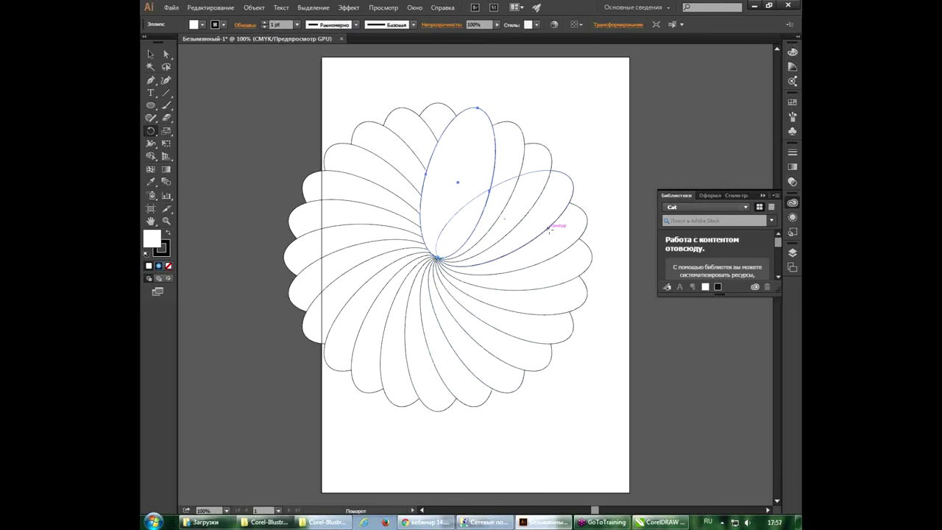
pyautogui.click(150, 54)
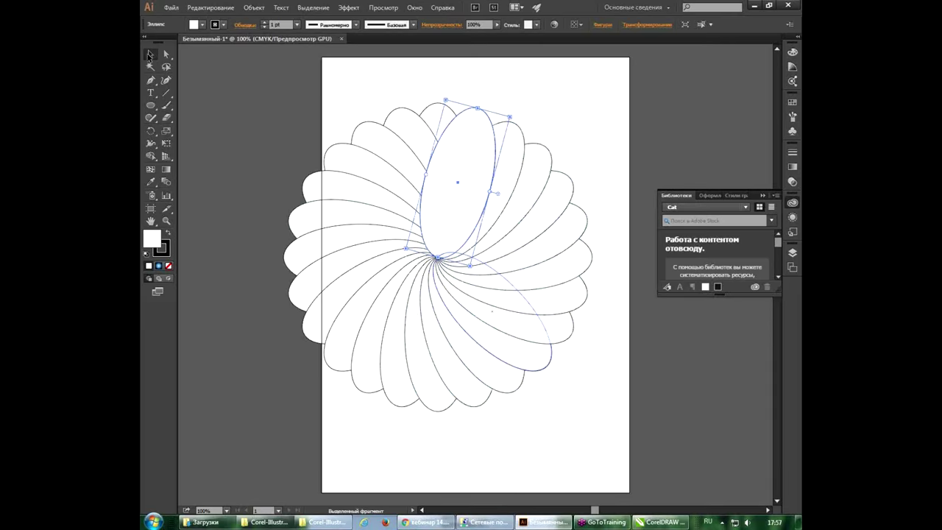
pyautogui.click(545, 522)
# Step: Freehand a wavy bottle-side curve, mirror a copy to the right, then select Illustrator's flower
pyautogui.click(390, 248)
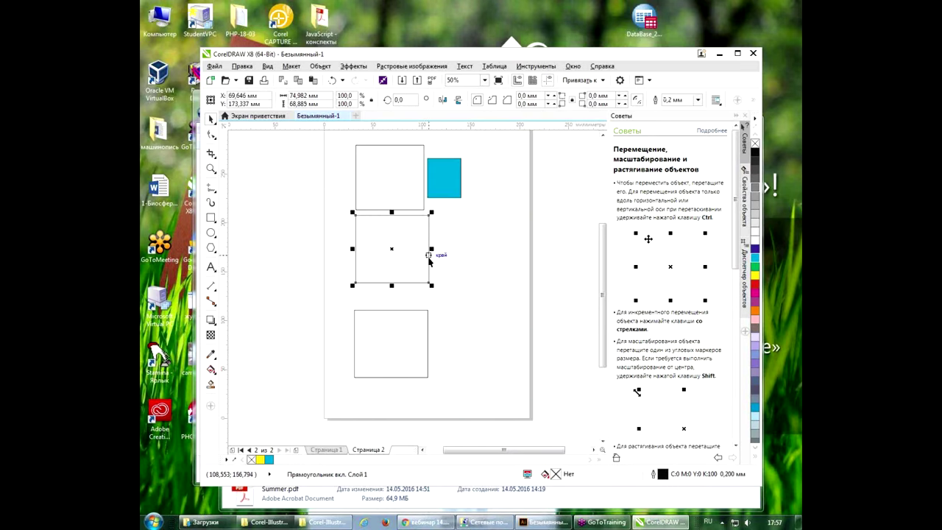
pyautogui.click(211, 188)
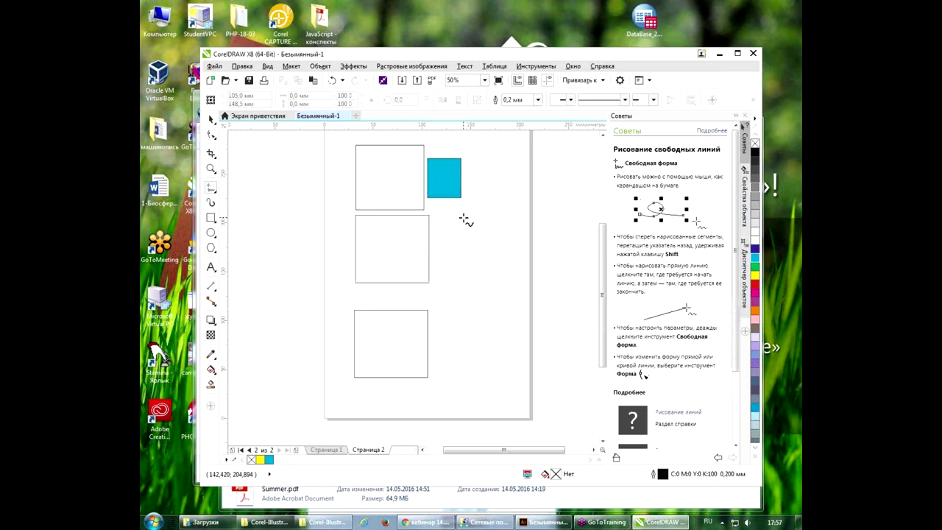
pyautogui.moveTo(465, 218); pyautogui.dragTo(449, 352)
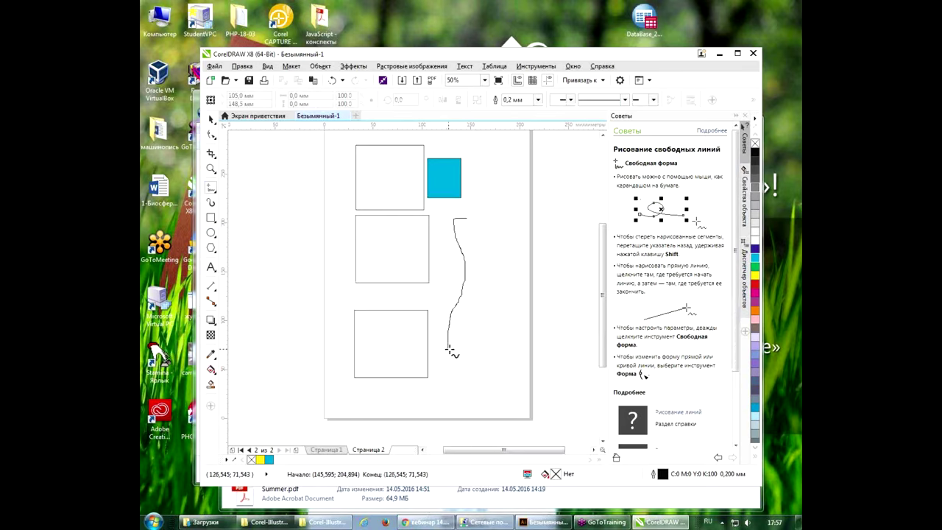
pyautogui.moveTo(450, 351); pyautogui.dragTo(470, 350)
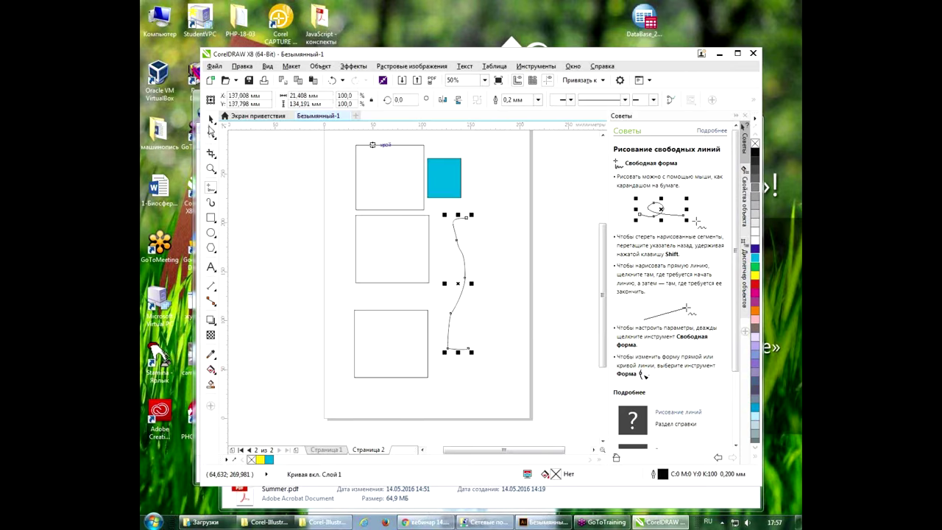
pyautogui.press('space')
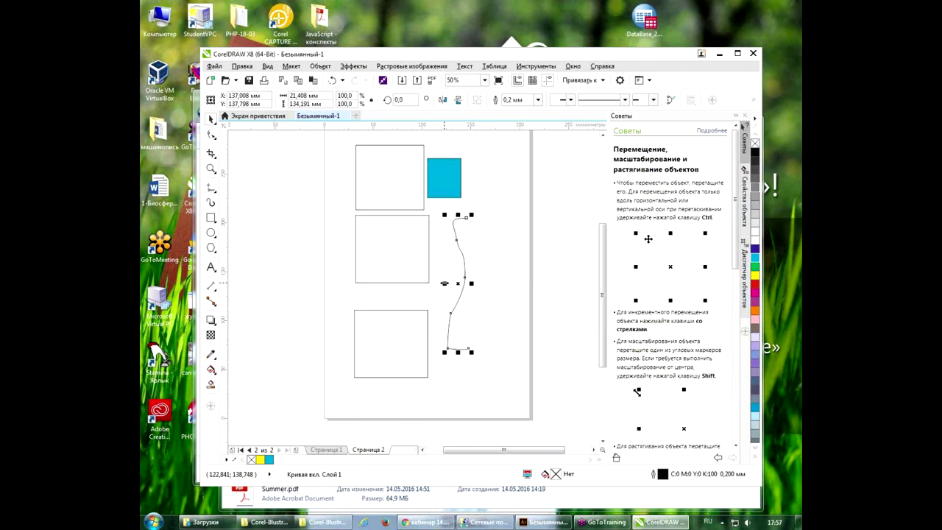
pyautogui.moveTo(443, 283); pyautogui.dragTo(477, 286)
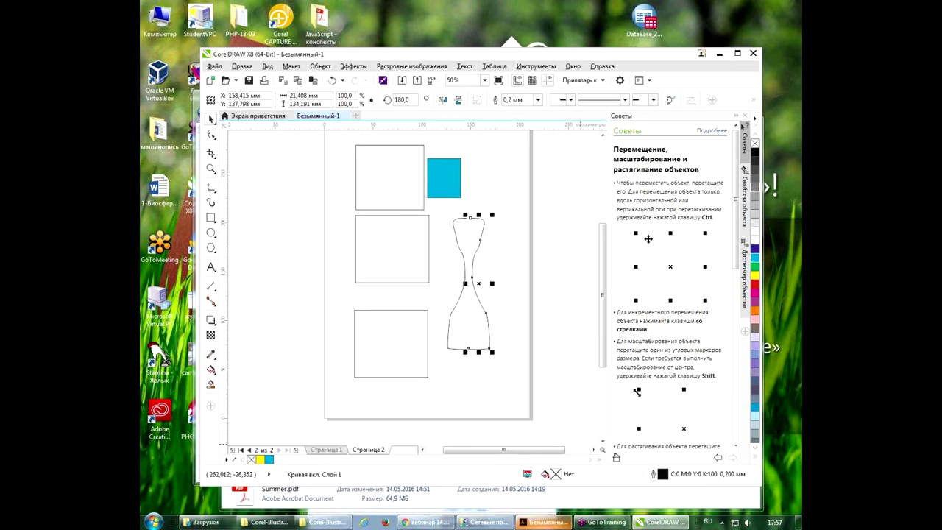
pyautogui.click(545, 524)
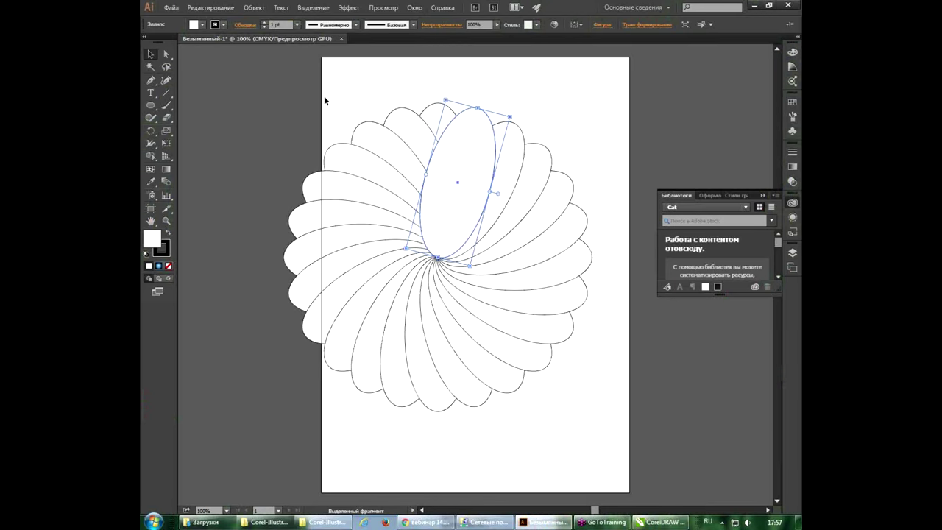
pyautogui.moveTo(324, 101)
pyautogui.mouseDown()
pyautogui.moveTo(580, 355)
pyautogui.moveTo(589, 416)
pyautogui.mouseUp()
# Step: Delete the flower, brush the left half of a bottle, and ready it for reflecting
pyautogui.press('Delete')
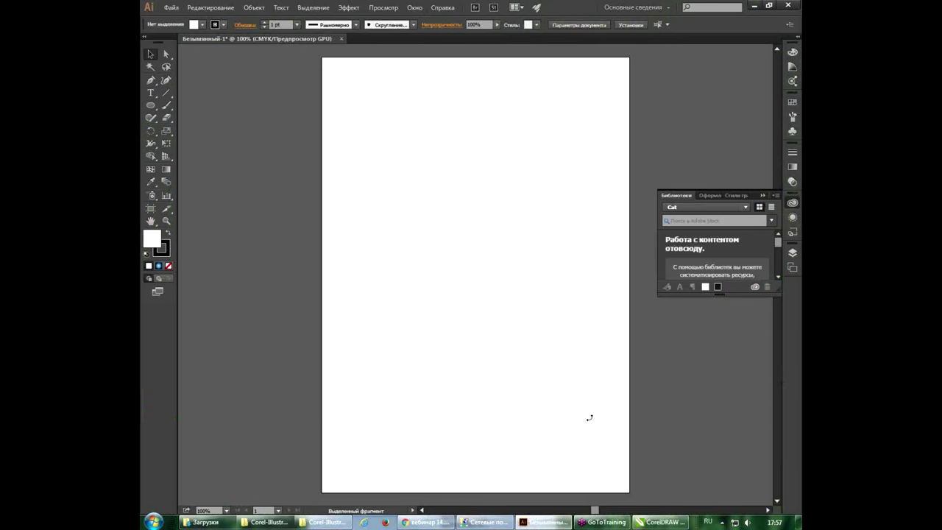
pyautogui.click(166, 105)
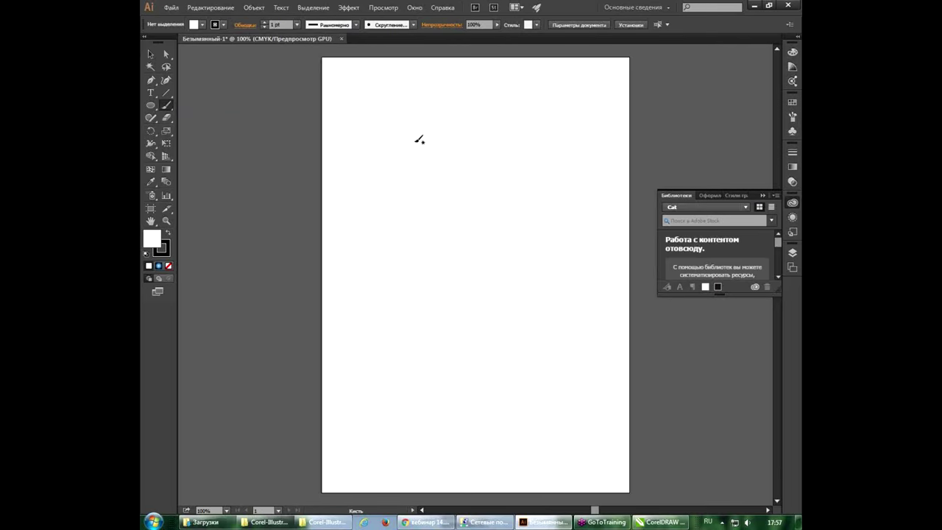
pyautogui.moveTo(414, 141)
pyautogui.mouseDown()
pyautogui.moveTo(402, 184)
pyautogui.moveTo(380, 203)
pyautogui.moveTo(376, 258)
pyautogui.moveTo(380, 292)
pyautogui.moveTo(408, 293)
pyautogui.mouseUp()
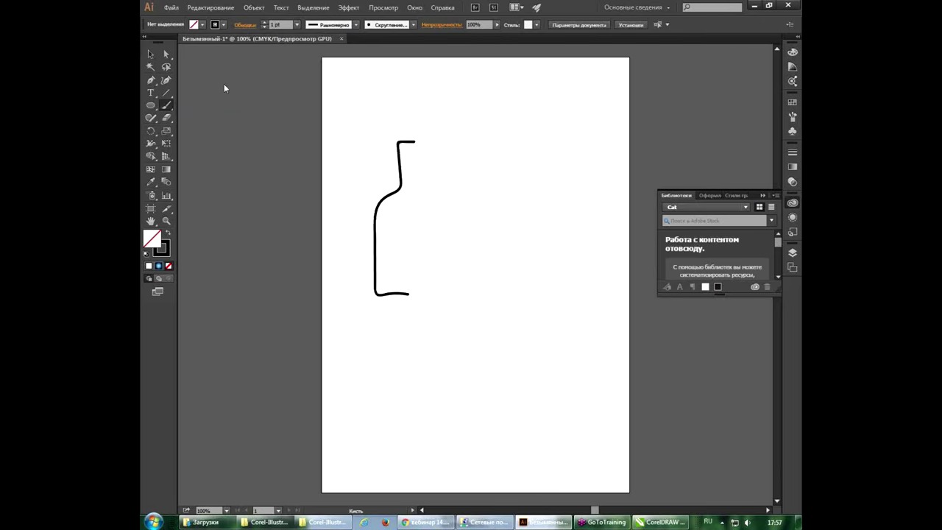
pyautogui.click(151, 53)
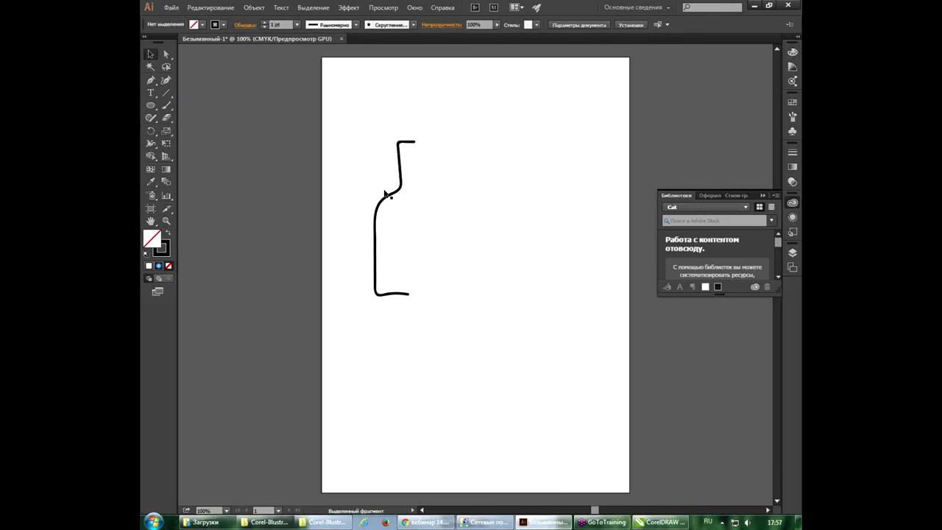
pyautogui.click(398, 191)
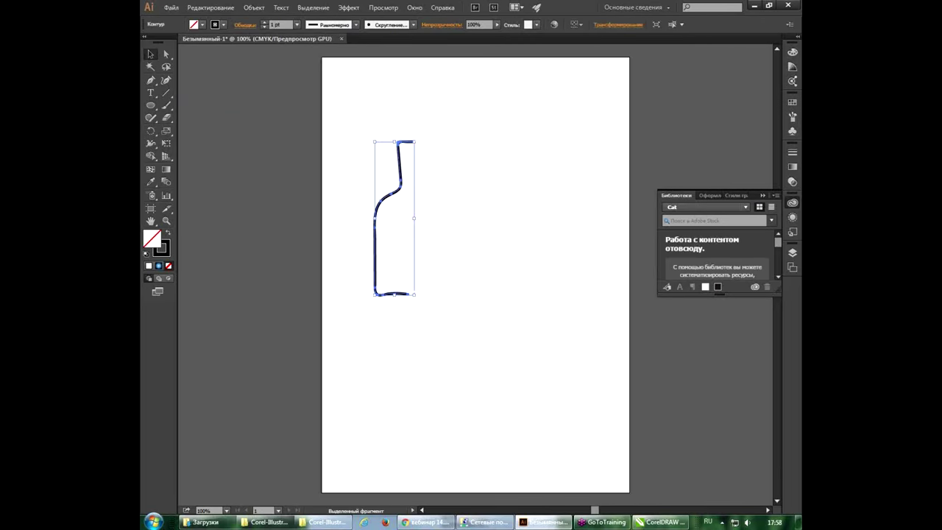
pyautogui.click(153, 132)
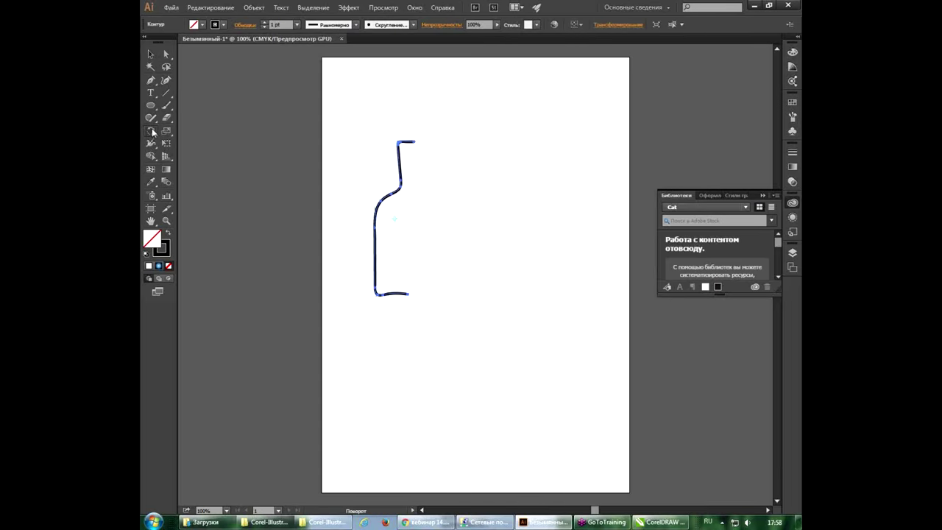
pyautogui.click(231, 143)
# Step: Add a vertically reflected copy of the half bottle, deselect it, and switch to CorelDRAW
pyautogui.keyDown('alt'); pyautogui.click(408, 292); pyautogui.keyUp('alt')
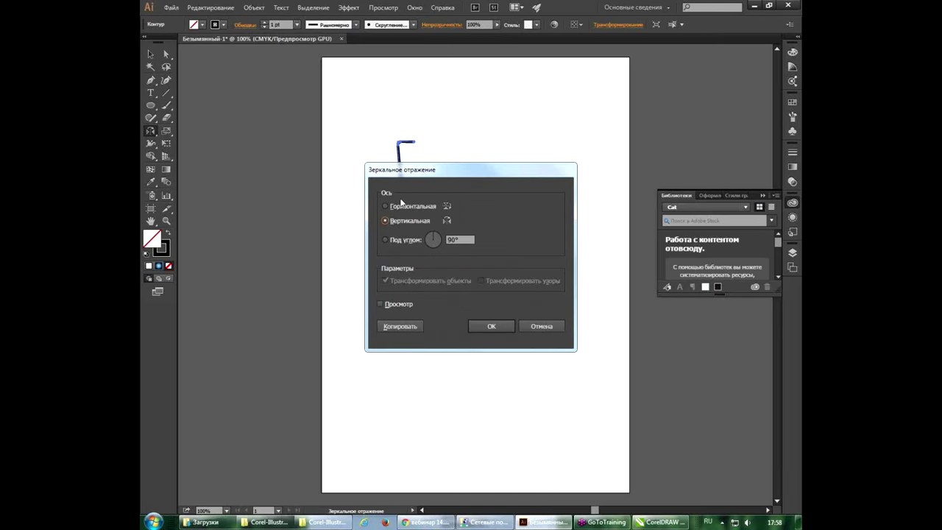
pyautogui.click(401, 325)
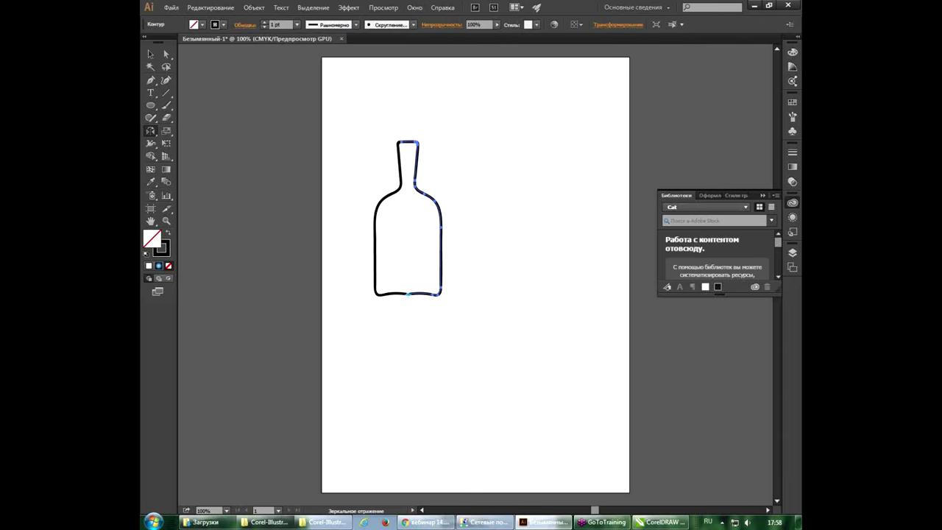
pyautogui.click(151, 54)
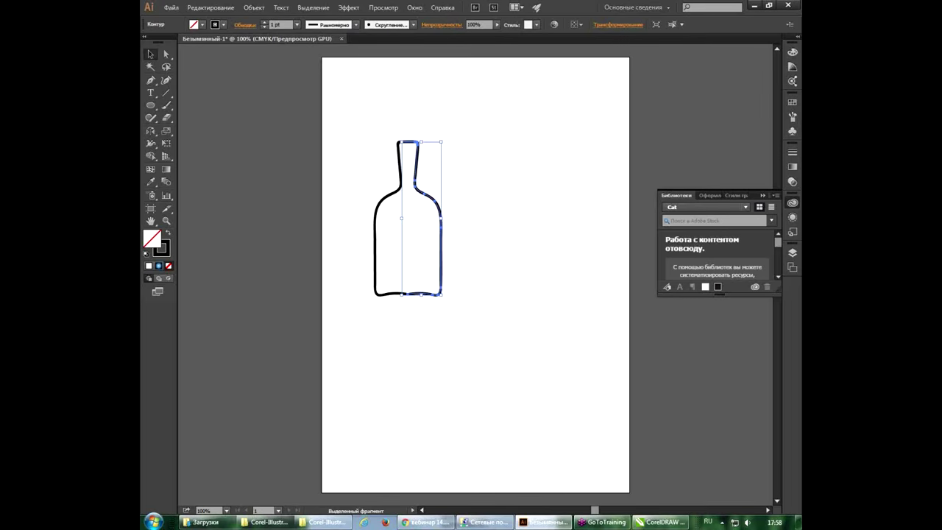
pyautogui.click(510, 194)
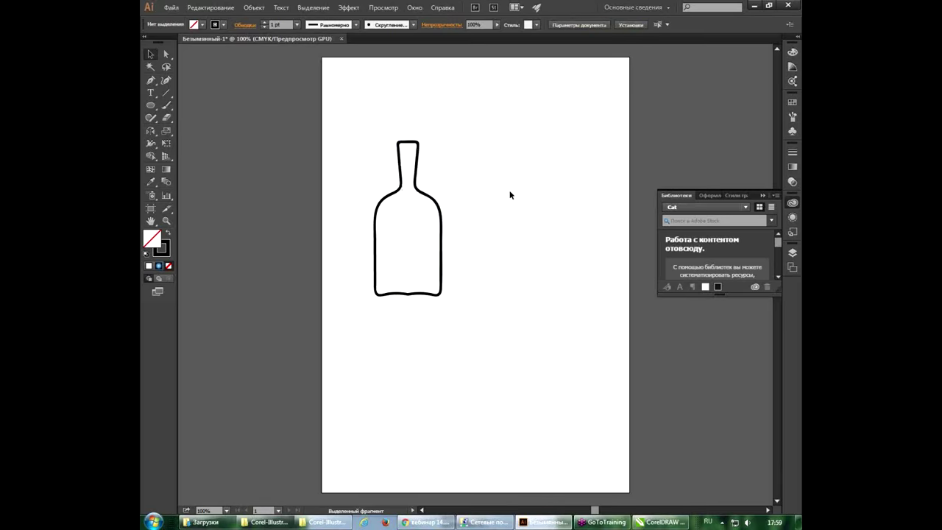
pyautogui.hotkey('alt', 'Tab')
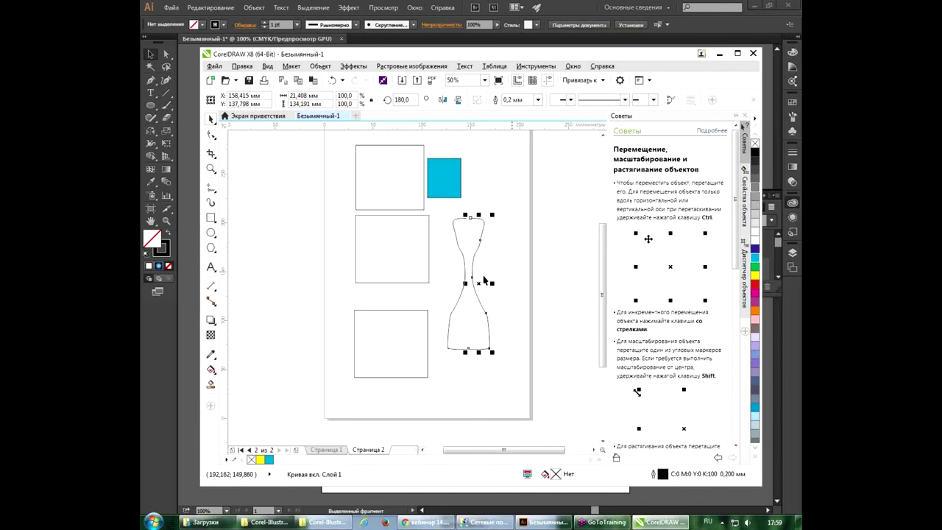
# Step: Draw two freehand arcs left of the page, then marquee-select the bottle curve
pyautogui.click(480, 277)
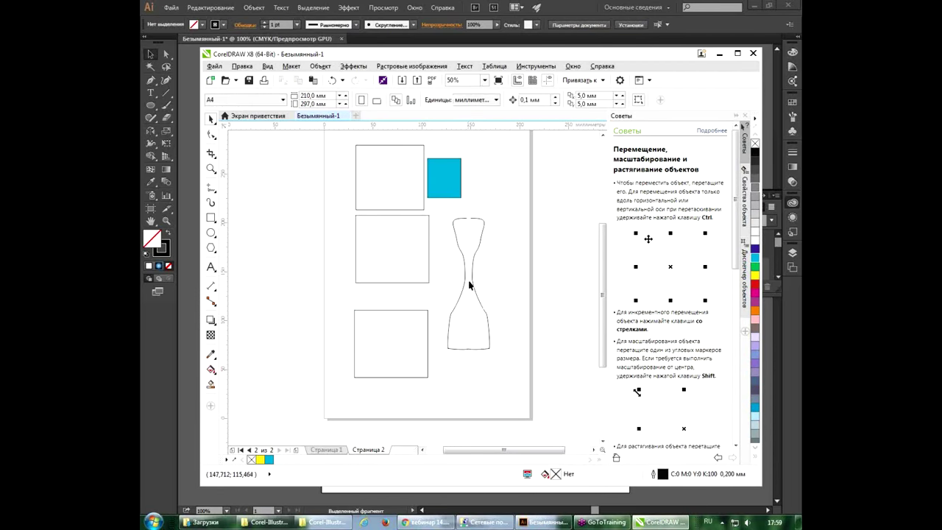
pyautogui.click(477, 219)
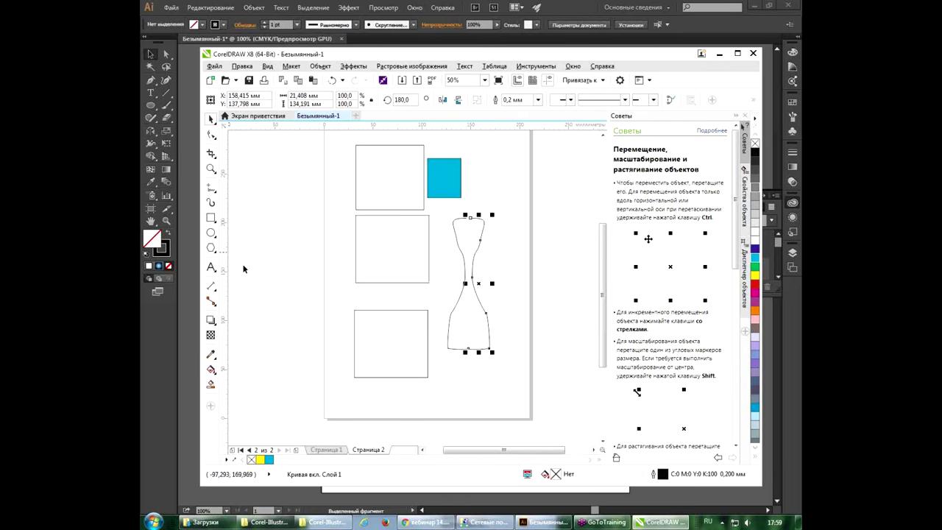
pyautogui.click(209, 187)
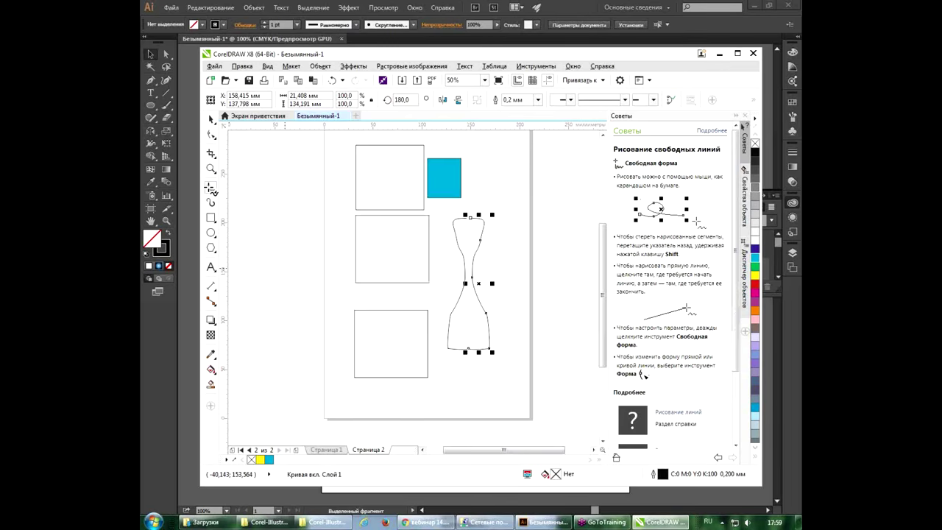
pyautogui.moveTo(292, 153)
pyautogui.mouseDown()
pyautogui.moveTo(266, 175)
pyautogui.moveTo(259, 203)
pyautogui.moveTo(278, 270)
pyautogui.mouseUp()
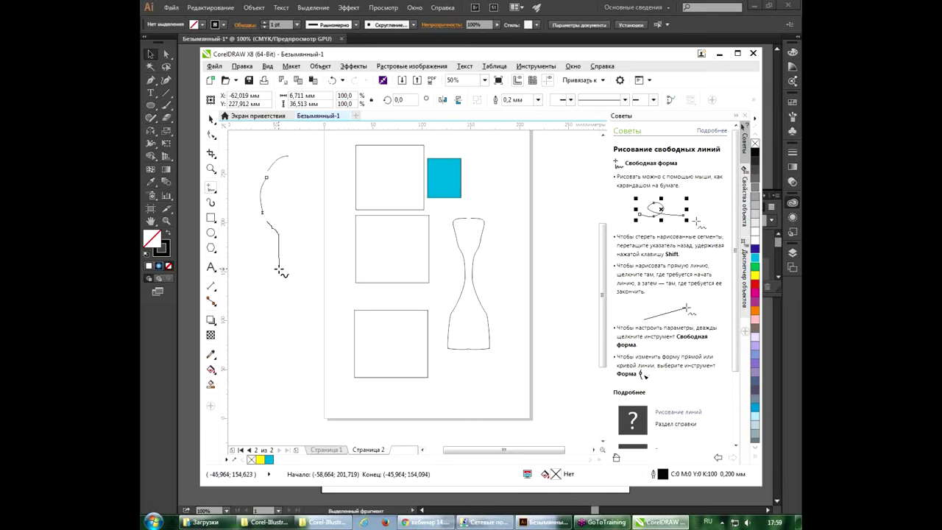
pyautogui.moveTo(289, 153)
pyautogui.mouseDown()
pyautogui.moveTo(305, 159)
pyautogui.moveTo(311, 184)
pyautogui.moveTo(297, 204)
pyautogui.moveTo(309, 267)
pyautogui.mouseUp()
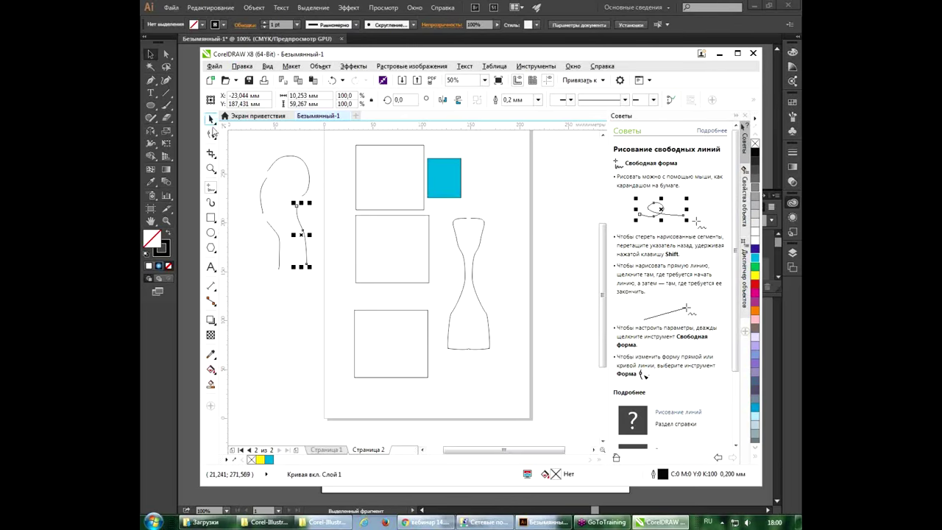
pyautogui.click(211, 121)
pyautogui.moveTo(444, 214)
pyautogui.mouseDown()
pyautogui.moveTo(492, 397)
pyautogui.moveTo(505, 392)
pyautogui.mouseUp()
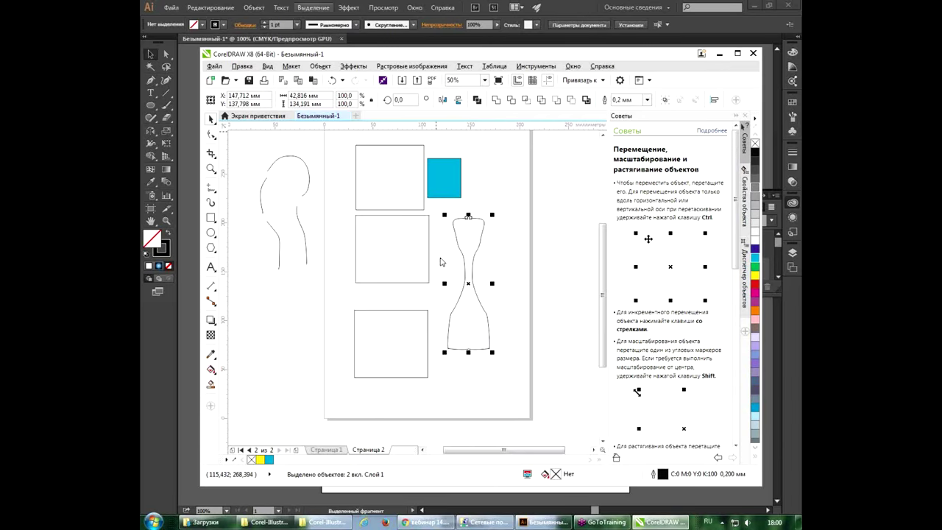
# Step: Join the bottle curve with 5,0 mm gap tolerance, fill it 10% black, and return to Illustrator
pyautogui.click(320, 66)
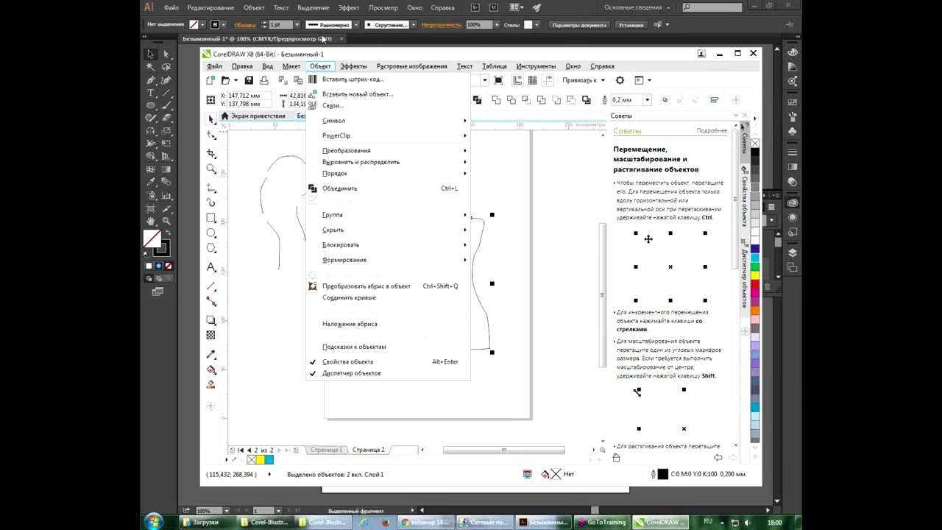
pyautogui.click(367, 298)
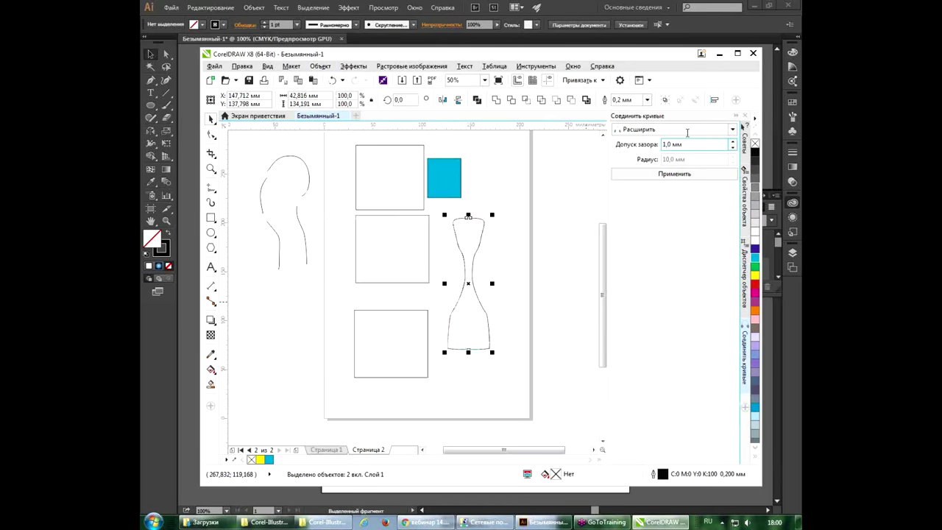
pyautogui.moveTo(680, 145); pyautogui.dragTo(622, 150)
pyautogui.write('5')
pyautogui.click(675, 177)
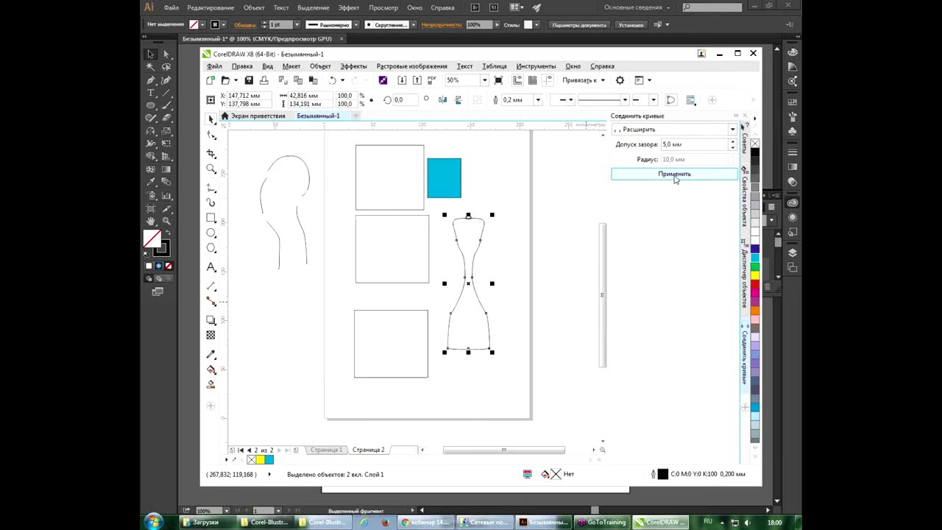
pyautogui.click(754, 232)
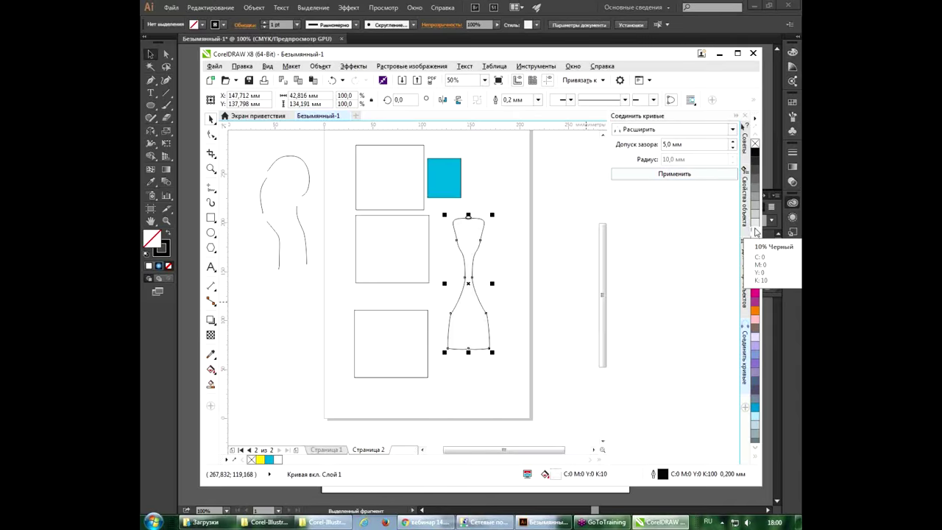
pyautogui.click(543, 521)
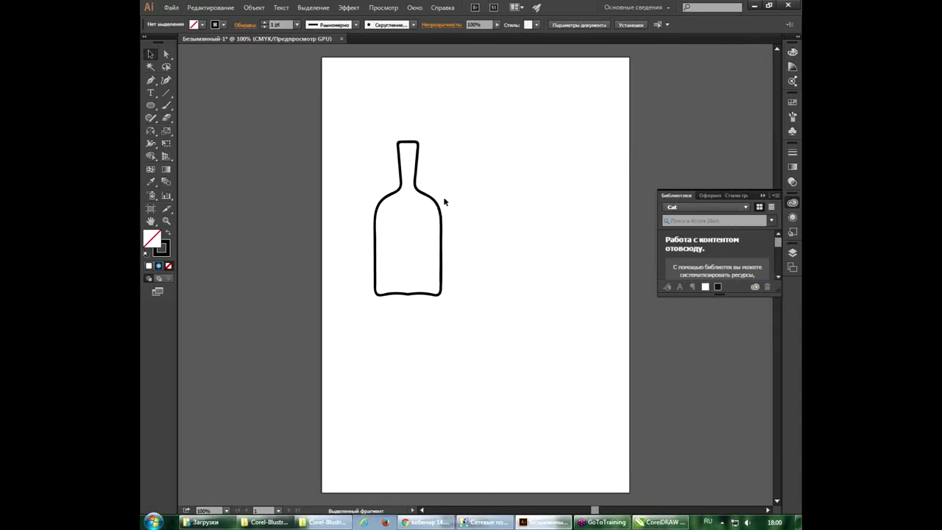
# Step: Fill the left and right bottle halves with the yellow swatch
pyautogui.click(399, 154)
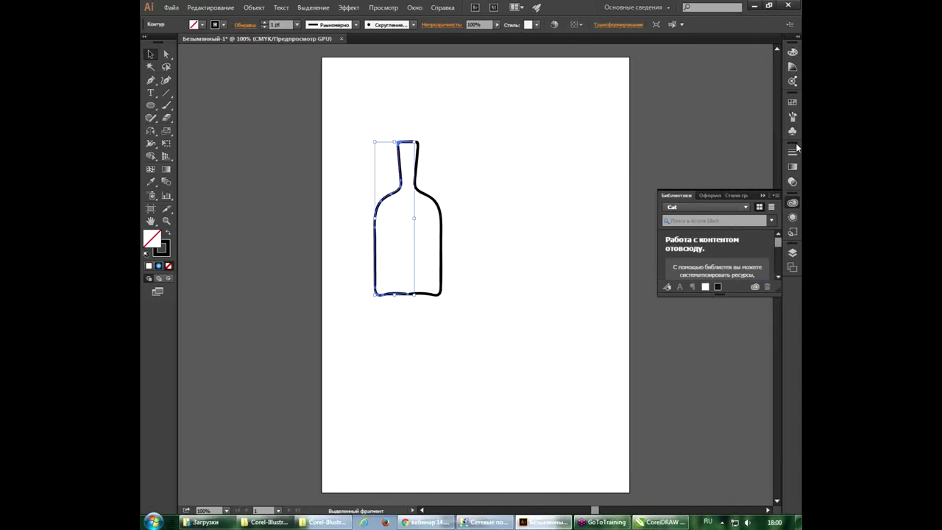
pyautogui.click(792, 103)
pyautogui.click(700, 125)
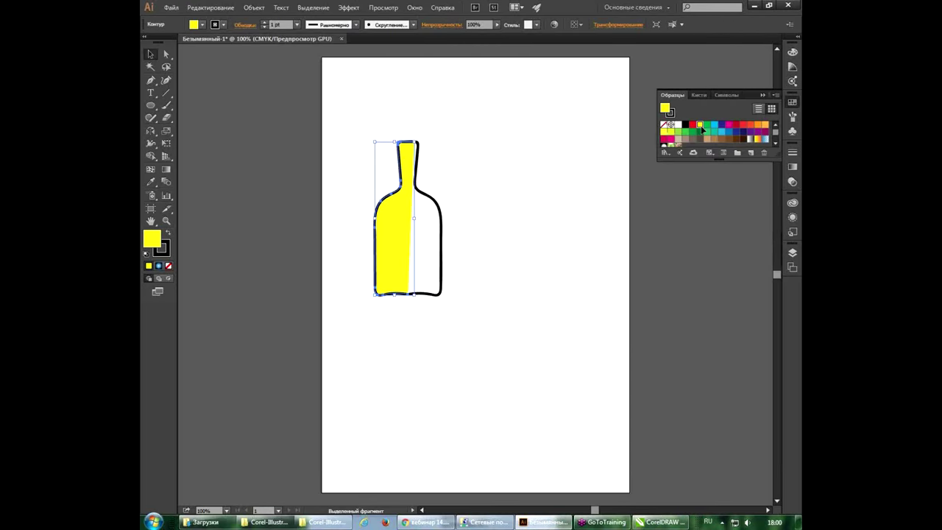
pyautogui.click(433, 211)
pyautogui.click(436, 211)
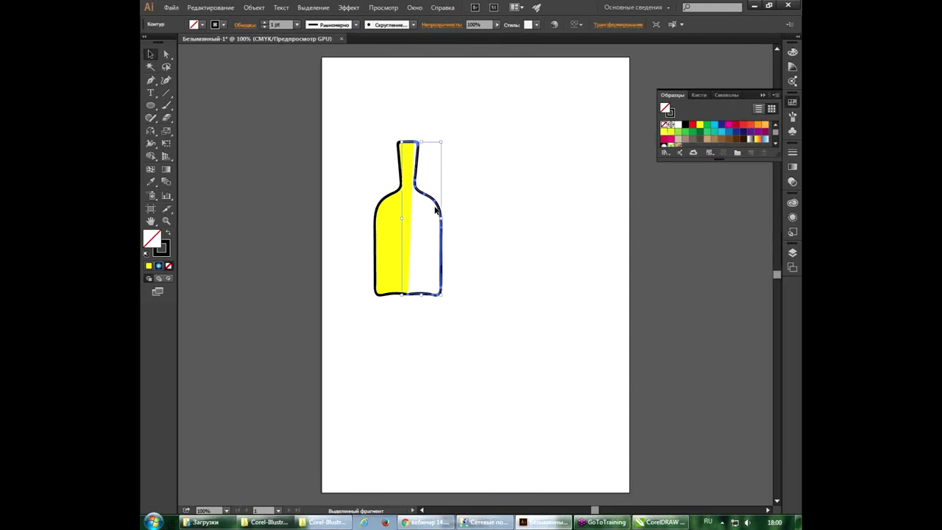
pyautogui.click(700, 125)
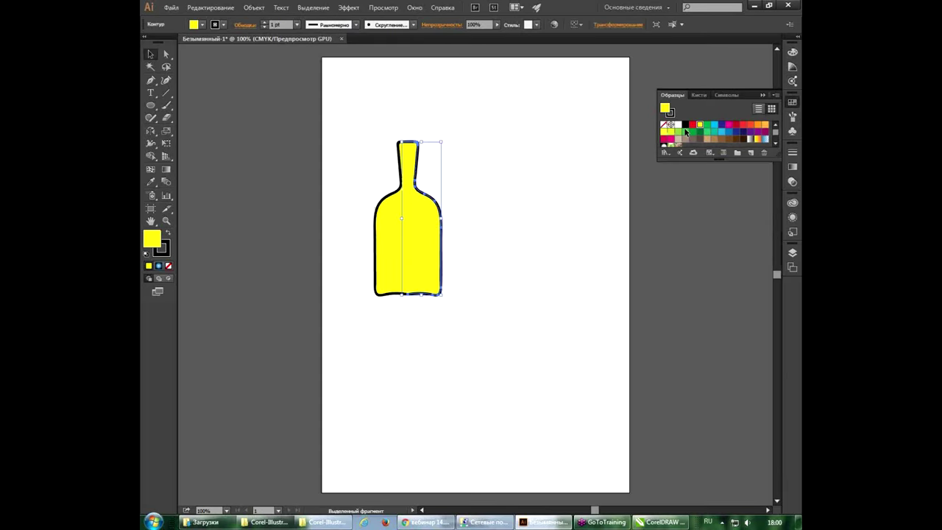
# Step: Deselect all, reselect the right bottle half, and switch to Direct Selection
pyautogui.hotkey('ctrl', 'shift', 'a')
pyautogui.click(427, 268)
pyautogui.hotkey('ctrl', 'shift', 'a')
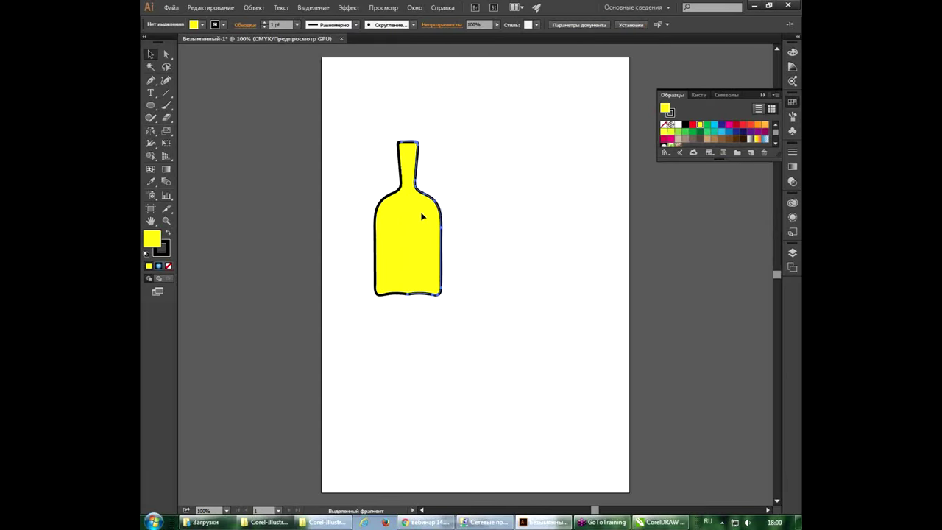
pyautogui.click(422, 217)
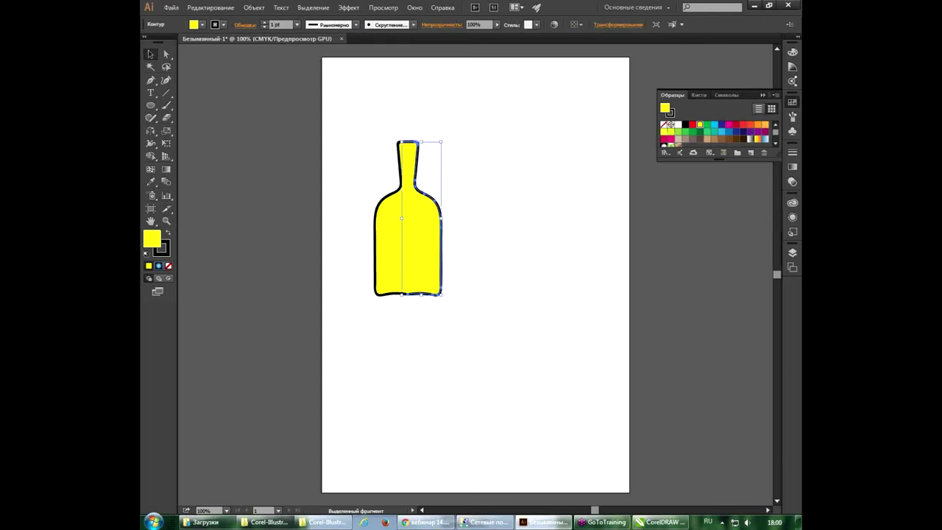
pyautogui.click(164, 53)
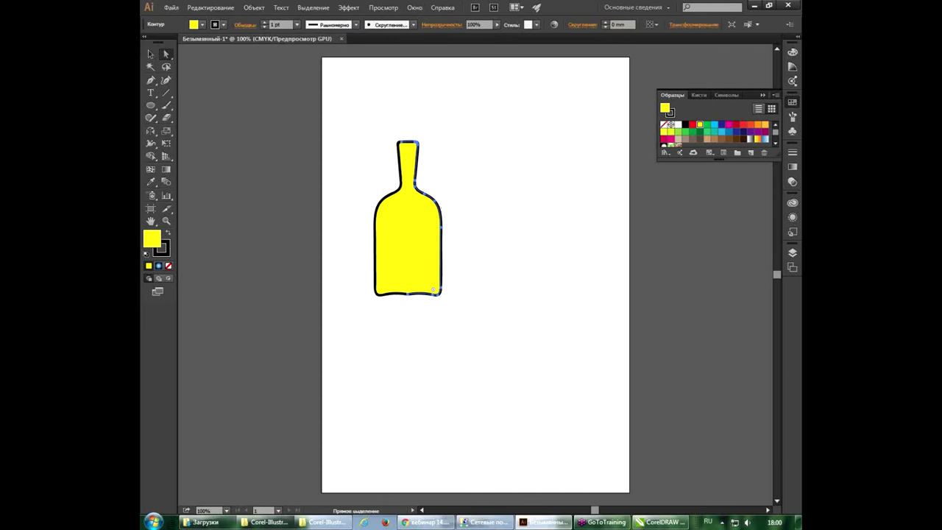
# Step: Select both bottle halves and merge them with the Shape Builder tool
pyautogui.press('v')
pyautogui.moveTo(343, 103); pyautogui.dragTo(443, 232)
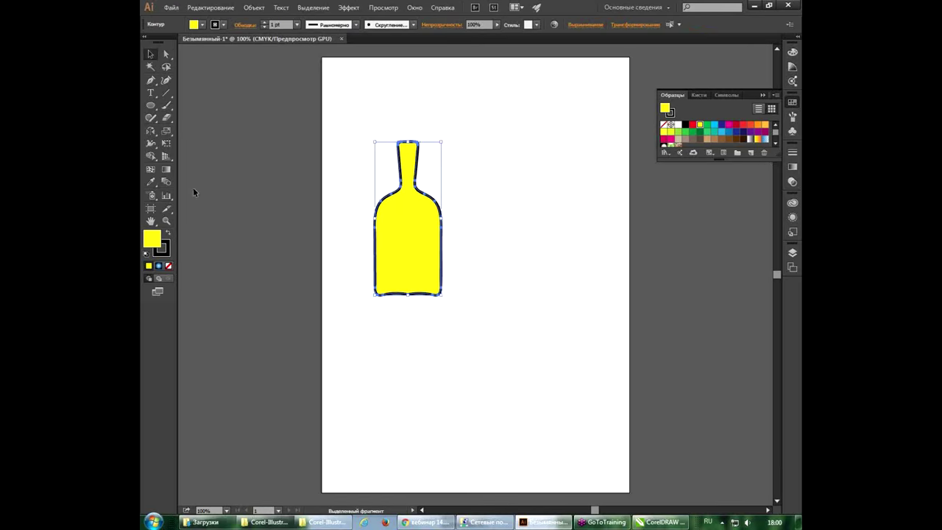
pyautogui.click(151, 156)
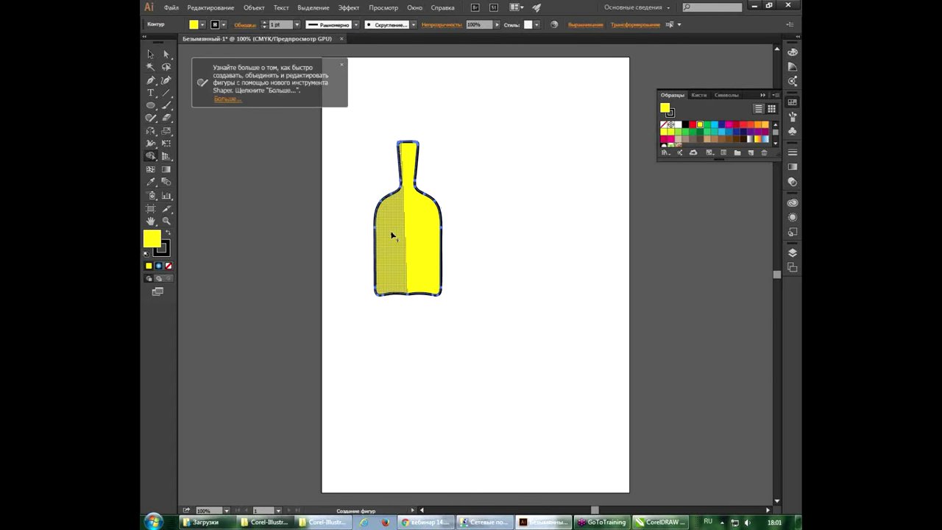
pyautogui.moveTo(392, 236); pyautogui.dragTo(415, 236)
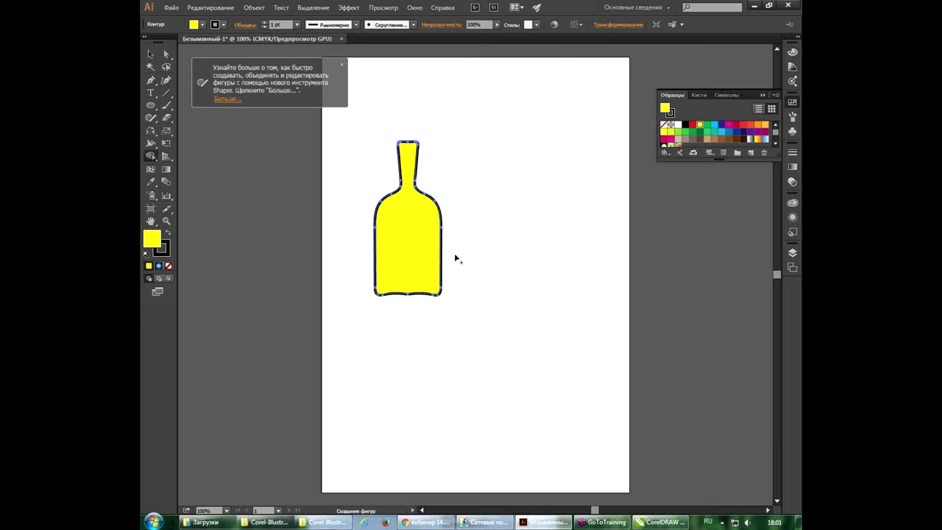
# Step: Move the merged bottle about 108 px right, then back left about 110 px
pyautogui.click(151, 55)
pyautogui.moveTo(427, 222); pyautogui.dragTo(506, 222)
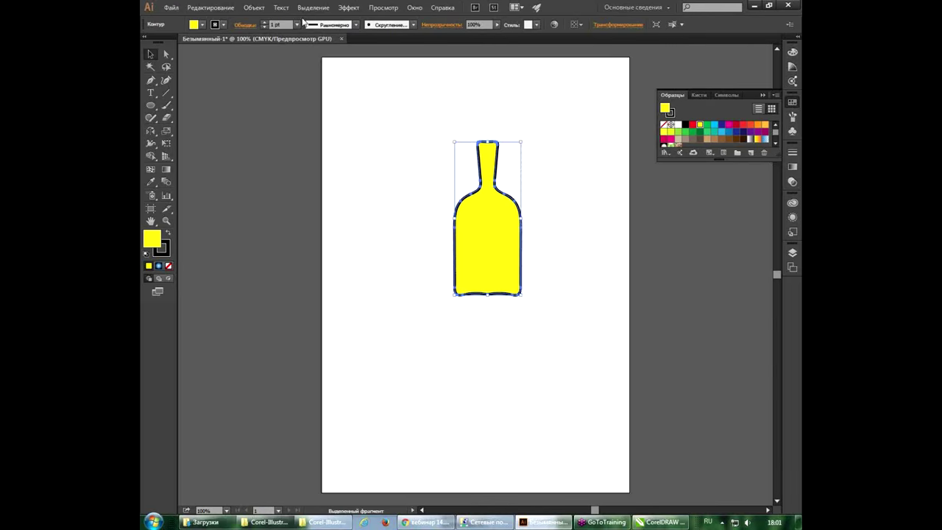
pyautogui.click(251, 8)
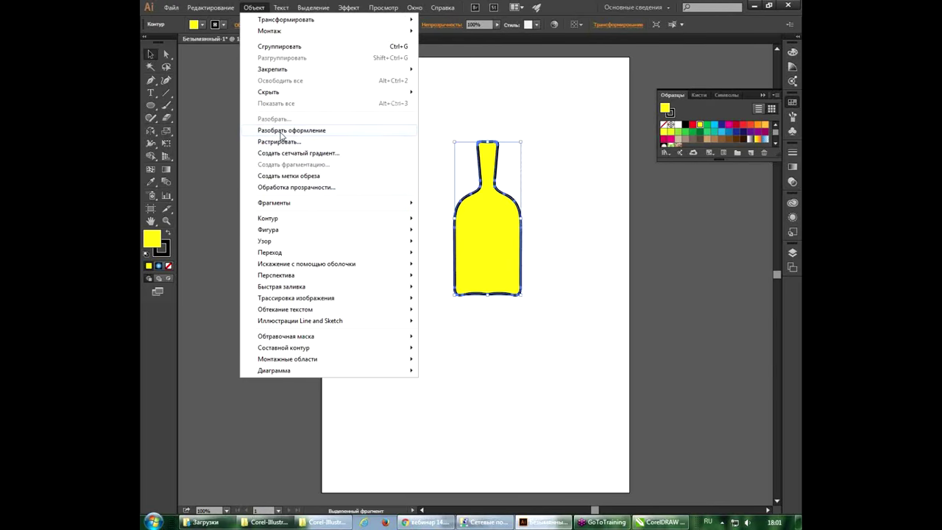
pyautogui.click(631, 164)
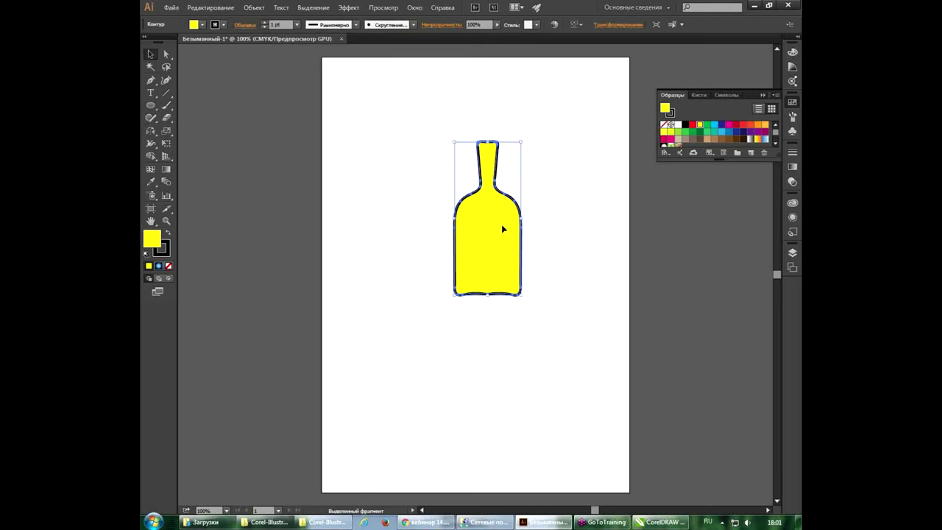
pyautogui.moveTo(504, 229); pyautogui.dragTo(422, 230)
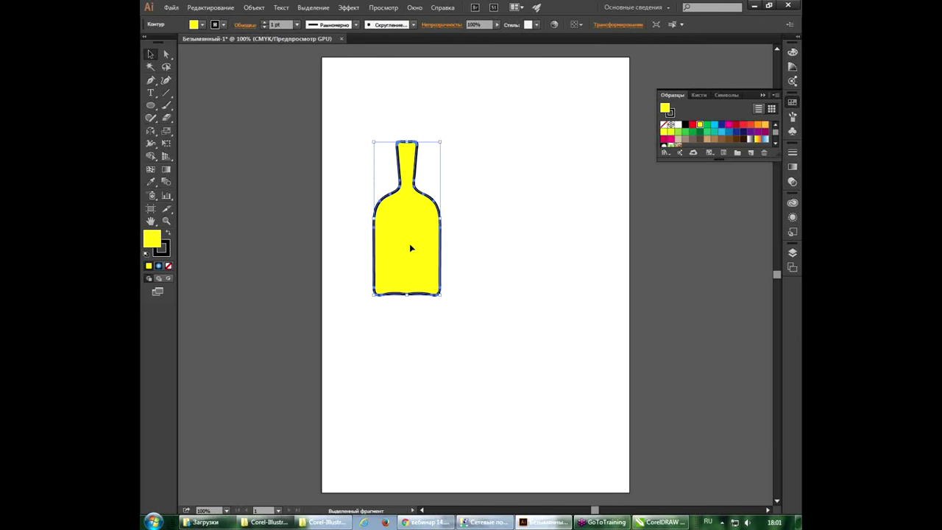
# Step: Zoom in and join the two halves' anchor points at the bottle's top
pyautogui.press('a')
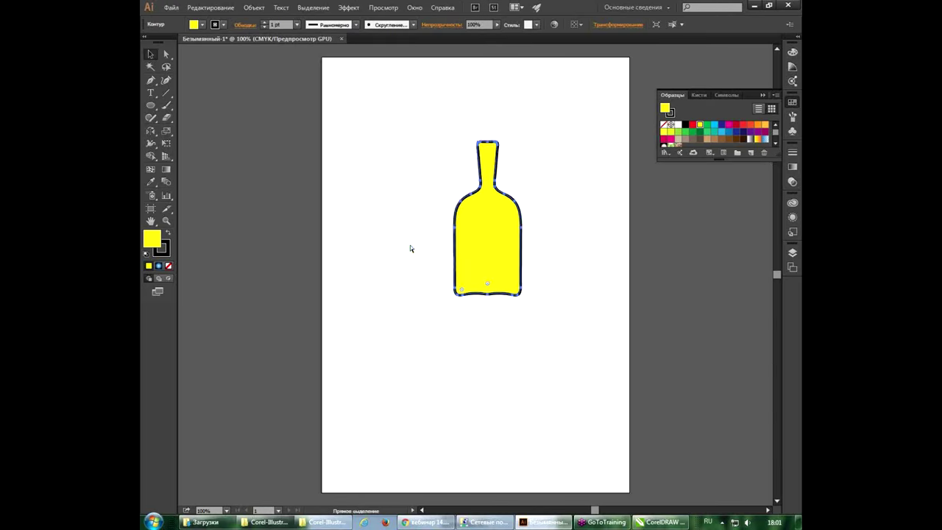
pyautogui.click(441, 189)
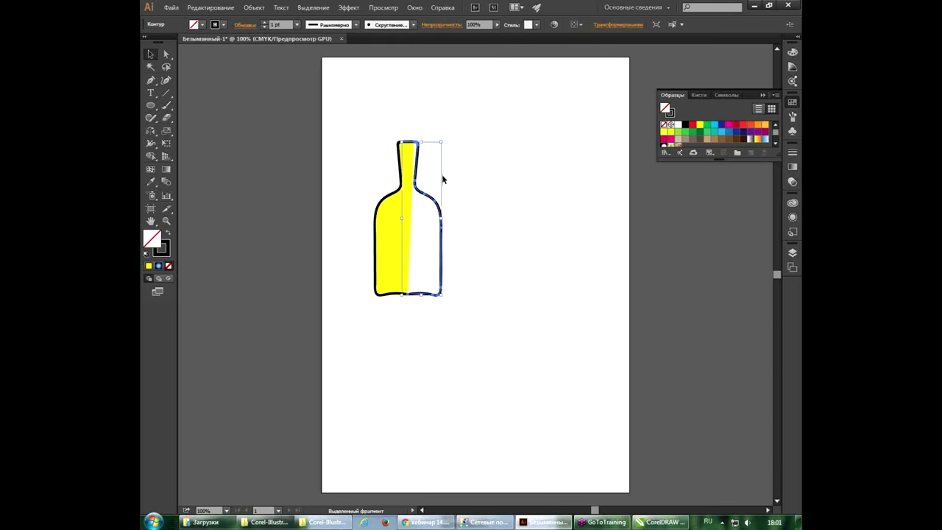
pyautogui.click(495, 225)
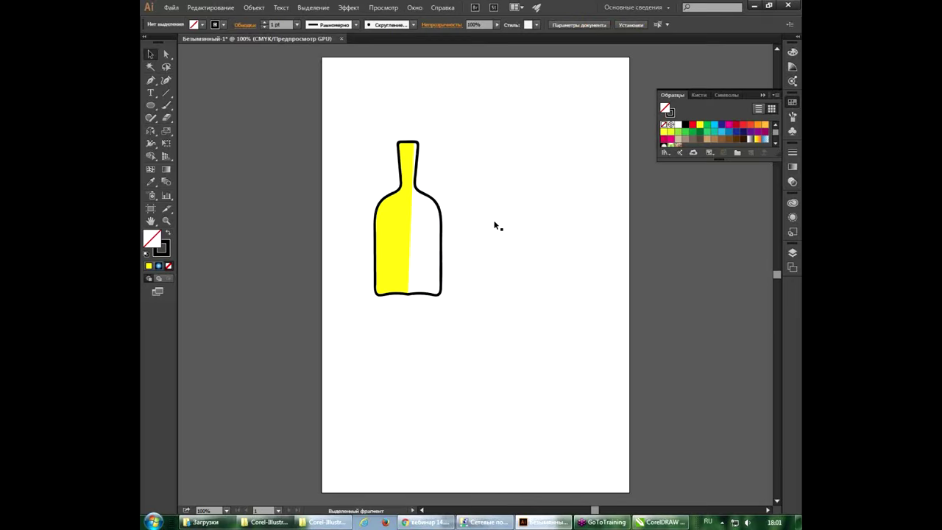
pyautogui.click(409, 147)
pyautogui.click(166, 54)
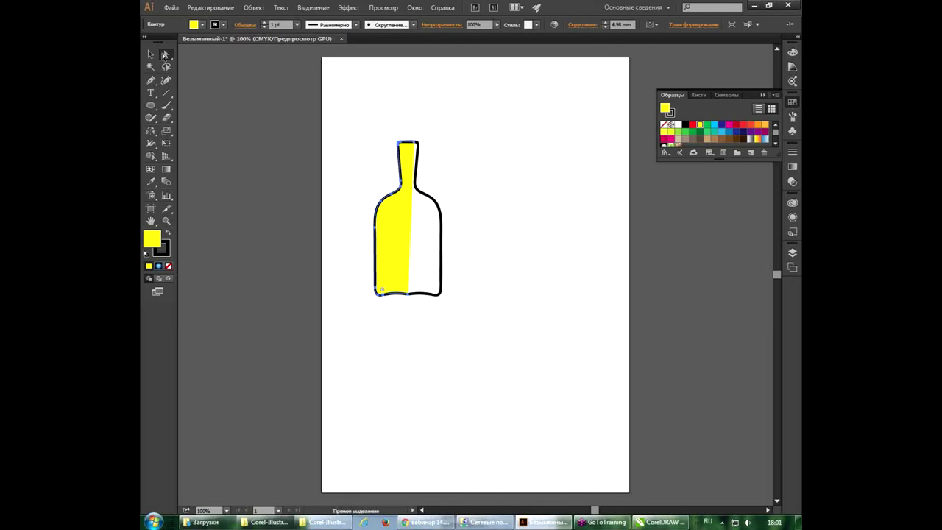
pyautogui.moveTo(395, 119); pyautogui.dragTo(528, 266)
pyautogui.click(455, 200)
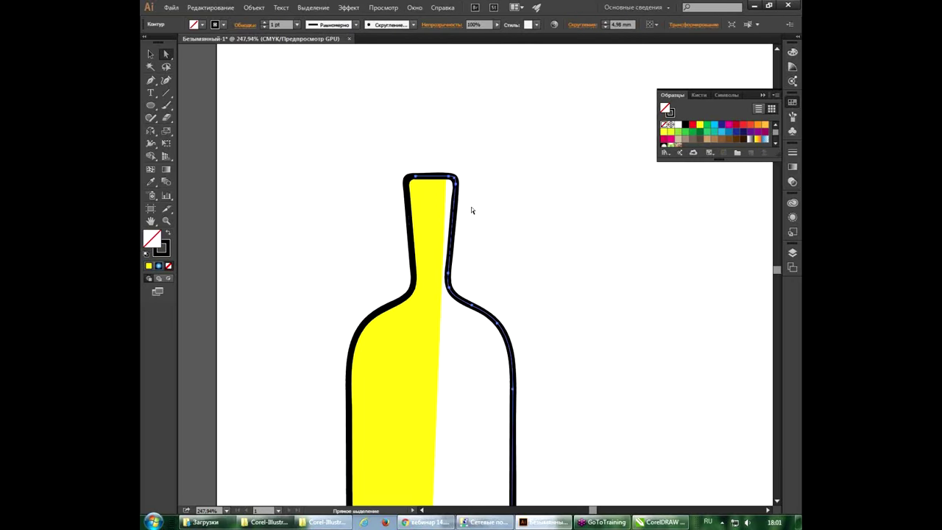
pyautogui.click(422, 179)
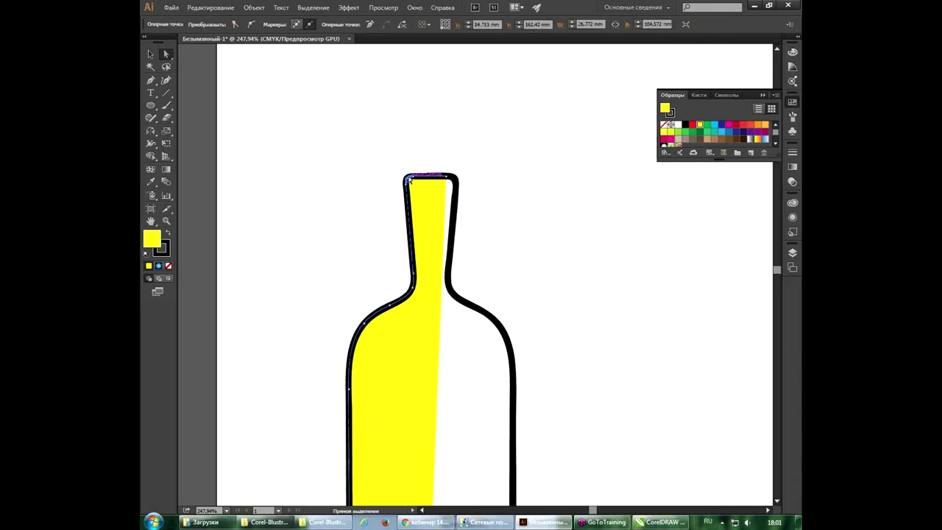
pyautogui.click(418, 165)
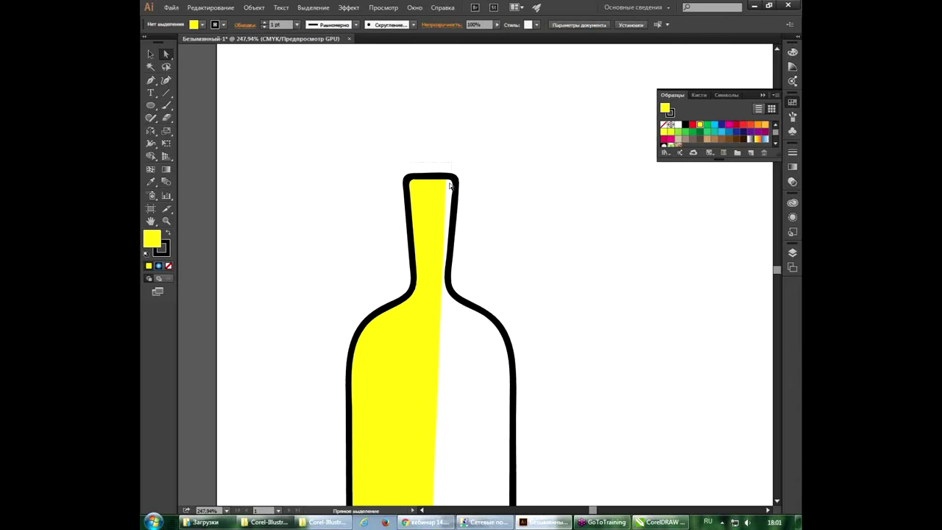
pyautogui.moveTo(440, 173); pyautogui.dragTo(454, 185)
pyautogui.rightClick(446, 181)
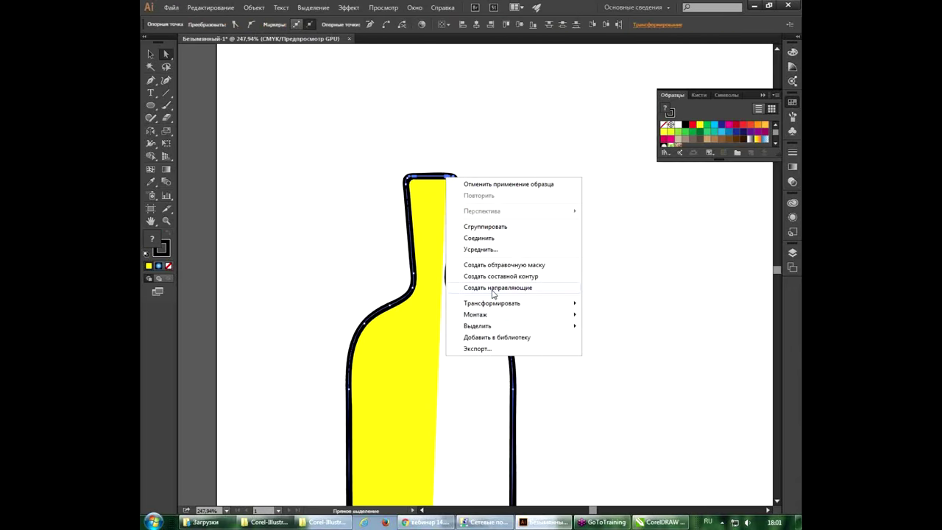
pyautogui.click(492, 238)
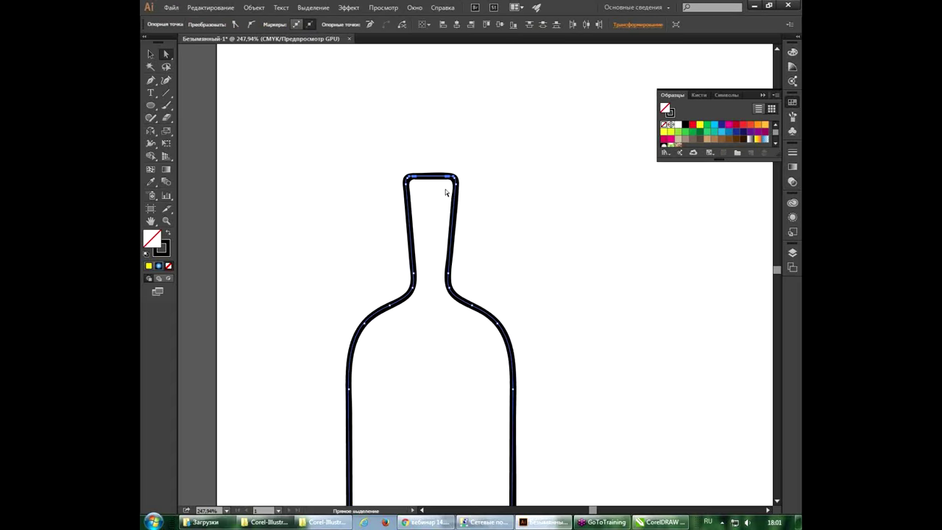
# Step: Join the open anchor points at the bottle's bottom and fill the closed bottle yellow
pyautogui.hscroll(-1, 471, 317)
pyautogui.hscroll(-1, 496, 252)
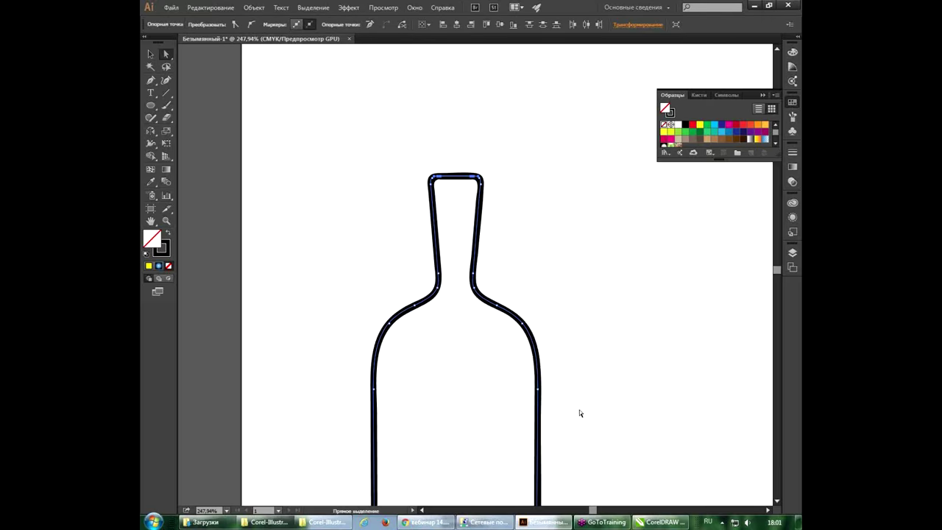
pyautogui.scroll(-5, 493, 418)
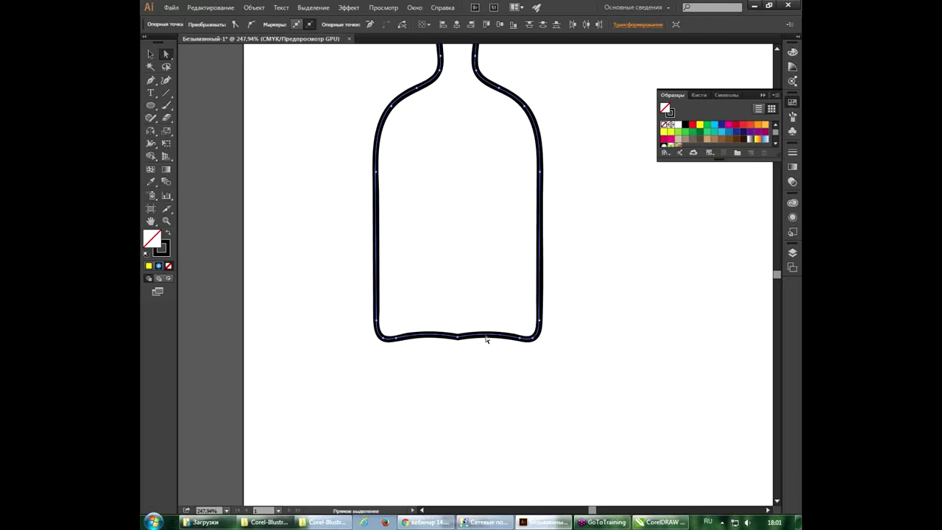
pyautogui.moveTo(475, 369); pyautogui.dragTo(449, 326)
pyautogui.rightClick(457, 336)
pyautogui.click(502, 218)
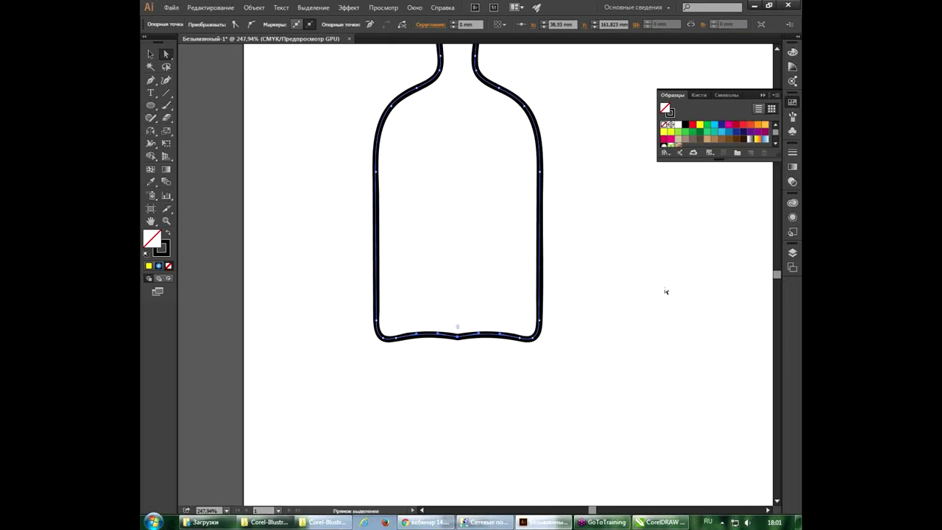
pyautogui.click(700, 126)
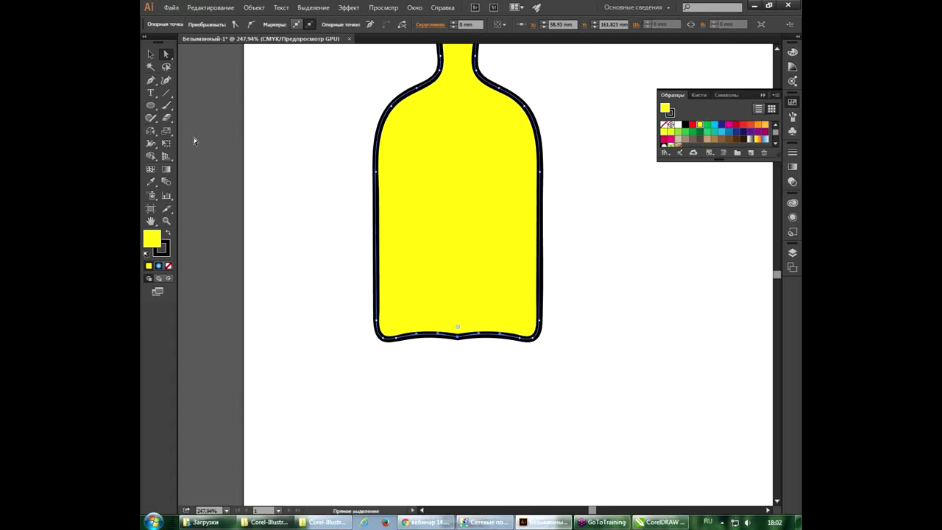
# Step: Zoom out, drag the yellow bottle left and down, and bring CorelDRAW X8 forward
pyautogui.click(151, 54)
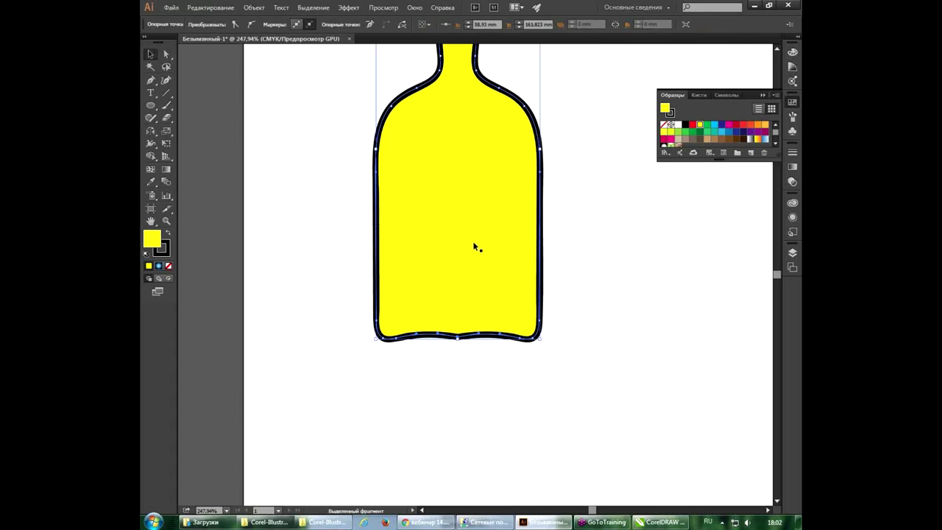
pyautogui.scroll(-1, 474, 247)
pyautogui.scroll(-1, 475, 247)
pyautogui.scroll(-1, 474, 247)
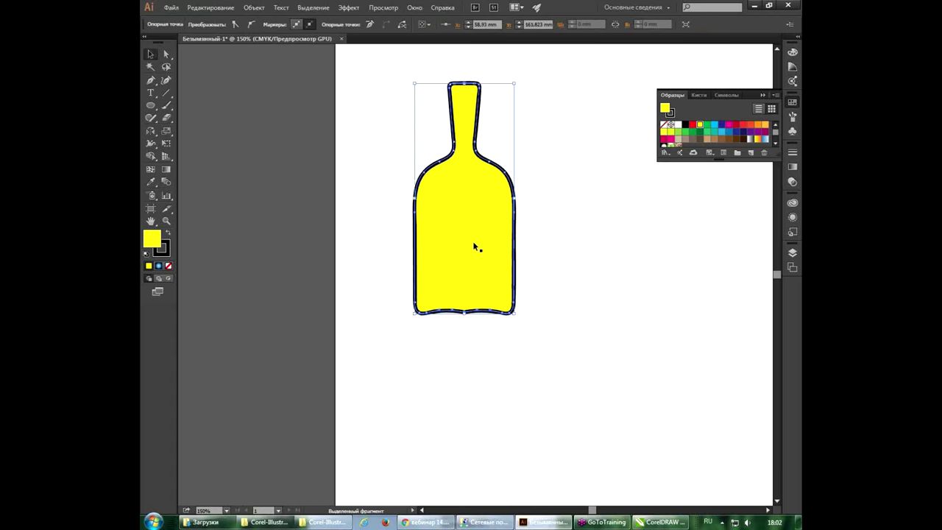
pyautogui.moveTo(475, 247); pyautogui.dragTo(431, 289)
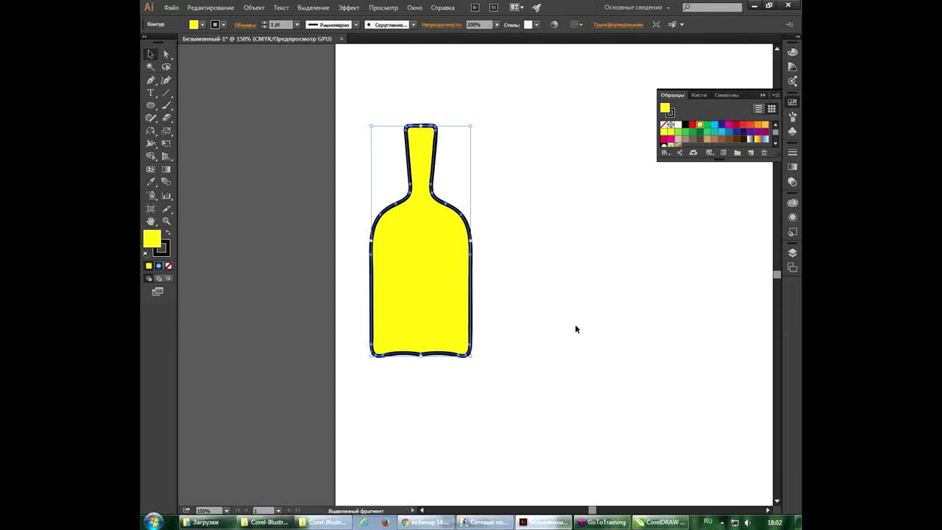
pyautogui.click(659, 521)
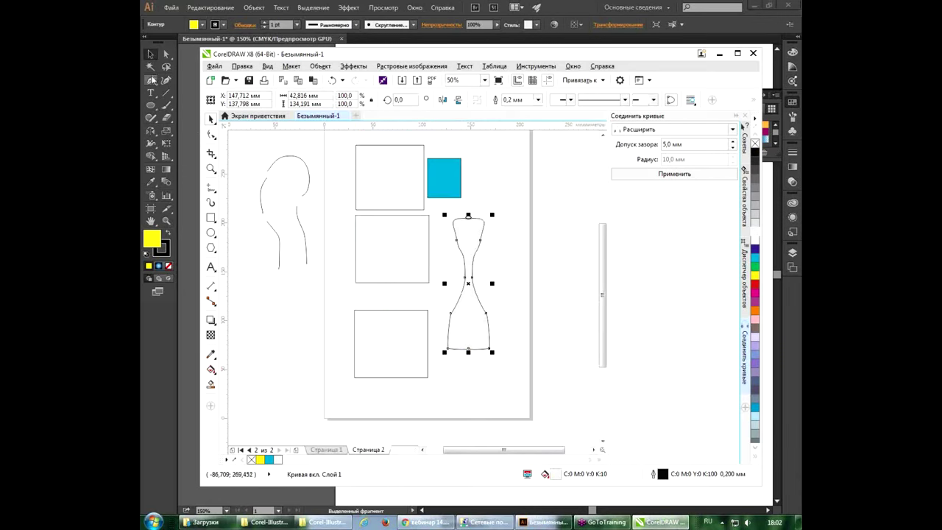
# Step: Select all bottle curve nodes with the Shape tool and reduce them from 12 to 8
pyautogui.click(165, 54)
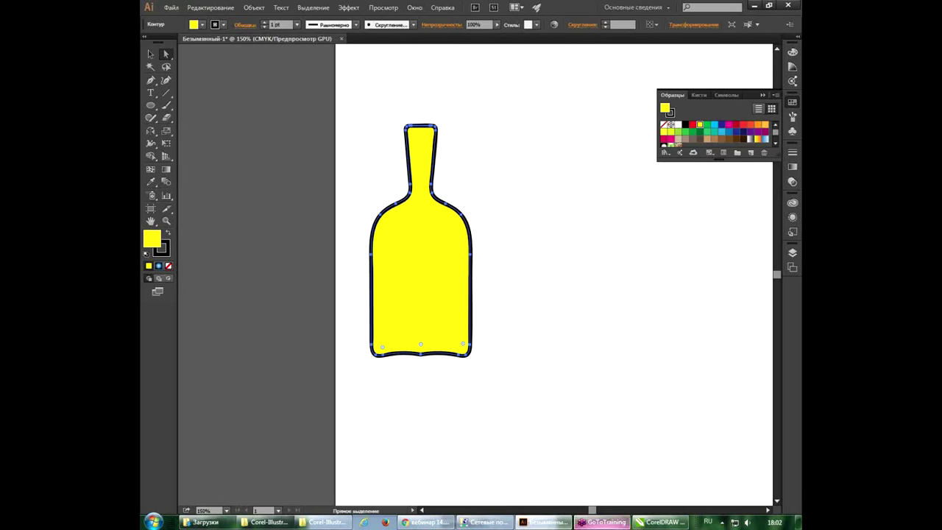
pyautogui.click(658, 522)
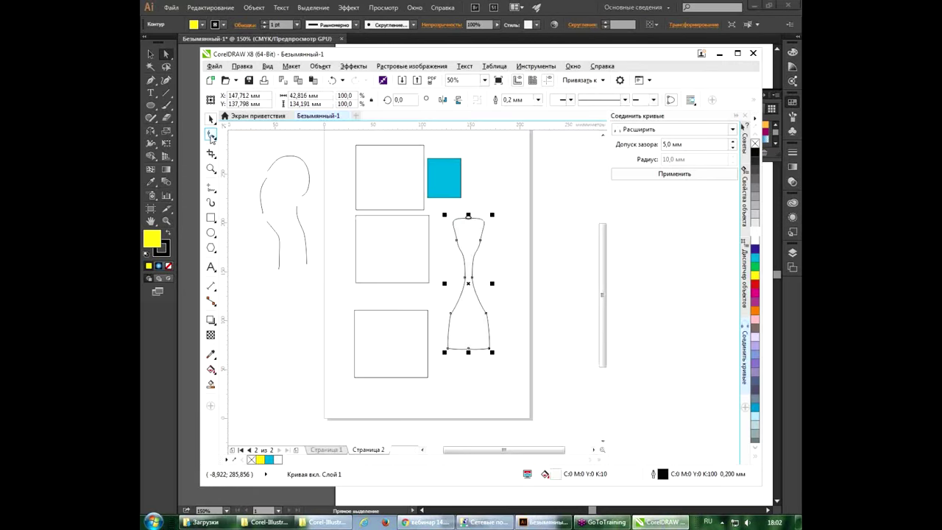
pyautogui.click(211, 134)
pyautogui.moveTo(441, 213)
pyautogui.mouseDown()
pyautogui.moveTo(502, 255)
pyautogui.moveTo(508, 375)
pyautogui.mouseUp()
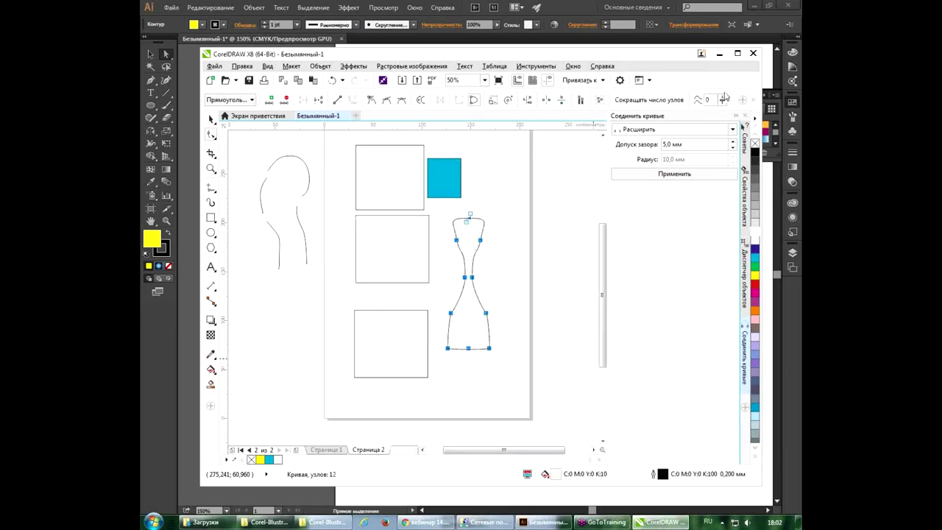
pyautogui.moveTo(723, 105); pyautogui.dragTo(735, 111)
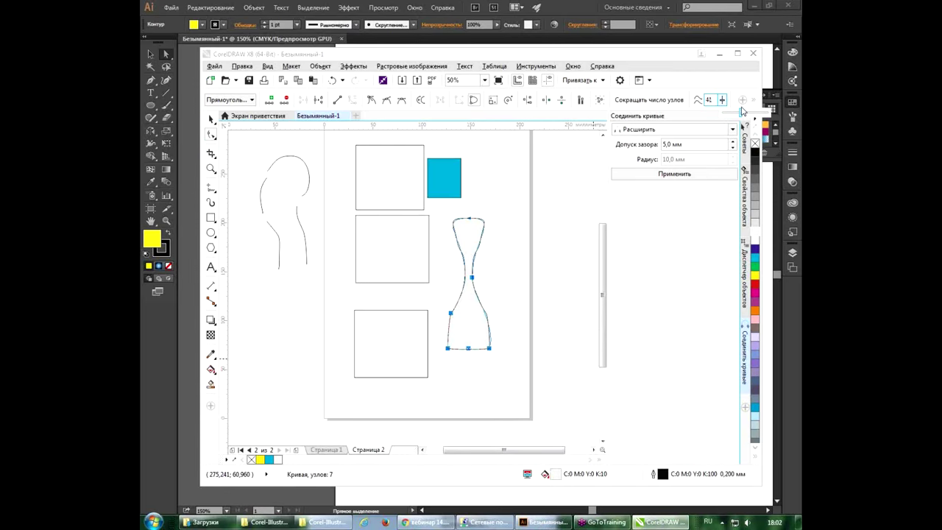
pyautogui.moveTo(735, 112); pyautogui.dragTo(735, 117)
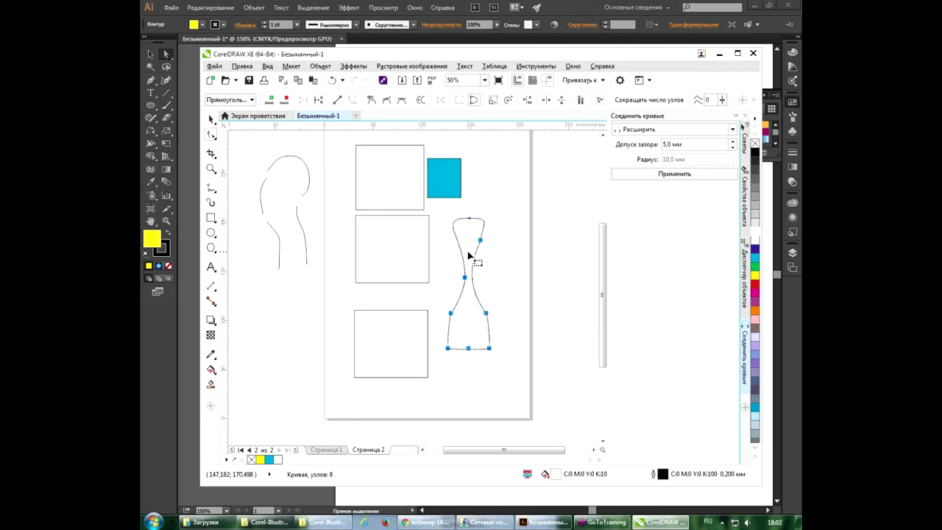
pyautogui.click(211, 119)
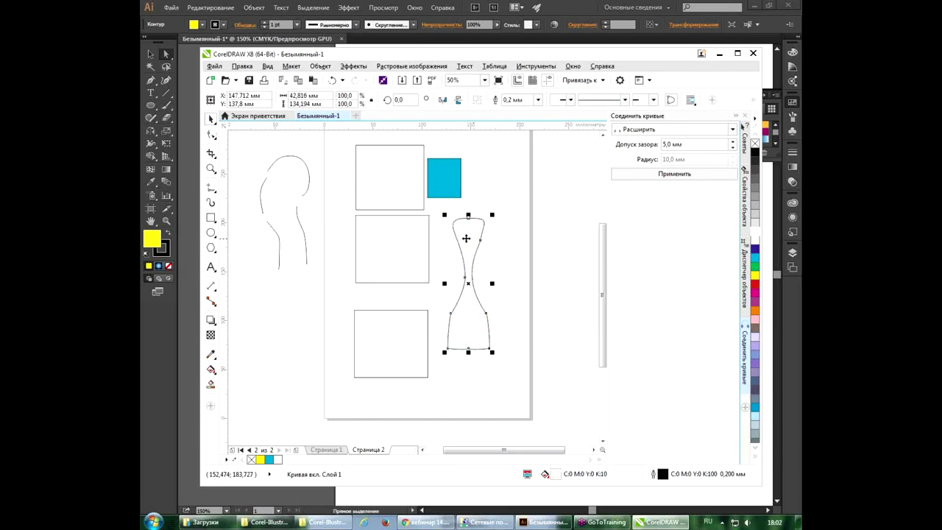
# Step: Move the bottle curve down, the blue rectangle right, and the top-left square right and down
pyautogui.moveTo(462, 238); pyautogui.dragTo(464, 284)
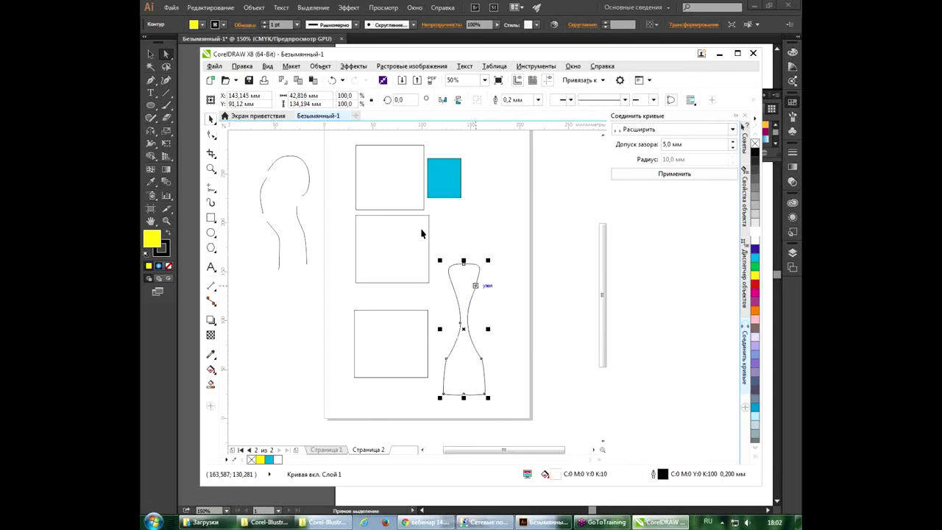
pyautogui.click(445, 170)
pyautogui.moveTo(446, 170); pyautogui.dragTo(493, 172)
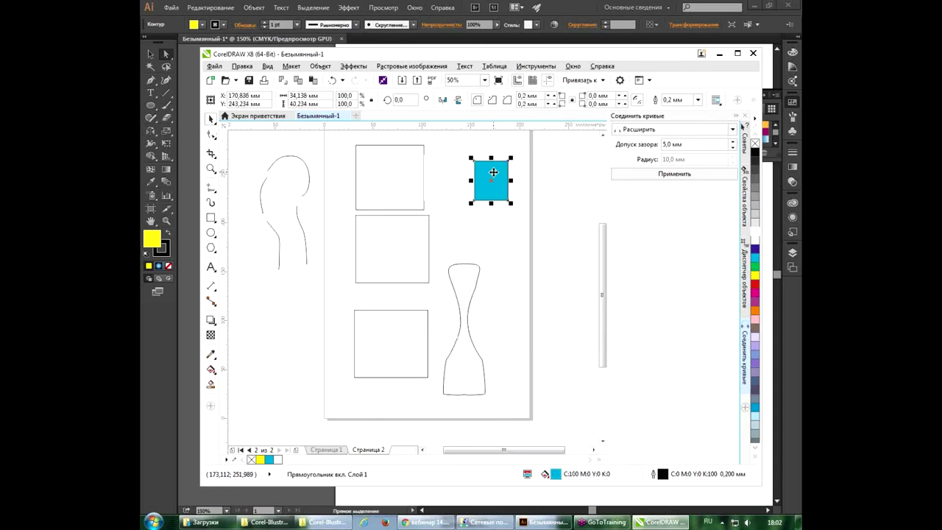
pyautogui.moveTo(378, 172); pyautogui.dragTo(494, 223)
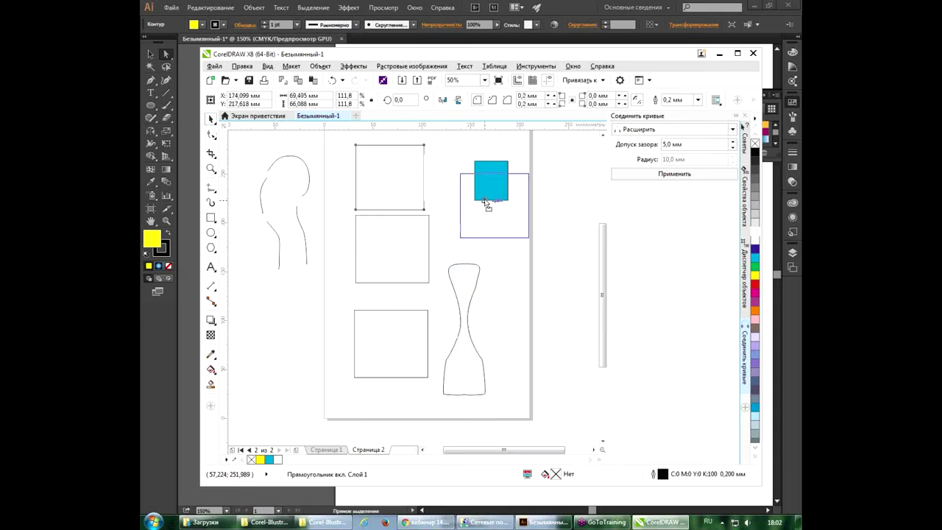
# Step: Nudge the middle-left square up and left and rotate it 20°
pyautogui.click(403, 235)
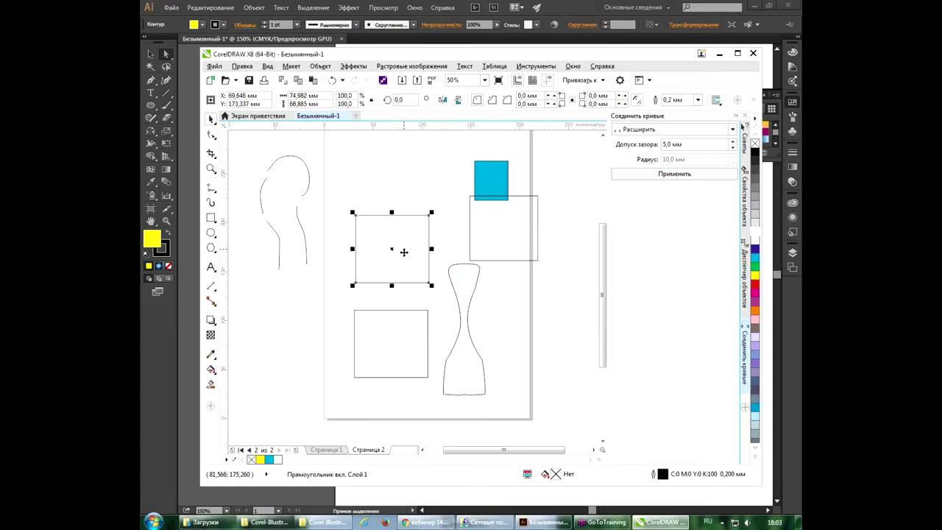
pyautogui.moveTo(406, 268); pyautogui.dragTo(383, 233)
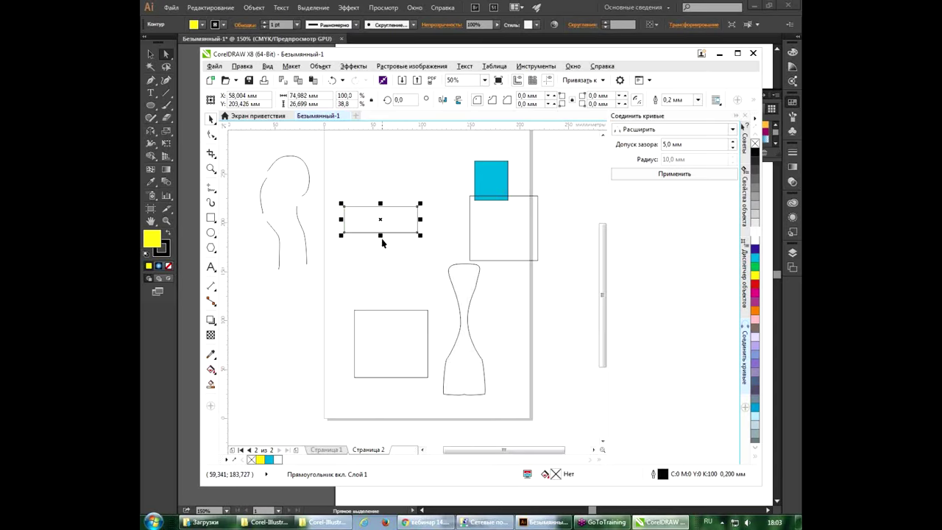
pyautogui.click(398, 99)
pyautogui.write('20')
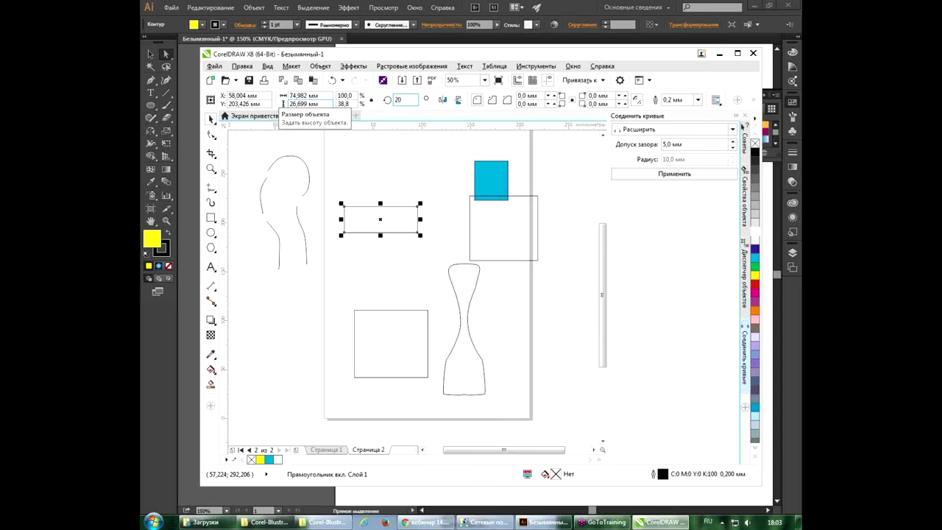
pyautogui.press('Return')
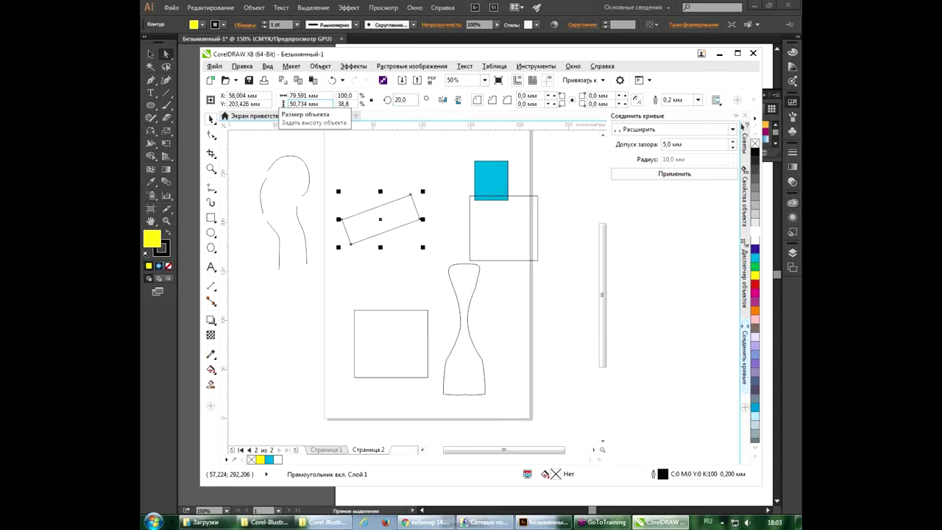
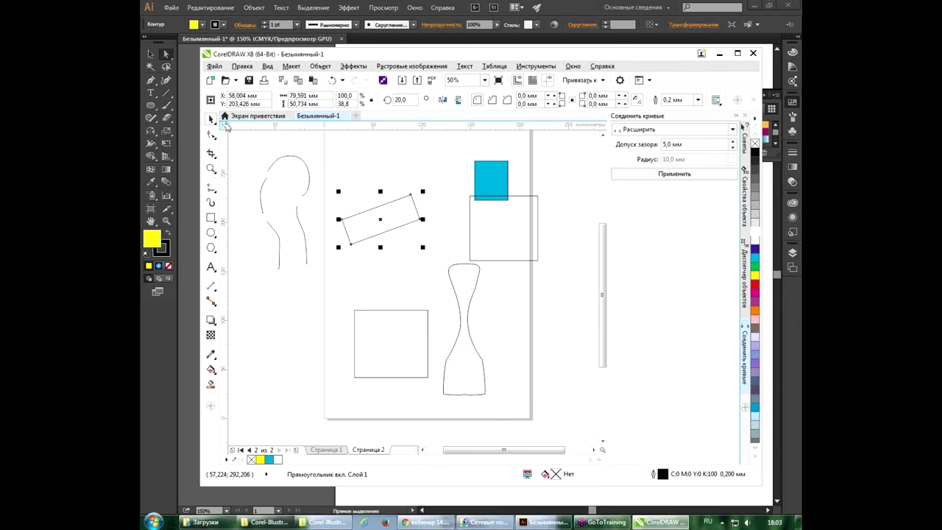
# Step: Try enlarging the rotated rectangle and setting its width to 100 mm, undoing both
pyautogui.click(508, 231)
pyautogui.press('Tab')
pyautogui.moveTo(422, 191); pyautogui.dragTo(450, 173)
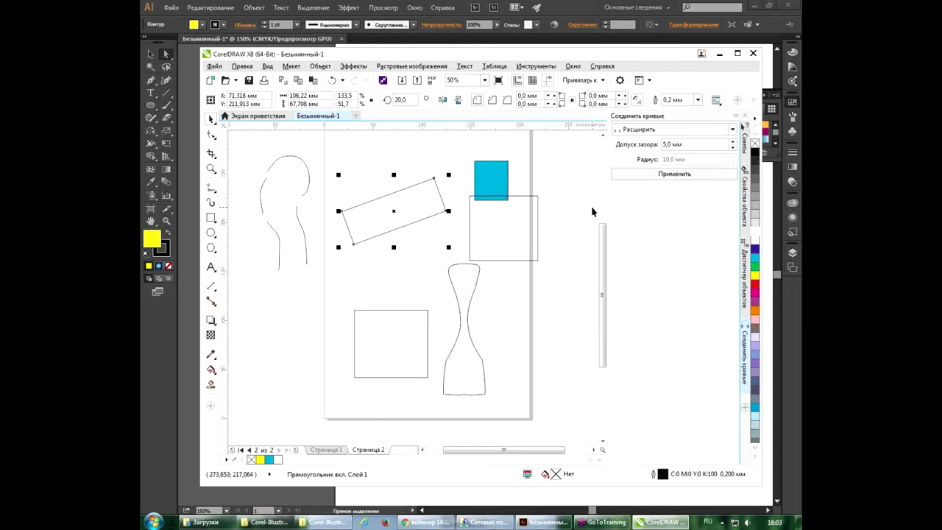
pyautogui.hotkey('ctrl', 'z')
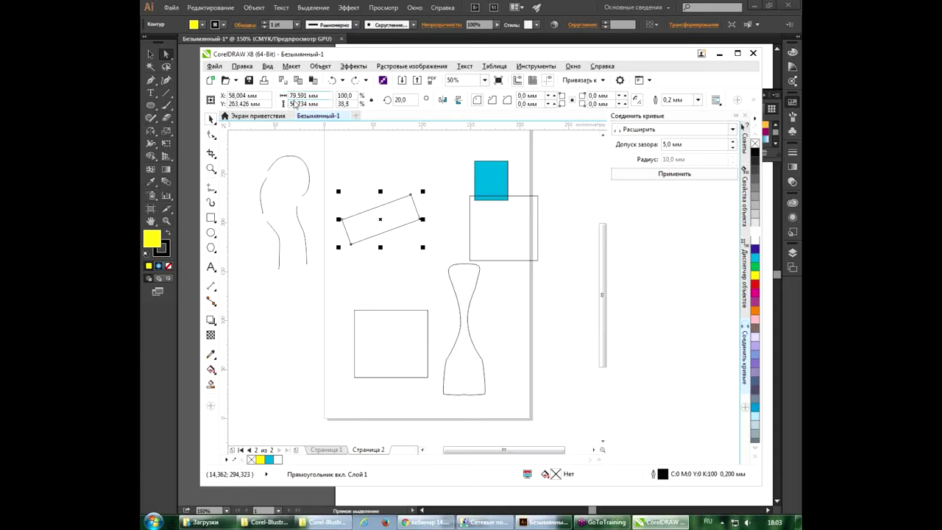
pyautogui.click(308, 96)
pyautogui.write('100')
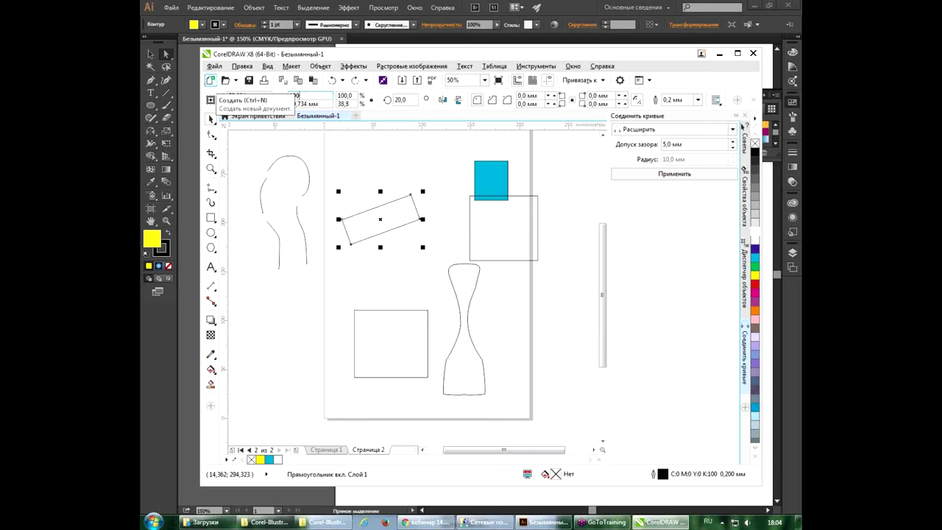
pyautogui.press('Return')
pyautogui.hotkey('ctrl', 'z')
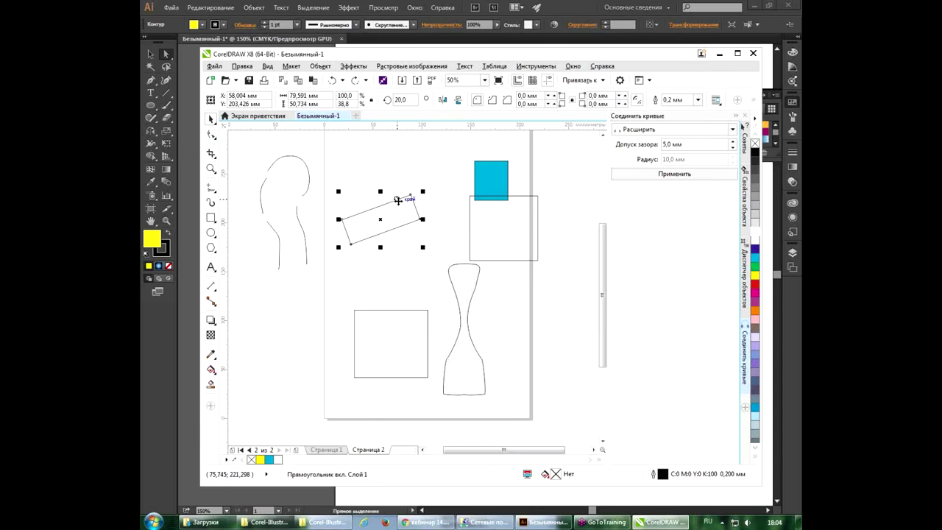
# Step: Convert the rectangle to curves and drag its two right nodes with the Shape tool
pyautogui.click(320, 65)
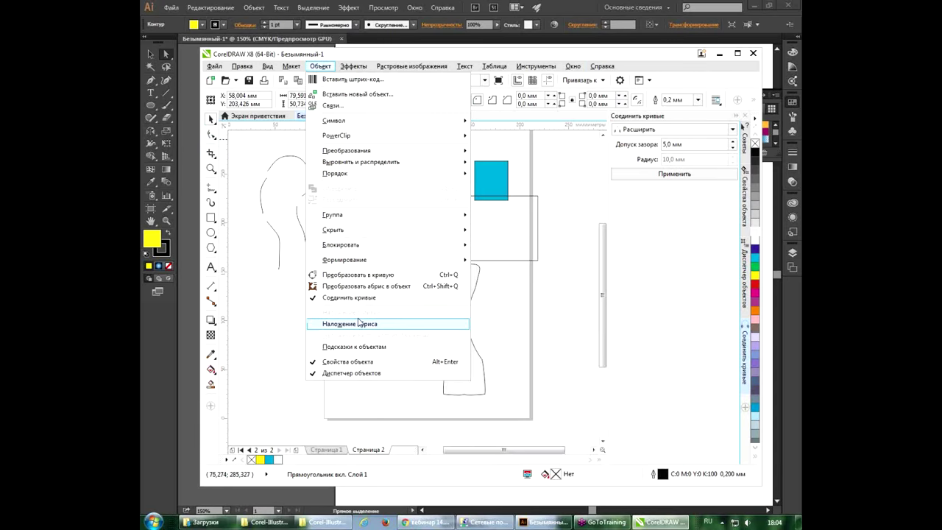
pyautogui.click(359, 275)
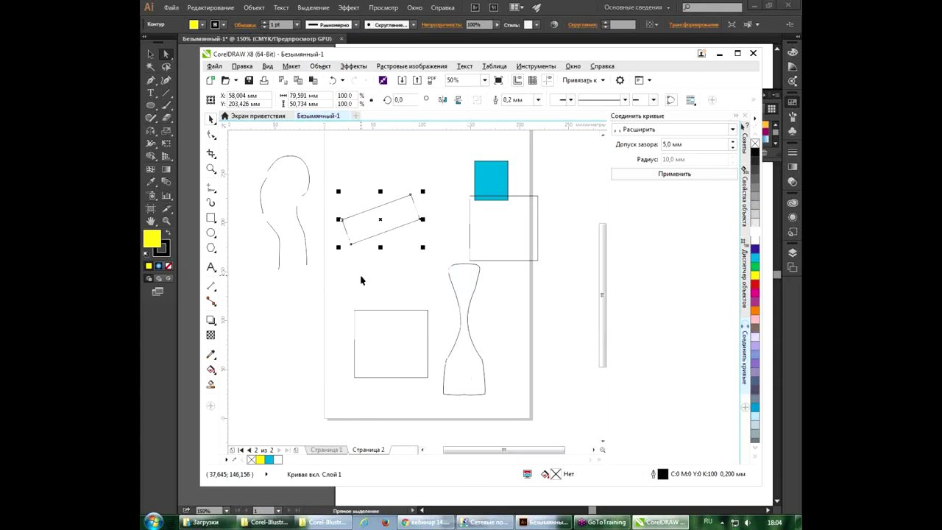
pyautogui.click(213, 136)
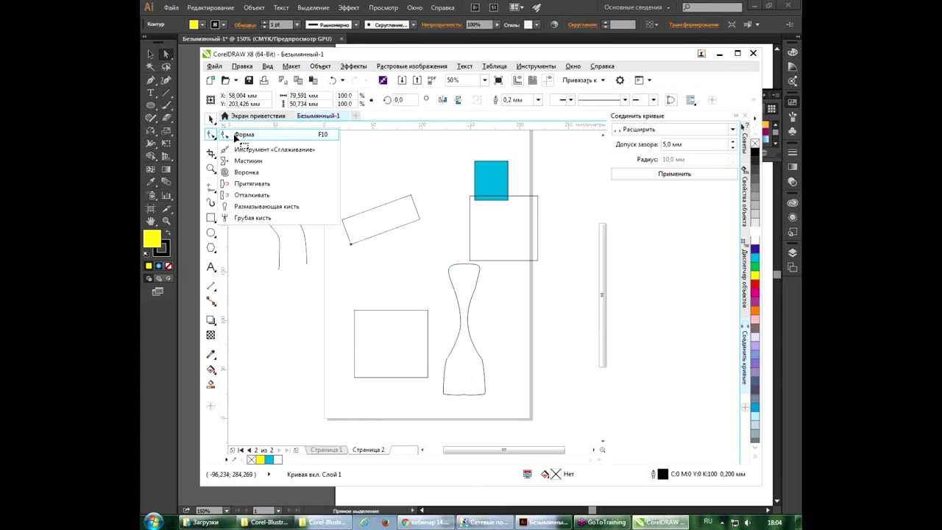
pyautogui.click(244, 134)
pyautogui.moveTo(407, 188)
pyautogui.mouseDown()
pyautogui.moveTo(432, 237)
pyautogui.moveTo(447, 211)
pyautogui.mouseUp()
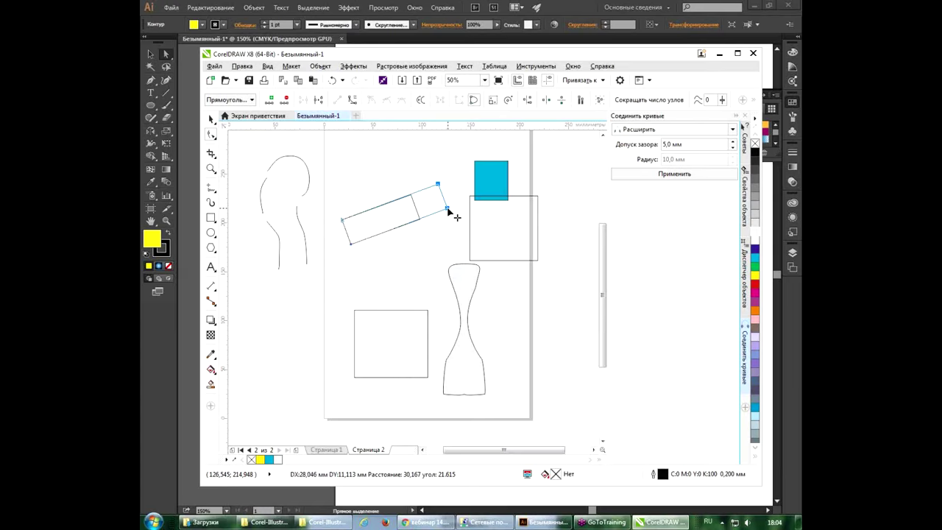
pyautogui.moveTo(447, 210)
pyautogui.mouseDown()
pyautogui.moveTo(433, 231)
pyautogui.moveTo(410, 222)
pyautogui.moveTo(441, 214)
pyautogui.mouseUp()
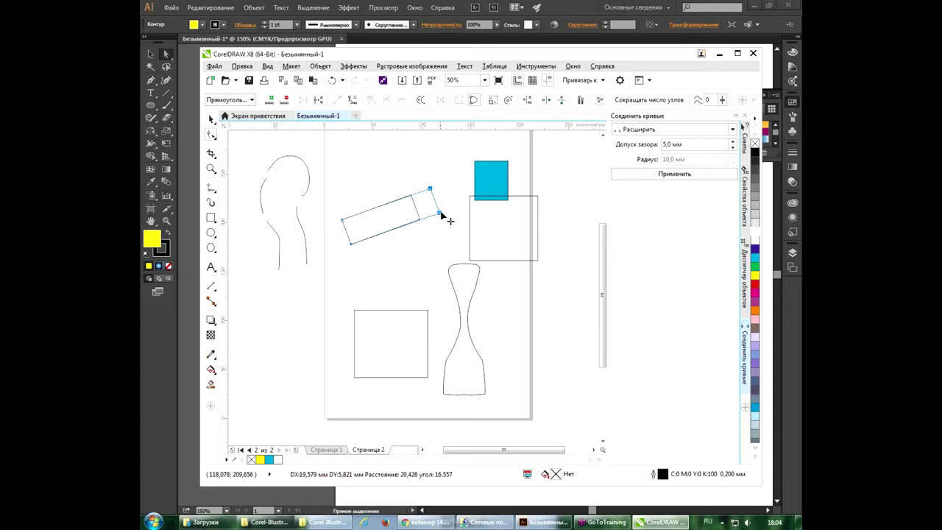
pyautogui.moveTo(440, 212); pyautogui.dragTo(442, 216)
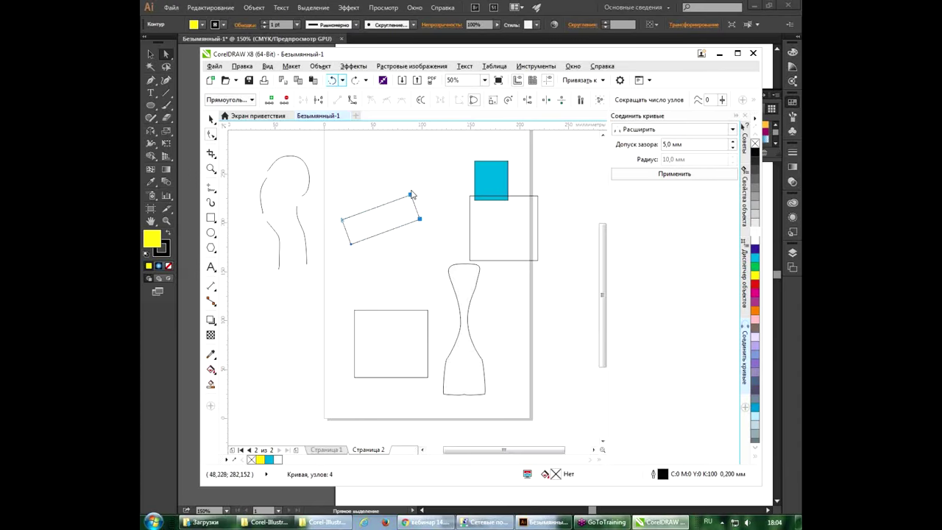
pyautogui.click(267, 67)
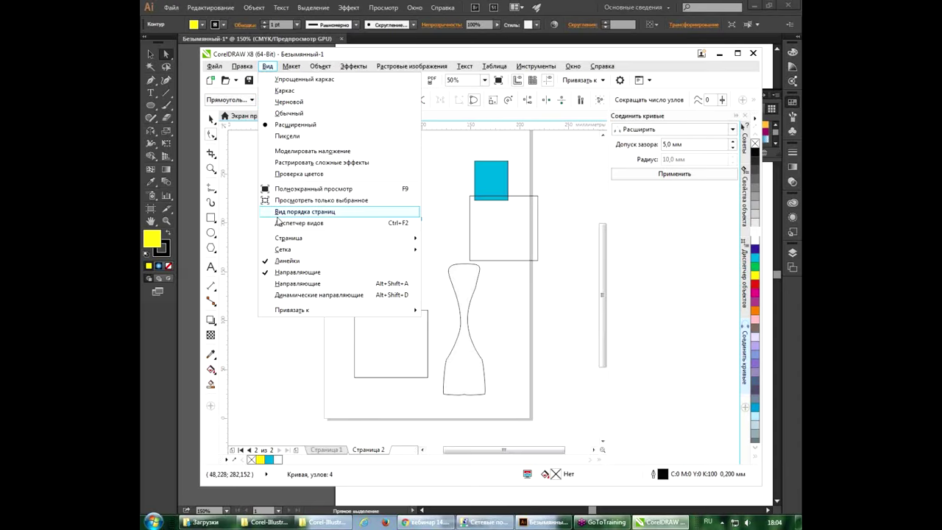
# Step: Toggle guides and Dynamic Guides, then drag the curve's right nodes far up-right
pyautogui.click(285, 285)
pyautogui.click(268, 66)
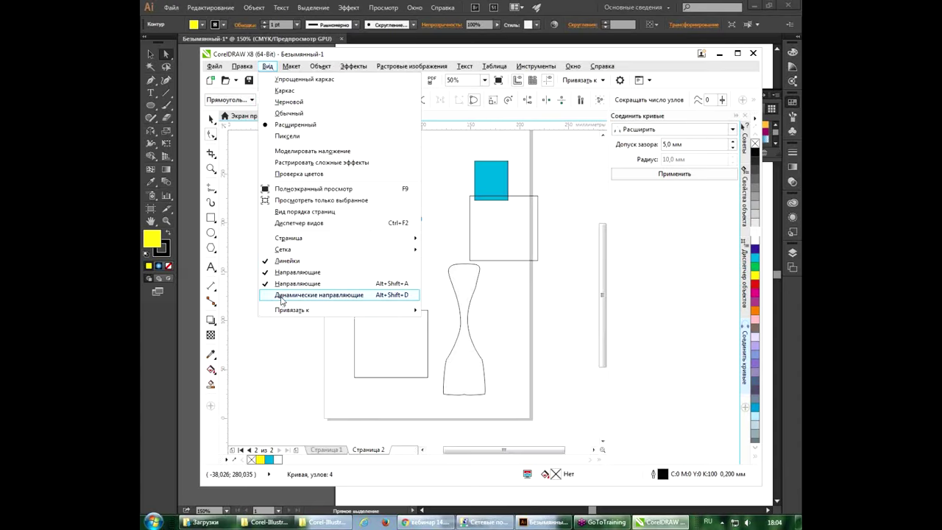
pyautogui.click(281, 295)
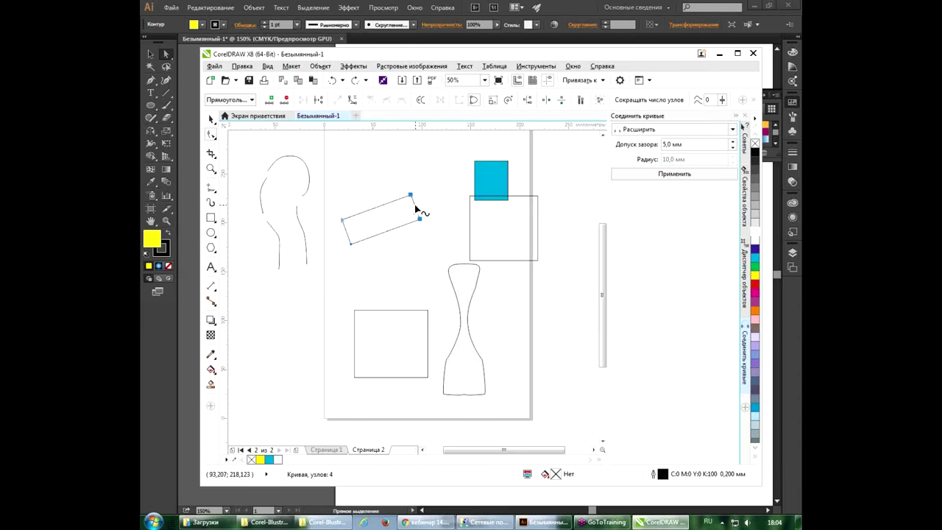
pyautogui.moveTo(415, 208)
pyautogui.mouseDown()
pyautogui.moveTo(468, 187)
pyautogui.moveTo(395, 215)
pyautogui.moveTo(410, 210)
pyautogui.mouseUp()
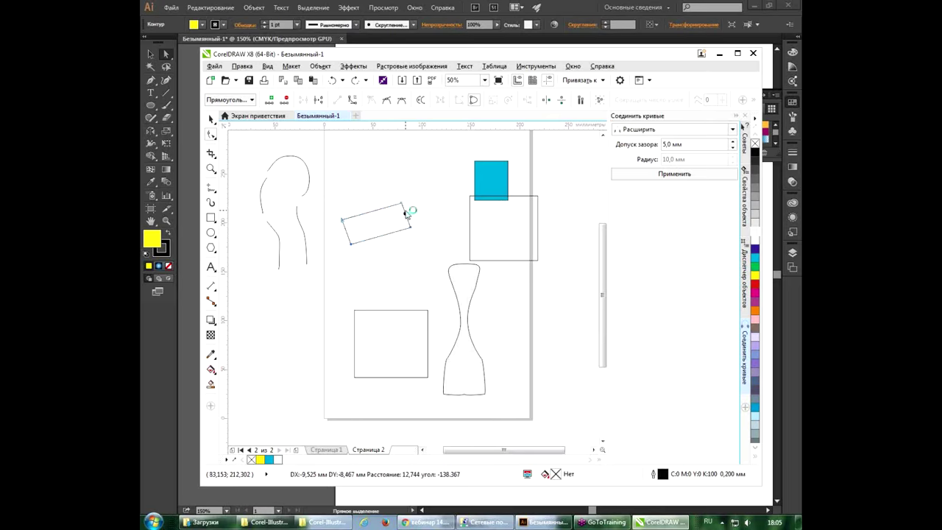
pyautogui.click(416, 218)
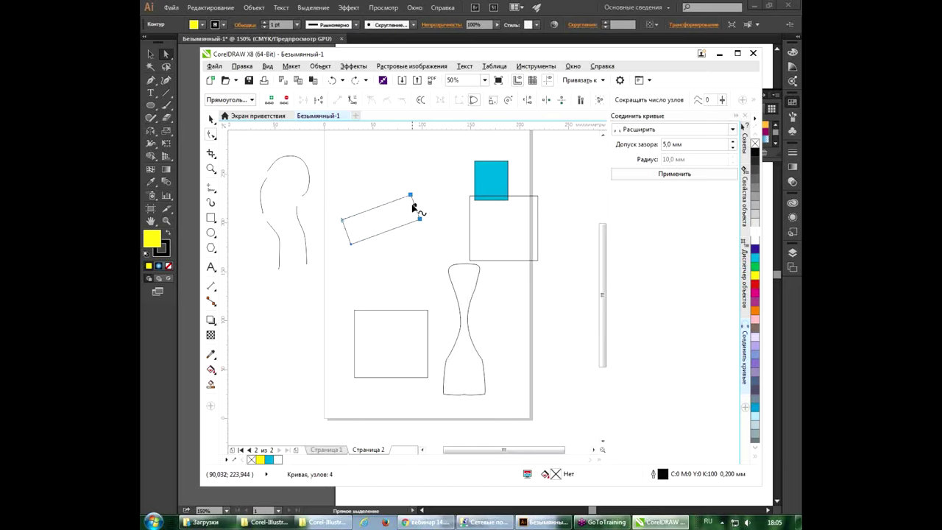
pyautogui.moveTo(415, 205); pyautogui.dragTo(451, 186)
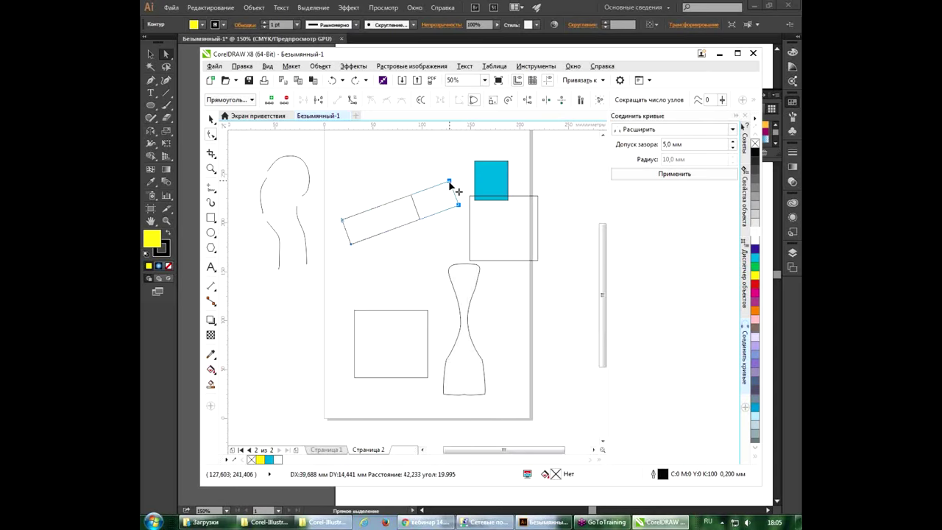
pyautogui.moveTo(451, 186); pyautogui.dragTo(451, 186)
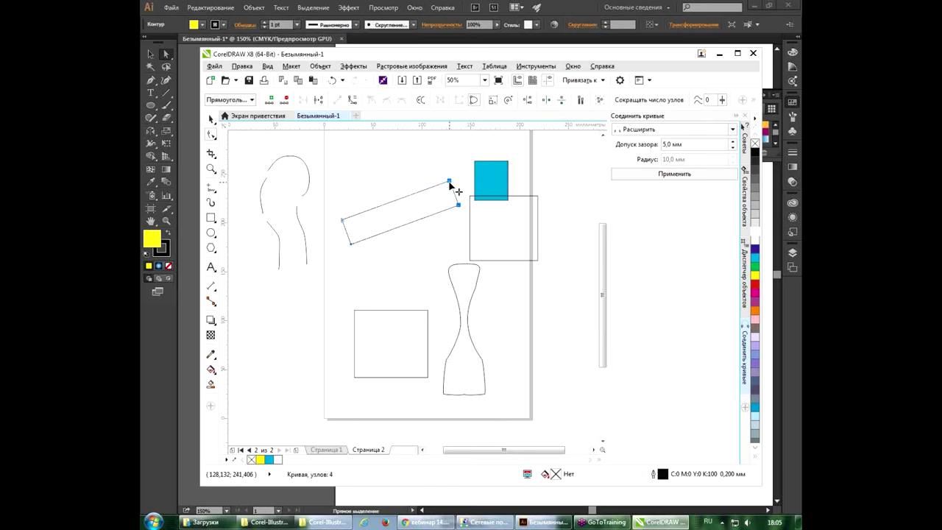
# Step: In Illustrator, draw a yellow rectangle to the right of the bottle
pyautogui.click(546, 523)
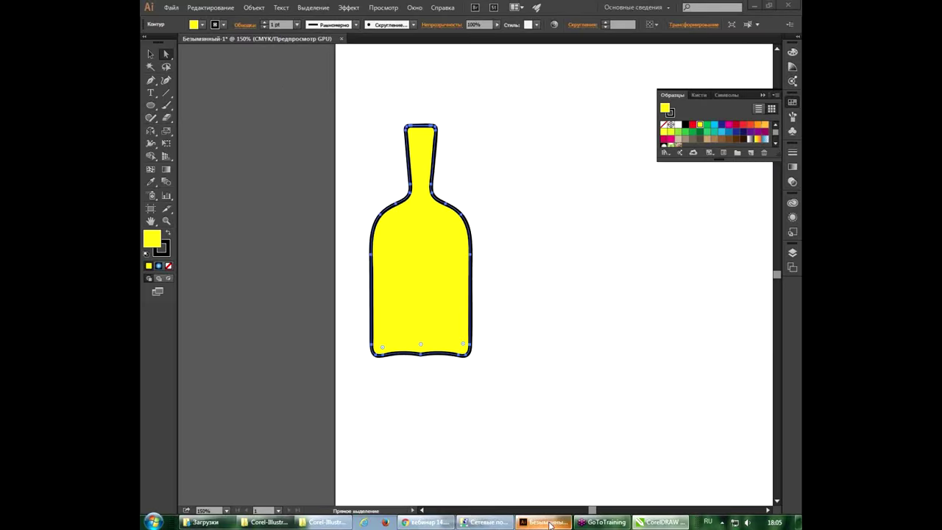
pyautogui.click(150, 54)
pyautogui.click(152, 107)
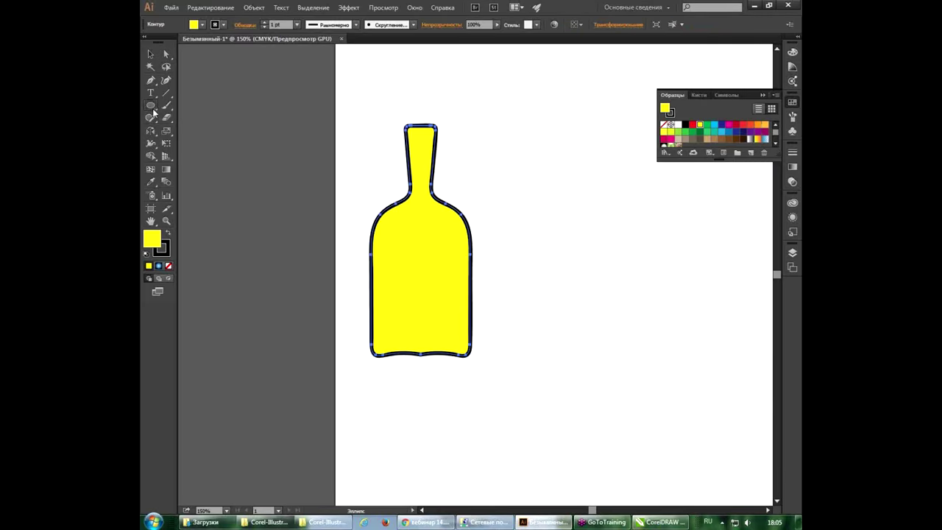
pyautogui.moveTo(152, 106); pyautogui.dragTo(184, 101)
pyautogui.moveTo(500, 198); pyautogui.dragTo(639, 240)
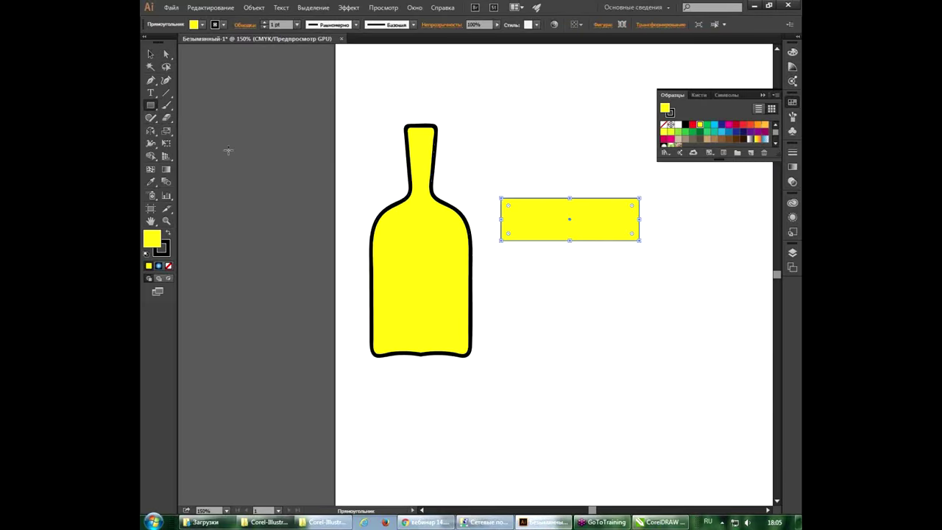
# Step: Rotate the rectangle counter-clockwise, shorten its right end and nudge it beside the bottle
pyautogui.click(151, 54)
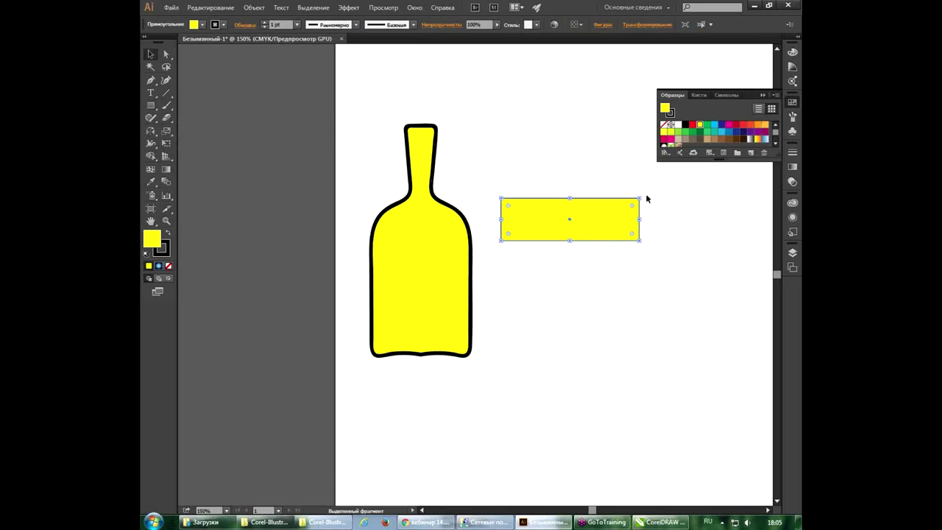
pyautogui.moveTo(645, 195)
pyautogui.mouseDown()
pyautogui.moveTo(635, 178)
pyautogui.moveTo(702, 180)
pyautogui.mouseUp()
pyautogui.moveTo(702, 180)
pyautogui.mouseDown()
pyautogui.moveTo(582, 209)
pyautogui.moveTo(541, 244)
pyautogui.moveTo(552, 252)
pyautogui.moveTo(734, 219)
pyautogui.mouseUp()
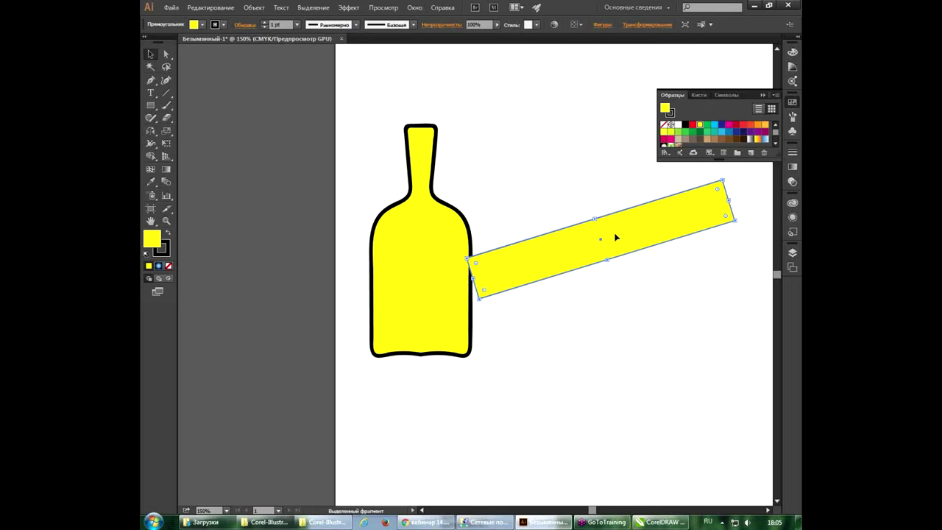
pyautogui.moveTo(628, 234); pyautogui.dragTo(637, 251)
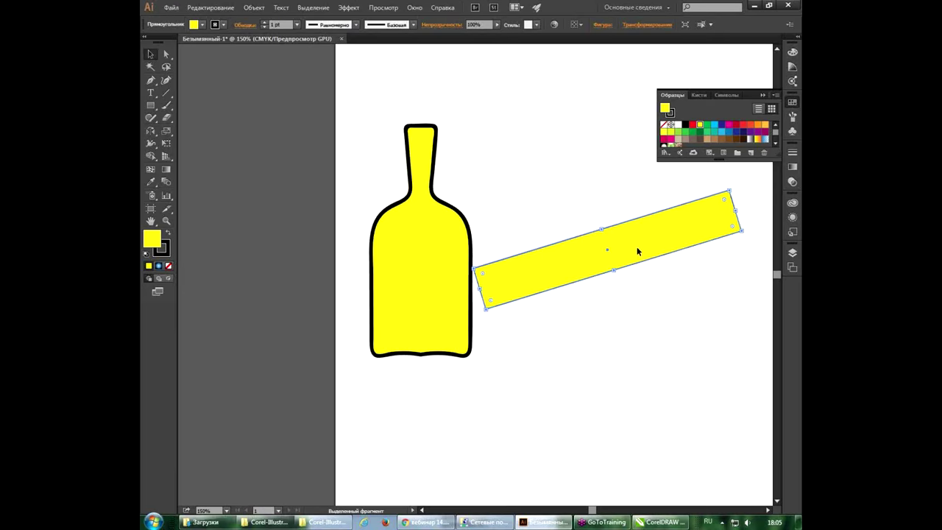
# Step: Set the tilted yellow strip's width to 150 mm
pyautogui.click(626, 28)
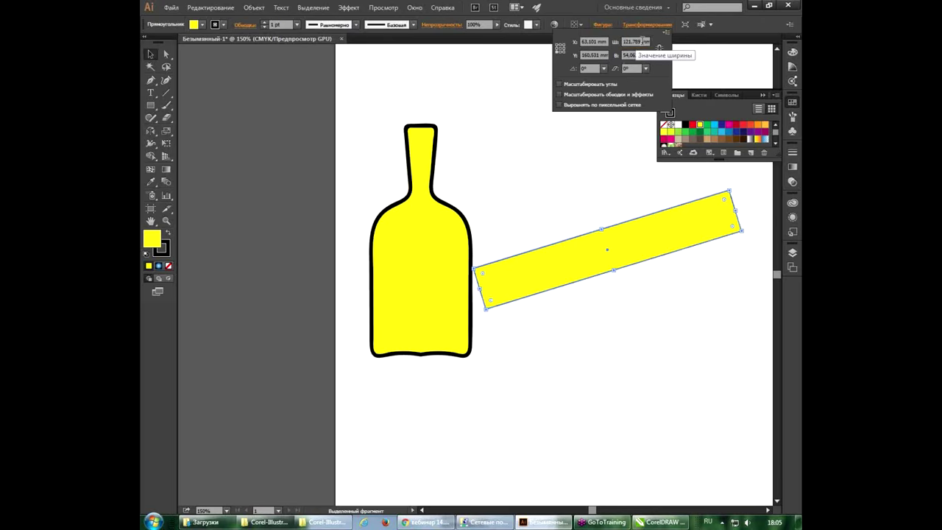
pyautogui.doubleClick(643, 41)
pyautogui.write('150mm')
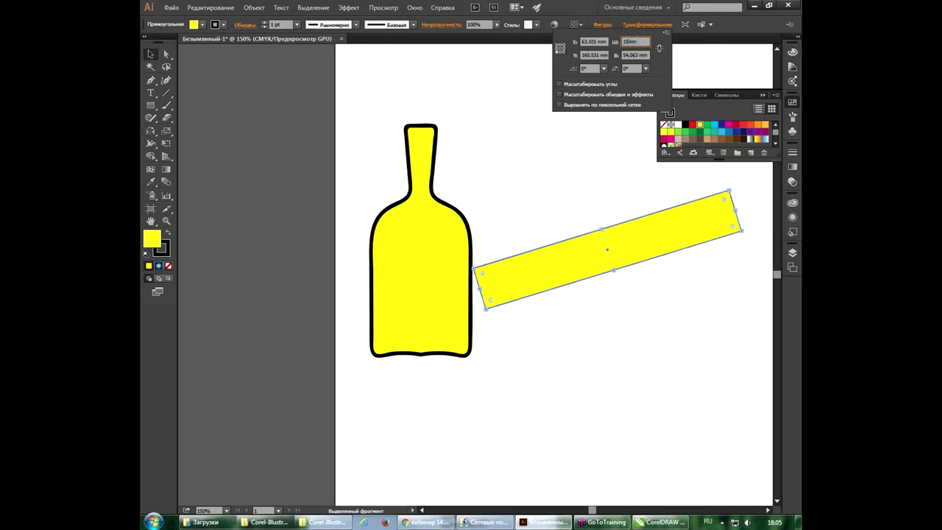
pyautogui.press('Return')
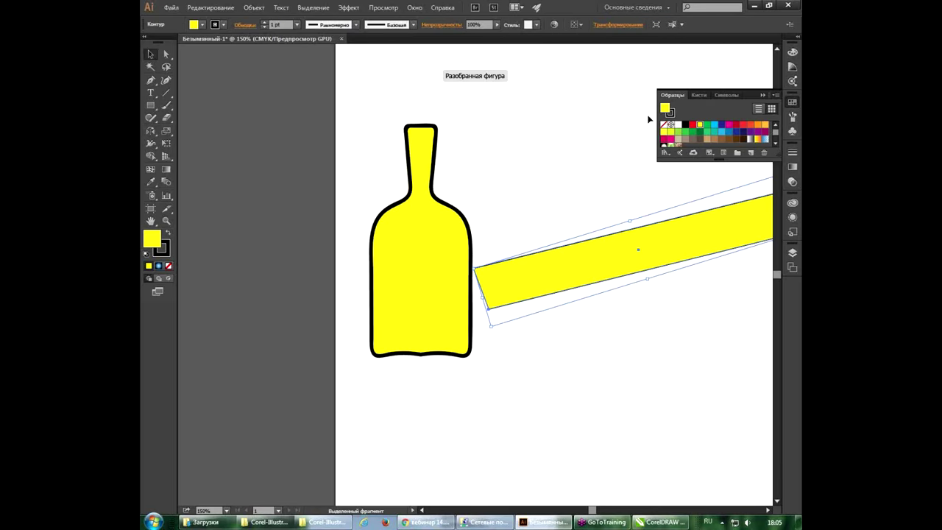
# Step: Move the bottle left, drag the strip over it, then delete the selection
pyautogui.click(408, 244)
pyautogui.moveTo(437, 243); pyautogui.dragTo(349, 243)
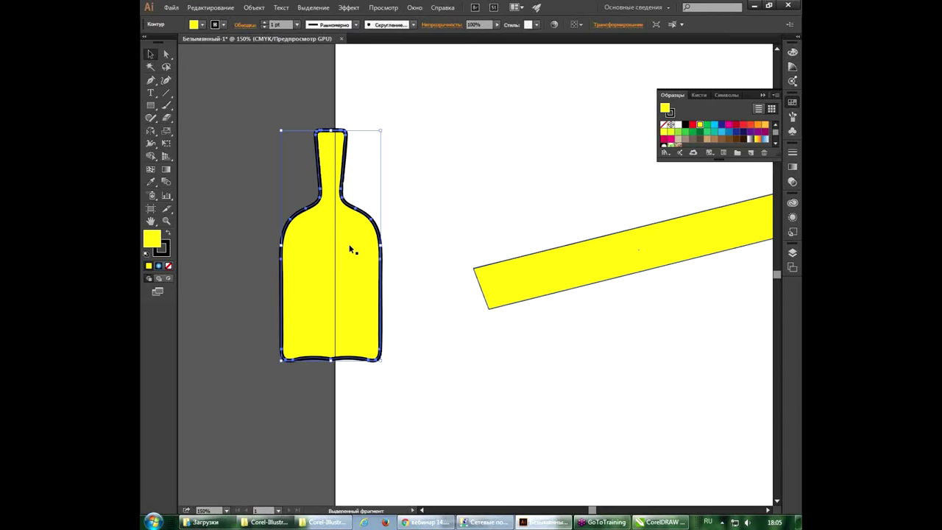
pyautogui.moveTo(638, 250); pyautogui.dragTo(481, 253)
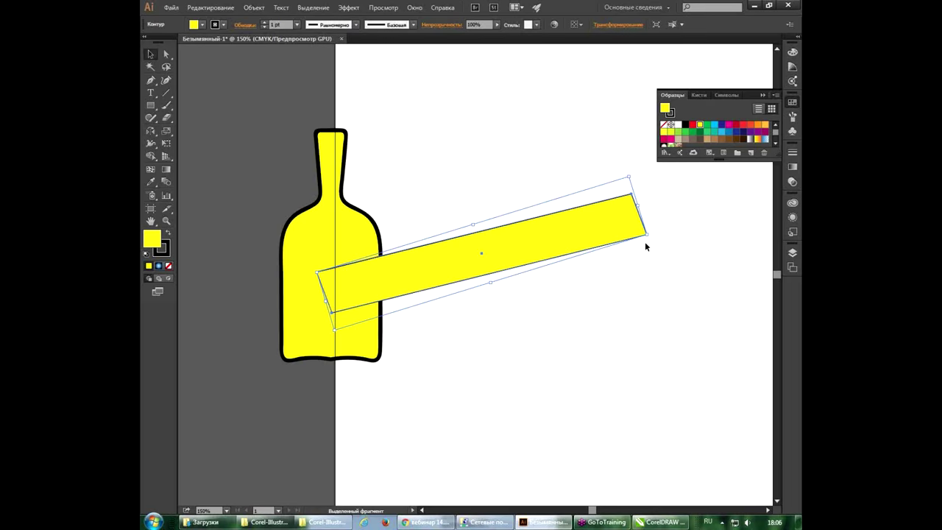
pyautogui.press('Delete')
# Step: Delete all existing shapes on the CorelDRAW page
pyautogui.click(660, 522)
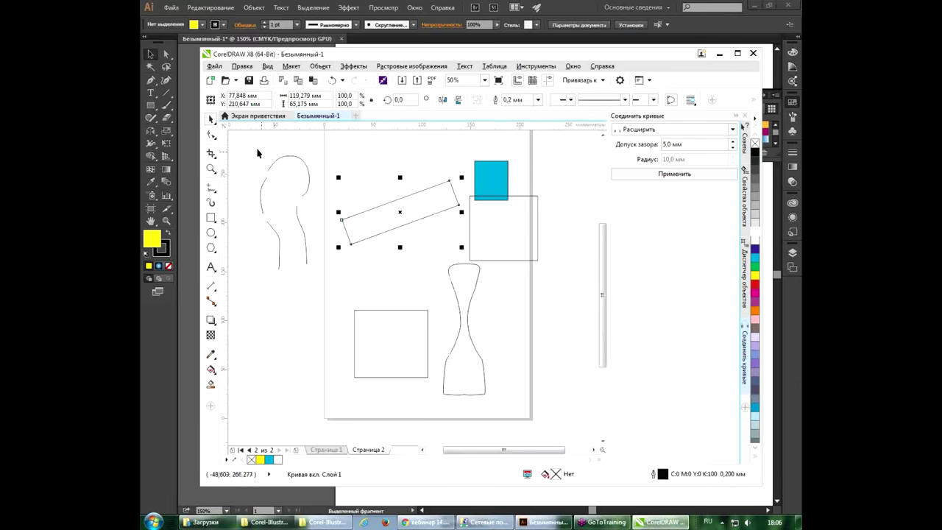
pyautogui.moveTo(254, 145); pyautogui.dragTo(546, 405)
pyautogui.press('Delete')
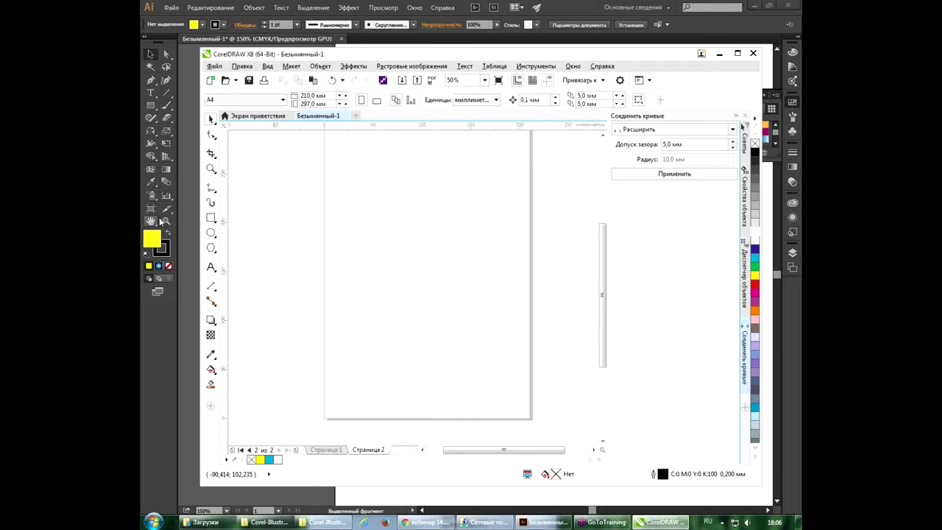
# Step: Draw a large and a smaller tilted rectangle with the 3-point Rectangle tool
pyautogui.click(211, 217)
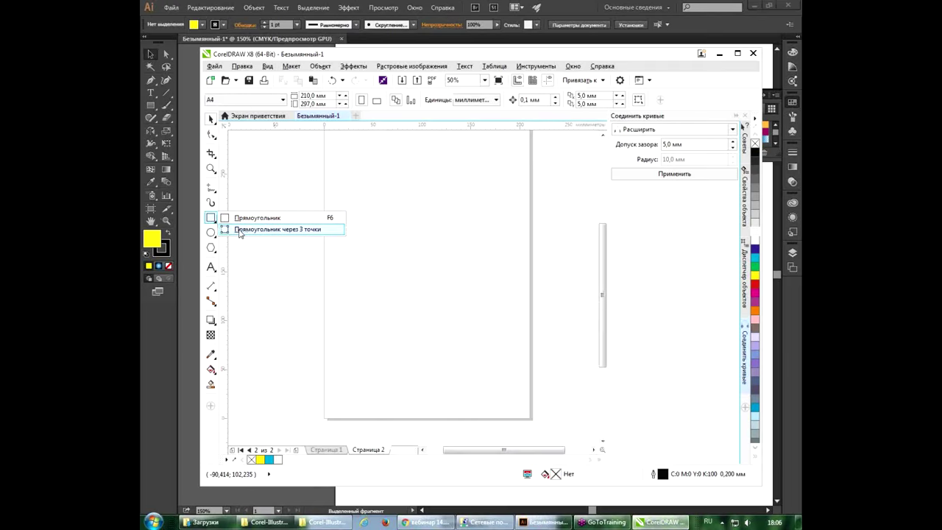
pyautogui.click(240, 230)
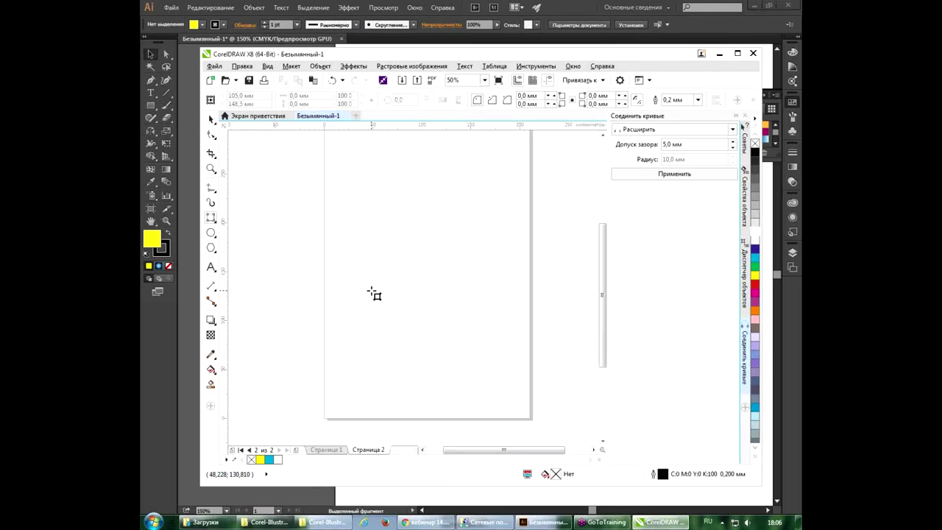
pyautogui.moveTo(353, 299); pyautogui.dragTo(490, 234)
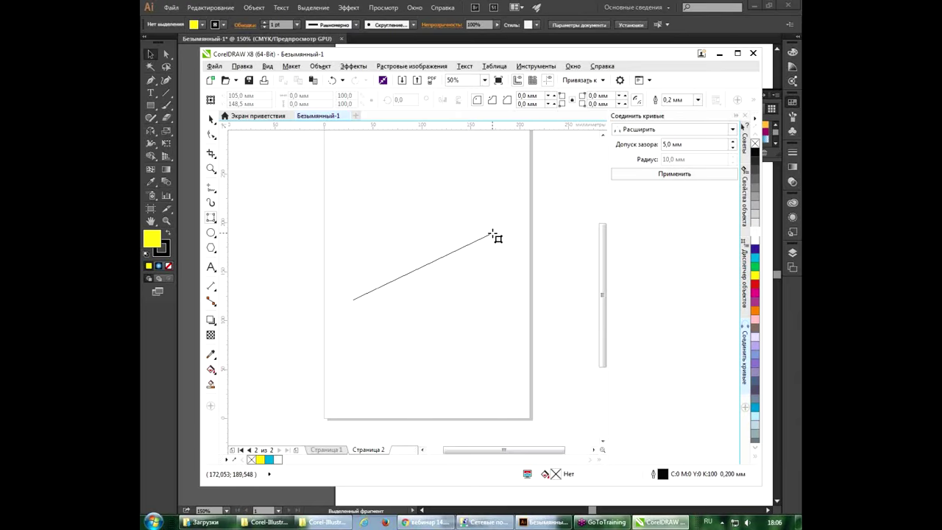
pyautogui.click(427, 176)
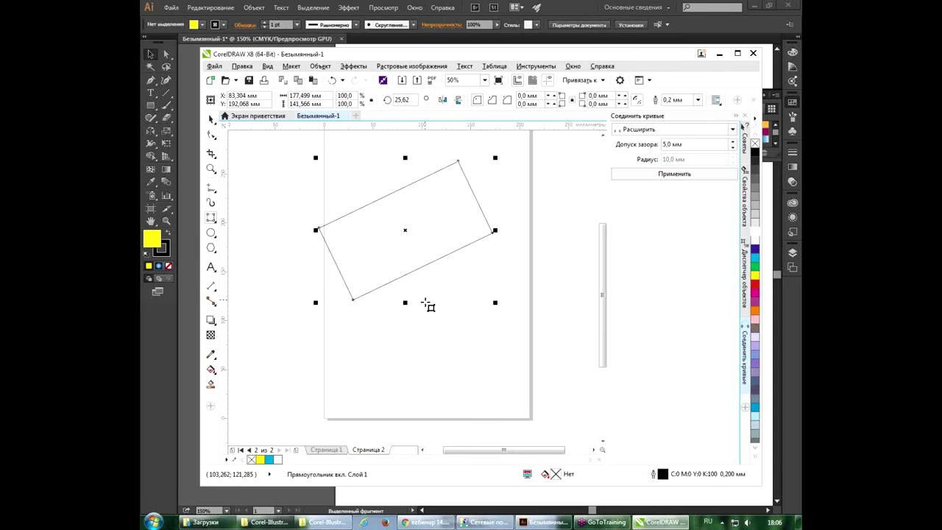
pyautogui.moveTo(395, 371); pyautogui.dragTo(471, 310)
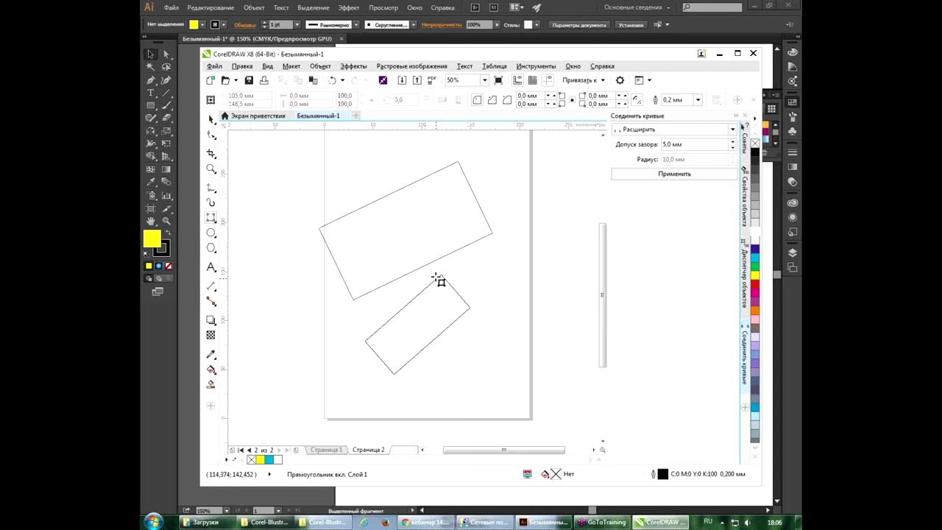
pyautogui.click(441, 276)
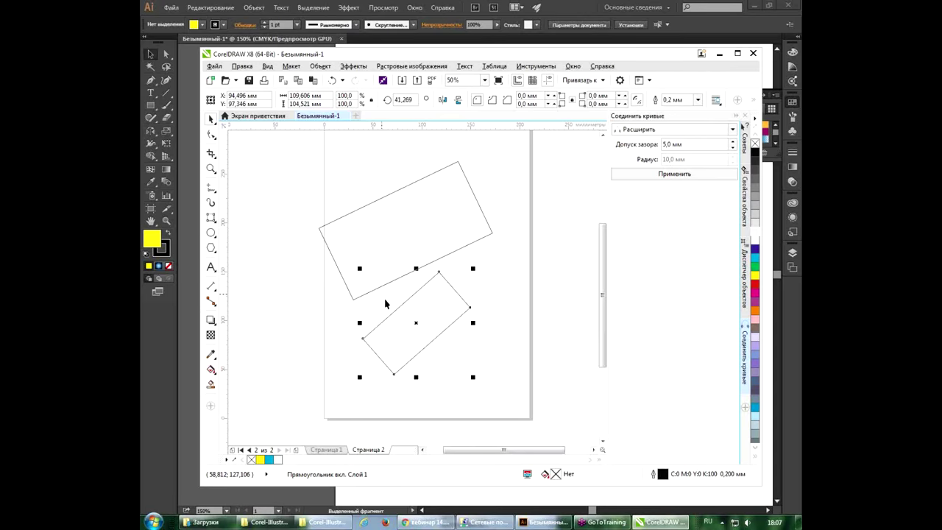
# Step: Move the small tilted rectangle up and to the right
pyautogui.click(405, 313)
pyautogui.moveTo(405, 313); pyautogui.dragTo(437, 290)
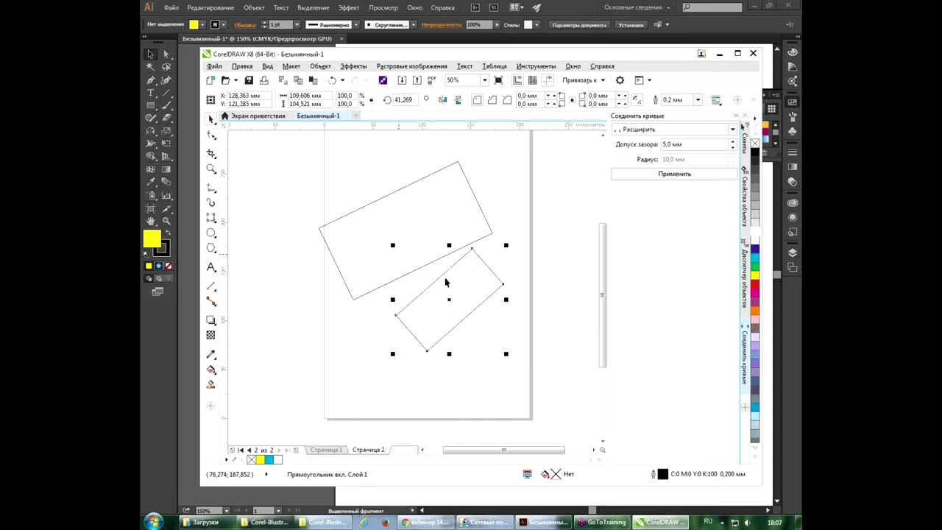
pyautogui.click(472, 285)
pyautogui.click(562, 524)
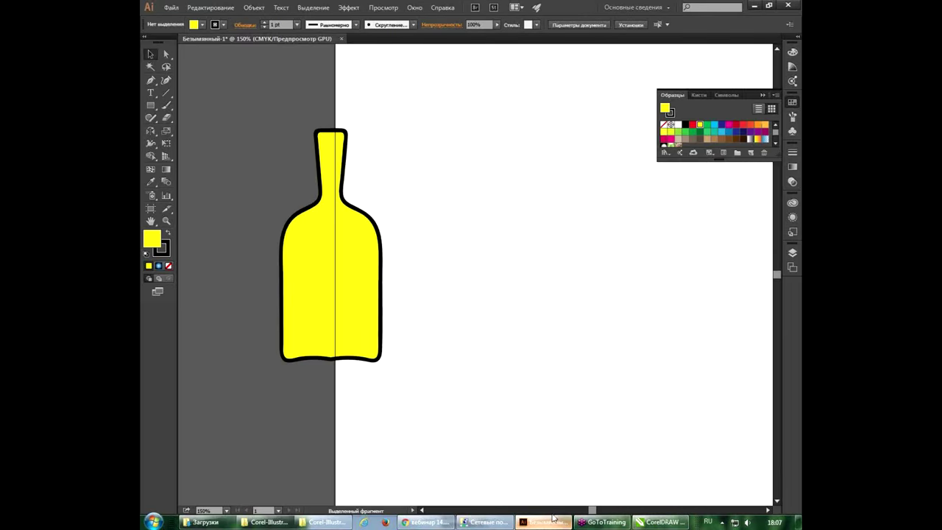
# Step: Draw a yellow rectangle right of the bottle and rotate it about 30°
pyautogui.click(150, 105)
pyautogui.moveTo(462, 213); pyautogui.dragTo(615, 261)
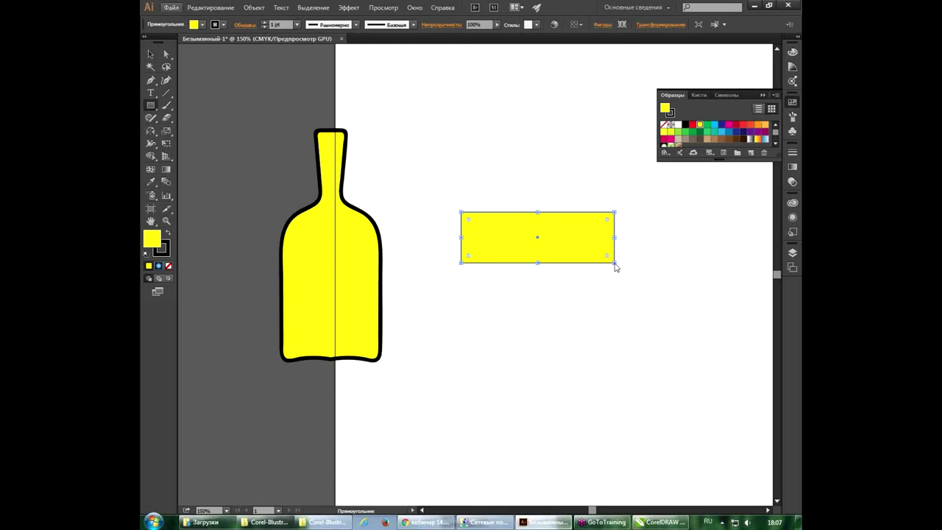
pyautogui.press('v')
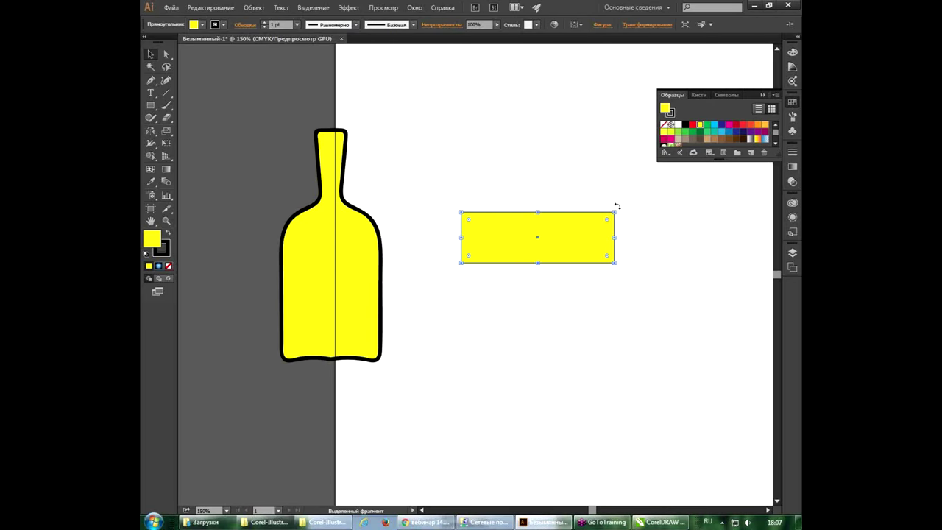
pyautogui.moveTo(618, 206); pyautogui.dragTo(604, 161)
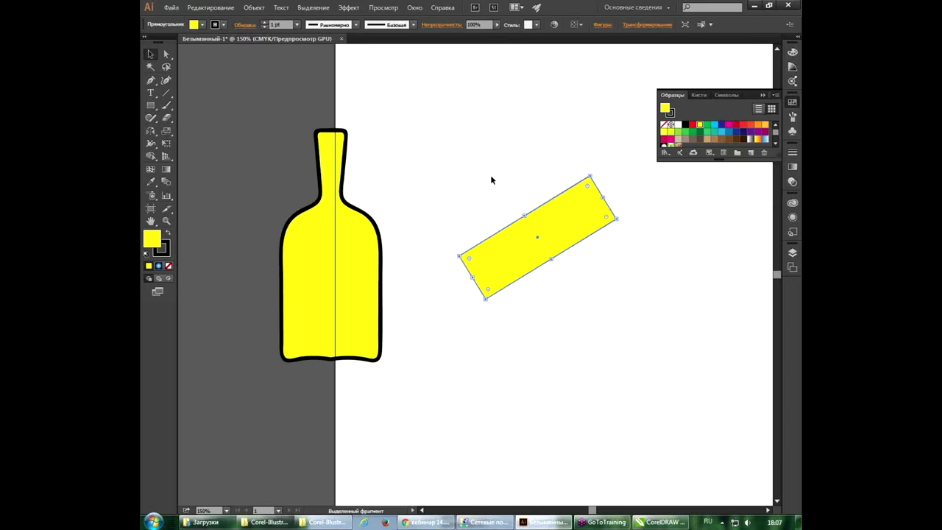
# Step: Reset the tilted rectangle's bounding box with Object > Transform > Reset Bounding Box
pyautogui.click(252, 9)
pyautogui.moveTo(286, 19)
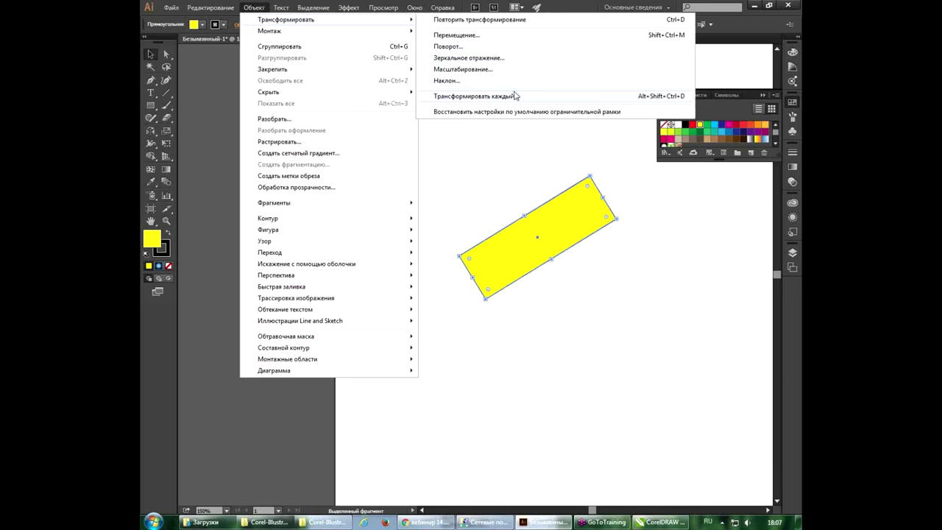
pyautogui.click(575, 112)
pyautogui.click(526, 200)
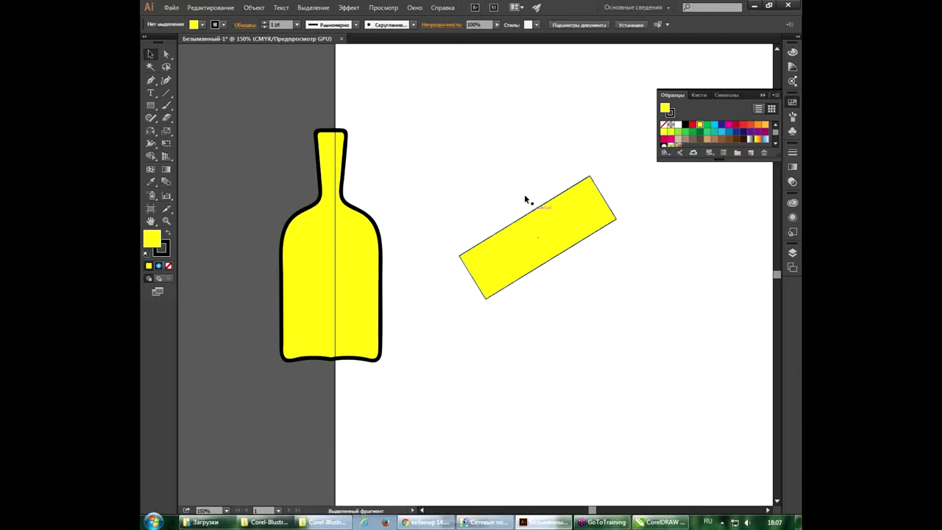
pyautogui.click(252, 13)
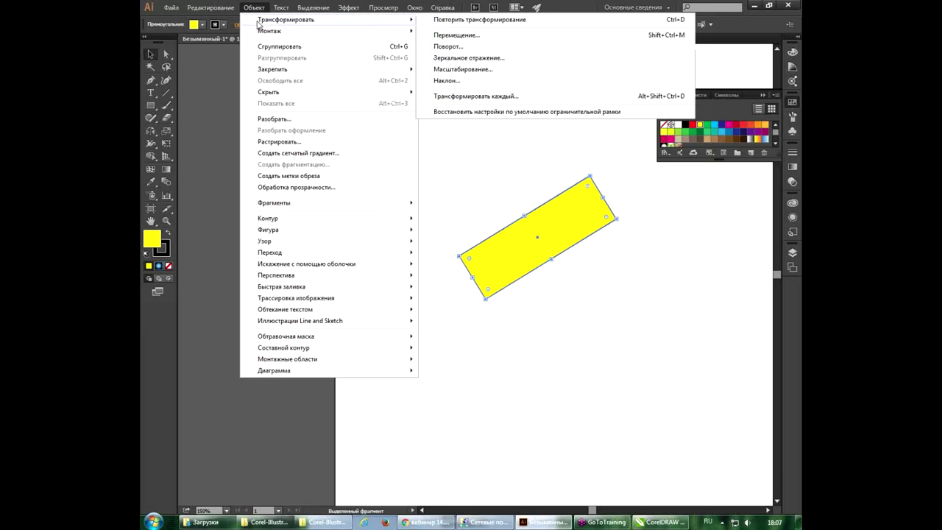
pyautogui.click(571, 112)
pyautogui.click(563, 290)
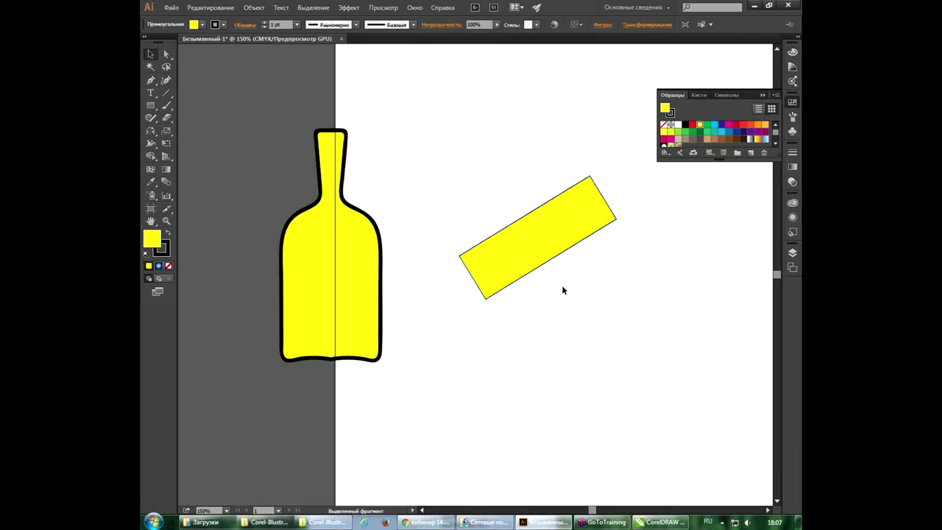
pyautogui.click(546, 247)
# Step: Move the rectangle up-left and rotate it to a steeper angle with Free Transform
pyautogui.click(250, 8)
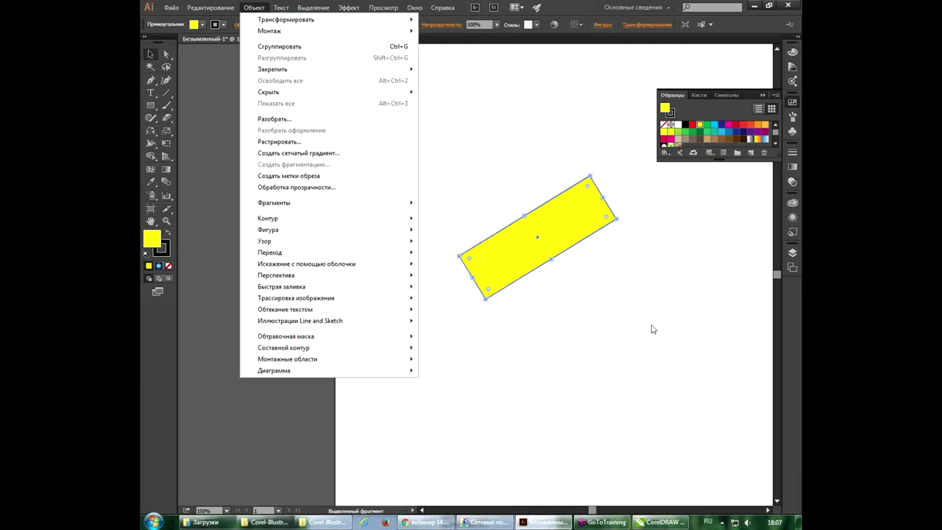
pyautogui.click(570, 235)
pyautogui.moveTo(570, 234); pyautogui.dragTo(549, 222)
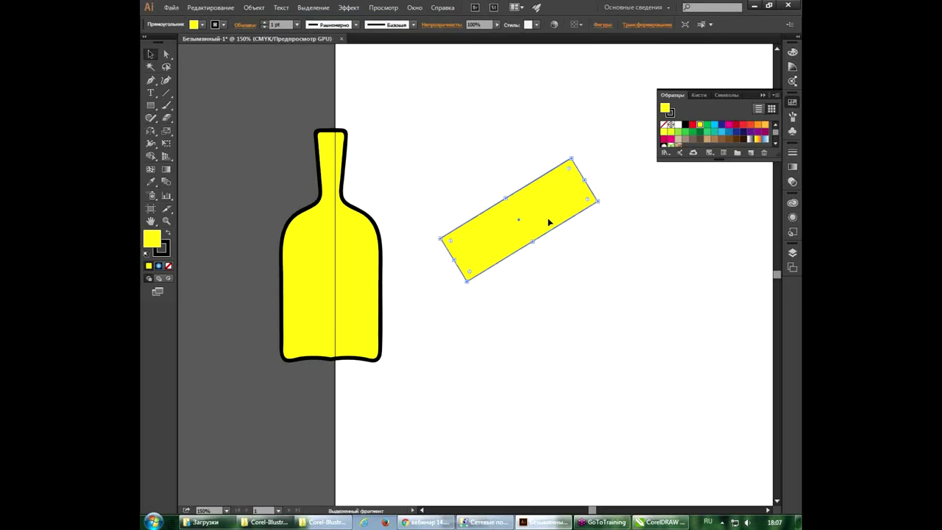
pyautogui.click(167, 147)
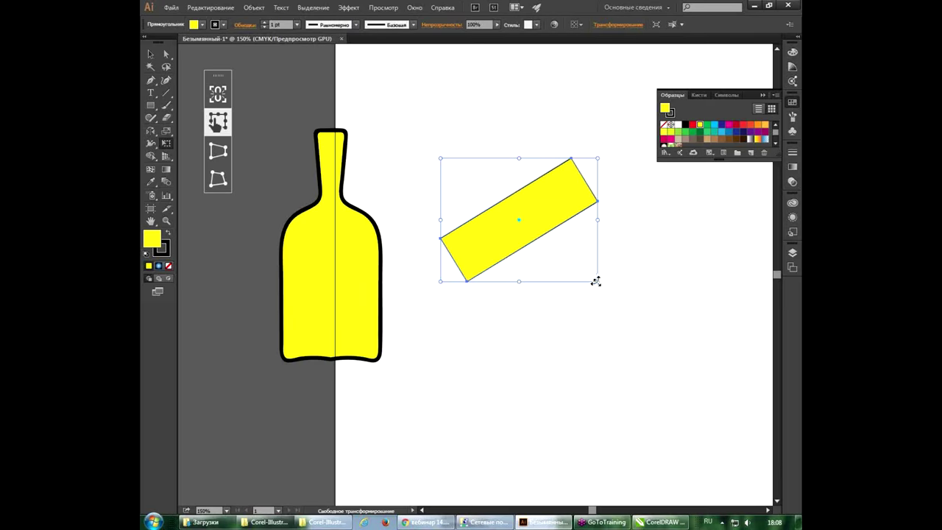
pyautogui.moveTo(597, 283)
pyautogui.mouseDown()
pyautogui.moveTo(613, 265)
pyautogui.moveTo(678, 314)
pyautogui.moveTo(635, 293)
pyautogui.mouseUp()
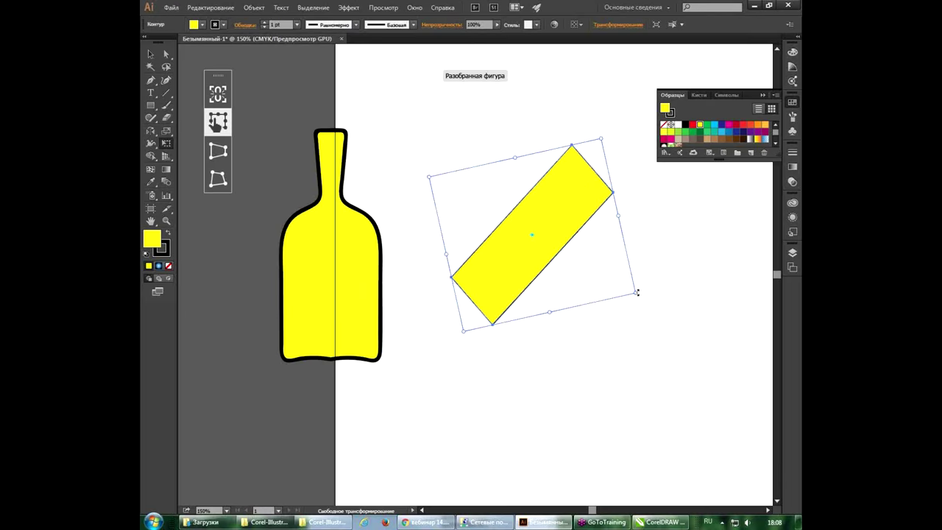
pyautogui.click(153, 107)
# Step: Draw a second rectangle below, rotate it about 26°, widen it and reset its bounding box
pyautogui.moveTo(512, 355); pyautogui.dragTo(629, 420)
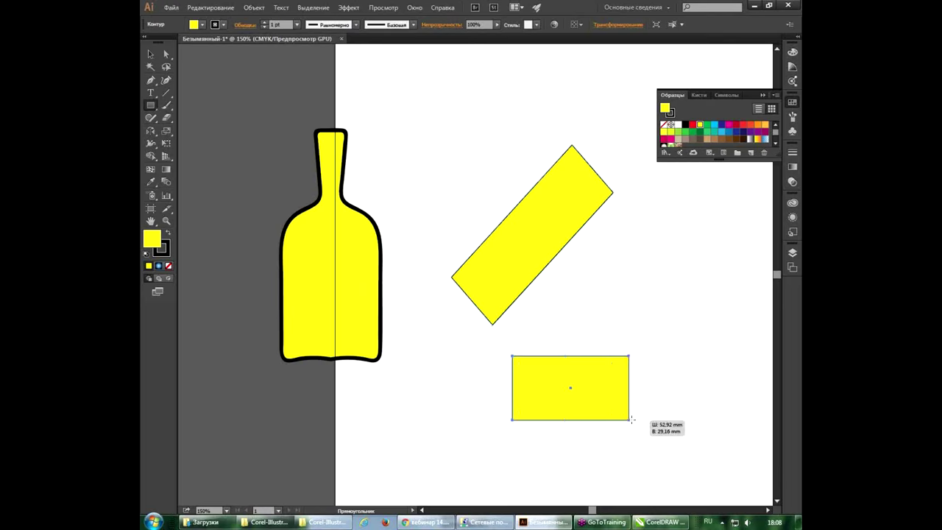
pyautogui.click(151, 55)
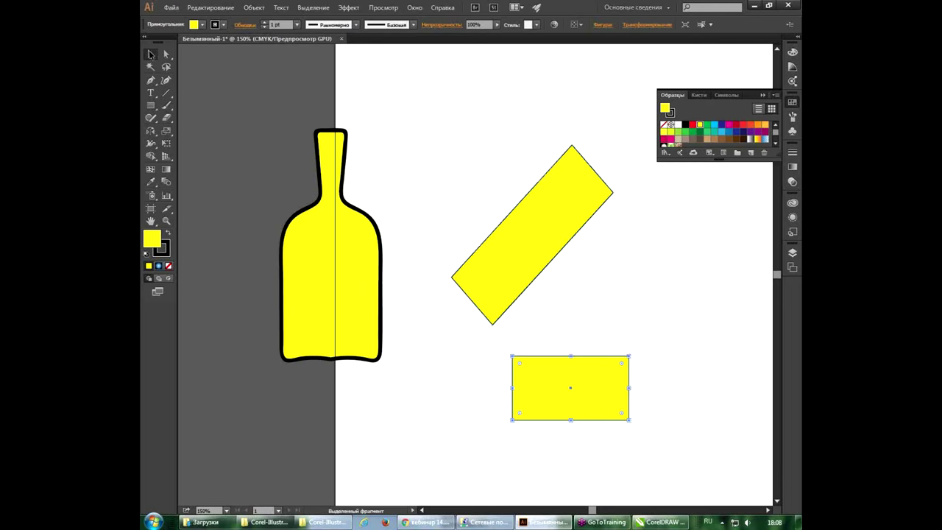
pyautogui.moveTo(634, 352); pyautogui.dragTo(618, 301)
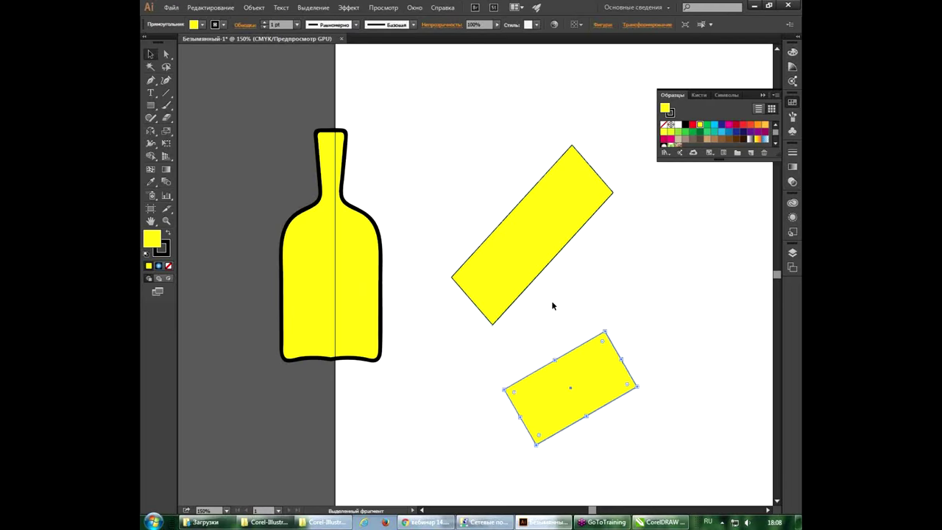
pyautogui.press('e')
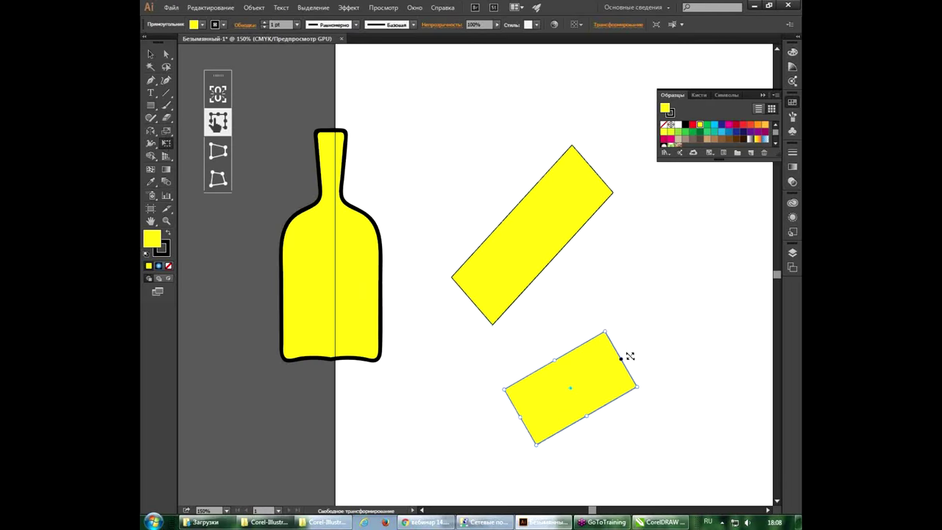
pyautogui.moveTo(624, 358); pyautogui.dragTo(695, 314)
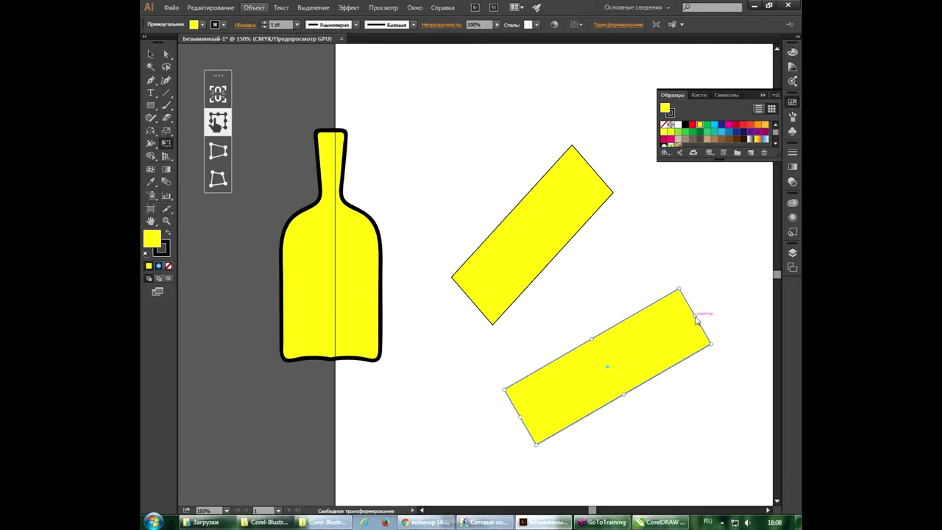
pyautogui.click(258, 11)
pyautogui.moveTo(285, 20)
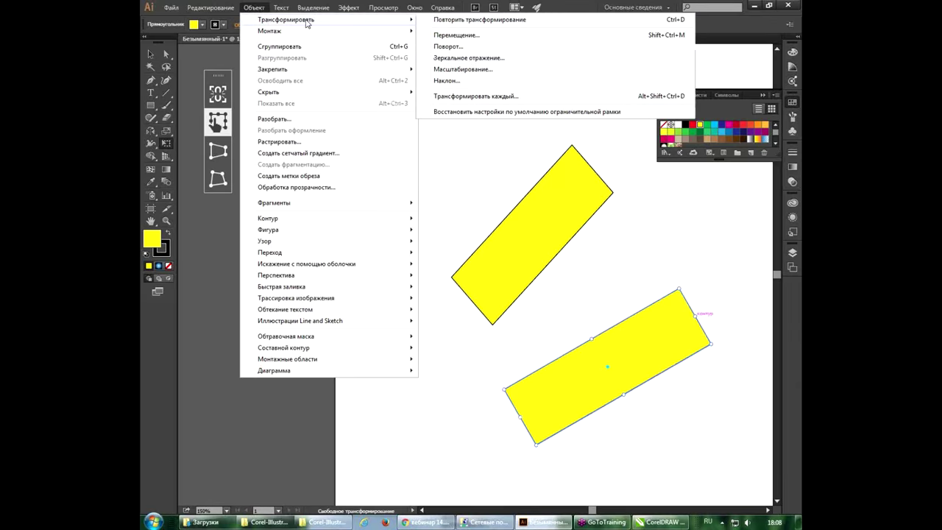
pyautogui.click(477, 114)
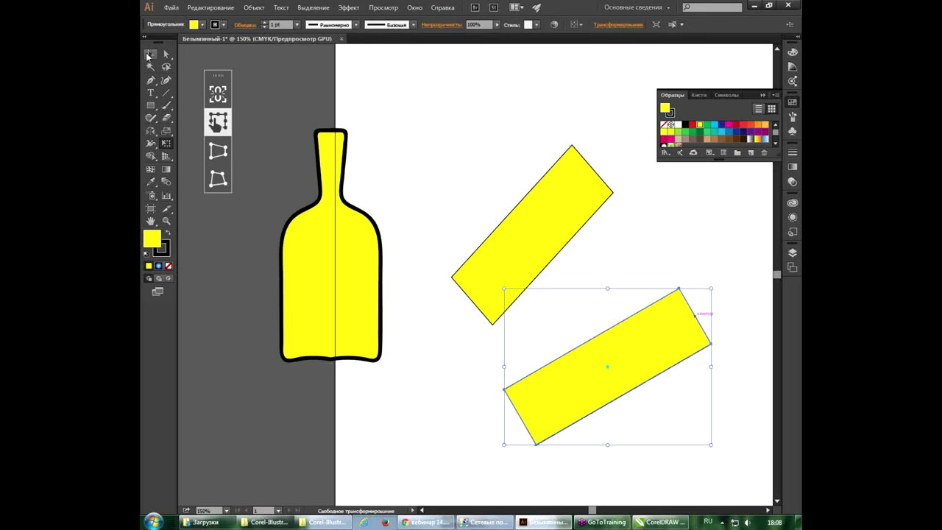
# Step: Move both rectangles up and left, then delete the lower one
pyautogui.click(150, 55)
pyautogui.moveTo(563, 249); pyautogui.dragTo(532, 159)
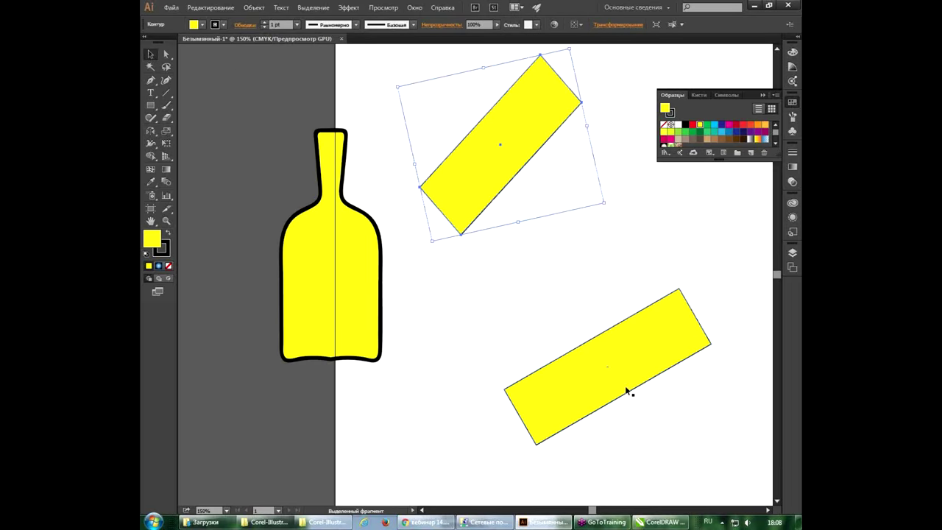
pyautogui.moveTo(626, 388); pyautogui.dragTo(591, 286)
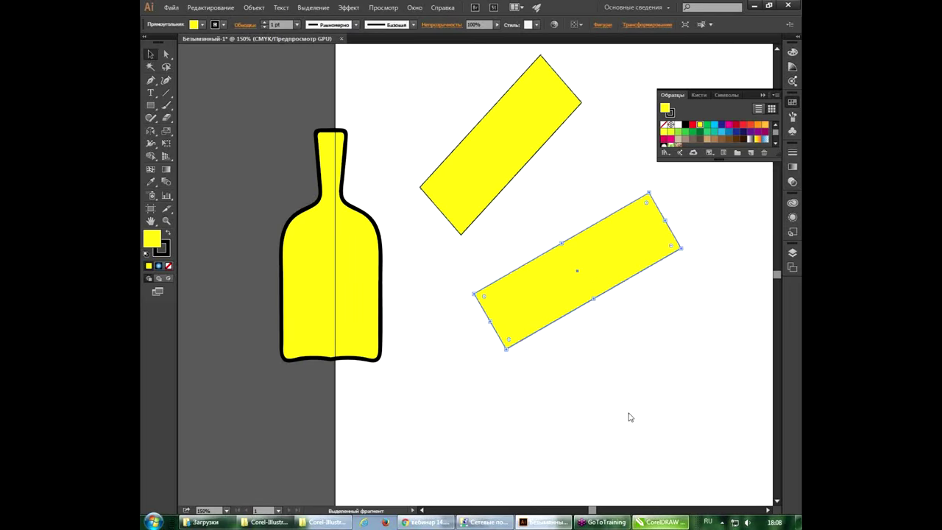
pyautogui.press('Delete')
pyautogui.click(643, 522)
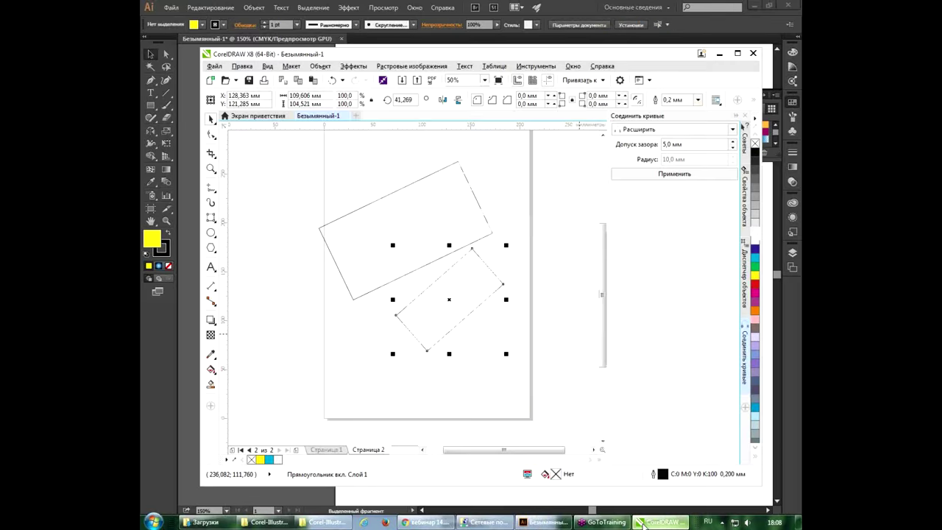
# Step: Delete the small and large tilted rectangles from page 2
pyautogui.press('Delete')
pyautogui.click(449, 250)
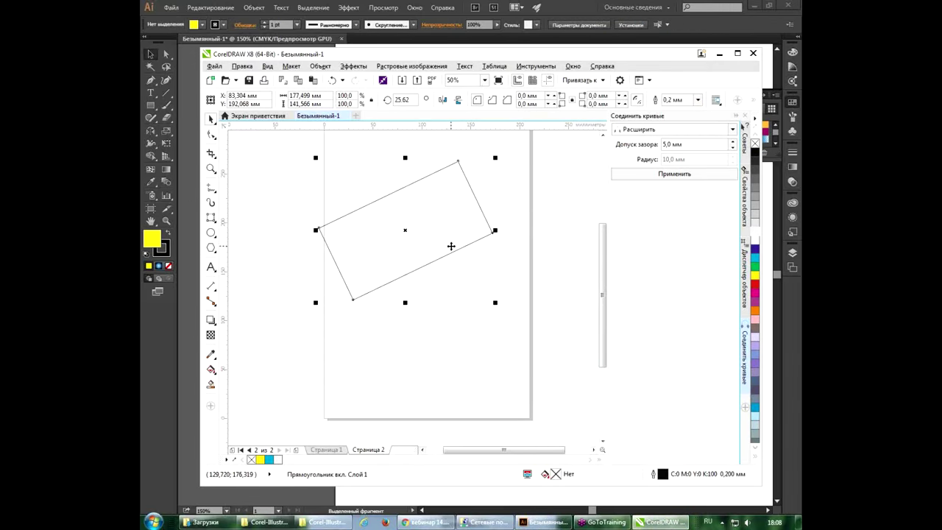
pyautogui.click(211, 154)
pyautogui.click(212, 138)
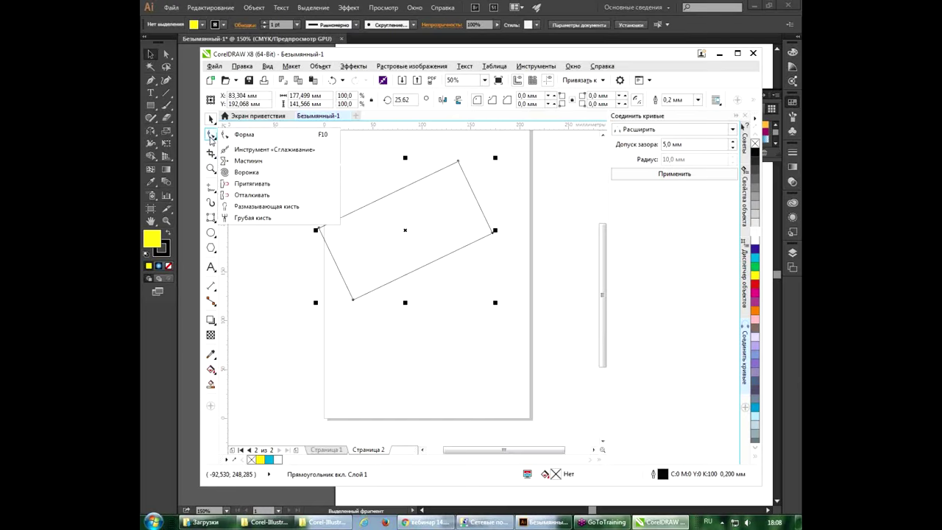
pyautogui.click(212, 120)
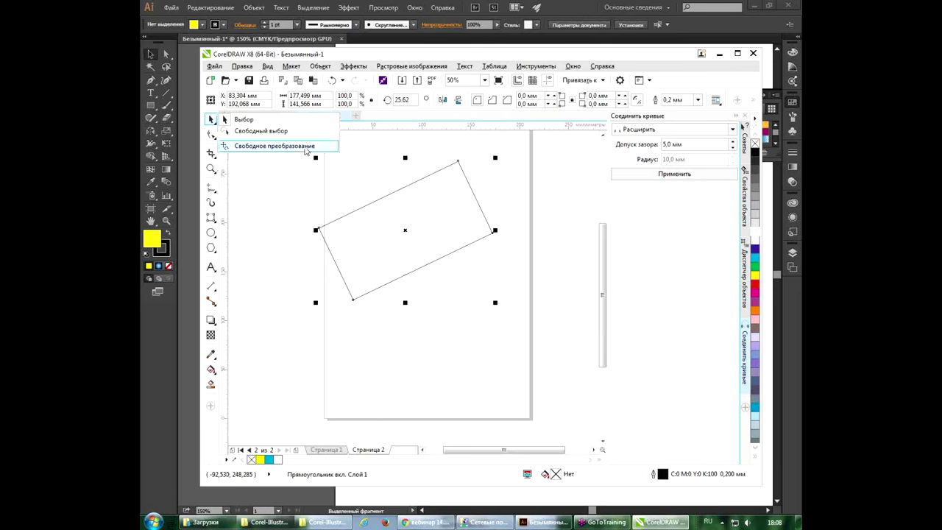
pyautogui.click(258, 191)
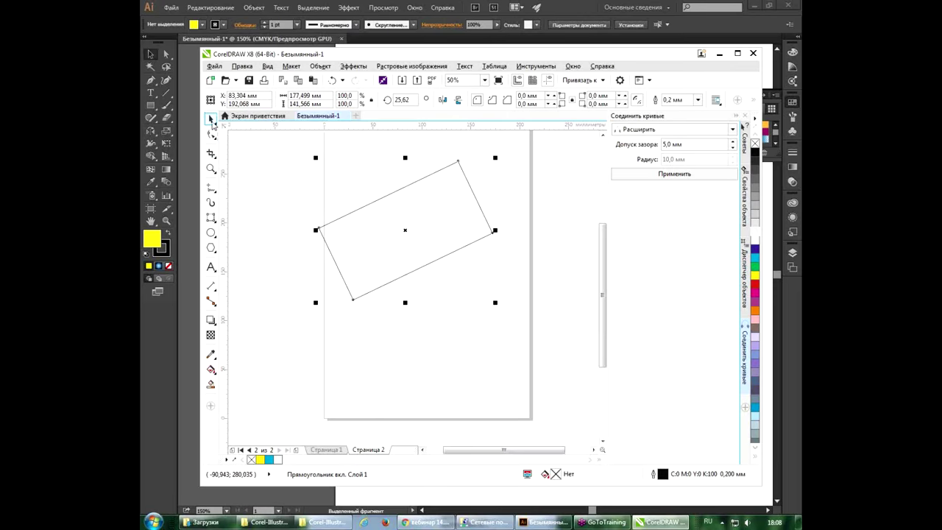
pyautogui.click(427, 258)
pyautogui.press('Delete')
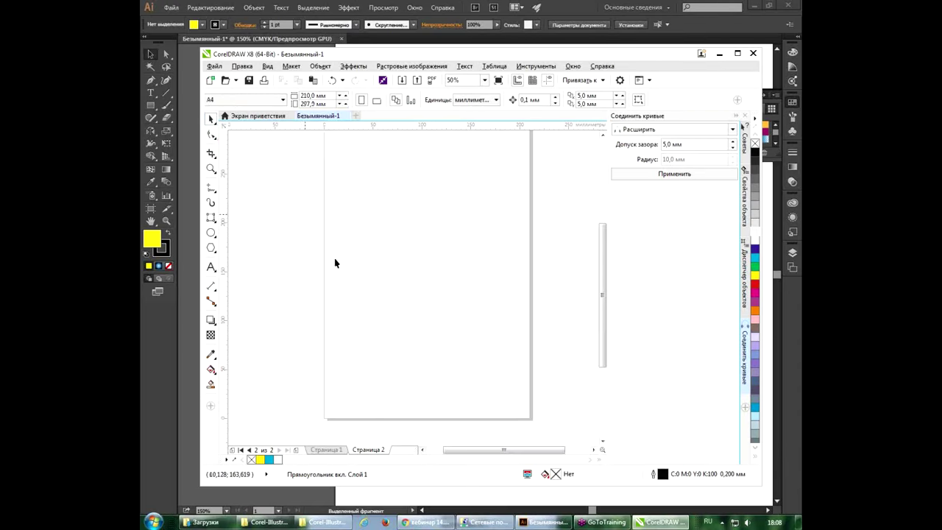
# Step: Draw a wide rectangle and tilt it about 21° with Free Transform, discarding stretch attempts
pyautogui.click(213, 219)
pyautogui.click(242, 213)
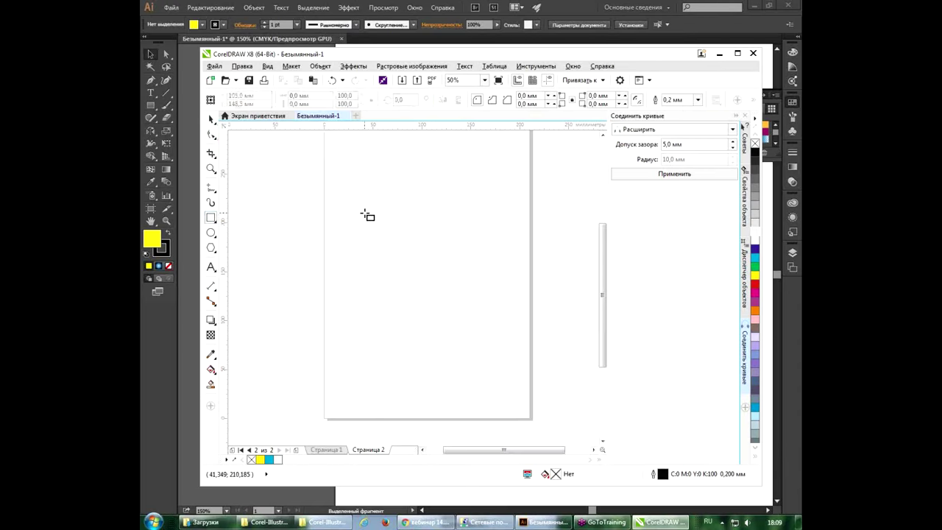
pyautogui.moveTo(361, 210); pyautogui.dragTo(519, 253)
pyautogui.click(214, 122)
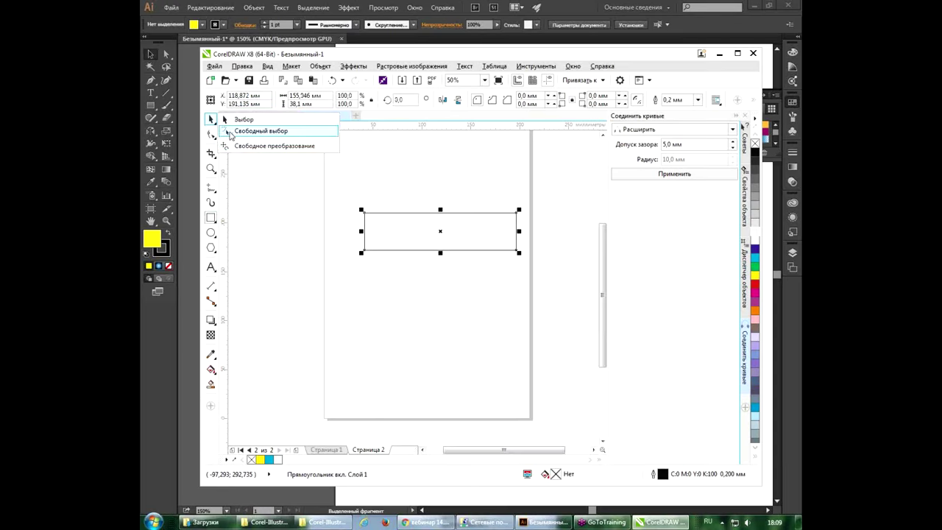
pyautogui.click(235, 146)
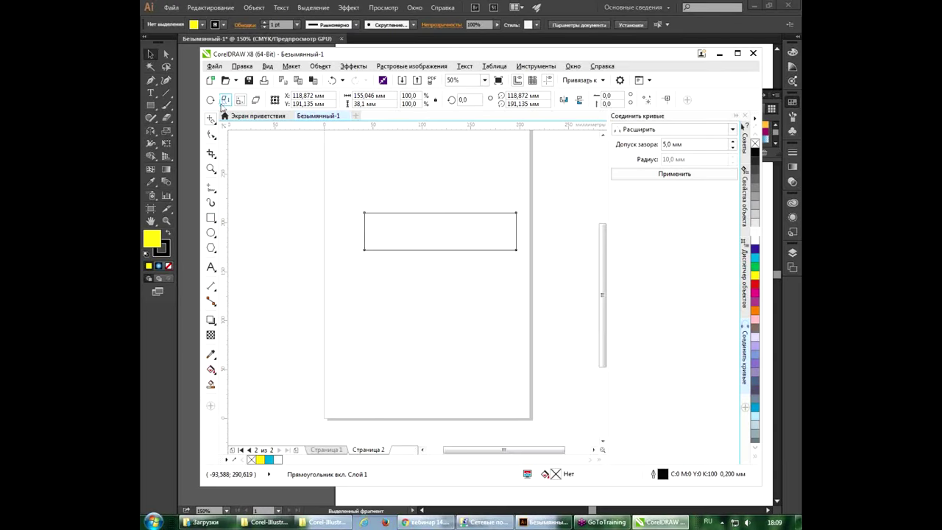
pyautogui.moveTo(348, 214); pyautogui.dragTo(488, 189)
pyautogui.press('Escape')
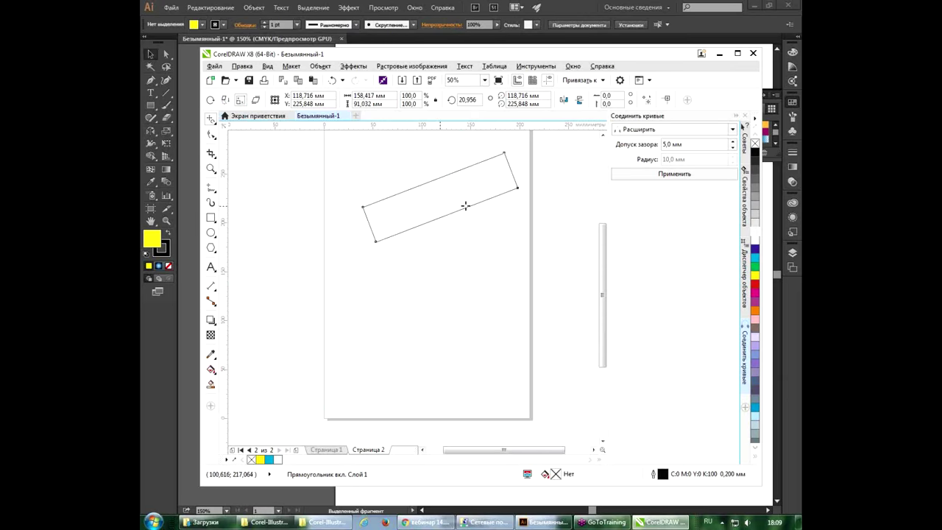
pyautogui.moveTo(512, 172); pyautogui.dragTo(534, 167)
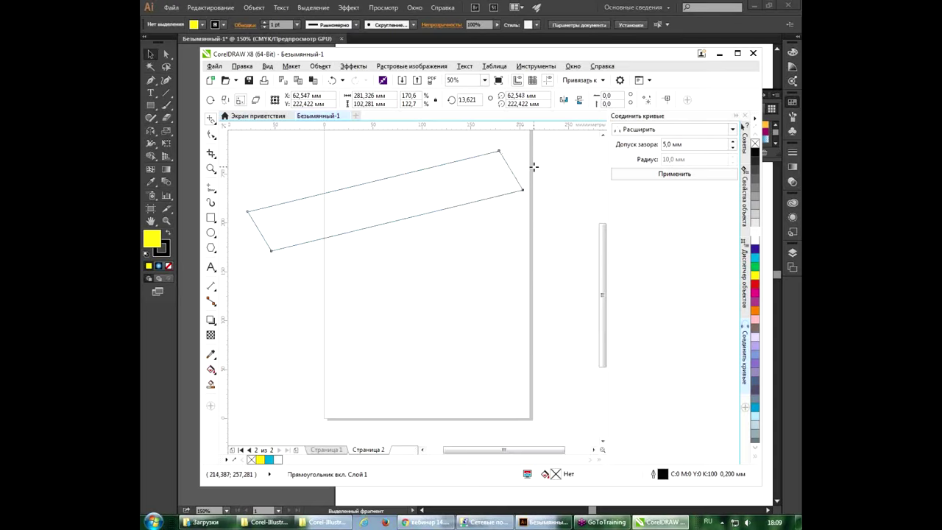
pyautogui.hotkey('ctrl', 'z')
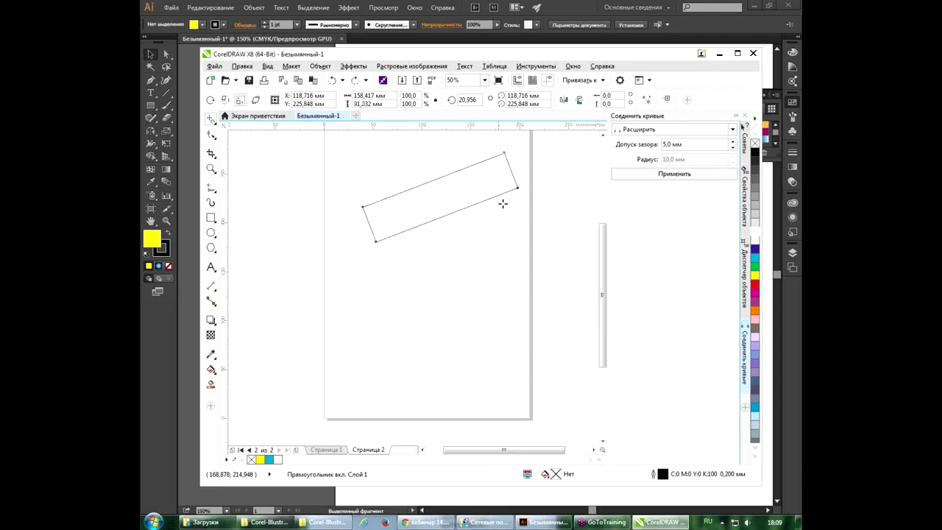
pyautogui.moveTo(520, 184); pyautogui.dragTo(424, 199)
pyautogui.moveTo(375, 240)
pyautogui.mouseDown()
pyautogui.moveTo(364, 277)
pyautogui.moveTo(391, 236)
pyautogui.moveTo(384, 242)
pyautogui.mouseUp()
pyautogui.press('Escape')
# Step: Place a 21° transformed copy of the rectangle below and right of the original
pyautogui.click(448, 242)
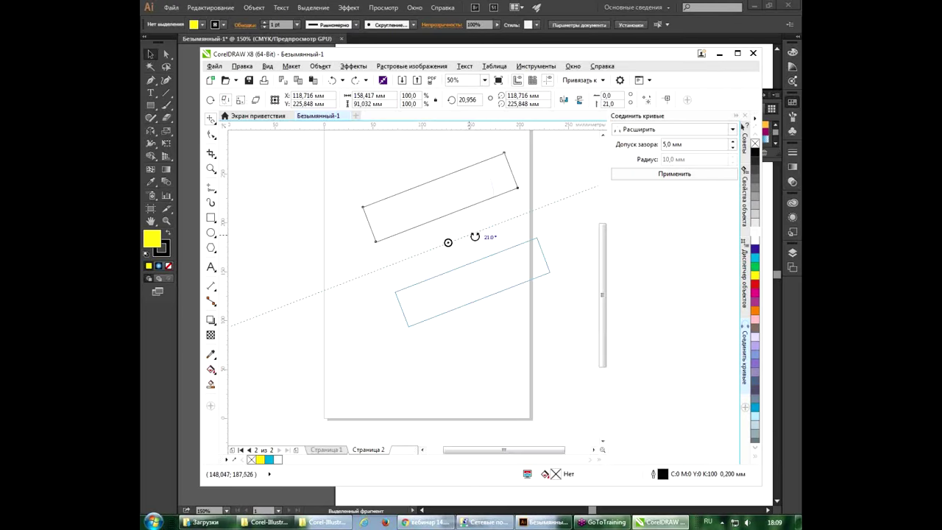
pyautogui.click(476, 235)
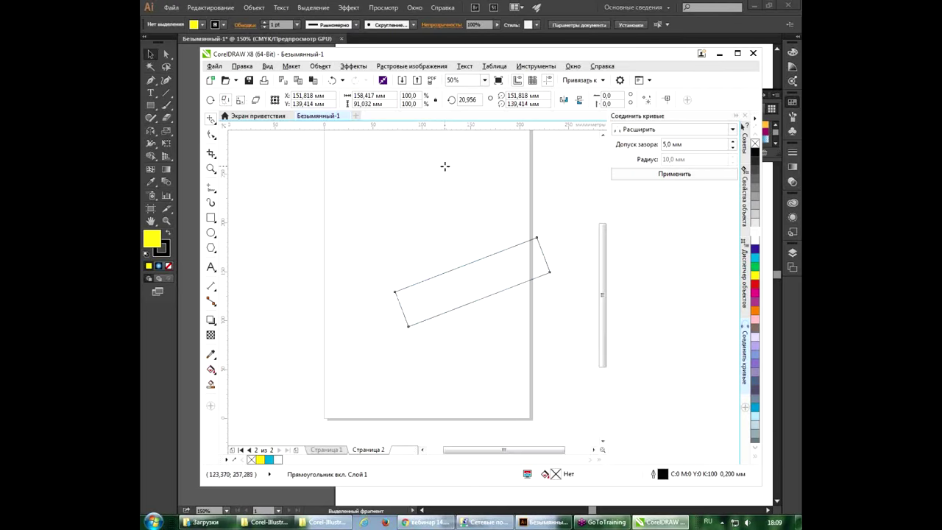
pyautogui.hotkey('ctrl', 'z')
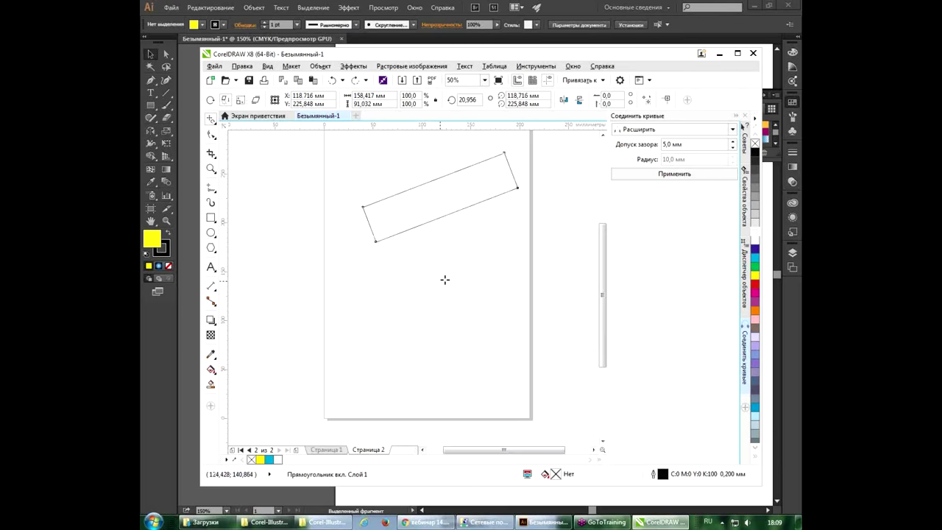
pyautogui.click(444, 278)
pyautogui.click(477, 267)
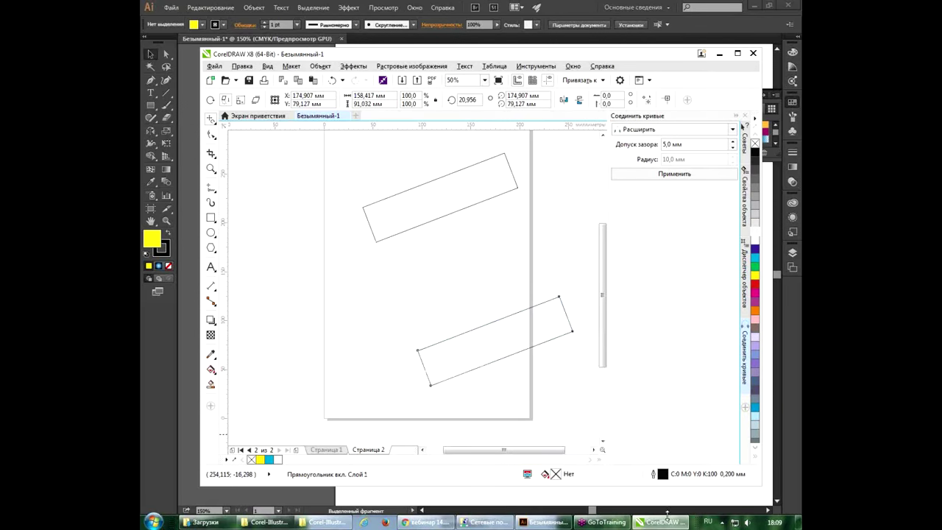
# Step: Move the yellow rectangle down-left, mirror it with the Reflect tool, and delete the extra copy
pyautogui.click(545, 521)
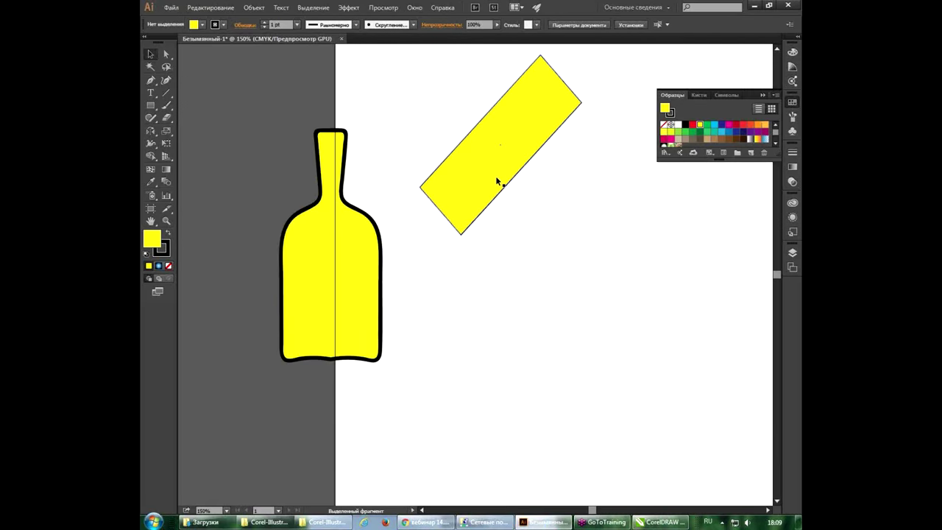
pyautogui.moveTo(496, 183); pyautogui.dragTo(486, 207)
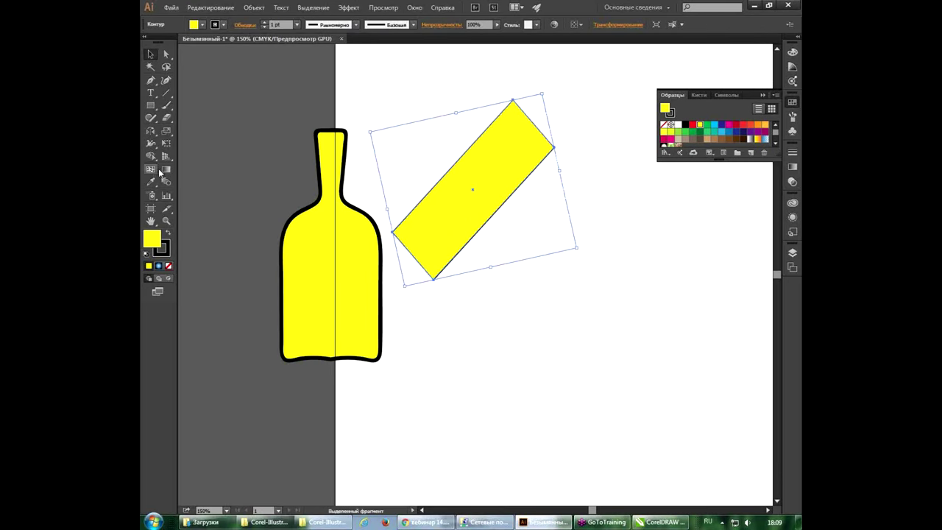
pyautogui.click(151, 132)
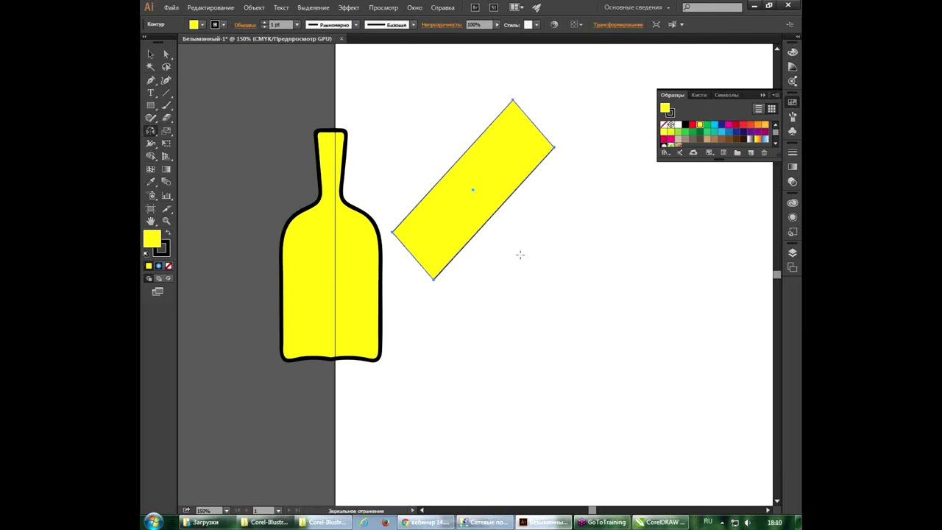
pyautogui.moveTo(519, 253); pyautogui.dragTo(534, 248)
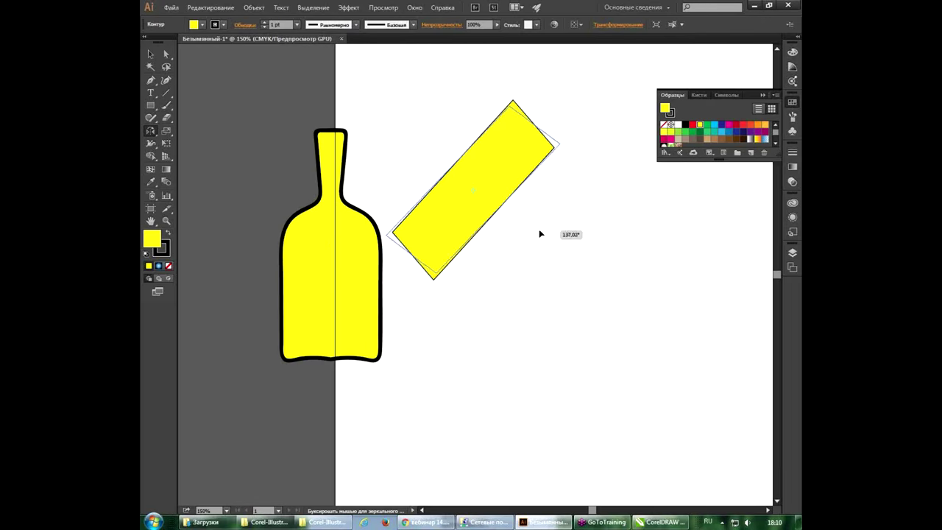
pyautogui.moveTo(535, 248); pyautogui.dragTo(539, 229)
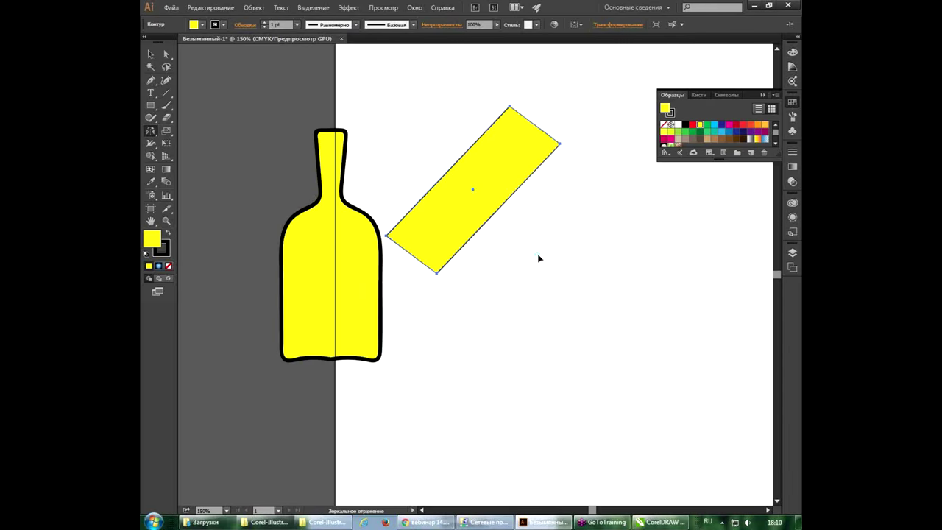
pyautogui.moveTo(473, 192)
pyautogui.mouseDown()
pyautogui.moveTo(584, 305)
pyautogui.moveTo(597, 301)
pyautogui.mouseUp()
pyautogui.press('Delete')
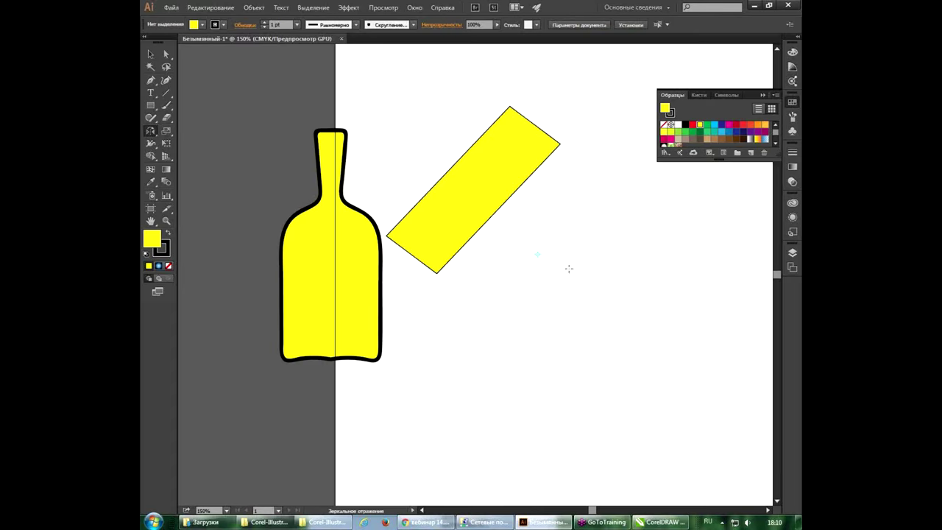
# Step: Make a reflected copy of the rectangle across a 49° axis
pyautogui.keyDown('alt'); pyautogui.click(536, 253); pyautogui.keyUp('alt')
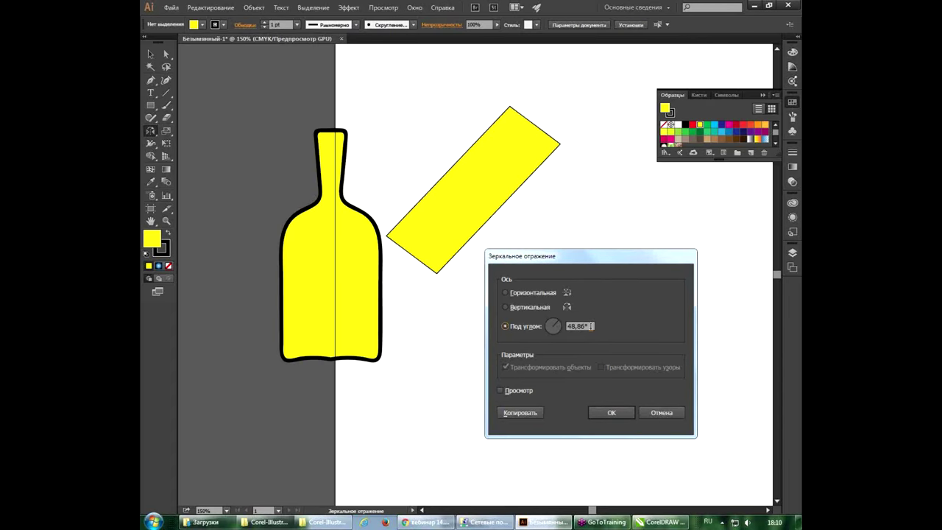
pyautogui.click(581, 326)
pyautogui.write('49')
pyautogui.click(527, 414)
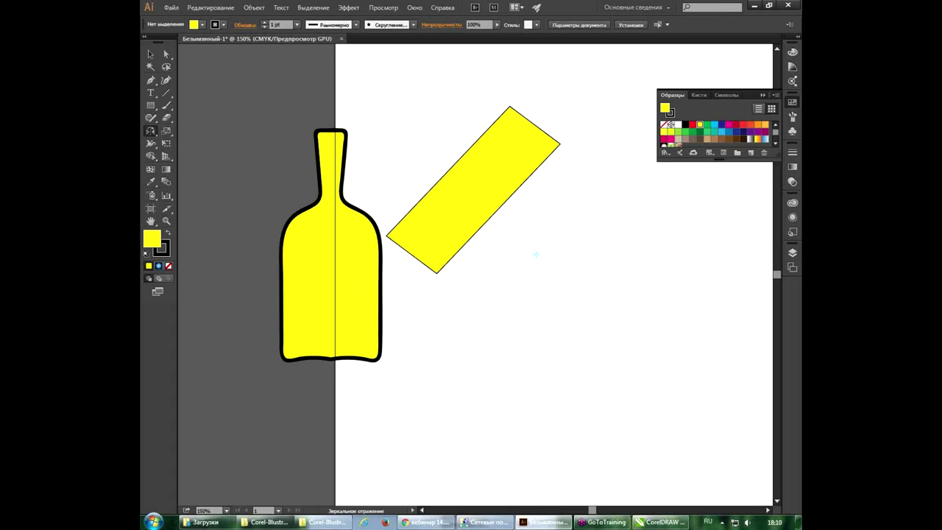
# Step: Reselect the yellow rectangle and create another reflected copy using Preview
pyautogui.click(151, 54)
pyautogui.click(515, 180)
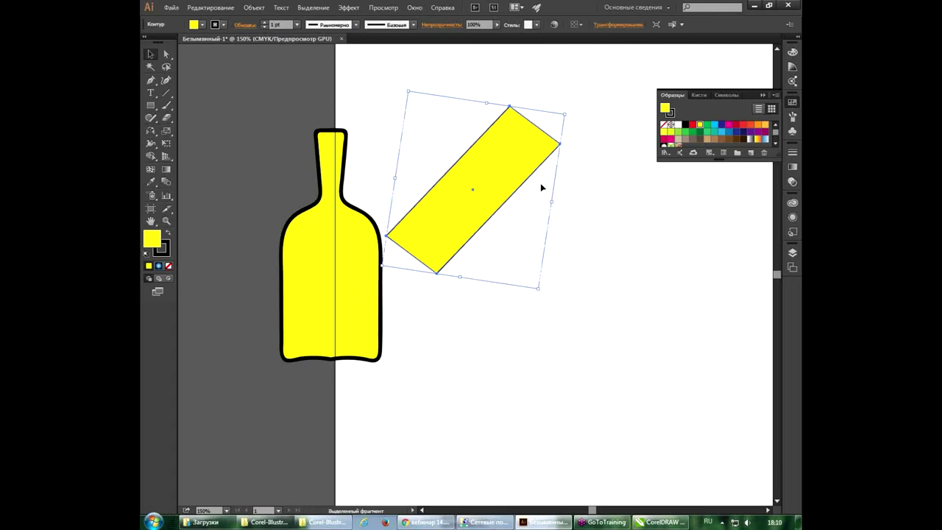
pyautogui.click(151, 134)
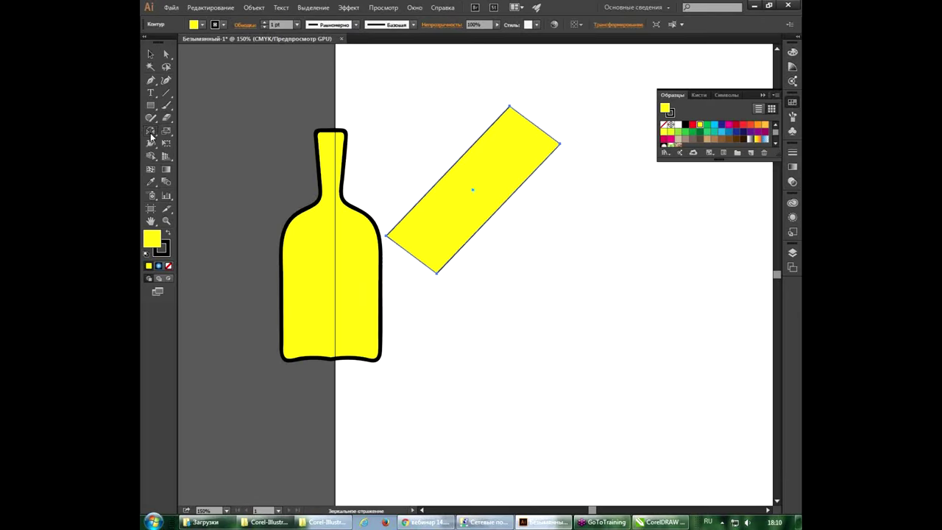
pyautogui.keyDown('alt'); pyautogui.click(537, 254); pyautogui.keyUp('alt')
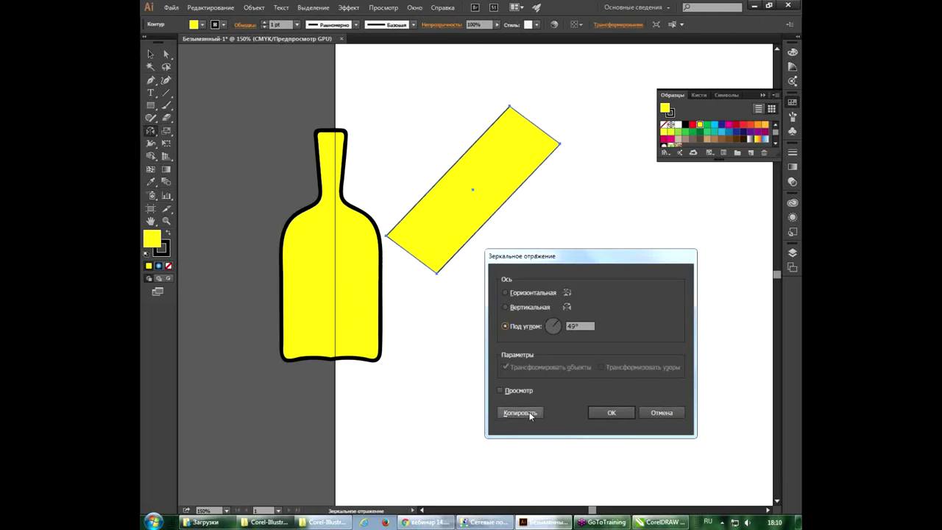
pyautogui.click(523, 391)
pyautogui.click(523, 391)
pyautogui.click(521, 413)
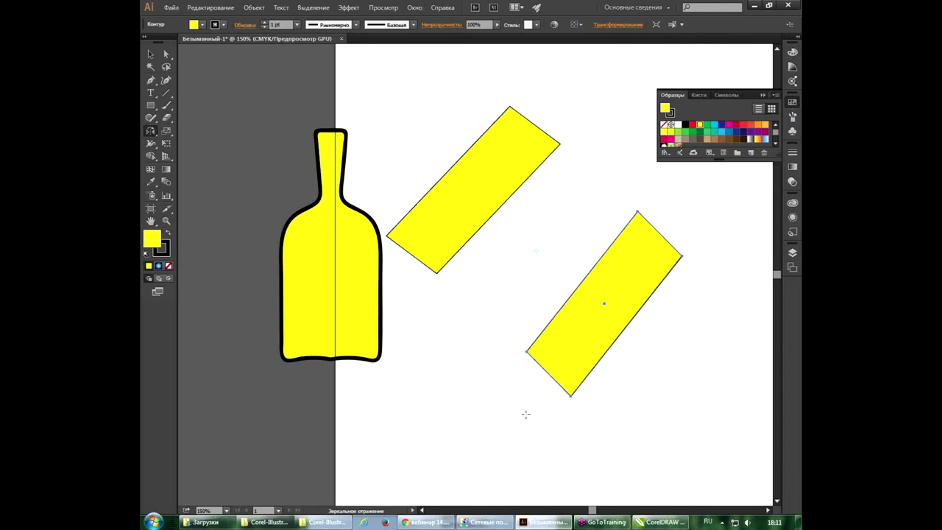
# Step: Select the upper and lower tilted rectangles and delete them
pyautogui.press('v')
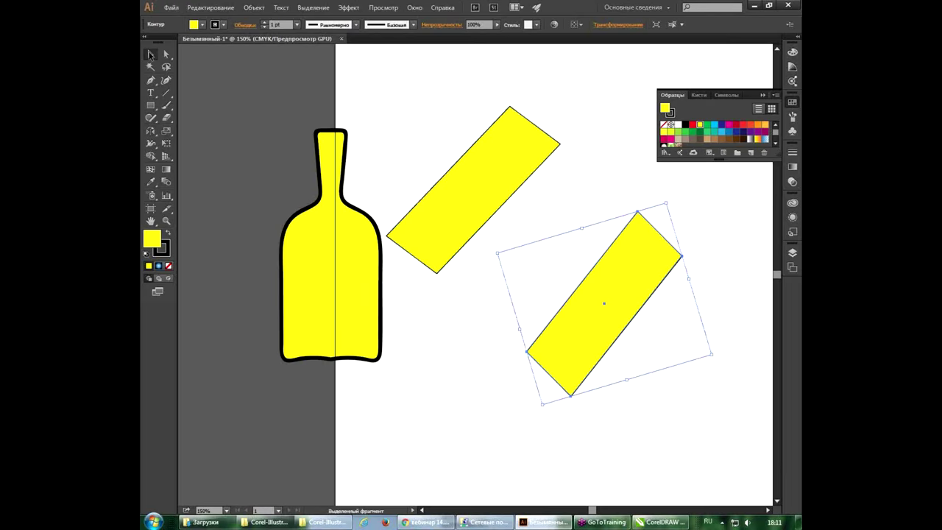
pyautogui.click(508, 202)
pyautogui.click(610, 282)
pyautogui.click(467, 185)
pyautogui.click(609, 325)
pyautogui.click(484, 199)
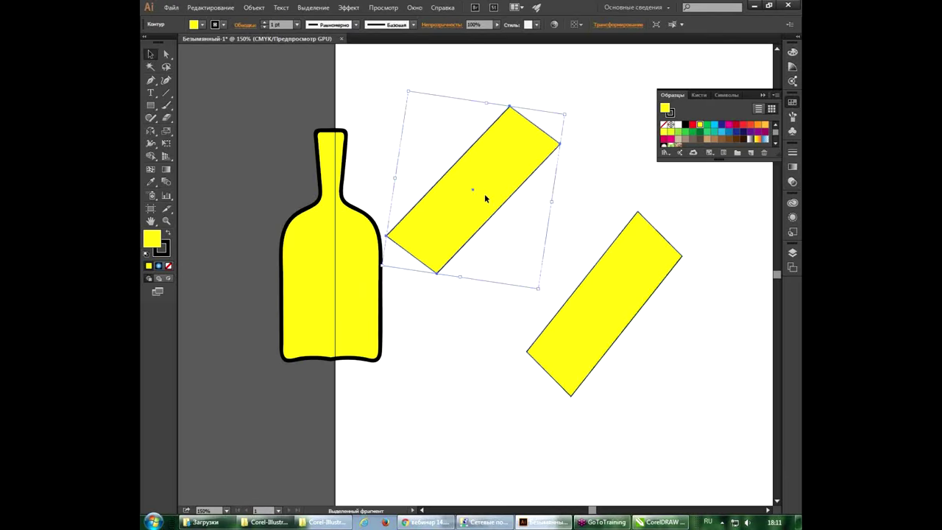
pyautogui.hotkey('ctrl', 'z')
pyautogui.press('Delete')
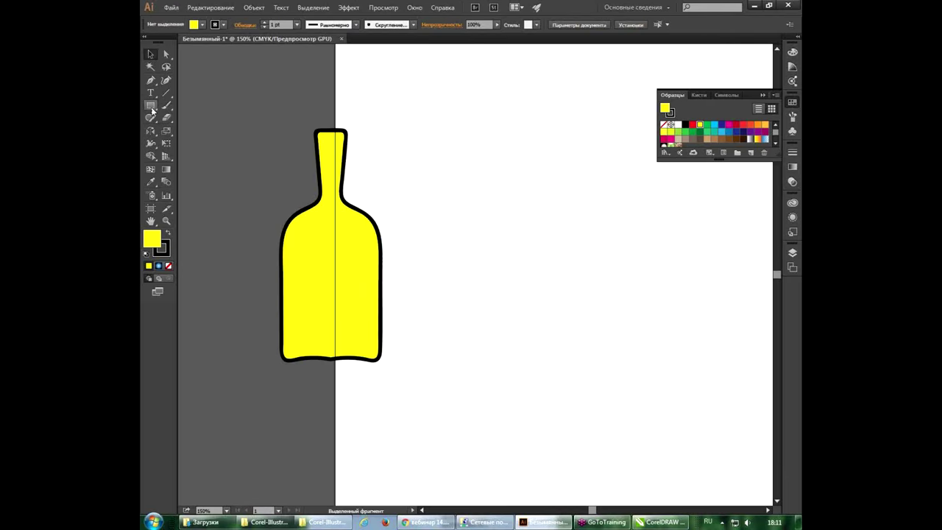
# Step: Draw a yellow rectangle right of the bottle neck and duplicate it twice into a row
pyautogui.click(151, 105)
pyautogui.moveTo(392, 123); pyautogui.dragTo(469, 146)
pyautogui.click(151, 54)
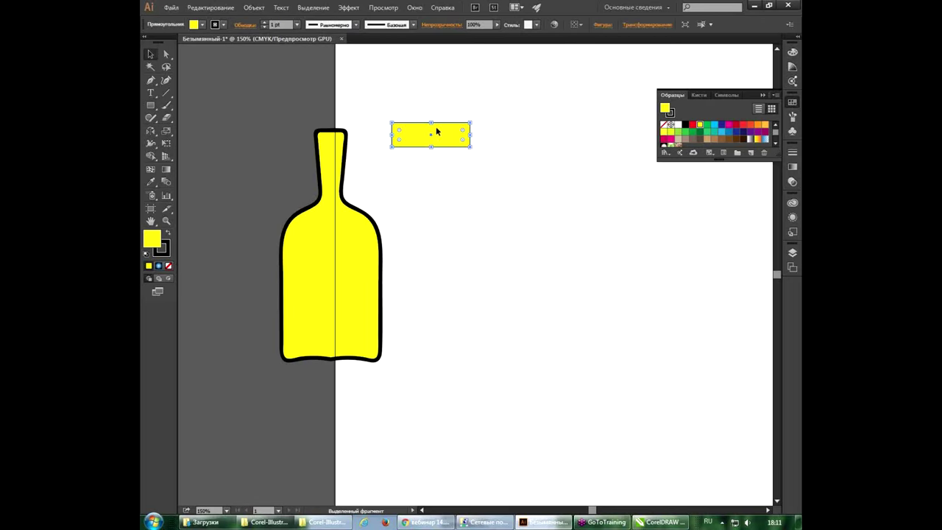
pyautogui.moveTo(415, 131); pyautogui.dragTo(497, 132)
pyautogui.hotkey('ctrl', 'd')
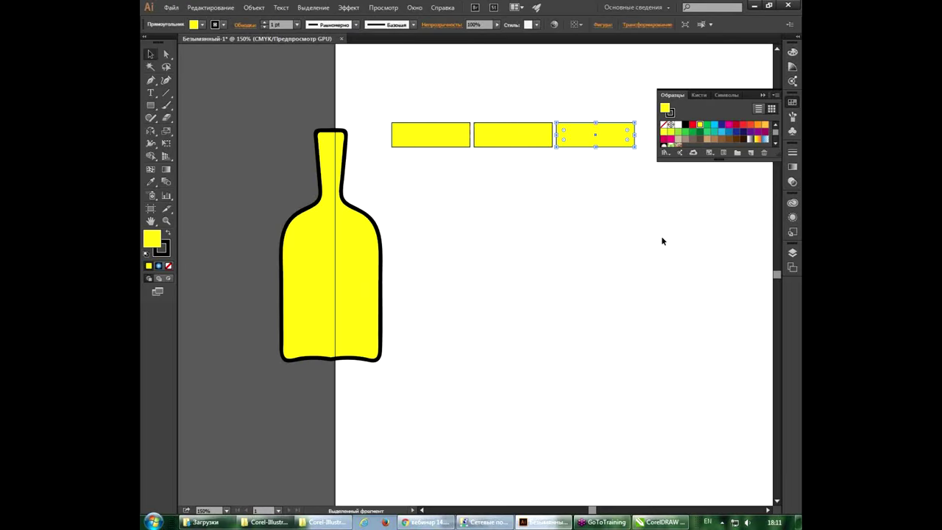
# Step: Select the three rectangles, try stretching them wider, then undo the stretch
pyautogui.moveTo(579, 201); pyautogui.dragTo(540, 221)
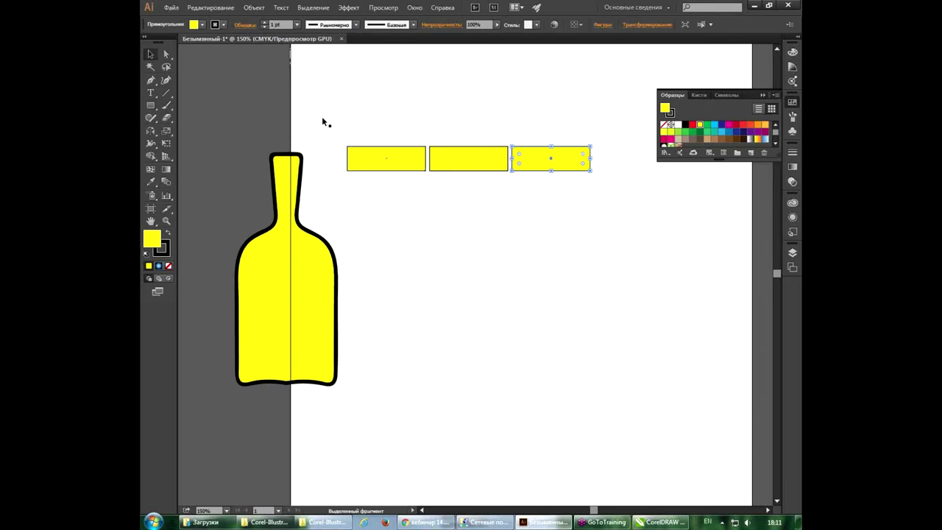
pyautogui.moveTo(338, 137); pyautogui.dragTo(627, 204)
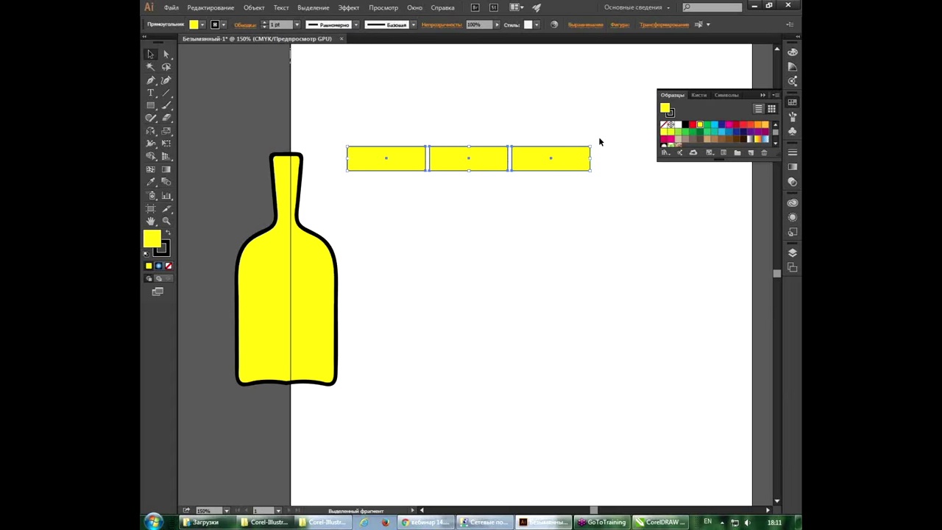
pyautogui.moveTo(590, 158); pyautogui.dragTo(623, 158)
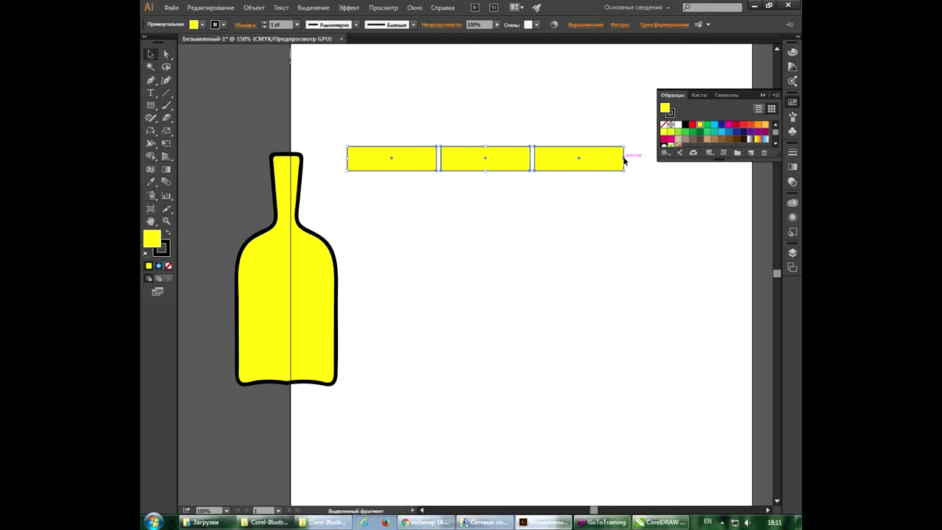
pyautogui.hotkey('ctrl', 'z')
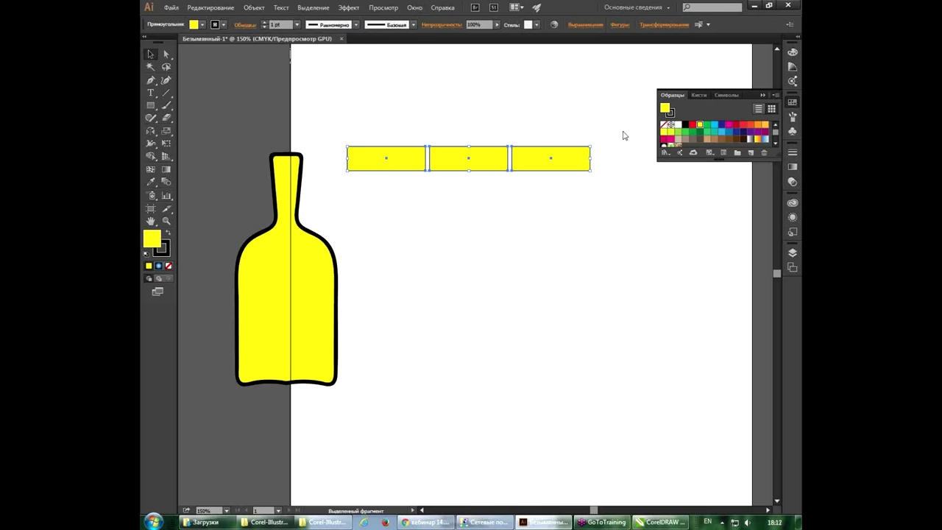
pyautogui.click(412, 8)
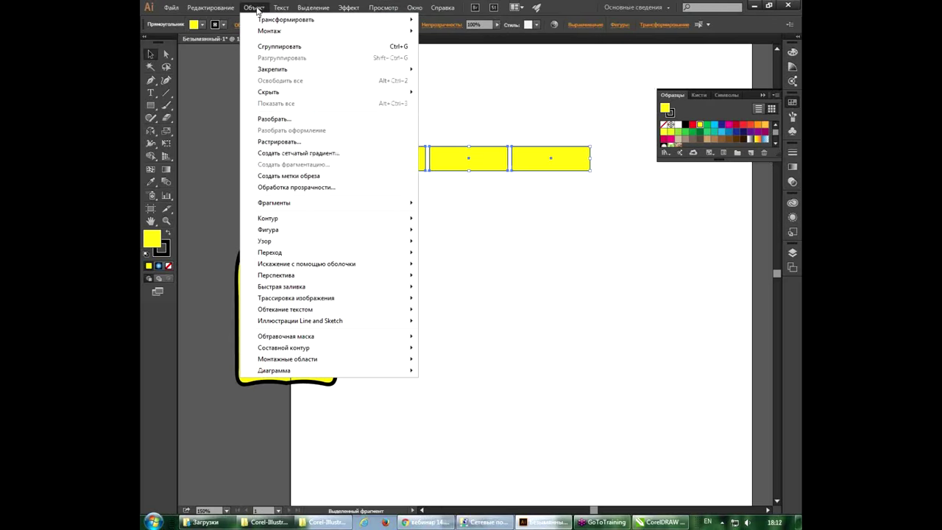
pyautogui.moveTo(269, 31)
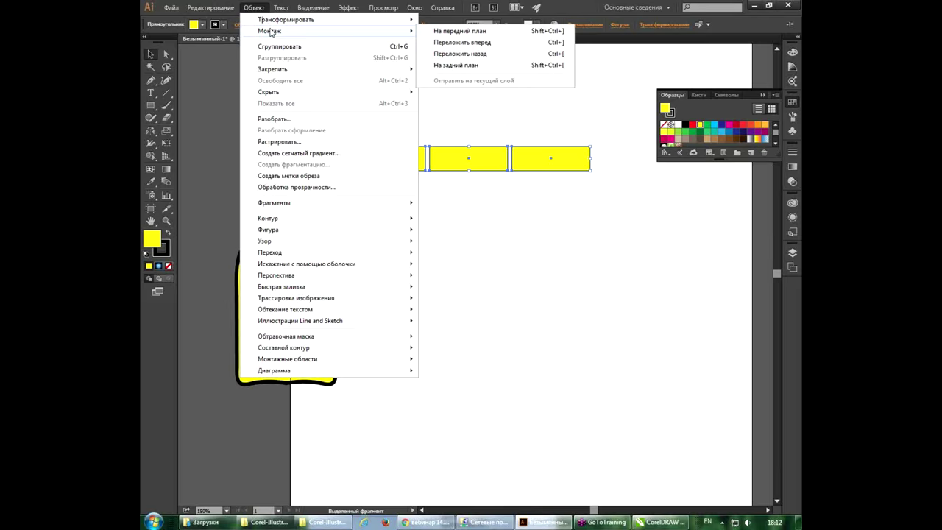
# Step: Bring up the Align panel, move it off the artwork and show its spacing options
pyautogui.click(254, 8)
pyautogui.click(414, 7)
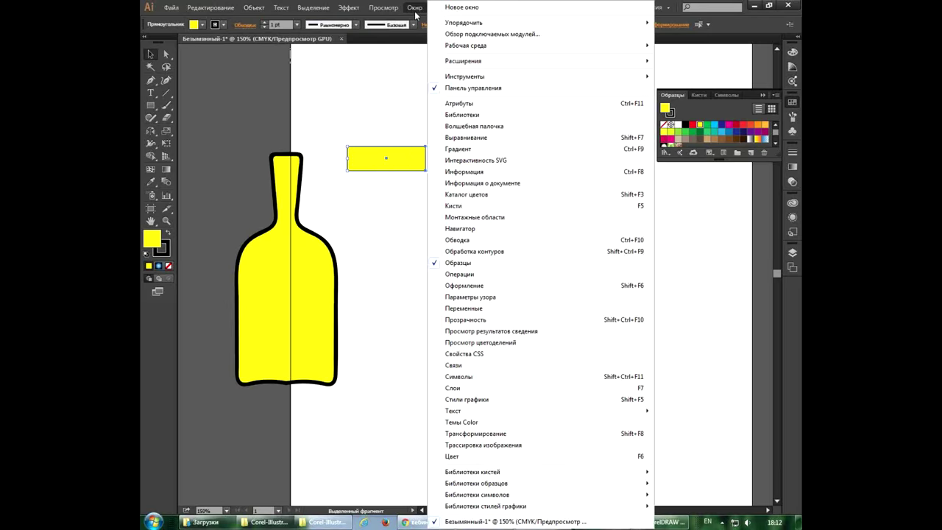
pyautogui.click(478, 137)
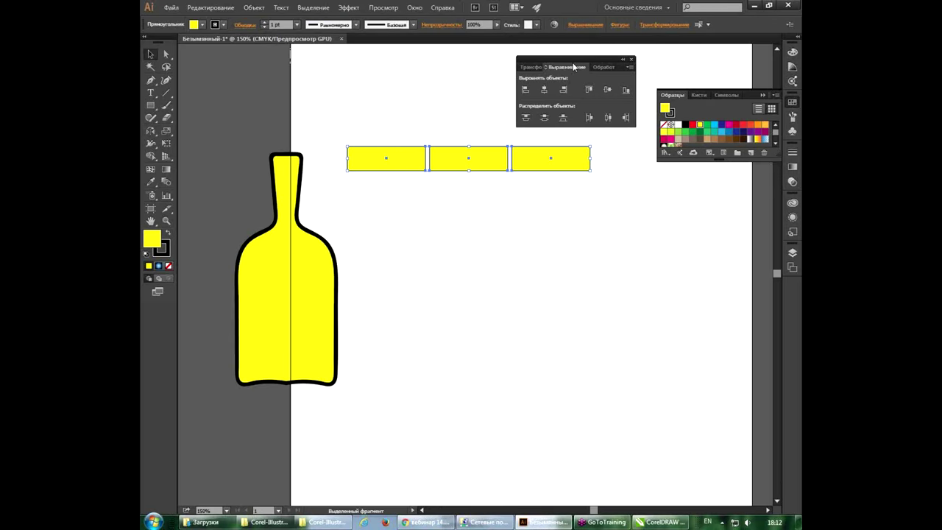
pyautogui.moveTo(576, 67); pyautogui.dragTo(657, 184)
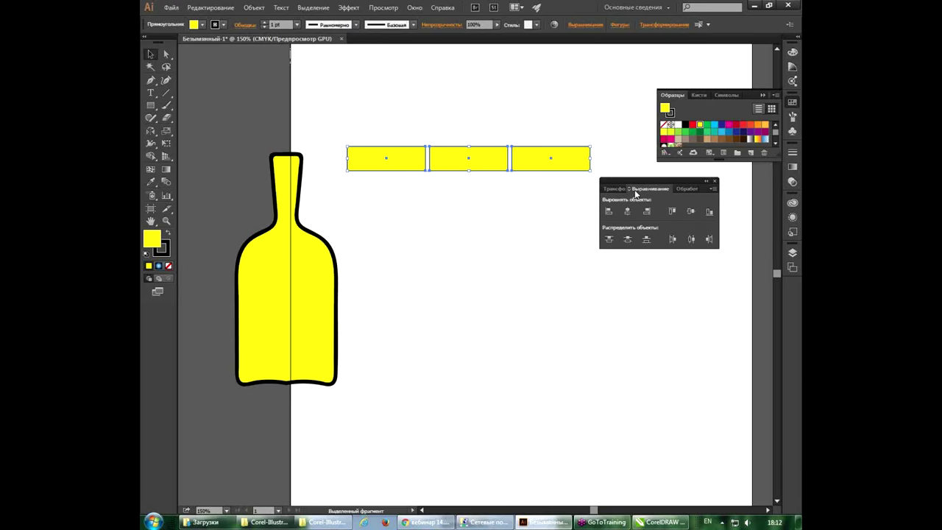
pyautogui.click(629, 189)
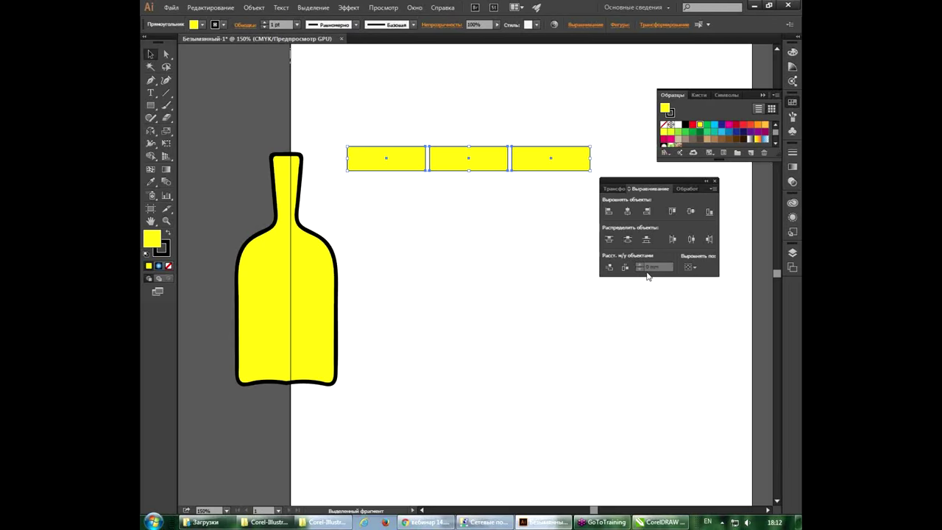
# Step: Distribute the rectangles horizontally 5 mm apart, using the first as key object
pyautogui.click(399, 162)
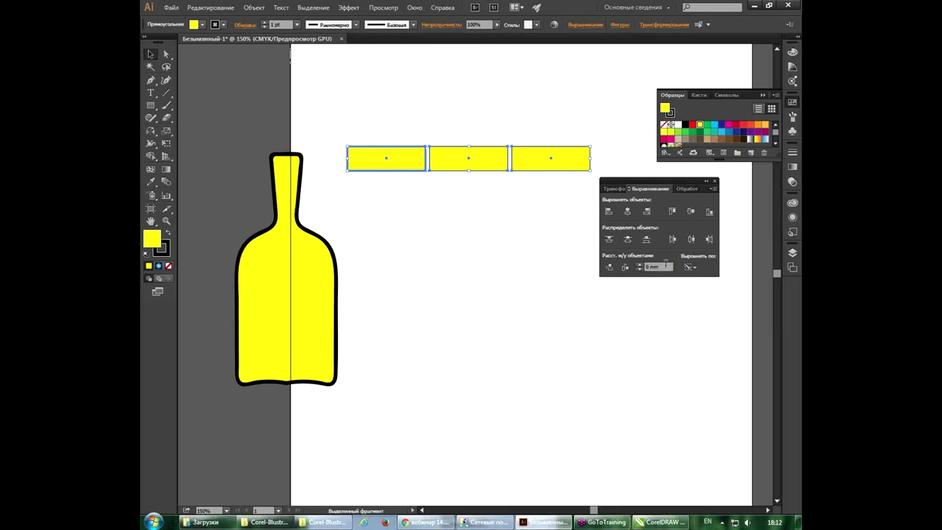
pyautogui.doubleClick(666, 266)
pyautogui.write('5')
pyautogui.click(624, 267)
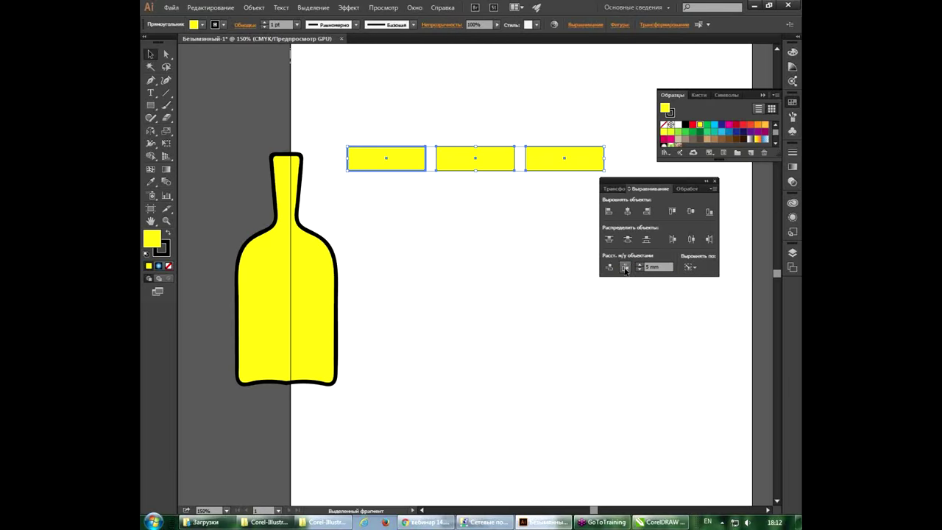
pyautogui.click(664, 522)
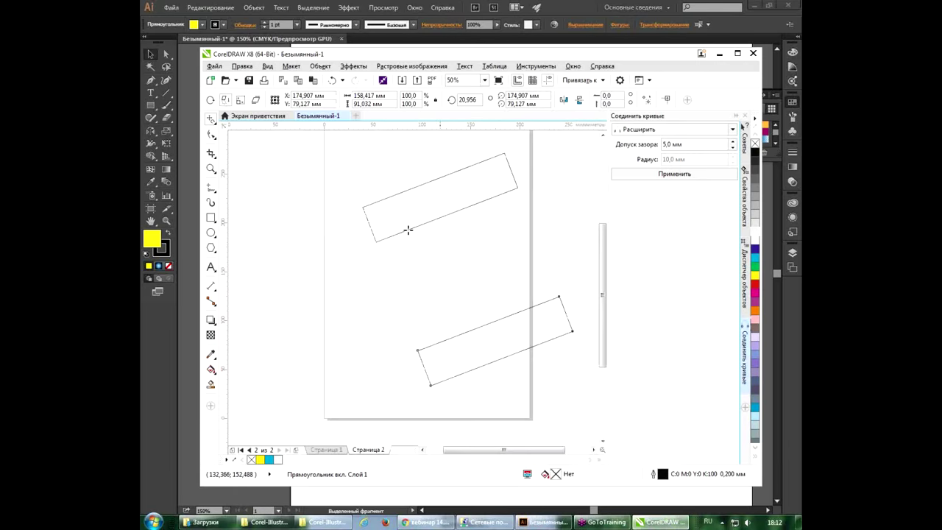
# Step: Delete the upper tilted rectangle and draw three small rectangles in a row near the page top
pyautogui.click(212, 119)
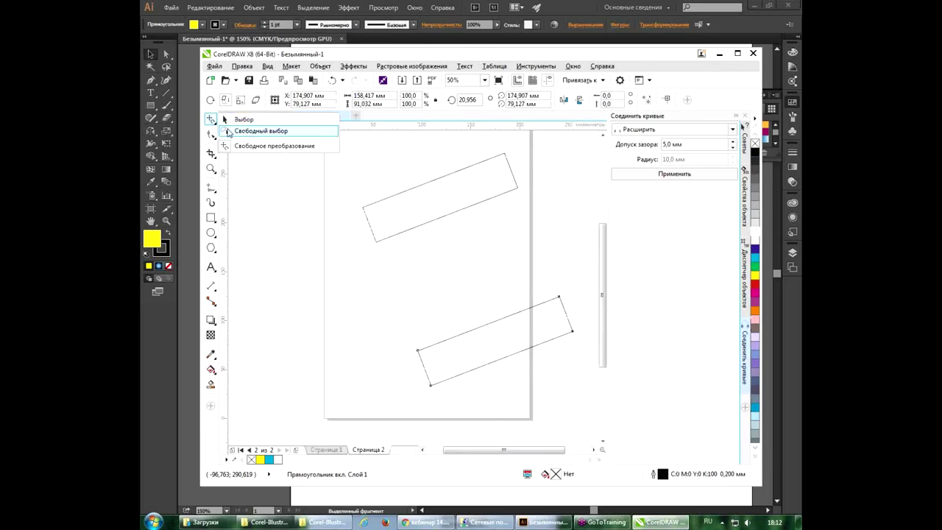
pyautogui.click(459, 227)
pyautogui.press('Delete')
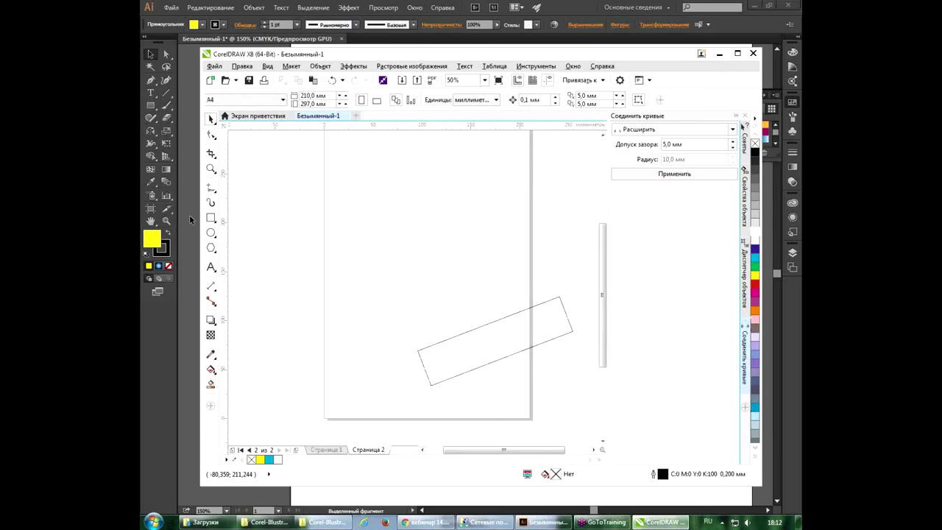
pyautogui.click(211, 218)
pyautogui.moveTo(329, 207)
pyautogui.mouseDown()
pyautogui.moveTo(379, 234)
pyautogui.moveTo(415, 219)
pyautogui.moveTo(515, 226)
pyautogui.mouseUp()
pyautogui.click(212, 120)
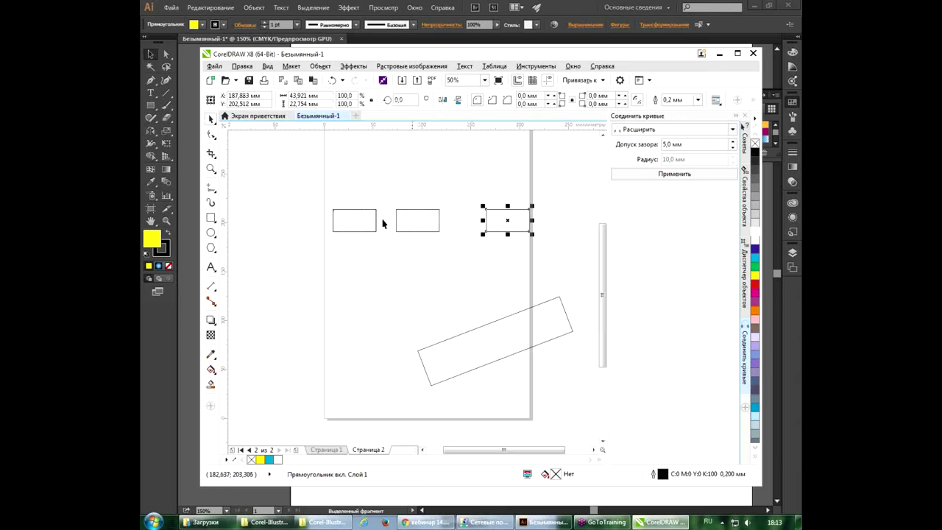
pyautogui.moveTo(319, 202); pyautogui.dragTo(586, 271)
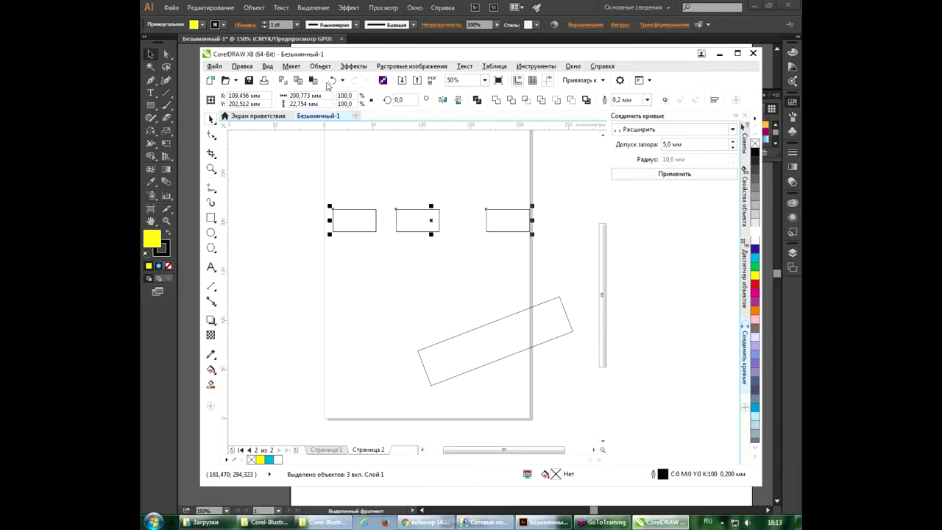
pyautogui.click(320, 66)
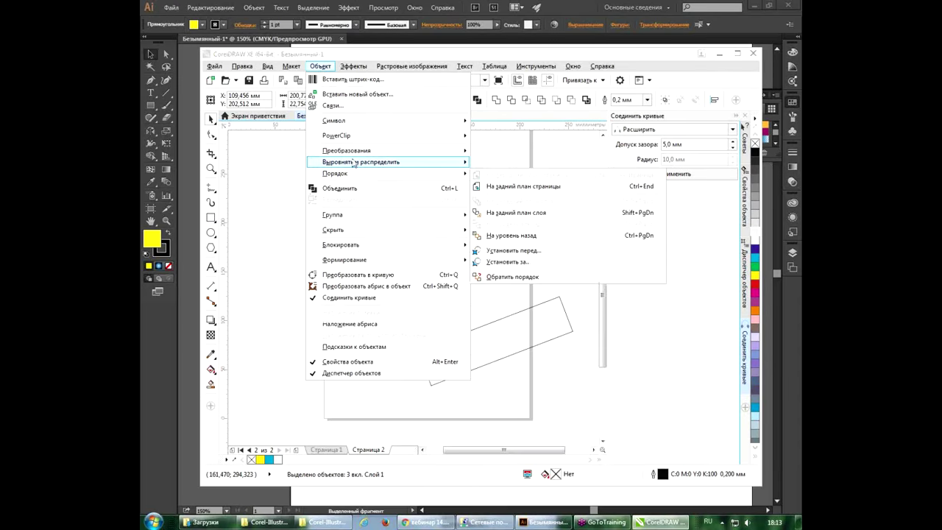
pyautogui.moveTo(361, 162)
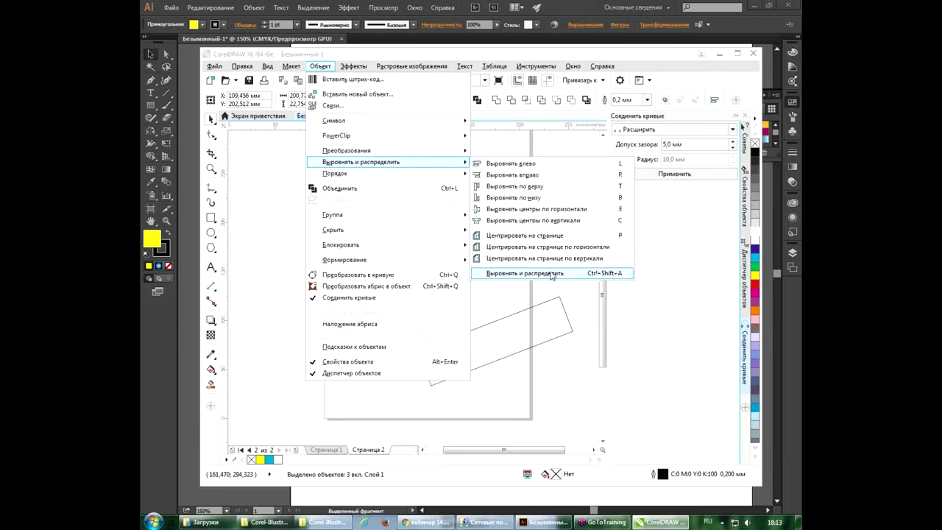
# Step: Apply Distribute Right from the Align and Distribute docker, then select the left and middle rectangles
pyautogui.click(551, 273)
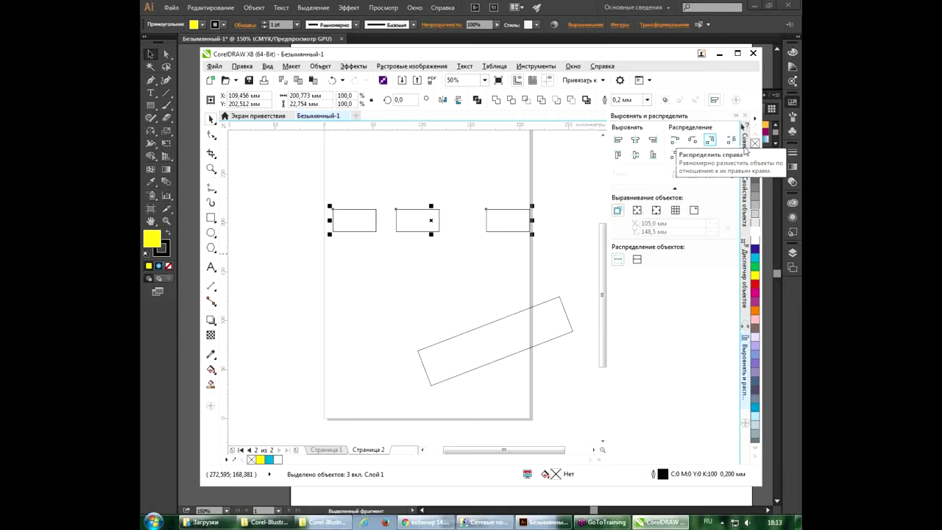
pyautogui.click(732, 140)
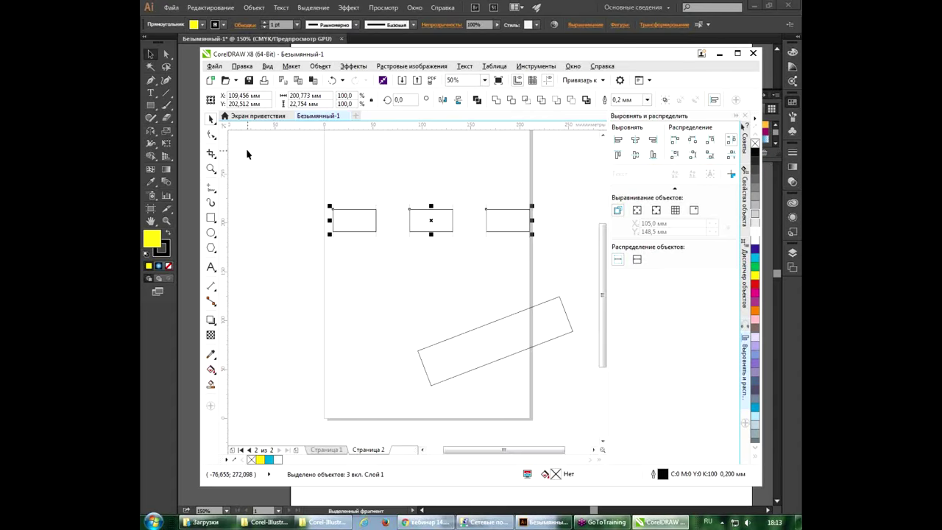
pyautogui.click(398, 244)
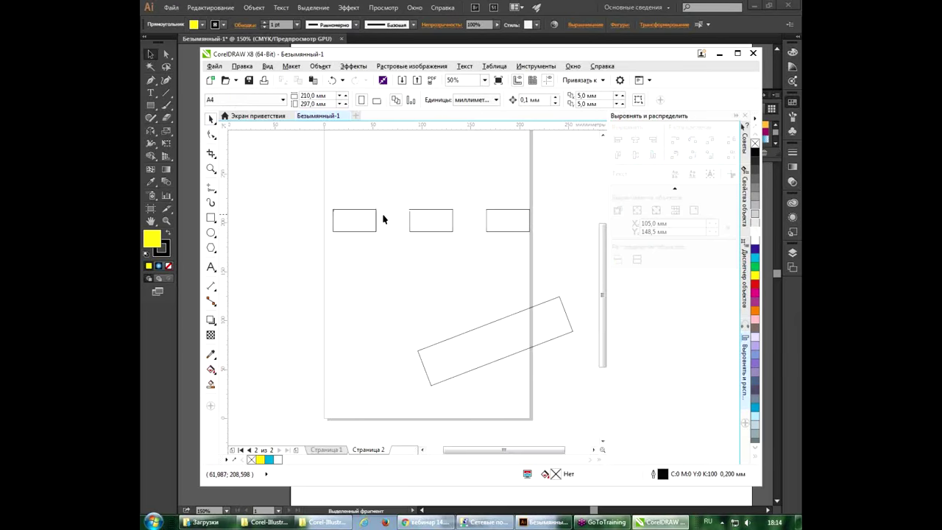
pyautogui.click(376, 220)
pyautogui.click(452, 220)
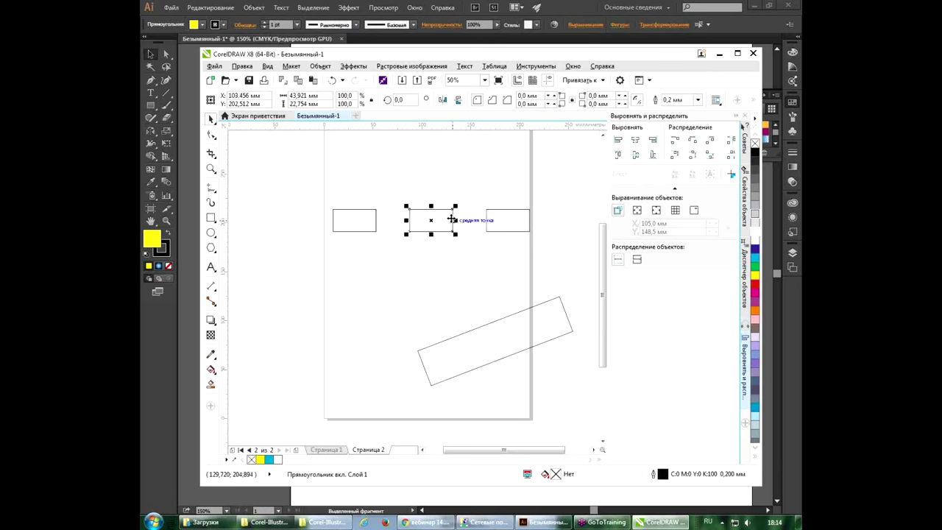
# Step: Drag a corner node of the left rectangle to round it to about 9 mm
pyautogui.click(376, 221)
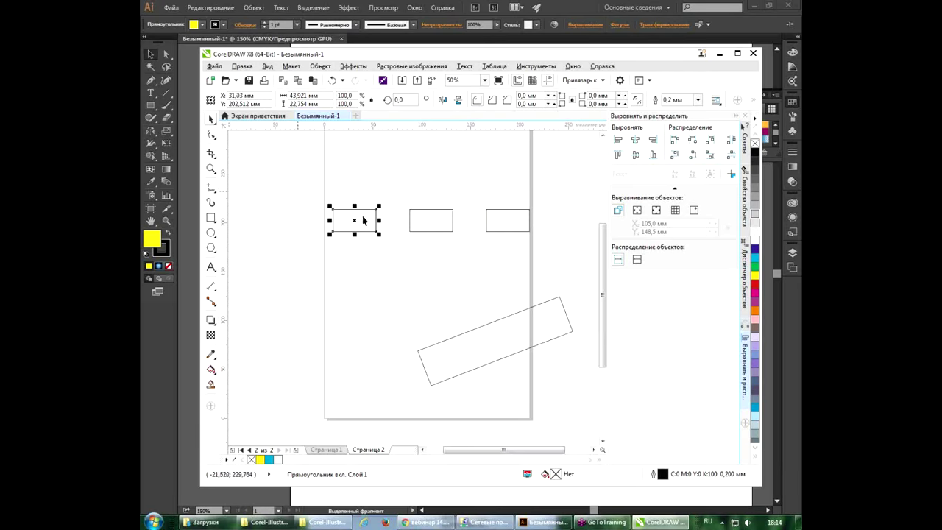
pyautogui.click(212, 136)
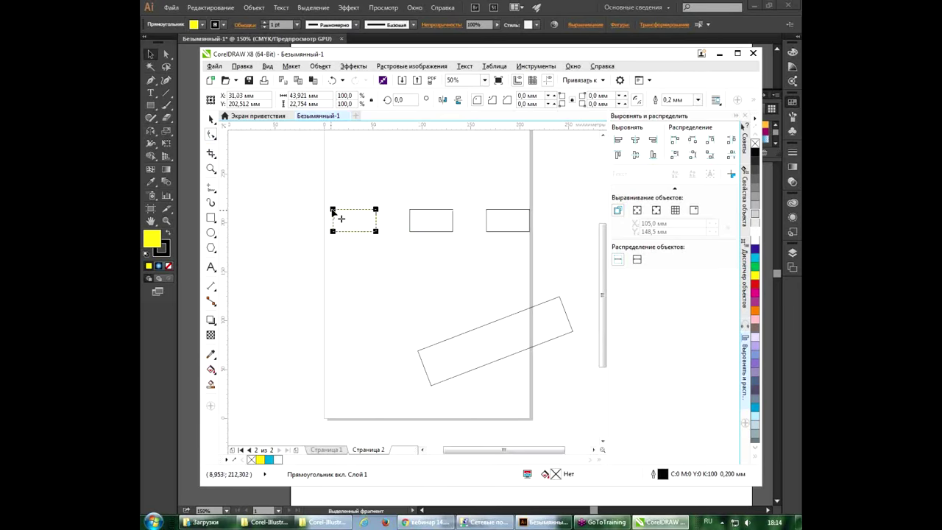
pyautogui.moveTo(333, 209); pyautogui.dragTo(376, 232)
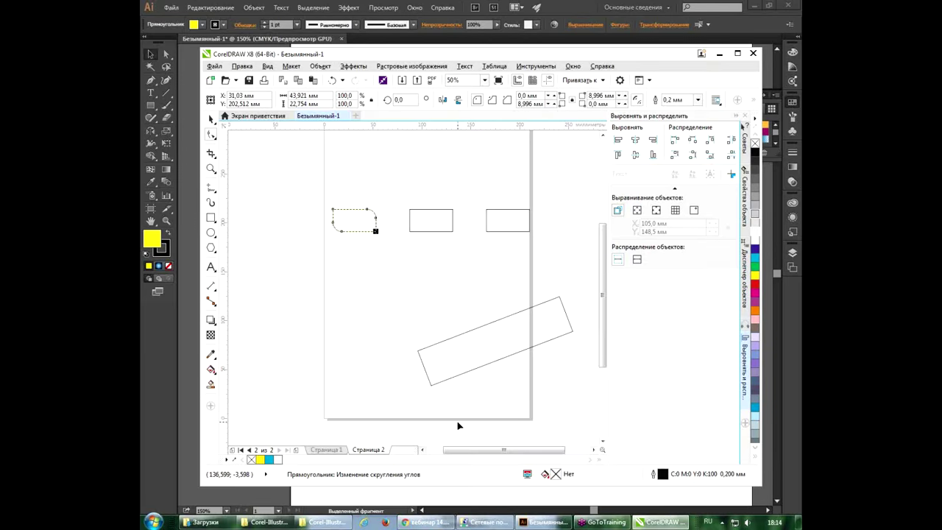
pyautogui.click(531, 522)
# Step: Draw a yellow rectangle below the row and round its corners more strongly
pyautogui.click(151, 105)
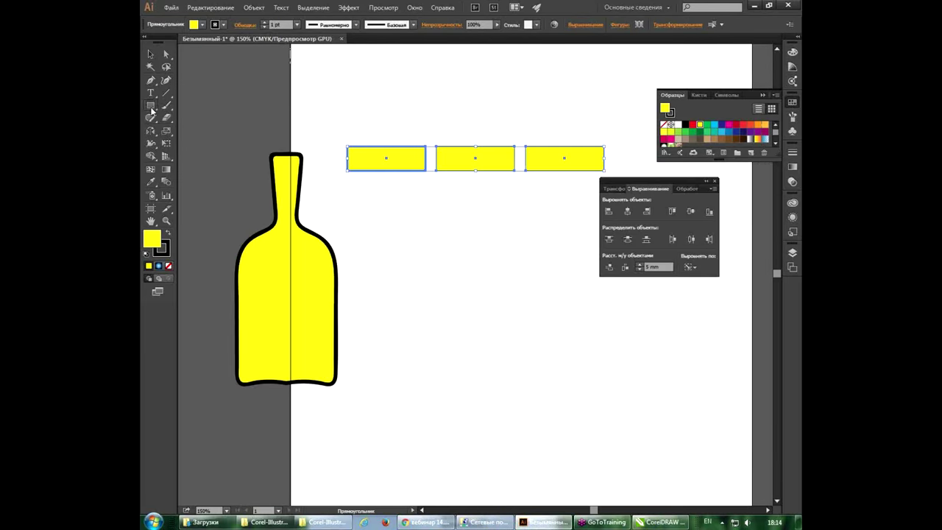
pyautogui.moveTo(395, 270); pyautogui.dragTo(487, 342)
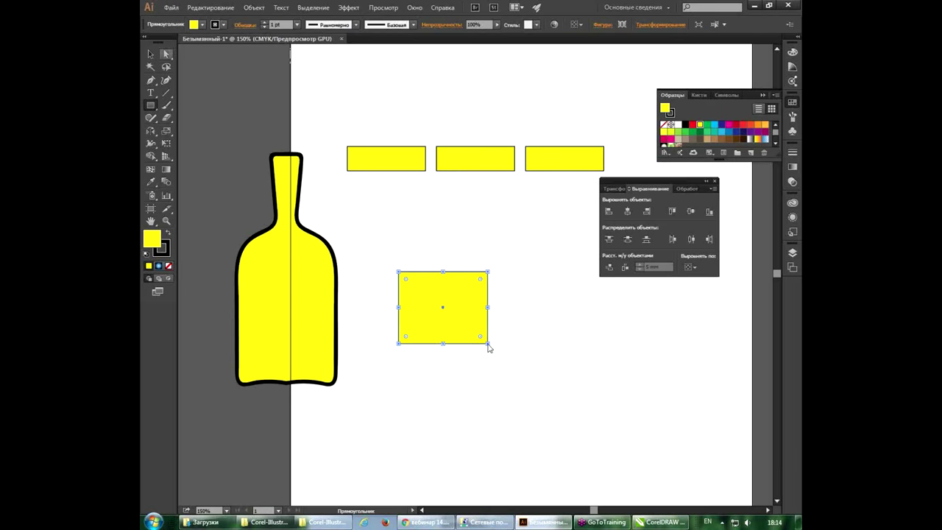
pyautogui.moveTo(405, 280)
pyautogui.mouseDown()
pyautogui.moveTo(434, 294)
pyautogui.moveTo(418, 290)
pyautogui.mouseUp()
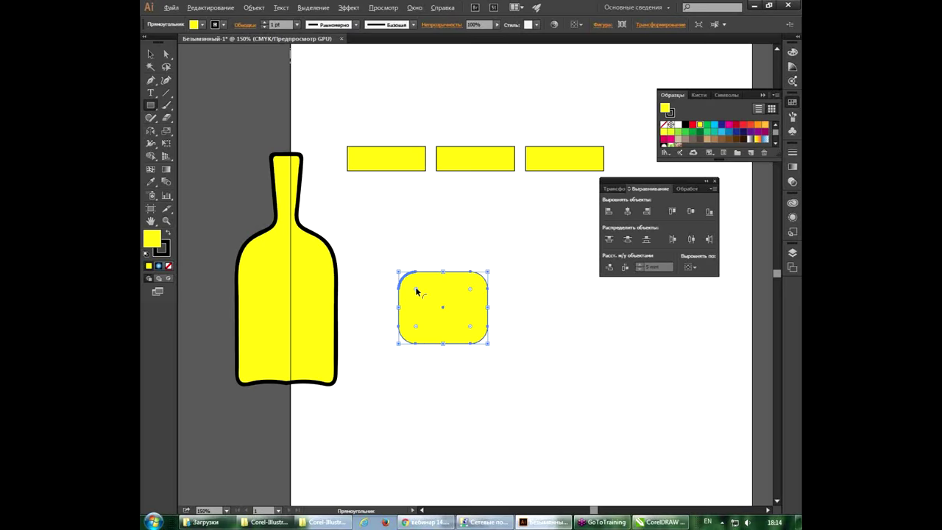
pyautogui.keyDown('alt'); pyautogui.click(416, 292); pyautogui.keyUp('alt')
pyautogui.keyDown('alt'); pyautogui.click(416, 291); pyautogui.keyUp('alt')
pyautogui.moveTo(415, 291); pyautogui.dragTo(427, 300)
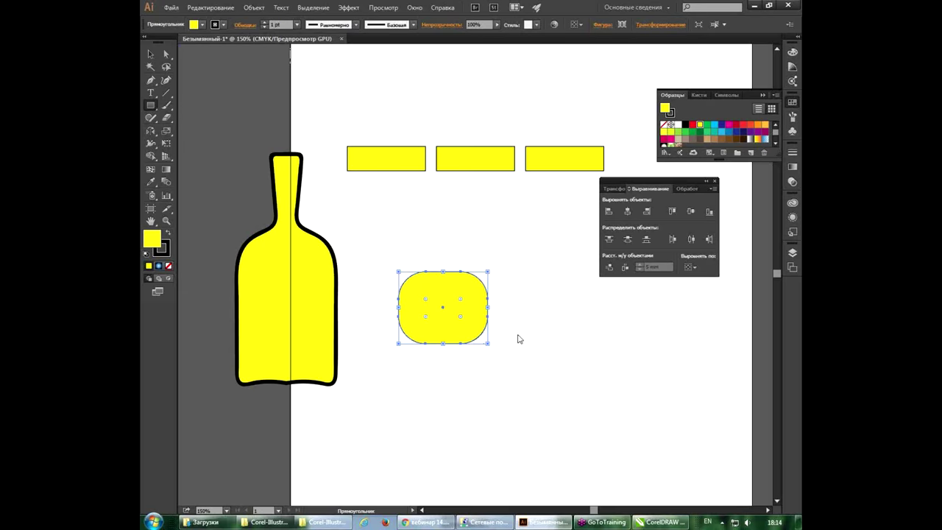
# Step: Stretch the rounded rectangle to the right into a long bar
pyautogui.click(151, 54)
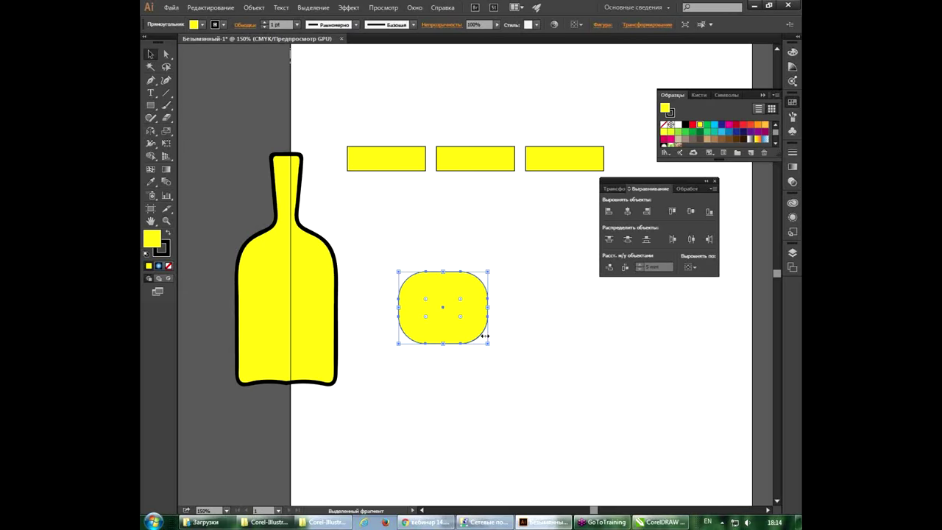
pyautogui.moveTo(488, 307)
pyautogui.mouseDown()
pyautogui.moveTo(592, 310)
pyautogui.moveTo(498, 315)
pyautogui.moveTo(565, 310)
pyautogui.mouseUp()
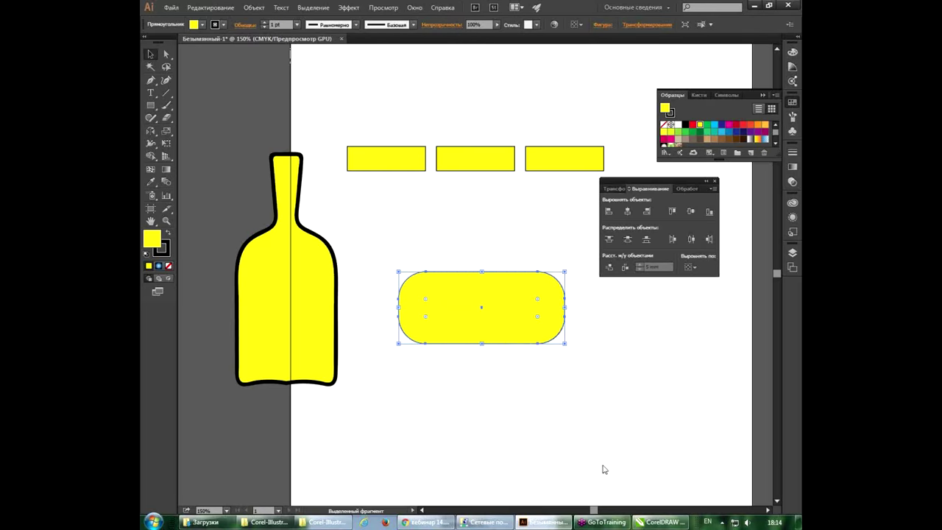
pyautogui.click(662, 522)
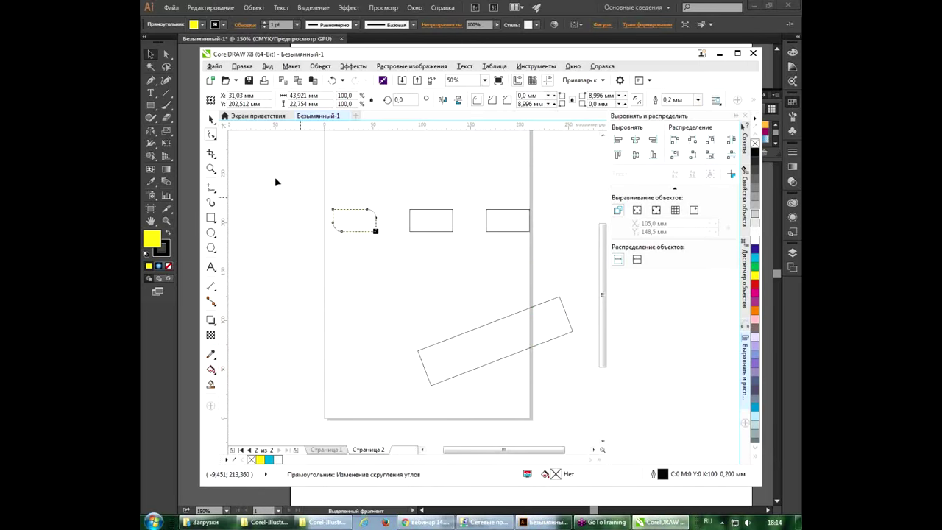
# Step: Narrow the rounded-corner rectangle from its left side to about 36 mm, then select the right-hand rectangle
pyautogui.click(213, 135)
pyautogui.click(211, 119)
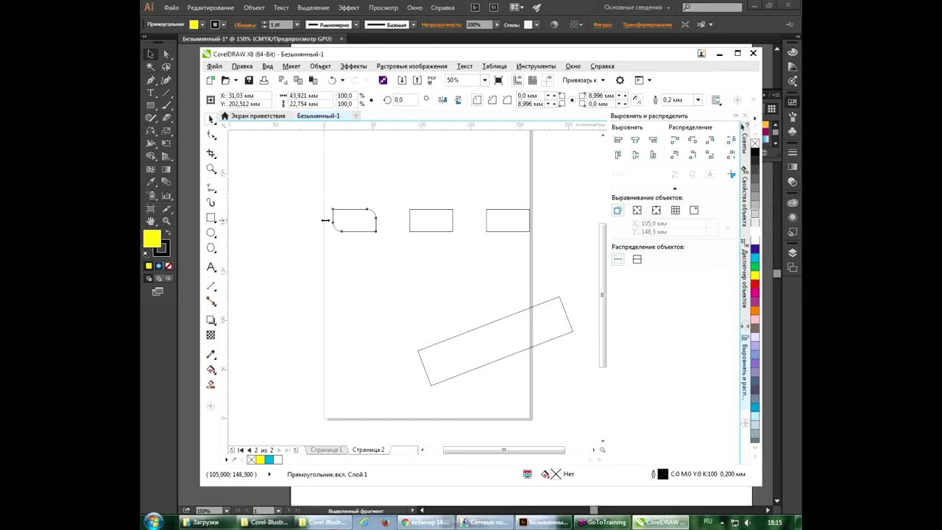
pyautogui.moveTo(329, 220)
pyautogui.mouseDown()
pyautogui.moveTo(283, 220)
pyautogui.moveTo(338, 220)
pyautogui.mouseUp()
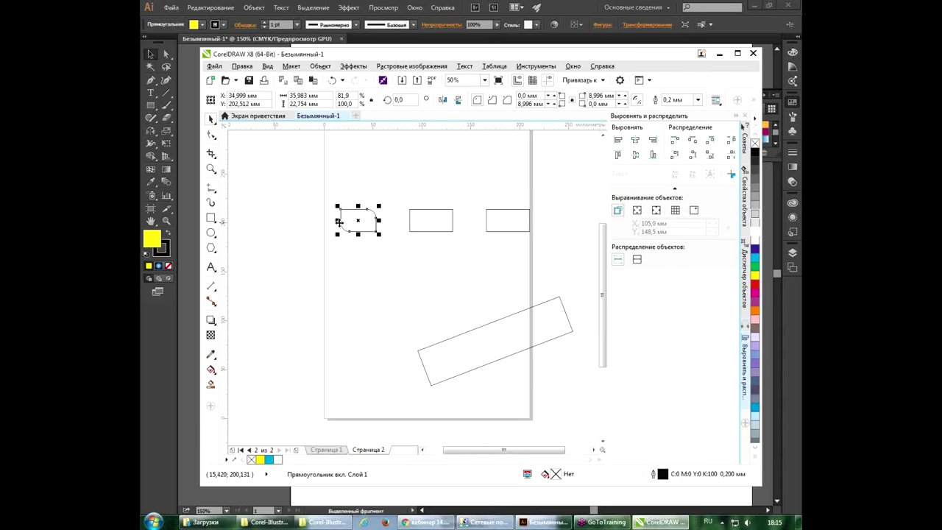
pyautogui.click(456, 197)
pyautogui.click(492, 231)
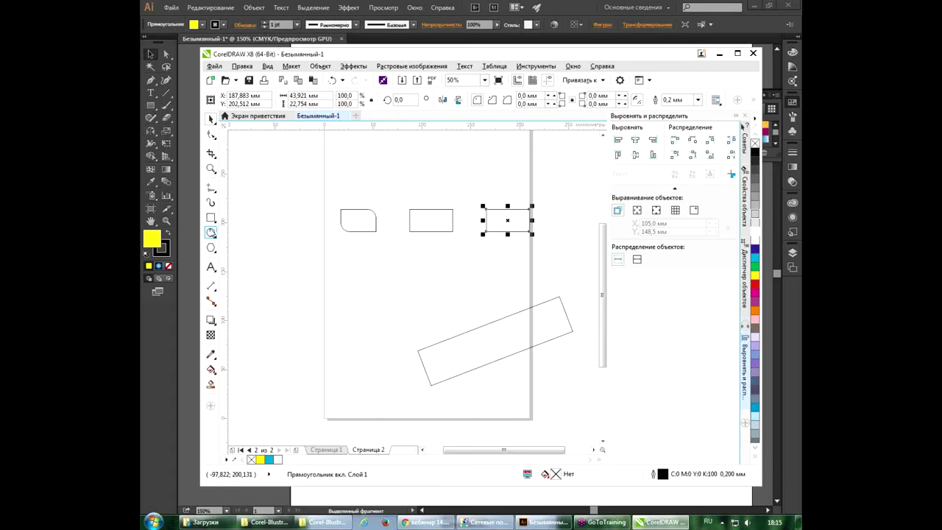
# Step: Draw a circle below the rounded rectangle and cut a wedge out to make a pie
pyautogui.click(214, 236)
pyautogui.moveTo(347, 248); pyautogui.dragTo(412, 315)
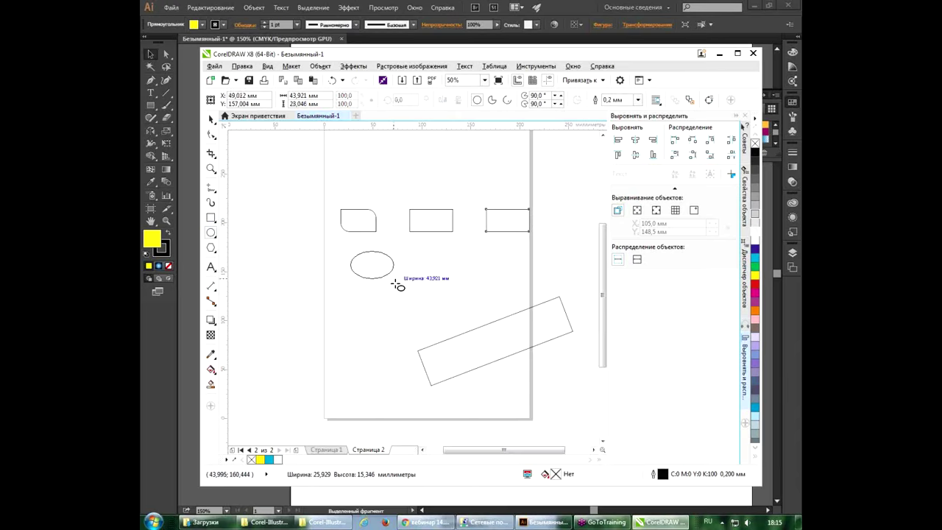
pyautogui.click(211, 134)
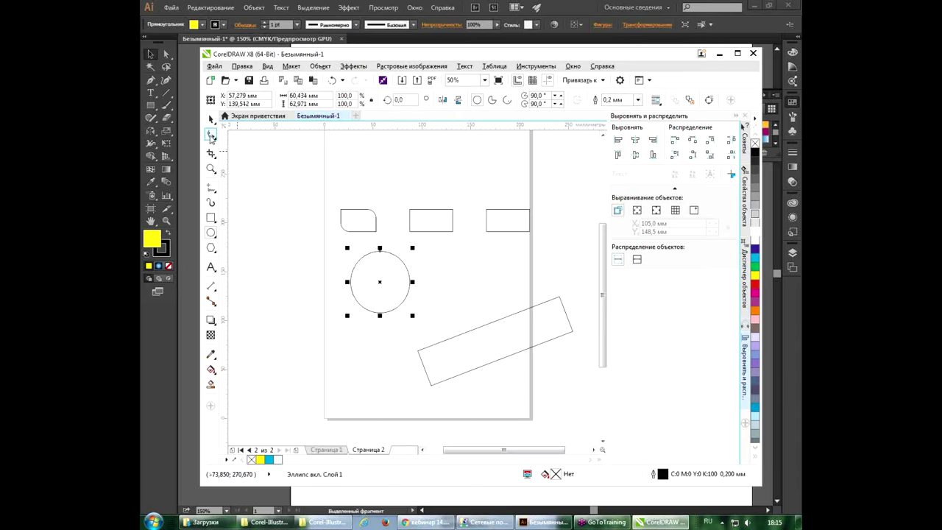
pyautogui.moveTo(379, 250)
pyautogui.mouseDown()
pyautogui.moveTo(406, 270)
pyautogui.moveTo(396, 278)
pyautogui.mouseUp()
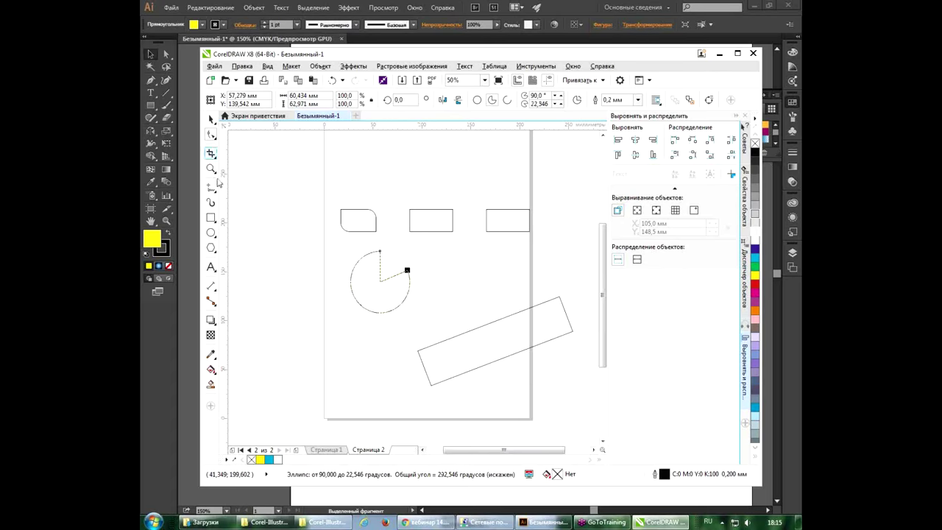
# Step: Draw a polygon right of the pie and set it to eight sides
pyautogui.click(212, 251)
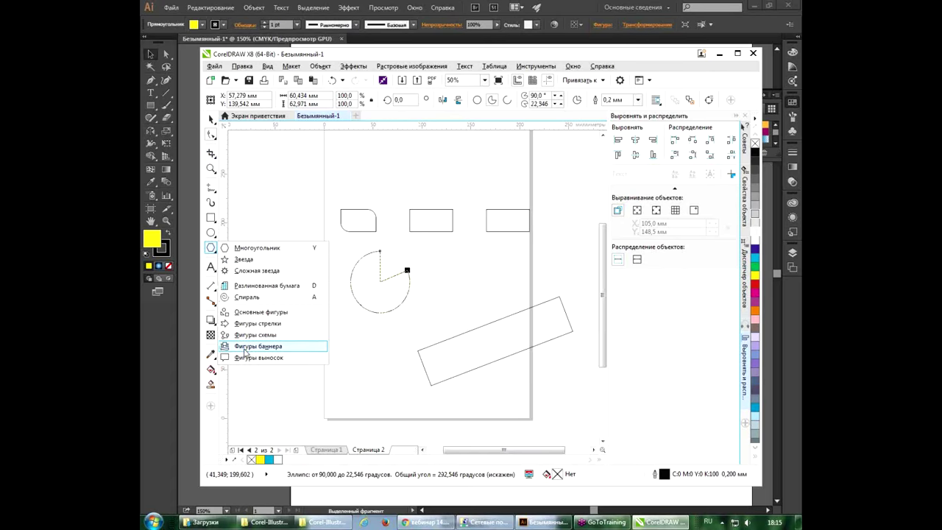
pyautogui.click(248, 247)
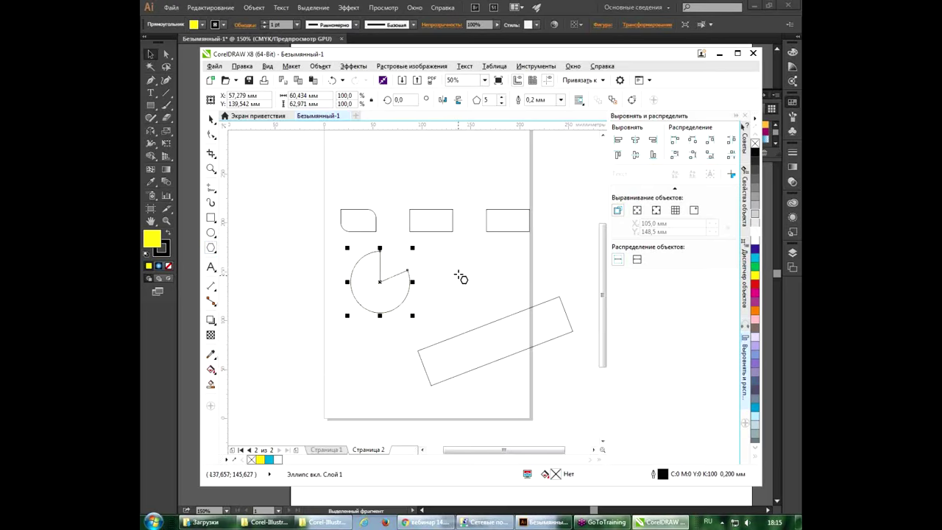
pyautogui.moveTo(454, 269)
pyautogui.mouseDown()
pyautogui.moveTo(464, 257)
pyautogui.moveTo(498, 304)
pyautogui.mouseUp()
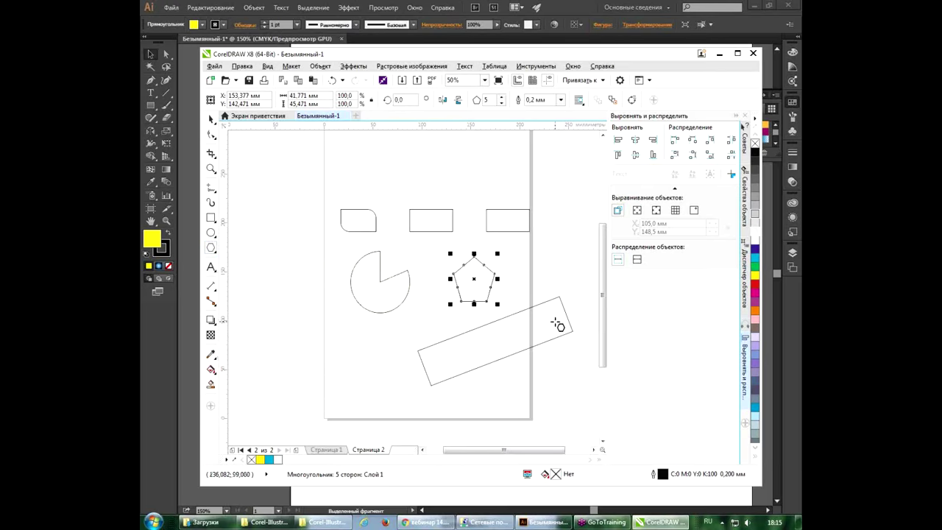
pyautogui.click(501, 97)
pyautogui.click(501, 97)
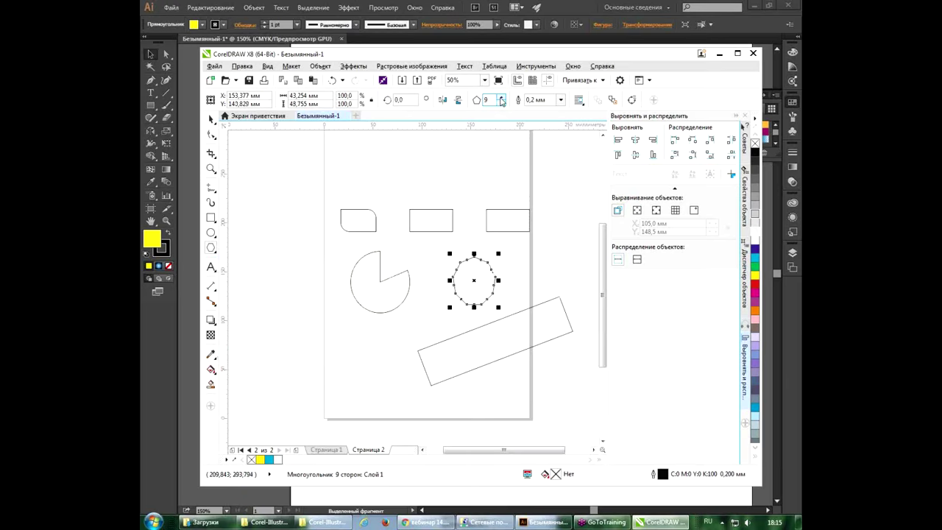
pyautogui.click(501, 101)
pyautogui.click(501, 102)
pyautogui.click(501, 102)
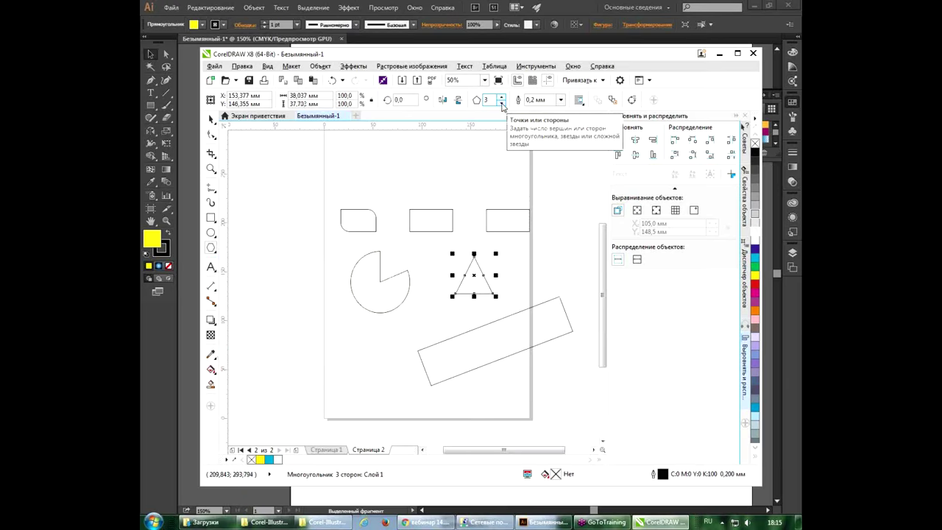
pyautogui.click(501, 97)
pyautogui.click(501, 98)
pyautogui.click(501, 98)
pyautogui.click(502, 97)
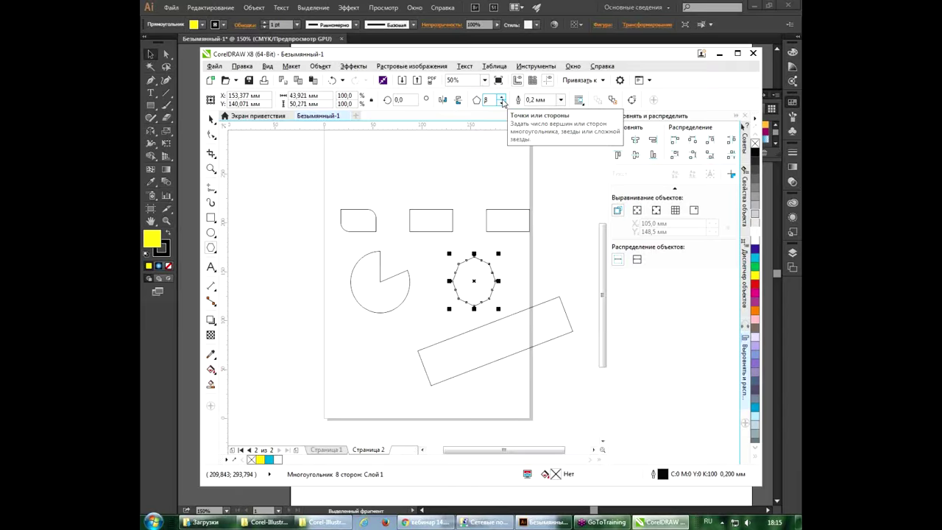
pyautogui.click(524, 522)
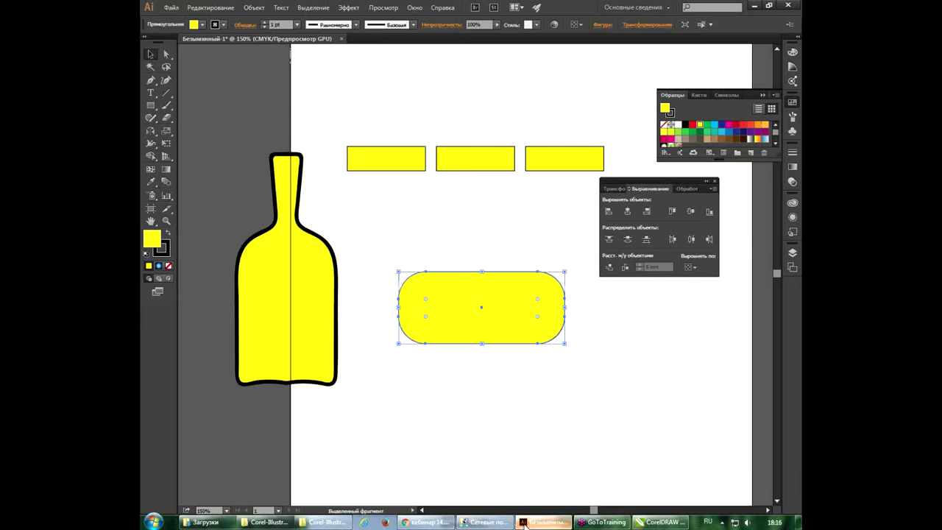
pyautogui.click(152, 119)
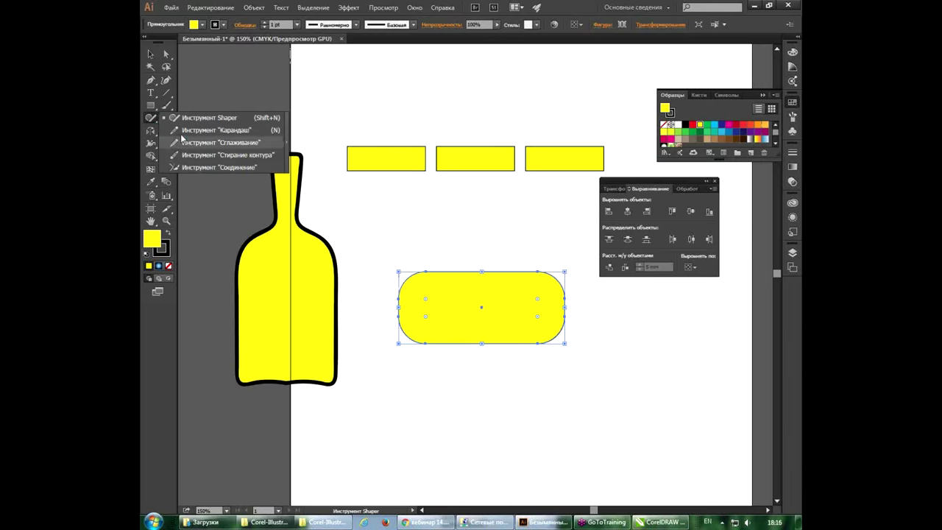
pyautogui.click(156, 108)
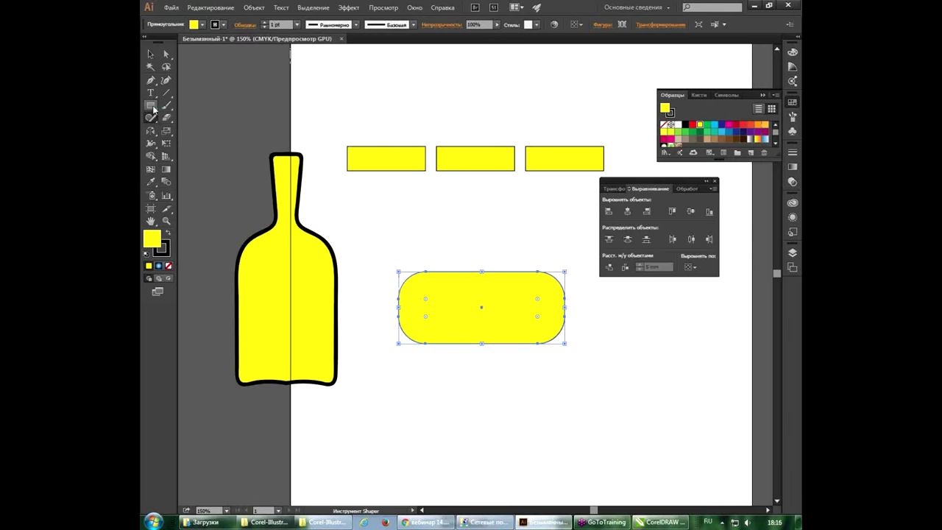
pyautogui.click(152, 106)
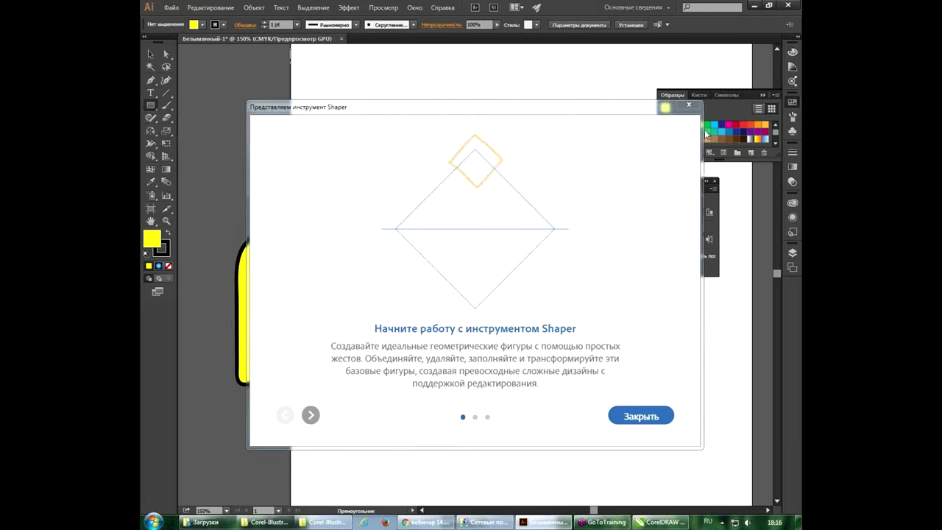
pyautogui.click(689, 105)
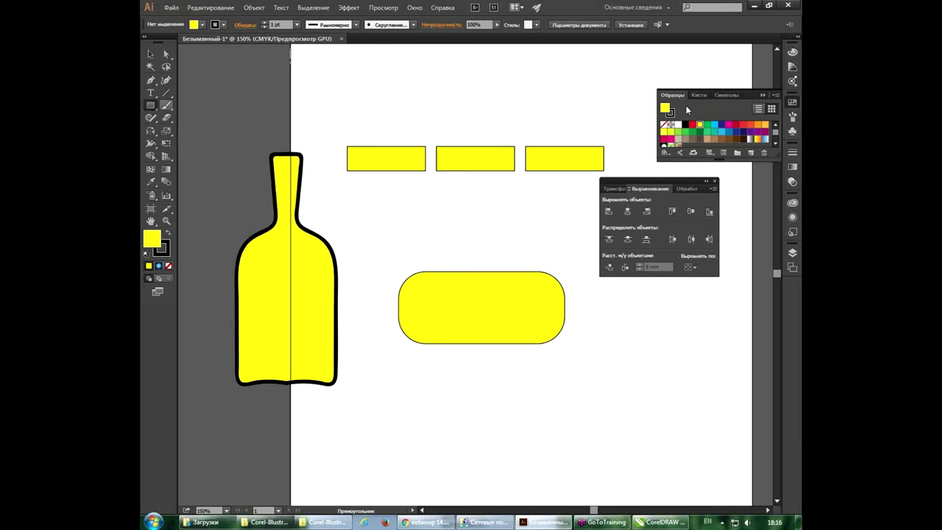
pyautogui.click(152, 108)
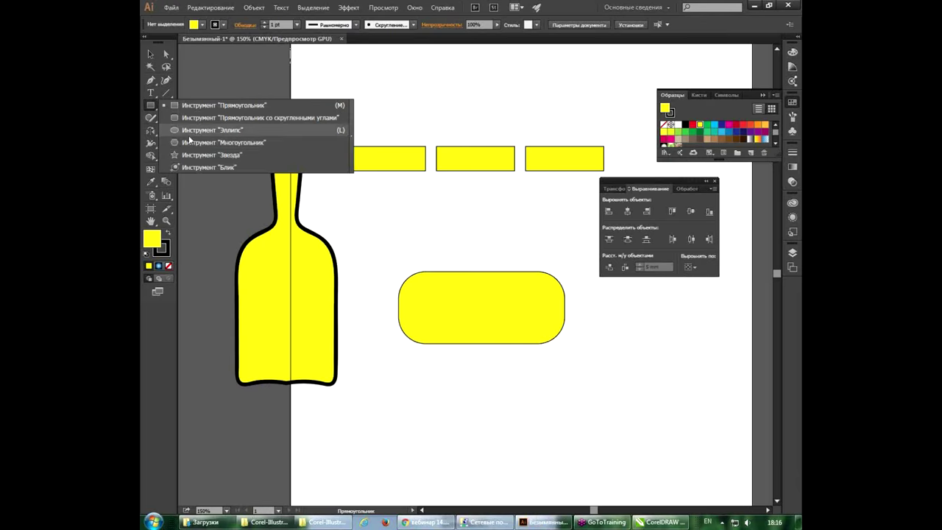
pyautogui.click(189, 143)
pyautogui.moveTo(378, 193)
pyautogui.mouseDown()
pyautogui.moveTo(416, 211)
pyautogui.moveTo(414, 232)
pyautogui.moveTo(408, 225)
pyautogui.mouseUp()
pyautogui.press('Down')
pyautogui.press('Down')
pyautogui.press('Up')
pyautogui.press('Up')
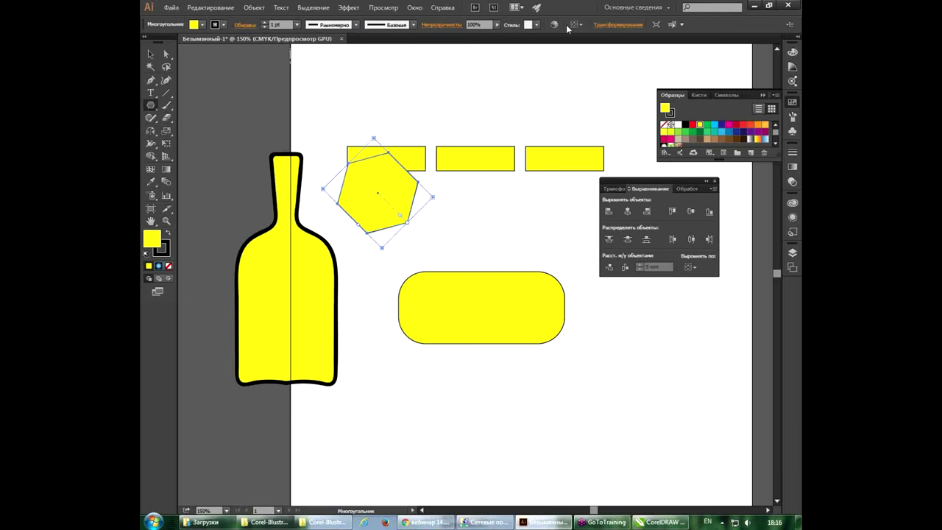
pyautogui.click(150, 54)
pyautogui.moveTo(398, 203); pyautogui.dragTo(387, 203)
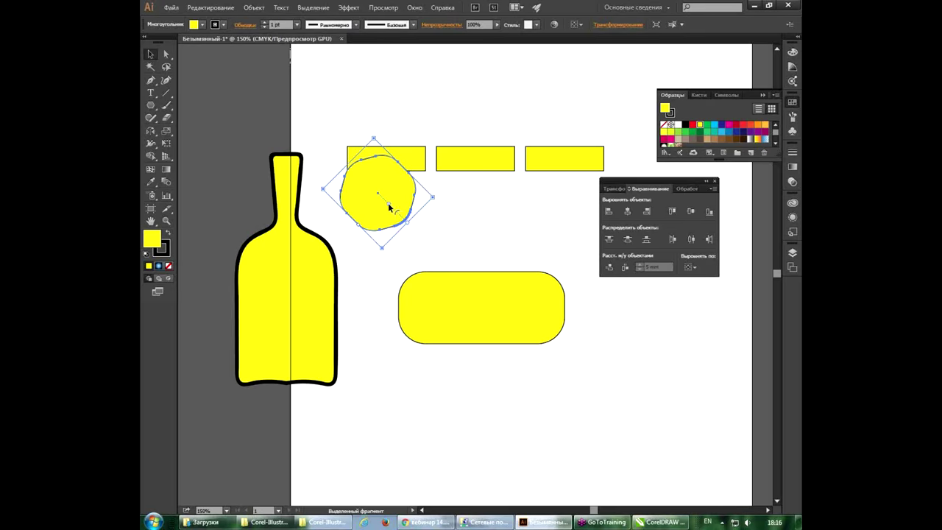
pyautogui.moveTo(389, 203); pyautogui.dragTo(465, 204)
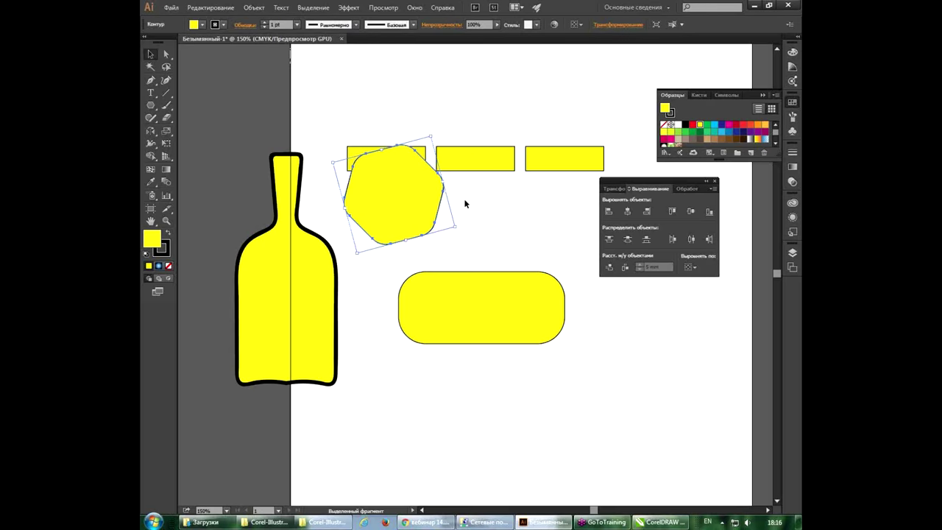
pyautogui.press('Delete')
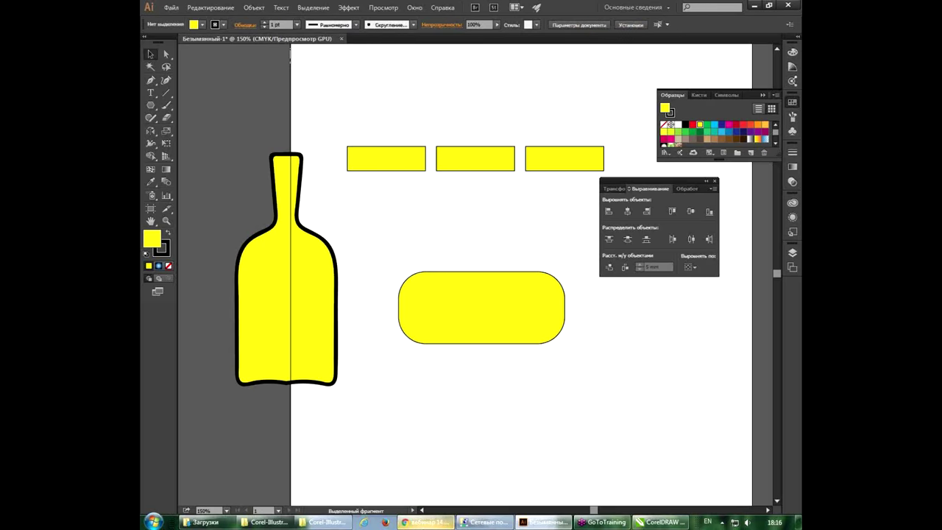
pyautogui.click(661, 521)
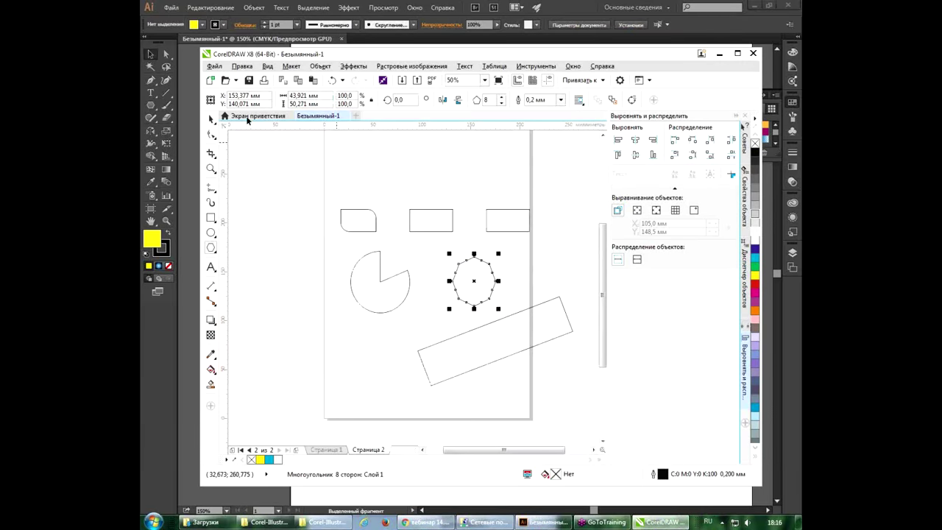
# Step: Delete all six shapes and draw a freehand curve across the middle of the page
pyautogui.moveTo(327, 196); pyautogui.dragTo(577, 409)
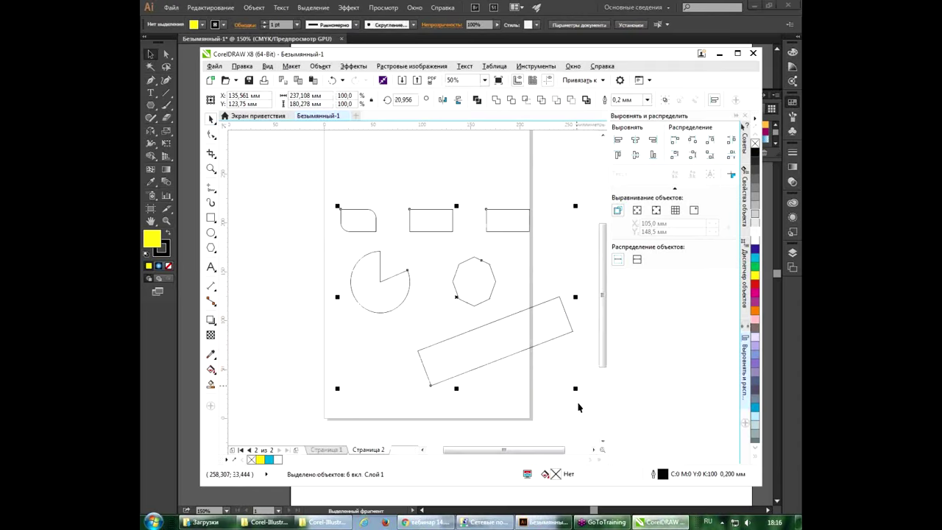
pyautogui.press('Delete')
pyautogui.click(212, 217)
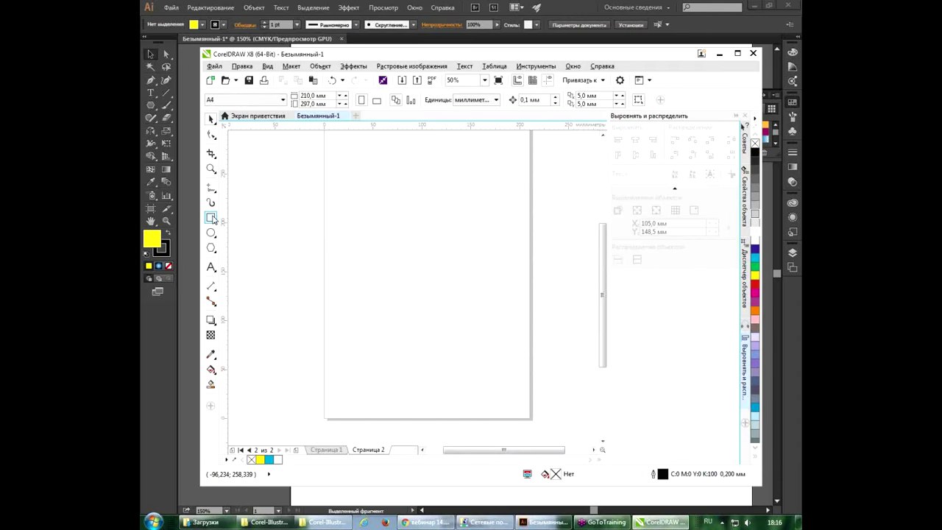
pyautogui.click(211, 202)
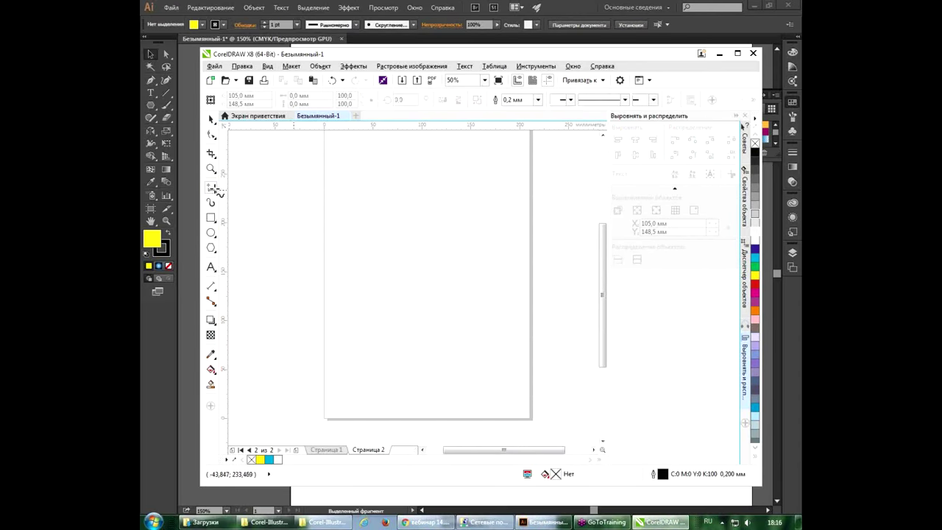
pyautogui.moveTo(332, 213)
pyautogui.mouseDown()
pyautogui.moveTo(410, 188)
pyautogui.moveTo(515, 240)
pyautogui.mouseUp()
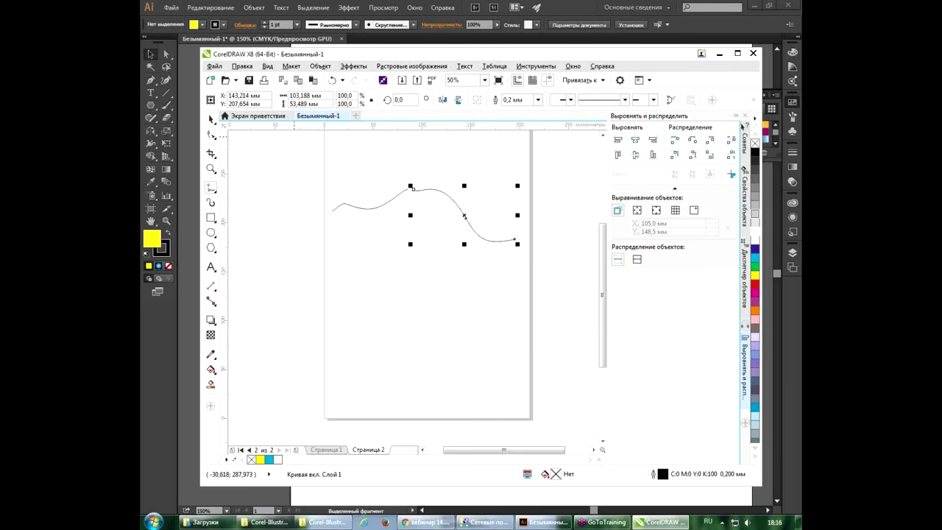
# Step: Draw a second, shorter wavy freehand curve below the first one
pyautogui.click(211, 188)
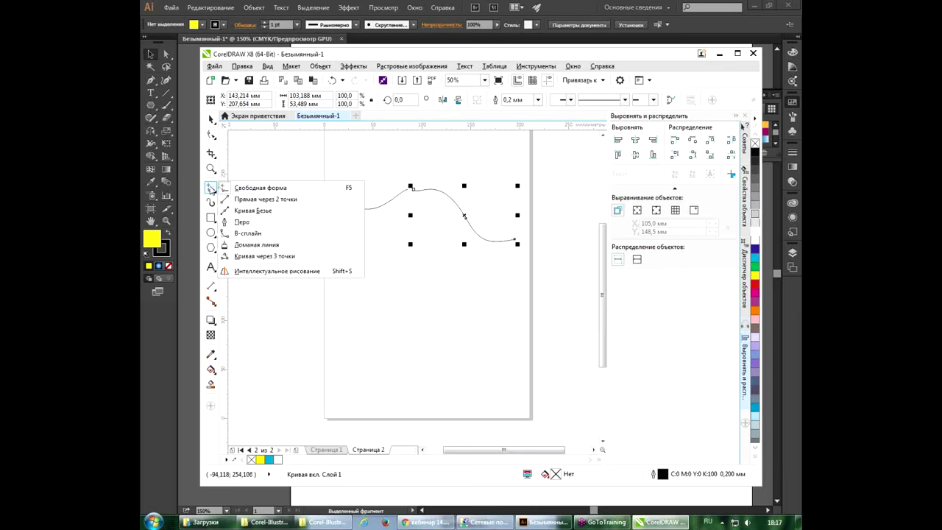
pyautogui.click(232, 189)
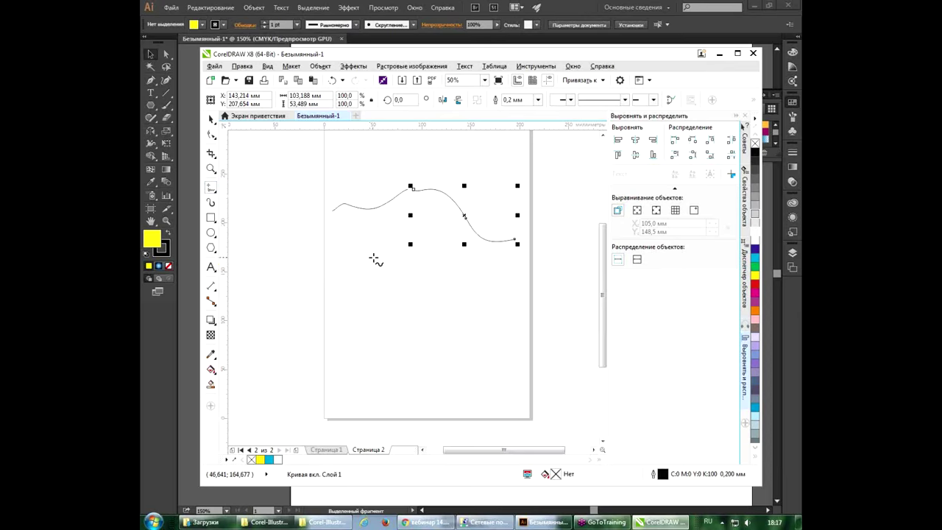
pyautogui.moveTo(368, 286); pyautogui.dragTo(458, 272)
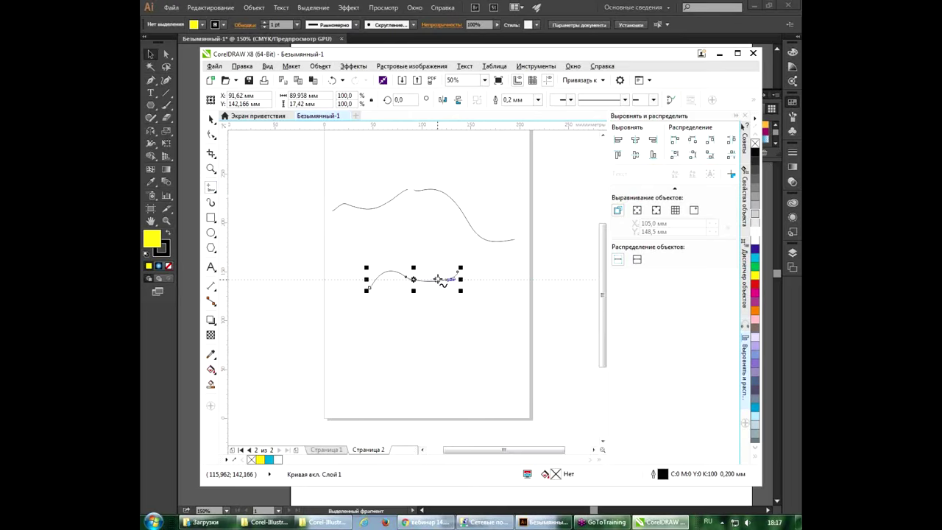
pyautogui.click(212, 192)
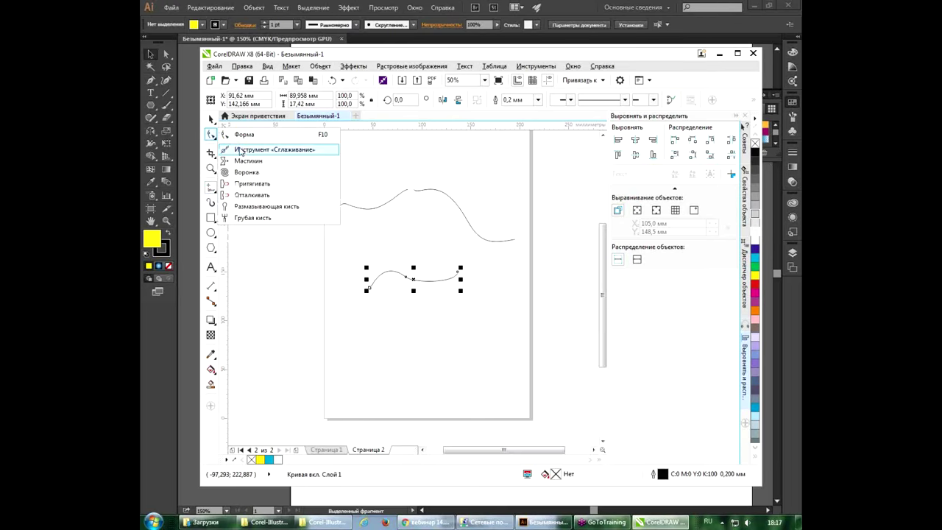
# Step: Smooth the lower curve, move it up, and draw a 112.713 × 121.179 mm rectangle below
pyautogui.click(240, 152)
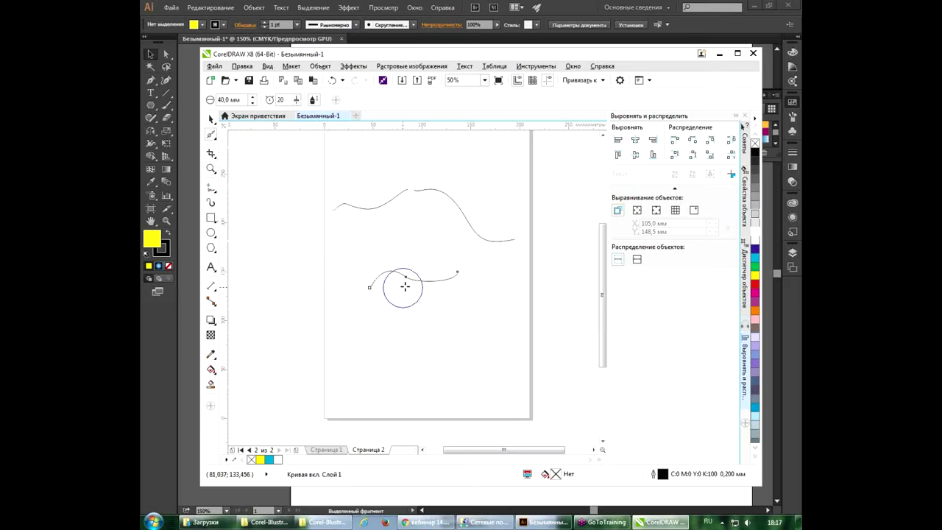
pyautogui.moveTo(397, 288)
pyautogui.mouseDown()
pyautogui.moveTo(434, 286)
pyautogui.moveTo(439, 262)
pyautogui.moveTo(391, 273)
pyautogui.mouseUp()
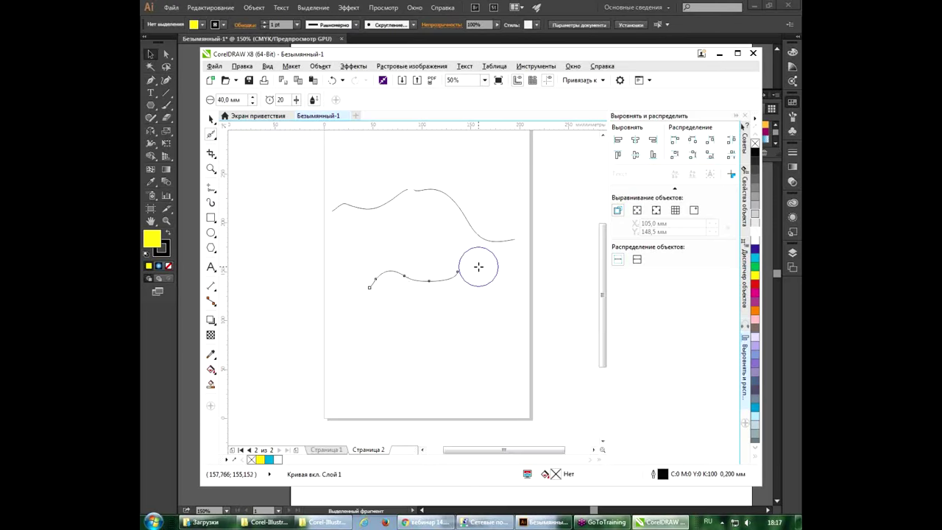
pyautogui.moveTo(224, 116)
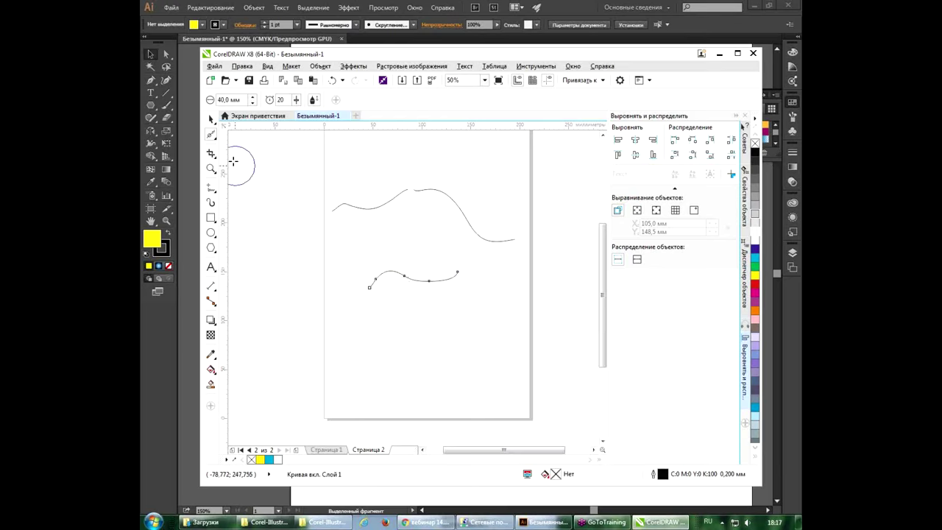
pyautogui.click(211, 119)
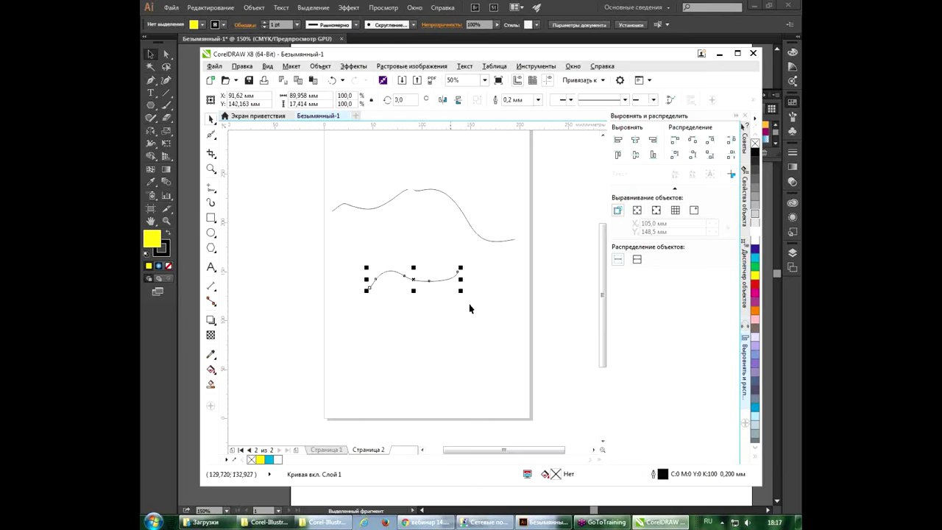
pyautogui.click(211, 218)
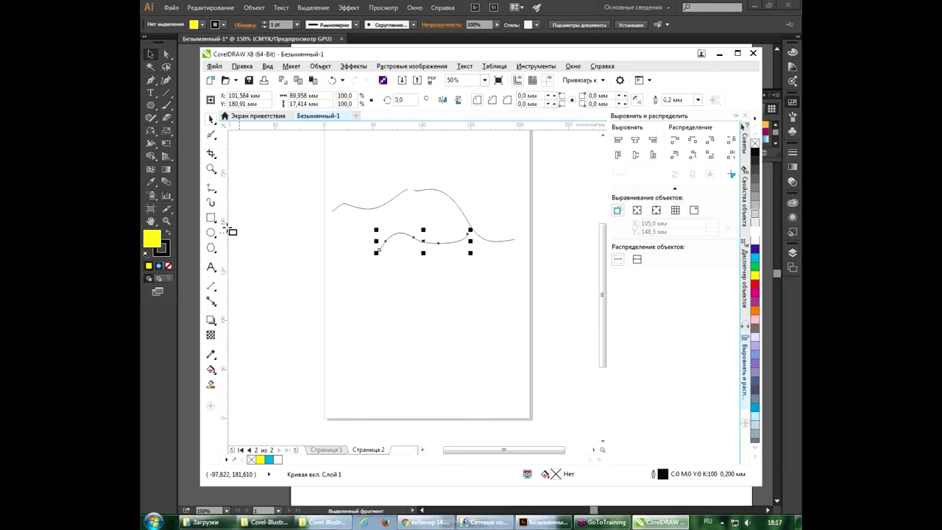
pyautogui.moveTo(332, 274); pyautogui.dragTo(443, 393)
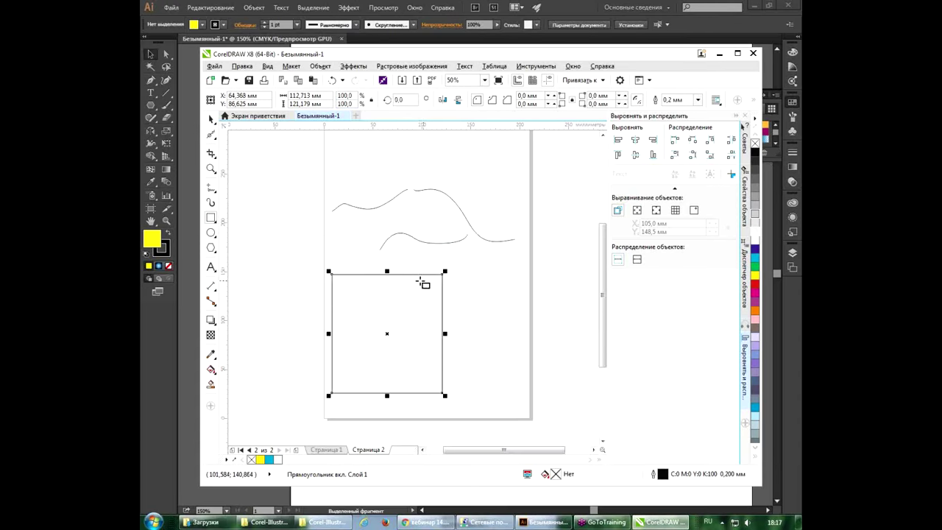
# Step: Convert the CorelDRAW square into an editable curve for node editing
pyautogui.click(320, 67)
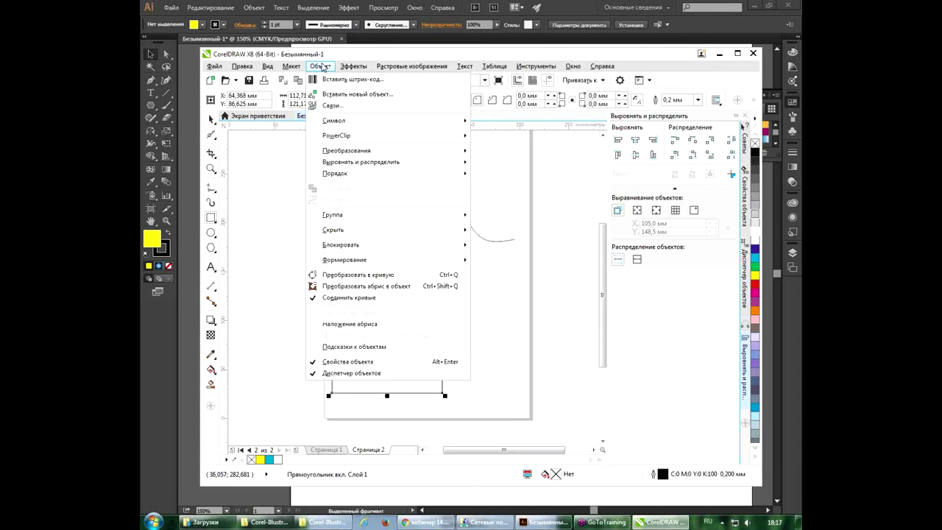
pyautogui.click(351, 276)
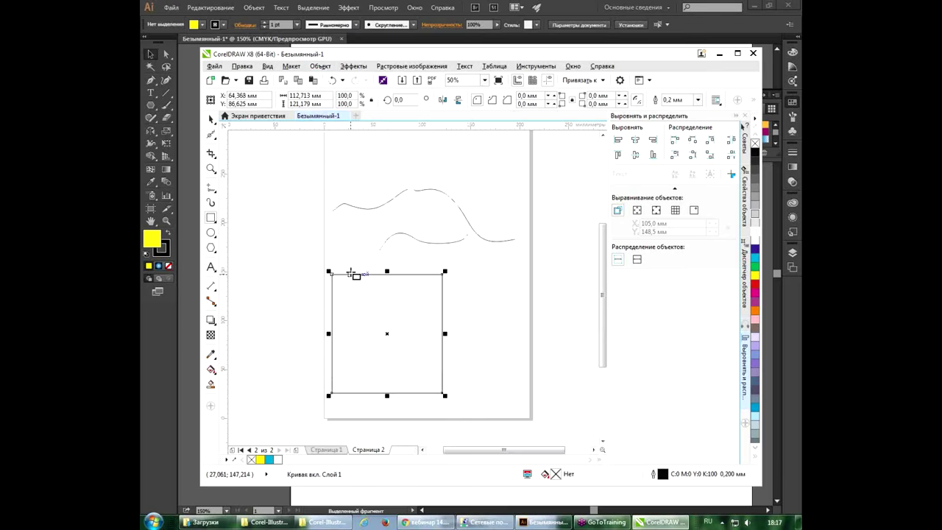
pyautogui.click(212, 136)
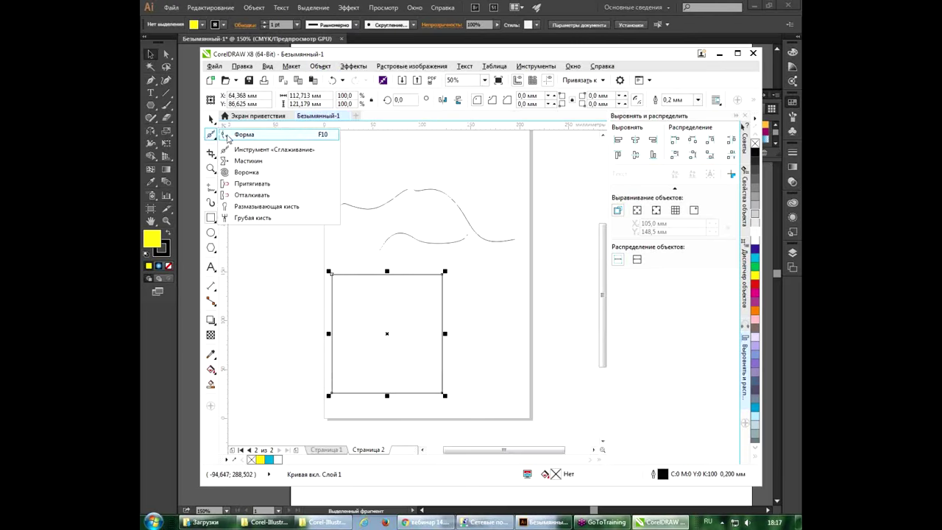
pyautogui.click(236, 135)
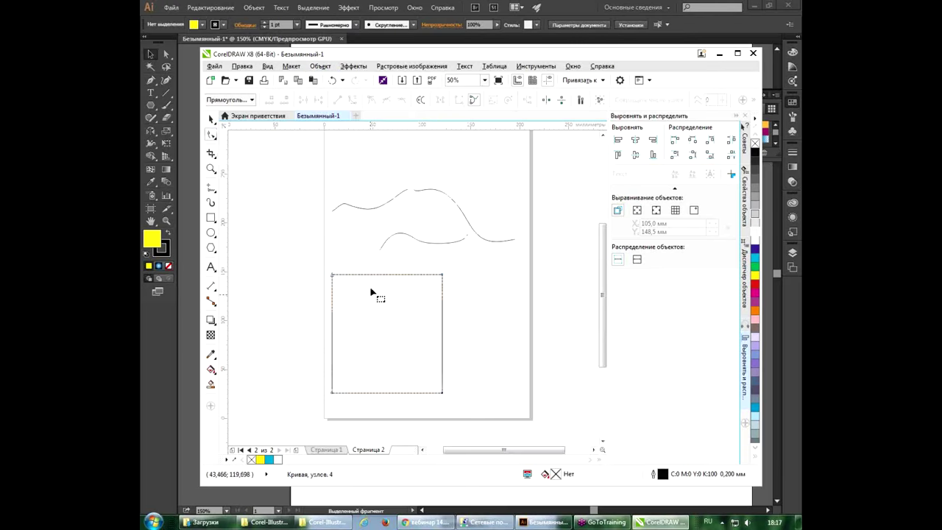
# Step: Add nodes on the square's top edge and drag them into a peak
pyautogui.click(372, 275)
pyautogui.doubleClick(372, 275)
pyautogui.moveTo(372, 274)
pyautogui.mouseDown()
pyautogui.moveTo(372, 253)
pyautogui.moveTo(398, 277)
pyautogui.mouseUp()
pyautogui.doubleClick(398, 265)
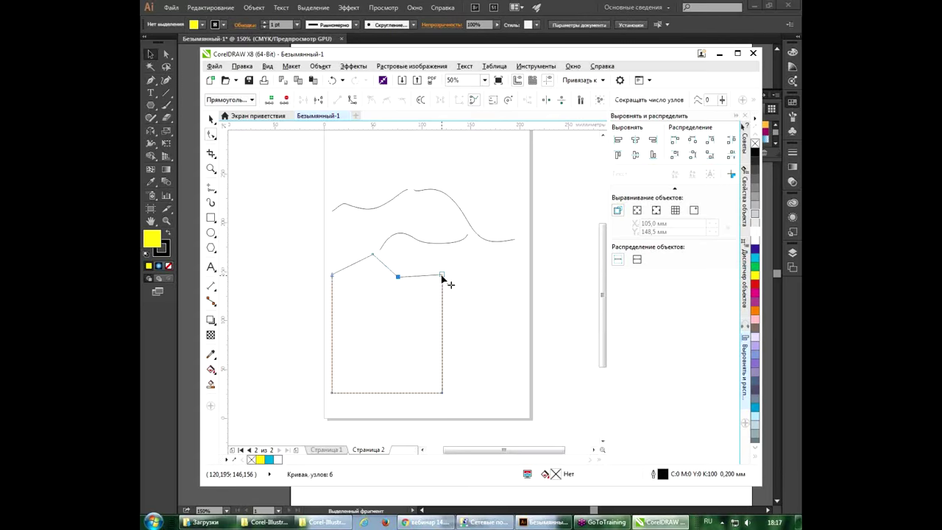
pyautogui.hotkey('alt', 'Tab')
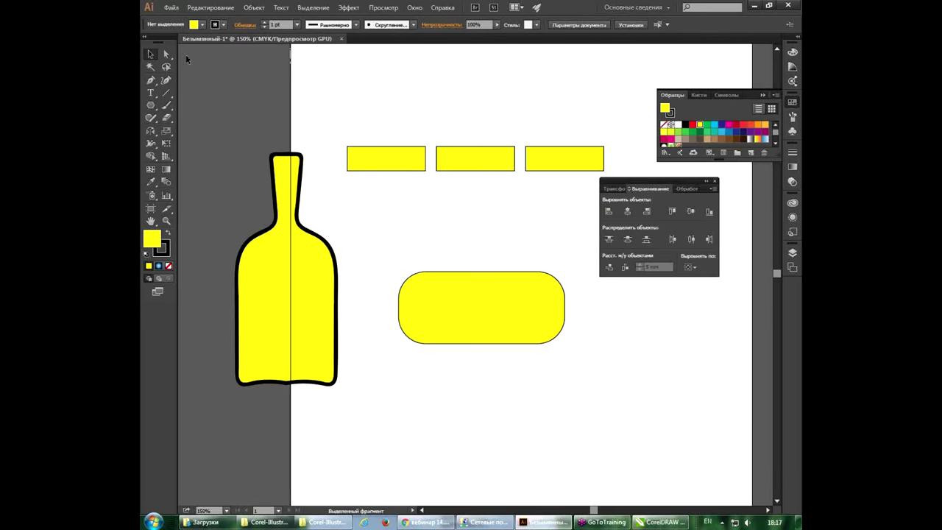
# Step: Shift the yellow rounded rectangle slightly left; undo a trial paintbrush handle on its top
pyautogui.moveTo(490, 332); pyautogui.dragTo(457, 323)
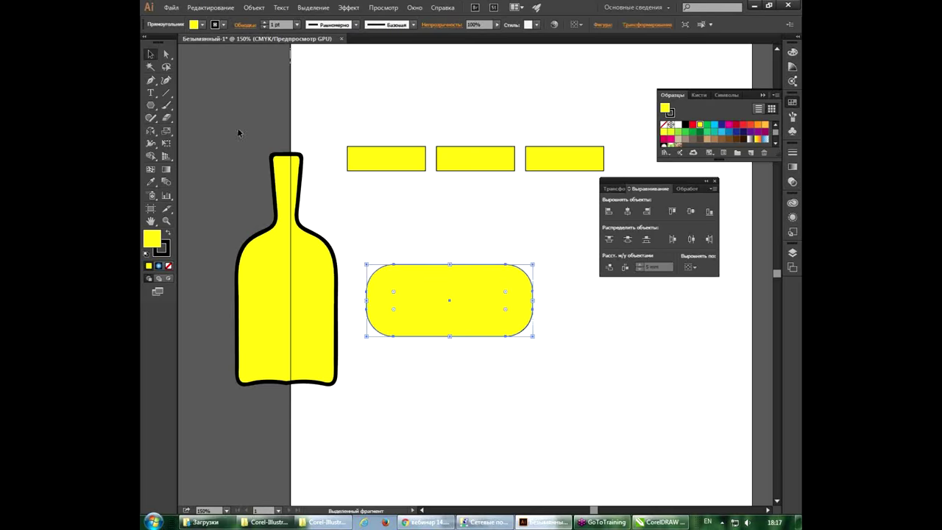
pyautogui.click(166, 106)
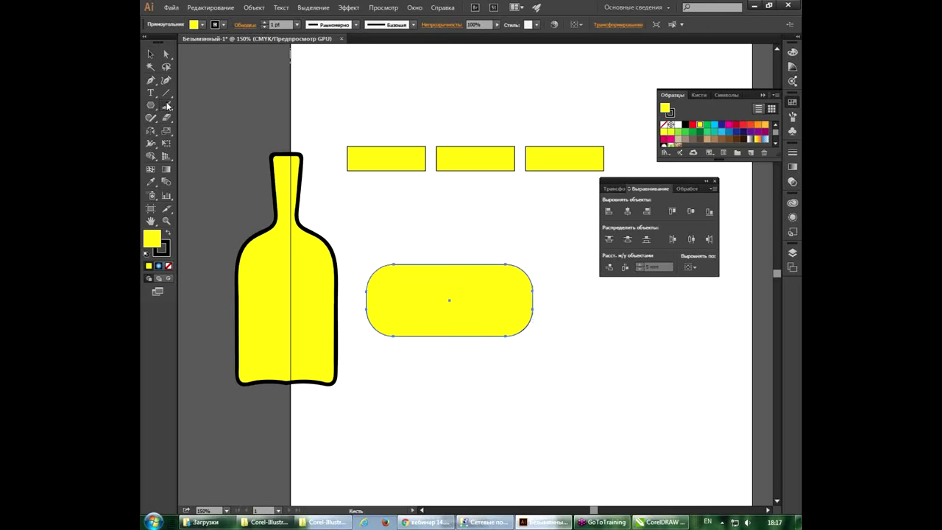
pyautogui.click(165, 108)
pyautogui.moveTo(418, 261)
pyautogui.mouseDown()
pyautogui.moveTo(446, 237)
pyautogui.moveTo(497, 263)
pyautogui.mouseUp()
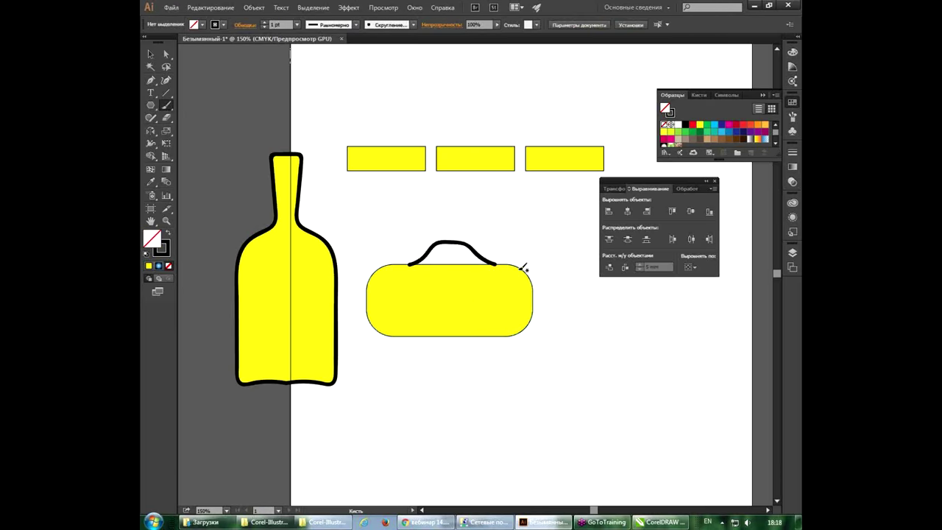
pyautogui.hotkey('ctrl', 'z')
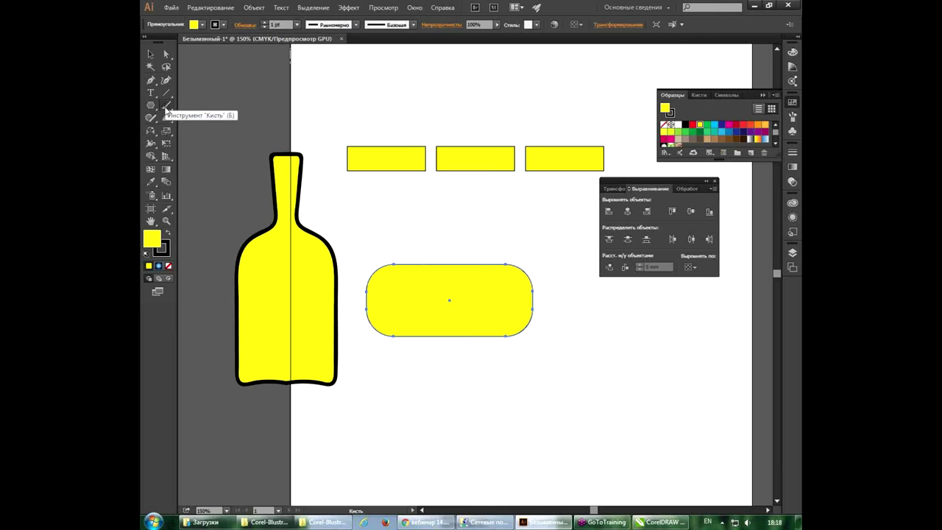
# Step: Redraw the rounded rectangle's top edge with Pencil strokes into a wavy dip-and-bump outline
pyautogui.click(152, 117)
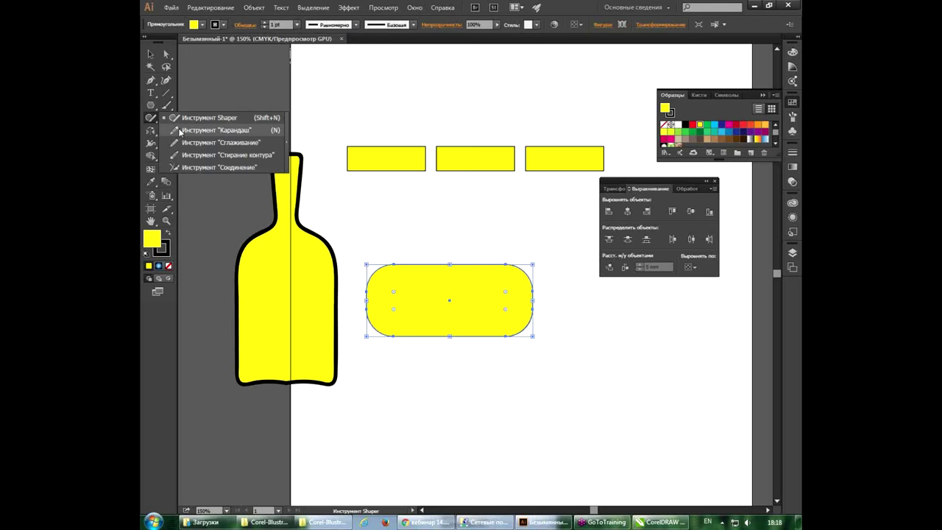
pyautogui.click(179, 128)
pyautogui.hotkey('ctrl', 'shift', 'a')
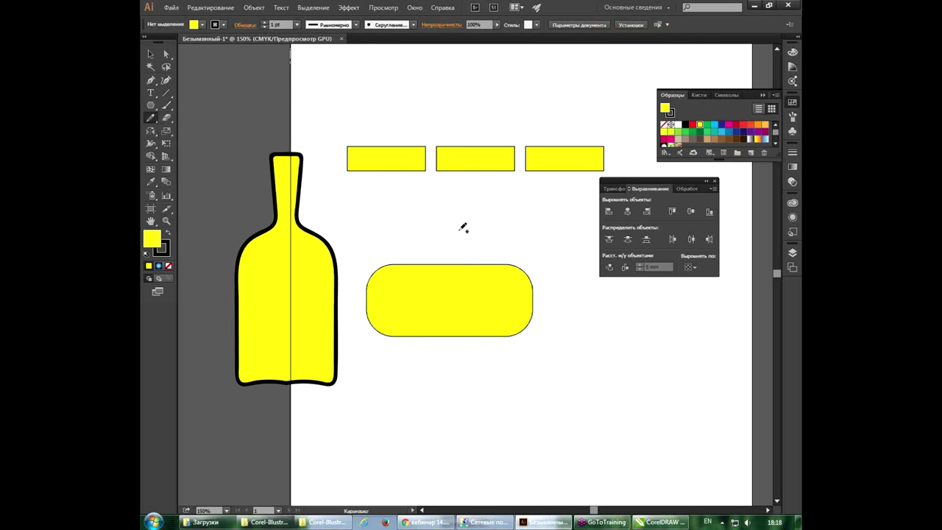
pyautogui.keyDown('ctrl'); pyautogui.click(422, 290); pyautogui.keyUp('ctrl')
pyautogui.moveTo(412, 260); pyautogui.dragTo(505, 263)
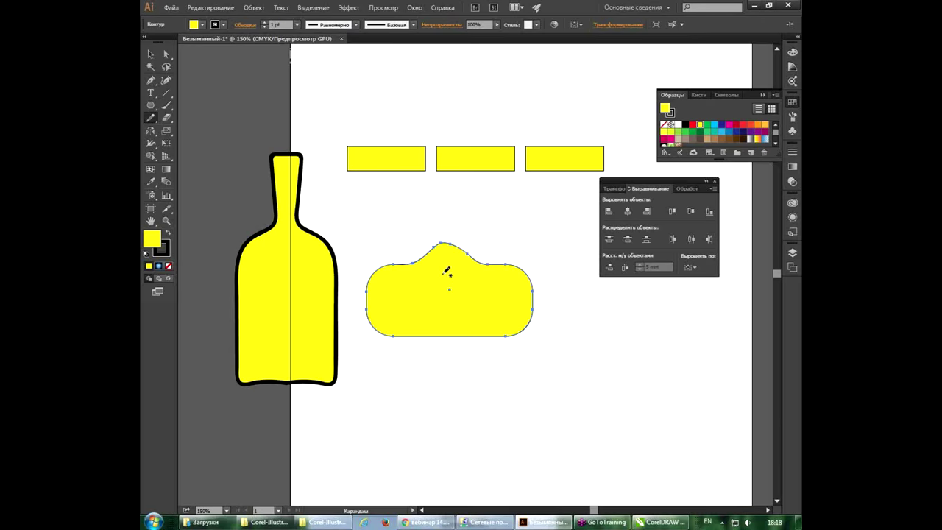
pyautogui.hotkey('ctrl', 'z')
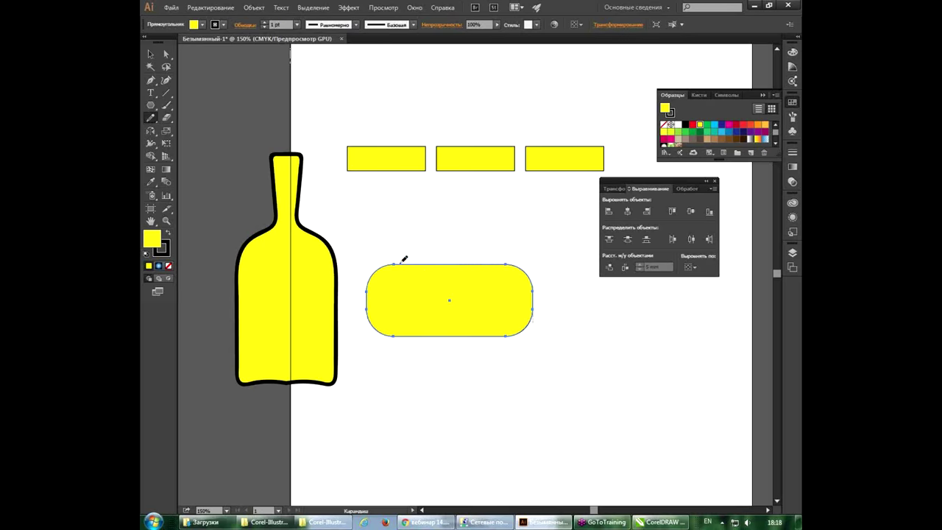
pyautogui.moveTo(404, 262)
pyautogui.mouseDown()
pyautogui.moveTo(420, 253)
pyautogui.moveTo(445, 264)
pyautogui.mouseUp()
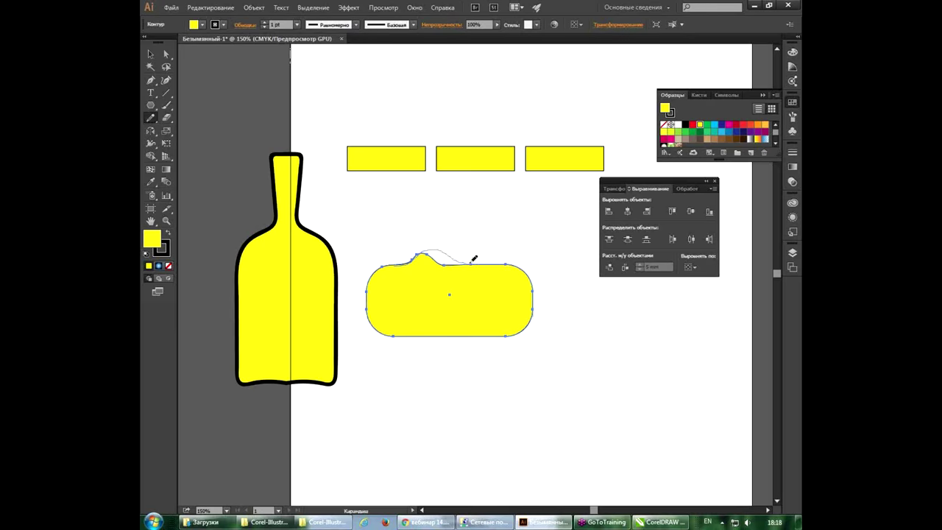
pyautogui.moveTo(433, 246); pyautogui.dragTo(474, 257)
pyautogui.moveTo(399, 256); pyautogui.dragTo(493, 260)
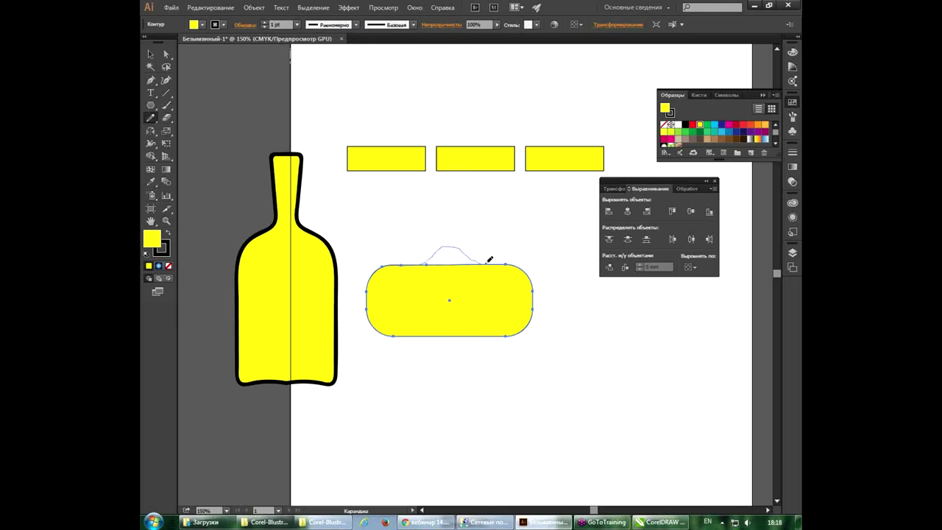
pyautogui.moveTo(399, 263); pyautogui.dragTo(515, 271)
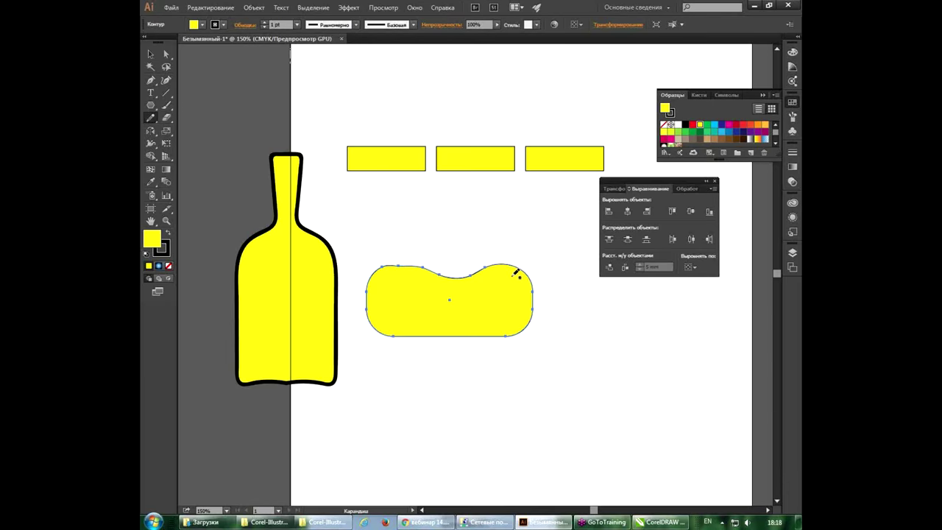
pyautogui.click(651, 522)
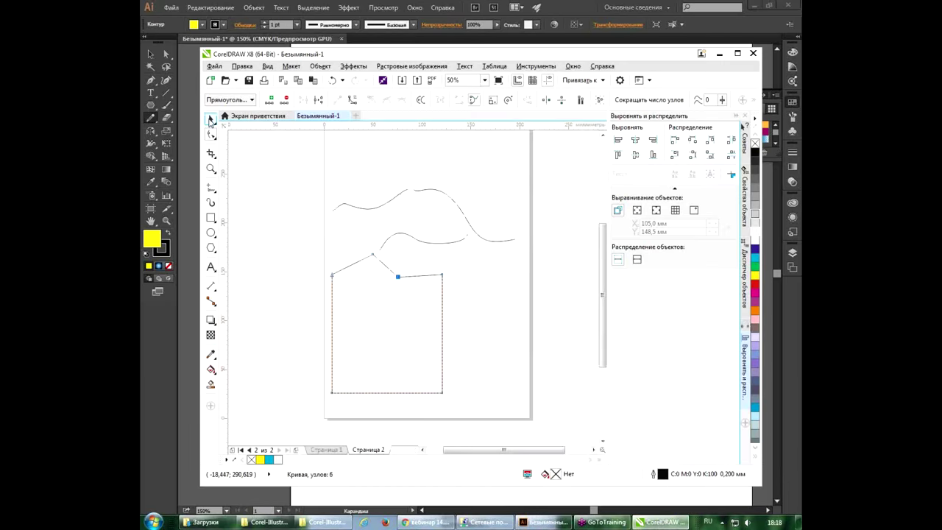
# Step: Extend CorelDRAW's top curve with a smoothly bent new Bezier segment
pyautogui.click(211, 118)
pyautogui.click(212, 189)
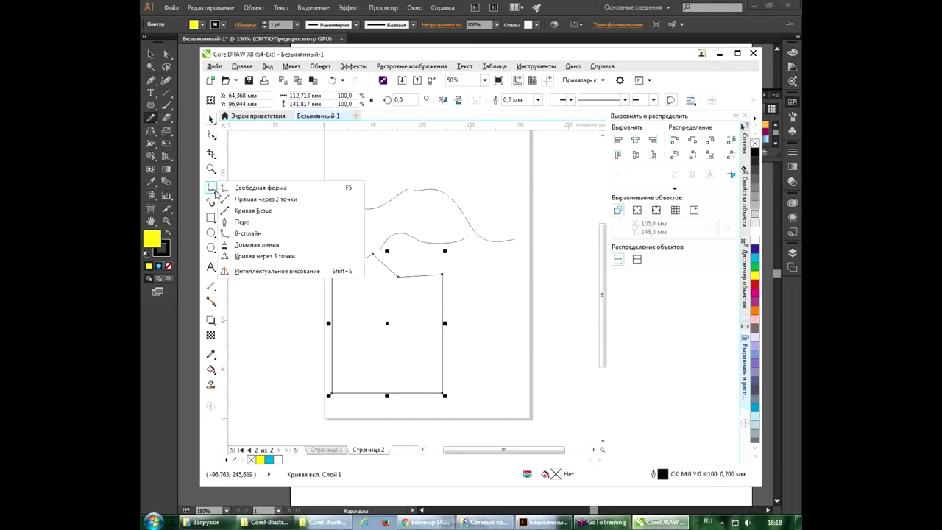
pyautogui.click(236, 212)
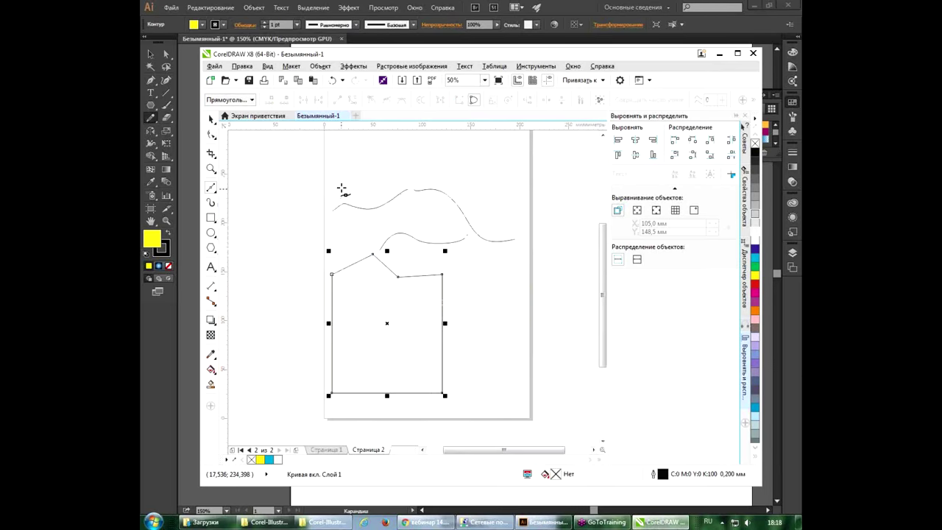
pyautogui.moveTo(340, 173)
pyautogui.mouseDown()
pyautogui.moveTo(361, 153)
pyautogui.moveTo(423, 180)
pyautogui.mouseUp()
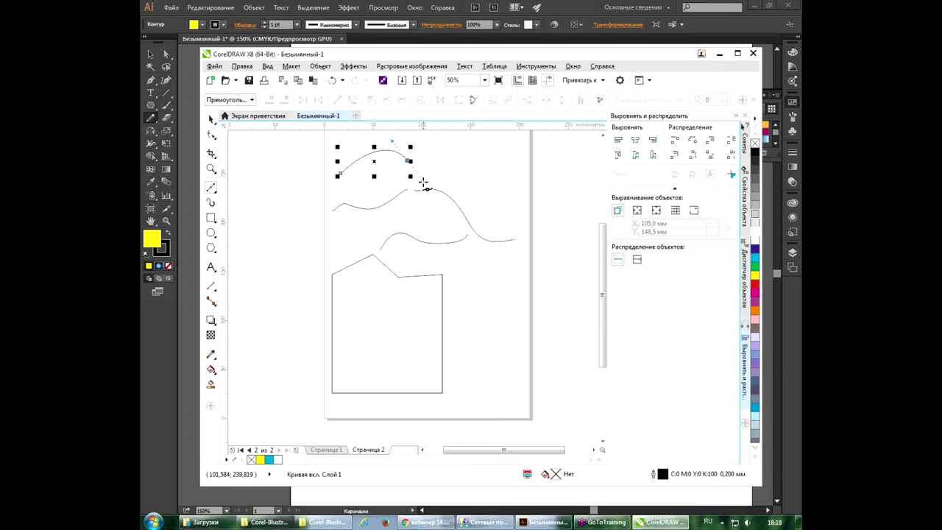
pyautogui.click(422, 180)
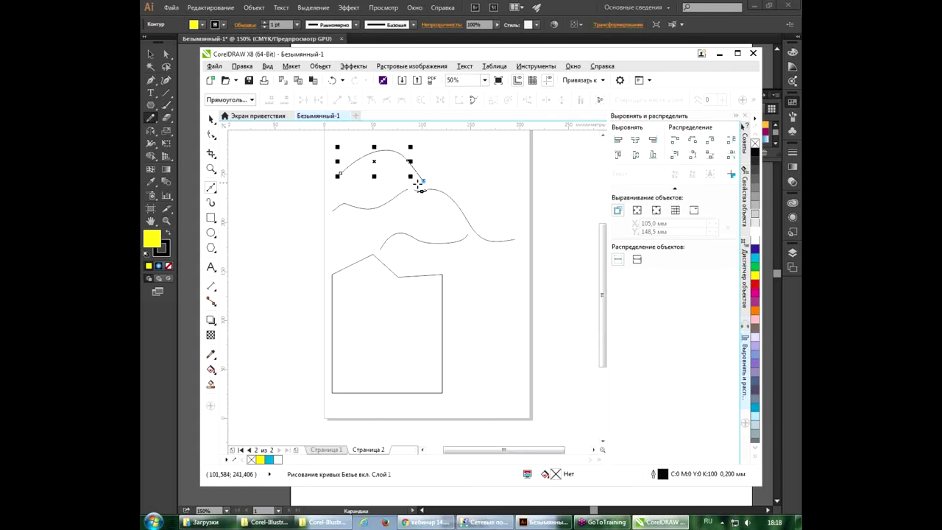
pyautogui.moveTo(434, 206); pyautogui.dragTo(468, 190)
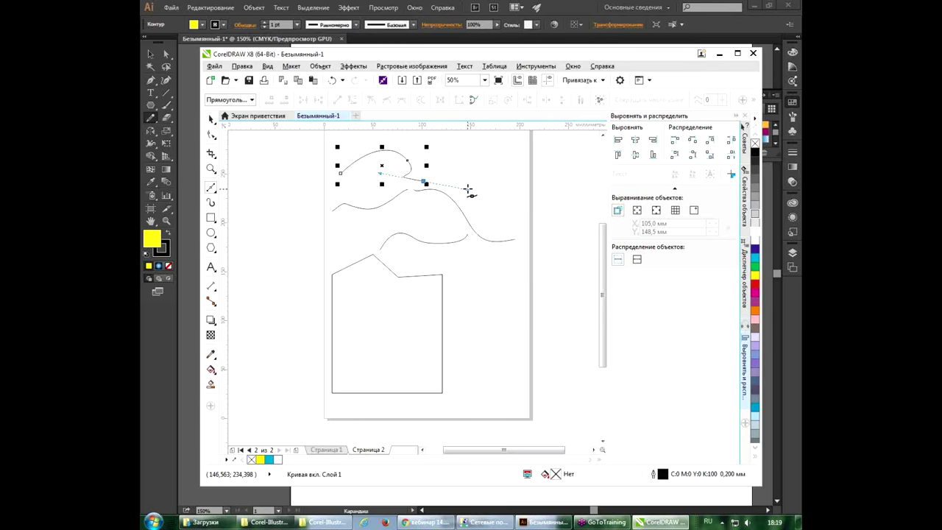
pyautogui.click(541, 523)
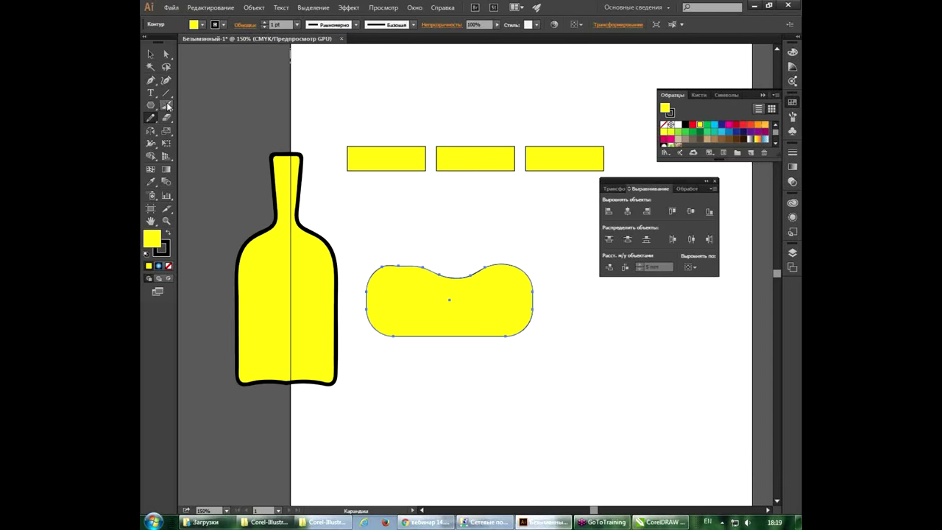
# Step: Draw a wavy Pen path above the rectangles, smoothing its middle anchor into an S-curve
pyautogui.click(152, 81)
pyautogui.moveTo(325, 114); pyautogui.dragTo(353, 83)
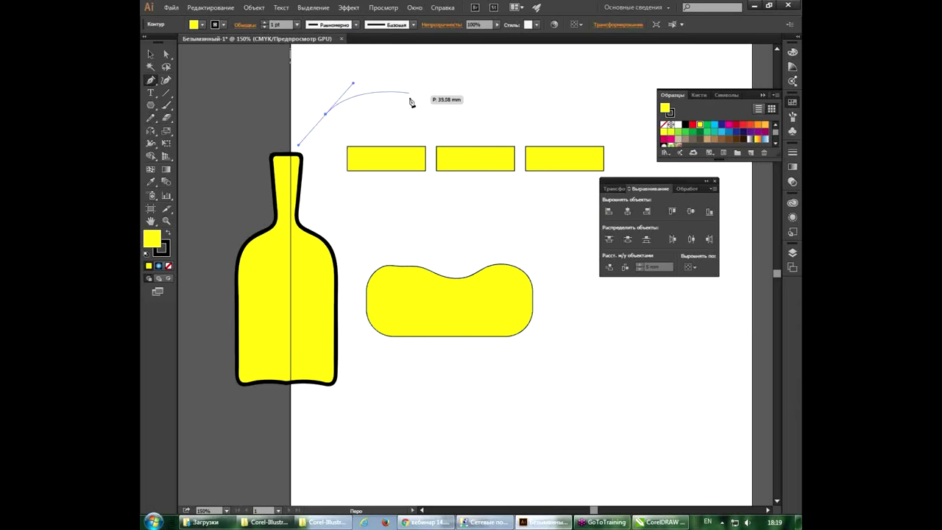
pyautogui.moveTo(416, 103); pyautogui.dragTo(434, 132)
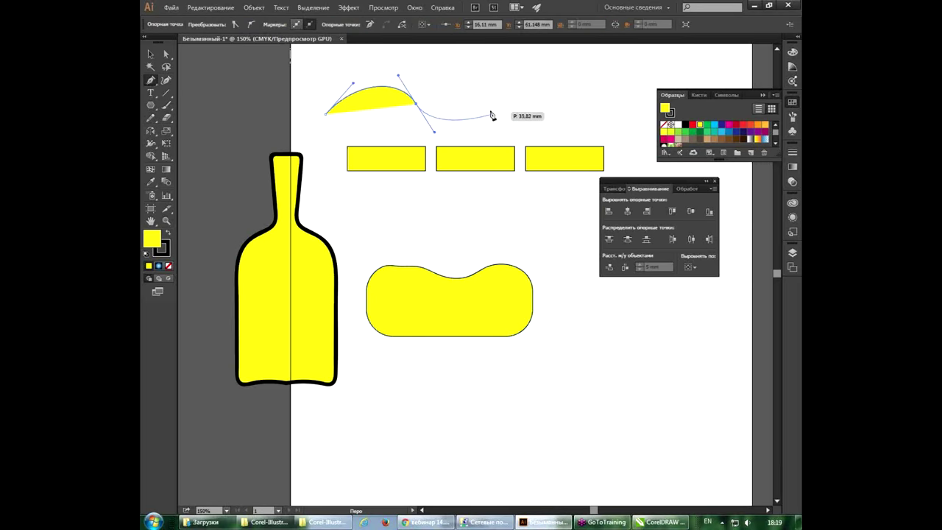
pyautogui.moveTo(488, 108); pyautogui.dragTo(494, 94)
pyautogui.click(166, 54)
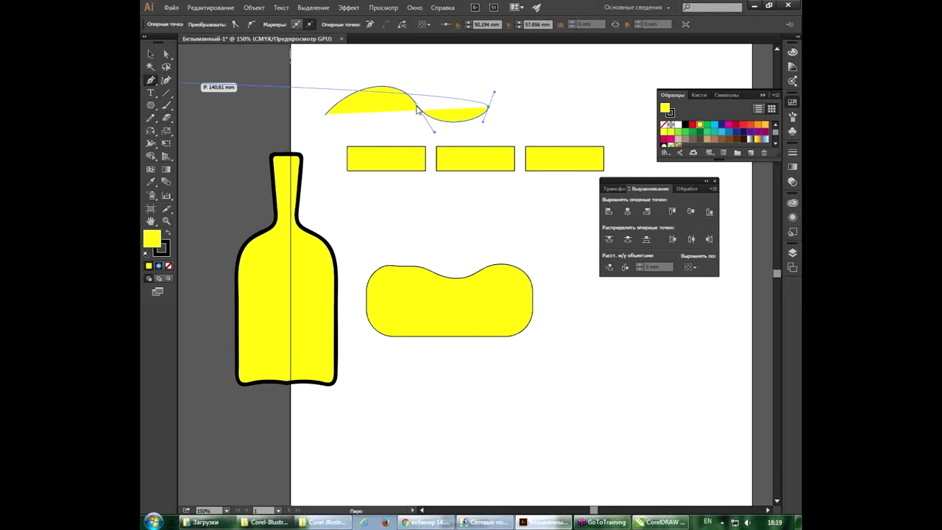
pyautogui.click(152, 78)
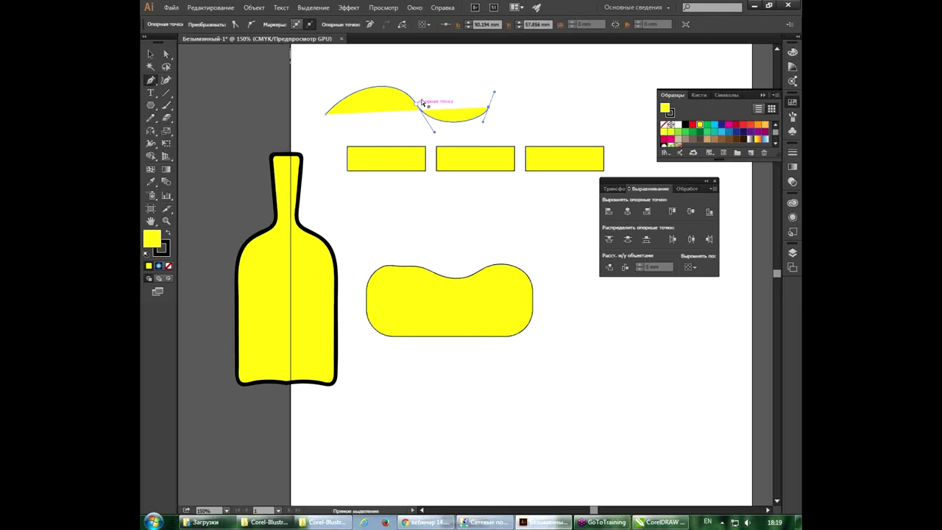
pyautogui.moveTo(417, 108); pyautogui.dragTo(417, 137)
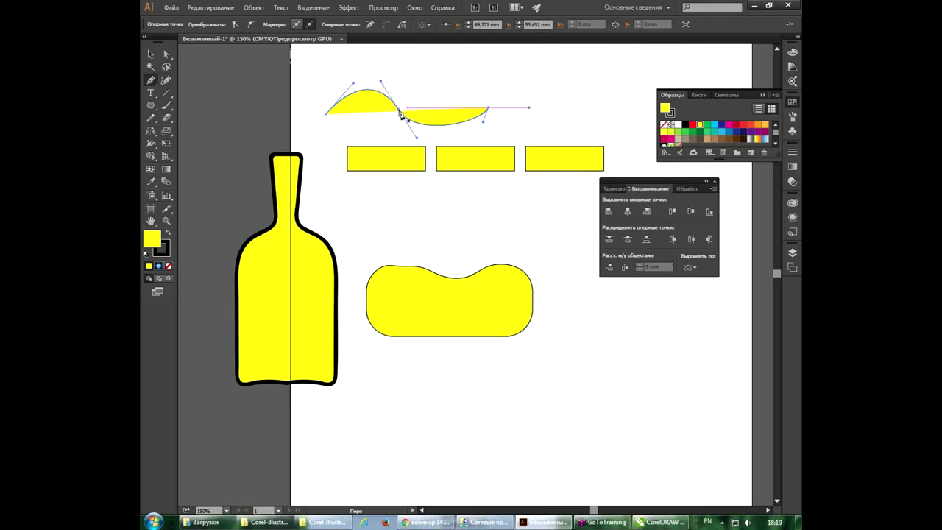
# Step: Extend the path right and downward with more anchors, joining it into a yellow wavy shape
pyautogui.click(487, 107)
pyautogui.moveTo(514, 79); pyautogui.dragTo(546, 95)
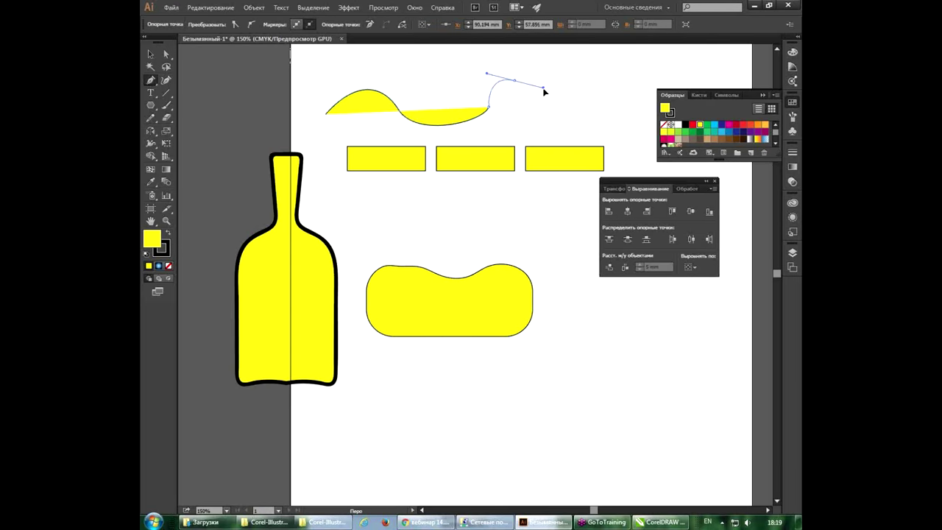
pyautogui.moveTo(547, 68); pyautogui.dragTo(568, 106)
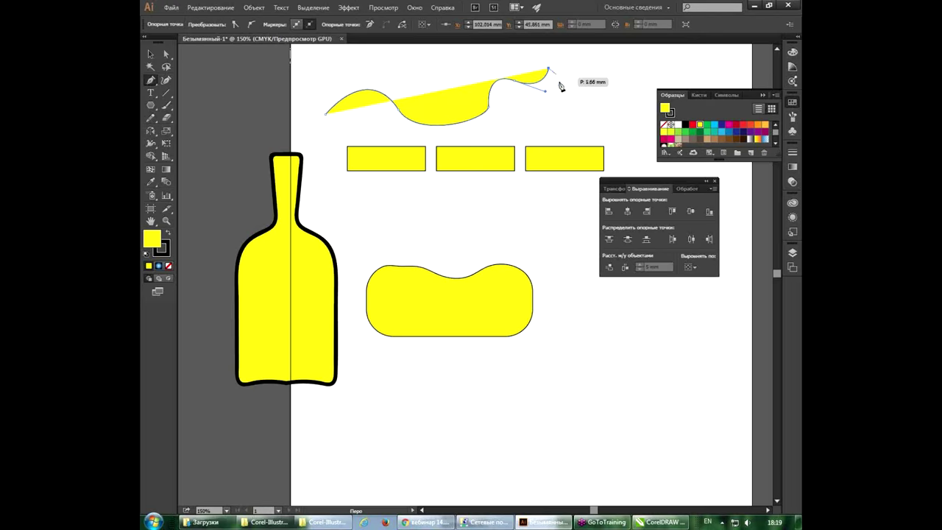
pyautogui.click(569, 101)
pyautogui.click(549, 122)
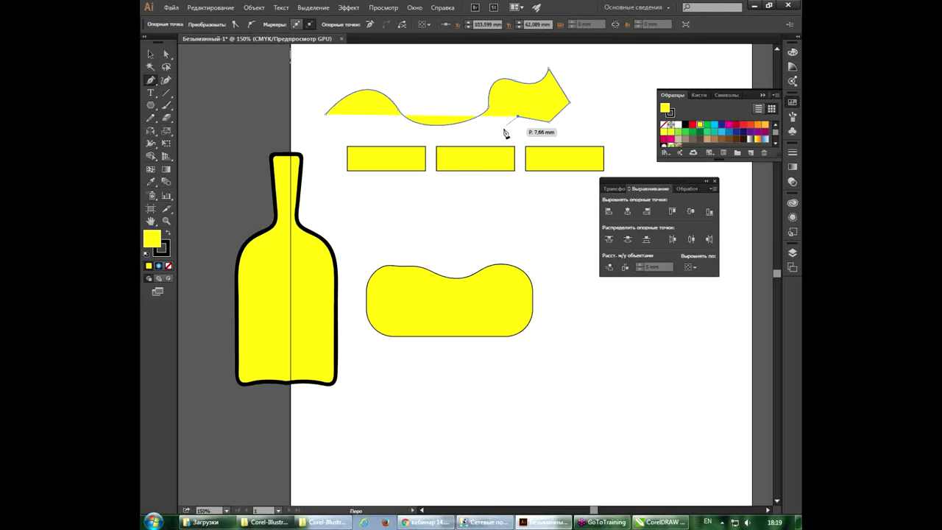
pyautogui.moveTo(499, 134)
pyautogui.mouseDown()
pyautogui.moveTo(530, 117)
pyautogui.moveTo(498, 198)
pyautogui.mouseUp()
pyautogui.click(498, 196)
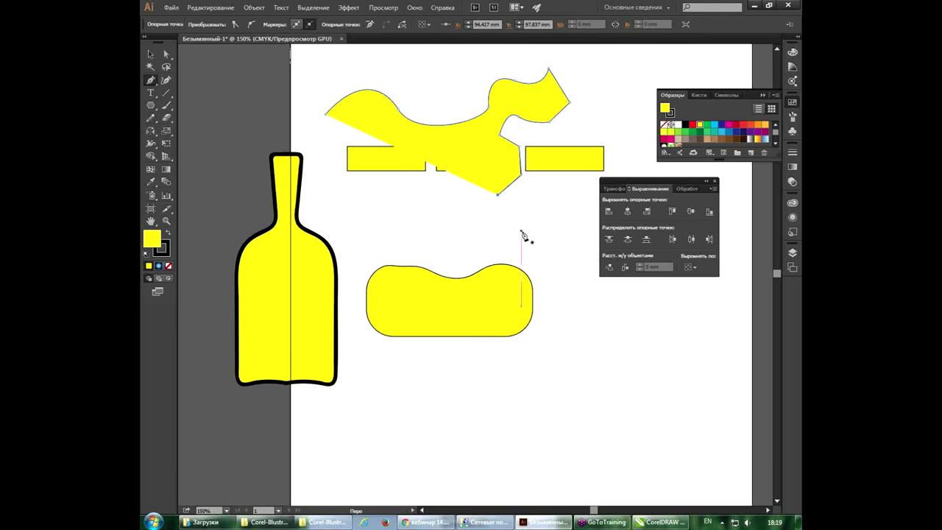
pyautogui.moveTo(525, 227); pyautogui.dragTo(532, 215)
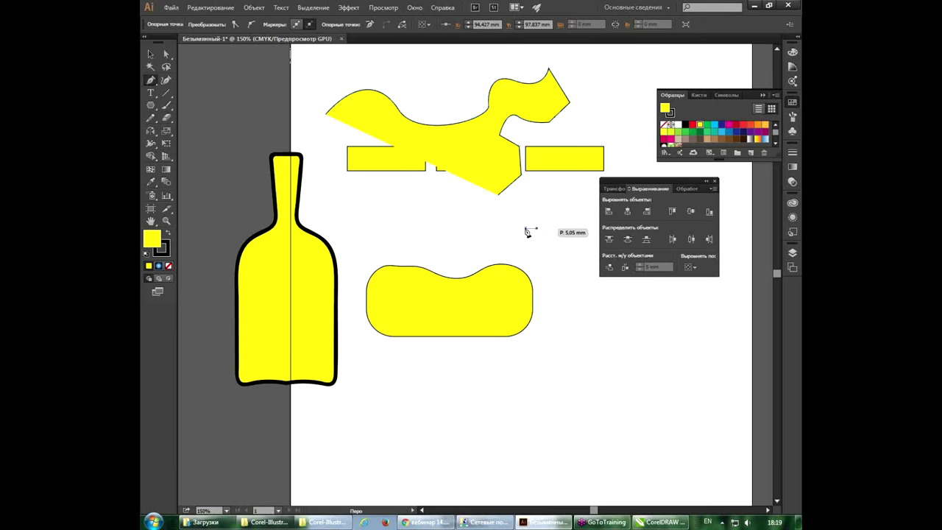
pyautogui.click(497, 194)
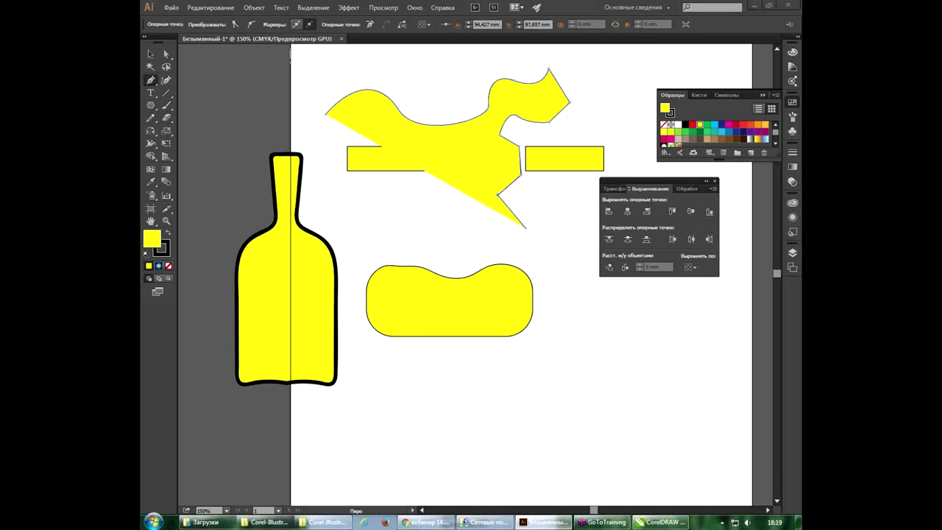
pyautogui.click(660, 521)
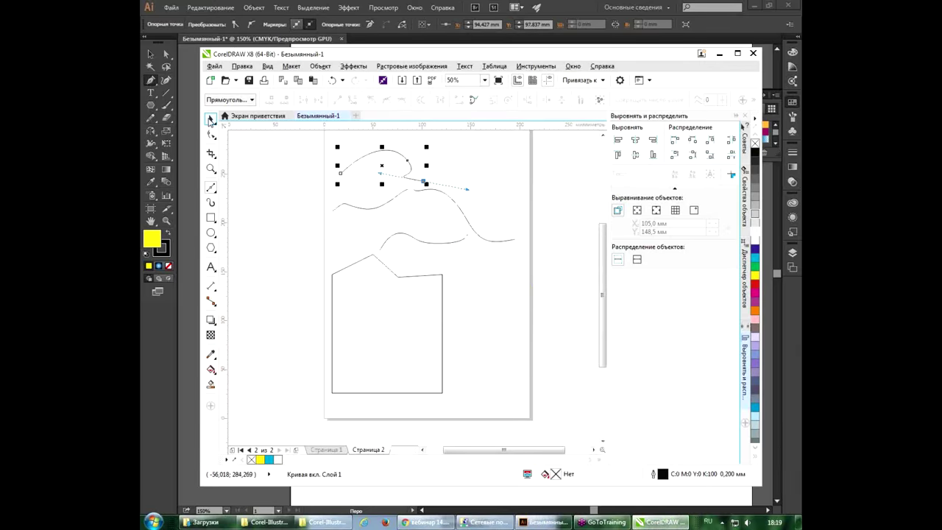
# Step: Start a new three-node Bezier curve above the wavy lines, rising to the upper right
pyautogui.click(209, 120)
pyautogui.click(420, 159)
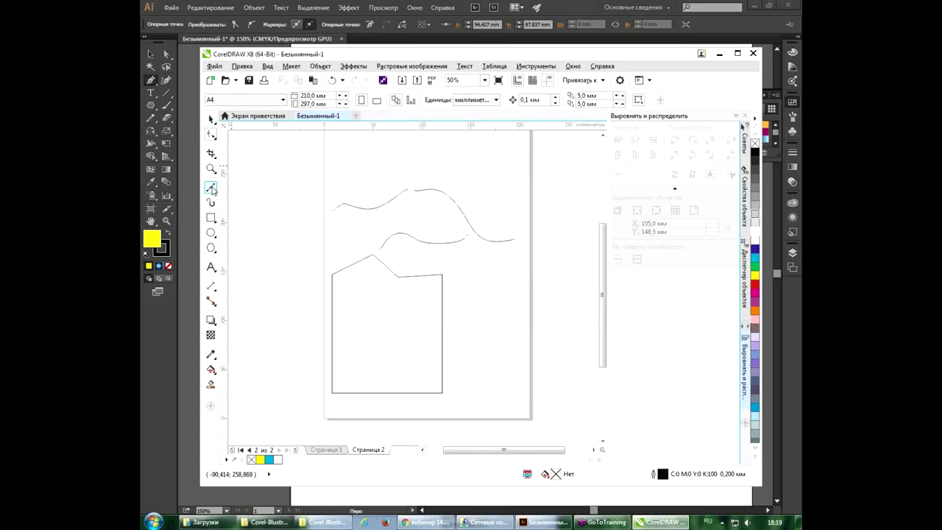
pyautogui.click(212, 190)
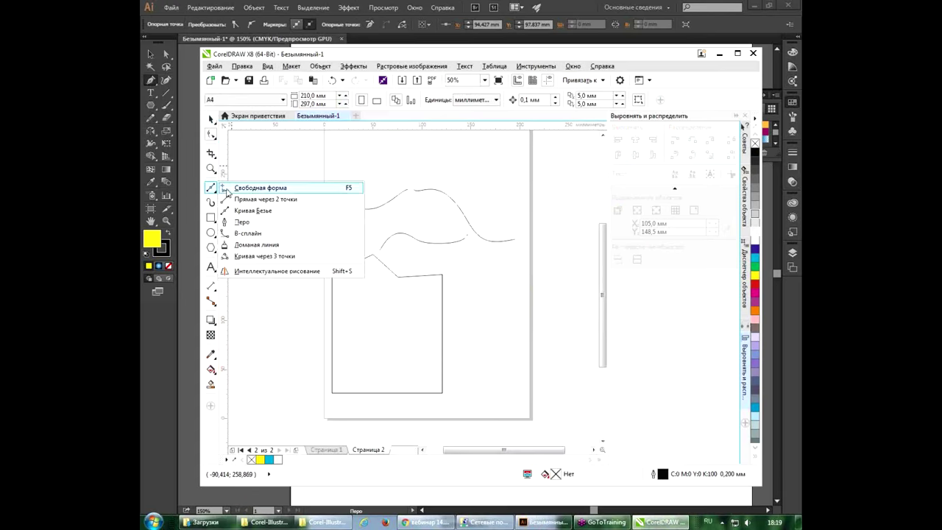
pyautogui.click(240, 222)
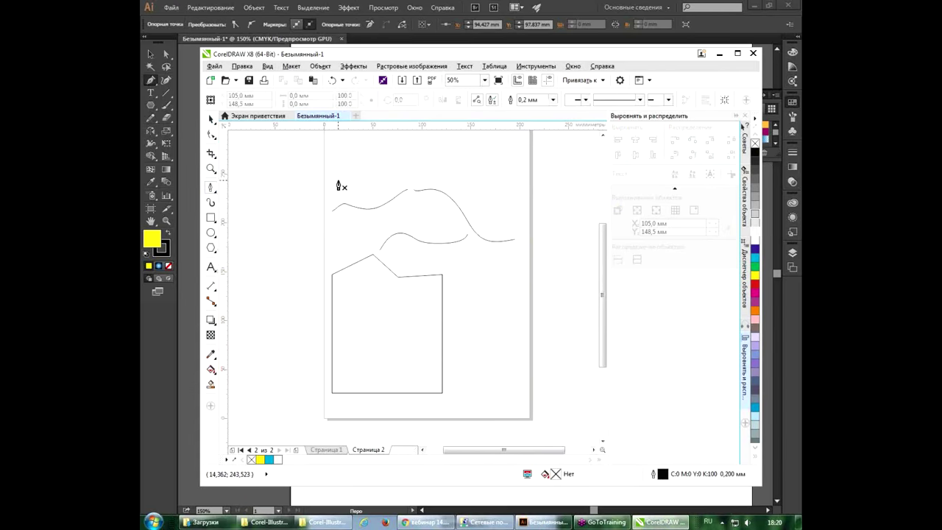
pyautogui.moveTo(338, 179); pyautogui.dragTo(355, 144)
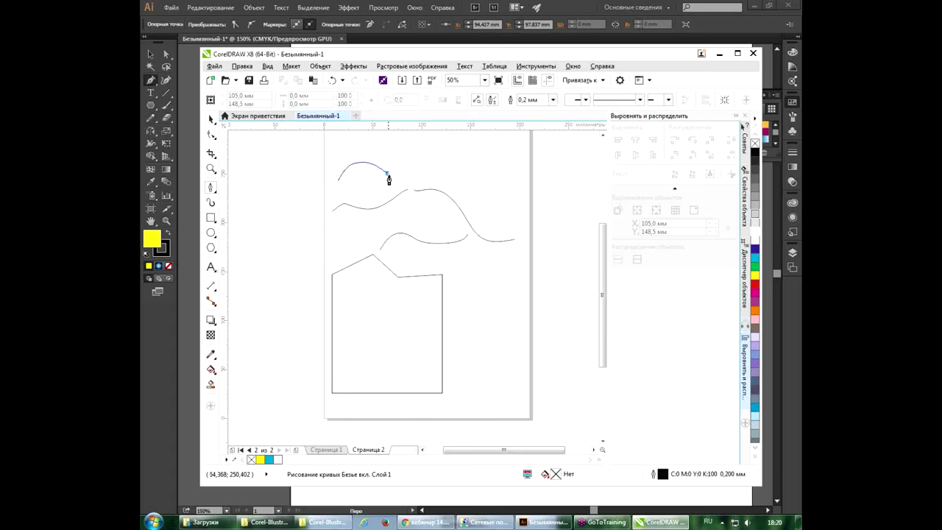
pyautogui.moveTo(386, 172)
pyautogui.mouseDown()
pyautogui.moveTo(401, 181)
pyautogui.moveTo(405, 171)
pyautogui.mouseUp()
pyautogui.moveTo(441, 142); pyautogui.dragTo(476, 169)
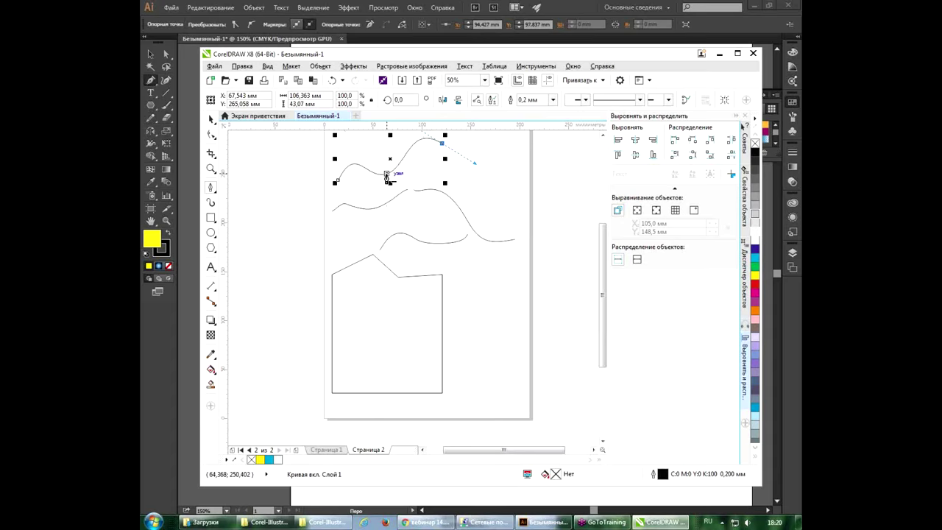
# Step: Move the middle node down-left and continue the curve right, then straight down
pyautogui.click(387, 177)
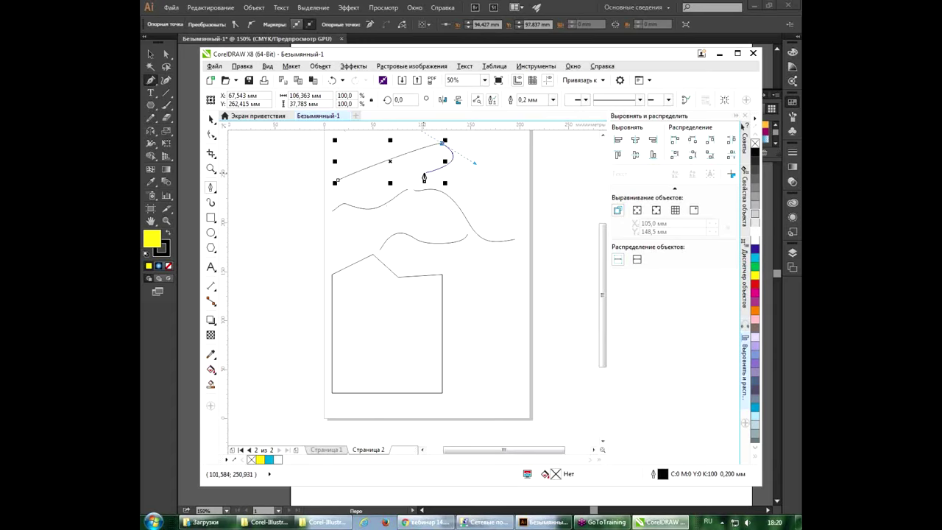
pyautogui.hotkey('ctrl', 'z')
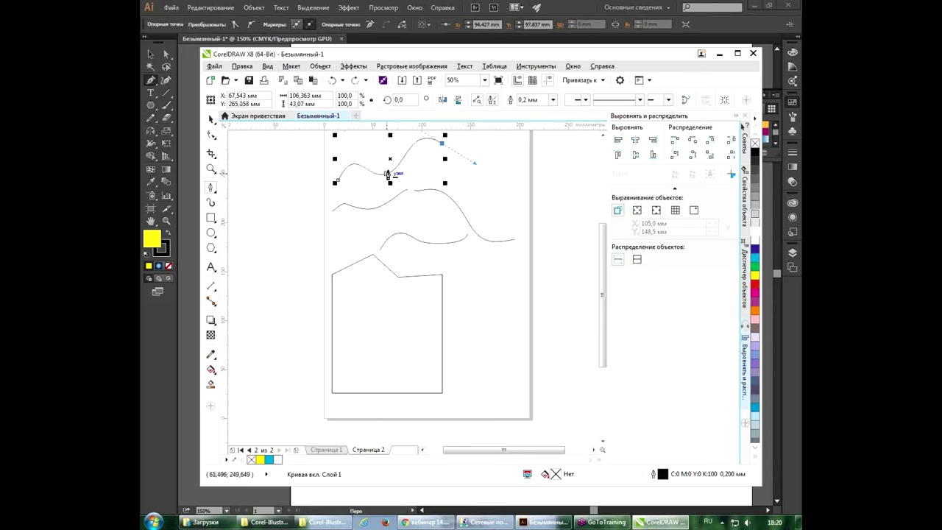
pyautogui.click(387, 175)
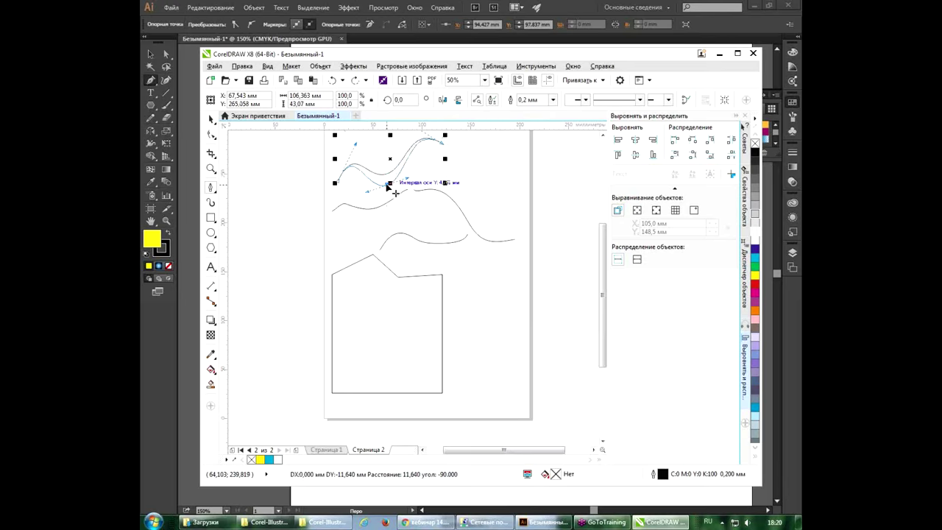
pyautogui.moveTo(388, 178); pyautogui.dragTo(380, 190)
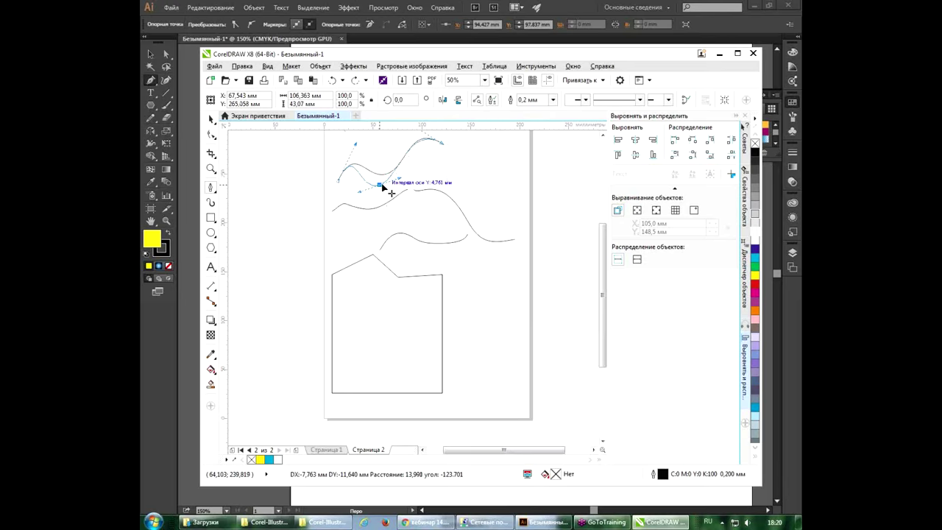
pyautogui.click(445, 146)
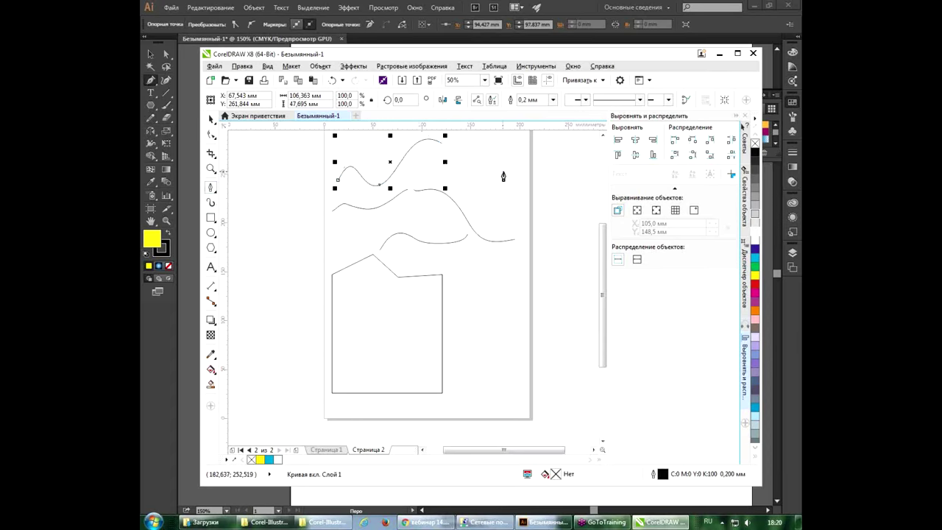
pyautogui.moveTo(513, 150); pyautogui.dragTo(444, 151)
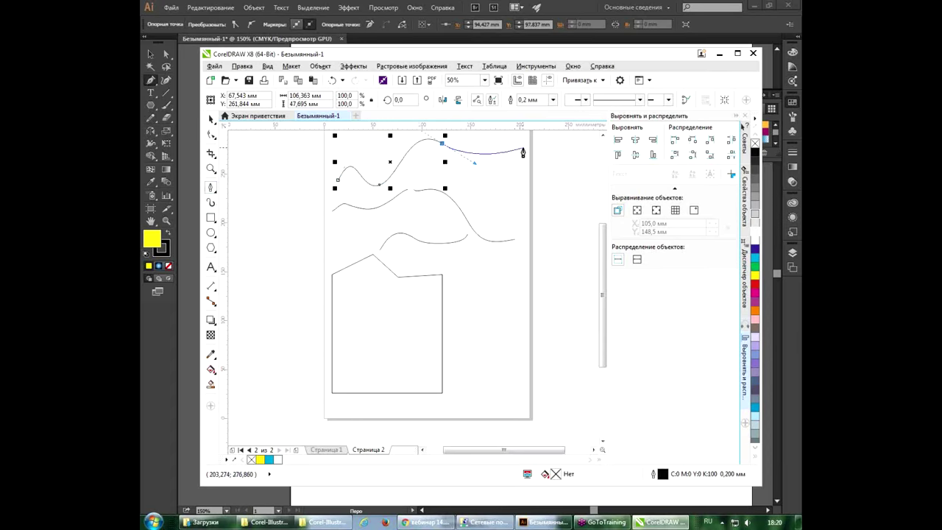
pyautogui.click(514, 190)
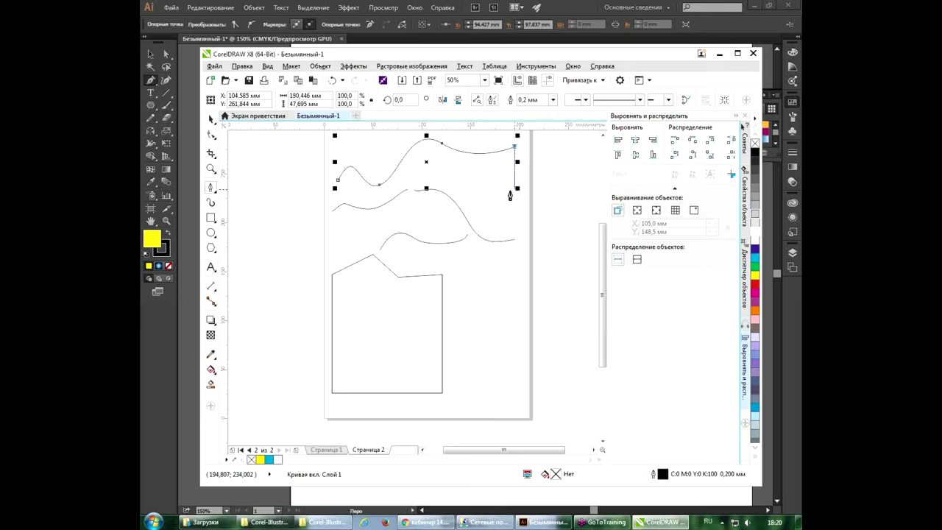
pyautogui.doubleClick(472, 178)
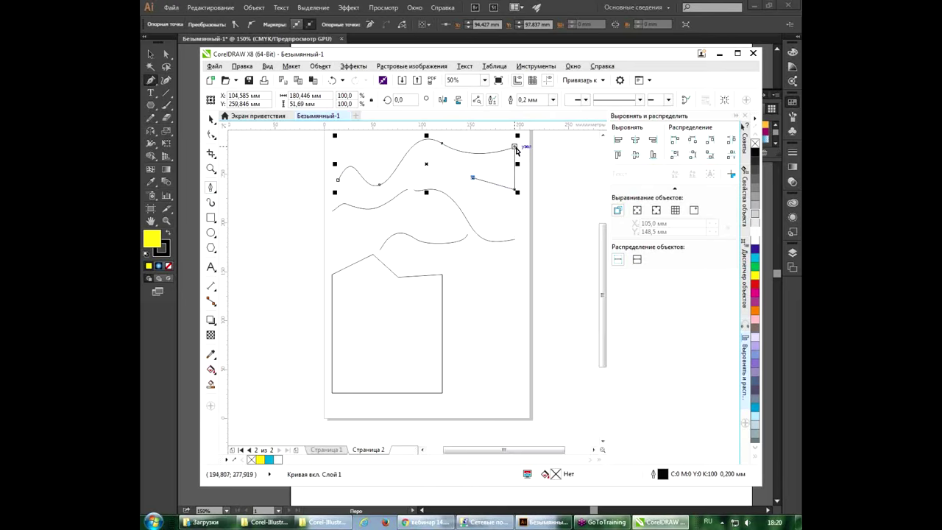
# Step: Adjust the top-right end node and add a final segment hooking down on the right
pyautogui.moveTo(515, 148); pyautogui.dragTo(522, 148)
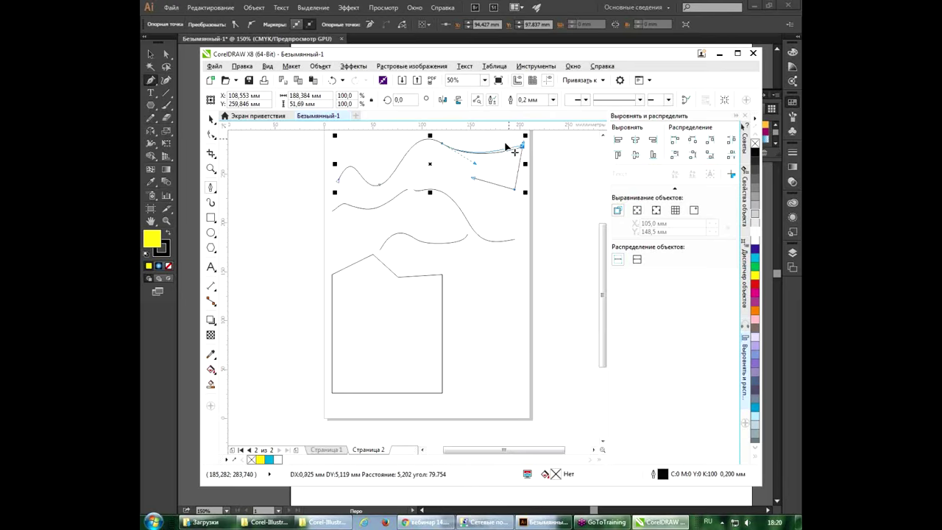
pyautogui.moveTo(524, 147); pyautogui.dragTo(524, 177)
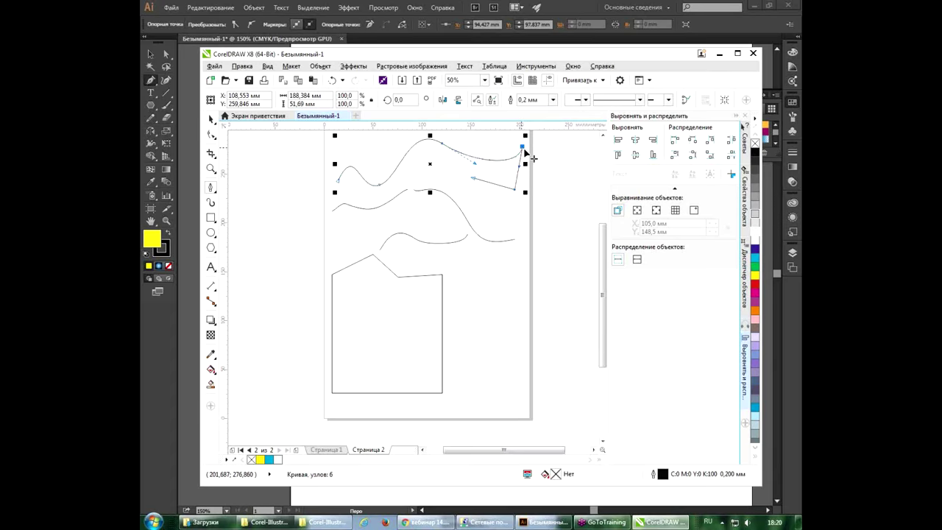
pyautogui.moveTo(524, 149); pyautogui.dragTo(509, 148)
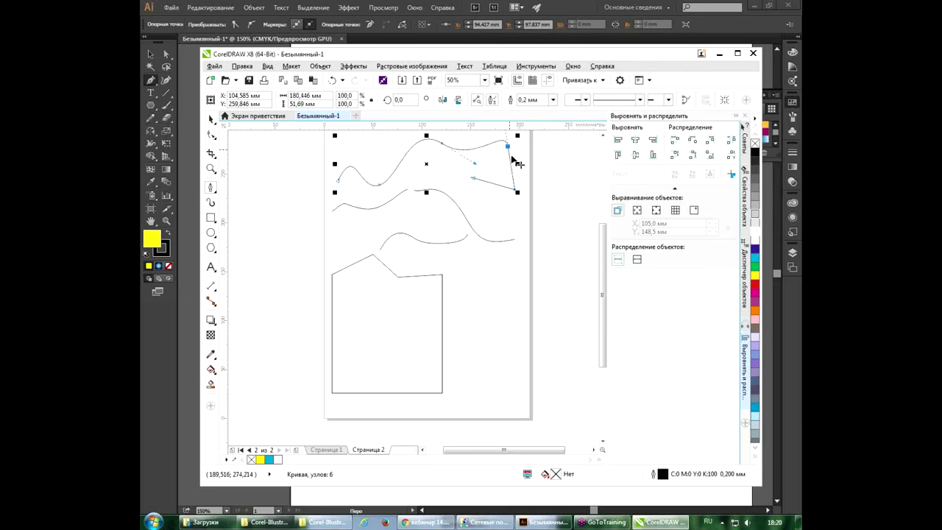
pyautogui.moveTo(508, 146); pyautogui.dragTo(513, 171)
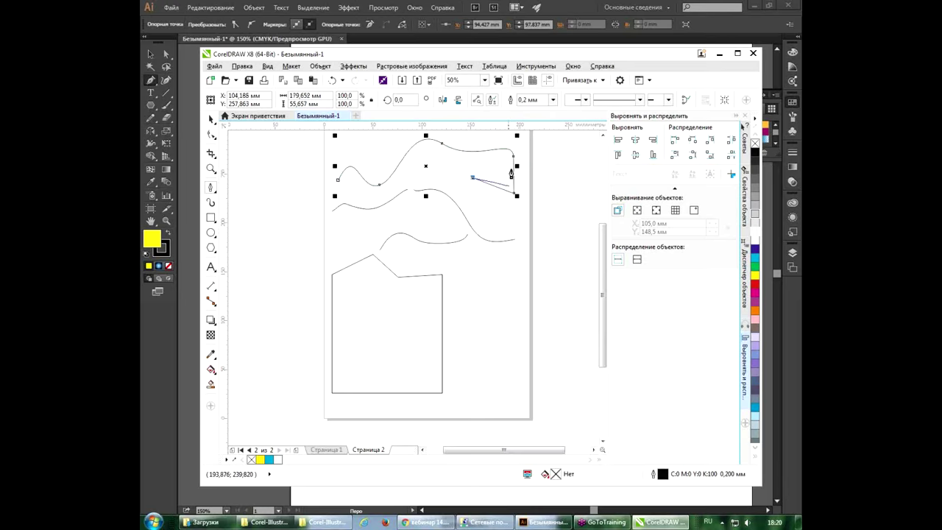
pyautogui.moveTo(483, 220); pyautogui.dragTo(508, 243)
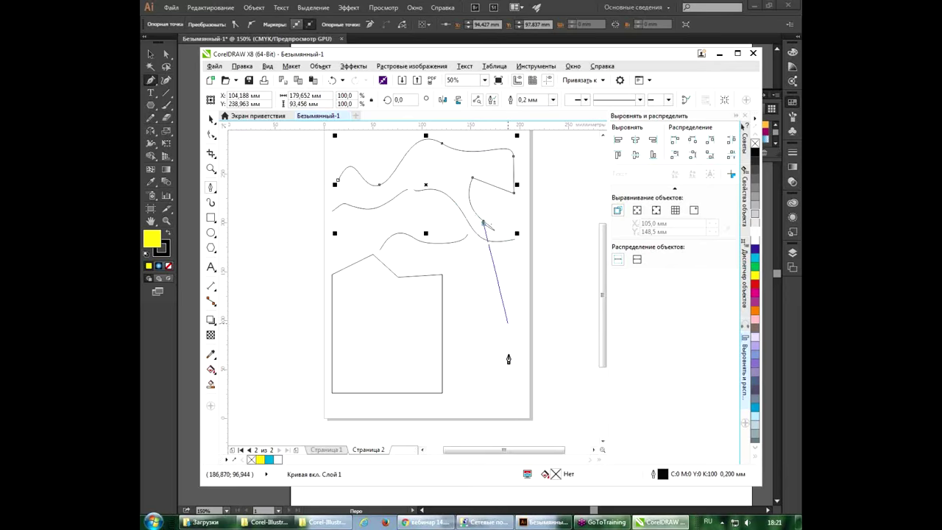
pyautogui.press('Escape')
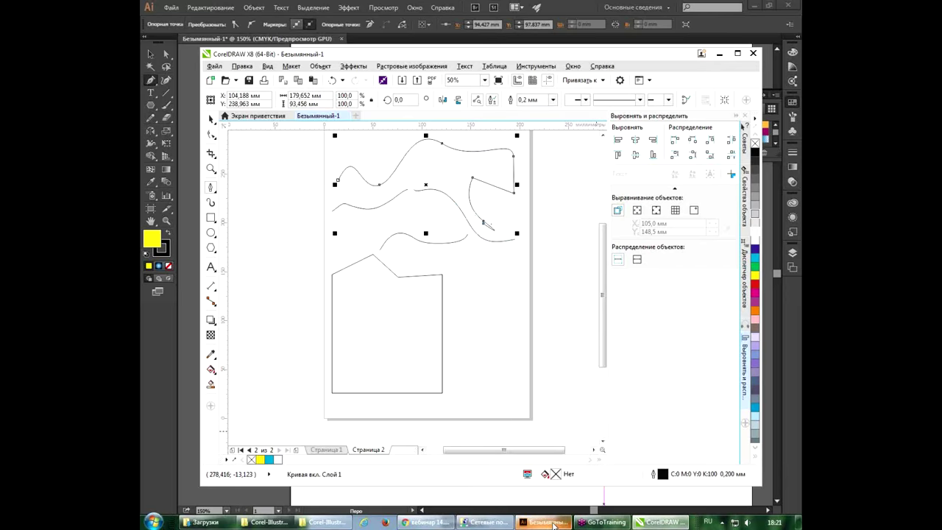
# Step: Back in Illustrator, undo the yellow bird-like shape
pyautogui.click(545, 522)
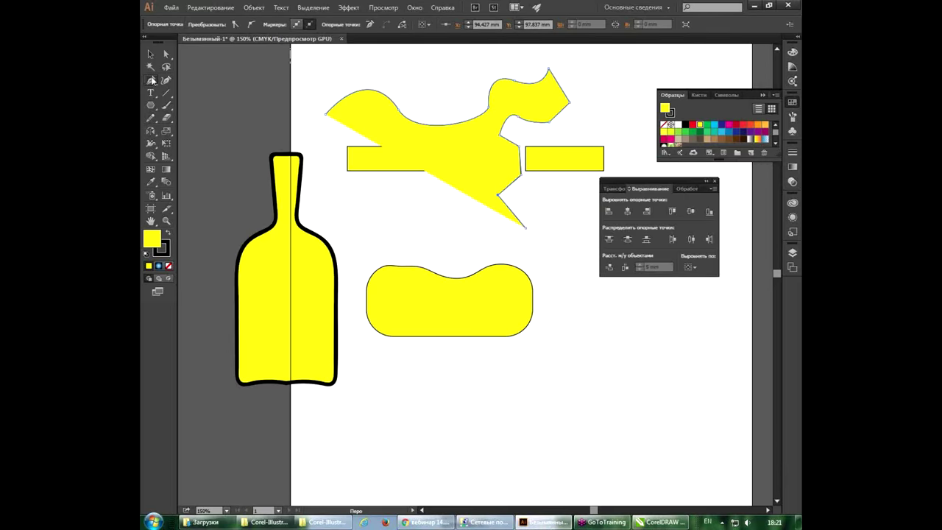
pyautogui.click(150, 56)
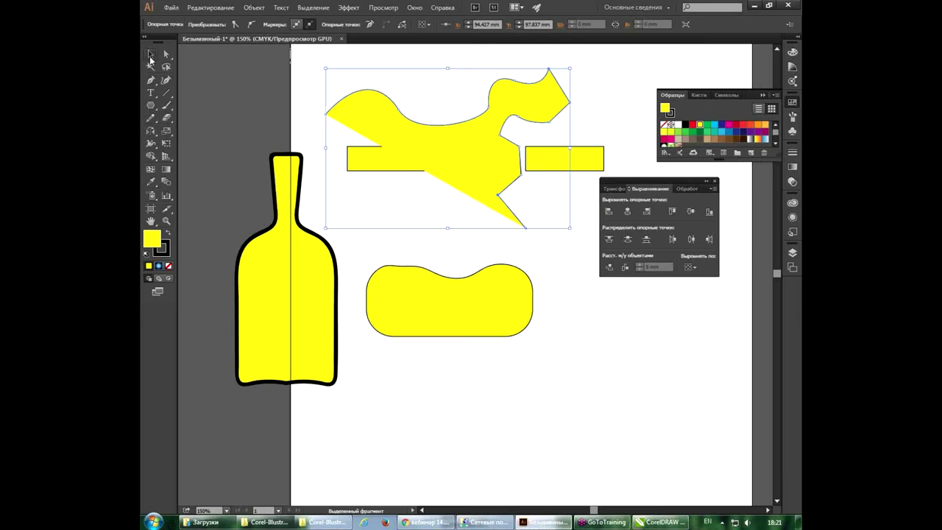
pyautogui.hotkey('ctrl', 'z')
pyautogui.hotkey('ctrl', 'z')
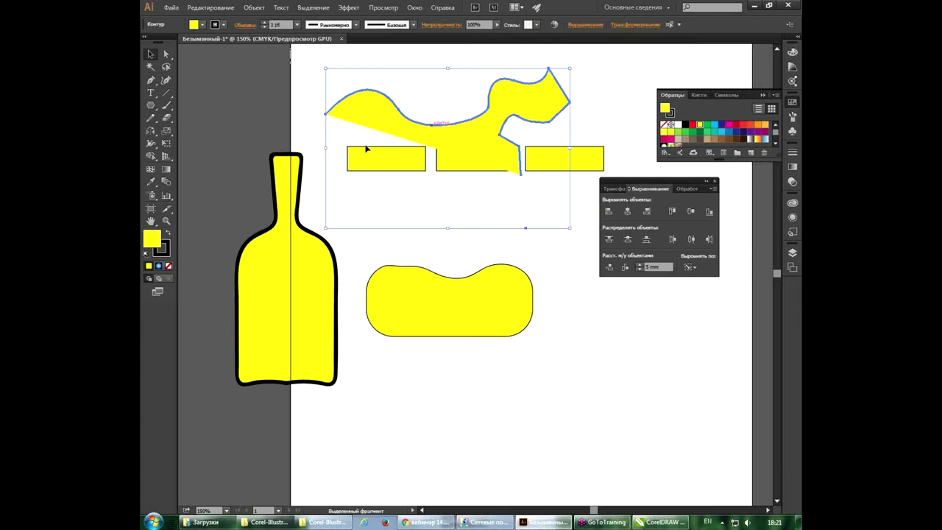
pyautogui.hotkey('ctrl', 'z')
# Step: Start a new curved Pen path above the rectangles, smoothing its middle into a wave
pyautogui.click(150, 82)
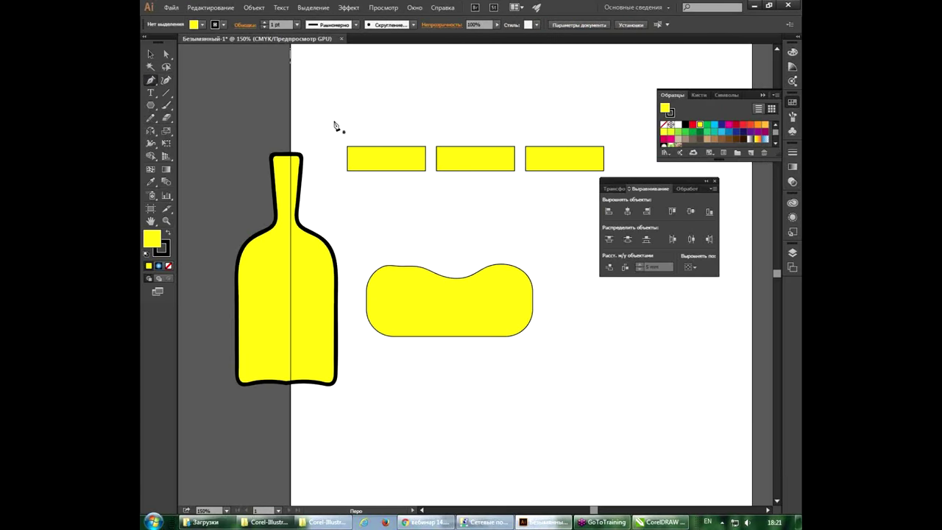
pyautogui.moveTo(336, 116); pyautogui.dragTo(368, 79)
pyautogui.moveTo(442, 109); pyautogui.dragTo(452, 125)
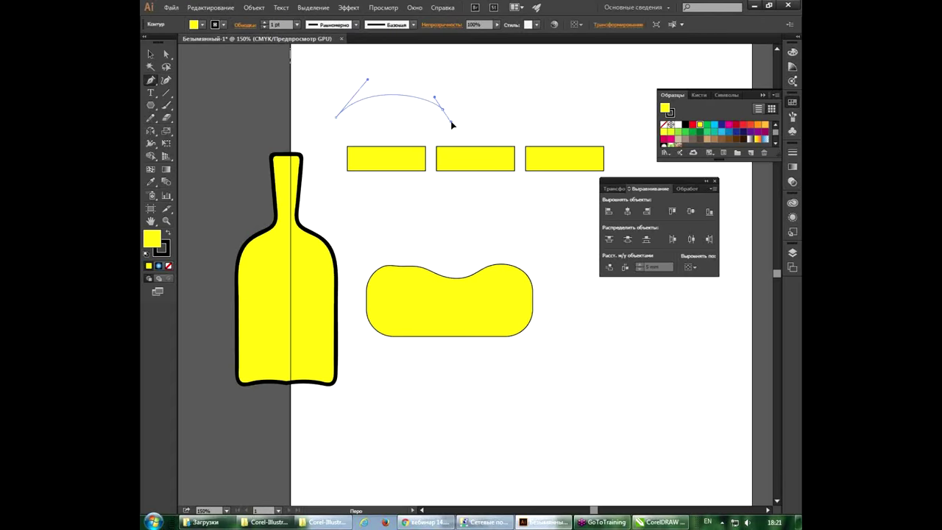
pyautogui.click(498, 86)
pyautogui.moveTo(560, 96); pyautogui.dragTo(578, 137)
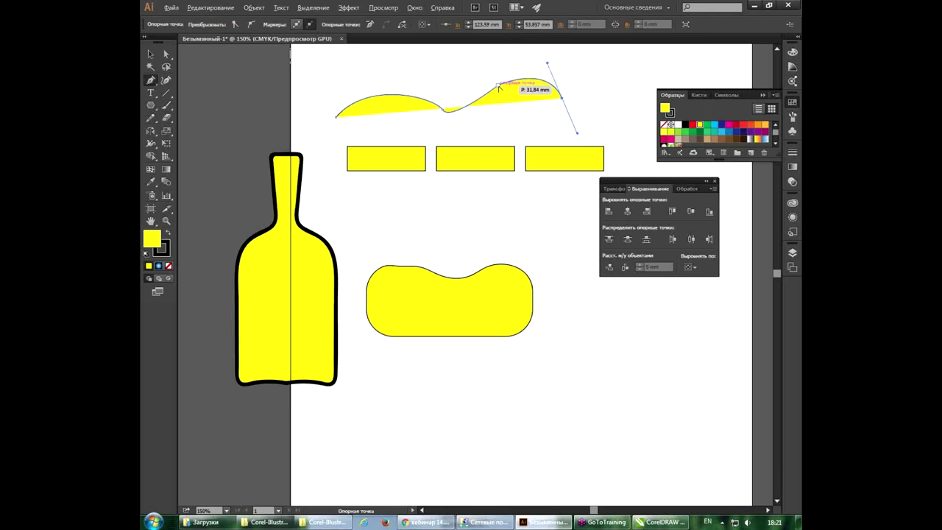
pyautogui.moveTo(498, 86); pyautogui.dragTo(498, 56)
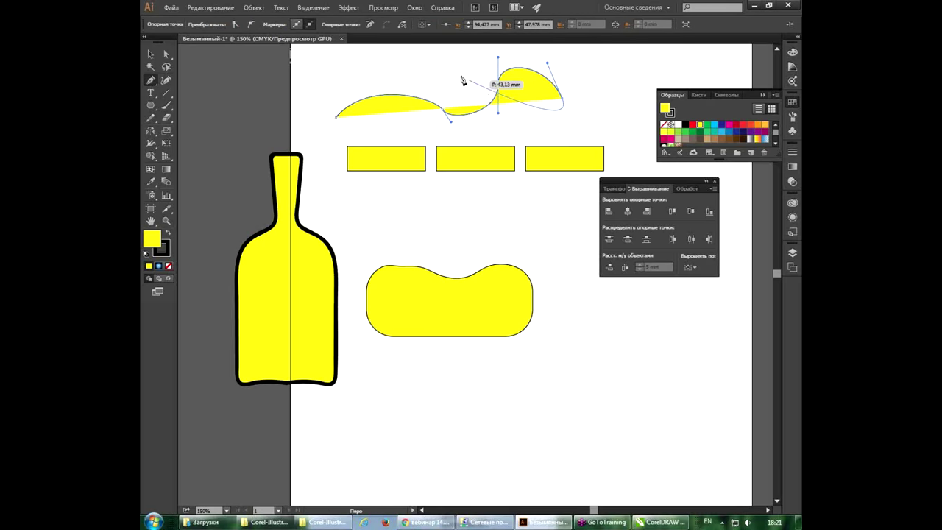
pyautogui.click(499, 86)
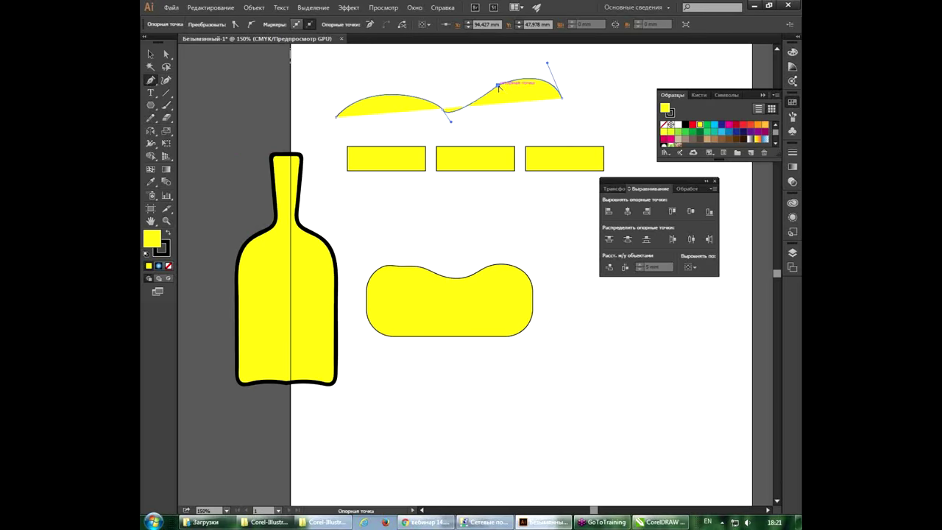
# Step: Extend the path around the right side and along the bottom with more anchors
pyautogui.click(561, 97)
pyautogui.moveTo(577, 132); pyautogui.dragTo(590, 114)
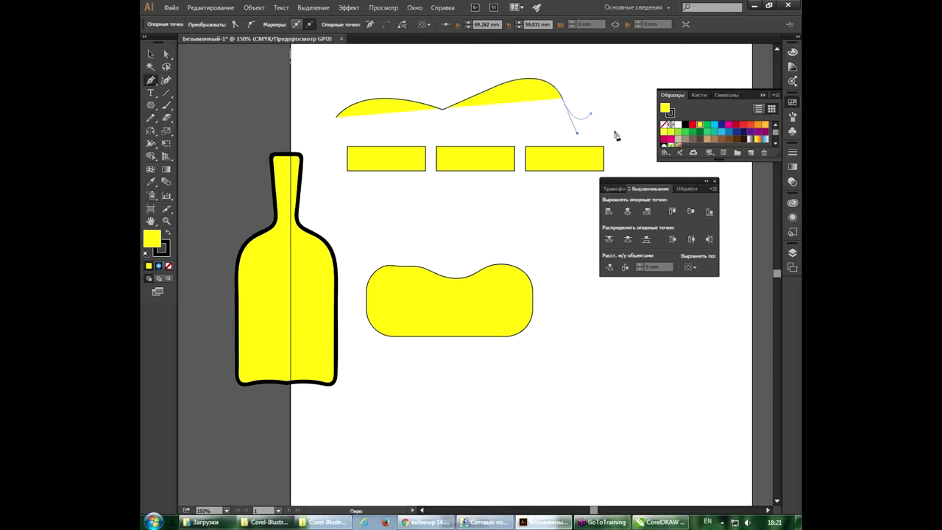
pyautogui.click(620, 131)
pyautogui.click(592, 186)
pyautogui.click(491, 196)
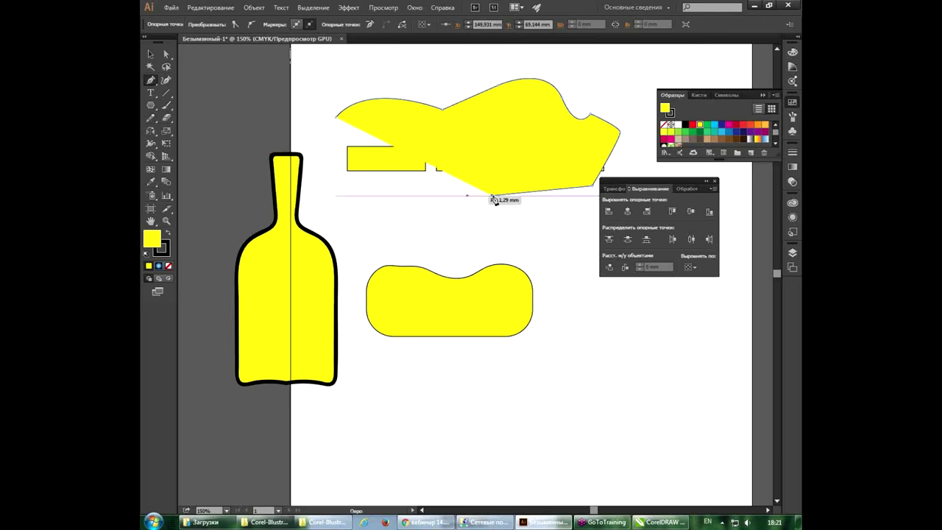
pyautogui.click(417, 212)
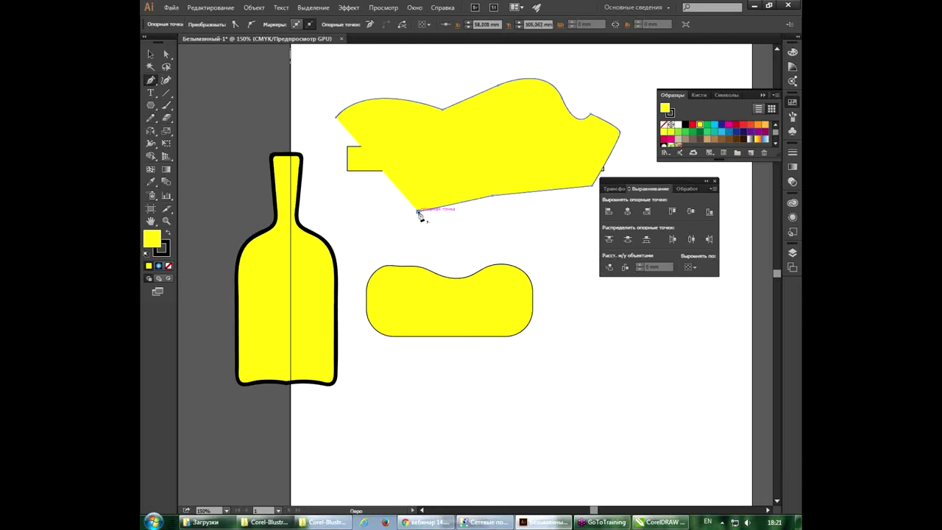
# Step: Raise a top-edge anchor into a peak, curve the lower-left corner, then delete the shape
pyautogui.click(476, 98)
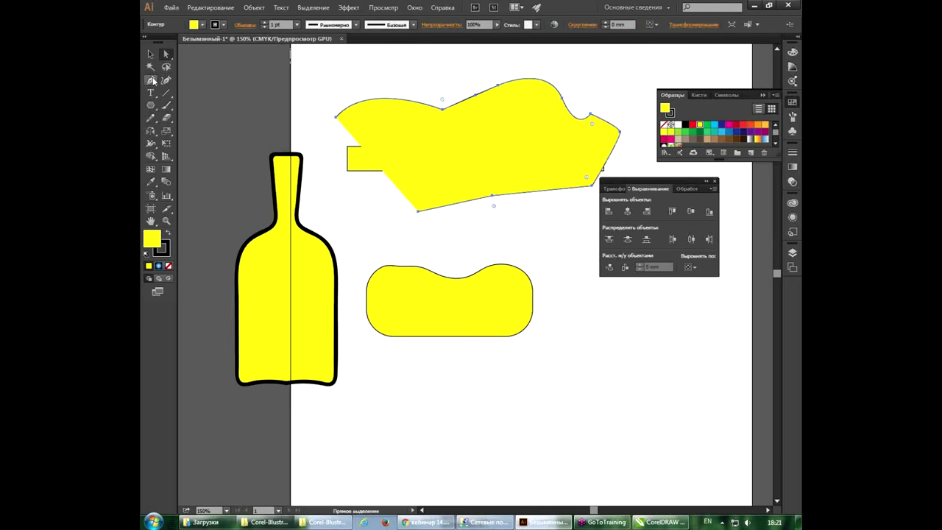
pyautogui.press('ctrl')
pyautogui.keyDown('ctrl'); pyautogui.click(476, 97); pyautogui.keyUp('ctrl')
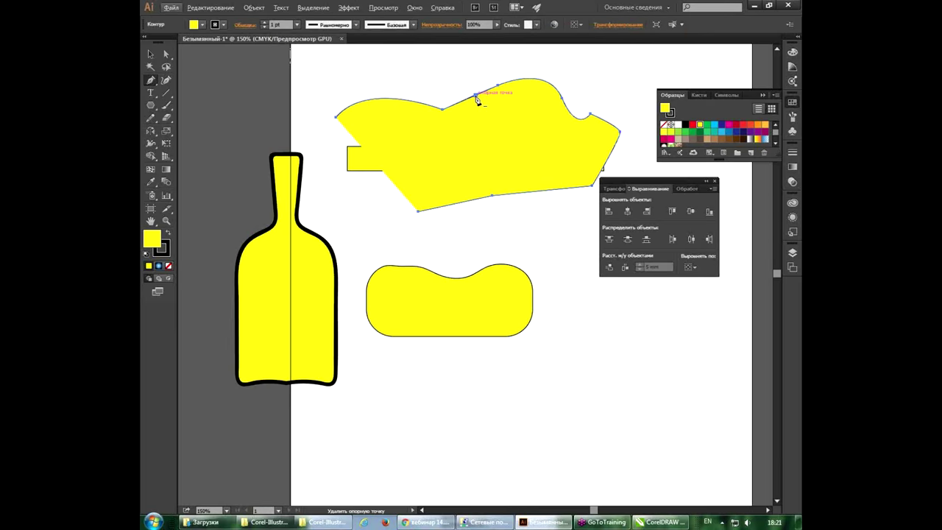
pyautogui.keyDown('ctrl'); pyautogui.click(476, 97); pyautogui.keyUp('ctrl')
pyautogui.moveTo(476, 97); pyautogui.dragTo(464, 72)
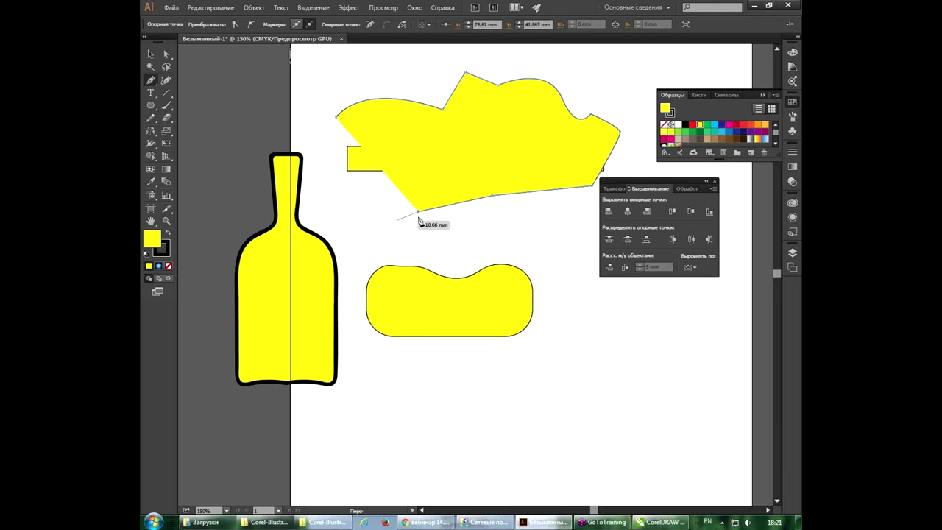
pyautogui.moveTo(418, 214); pyautogui.dragTo(362, 199)
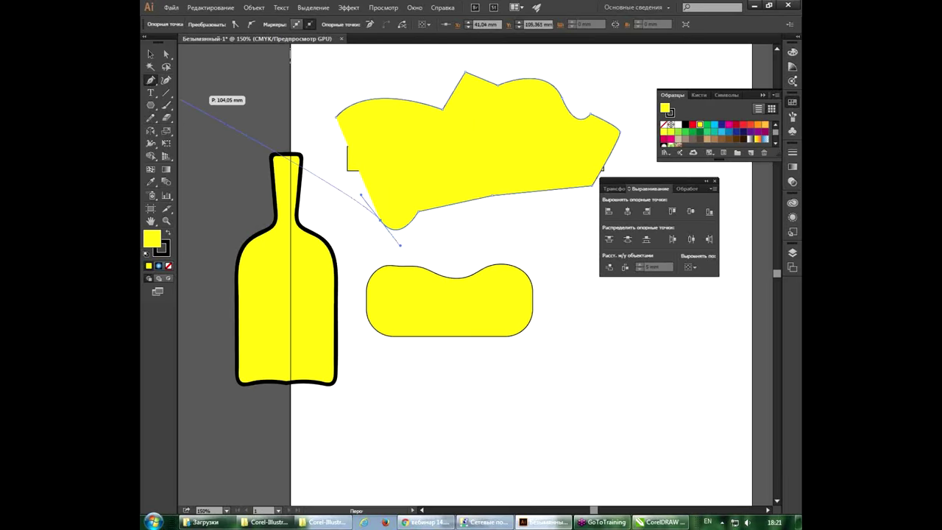
pyautogui.moveTo(362, 198); pyautogui.dragTo(371, 204)
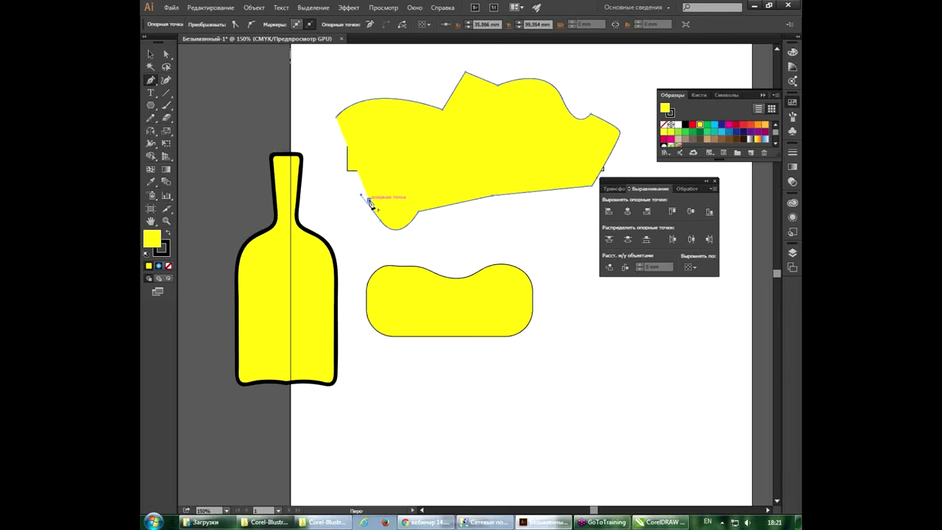
pyautogui.click(152, 54)
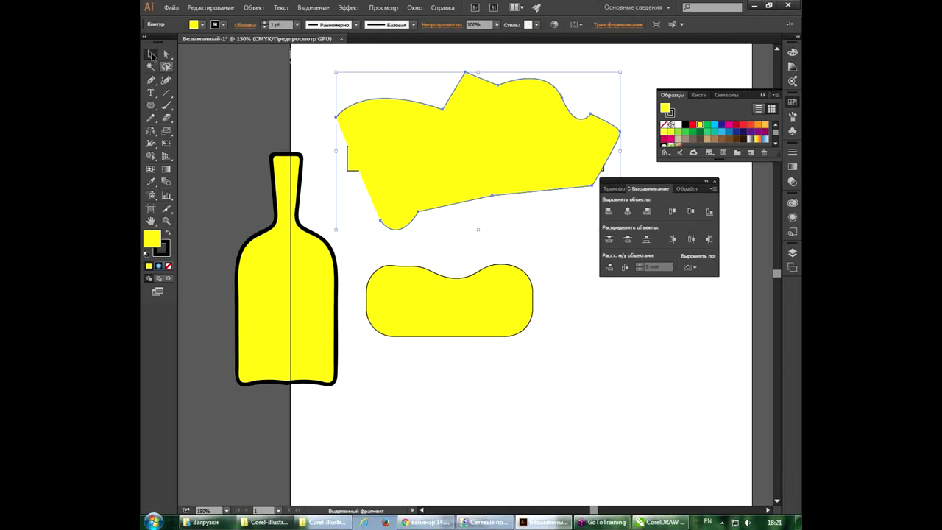
pyautogui.press('Delete')
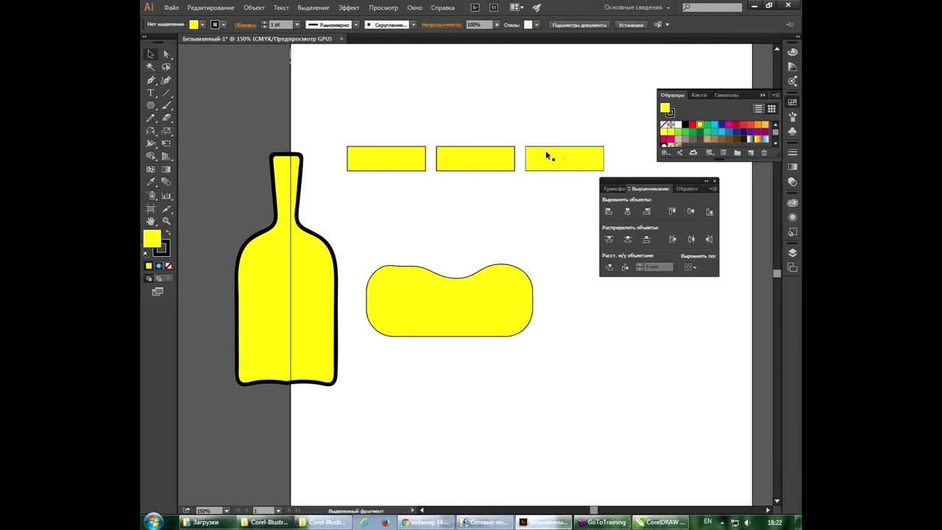
# Step: Delete all the curves and the rectangle from CorelDRAW's page 2
pyautogui.click(681, 521)
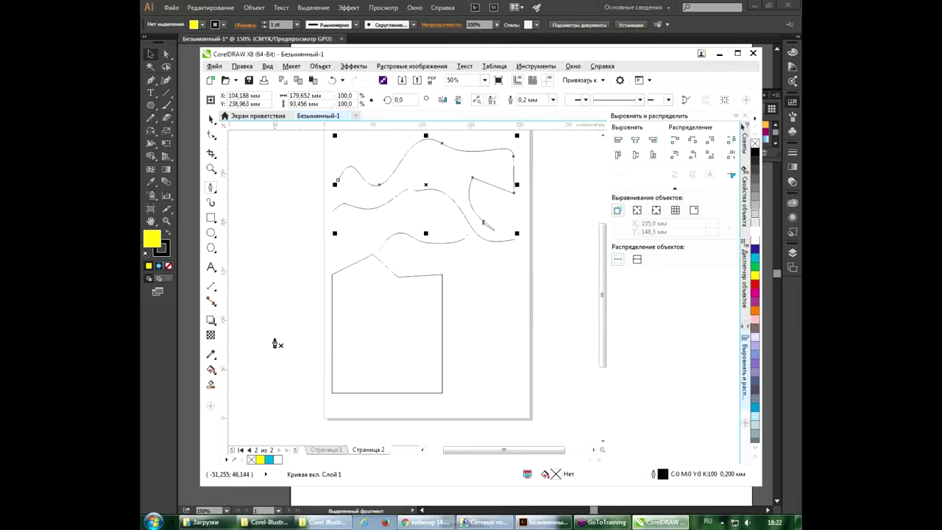
pyautogui.doubleClick(211, 119)
pyautogui.press('Delete')
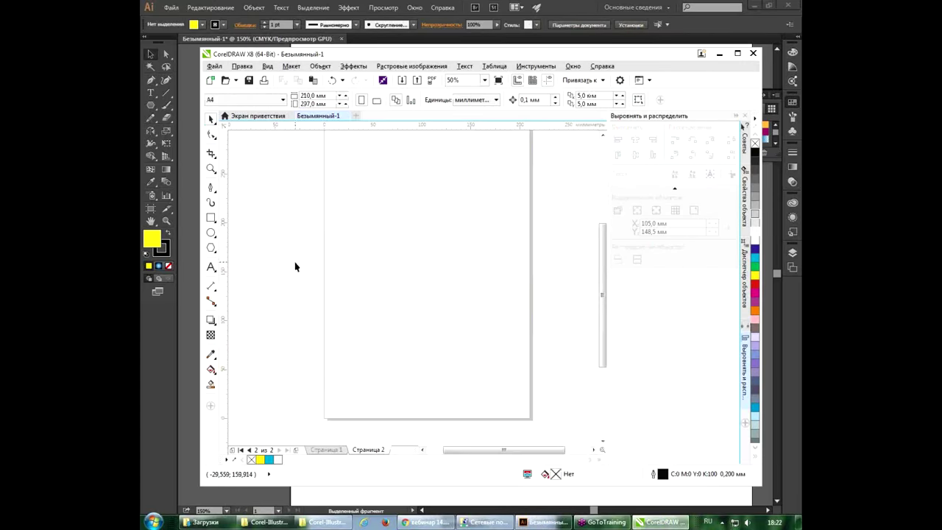
# Step: Place a trial B-spline curve's control points, then discard it with Esc
pyautogui.click(212, 189)
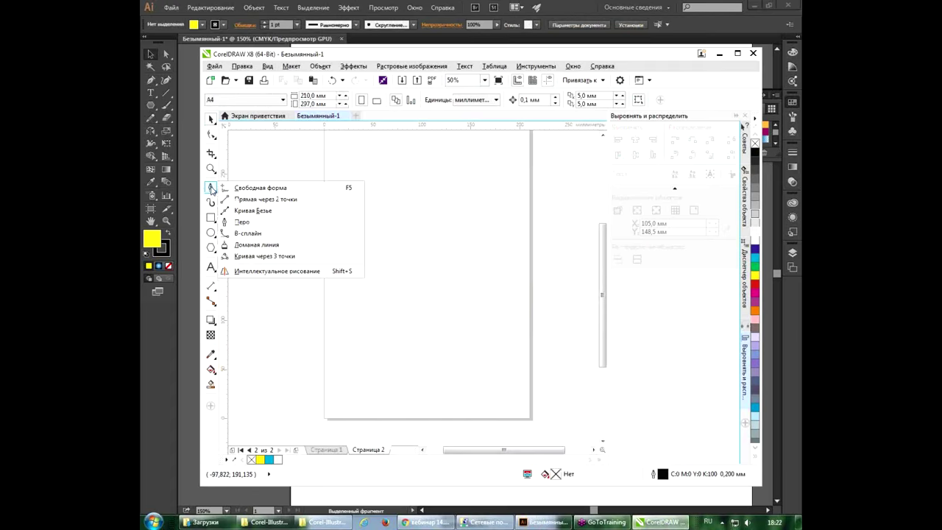
pyautogui.click(212, 189)
pyautogui.click(213, 191)
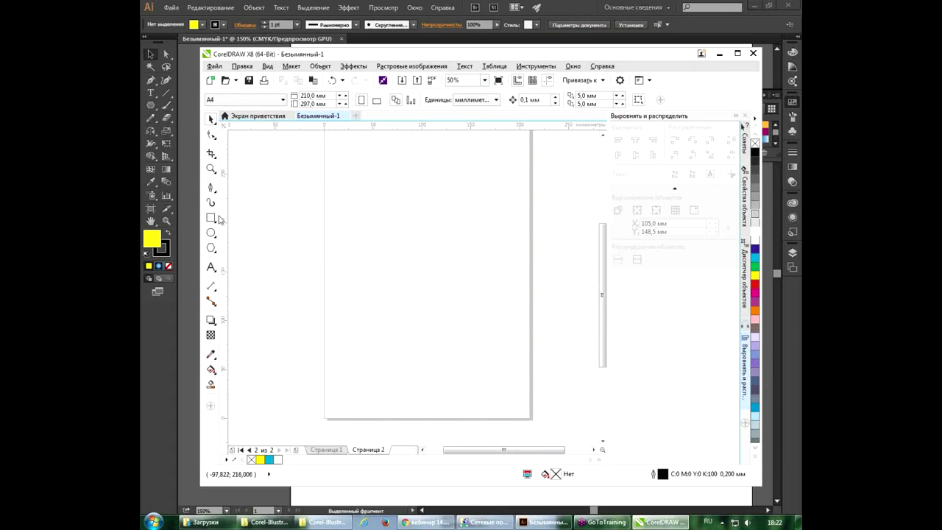
pyautogui.click(212, 190)
pyautogui.click(242, 233)
pyautogui.click(360, 222)
pyautogui.click(392, 161)
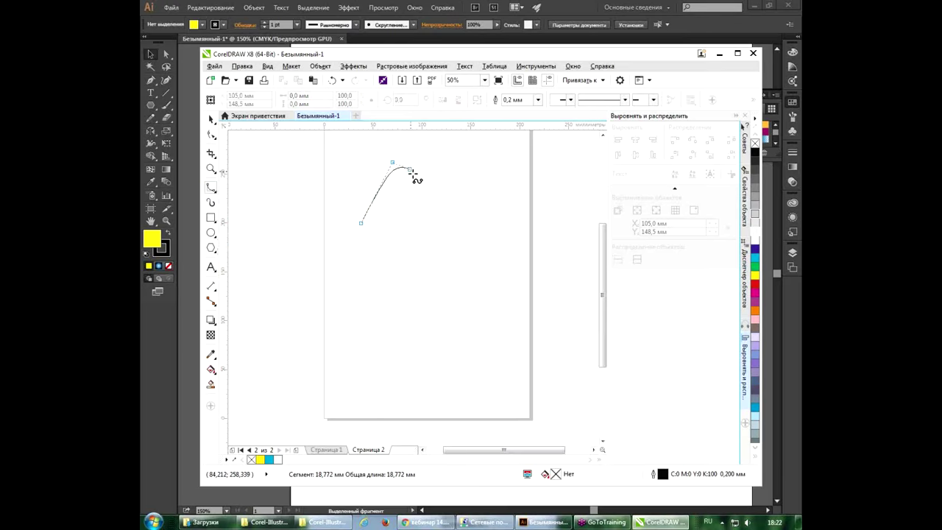
pyautogui.click(444, 187)
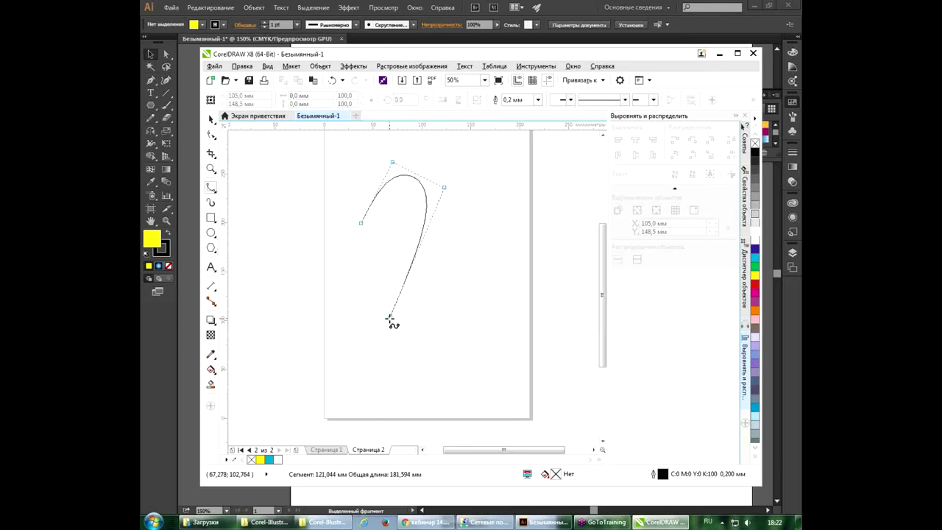
pyautogui.click(389, 318)
pyautogui.click(450, 345)
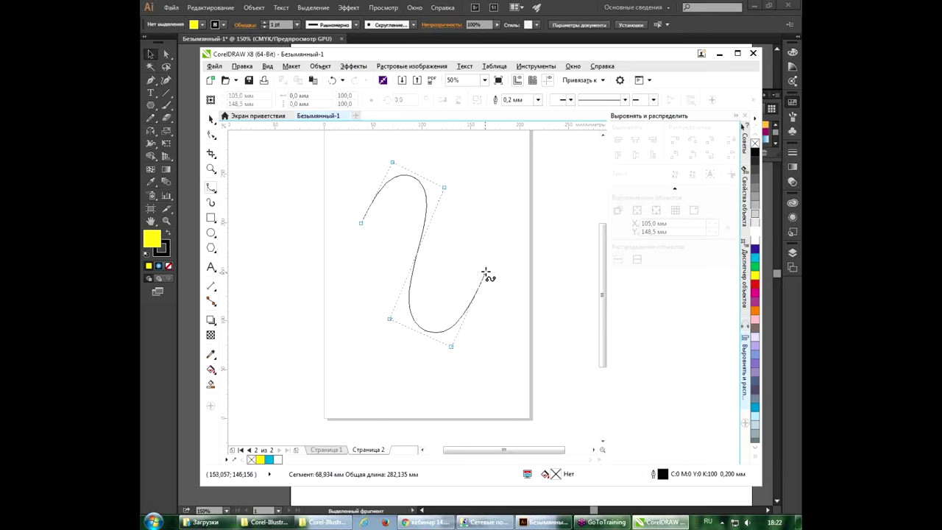
pyautogui.click(487, 232)
pyautogui.click(531, 259)
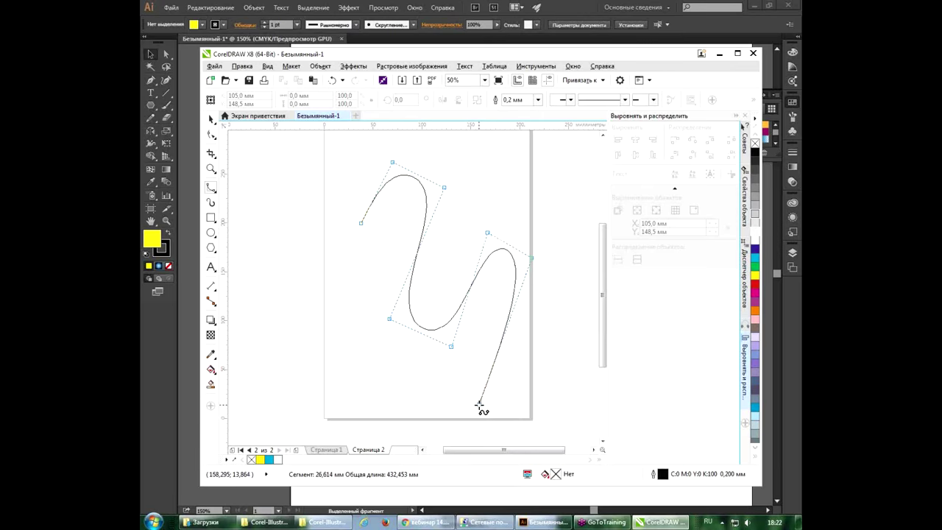
pyautogui.press('Escape')
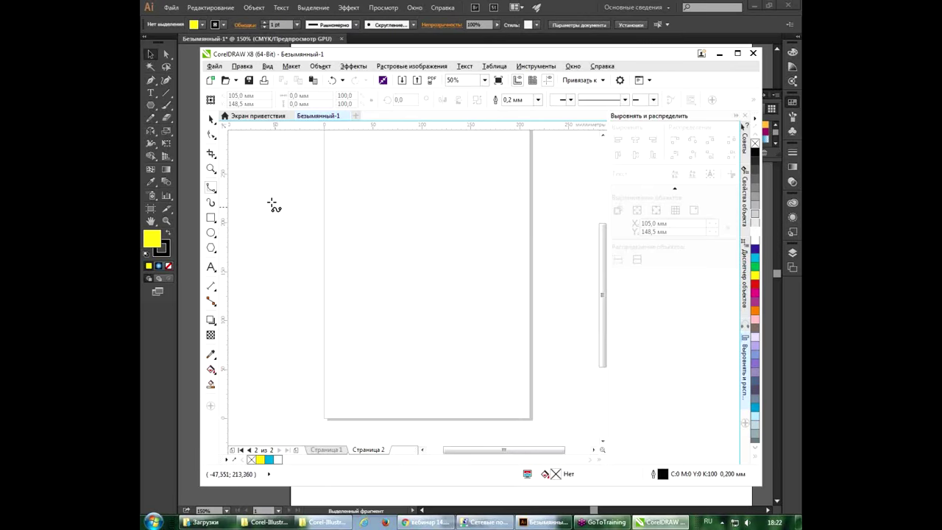
# Step: Draw a zigzag polyline of straight segments with the Pen tool
pyautogui.click(210, 190)
pyautogui.click(209, 190)
pyautogui.click(213, 220)
pyautogui.click(212, 190)
pyautogui.click(240, 222)
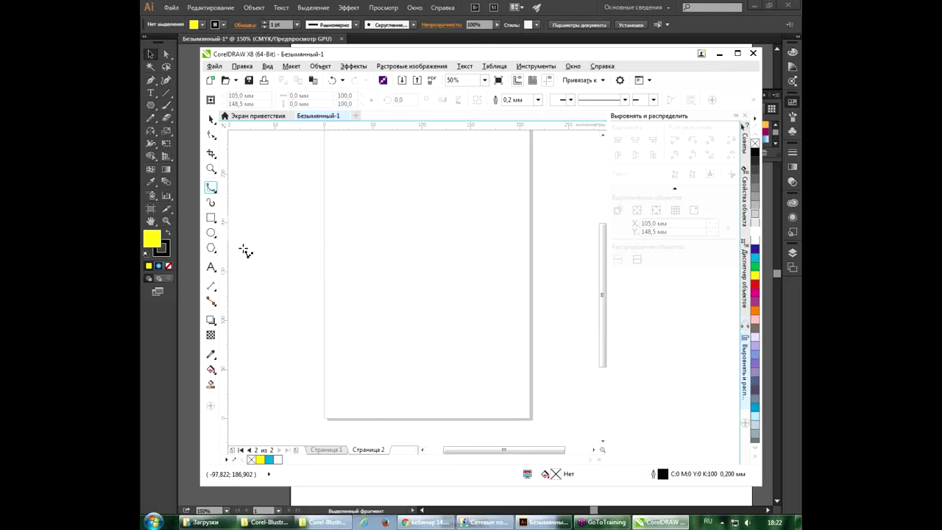
pyautogui.click(349, 231)
pyautogui.click(403, 167)
pyautogui.click(435, 197)
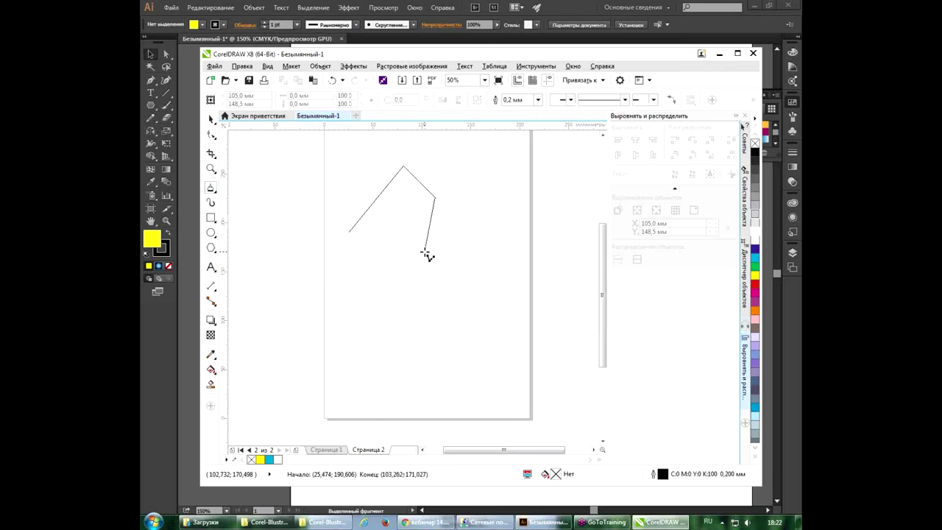
pyautogui.click(425, 251)
pyautogui.click(473, 251)
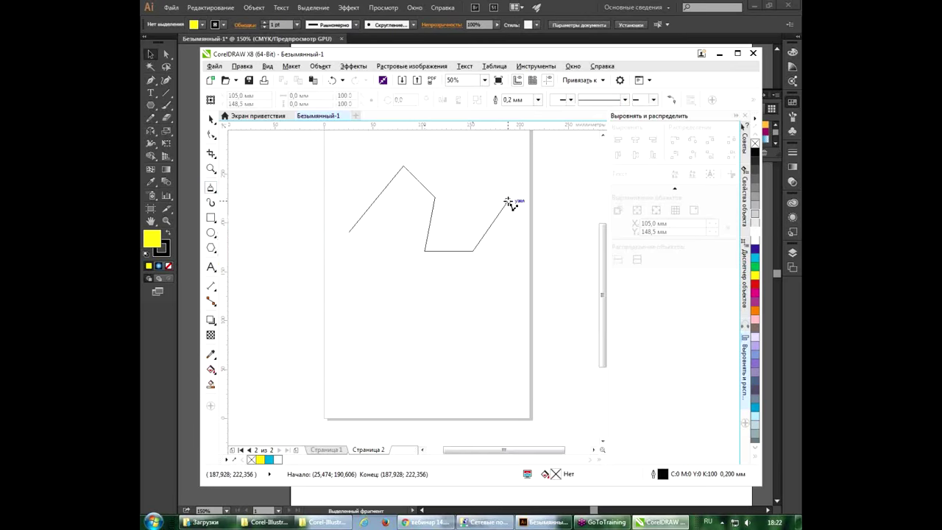
pyautogui.click(508, 200)
pyautogui.doubleClick(529, 206)
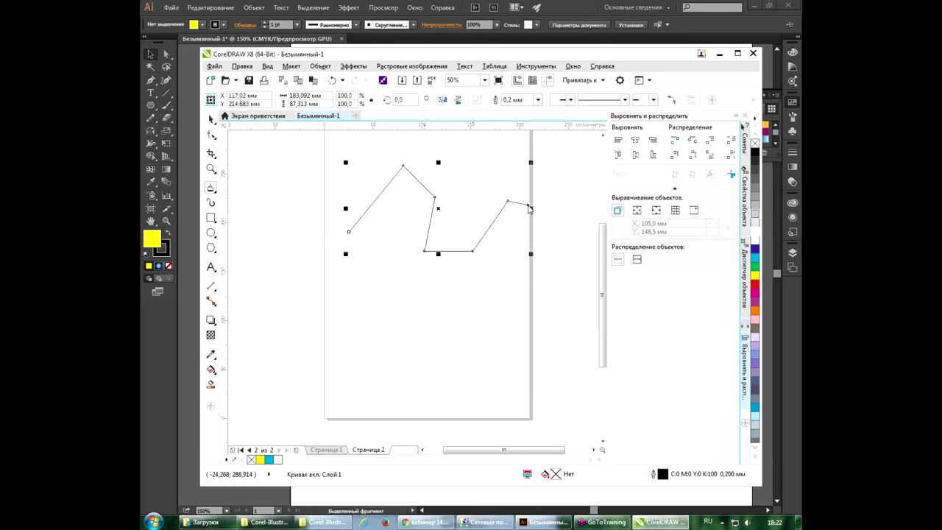
# Step: Below the zigzag, chain 3-Point Curve arcs into an S-bend followed by a row of arches
pyautogui.click(211, 190)
pyautogui.click(246, 186)
pyautogui.click(211, 190)
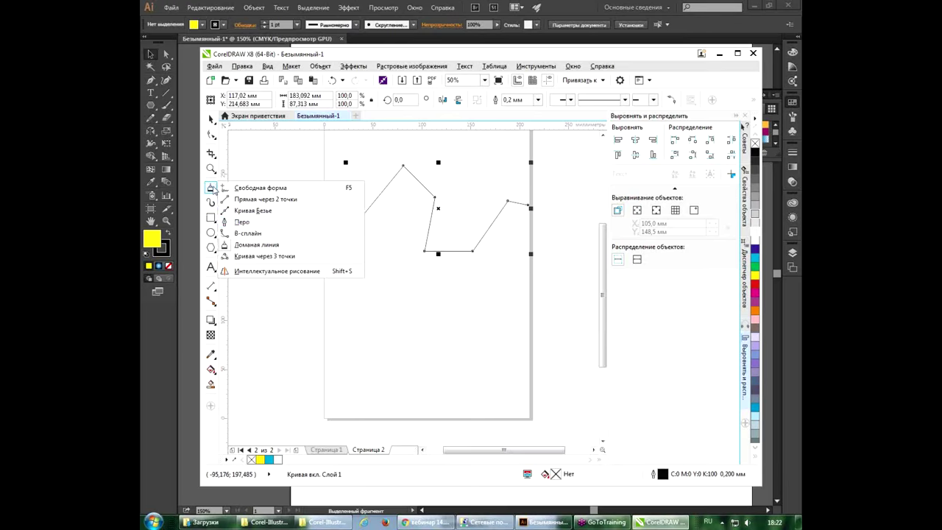
pyautogui.click(252, 256)
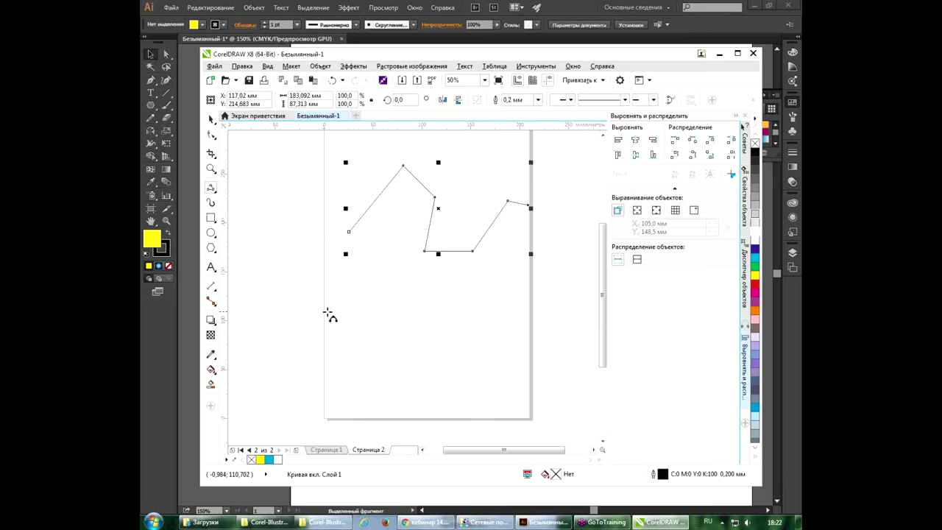
pyautogui.moveTo(333, 312); pyautogui.dragTo(350, 261)
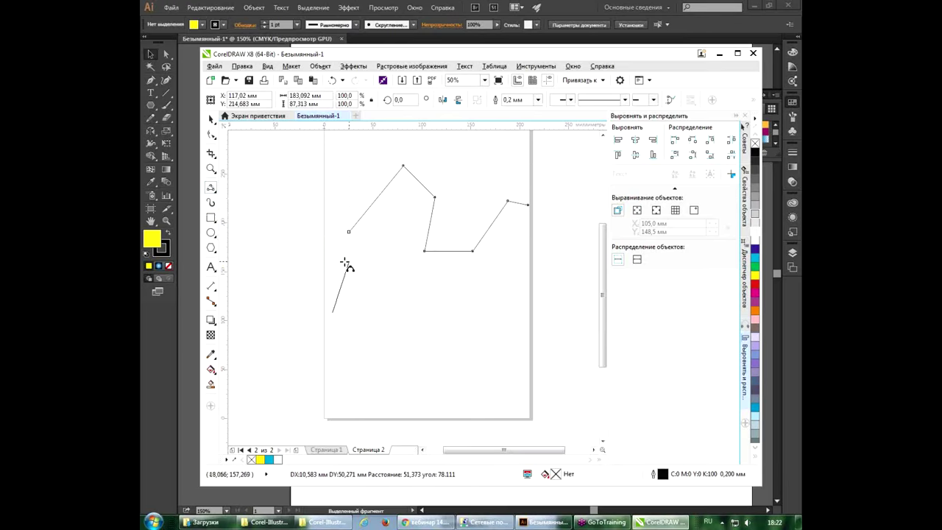
pyautogui.click(368, 298)
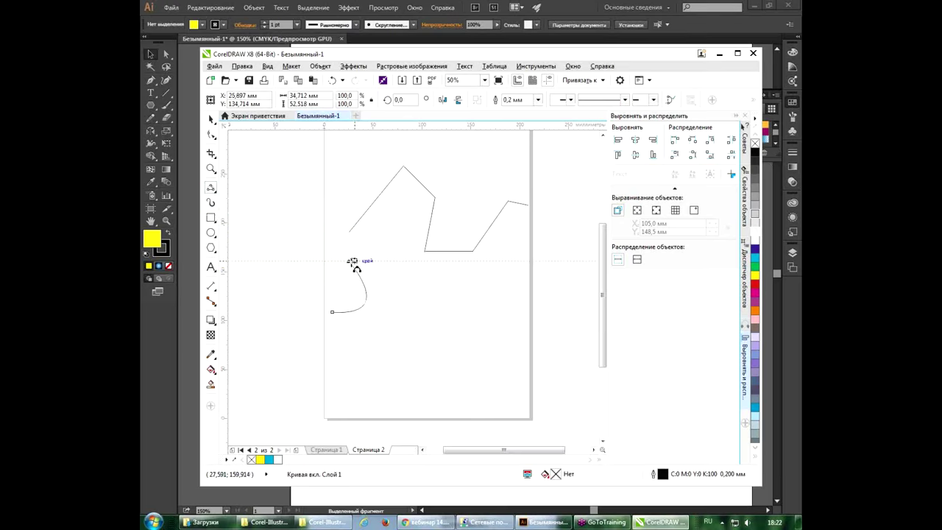
pyautogui.moveTo(351, 261); pyautogui.dragTo(469, 272)
pyautogui.click(379, 240)
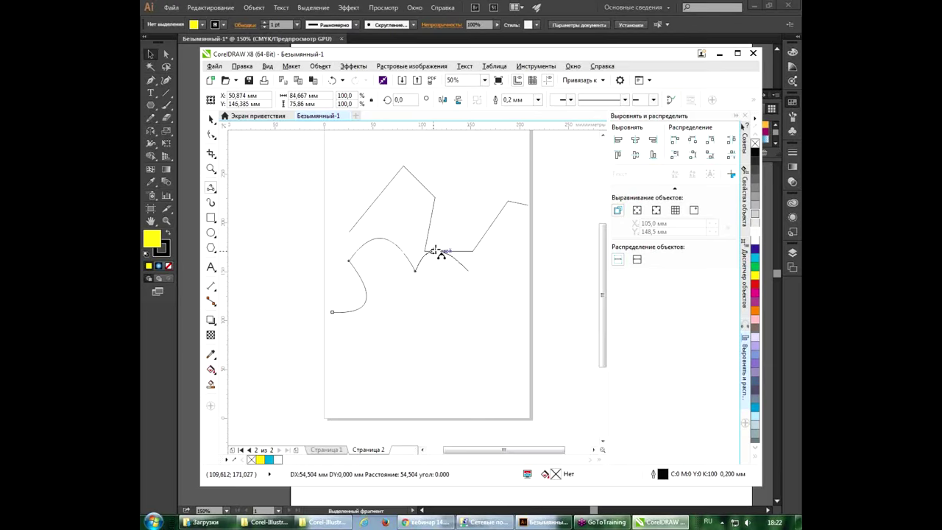
pyautogui.click(438, 248)
pyautogui.moveTo(469, 272); pyautogui.dragTo(549, 269)
pyautogui.click(487, 253)
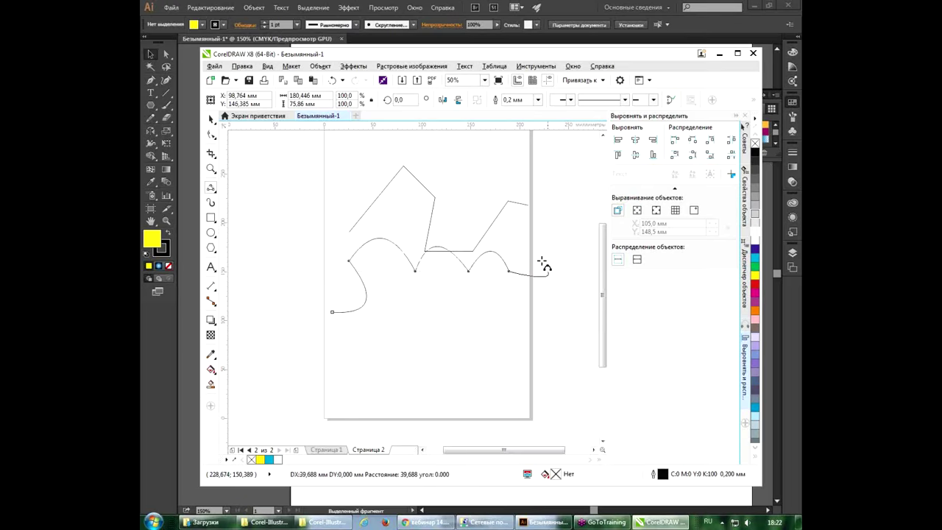
pyautogui.click(530, 225)
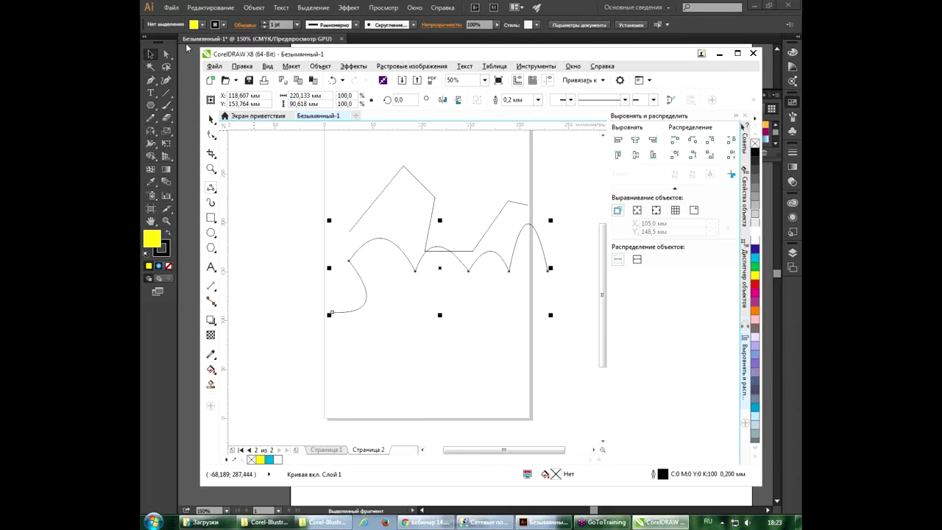
# Step: Raise the wavy yellow shape under the three rectangles, then test-drag a rectangle corner and restore it
pyautogui.click(152, 56)
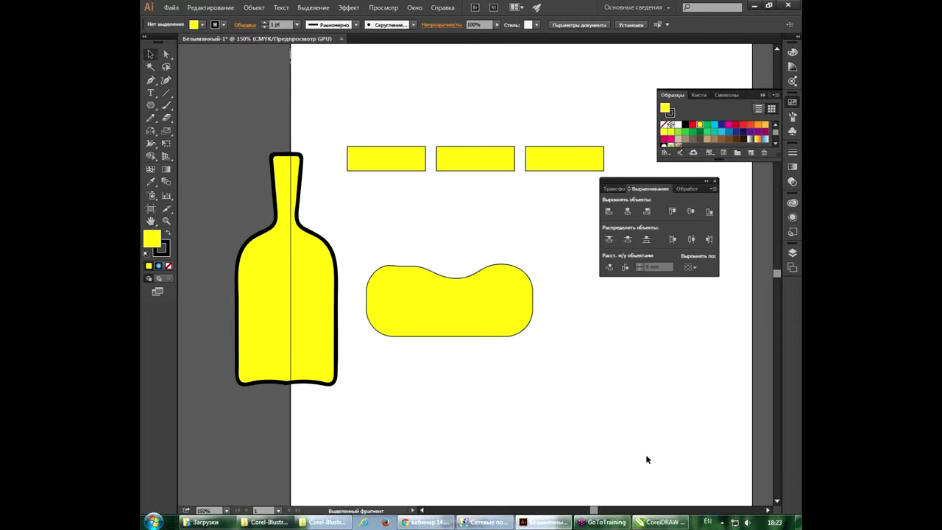
pyautogui.moveTo(478, 296)
pyautogui.mouseDown()
pyautogui.moveTo(480, 229)
pyautogui.moveTo(459, 222)
pyautogui.mouseUp()
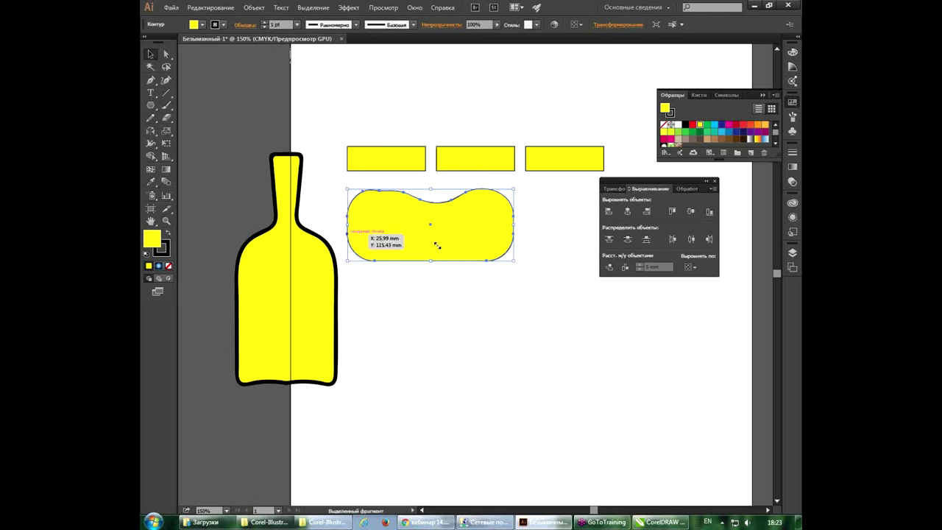
pyautogui.click(167, 55)
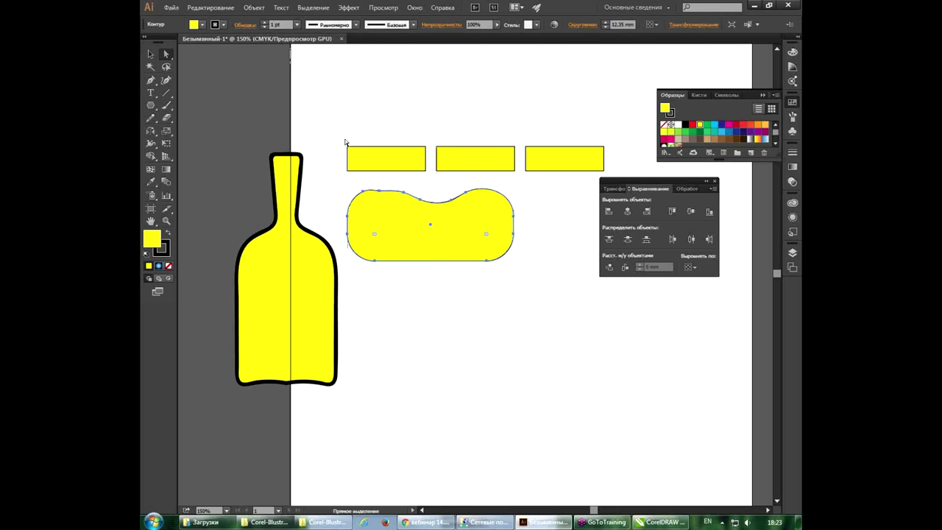
pyautogui.click(391, 214)
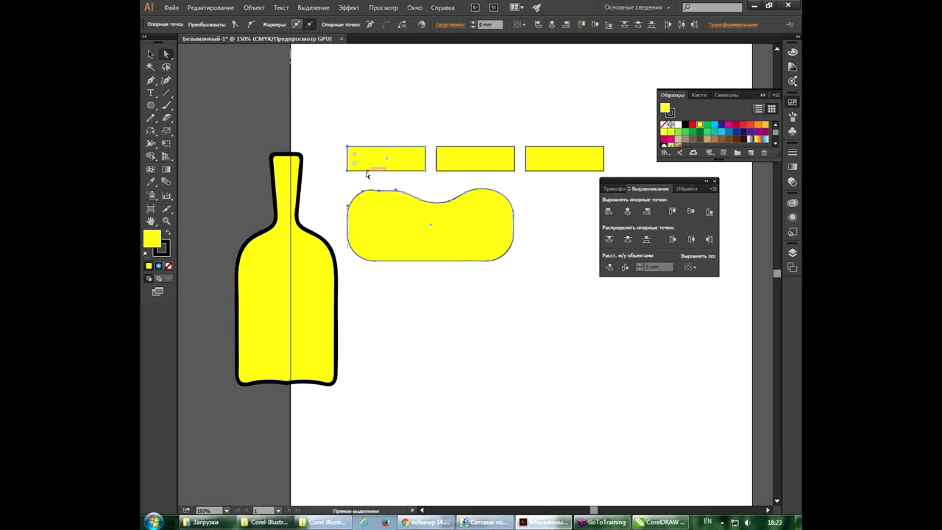
pyautogui.moveTo(349, 149); pyautogui.dragTo(335, 144)
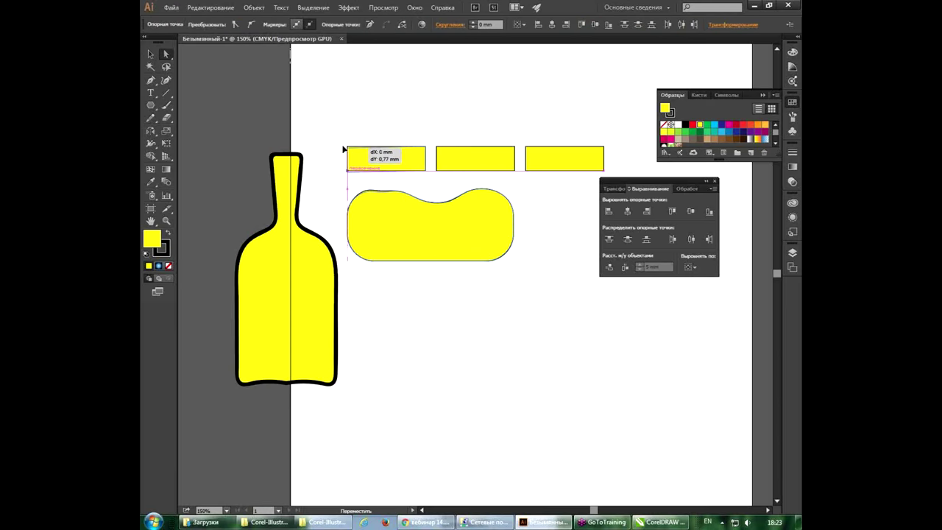
pyautogui.moveTo(335, 143); pyautogui.dragTo(347, 147)
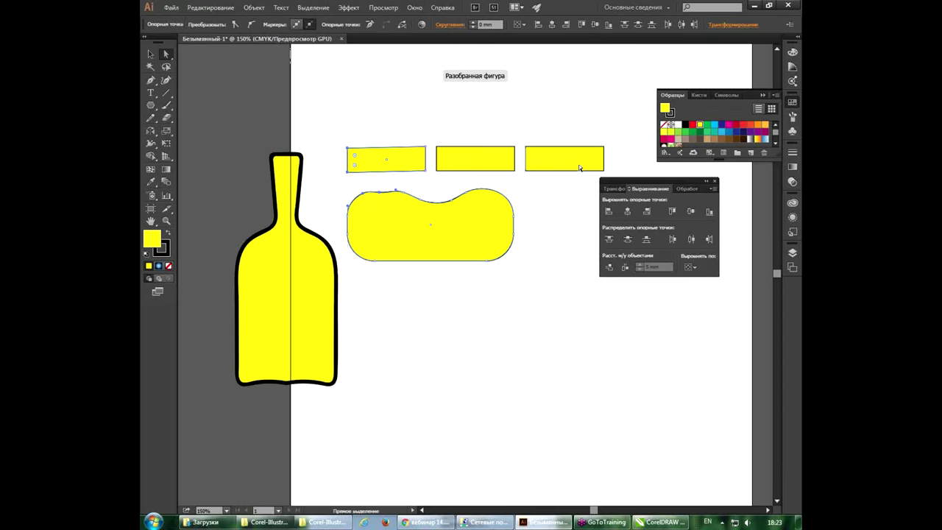
pyautogui.click(659, 522)
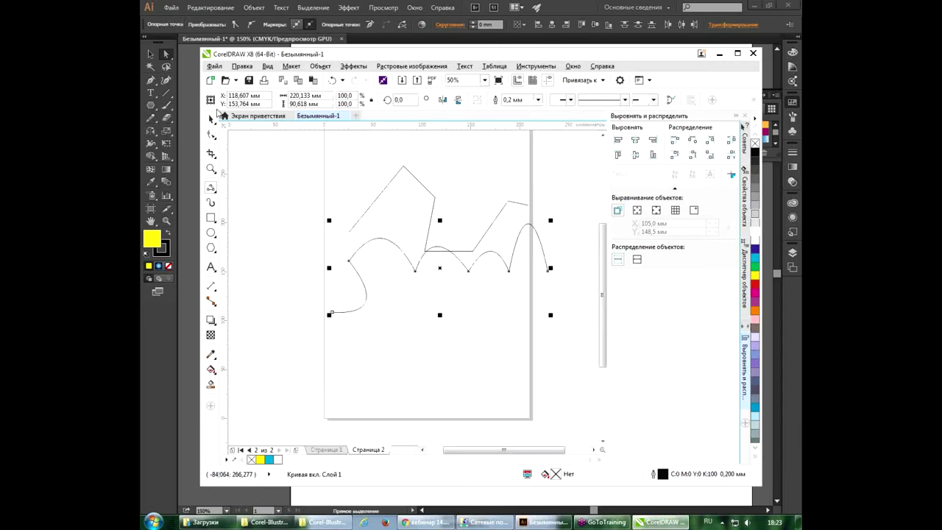
# Step: Select both the zigzag path and the wavy curve for node editing
pyautogui.click(211, 120)
pyautogui.click(448, 205)
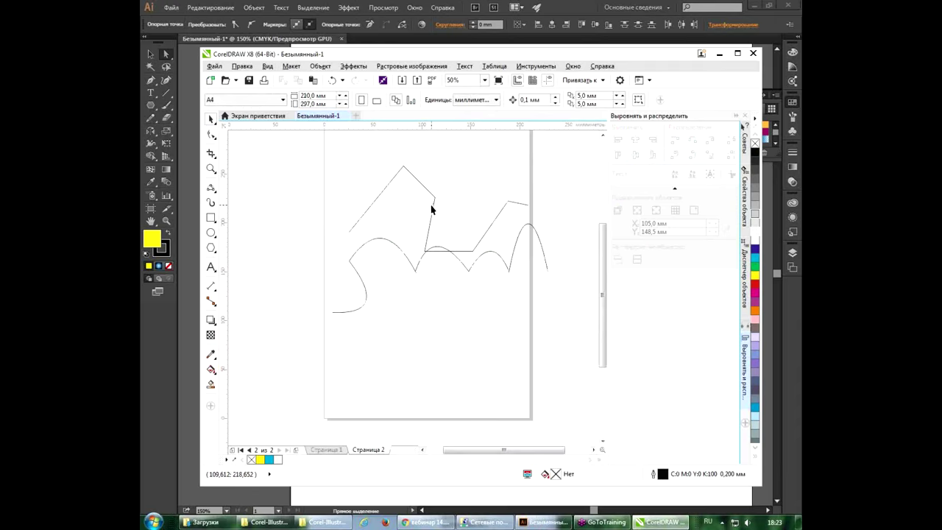
pyautogui.click(432, 205)
pyautogui.keyDown('shift'); pyautogui.click(427, 253); pyautogui.keyUp('shift')
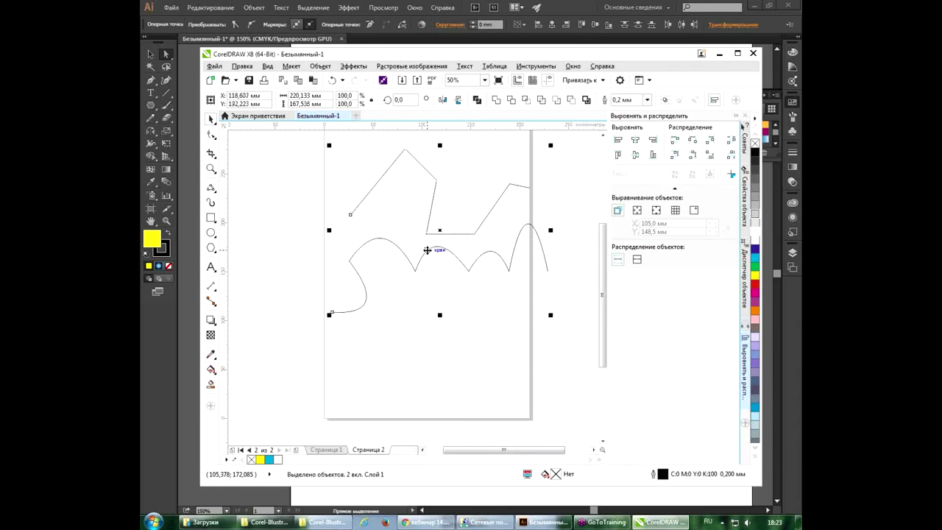
pyautogui.click(213, 136)
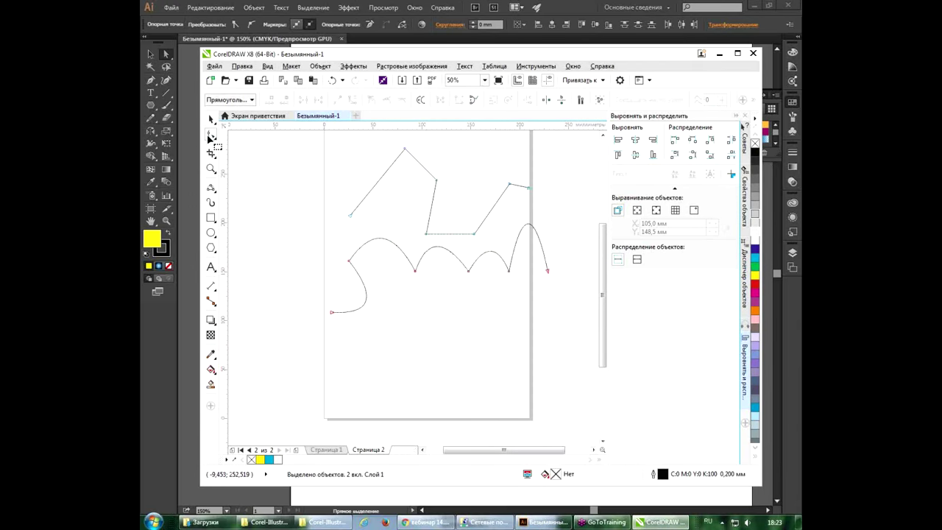
# Step: Marquee the zigzag's bottom nodes and two wave dips, and nudge them together
pyautogui.moveTo(498, 306)
pyautogui.mouseDown()
pyautogui.moveTo(434, 275)
pyautogui.moveTo(406, 221)
pyautogui.mouseUp()
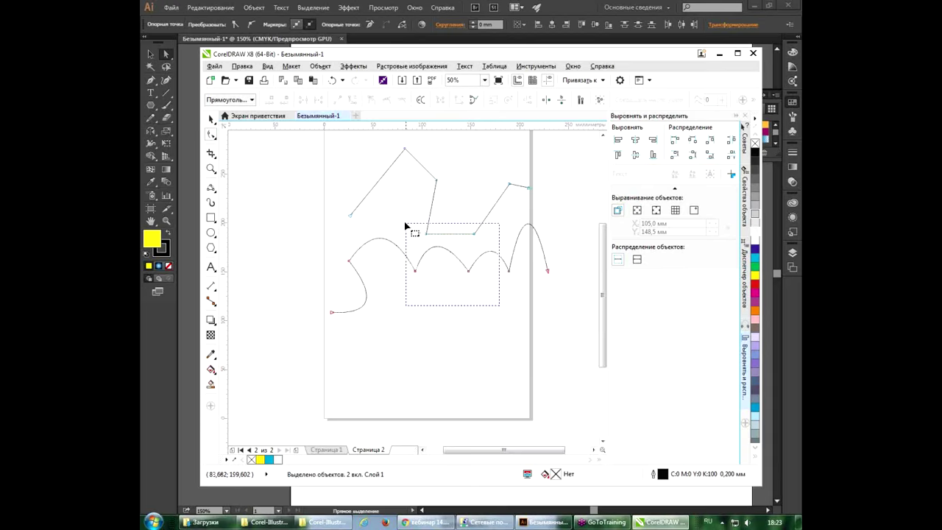
pyautogui.moveTo(474, 239); pyautogui.dragTo(469, 254)
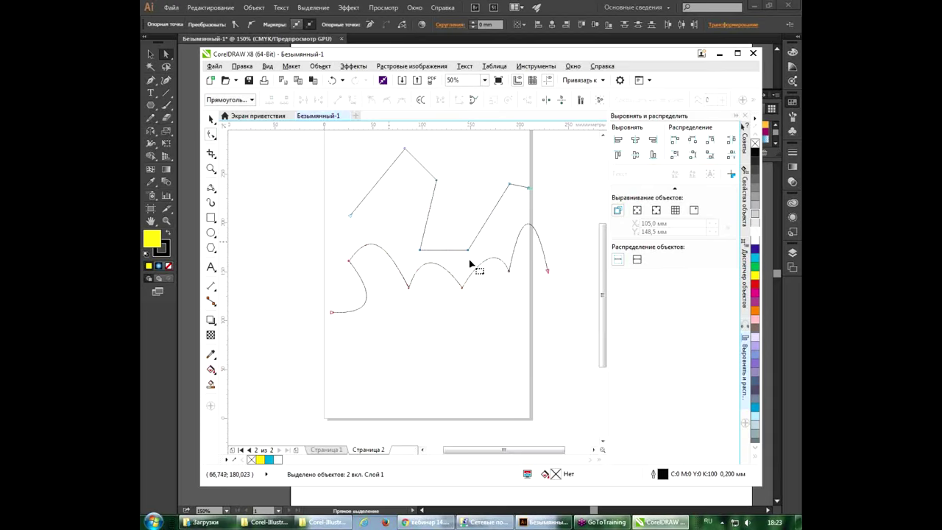
pyautogui.moveTo(399, 244); pyautogui.dragTo(488, 328)
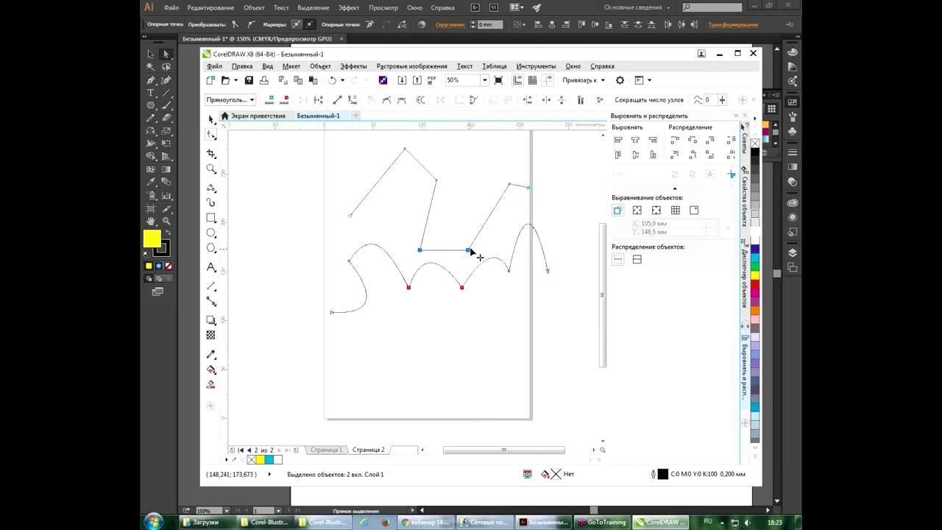
pyautogui.moveTo(471, 251); pyautogui.dragTo(475, 241)
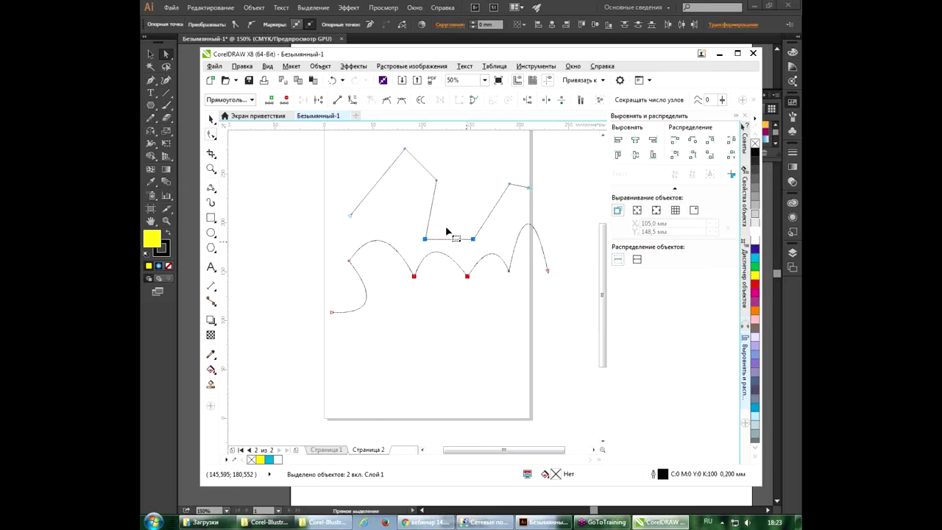
# Step: Marquee-select the zigzag line and wavy curve and group them with Ctrl+G
pyautogui.click(211, 118)
pyautogui.click(422, 378)
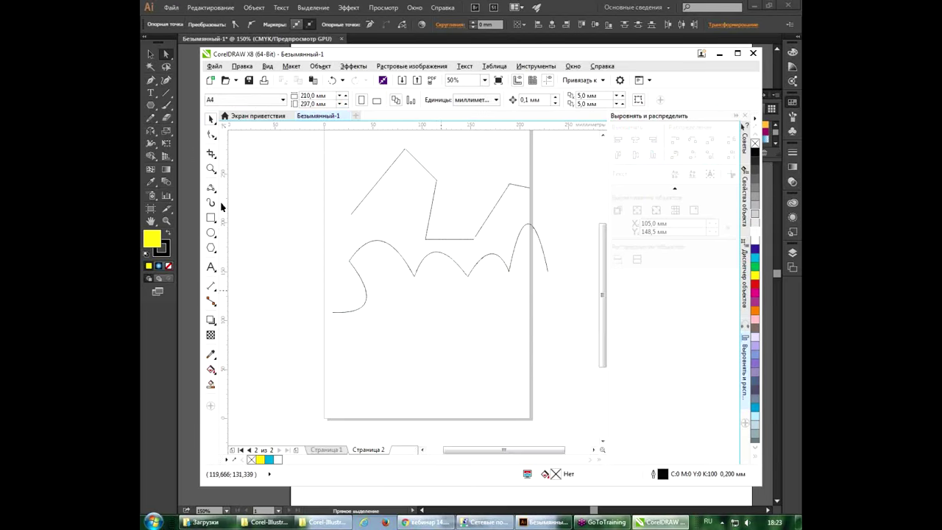
pyautogui.moveTo(301, 140); pyautogui.dragTo(546, 340)
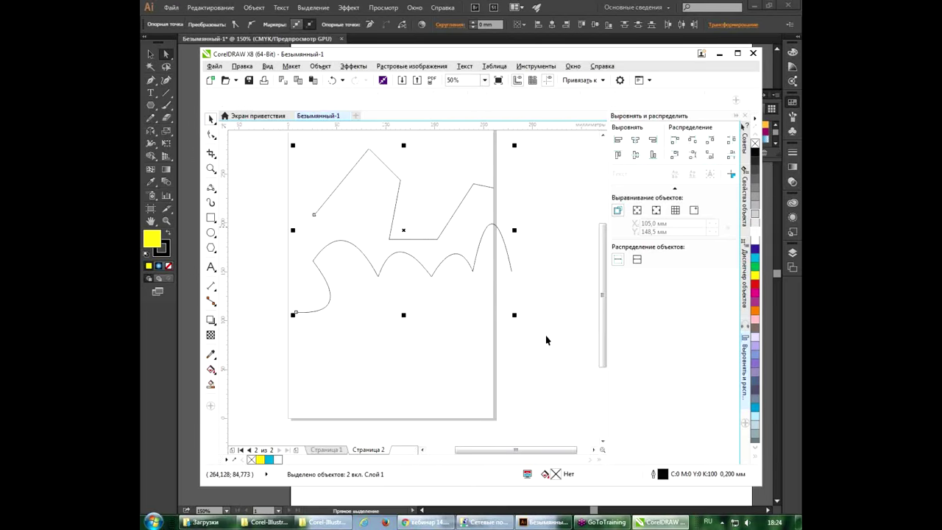
pyautogui.hotkey('ctrl', 'g')
pyautogui.moveTo(440, 245)
pyautogui.mouseDown()
pyautogui.moveTo(440, 280)
pyautogui.moveTo(438, 245)
pyautogui.mouseUp()
# Step: Inspect the nodes of the zigzag line and the wavy curve with the Shape tool
pyautogui.click(213, 135)
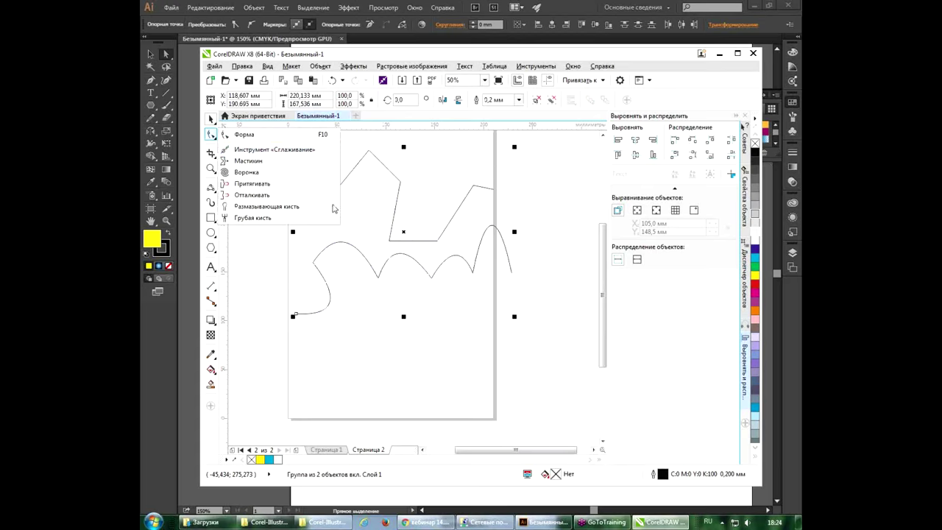
pyautogui.click(243, 133)
pyautogui.click(311, 212)
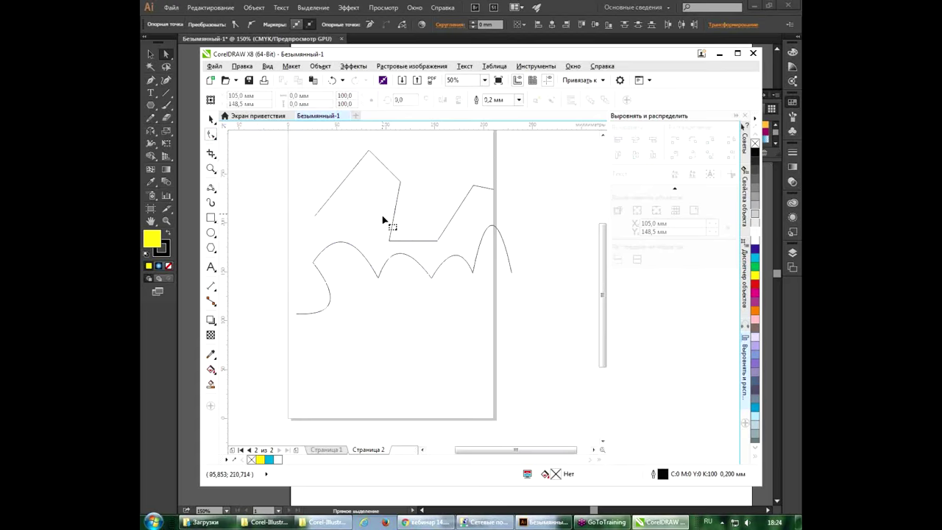
pyautogui.click(391, 242)
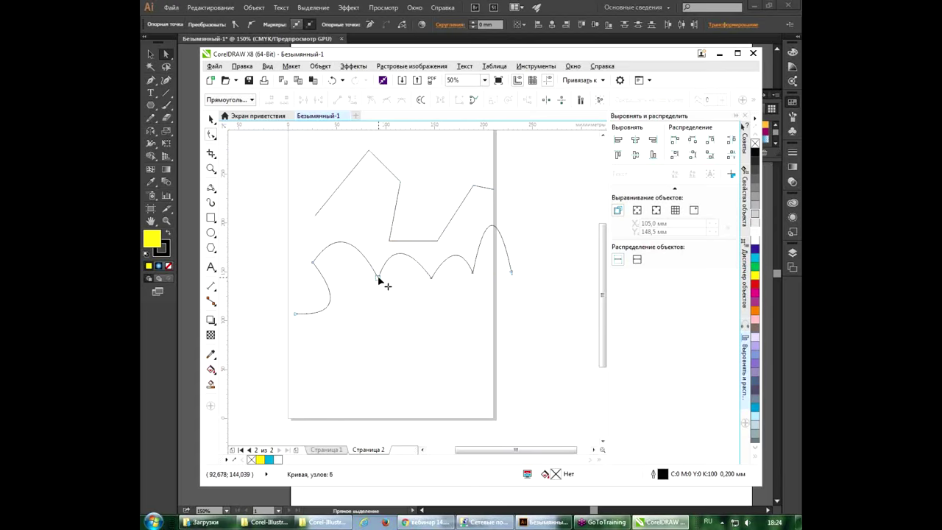
pyautogui.click(377, 277)
pyautogui.click(388, 240)
pyautogui.click(377, 278)
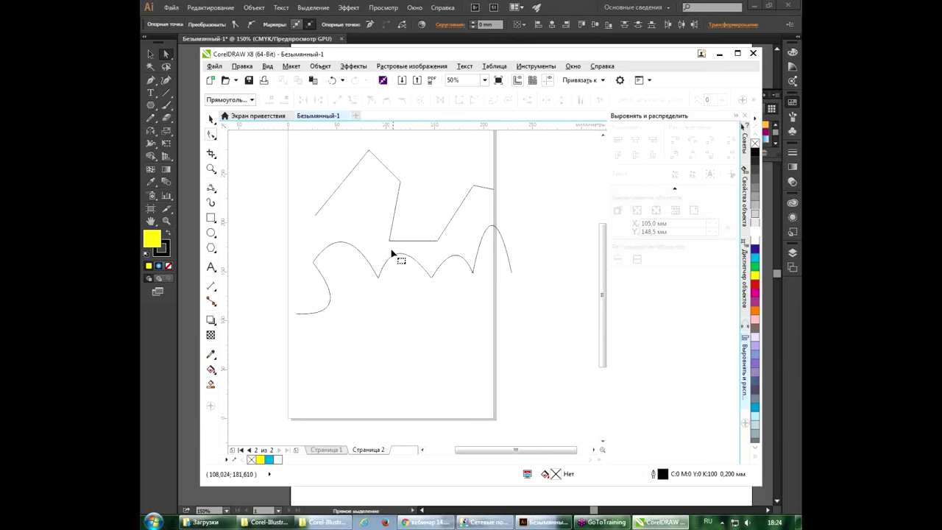
pyautogui.click(389, 241)
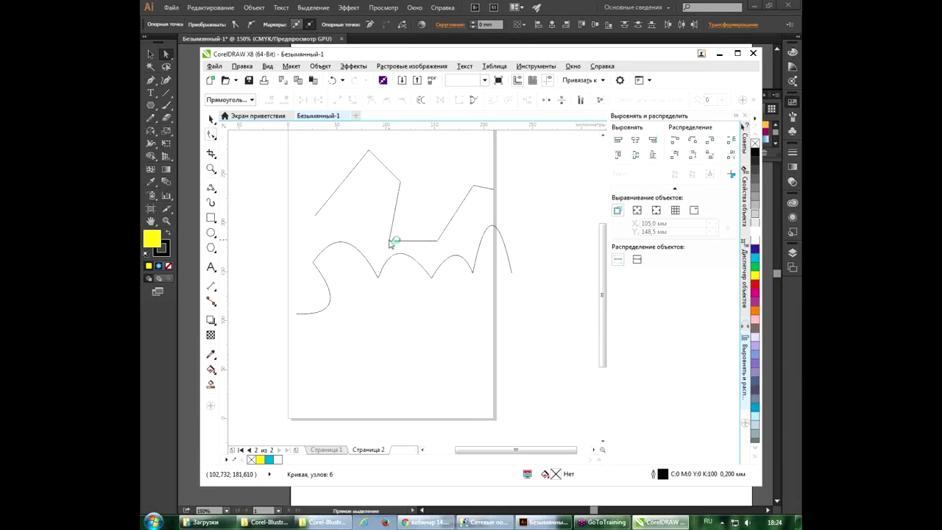
pyautogui.click(395, 245)
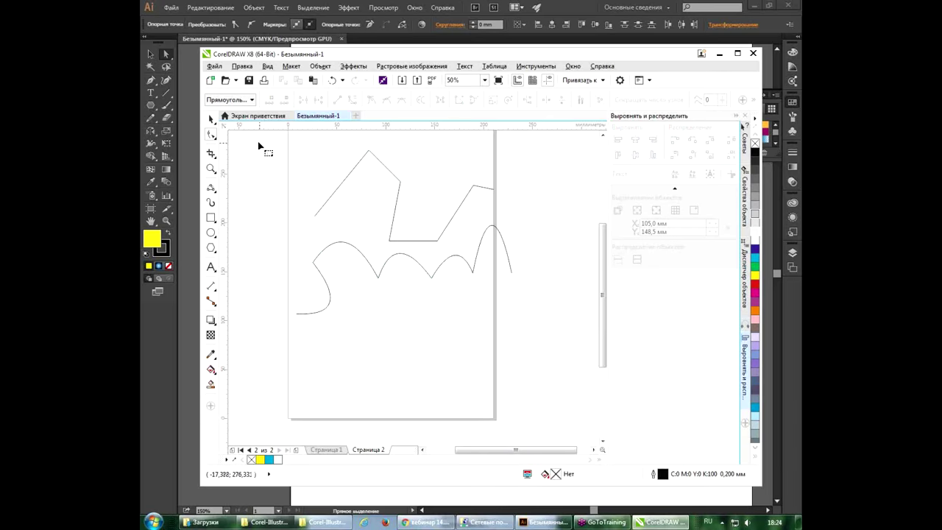
pyautogui.click(211, 119)
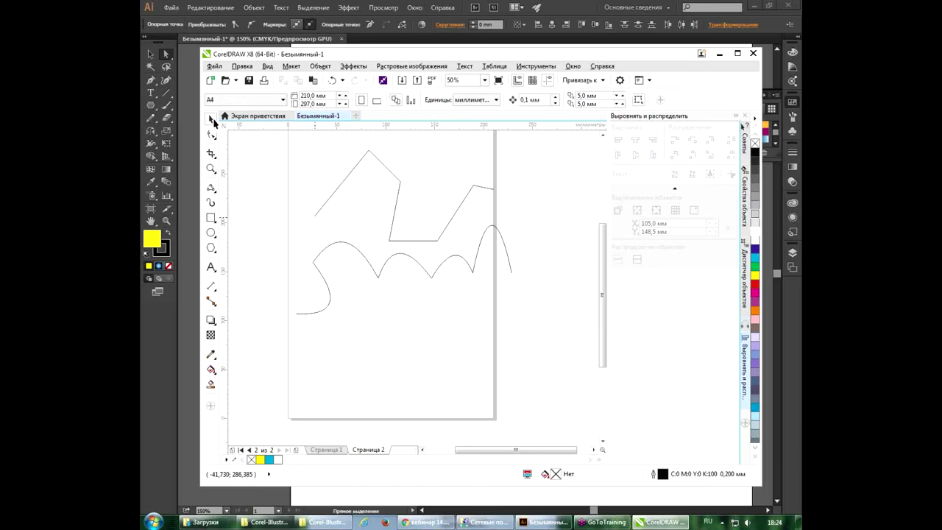
# Step: Place a mirrored copy of the grouped curves to the right of the original
pyautogui.click(444, 238)
pyautogui.moveTo(445, 237); pyautogui.dragTo(415, 245)
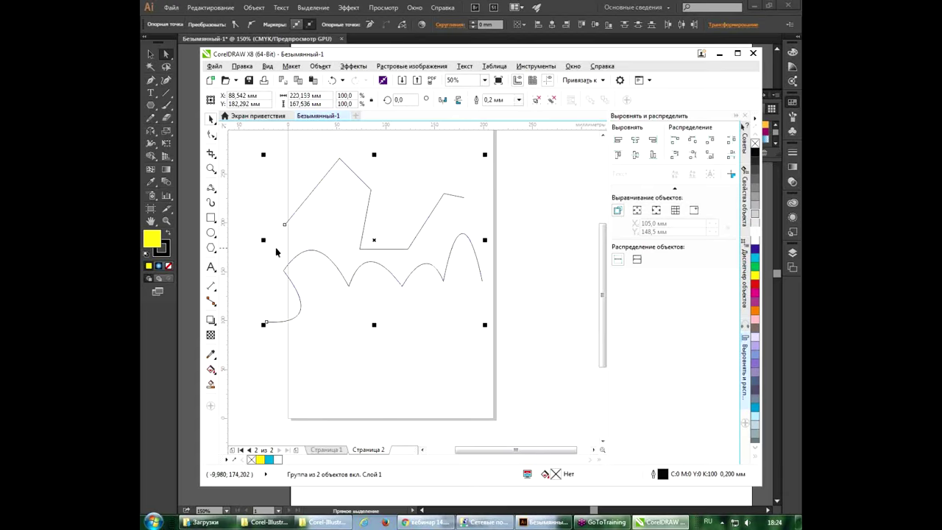
pyautogui.moveTo(264, 240); pyautogui.dragTo(523, 243)
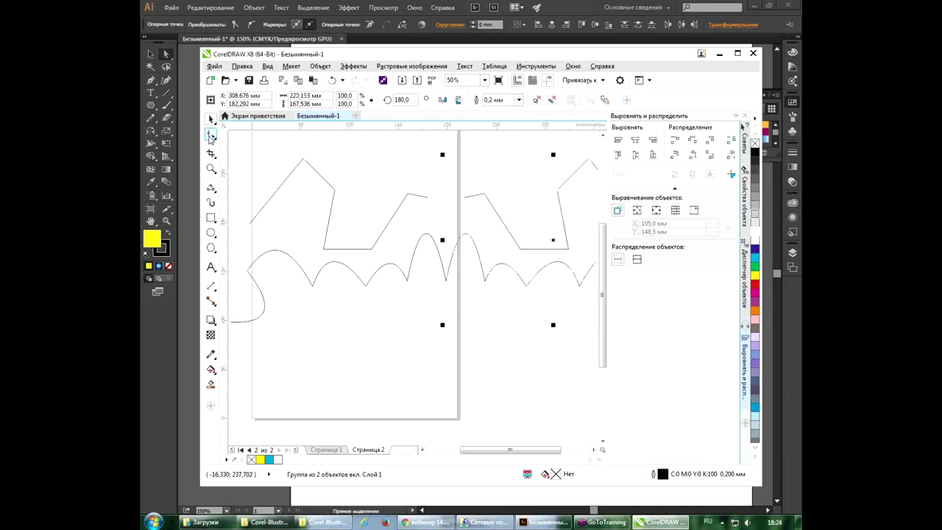
pyautogui.click(557, 232)
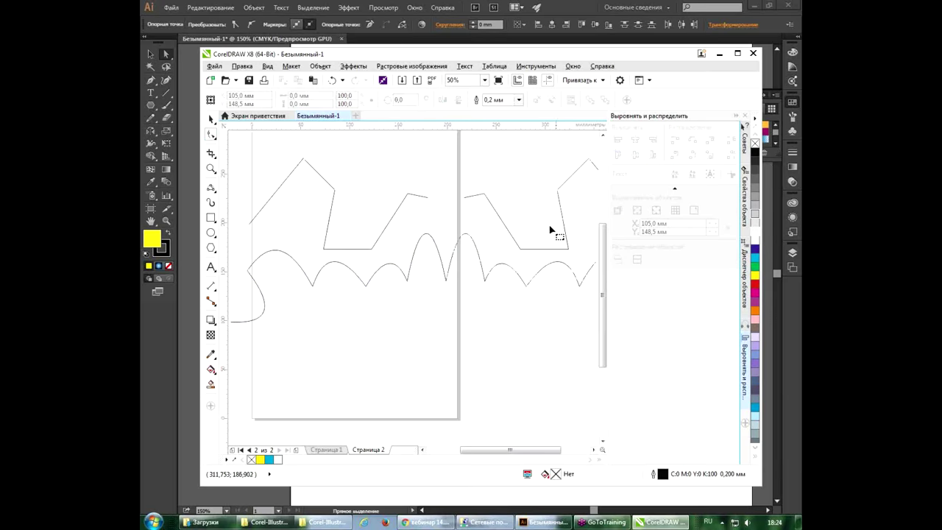
# Step: Check where the end nodes of the original and mirrored curves meet, using the Shape tool
pyautogui.click(484, 196)
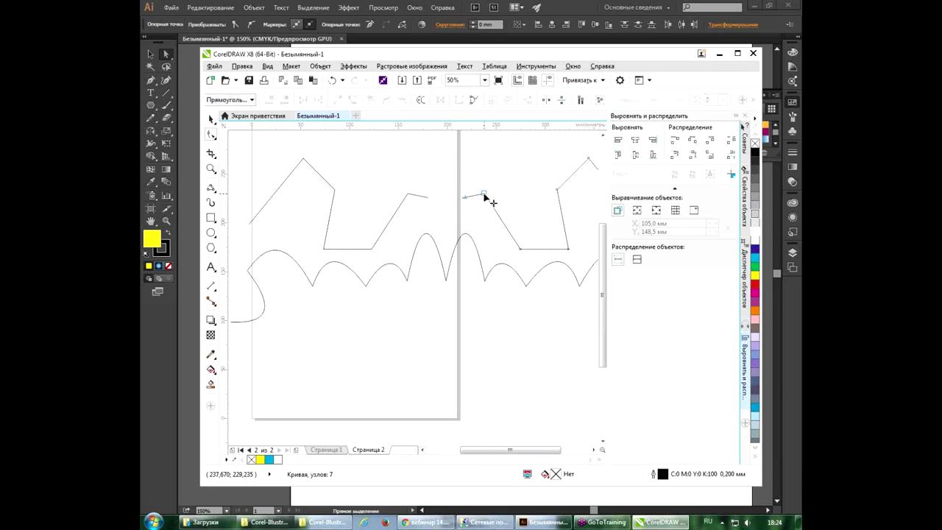
pyautogui.click(409, 195)
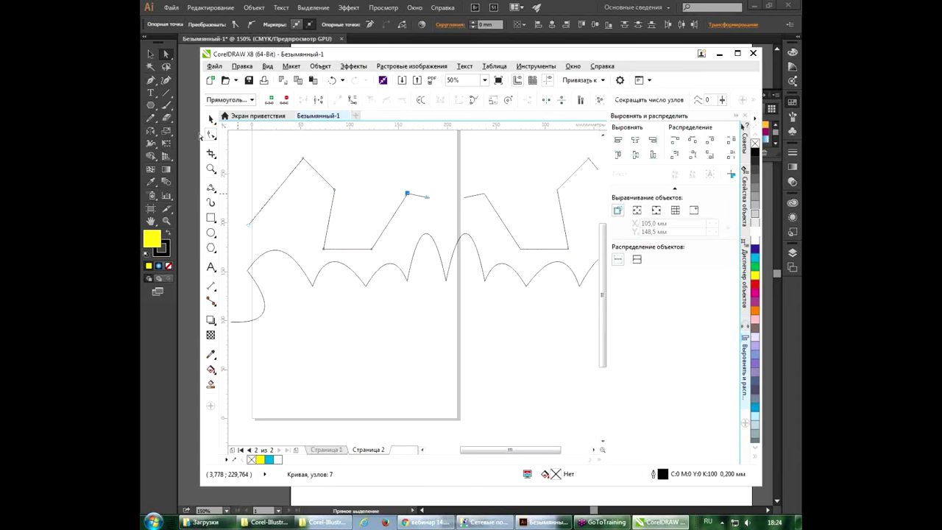
pyautogui.press('space')
pyautogui.click(378, 185)
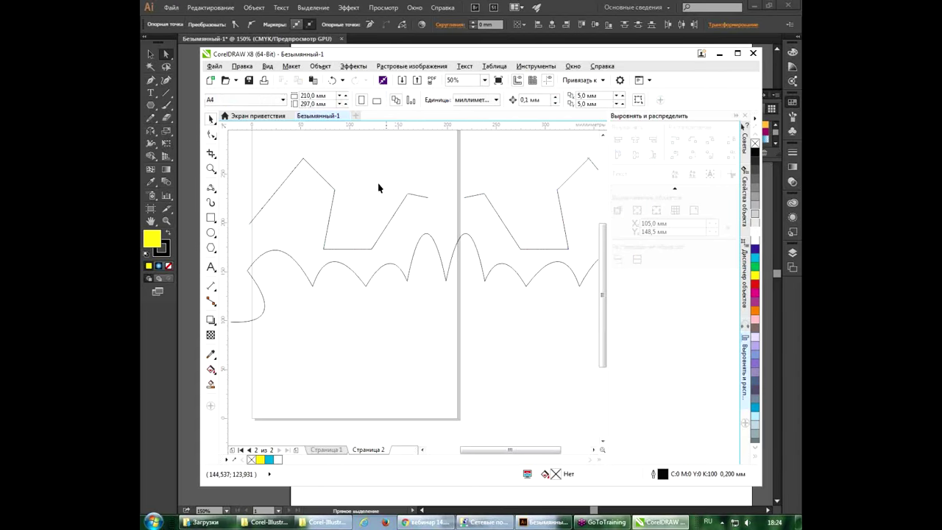
pyautogui.moveTo(382, 168); pyautogui.dragTo(583, 351)
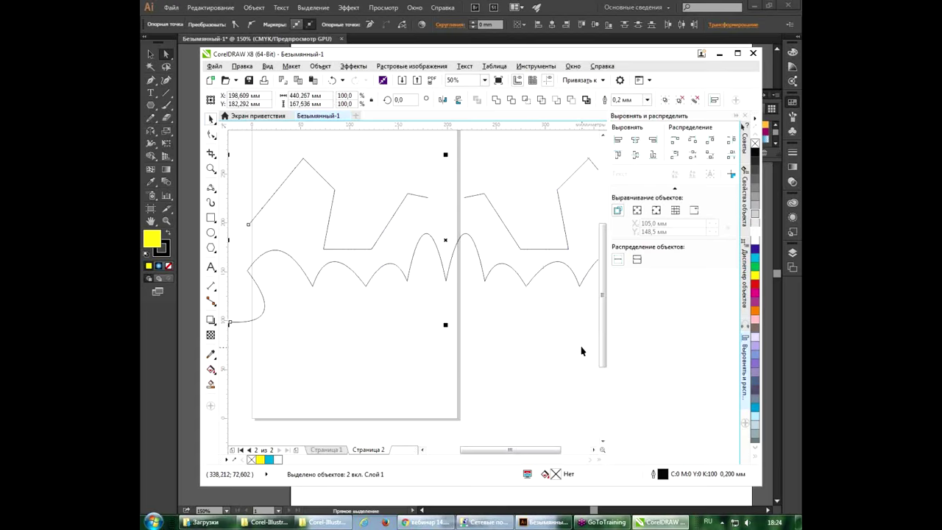
pyautogui.press('space')
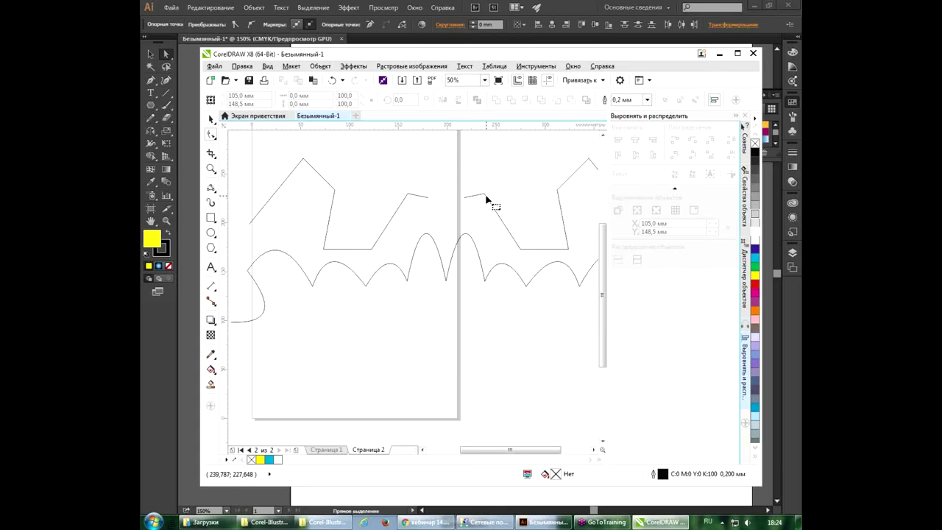
pyautogui.click(484, 196)
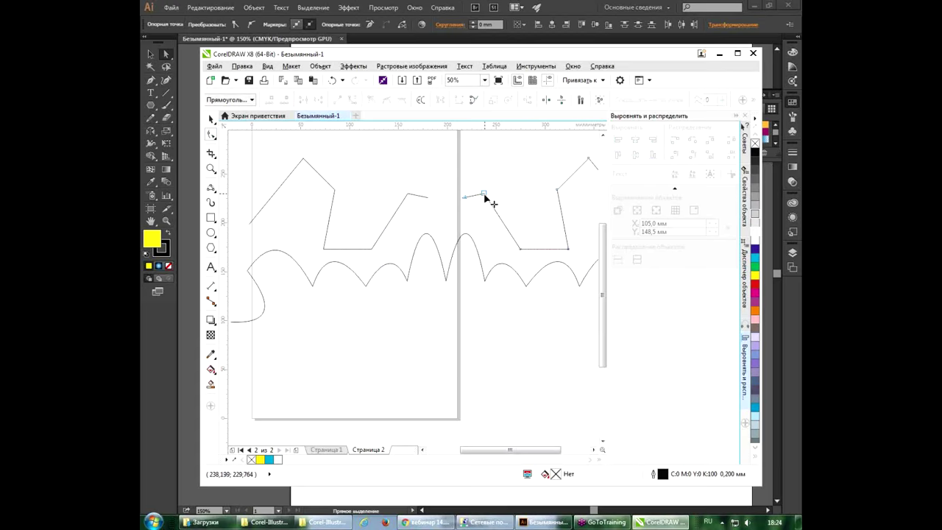
pyautogui.keyDown('shift'); pyautogui.click(520, 248); pyautogui.keyUp('shift')
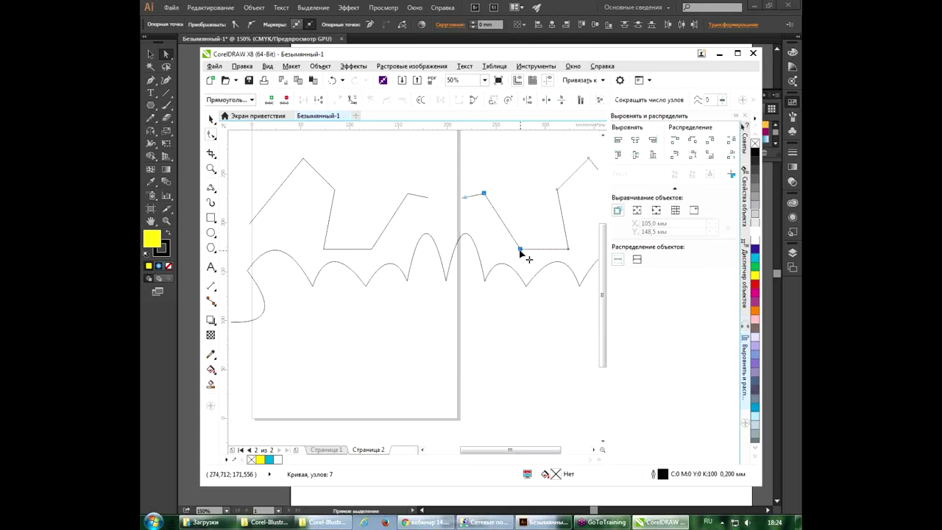
pyautogui.click(471, 241)
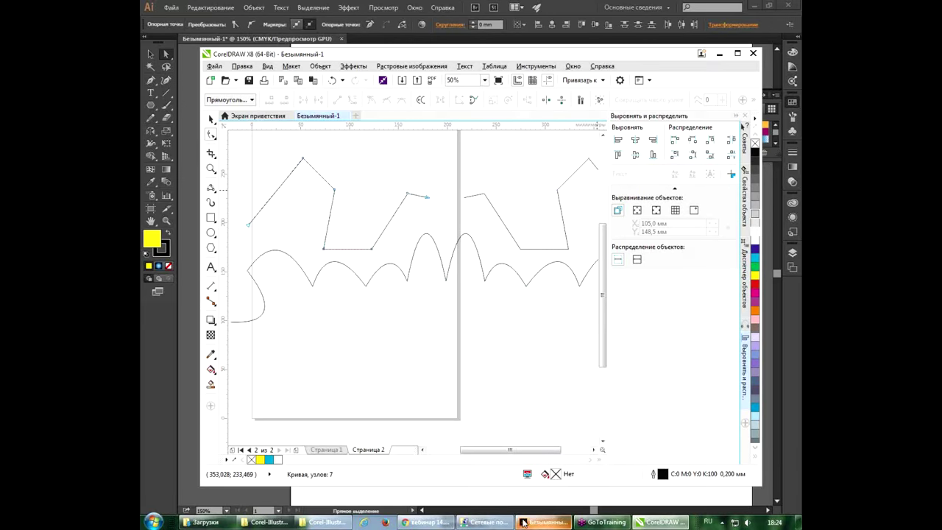
pyautogui.click(533, 522)
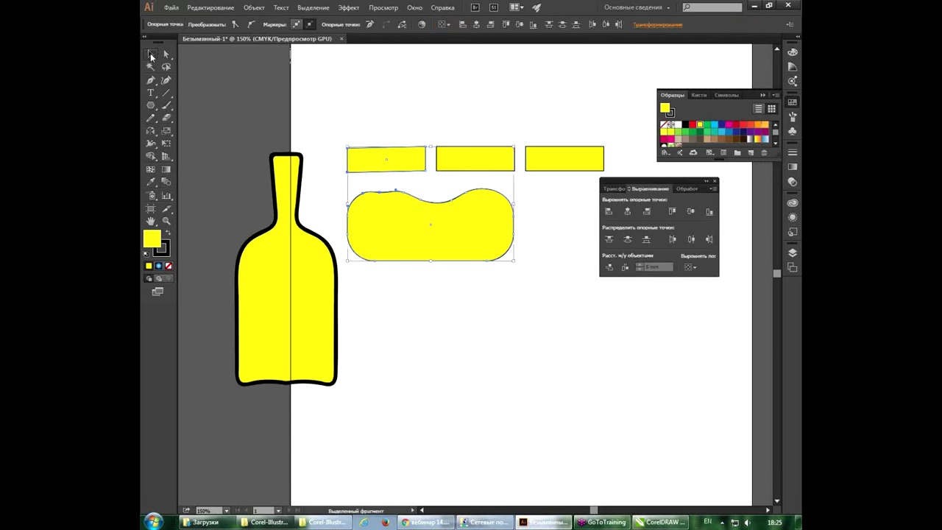
# Step: Group the three yellow rectangles via Object > Group
pyautogui.click(458, 124)
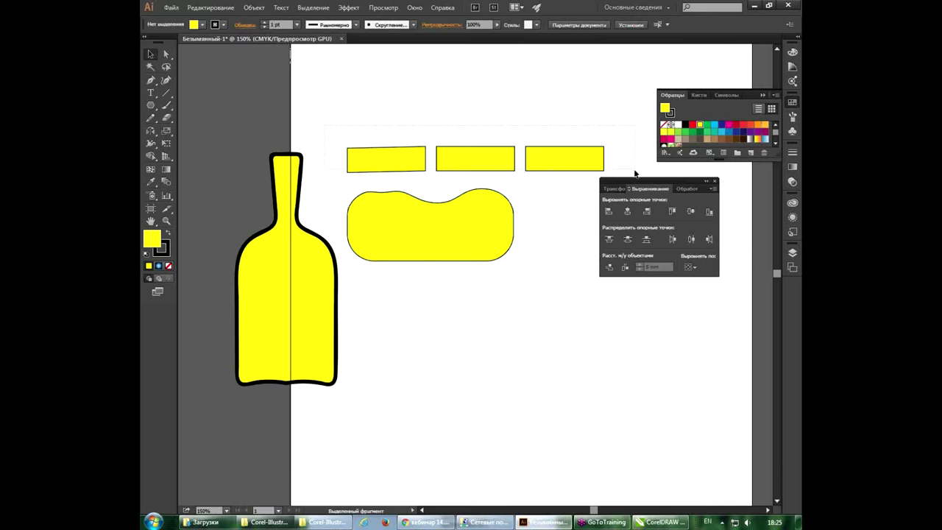
pyautogui.moveTo(641, 150); pyautogui.dragTo(633, 176)
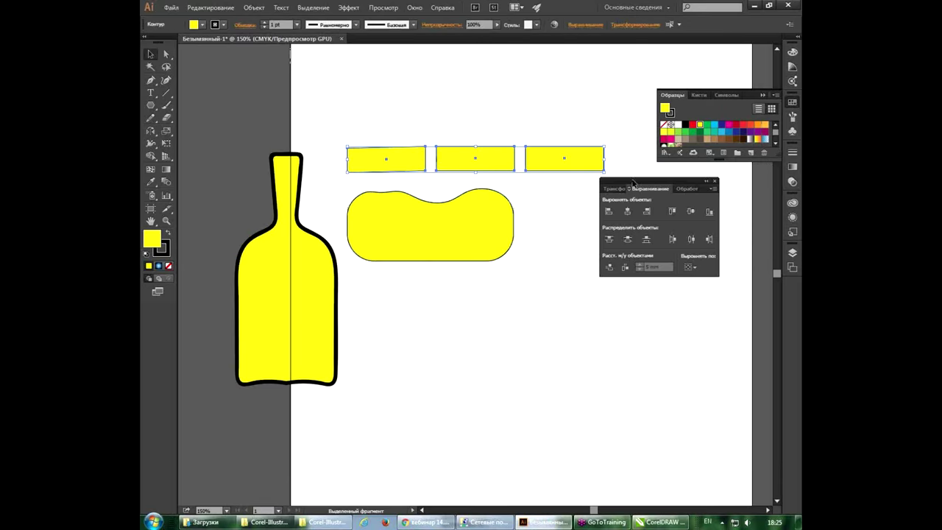
pyautogui.click(254, 7)
pyautogui.click(268, 67)
# Step: Pull the wavy yellow shape's top anchors down to deepen its dip
pyautogui.click(165, 54)
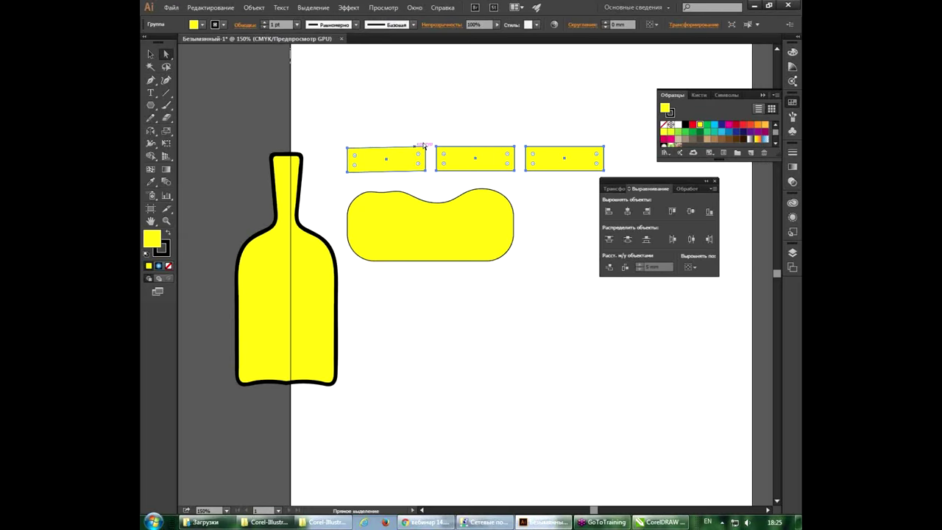
pyautogui.moveTo(416, 136); pyautogui.dragTo(439, 208)
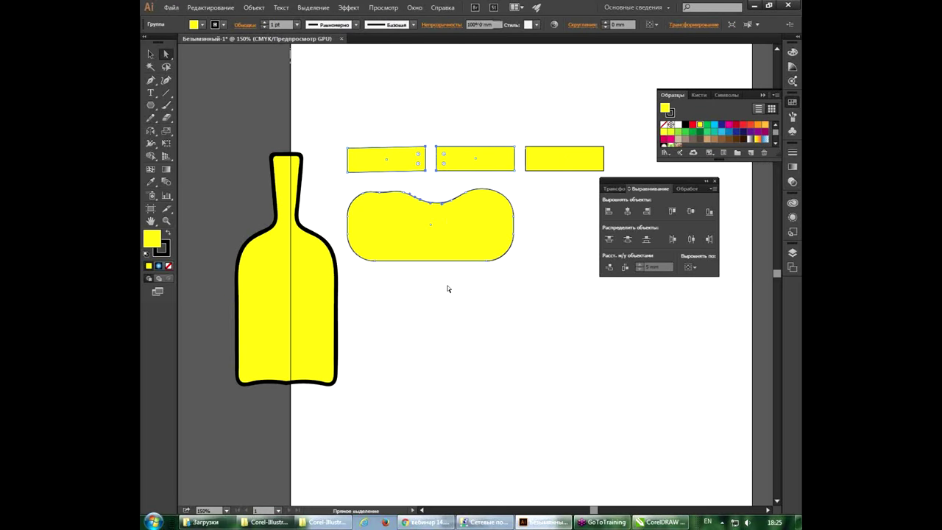
pyautogui.moveTo(438, 147); pyautogui.dragTo(438, 161)
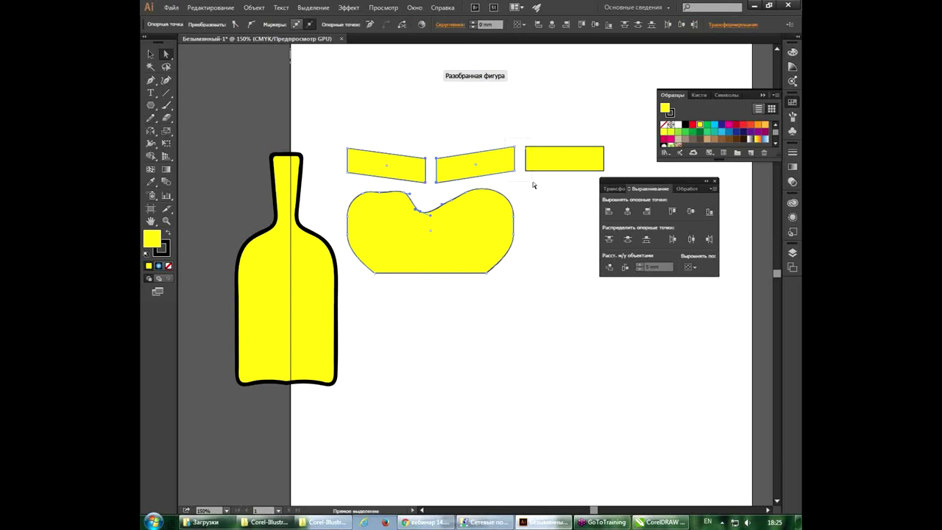
# Step: Raise the rectangles' corner anchors to slant the bars into a zigzag
pyautogui.moveTo(507, 141); pyautogui.dragTo(539, 179)
pyautogui.click(348, 148)
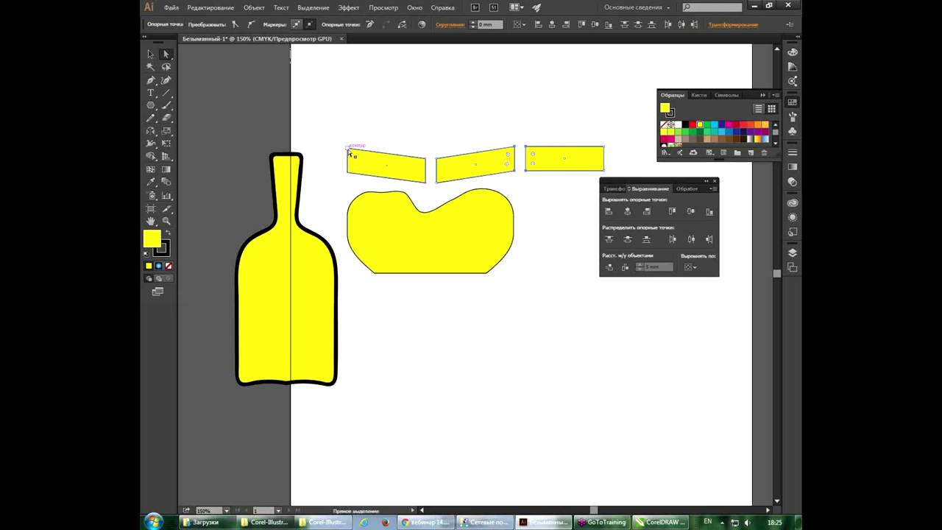
pyautogui.moveTo(350, 170); pyautogui.dragTo(339, 113)
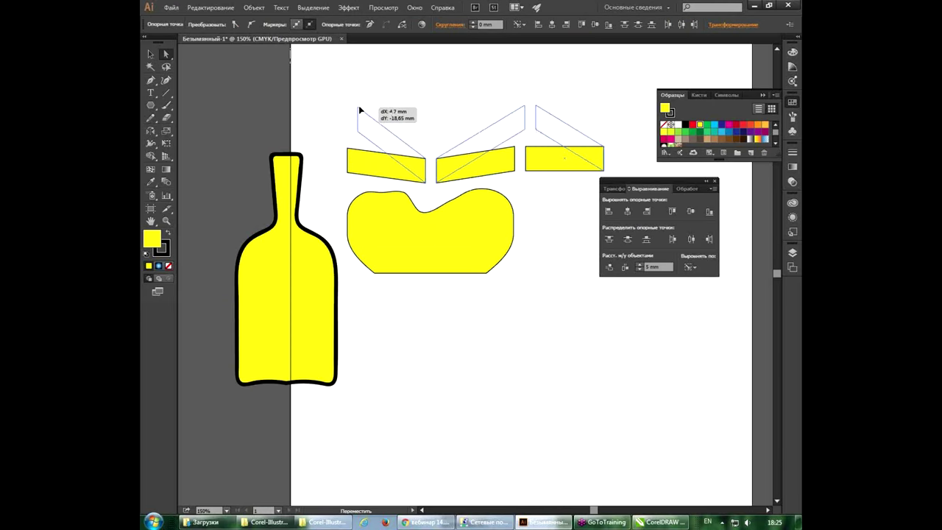
pyautogui.moveTo(340, 112); pyautogui.dragTo(355, 105)
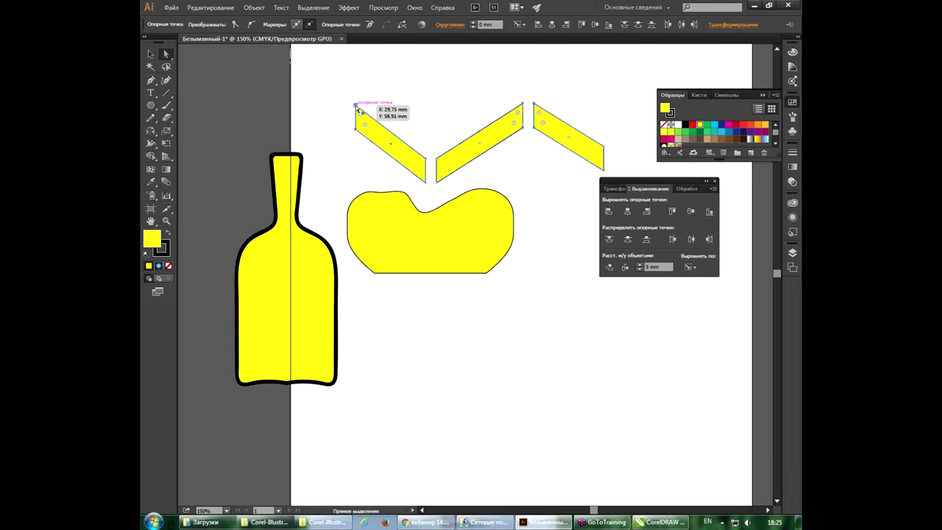
# Step: Inside the bar group, draw a hexagon over the middle chevron, then exit isolation mode
pyautogui.press('v')
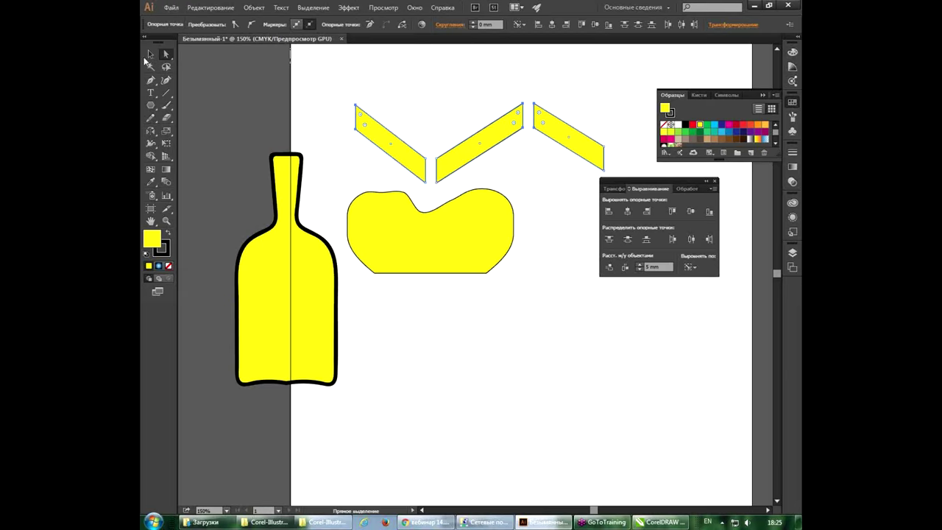
pyautogui.click(473, 154)
pyautogui.doubleClick(473, 155)
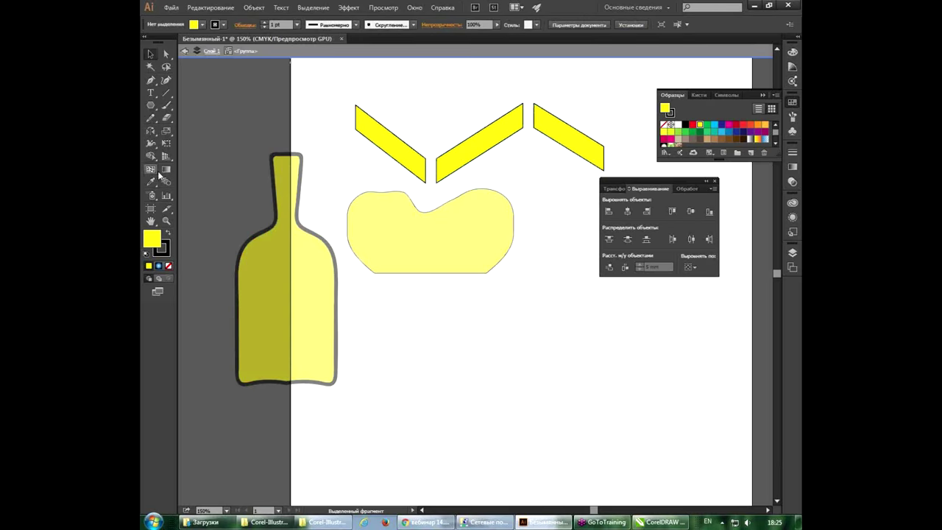
pyautogui.click(150, 105)
pyautogui.moveTo(498, 153)
pyautogui.mouseDown()
pyautogui.moveTo(517, 169)
pyautogui.moveTo(567, 166)
pyautogui.mouseUp()
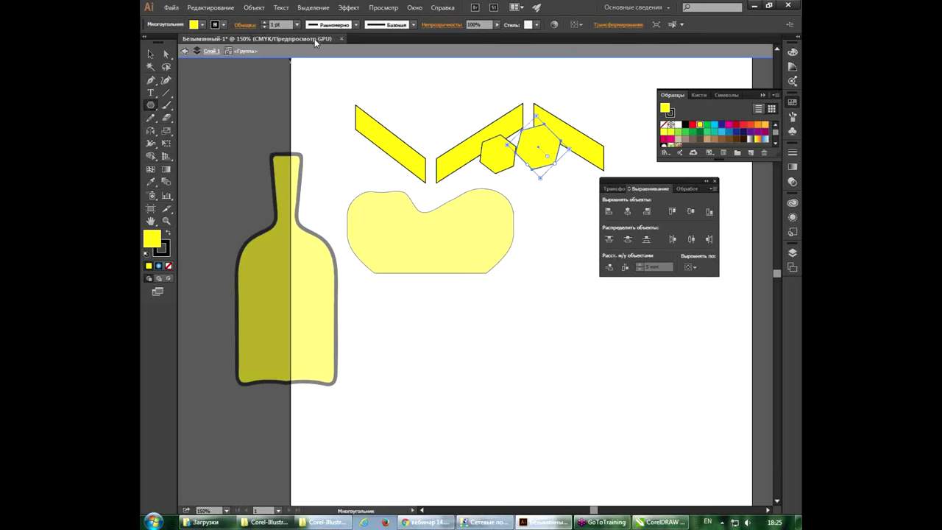
pyautogui.click(151, 54)
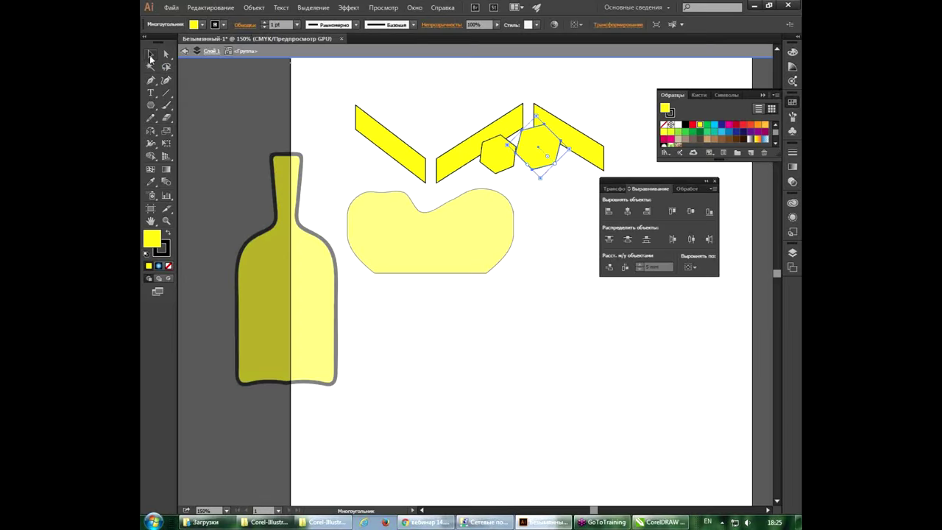
pyautogui.doubleClick(428, 76)
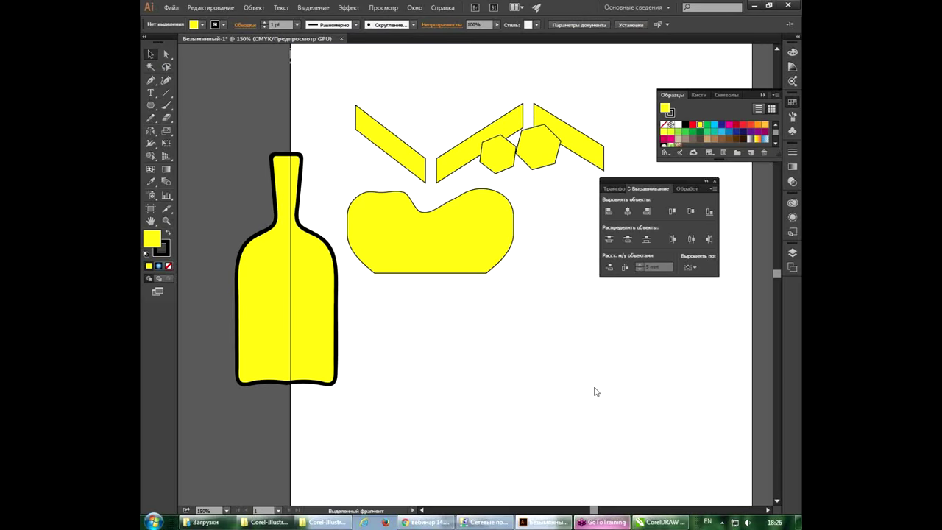
pyautogui.click(647, 522)
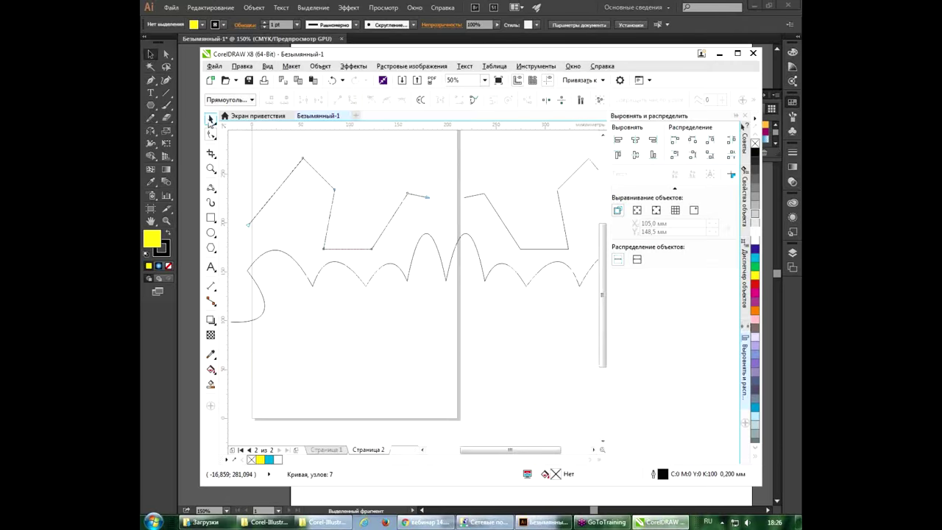
# Step: Group both curve sets, then Ungroup All into four separate curves and select the right wavy one
pyautogui.click(211, 118)
pyautogui.moveTo(273, 147); pyautogui.dragTo(567, 317)
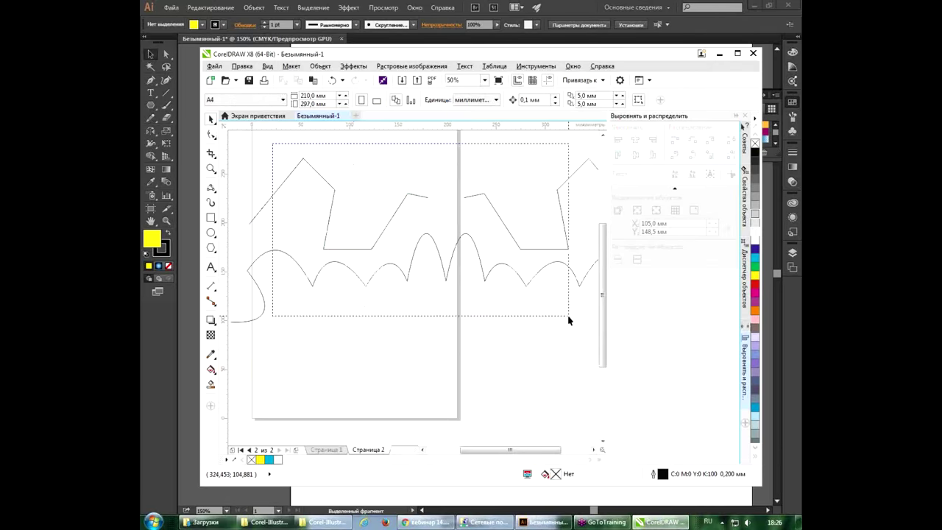
pyautogui.click(310, 67)
pyautogui.moveTo(360, 162)
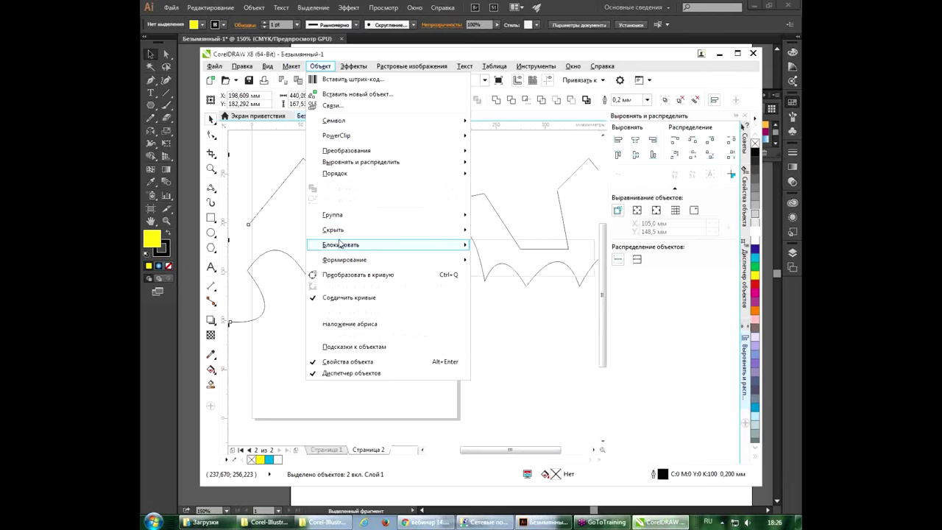
pyautogui.click(491, 218)
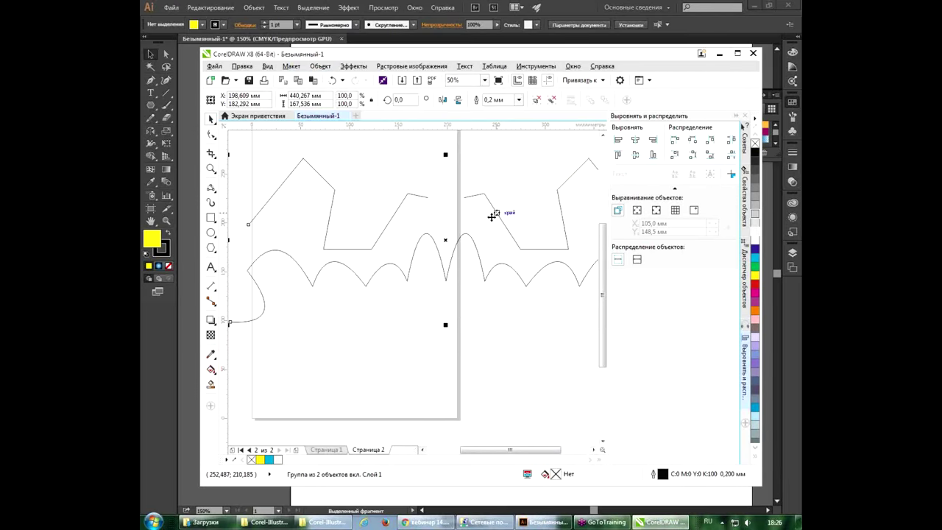
pyautogui.click(318, 66)
pyautogui.moveTo(332, 214)
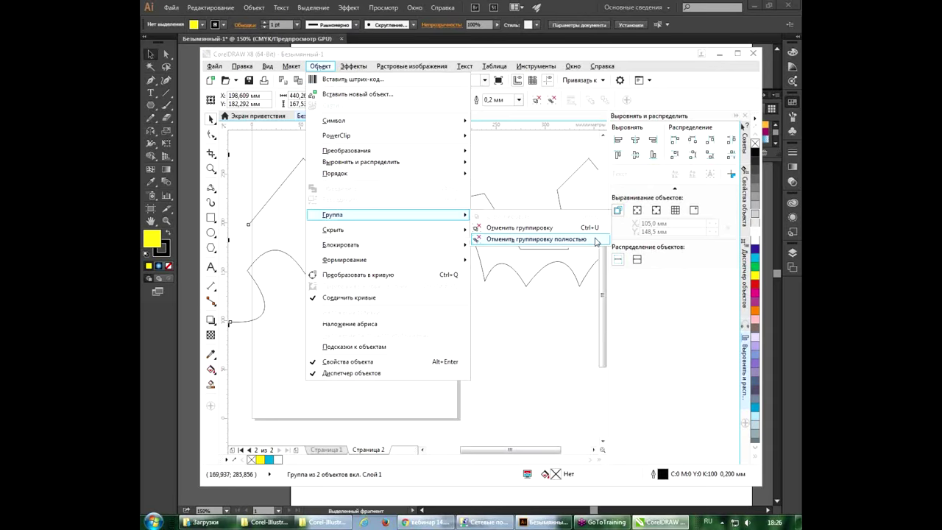
pyautogui.click(576, 241)
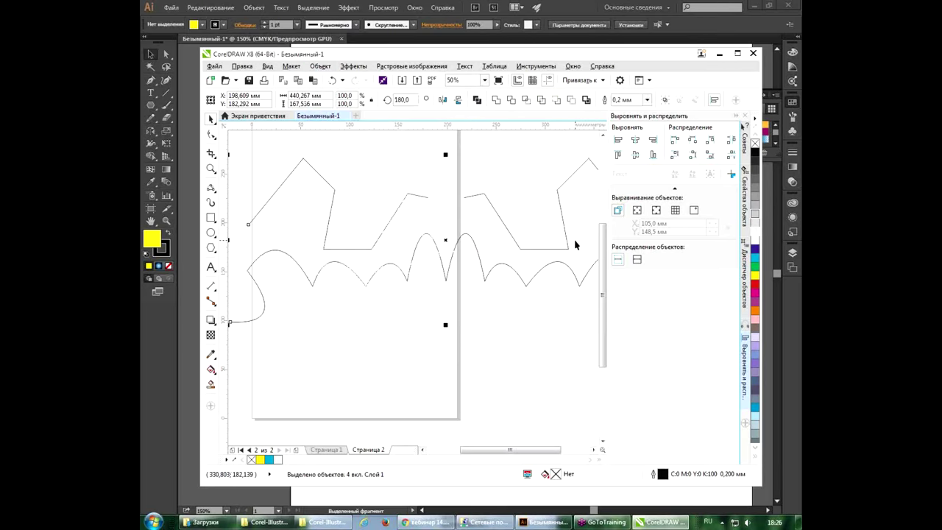
pyautogui.click(501, 242)
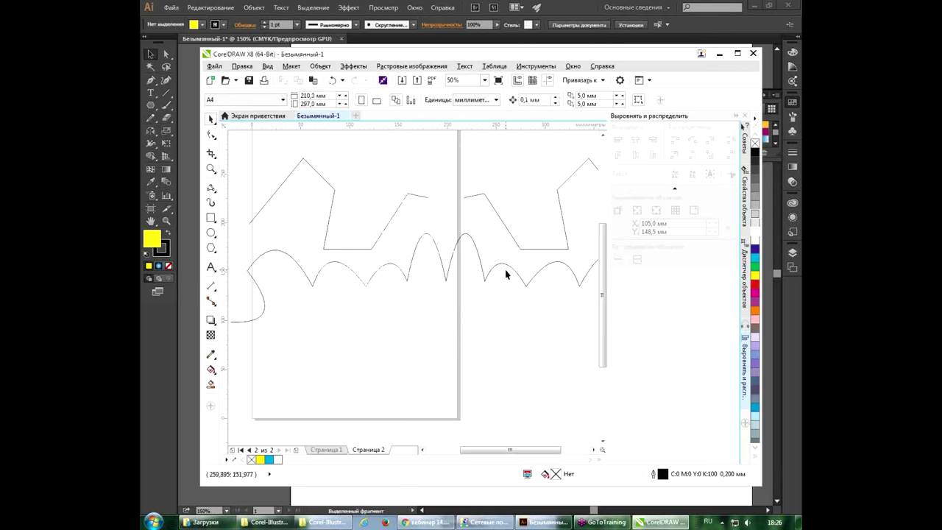
pyautogui.click(509, 266)
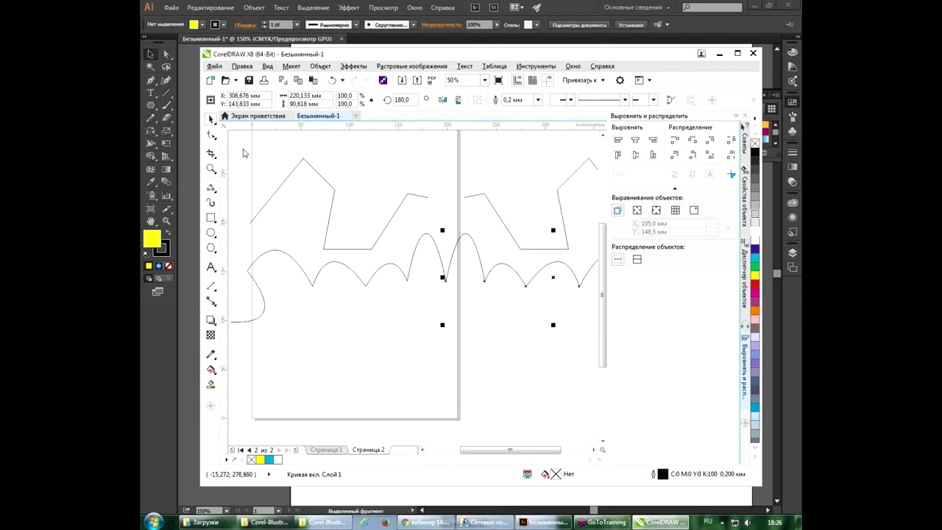
# Step: Delete all curves from page 2 and add the text line 'ывапывпывап ы' near the top
pyautogui.doubleClick(212, 118)
pyautogui.press('Delete')
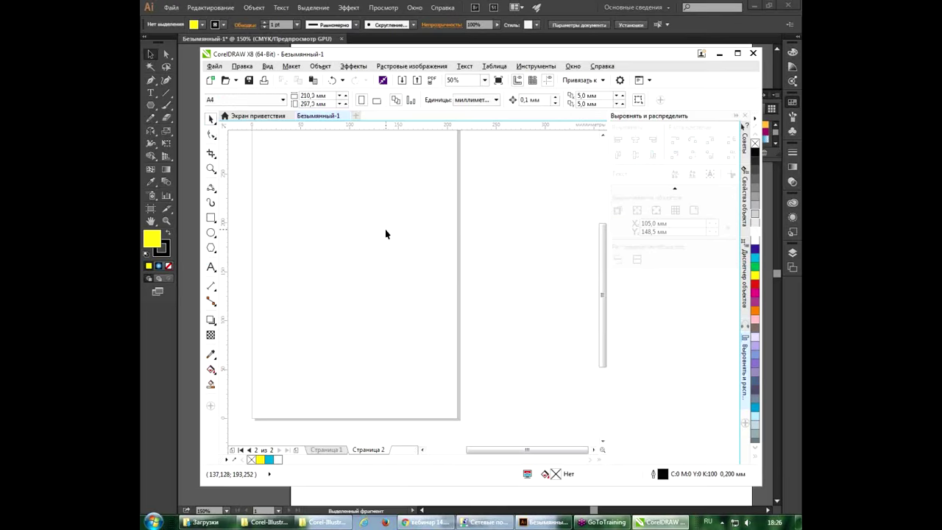
pyautogui.click(211, 267)
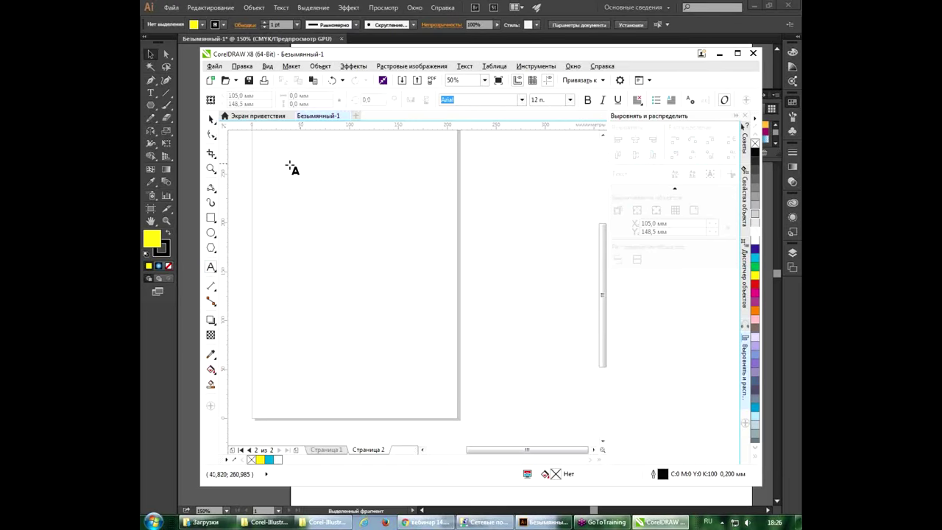
pyautogui.click(290, 160)
pyautogui.write('ыва')
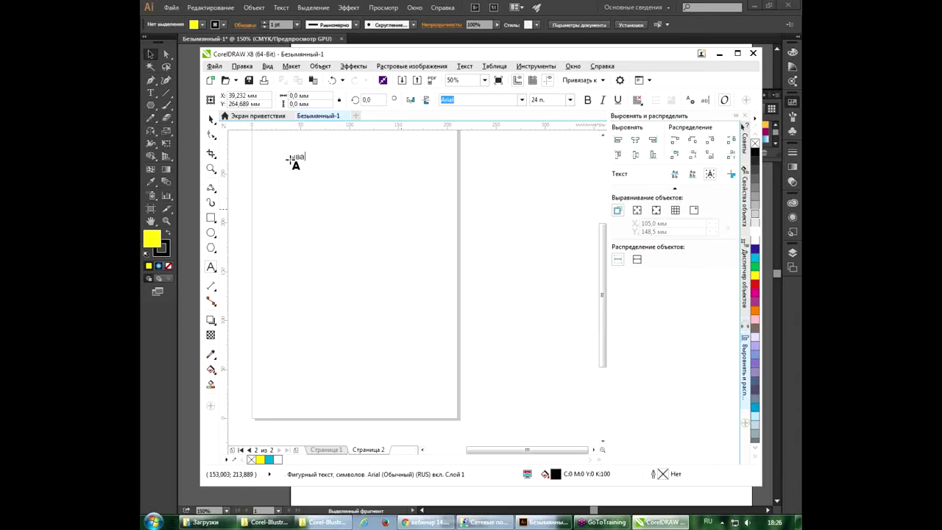
pyautogui.write('пывпывап ы')
pyautogui.click(294, 197)
# Step: Create a paragraph text frame with several lines of sample text and adjust its width
pyautogui.moveTo(294, 197); pyautogui.dragTo(409, 328)
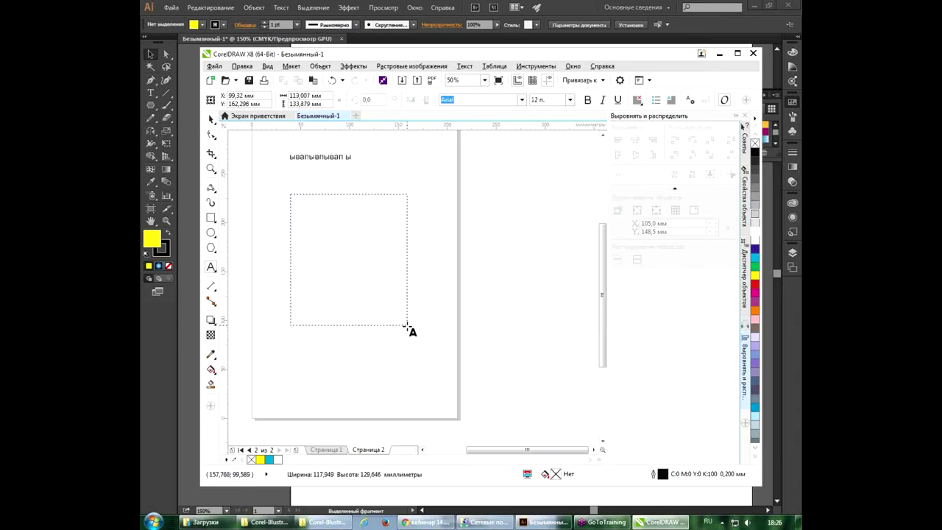
pyautogui.write('ывапывап ывап ывап ывап')
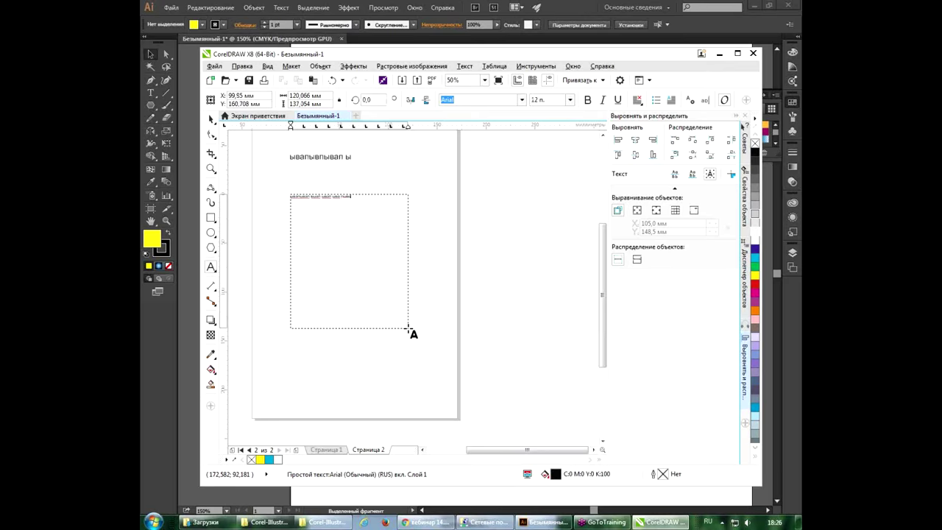
pyautogui.press('Return')
pyautogui.write('ывап')
pyautogui.press('Return')
pyautogui.write('ыва')
pyautogui.press('Return')
pyautogui.write('ывд')
pyautogui.press('Return')
pyautogui.write('ывапывап ывап')
pyautogui.write(' ывап ывап')
pyautogui.click(212, 121)
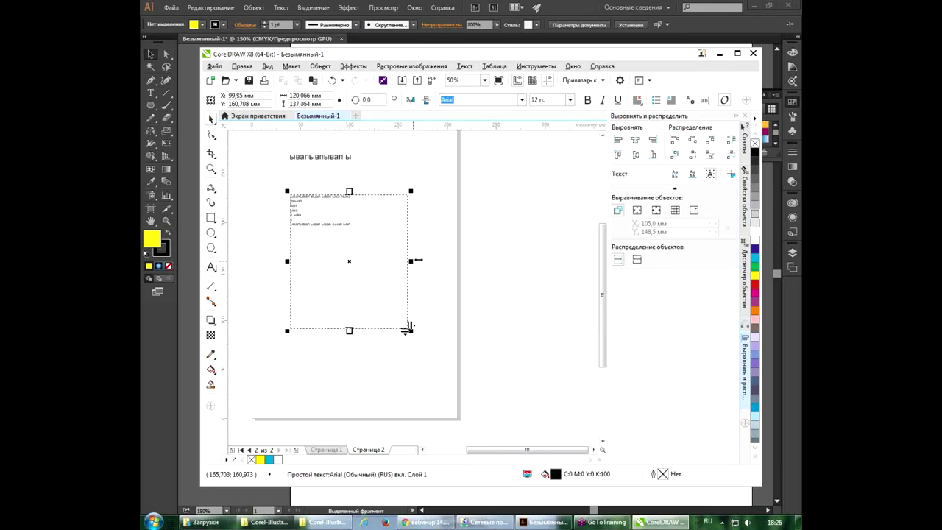
pyautogui.moveTo(410, 261); pyautogui.dragTo(337, 265)
pyautogui.moveTo(336, 328); pyautogui.dragTo(452, 328)
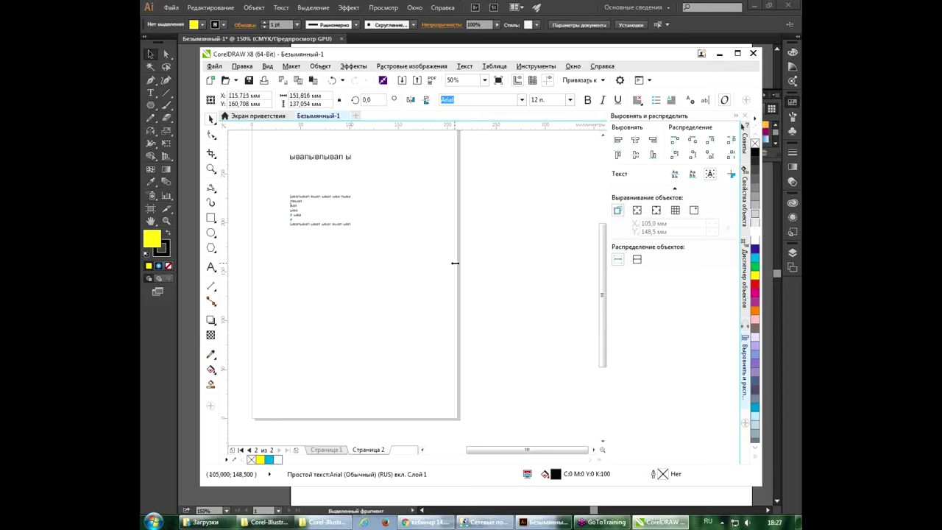
pyautogui.moveTo(452, 261); pyautogui.dragTo(338, 261)
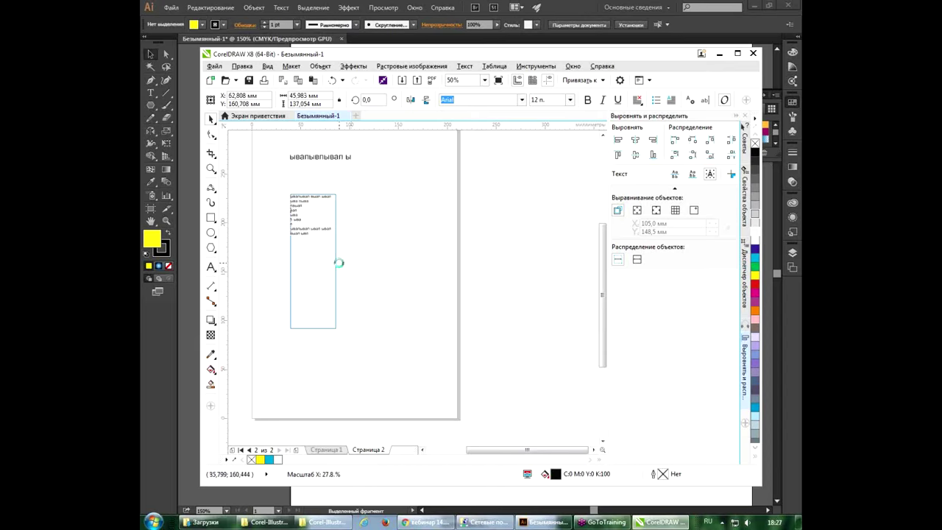
# Step: Copy the list of participant names and addresses from the webinar e-mail in the browser
pyautogui.click(426, 522)
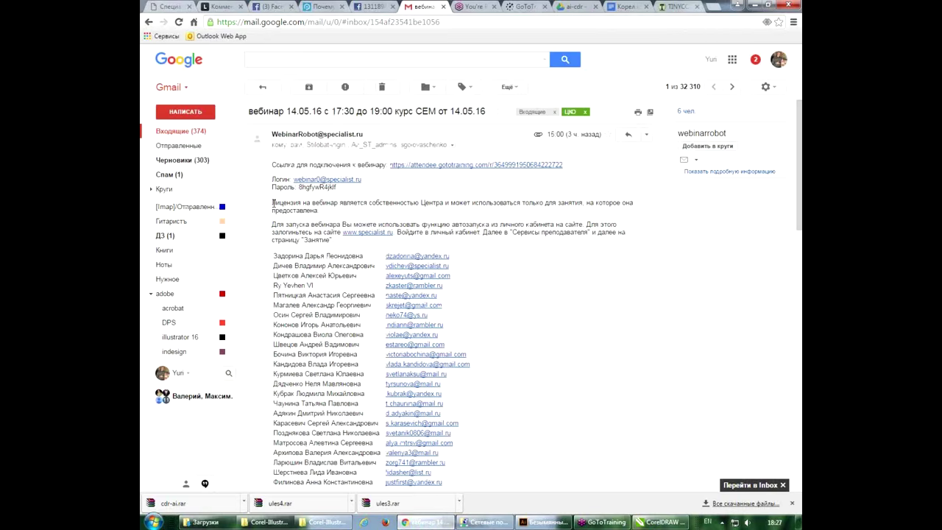
pyautogui.moveTo(274, 201); pyautogui.dragTo(352, 308)
pyautogui.scroll(-3, 351, 307)
pyautogui.tripleClick(523, 398)
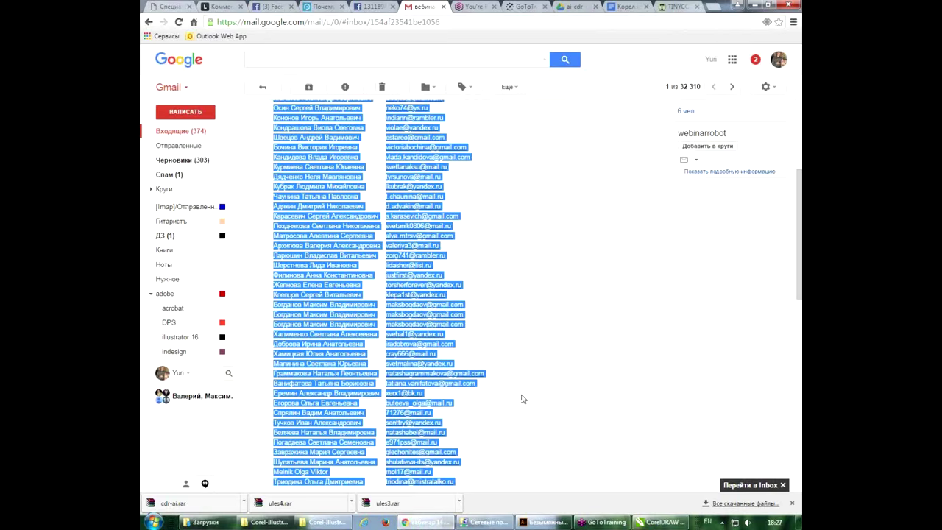
pyautogui.click(662, 521)
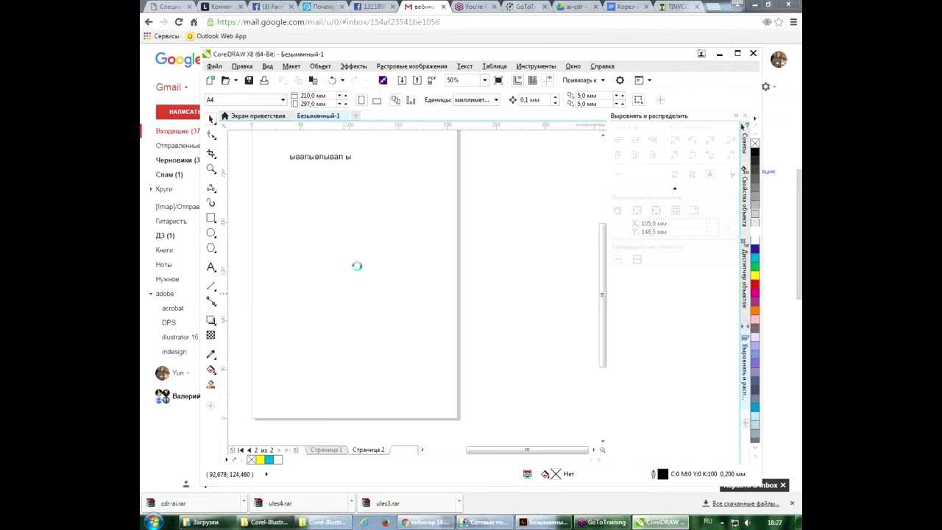
# Step: Reposition the pasted name list and the heading on page 2
pyautogui.moveTo(331, 268); pyautogui.dragTo(337, 230)
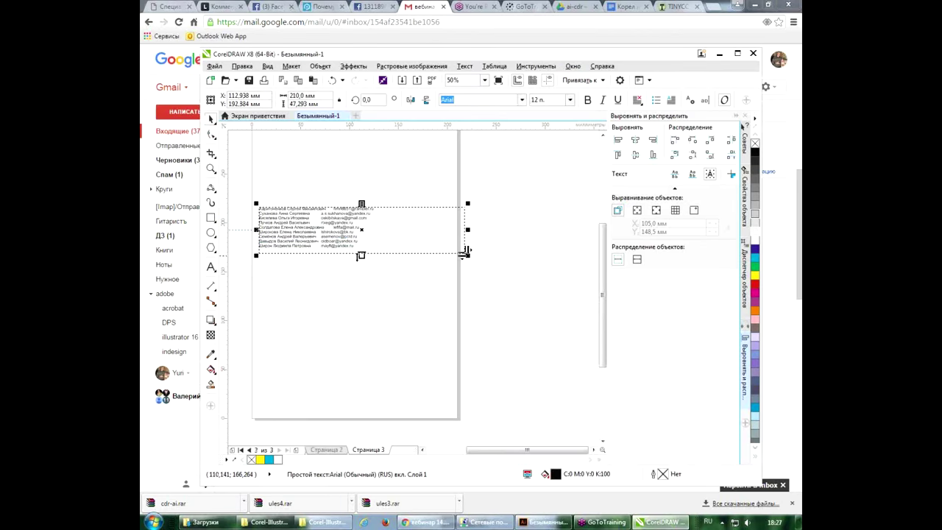
pyautogui.click(328, 450)
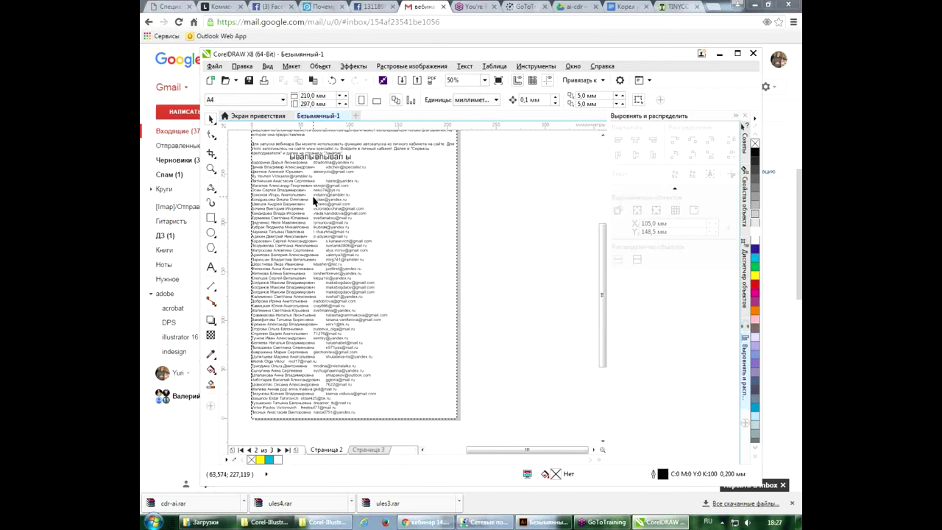
pyautogui.click(336, 241)
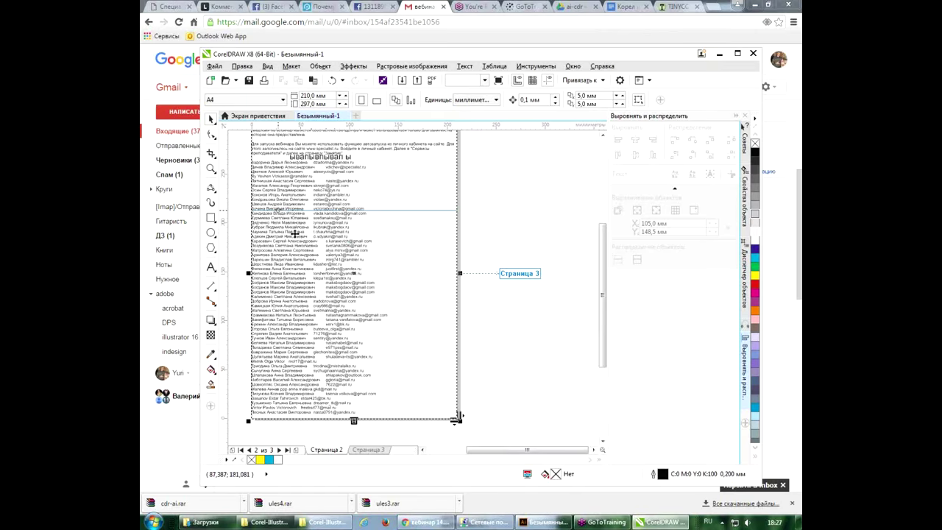
pyautogui.click(241, 449)
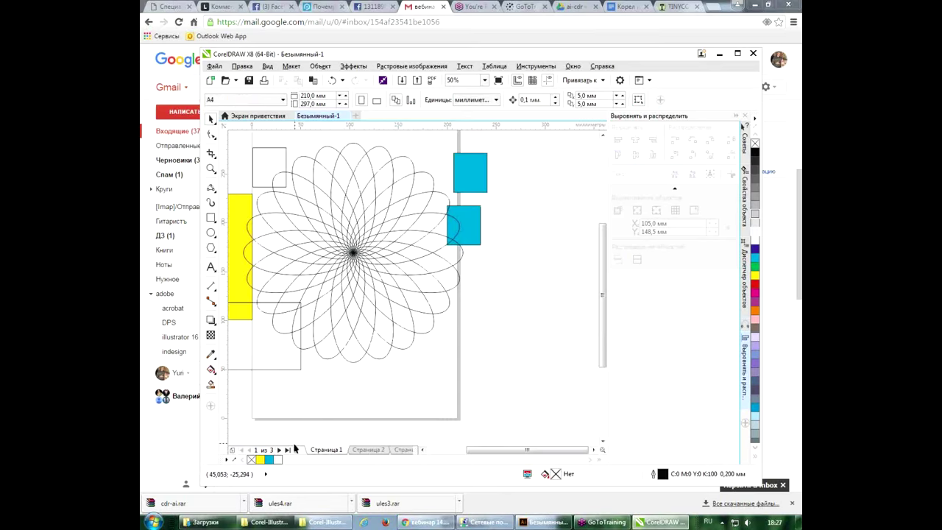
pyautogui.click(279, 450)
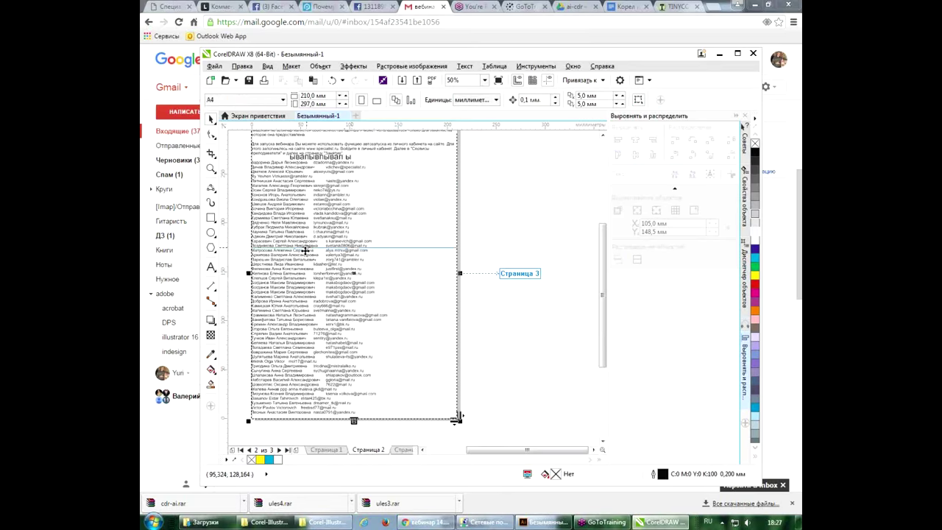
pyautogui.moveTo(304, 248); pyautogui.dragTo(333, 235)
pyautogui.moveTo(326, 156); pyautogui.dragTo(343, 170)
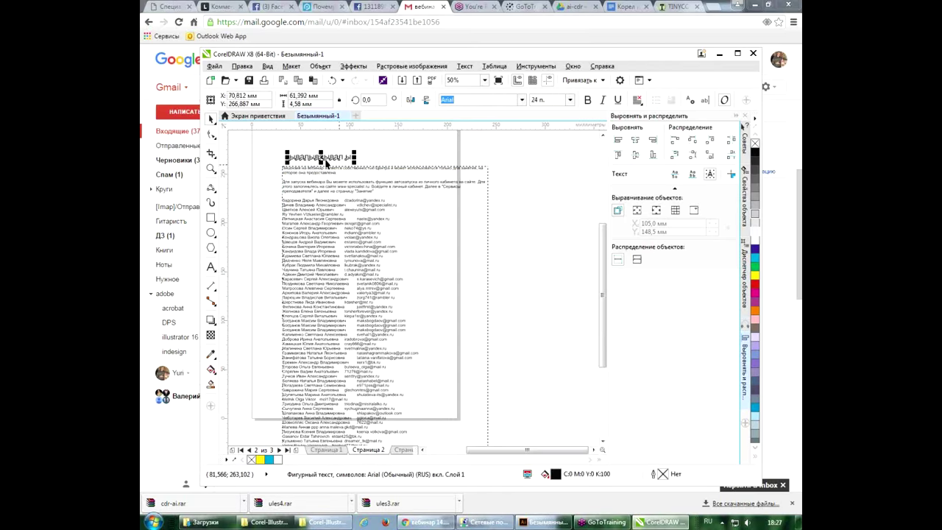
pyautogui.press('Escape')
pyautogui.moveTo(351, 234); pyautogui.dragTo(335, 209)
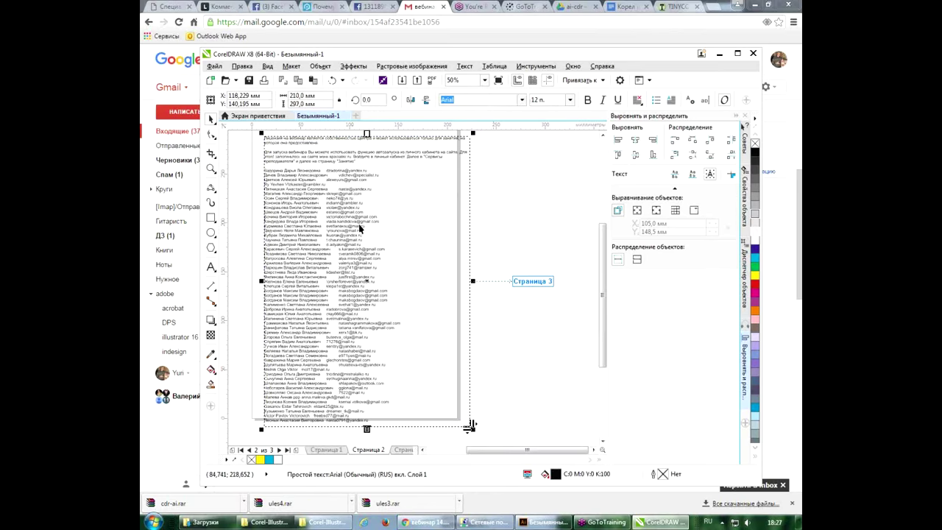
# Step: Resize the name-list frame so its lines span most of the page width
pyautogui.moveTo(473, 285); pyautogui.dragTo(417, 283)
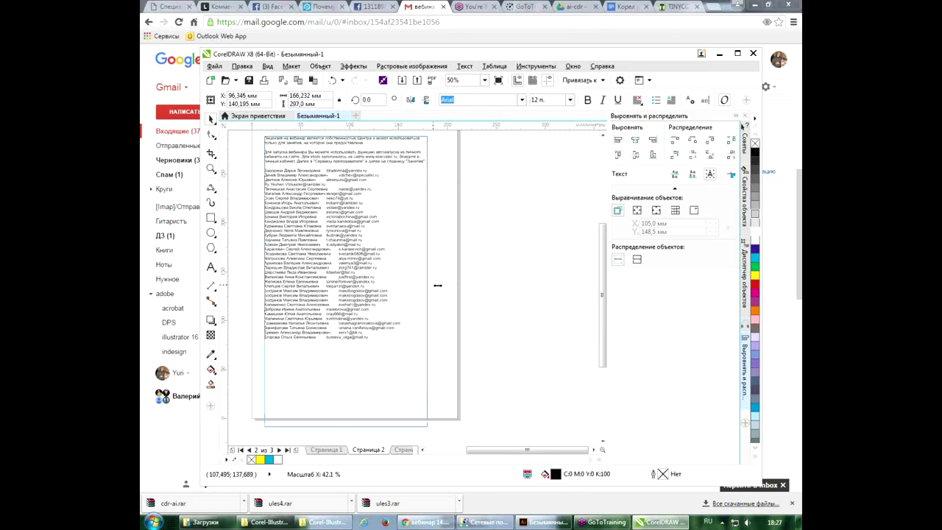
pyautogui.moveTo(417, 283); pyautogui.dragTo(440, 284)
pyautogui.click(351, 209)
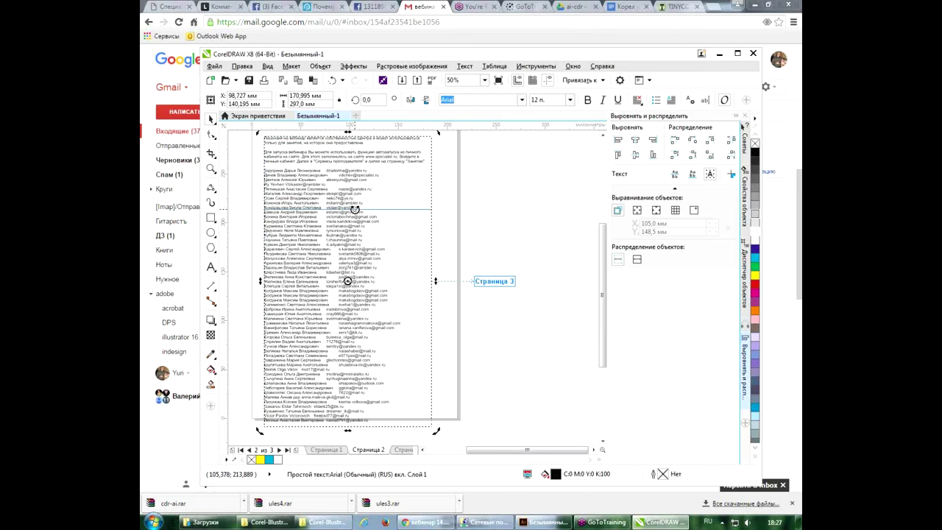
pyautogui.click(356, 197)
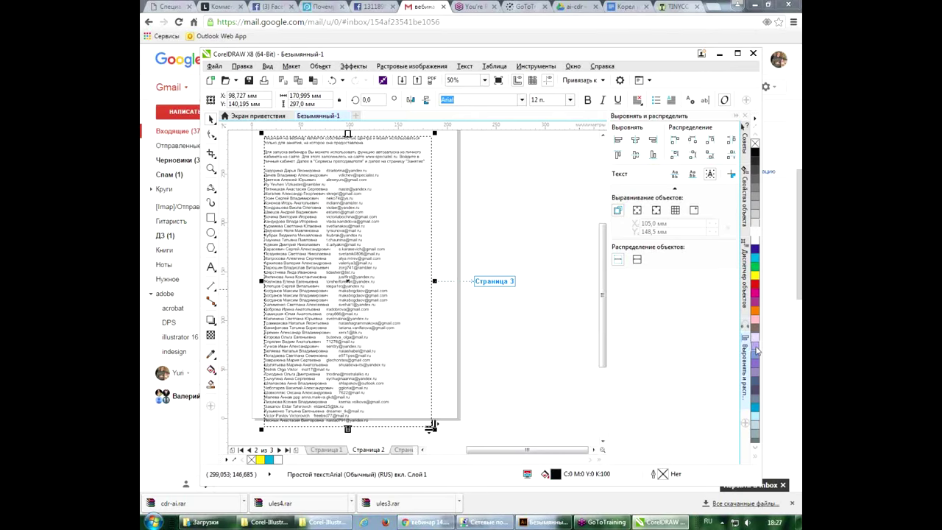
pyautogui.click(464, 67)
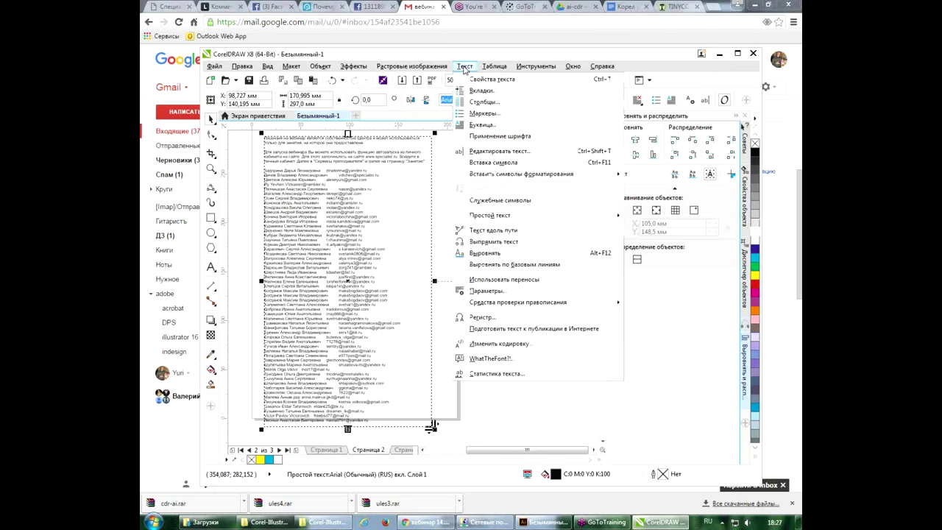
pyautogui.press('Escape')
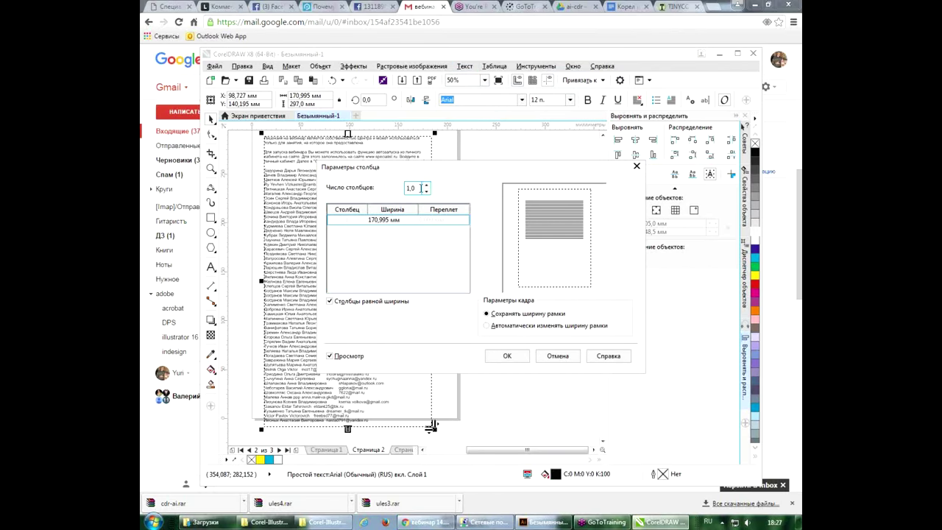
pyautogui.click(426, 186)
pyautogui.click(426, 186)
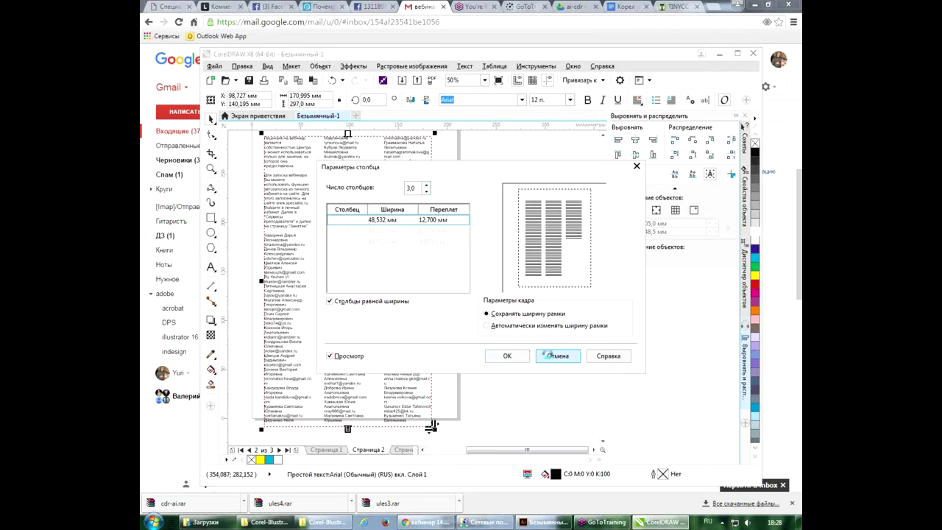
pyautogui.click(546, 355)
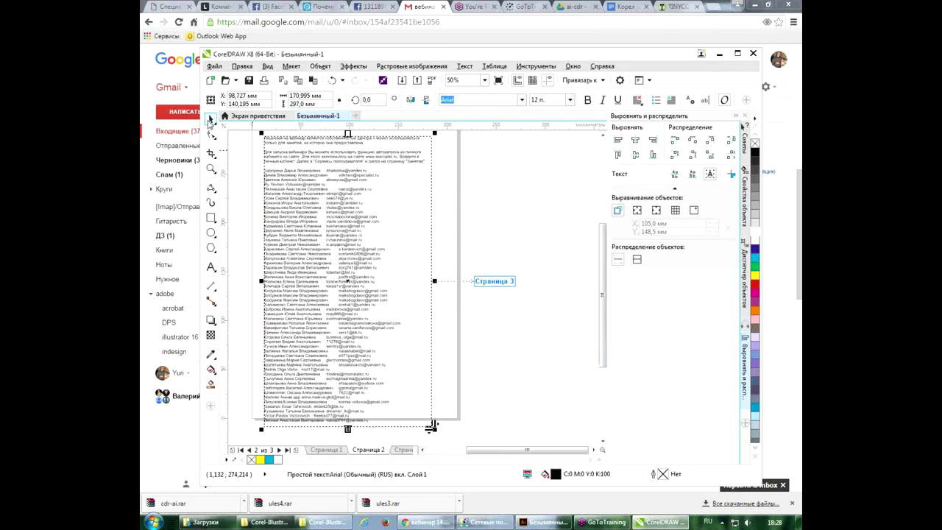
pyautogui.click(344, 212)
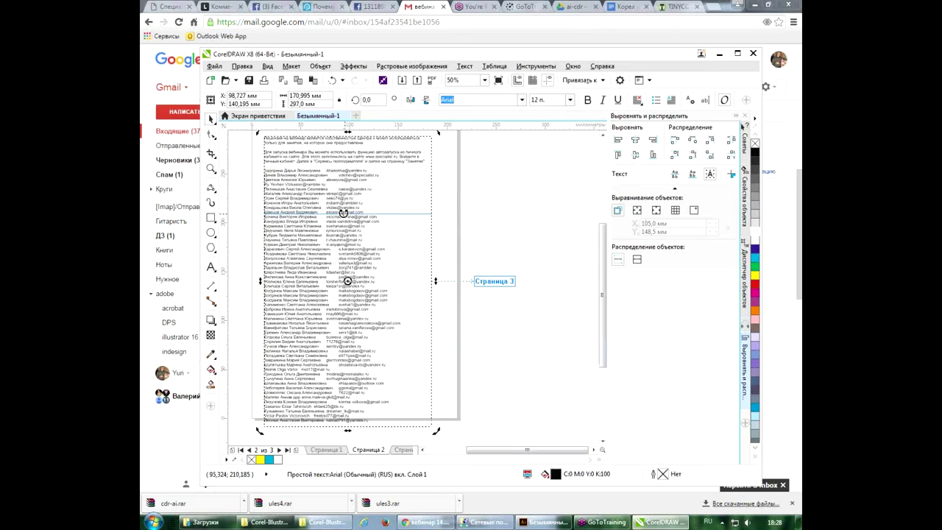
# Step: Delete the name-list frame and draw an ellipse in the upper middle of the page
pyautogui.press('Delete')
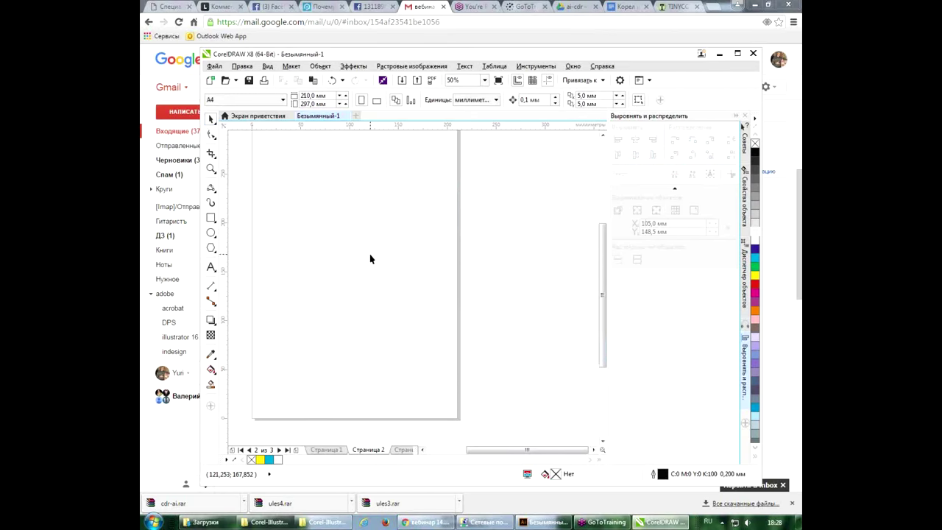
pyautogui.click(211, 203)
pyautogui.click(211, 232)
pyautogui.moveTo(320, 198); pyautogui.dragTo(464, 324)
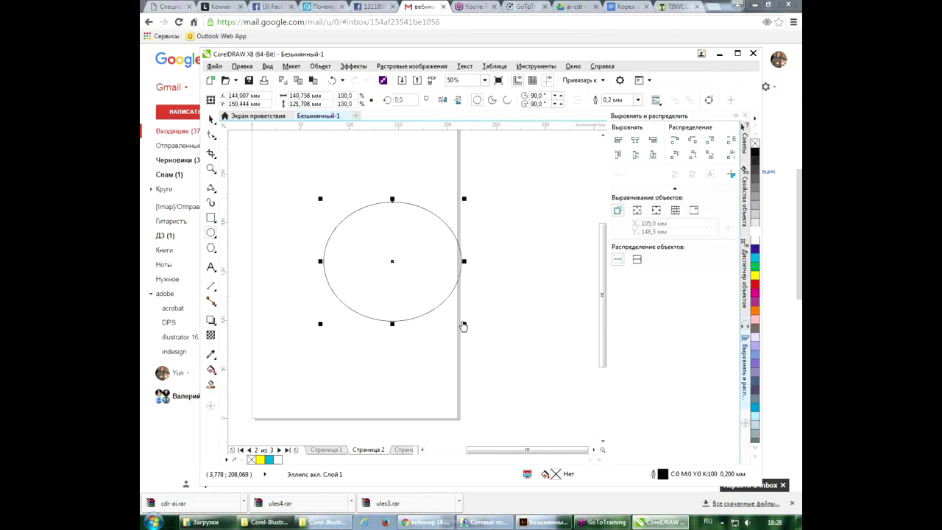
# Step: Type 'Да здравствуйет' along the ellipse's top edge after discarding a trial text
pyautogui.click(211, 267)
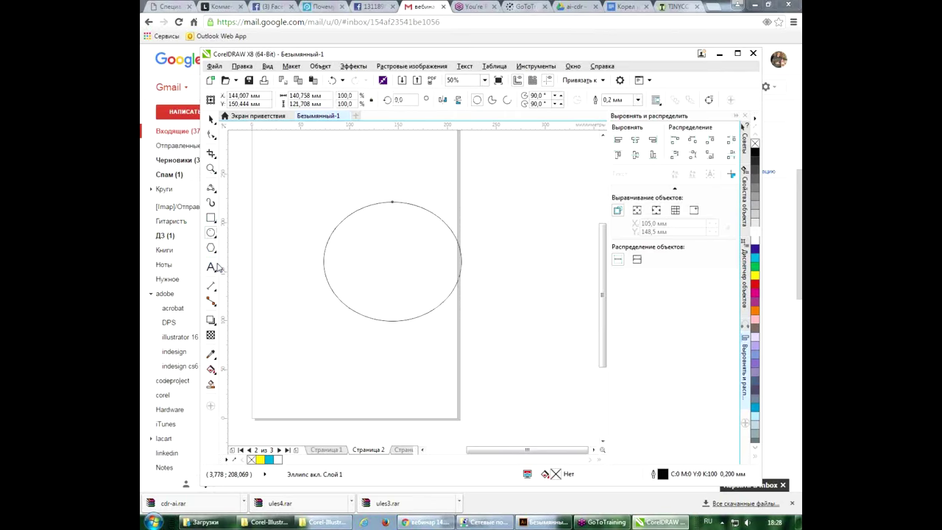
pyautogui.click(347, 218)
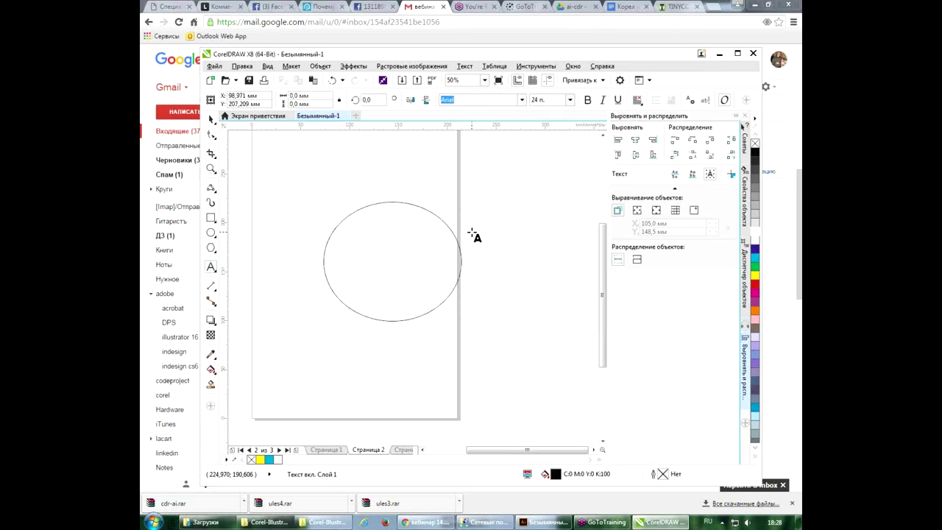
pyautogui.write('ывлфыв')
pyautogui.click(211, 119)
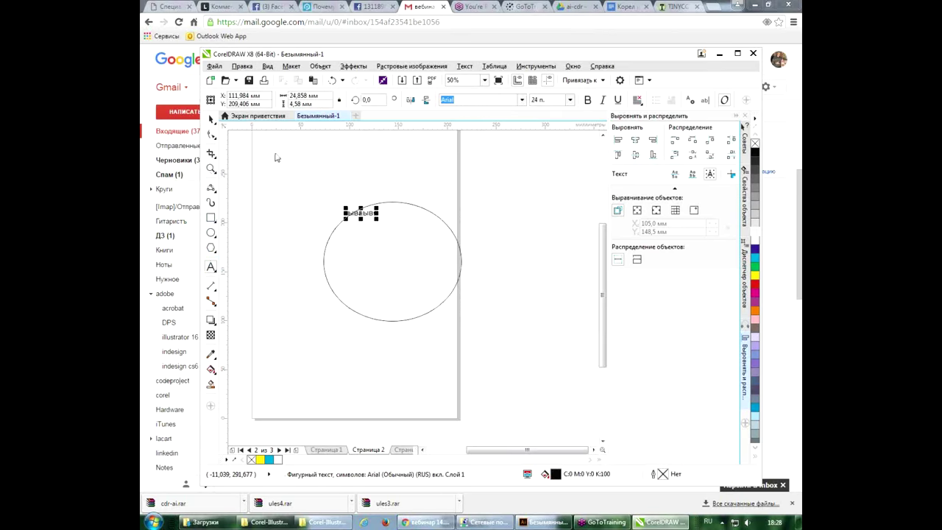
pyautogui.press('Delete')
pyautogui.click(211, 267)
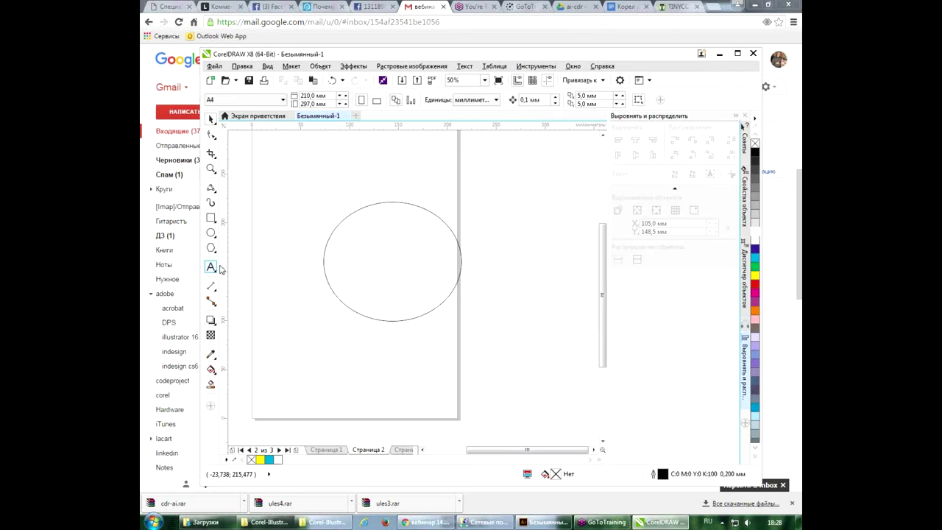
pyautogui.click(350, 216)
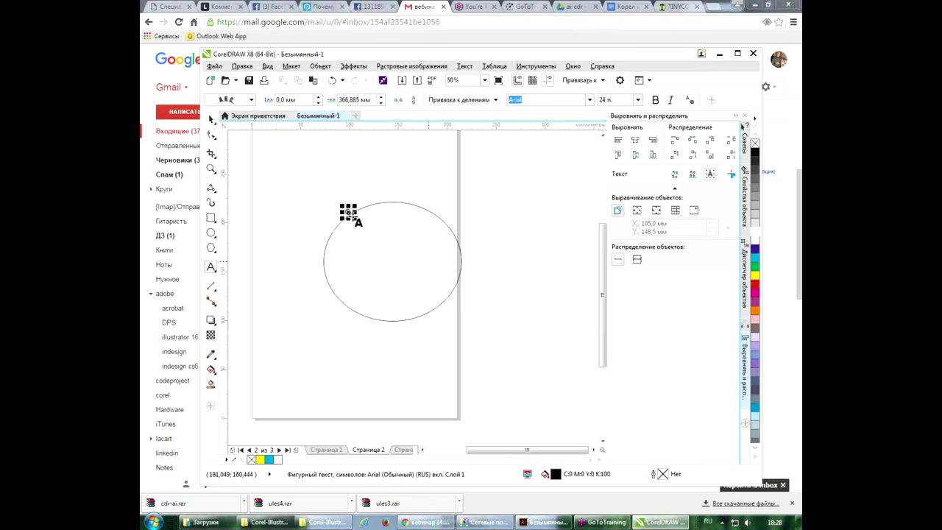
pyautogui.hotkey('alt', 'shift')
pyautogui.hotkey('alt', 'shift')
pyautogui.write('Да зд')
pyautogui.write('равс')
pyautogui.write('твуйет')
pyautogui.press('Escape')
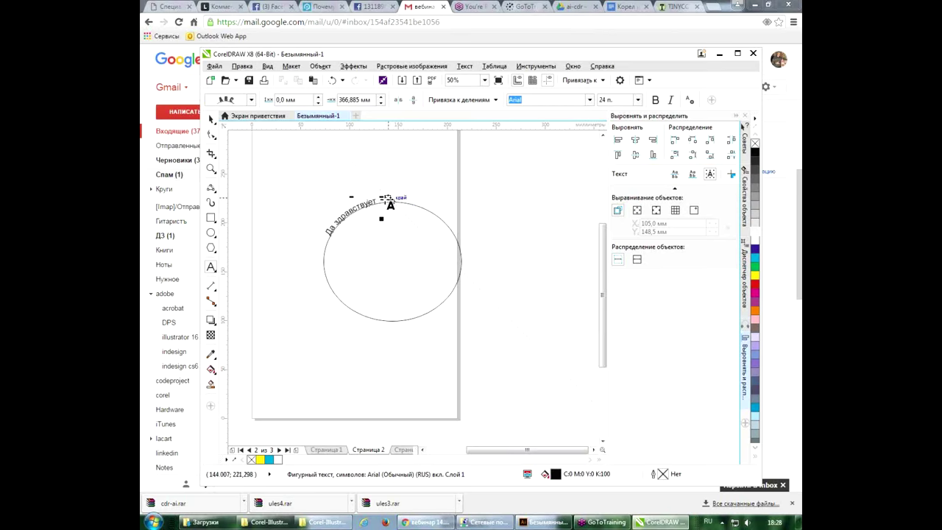
# Step: Enlarge the curved text and lift it away from the ellipse edge
pyautogui.click(210, 120)
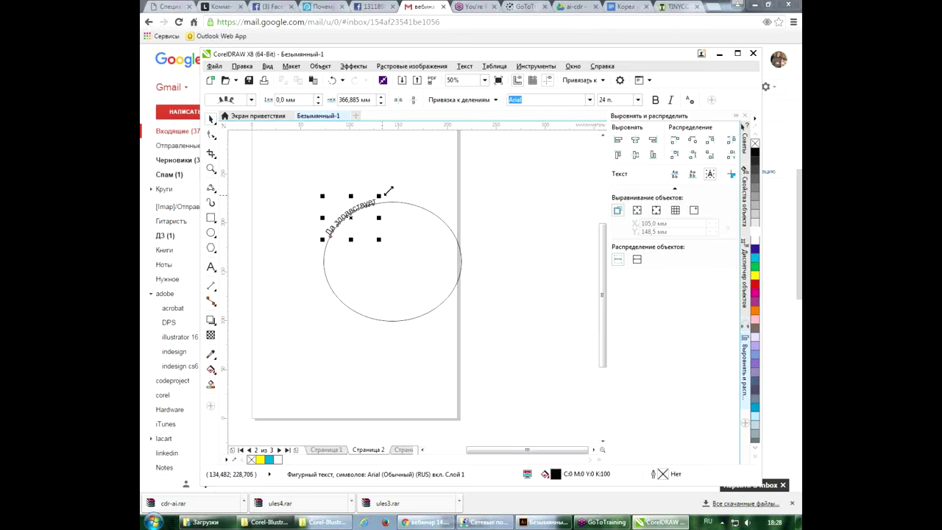
pyautogui.moveTo(384, 196)
pyautogui.mouseDown()
pyautogui.moveTo(396, 173)
pyautogui.moveTo(442, 147)
pyautogui.mouseUp()
pyautogui.moveTo(322, 265)
pyautogui.mouseDown()
pyautogui.moveTo(327, 200)
pyautogui.moveTo(326, 213)
pyautogui.moveTo(394, 184)
pyautogui.mouseUp()
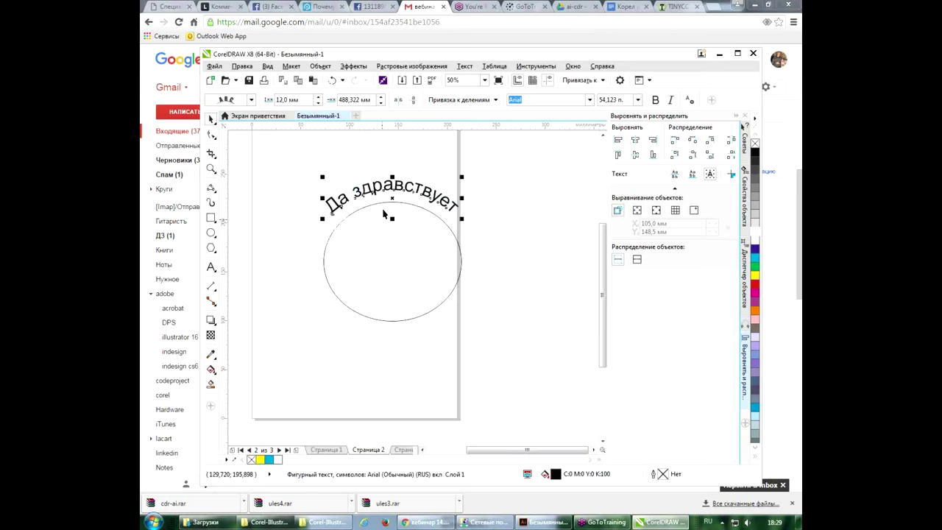
# Step: Add 'Corel Draw' curved text along the ellipse's bottom edge
pyautogui.click(211, 268)
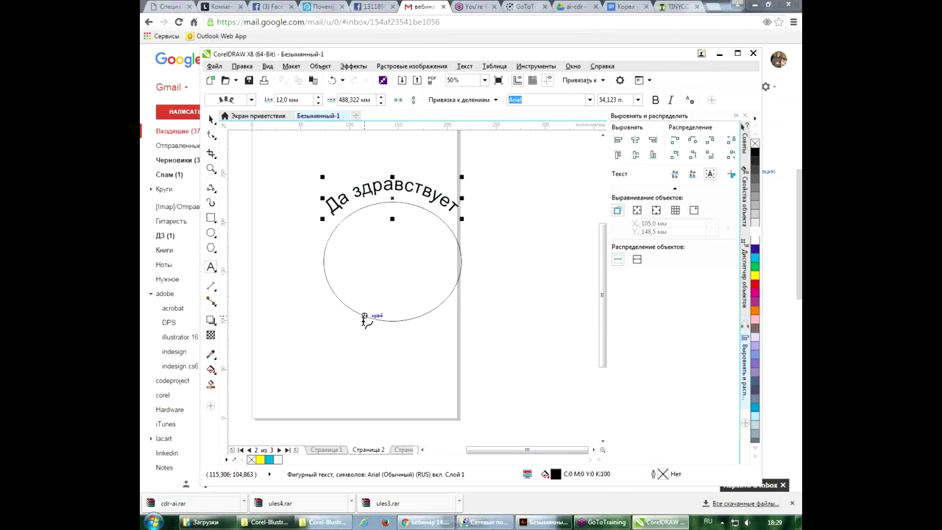
pyautogui.click(363, 317)
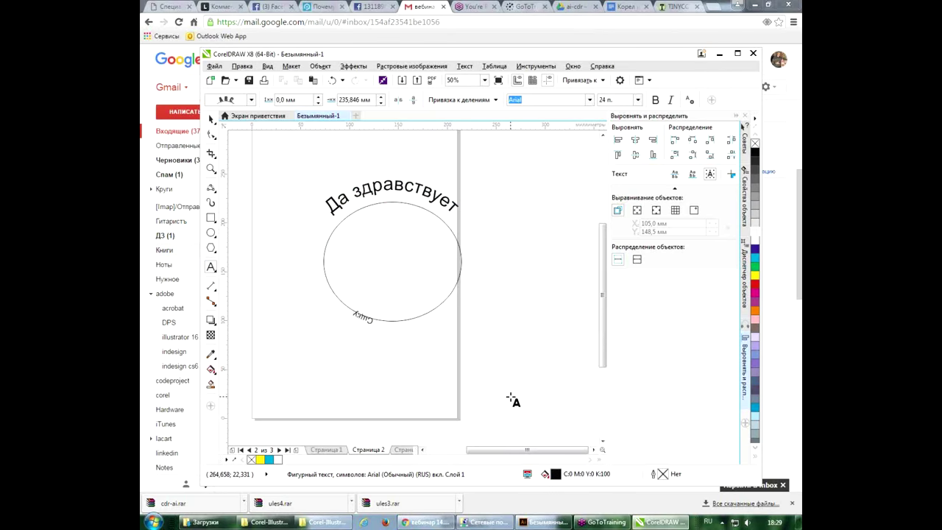
pyautogui.hotkey('ctrl', 'a')
pyautogui.hotkey('alt', 'shift')
pyautogui.write('p5')
pyautogui.write('l')
pyautogui.write(' Draw')
pyautogui.click(389, 337)
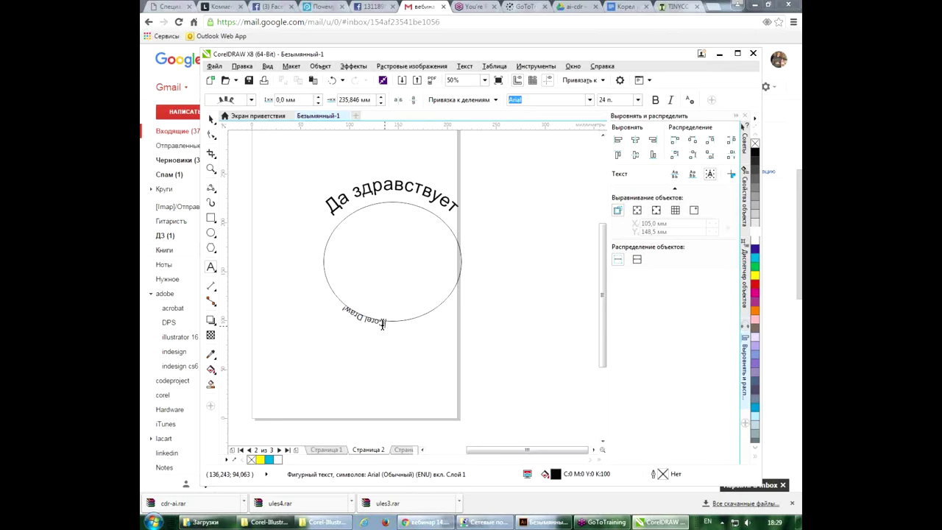
pyautogui.moveTo(386, 327); pyautogui.dragTo(343, 308)
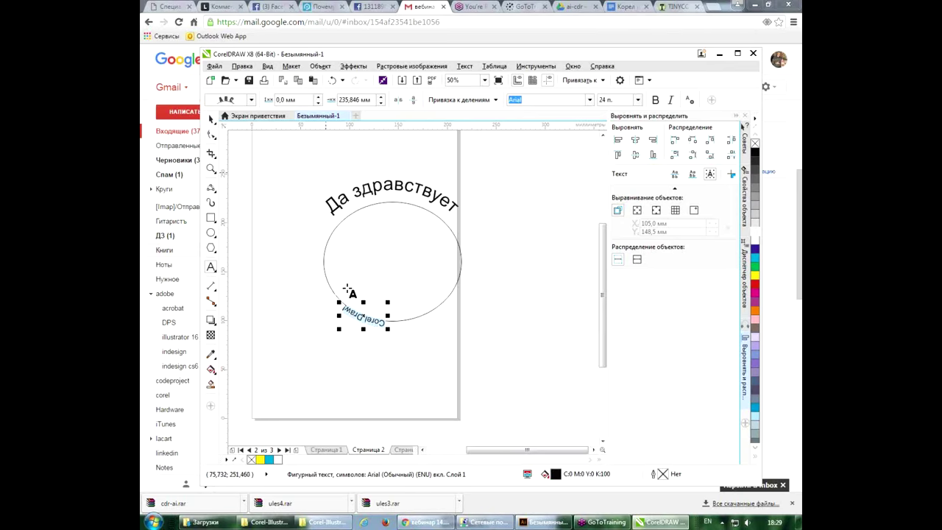
pyautogui.click(210, 119)
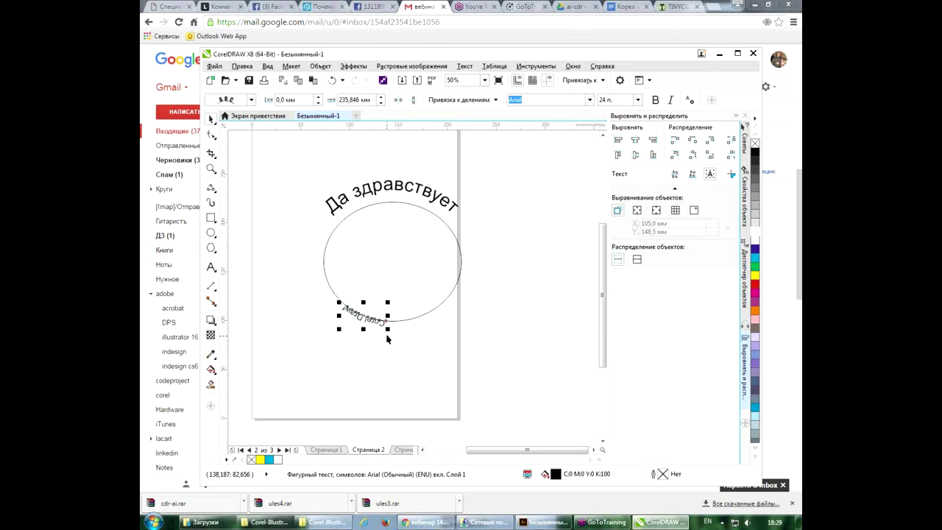
# Step: Enlarge 'Corel Draw!', move it inside the circle and make it read upright
pyautogui.moveTo(387, 329)
pyautogui.mouseDown()
pyautogui.moveTo(444, 388)
pyautogui.moveTo(441, 365)
pyautogui.mouseUp()
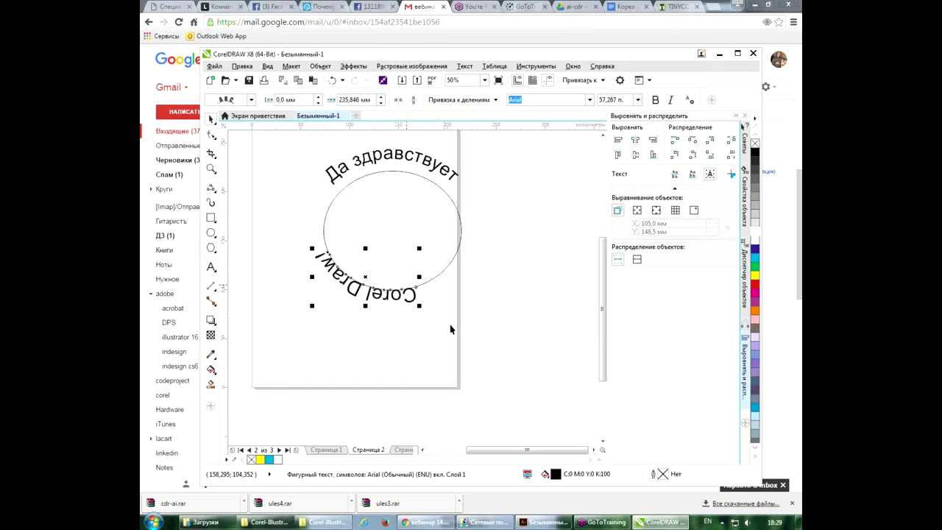
pyautogui.moveTo(414, 291)
pyautogui.mouseDown()
pyautogui.moveTo(420, 263)
pyautogui.moveTo(436, 257)
pyautogui.mouseUp()
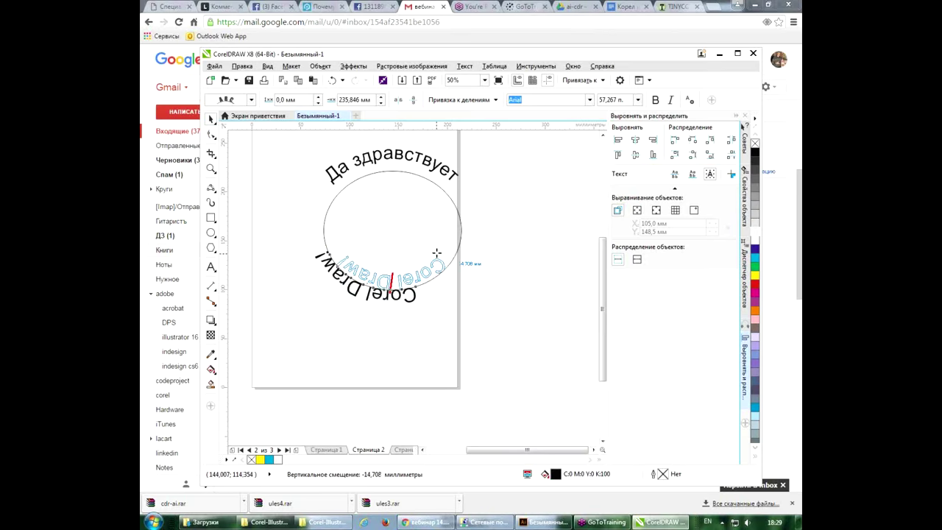
pyautogui.moveTo(437, 252); pyautogui.dragTo(432, 255)
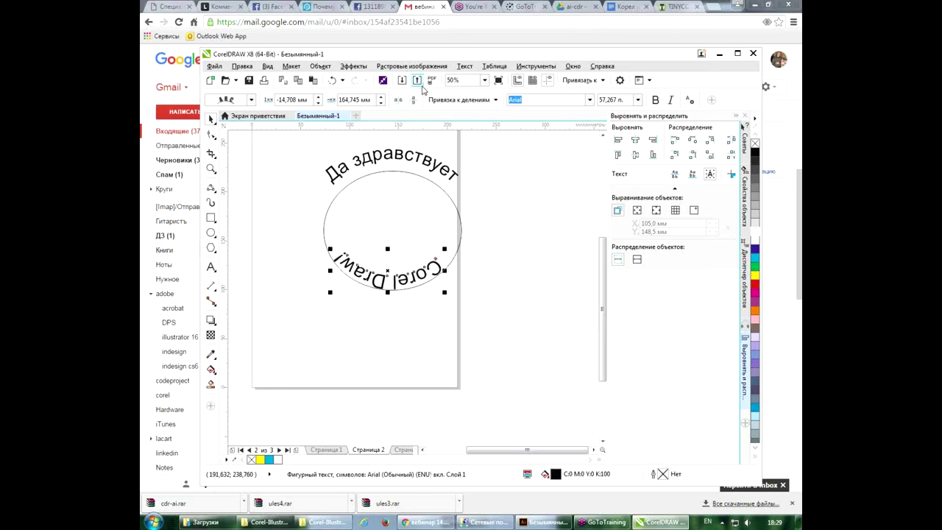
pyautogui.click(413, 99)
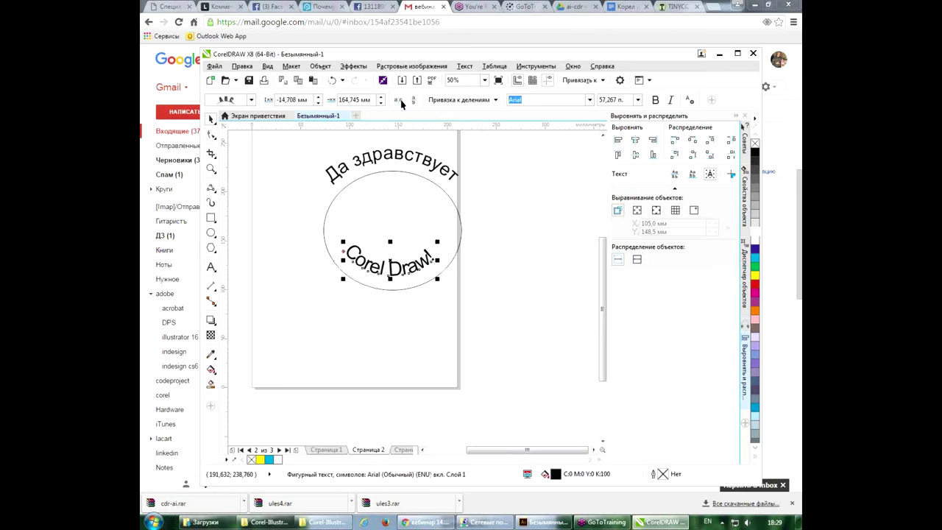
pyautogui.moveTo(352, 253); pyautogui.dragTo(338, 257)
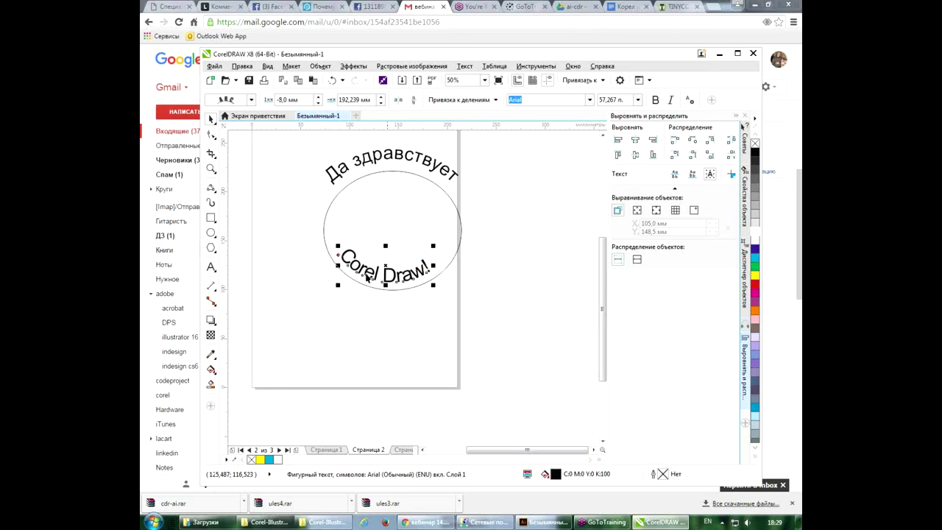
# Step: Move 'Да здравствует' inside the circle and adjust its offset from the ellipse
pyautogui.click(406, 166)
pyautogui.keyDown('ctrl'); pyautogui.click(335, 172); pyautogui.keyUp('ctrl')
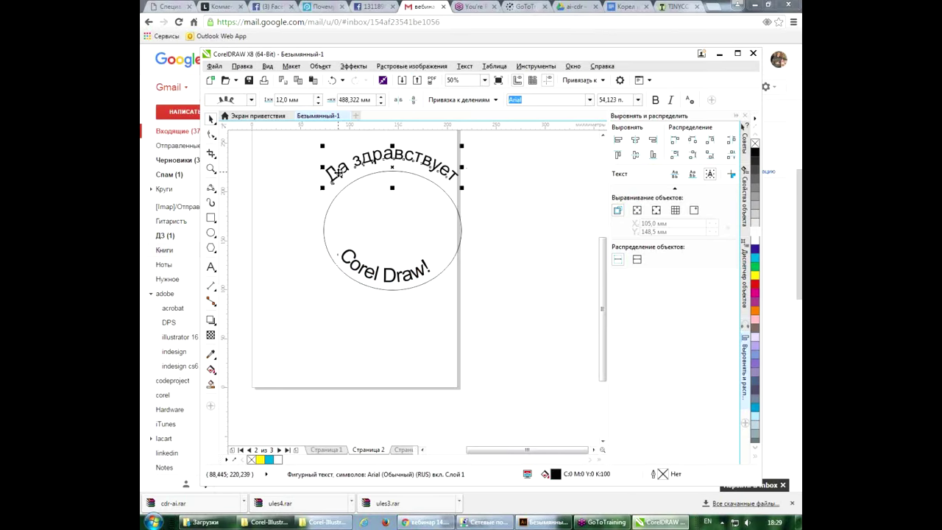
pyautogui.moveTo(332, 181); pyautogui.dragTo(343, 213)
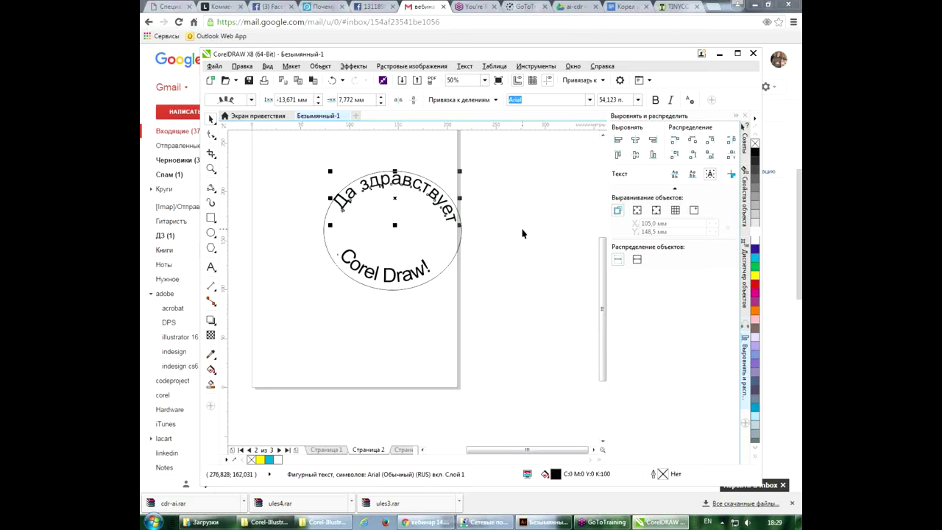
pyautogui.keyDown('ctrl'); pyautogui.click(343, 206); pyautogui.keyUp('ctrl')
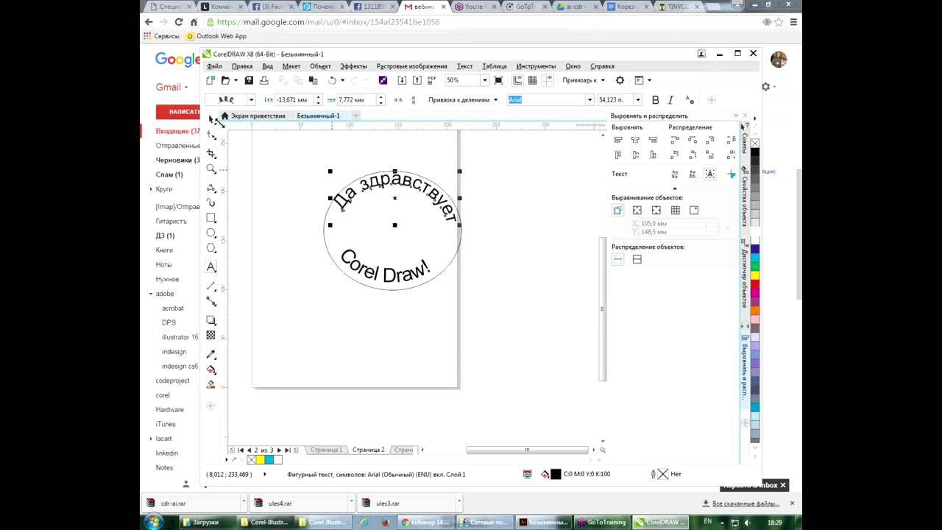
pyautogui.moveTo(342, 210); pyautogui.dragTo(342, 225)
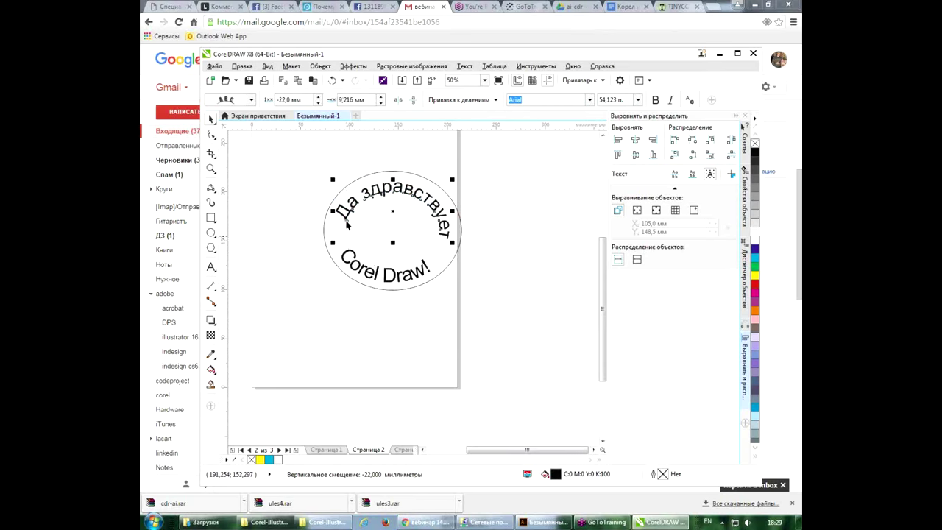
# Step: Move the labelled ellipse up and to the left, then select the ellipse
pyautogui.click(504, 233)
pyautogui.click(382, 289)
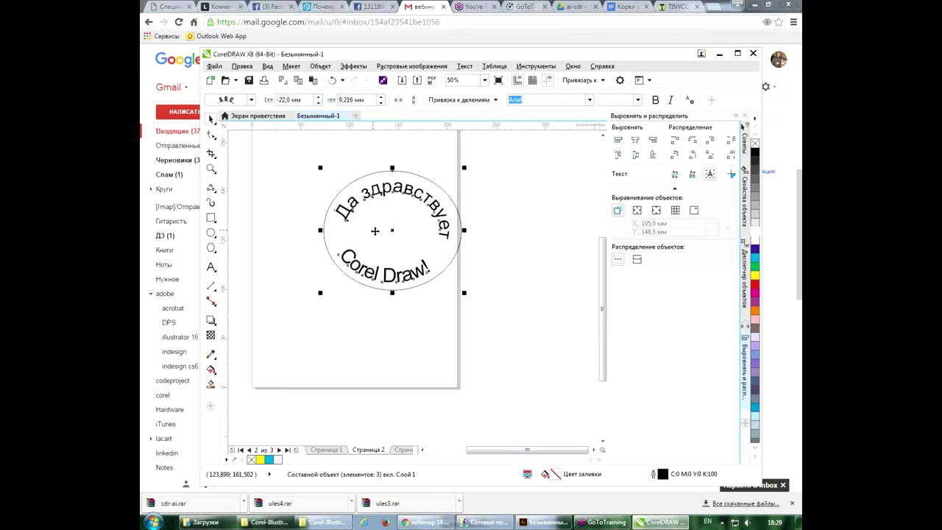
pyautogui.moveTo(391, 230); pyautogui.dragTo(340, 223)
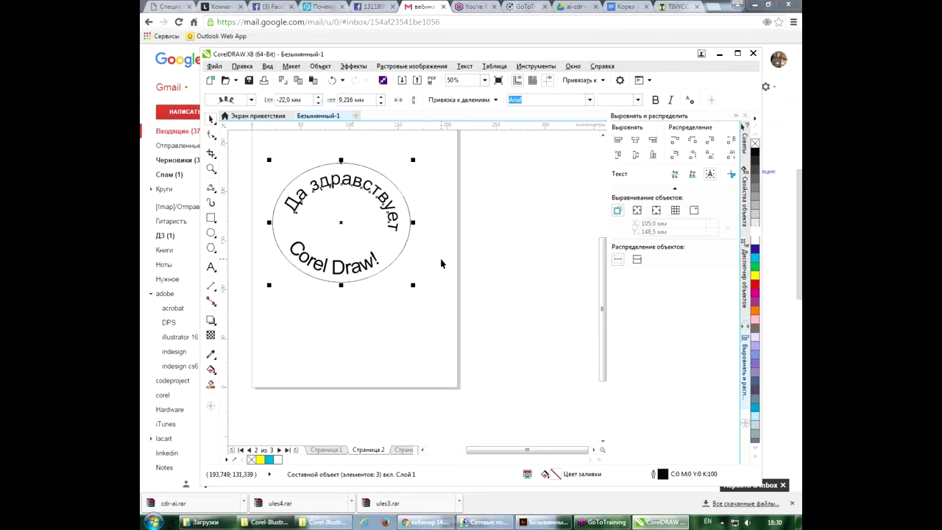
pyautogui.click(399, 195)
# Step: Fill the labelled ellipse 20% Black and move its group to the page's upper right
pyautogui.click(756, 230)
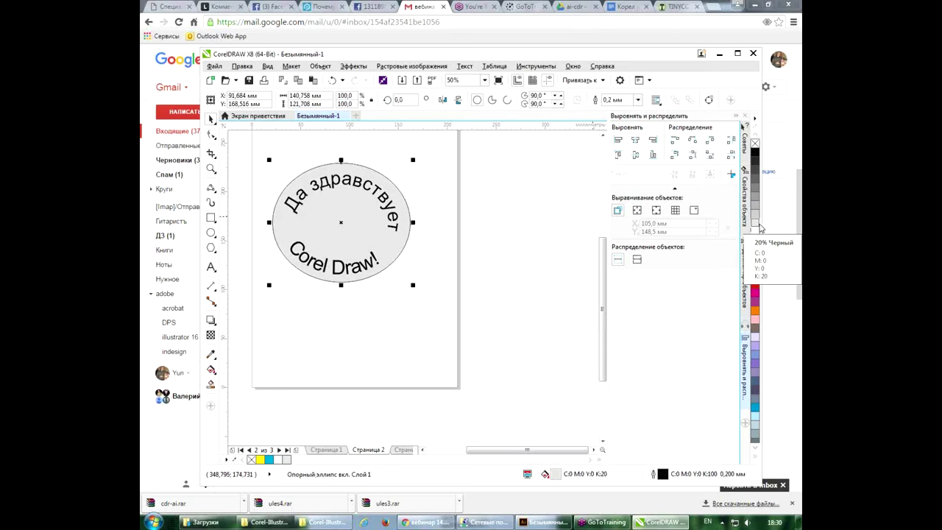
pyautogui.click(401, 182)
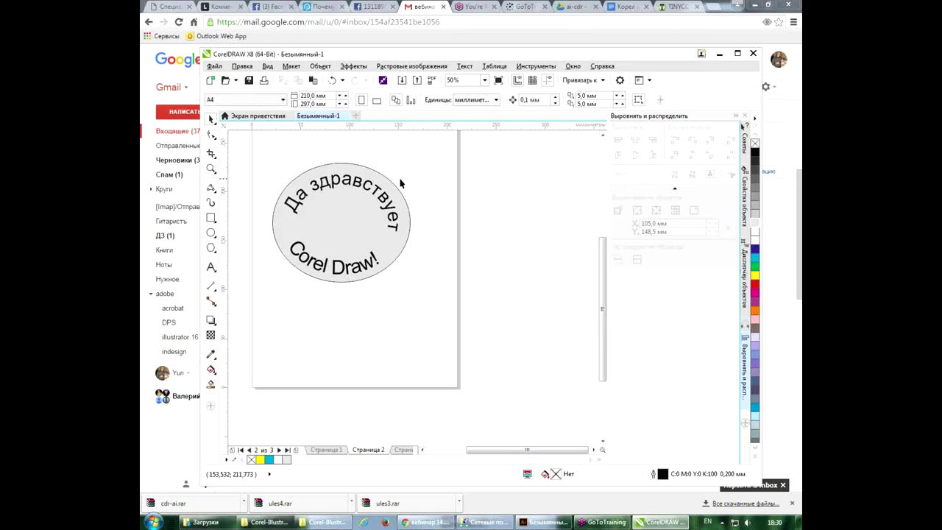
pyautogui.click(393, 182)
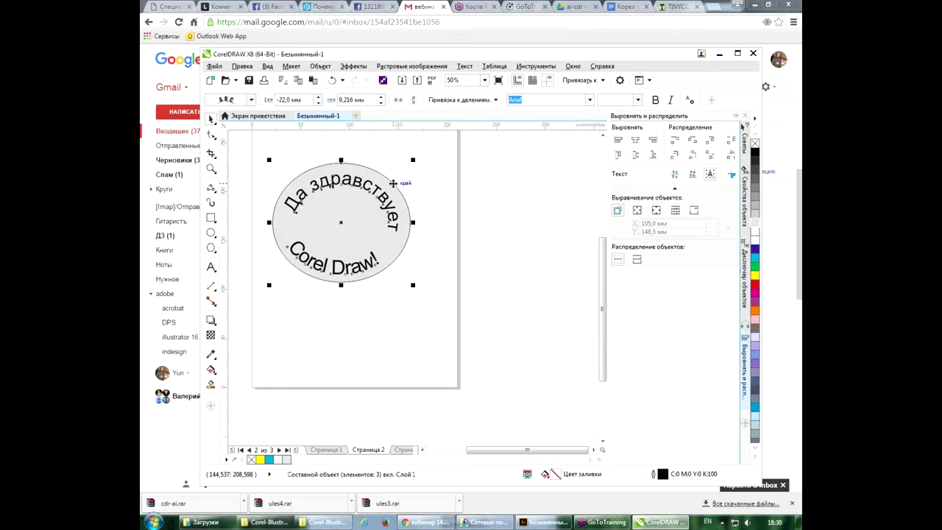
pyautogui.keyDown('ctrl'); pyautogui.click(370, 266); pyautogui.keyUp('ctrl')
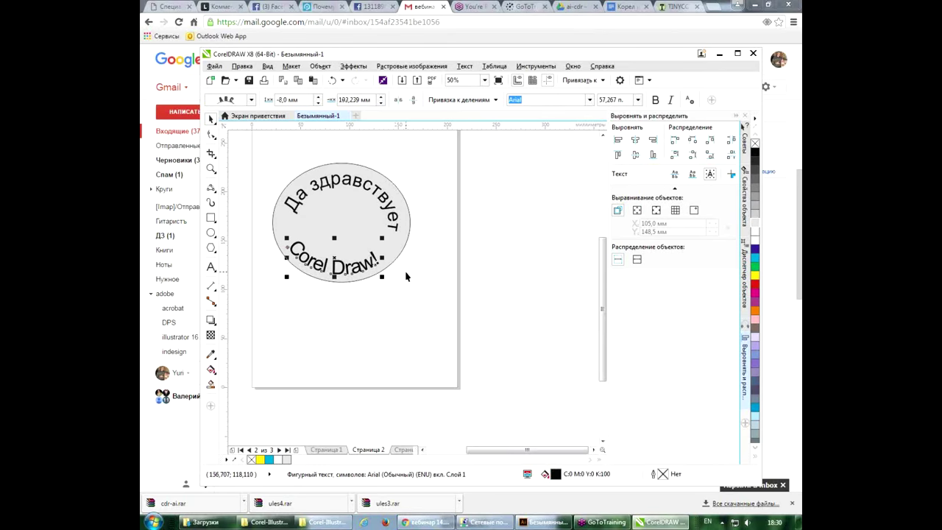
pyautogui.keyDown('ctrl'); pyautogui.click(341, 176); pyautogui.keyUp('ctrl')
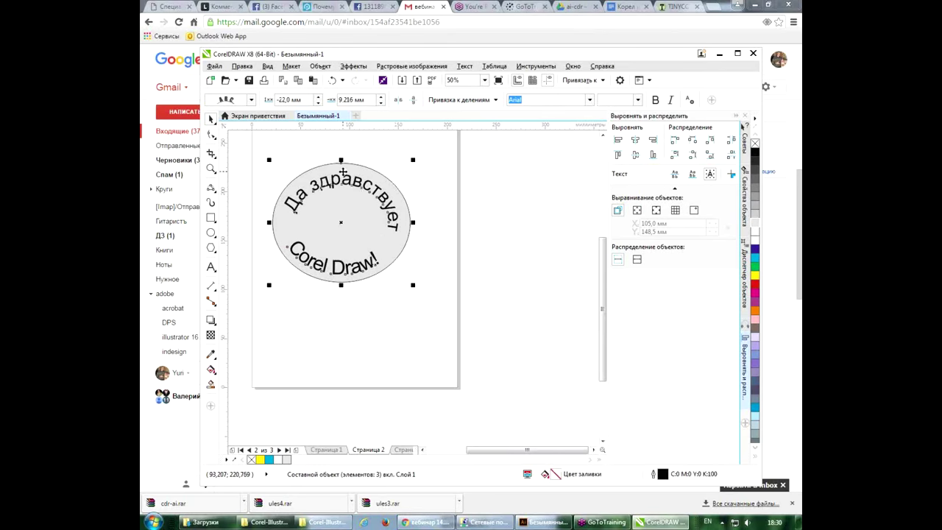
pyautogui.moveTo(341, 176); pyautogui.dragTo(494, 157)
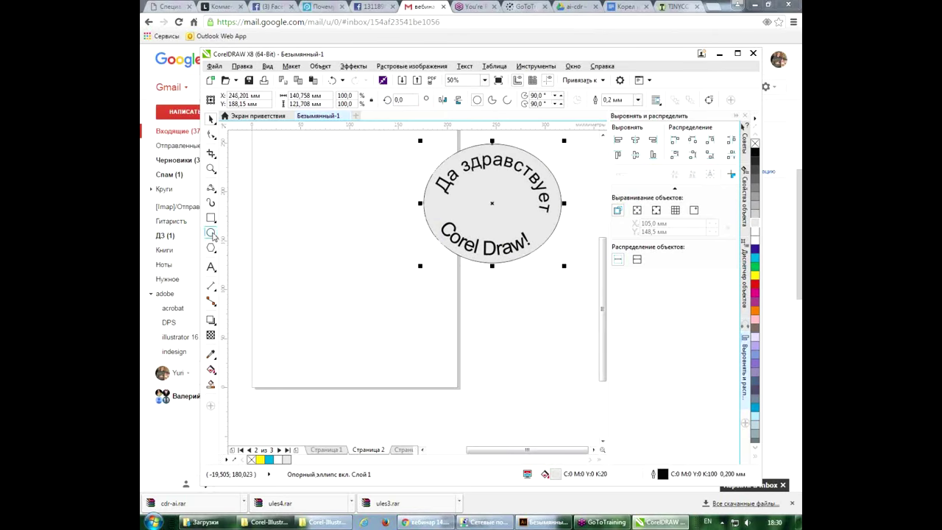
# Step: Draw a large empty ellipse on the lower page, plus a stray tiny one above it
pyautogui.click(214, 233)
pyautogui.moveTo(274, 246)
pyautogui.mouseDown()
pyautogui.moveTo(479, 400)
pyautogui.moveTo(473, 410)
pyautogui.mouseUp()
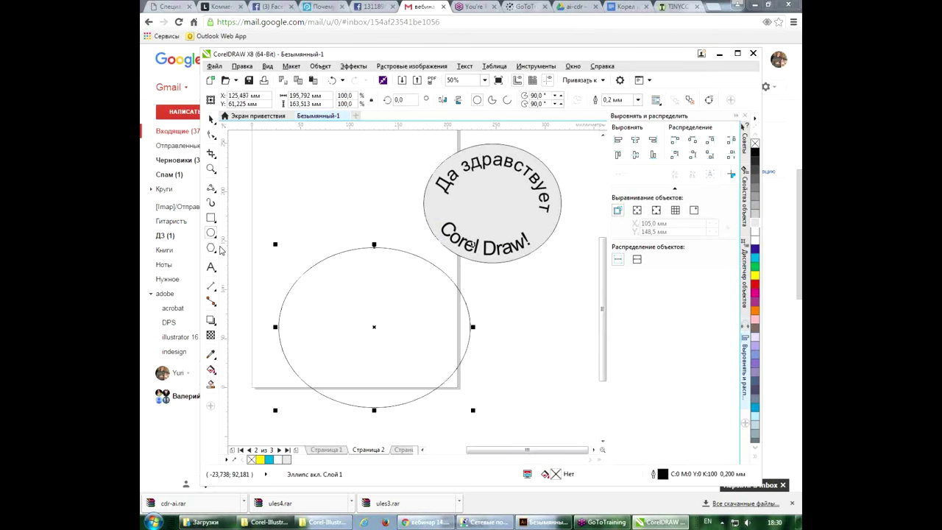
pyautogui.moveTo(297, 213); pyautogui.dragTo(303, 229)
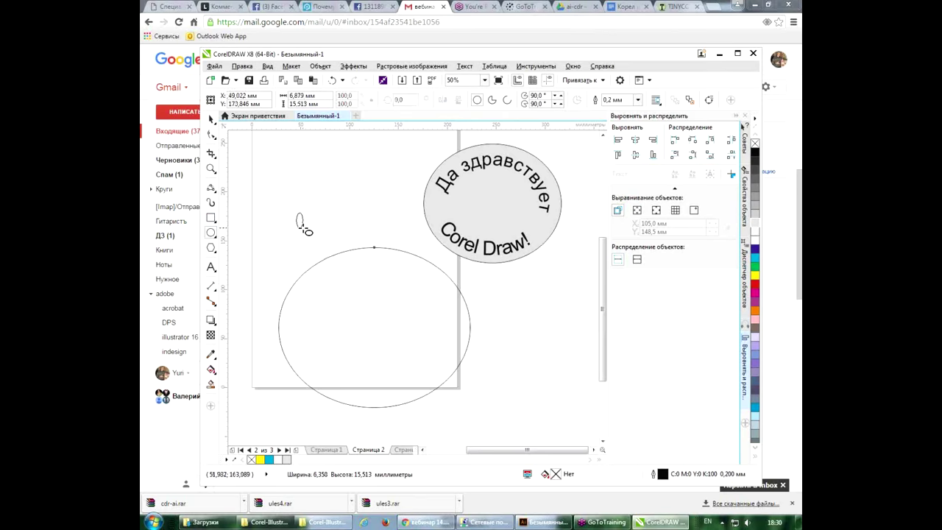
# Step: Delete the stray tiny ellipse and draw a small red pentagon above the large ellipse
pyautogui.press('Delete')
pyautogui.click(213, 249)
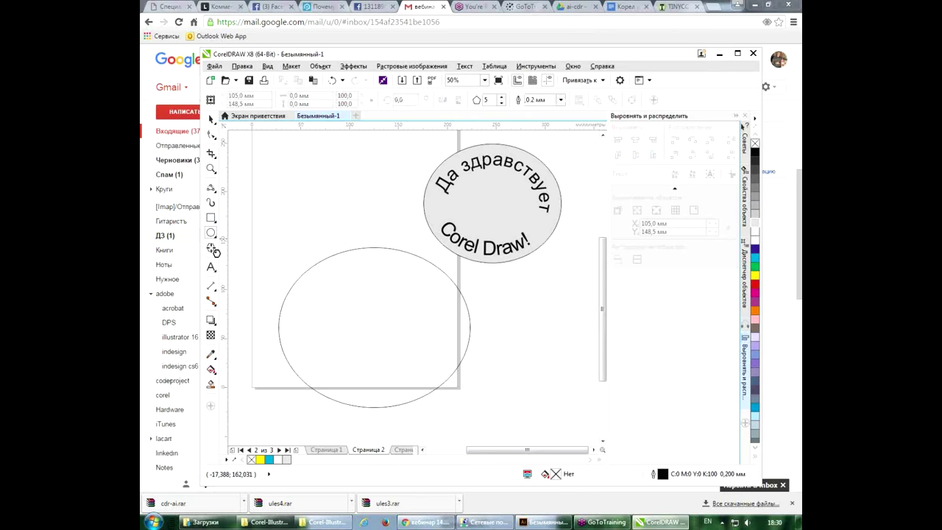
pyautogui.moveTo(288, 210); pyautogui.dragTo(310, 234)
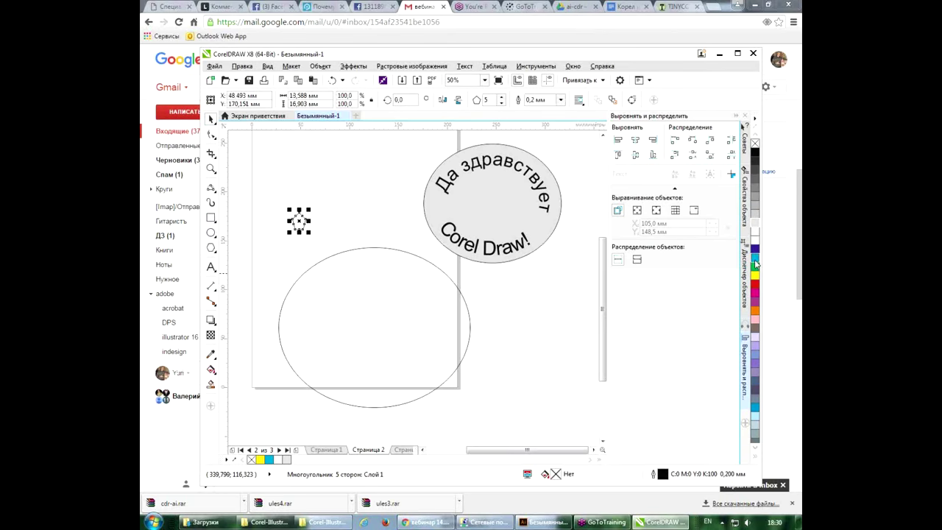
pyautogui.click(755, 284)
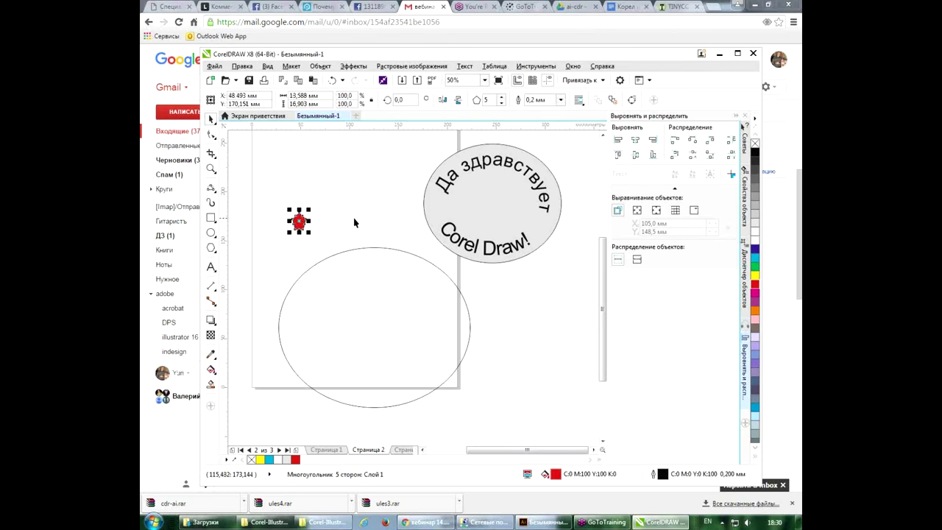
# Step: Zoom in on the red pentagon, zoom back out to all objects, and select the large ellipse
pyautogui.click(353, 222)
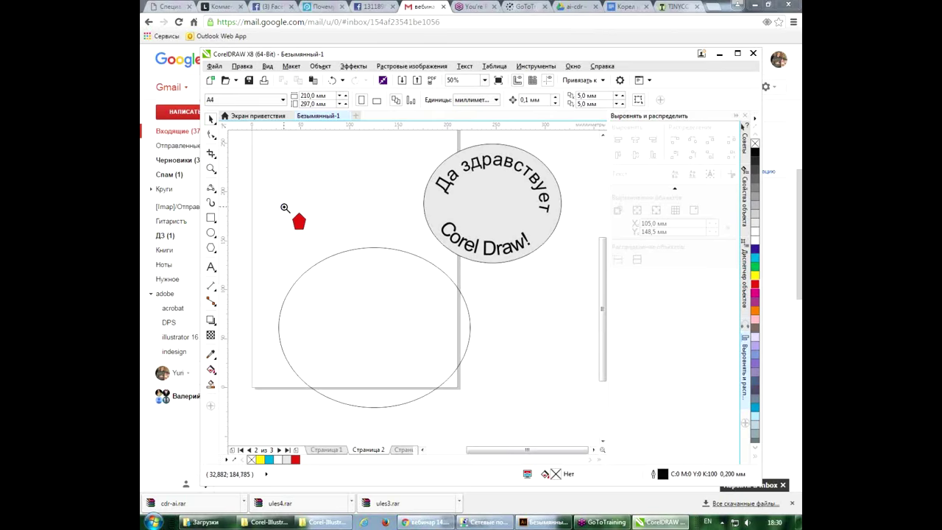
pyautogui.moveTo(284, 208); pyautogui.dragTo(315, 253)
pyautogui.press('space')
pyautogui.click(397, 236)
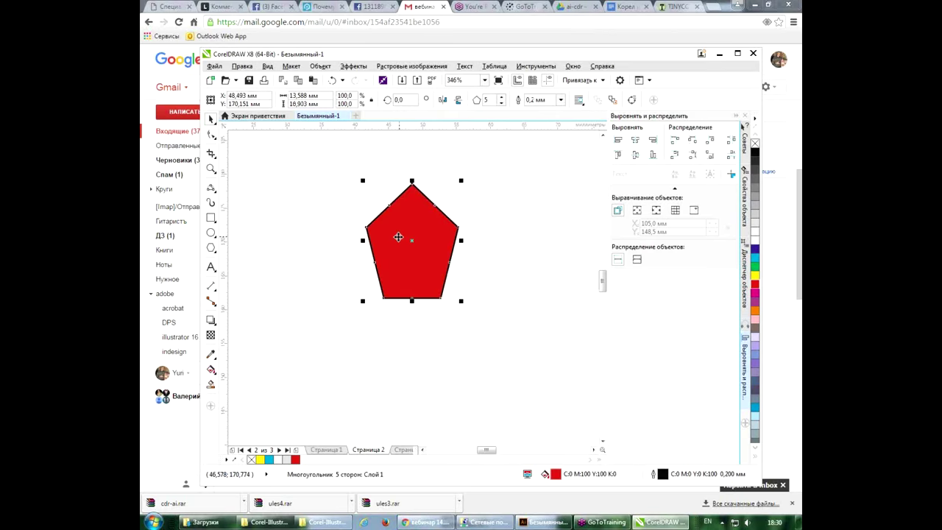
pyautogui.press('F4')
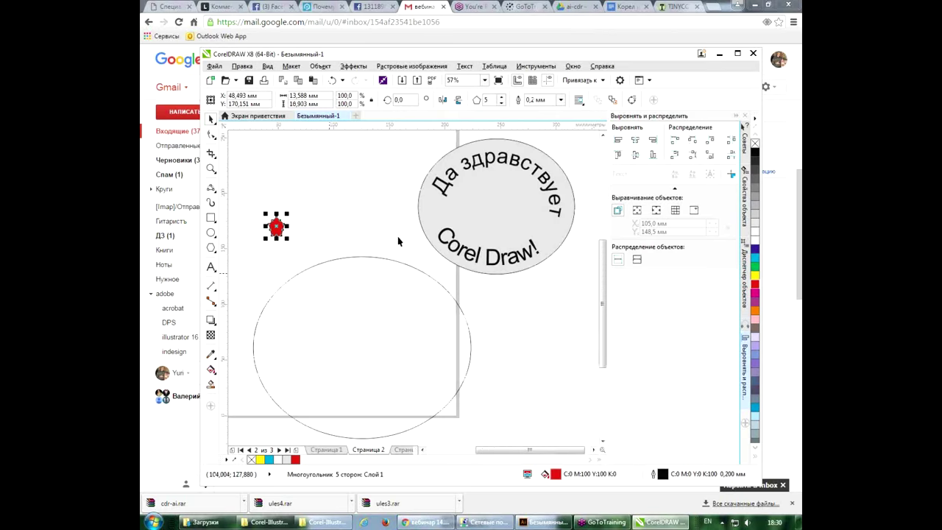
pyautogui.click(307, 268)
# Step: Paste pentagon characters as text along the top of the large ellipse and enlarge them
pyautogui.press('F8')
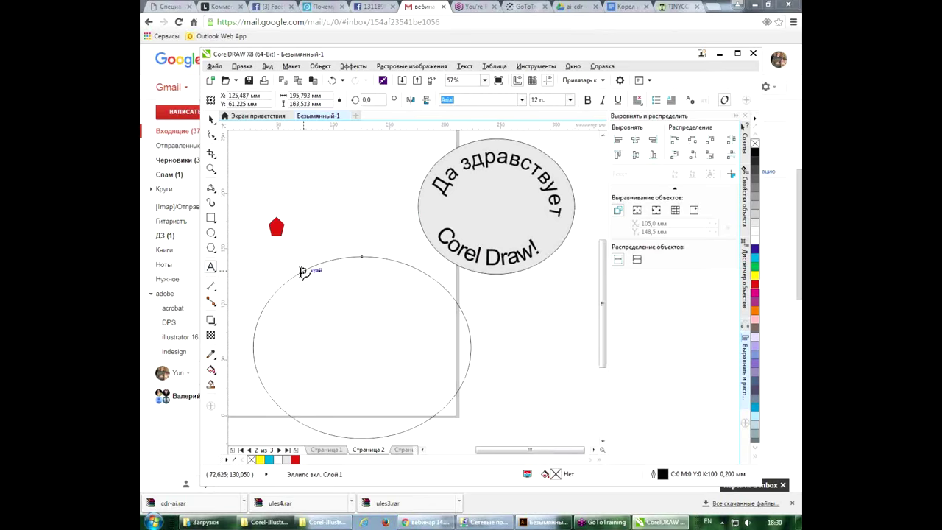
pyautogui.click(302, 268)
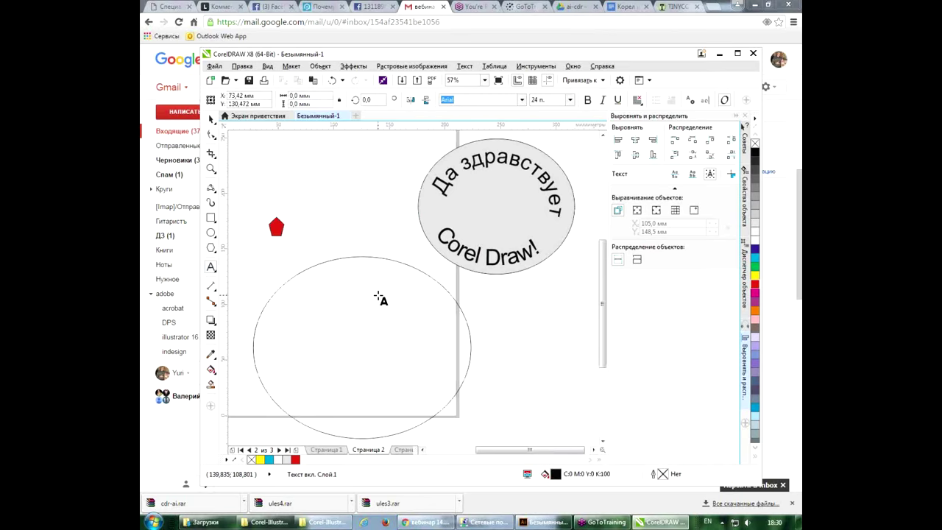
pyautogui.click(345, 259)
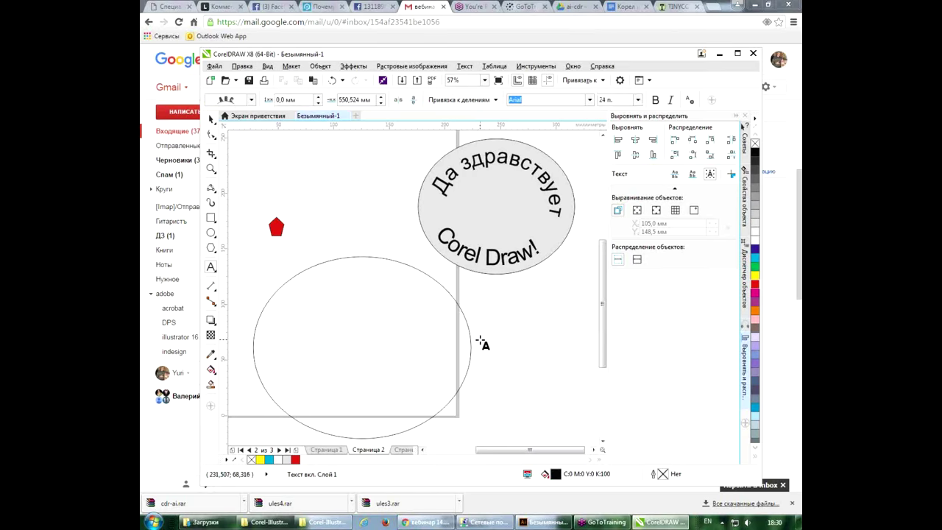
pyautogui.hotkey('ctrl', 'v')
pyautogui.hotkey('ctrl', 'v')
pyautogui.hotkey('ctrl', 'v')
pyautogui.hotkey('ctrl', 'v')
pyautogui.hotkey('ctrl', 'v')
pyautogui.hotkey('ctrl', 'v')
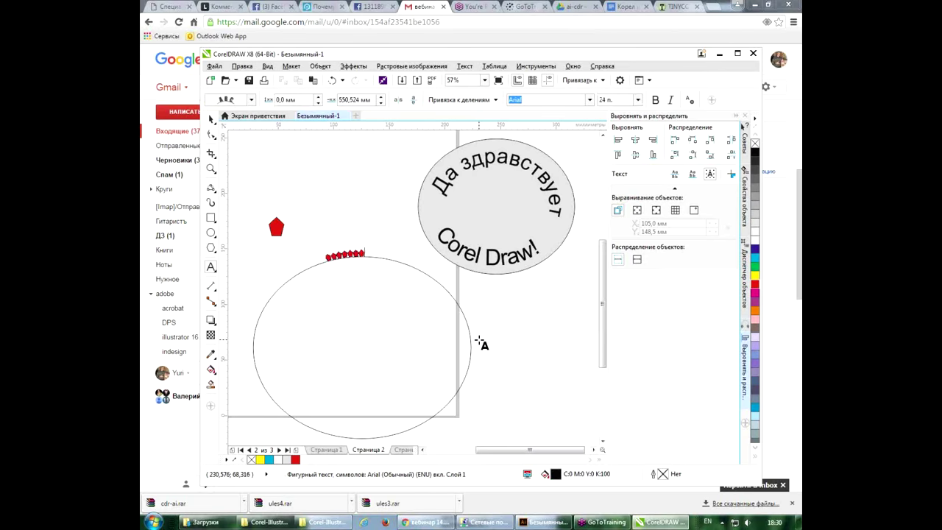
pyautogui.hotkey('ctrl', 'v')
pyautogui.hotkey('ctrl', 'v')
pyautogui.hotkey('ctrl', 'v')
pyautogui.hotkey('ctrl', 'v')
pyautogui.hotkey('ctrl', 'v')
pyautogui.hotkey('ctrl', 'v')
pyautogui.hotkey('ctrl', 'v')
pyautogui.hotkey('ctrl', 'v')
pyautogui.hotkey('ctrl', 'v')
pyautogui.hotkey('ctrl', 'v')
pyautogui.hotkey('ctrl', 'v')
pyautogui.hotkey('ctrl', 'v')
pyautogui.hotkey('ctrl', 'v')
pyautogui.hotkey('ctrl', 'v')
pyautogui.hotkey('ctrl', 'v')
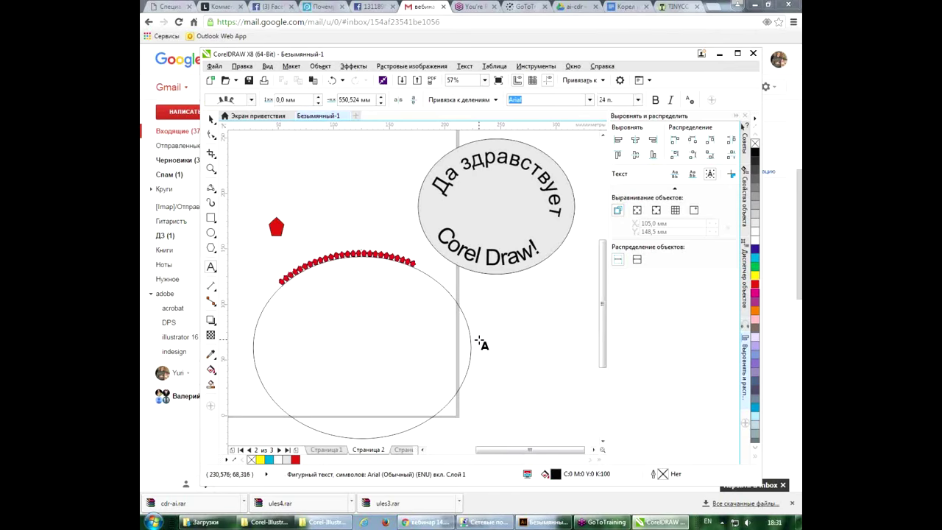
pyautogui.hotkey('ctrl', 'v')
pyautogui.hotkey('ctrl', 'v')
pyautogui.hotkey('ctrl', 'v')
pyautogui.hotkey('ctrl', 'v')
pyautogui.click(211, 118)
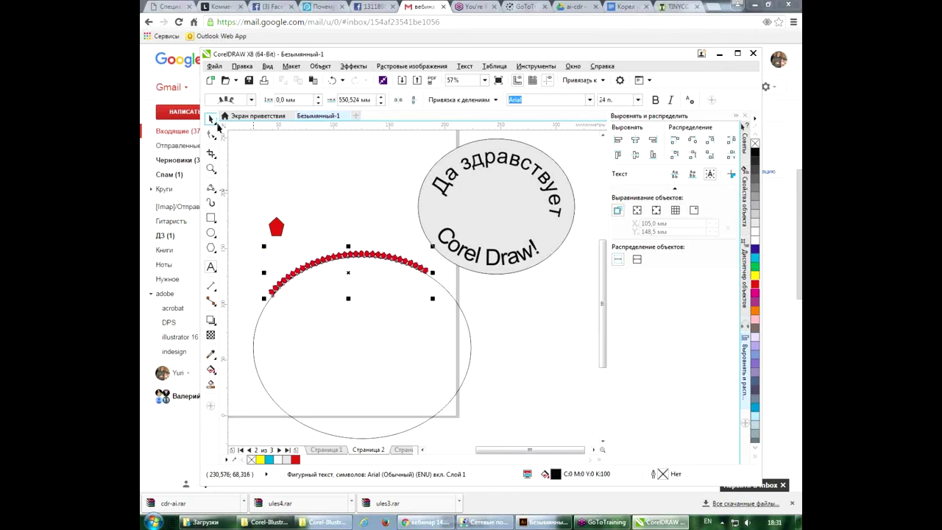
pyautogui.moveTo(432, 246)
pyautogui.mouseDown()
pyautogui.moveTo(507, 214)
pyautogui.moveTo(481, 223)
pyautogui.mouseUp()
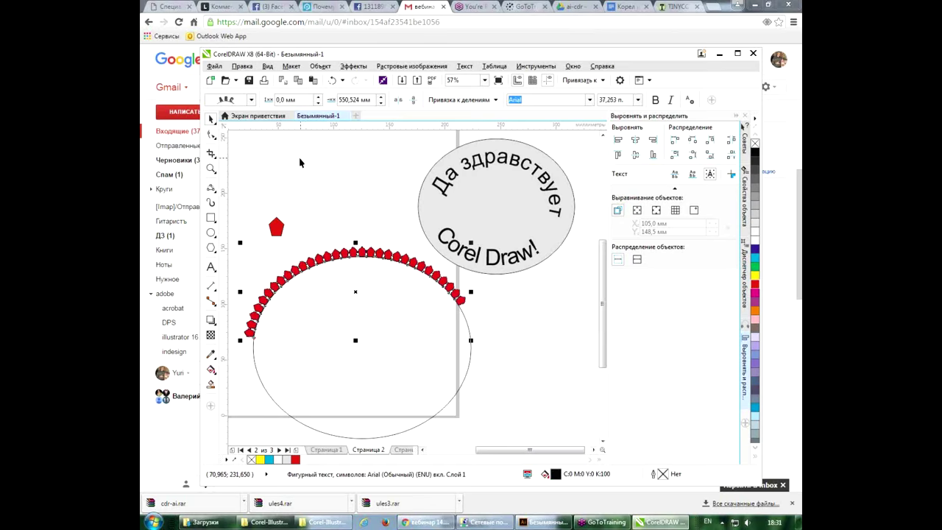
# Step: Widen the character spacing so the pentagons ring the whole ellipse, then return to Illustrator
pyautogui.click(211, 135)
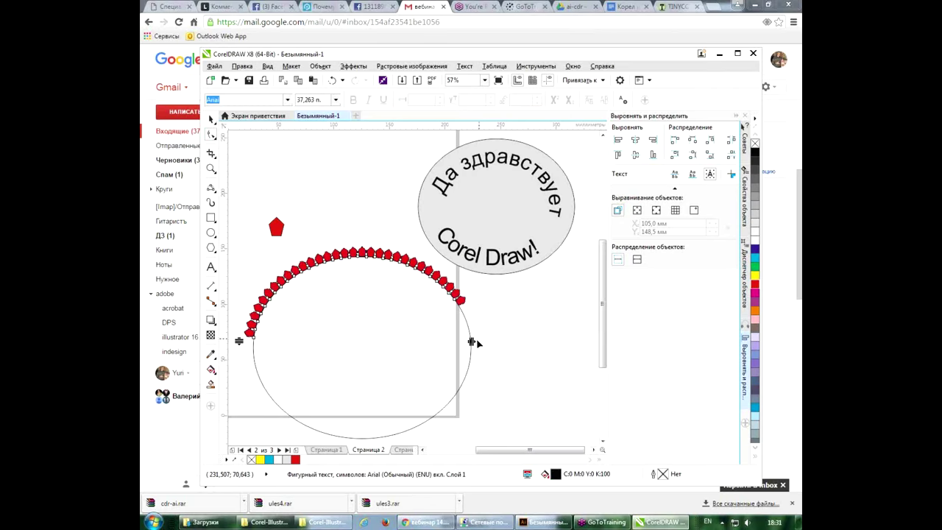
pyautogui.moveTo(493, 341)
pyautogui.mouseDown()
pyautogui.moveTo(497, 366)
pyautogui.moveTo(483, 391)
pyautogui.mouseUp()
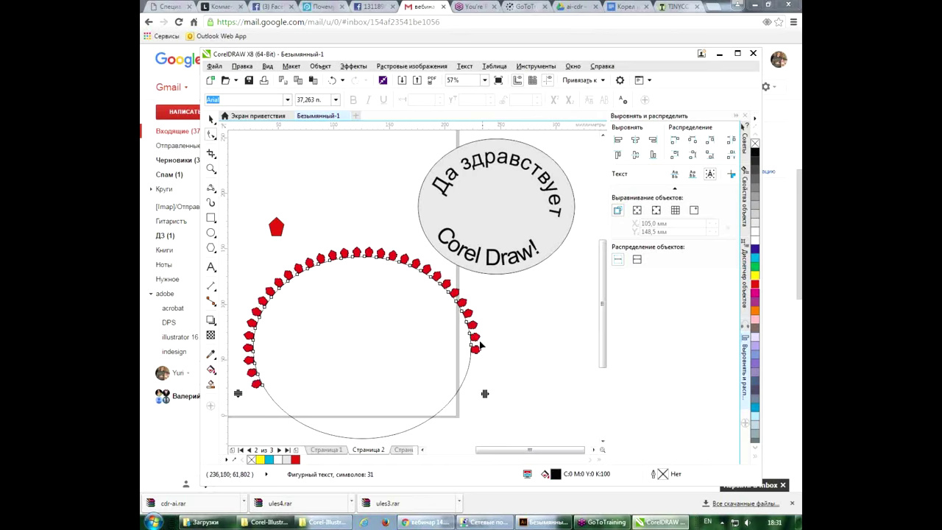
pyautogui.moveTo(557, 396); pyautogui.dragTo(567, 399)
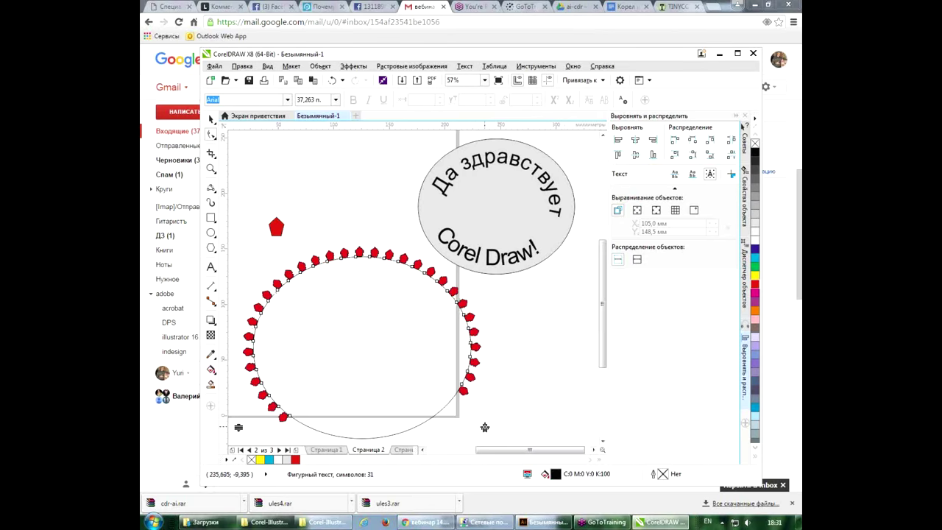
pyautogui.moveTo(521, 425); pyautogui.dragTo(518, 420)
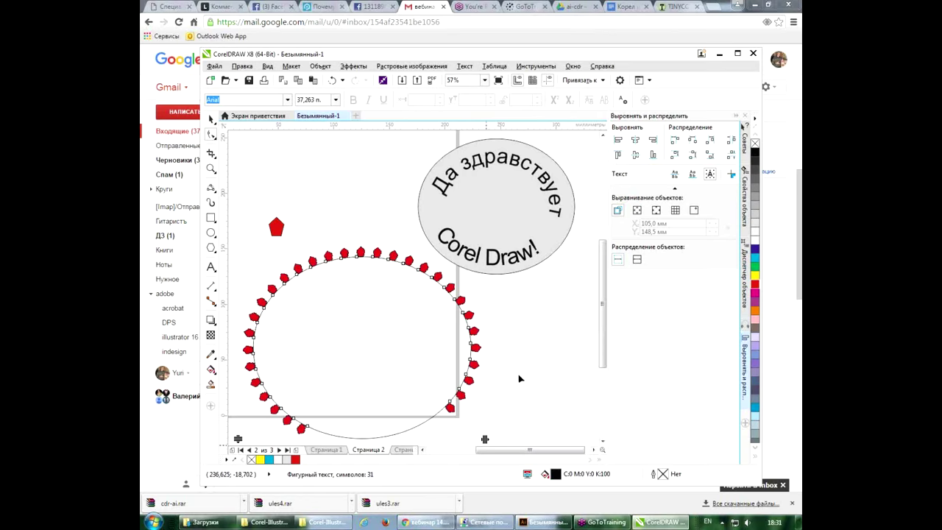
pyautogui.scroll(-1, 519, 374)
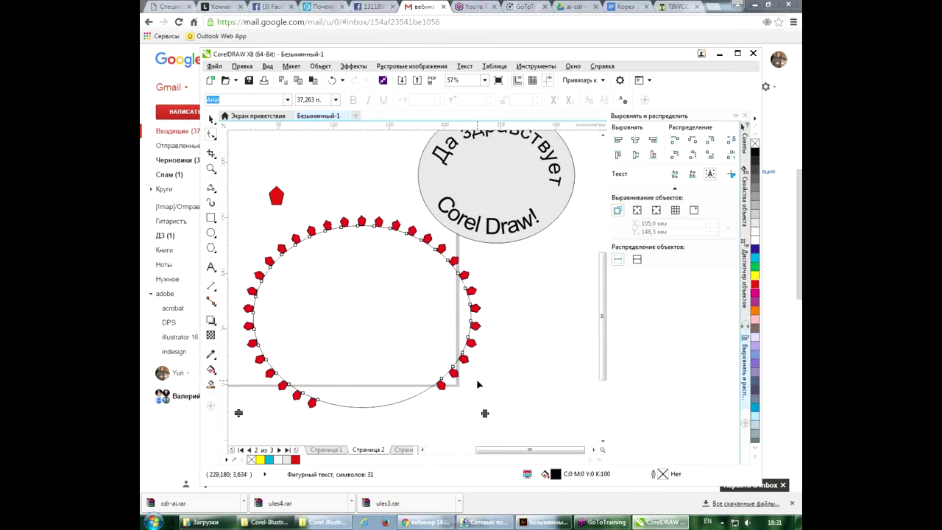
pyautogui.click(211, 120)
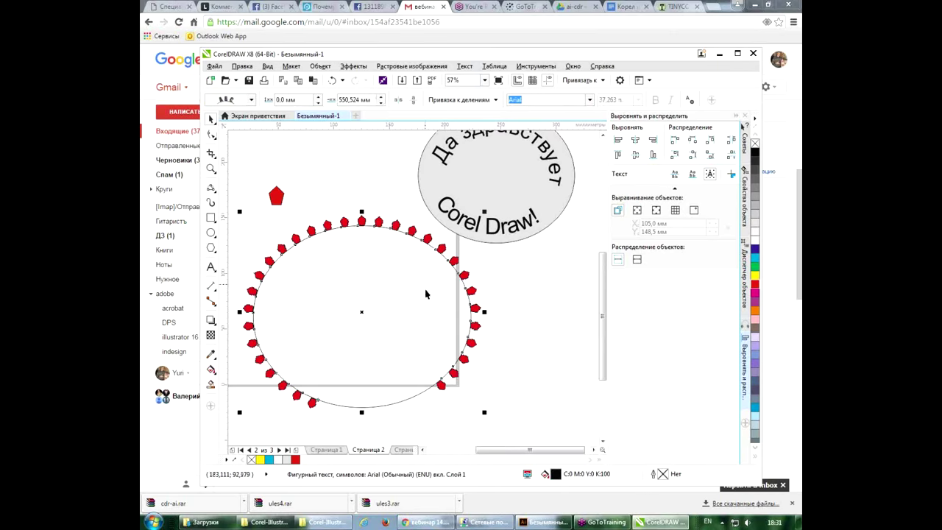
pyautogui.click(545, 522)
# Step: Nudge the yellow blob right and down and draw a small yellow hexagon below it
pyautogui.click(445, 245)
pyautogui.moveTo(445, 246); pyautogui.dragTo(466, 265)
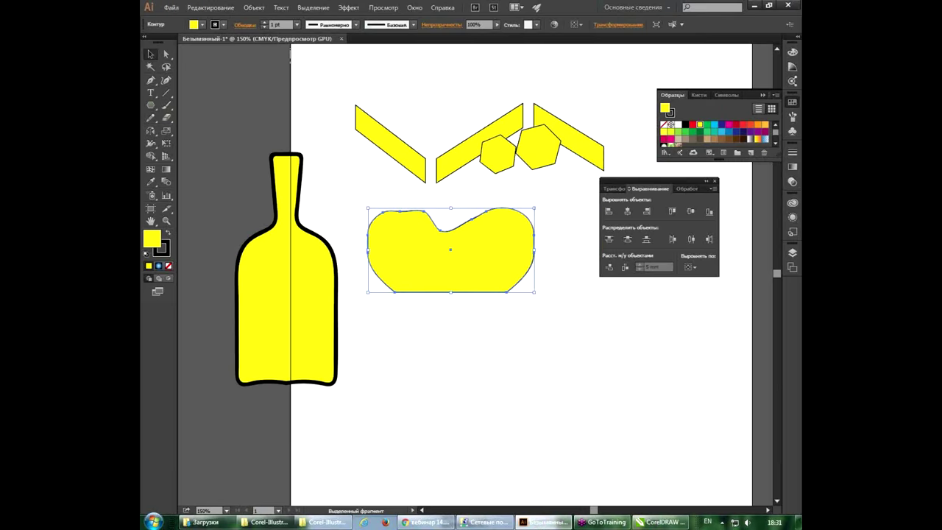
pyautogui.keyDown('alt'); pyautogui.click(150, 104); pyautogui.keyUp('alt')
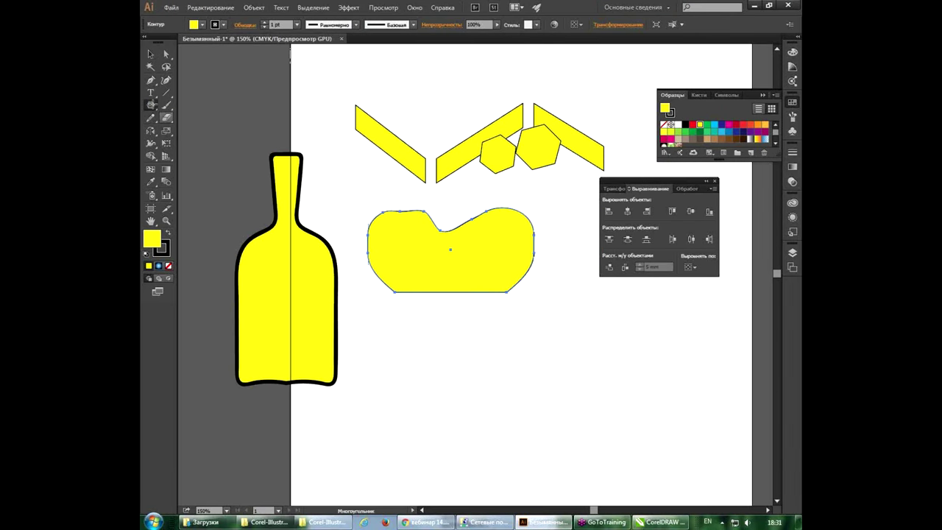
pyautogui.moveTo(426, 351); pyautogui.dragTo(438, 359)
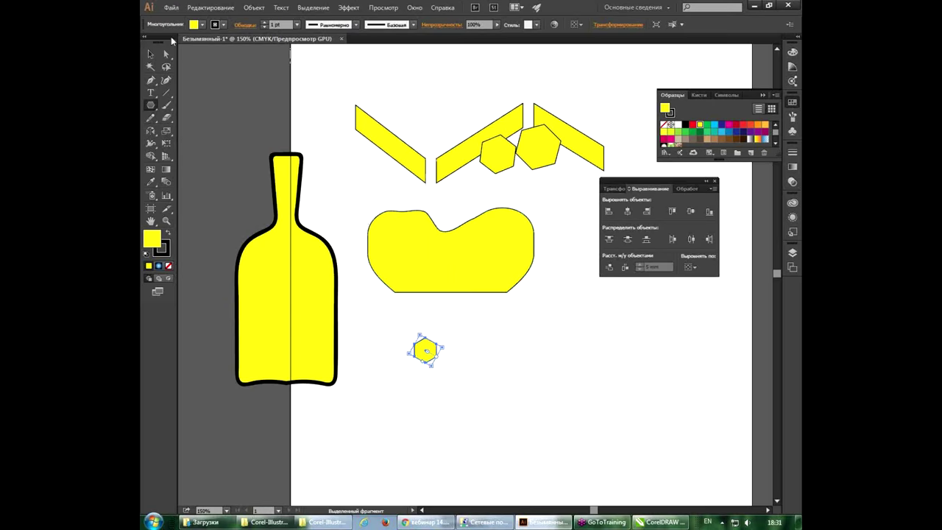
pyautogui.click(151, 55)
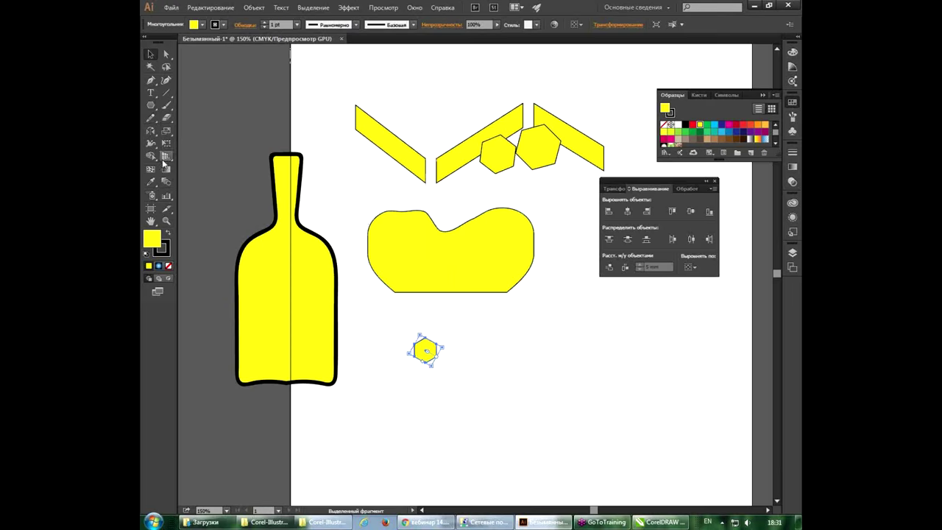
# Step: Paste the SVG generator code as type along the blob's outline, then return to CorelDRAW
pyautogui.click(153, 97)
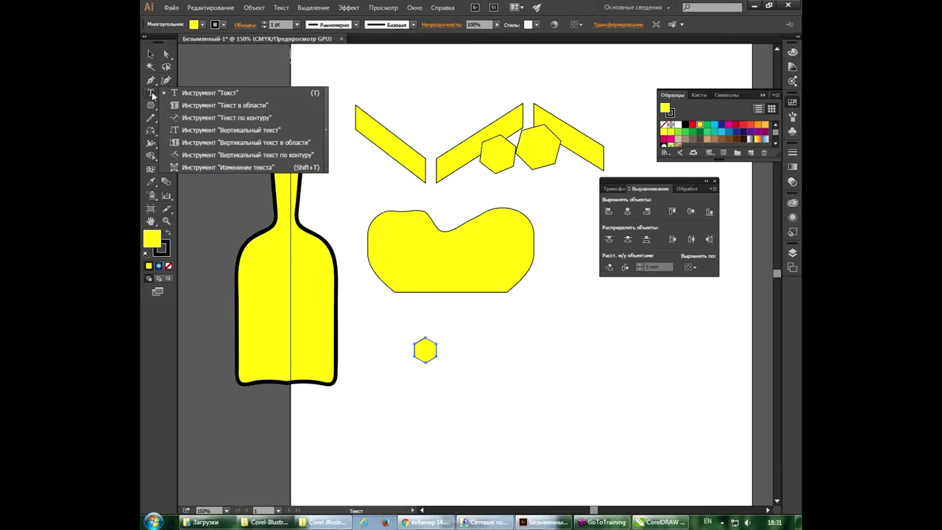
pyautogui.click(186, 117)
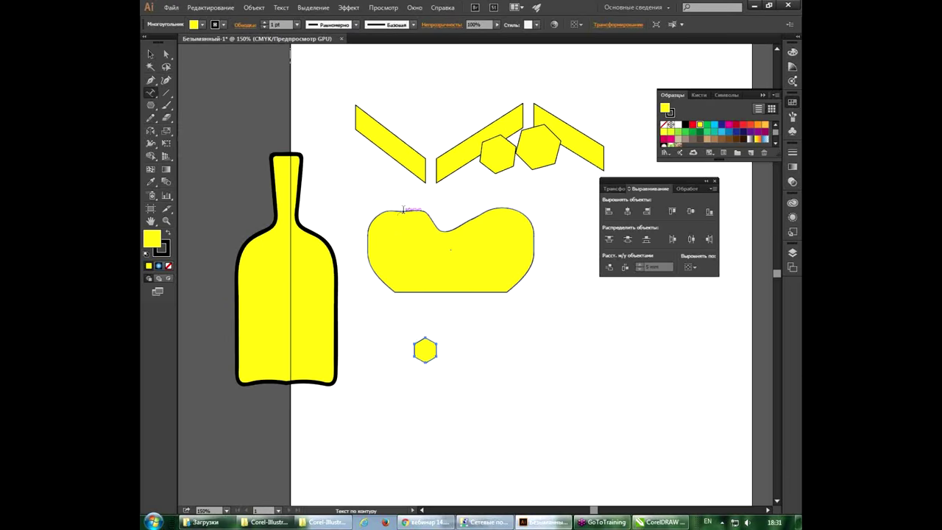
pyautogui.click(433, 212)
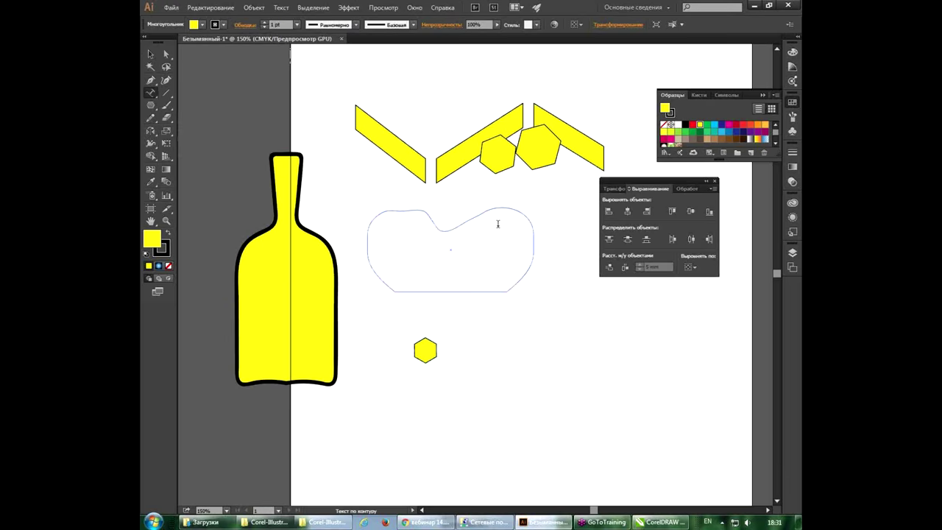
pyautogui.click(400, 210)
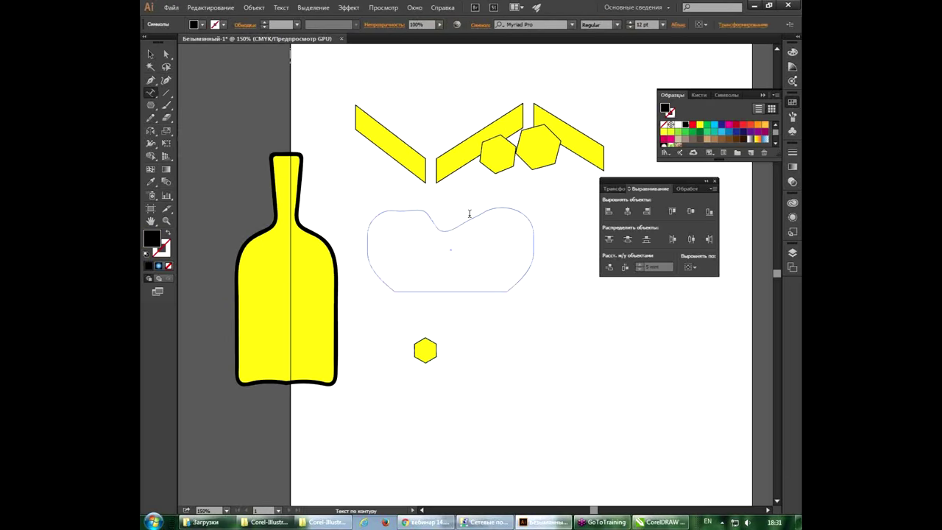
pyautogui.write('<!-- Generator: Adobe Illustrator 19.2.1, SVG Export Plug-In -->')
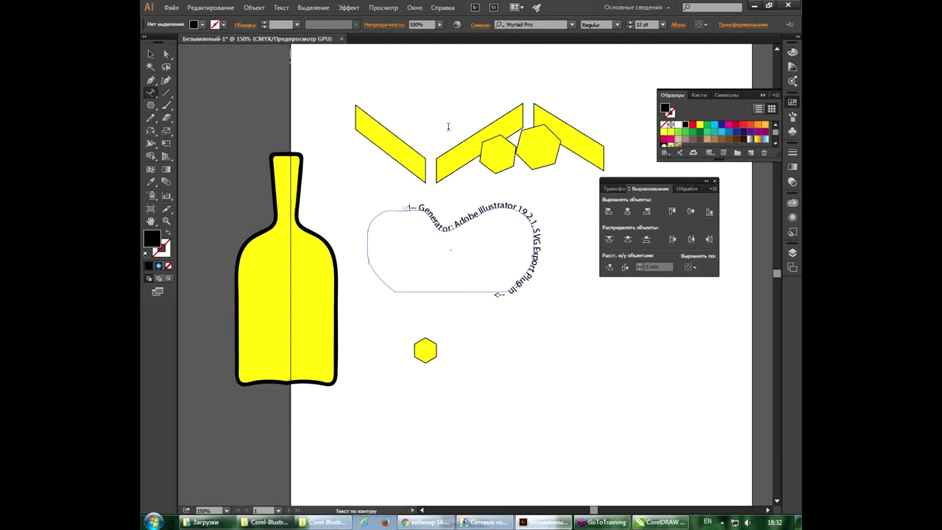
pyautogui.click(151, 54)
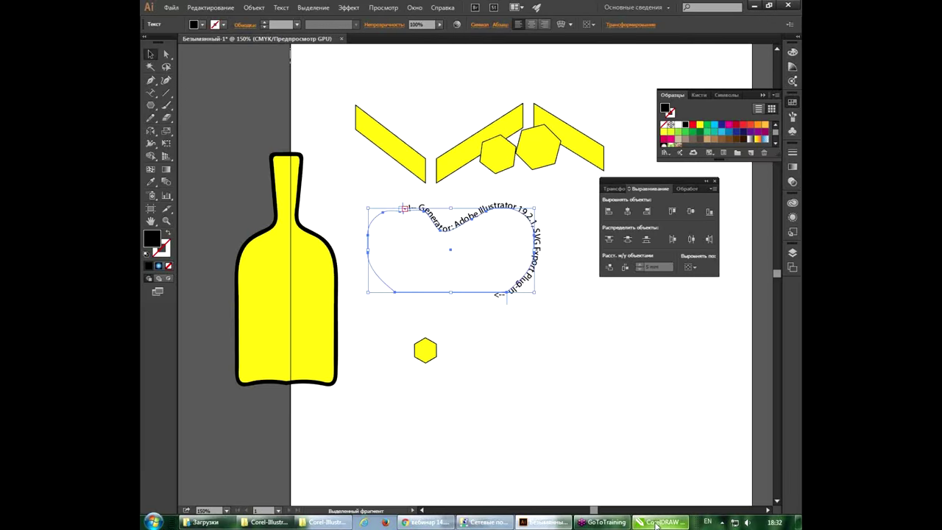
pyautogui.click(657, 523)
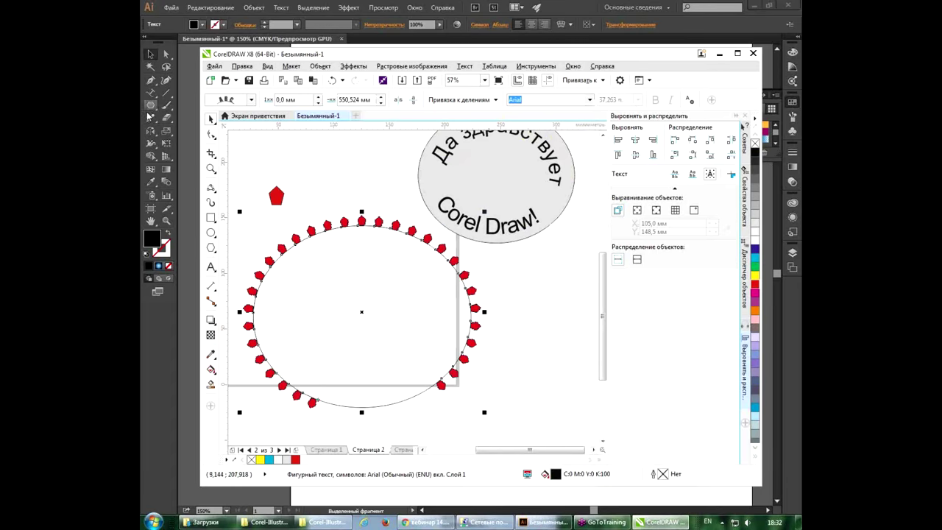
pyautogui.click(348, 211)
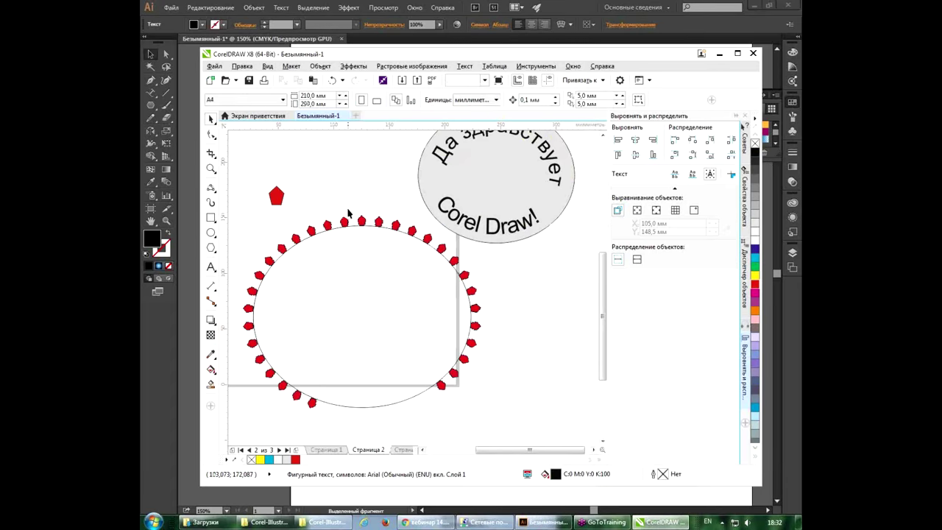
pyautogui.moveTo(360, 247); pyautogui.dragTo(359, 250)
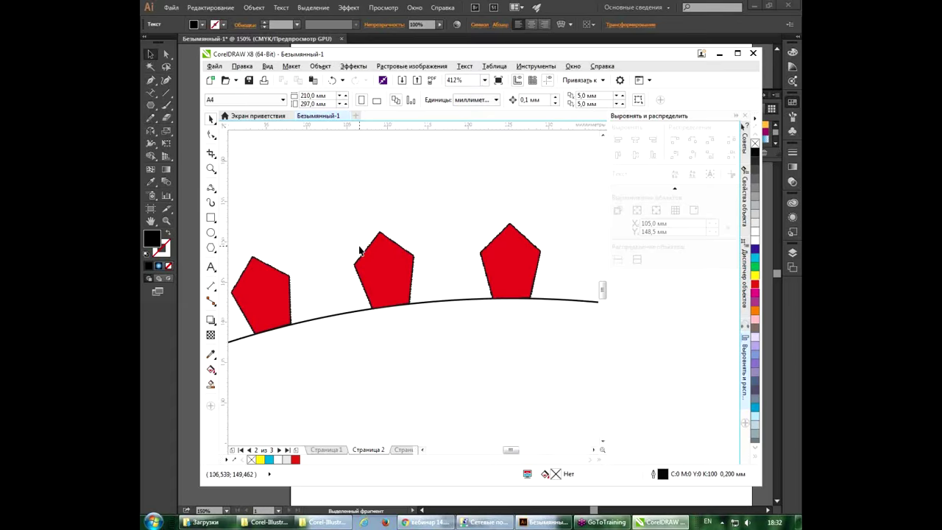
pyautogui.scroll(-2, 497, 271)
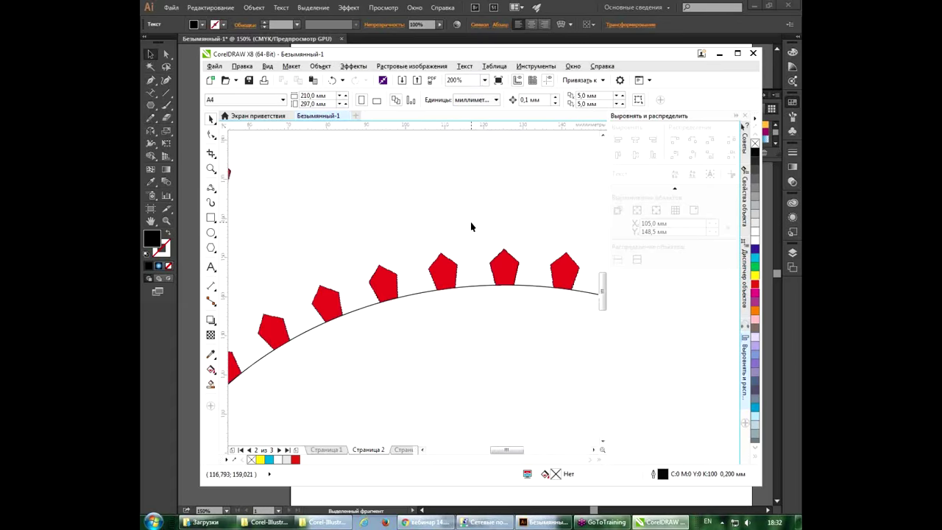
pyautogui.scroll(-2, 470, 222)
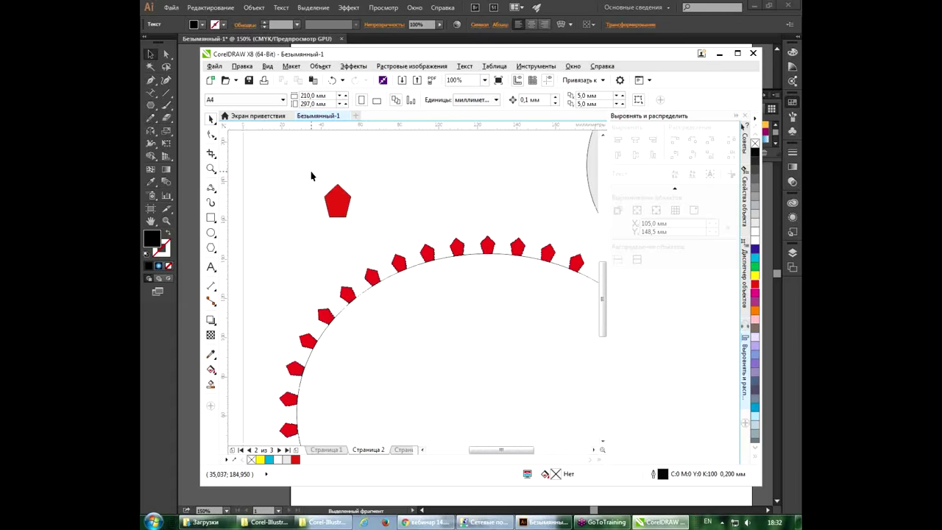
pyautogui.scroll(-2, 311, 179)
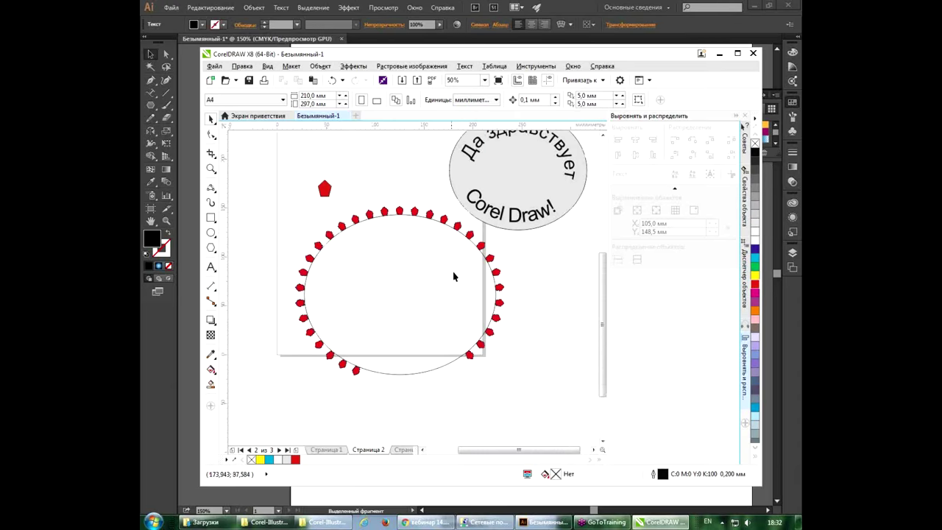
pyautogui.click(401, 375)
pyautogui.press('Delete')
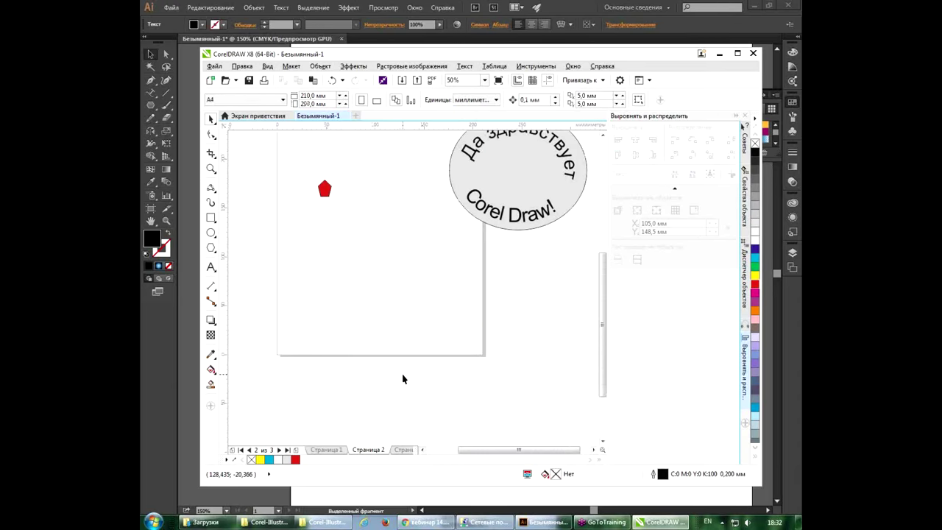
pyautogui.hotkey('ctrl', 'z')
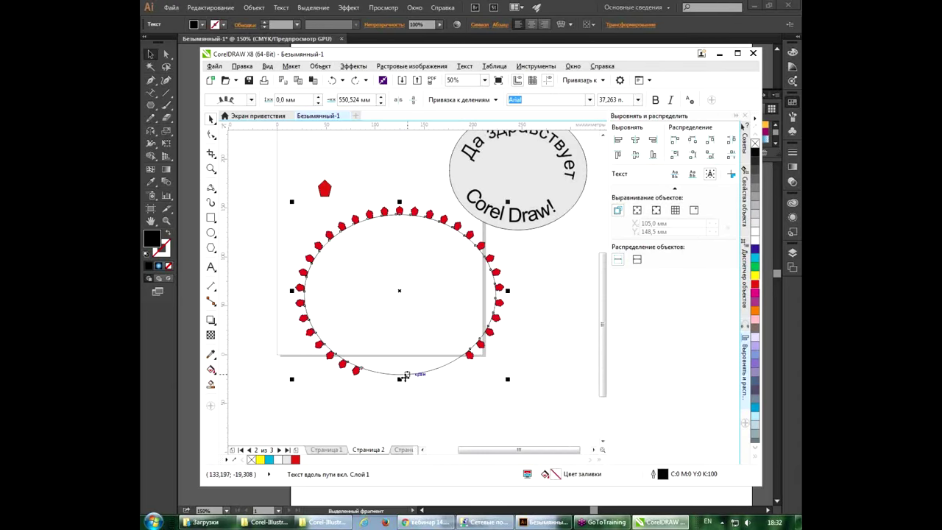
pyautogui.click(407, 373)
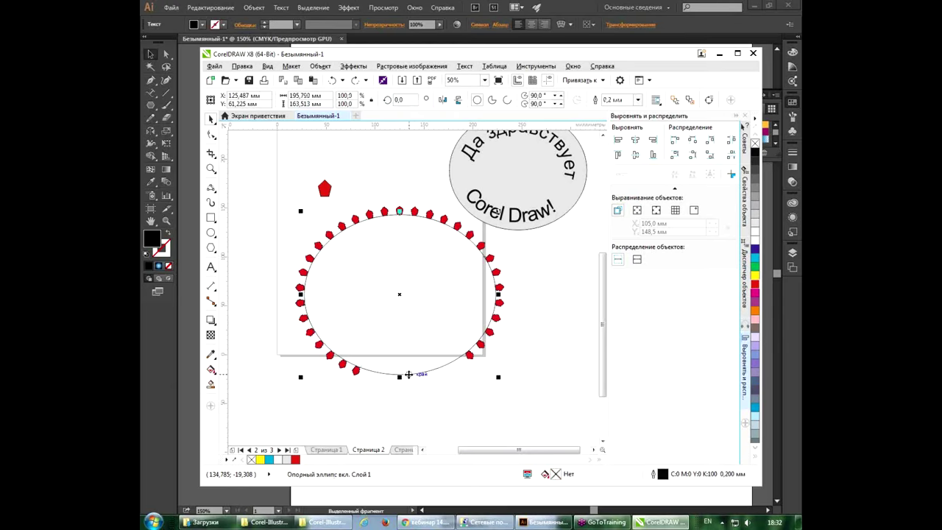
pyautogui.press('Delete')
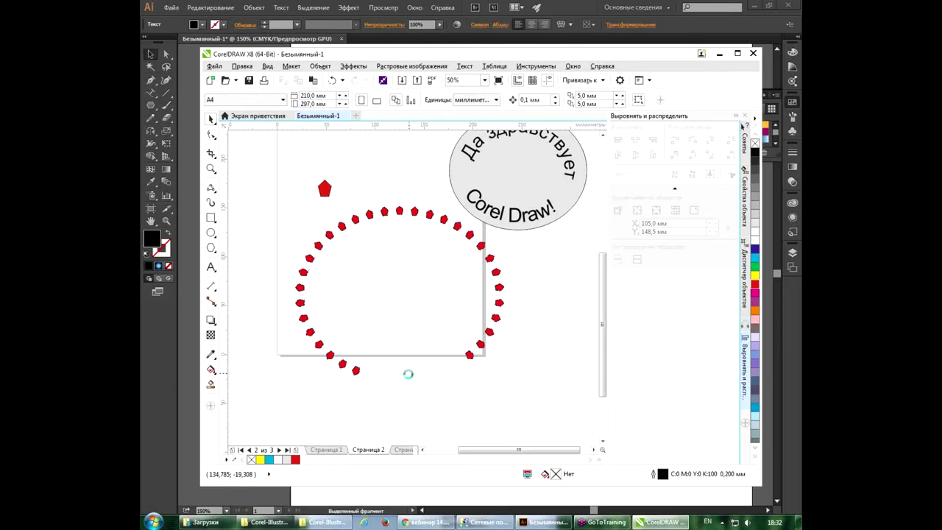
pyautogui.hotkey('ctrl', 'z')
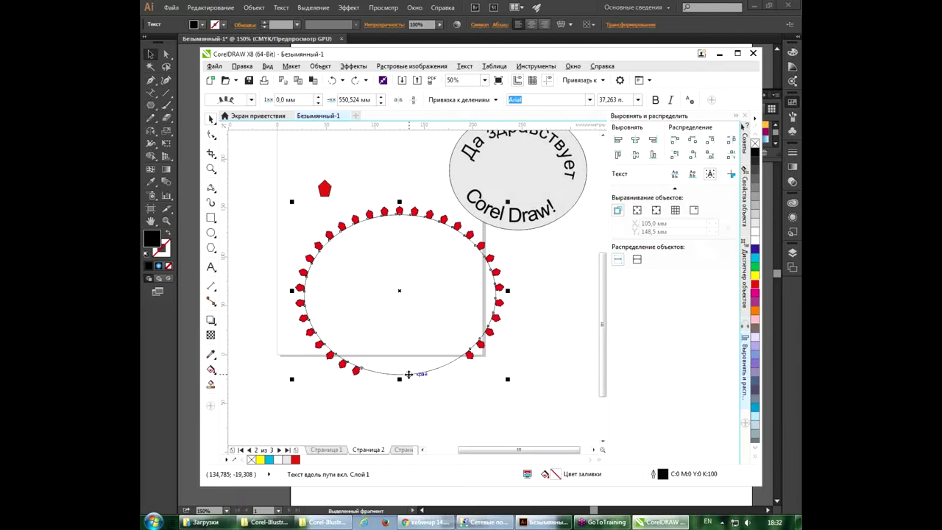
# Step: Uncheck Include SVG Code in the File Handling & Clipboard preferences and confirm
pyautogui.click(210, 7)
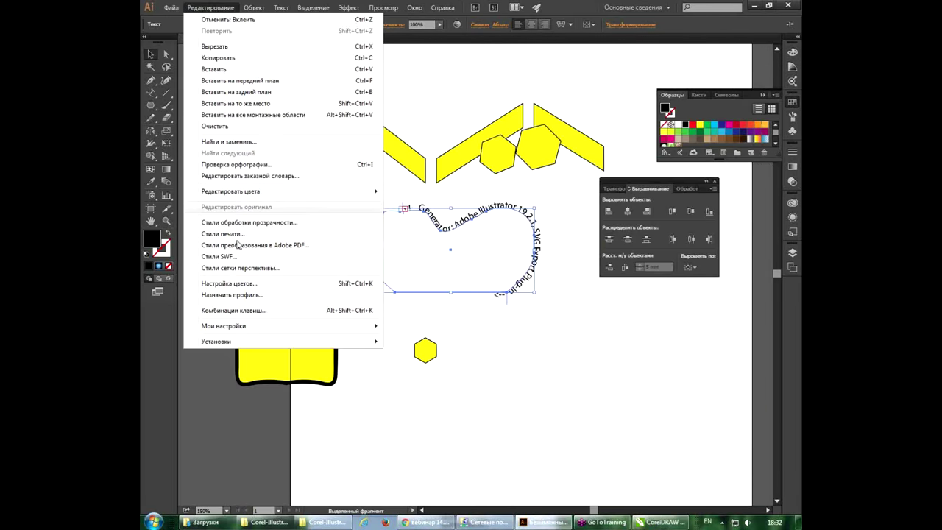
pyautogui.click(242, 341)
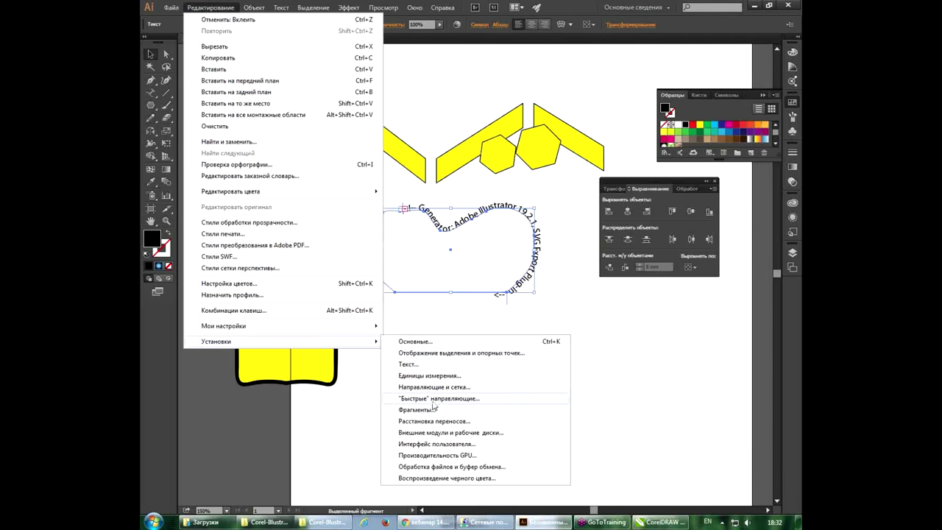
pyautogui.click(435, 468)
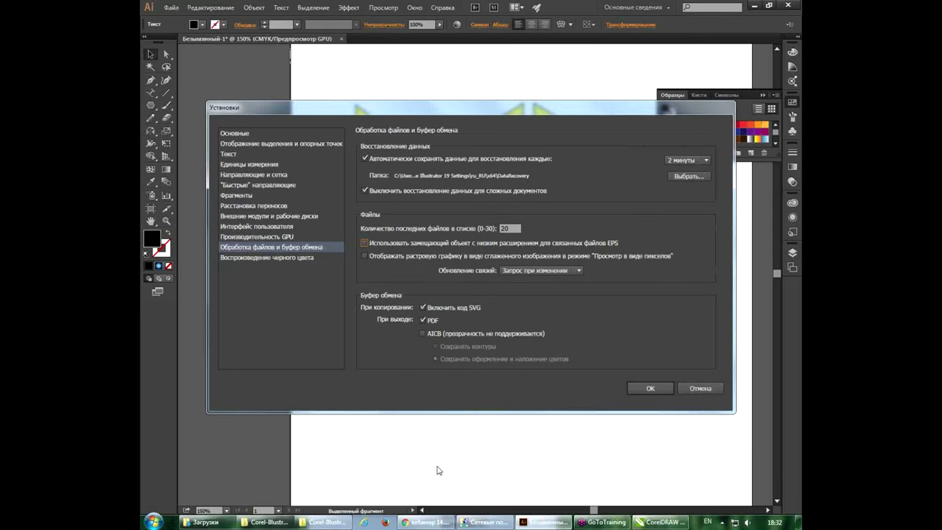
pyautogui.click(461, 308)
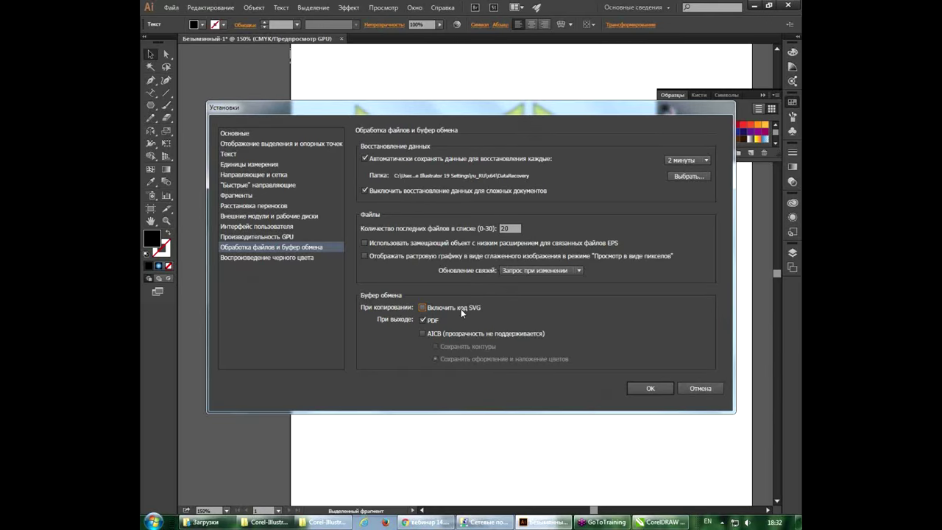
pyautogui.click(645, 388)
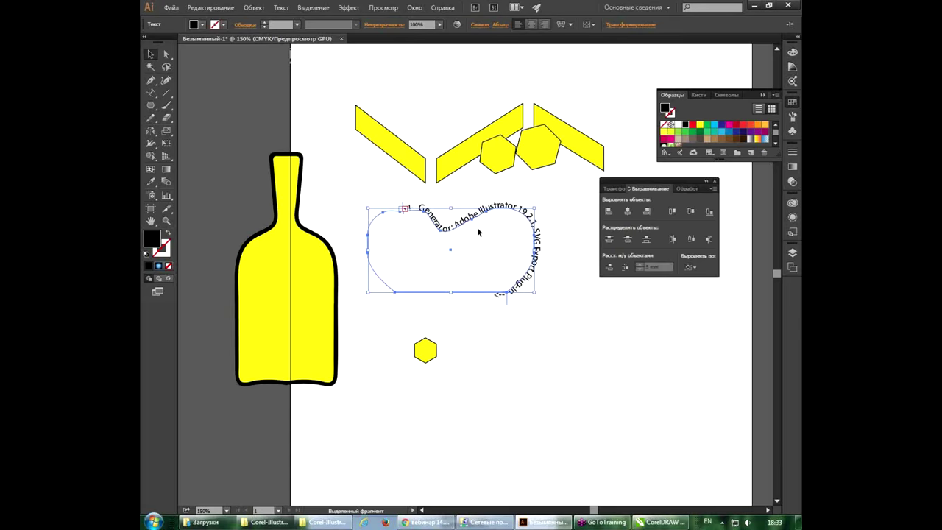
# Step: Draw an ellipse at the lower right and turn its outline into a Type on a Path
pyautogui.press('a')
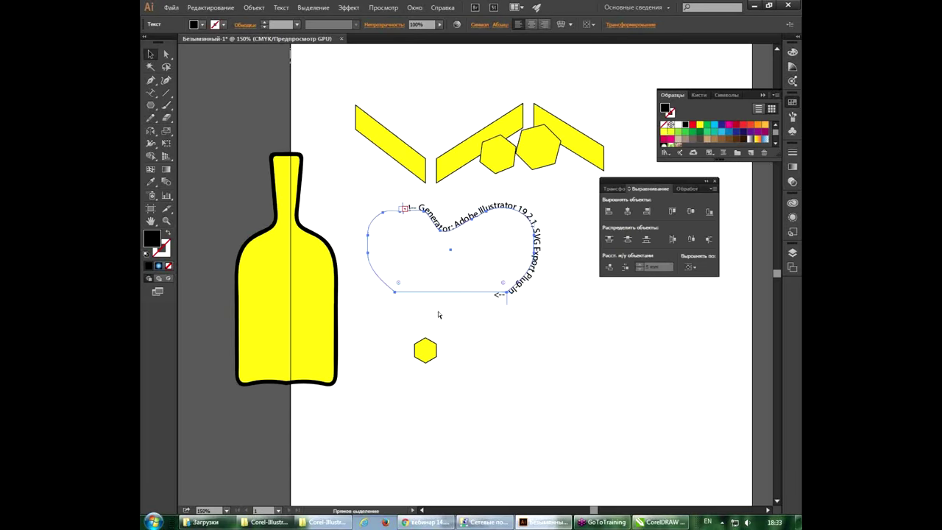
pyautogui.click(336, 263)
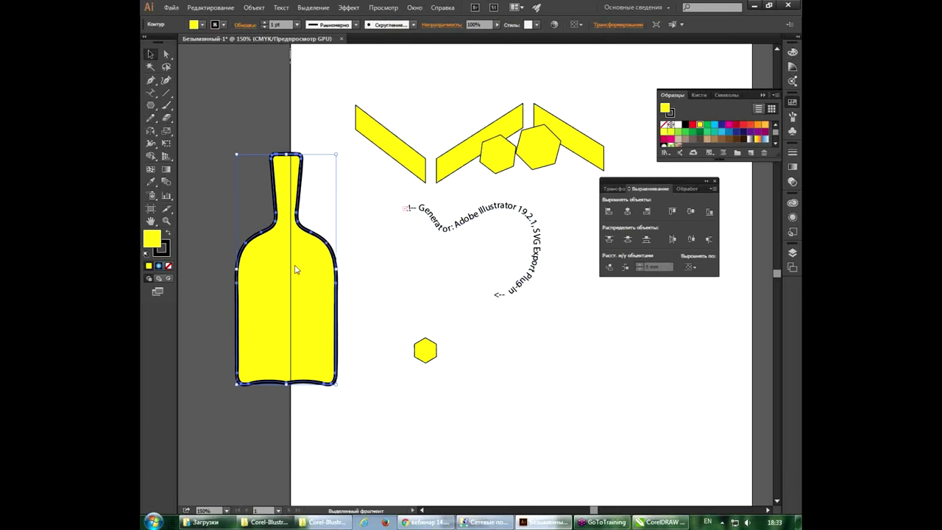
pyautogui.moveTo(150, 105)
pyautogui.mouseDown()
pyautogui.moveTo(176, 117)
pyautogui.moveTo(177, 130)
pyautogui.mouseUp()
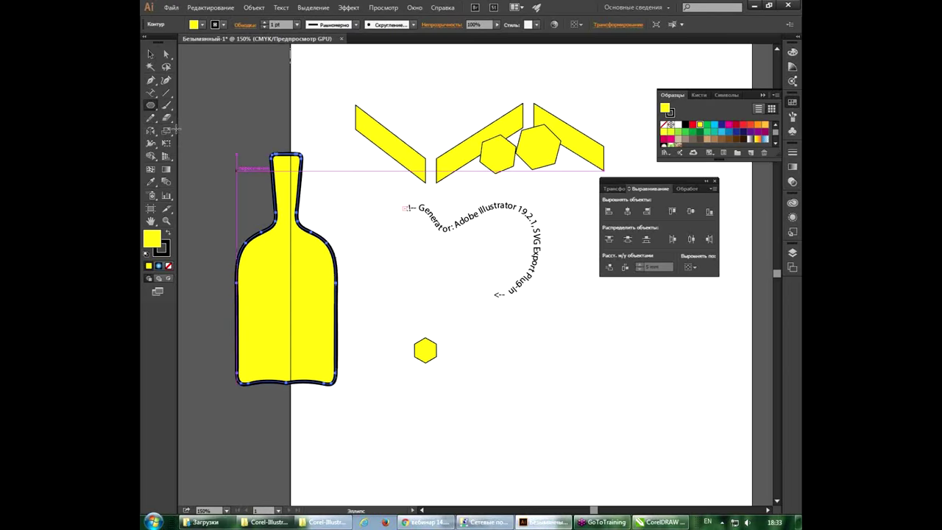
pyautogui.moveTo(490, 364); pyautogui.dragTo(642, 465)
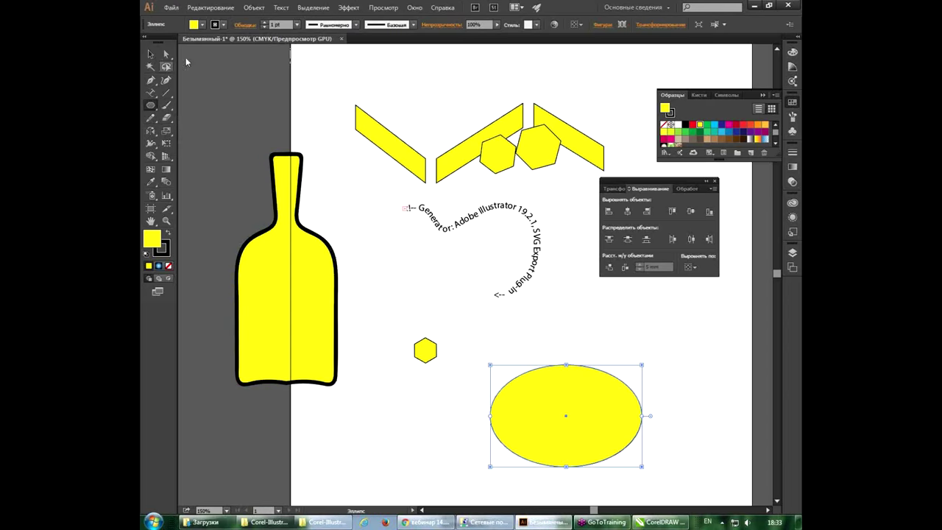
pyautogui.click(151, 54)
pyautogui.click(434, 356)
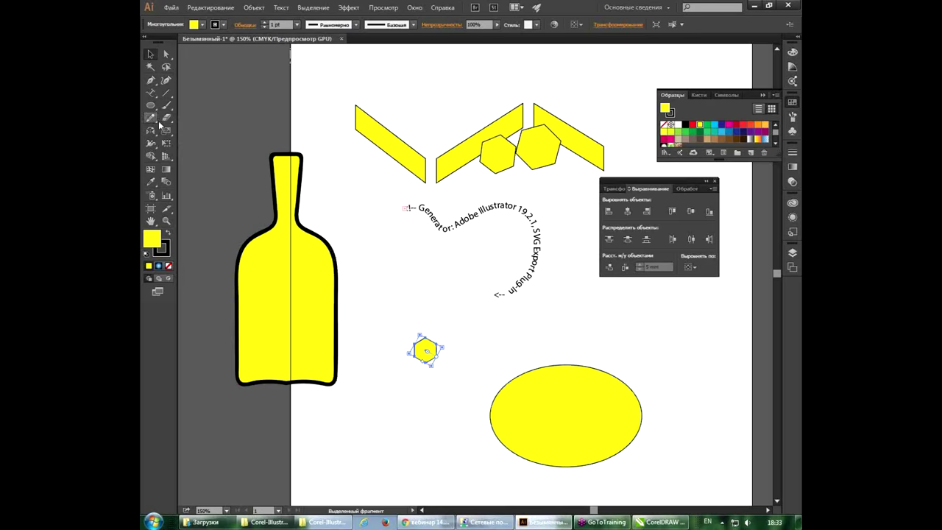
pyautogui.click(151, 92)
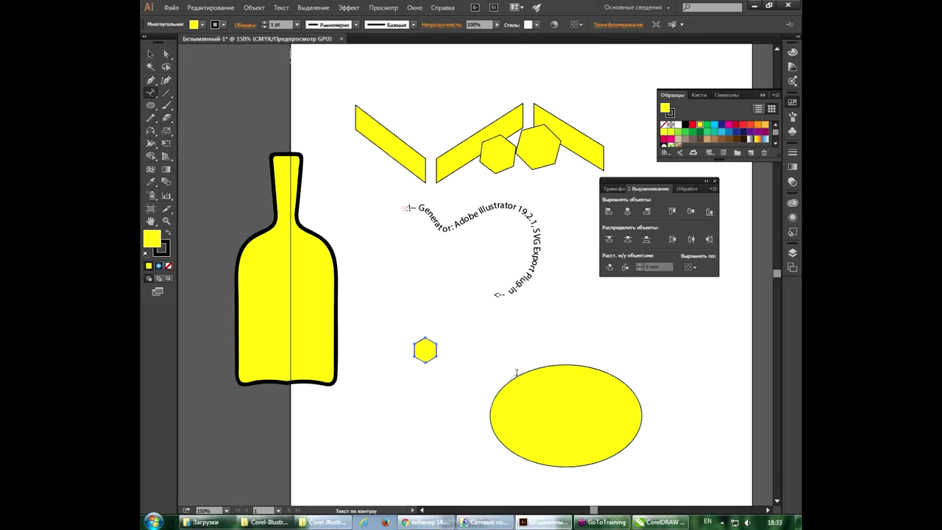
pyautogui.click(515, 374)
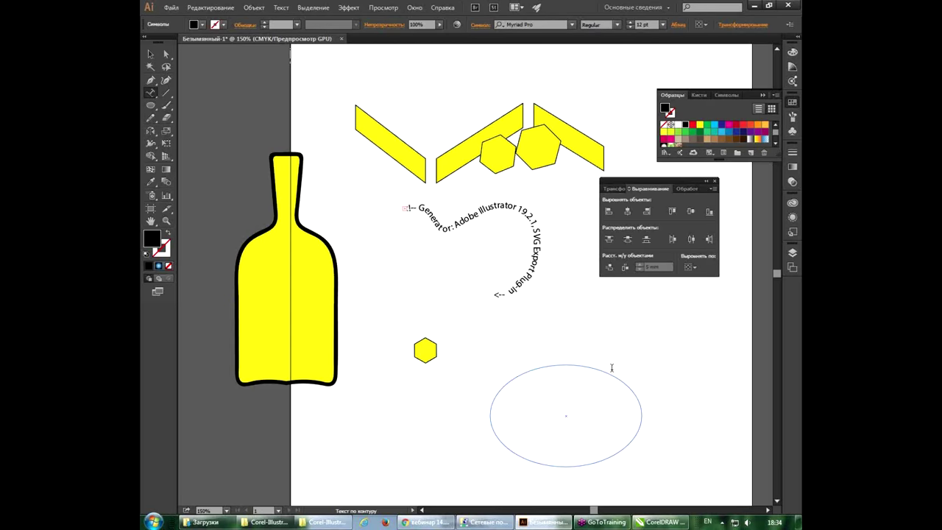
# Step: Select the ellipse's path text as an object and bring the CorelDRAW X8 document forward
pyautogui.click(151, 54)
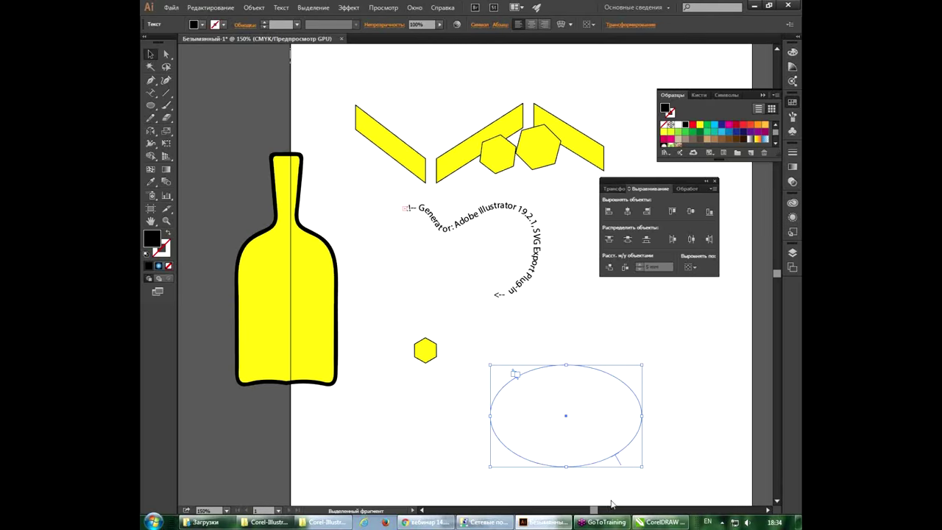
pyautogui.click(645, 523)
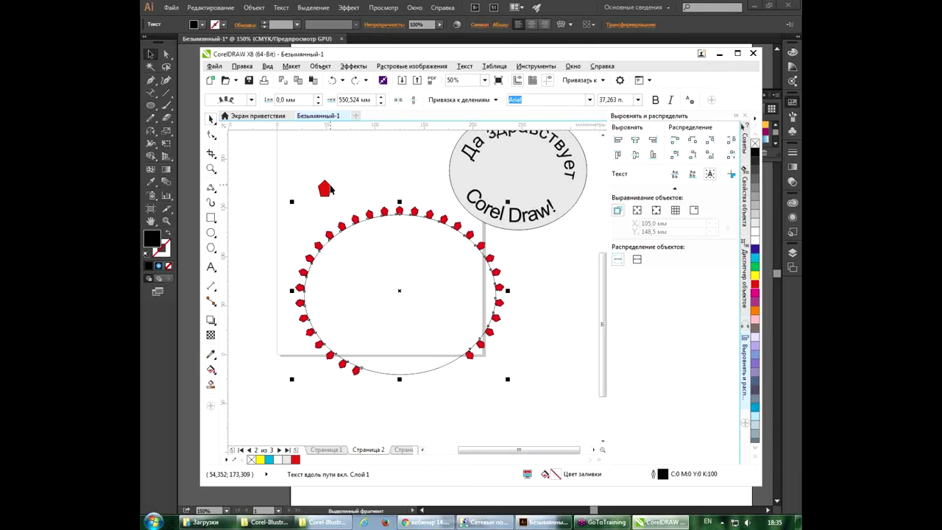
# Step: Delete the stray red pentagon and add enlarged 'Corel' text above the pentagon ring
pyautogui.click(325, 188)
pyautogui.press('Delete')
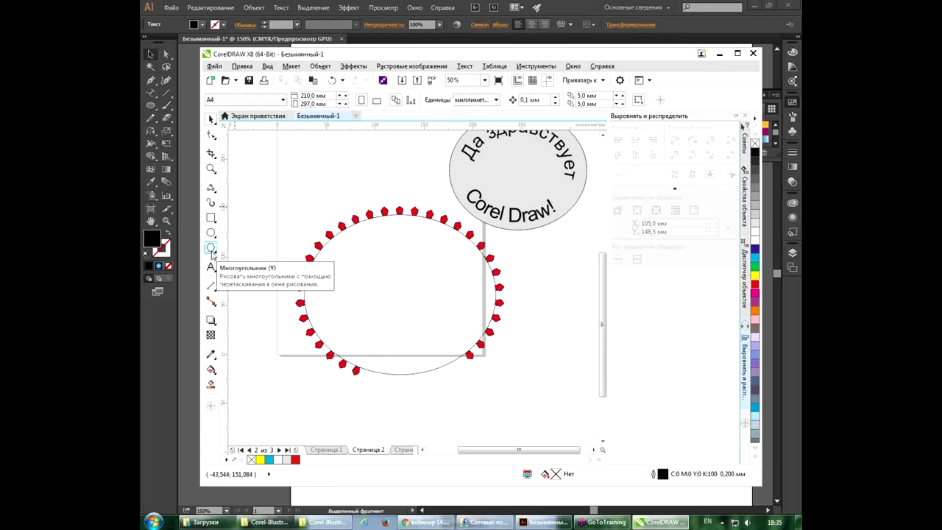
pyautogui.click(211, 267)
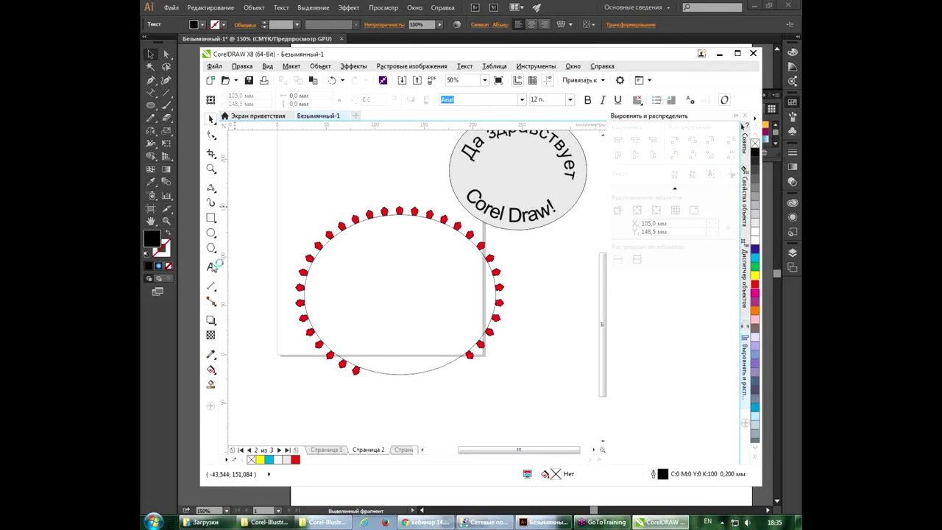
pyautogui.click(304, 169)
pyautogui.write('Corel')
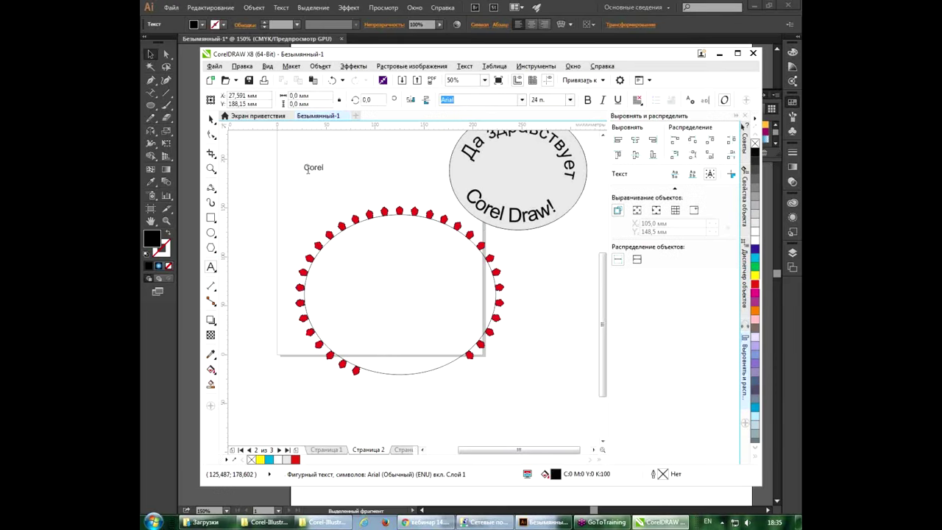
pyautogui.press('Escape')
pyautogui.moveTo(327, 174)
pyautogui.mouseDown()
pyautogui.moveTo(454, 266)
pyautogui.moveTo(439, 254)
pyautogui.mouseUp()
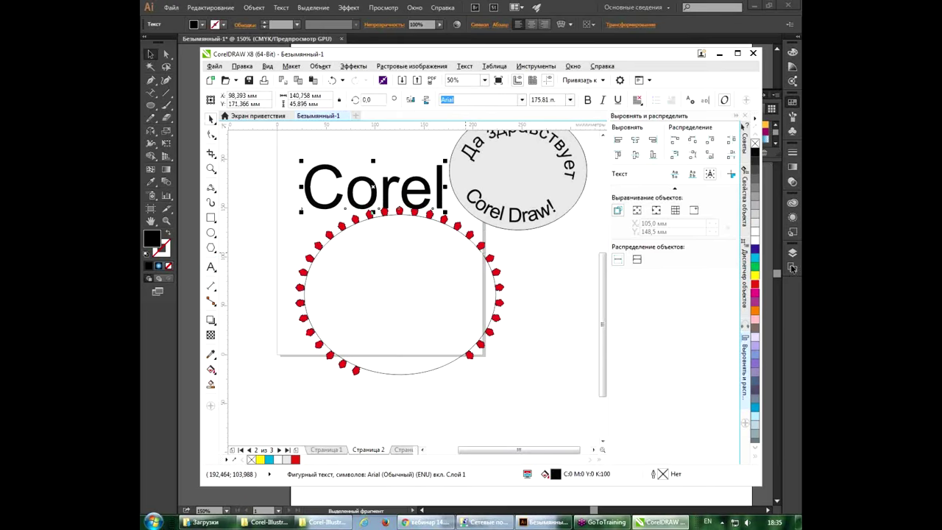
# Step: Fill the Corel text green from the palette
pyautogui.click(755, 291)
pyautogui.click(755, 274)
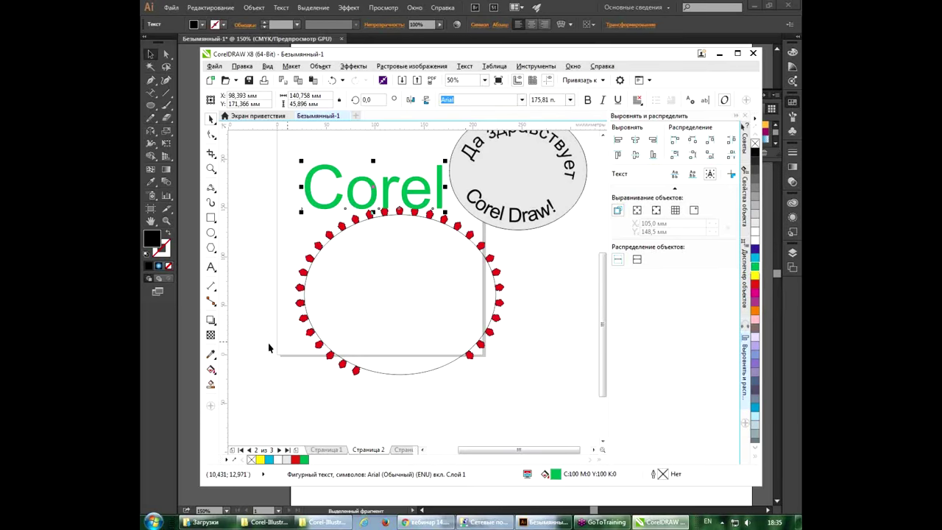
pyautogui.press('i')
pyautogui.press('g')
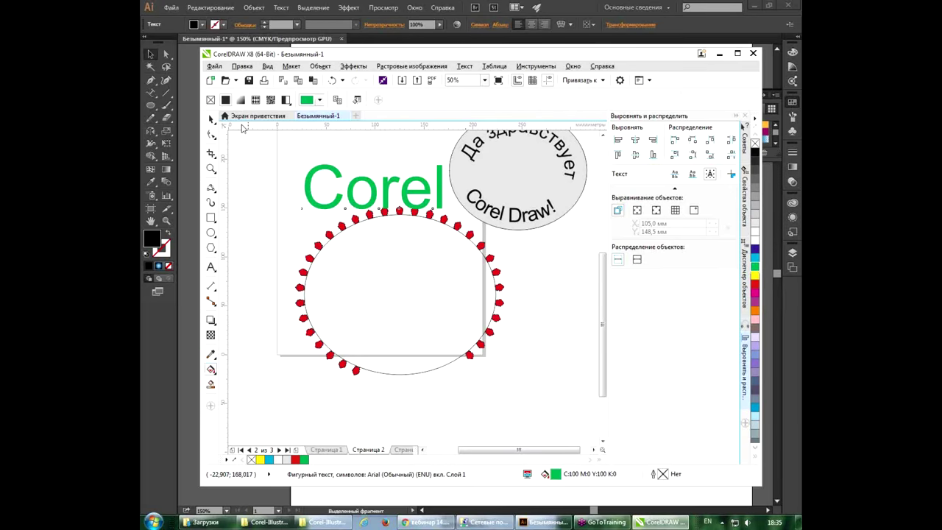
# Step: Give the Corel text a vertical green-to-red fountain fill
pyautogui.click(238, 100)
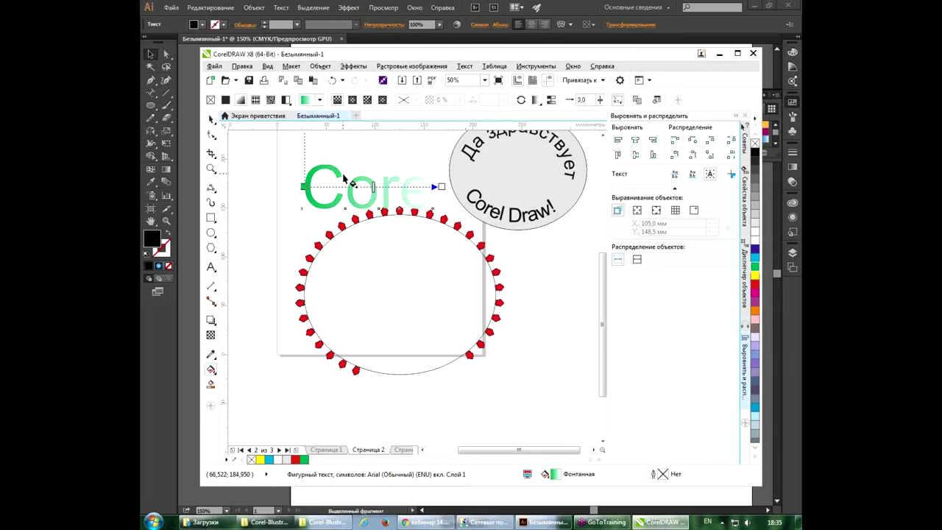
pyautogui.moveTo(336, 177); pyautogui.dragTo(371, 191)
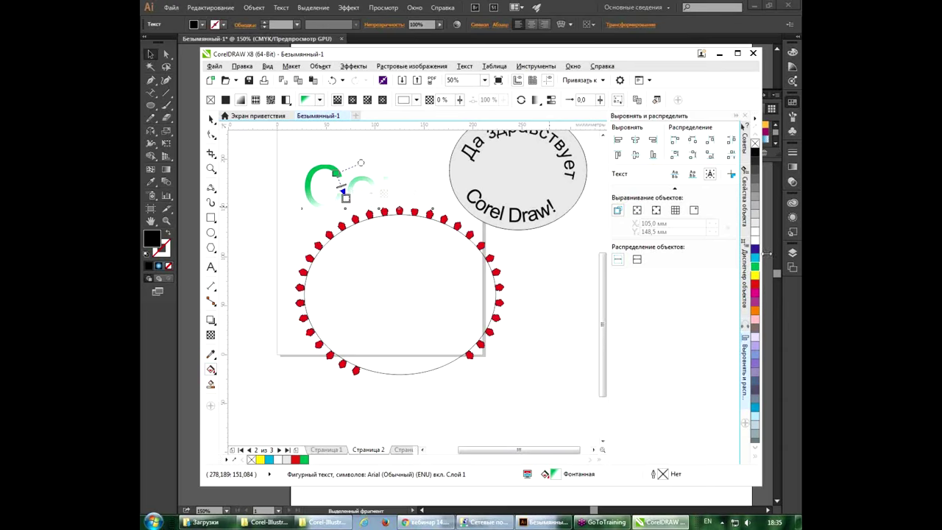
pyautogui.click(347, 200)
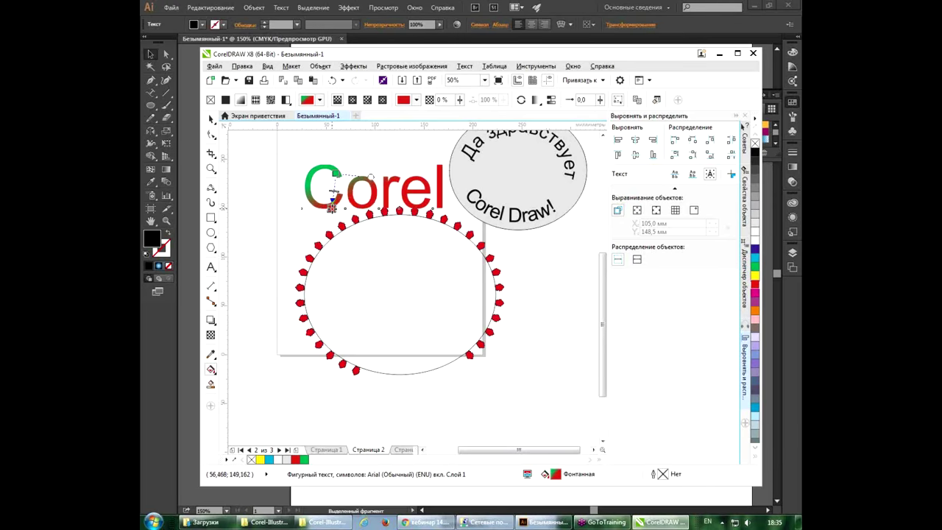
pyautogui.moveTo(343, 207); pyautogui.dragTo(331, 208)
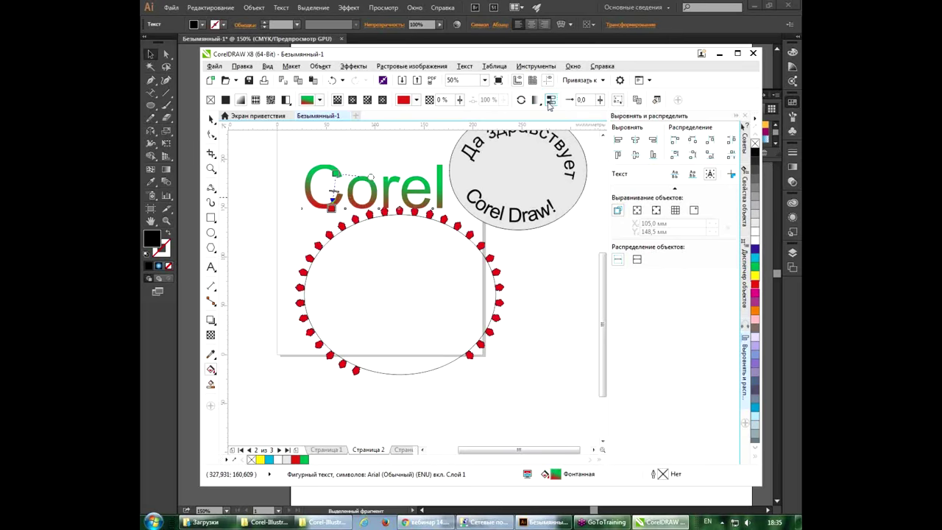
# Step: Set the gradient to Repeat and tighten the stripes' spacing and angle
pyautogui.click(538, 102)
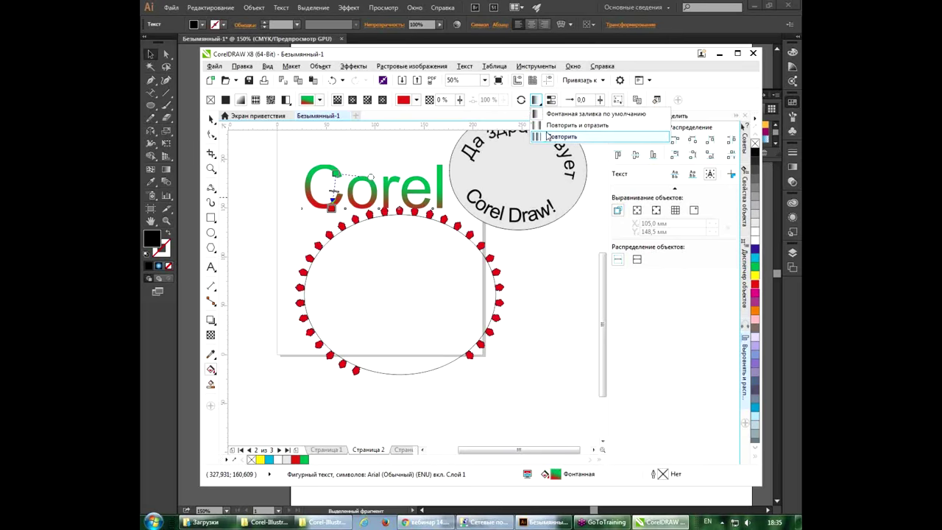
pyautogui.click(548, 136)
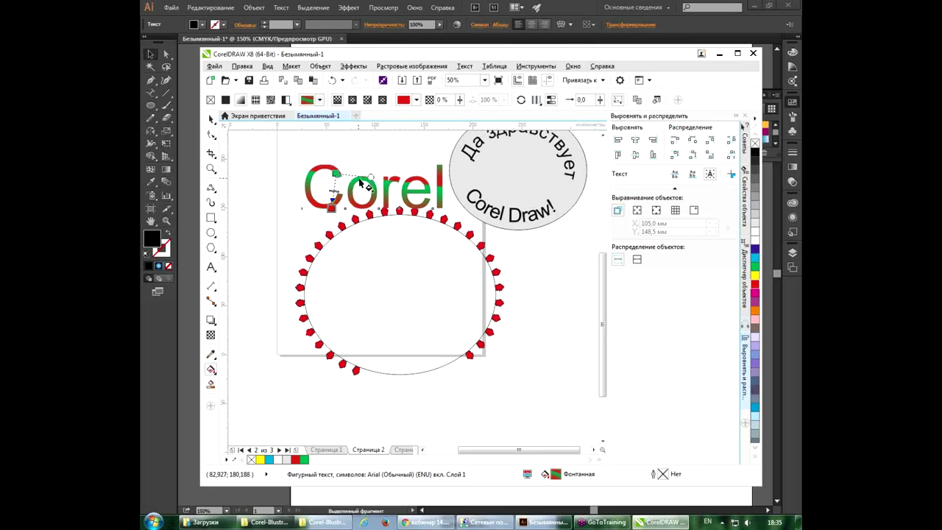
pyautogui.moveTo(370, 178)
pyautogui.mouseDown()
pyautogui.moveTo(334, 197)
pyautogui.moveTo(440, 191)
pyautogui.moveTo(409, 210)
pyautogui.moveTo(337, 183)
pyautogui.mouseUp()
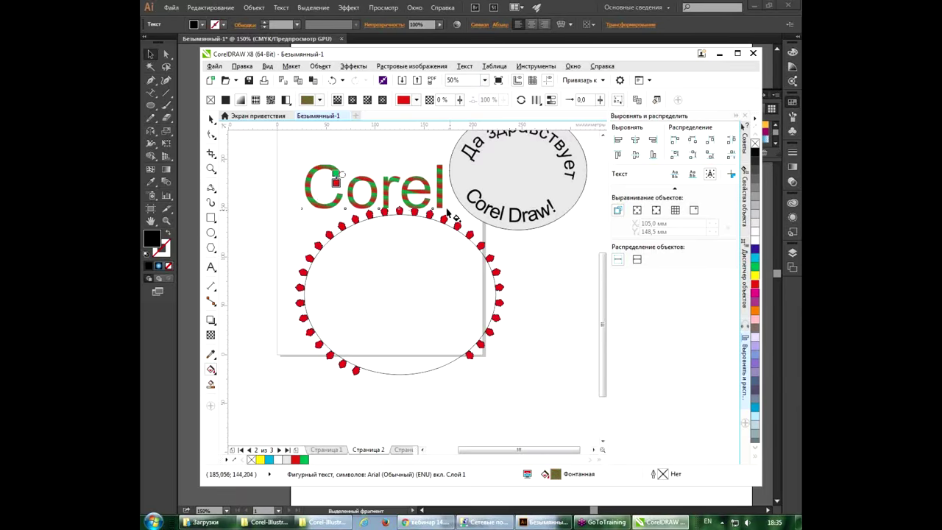
pyautogui.scroll(2, 487, 296)
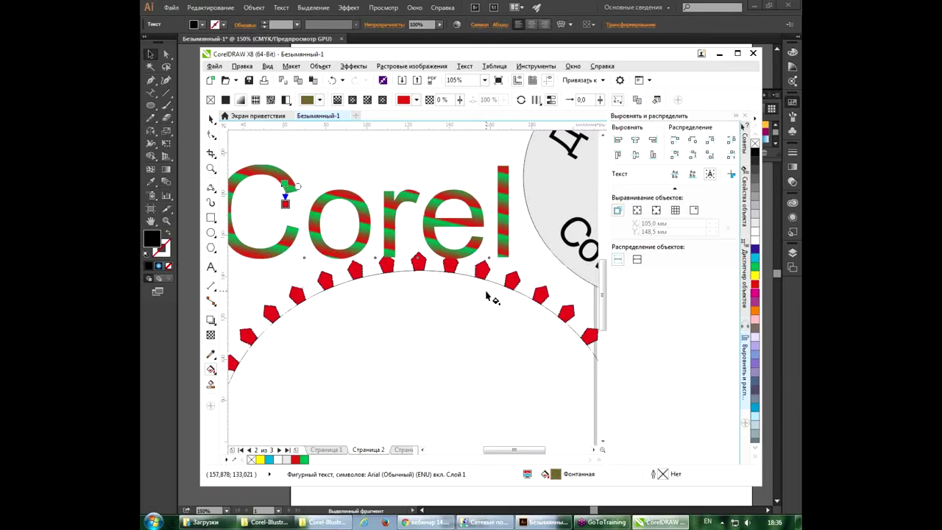
pyautogui.moveTo(285, 194)
pyautogui.mouseDown()
pyautogui.moveTo(277, 212)
pyautogui.moveTo(278, 201)
pyautogui.moveTo(290, 206)
pyautogui.mouseUp()
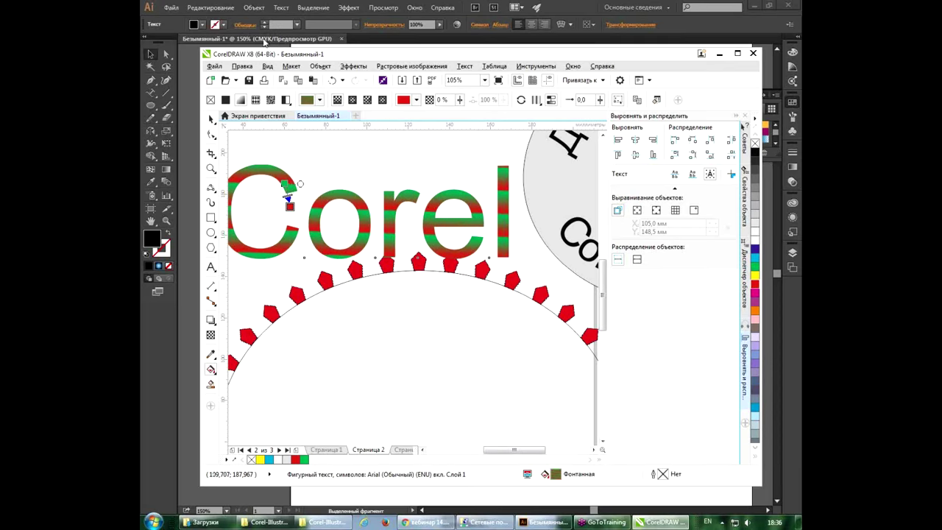
# Step: Nudge the Corel text upward and minimize CorelDRAW
pyautogui.press('space')
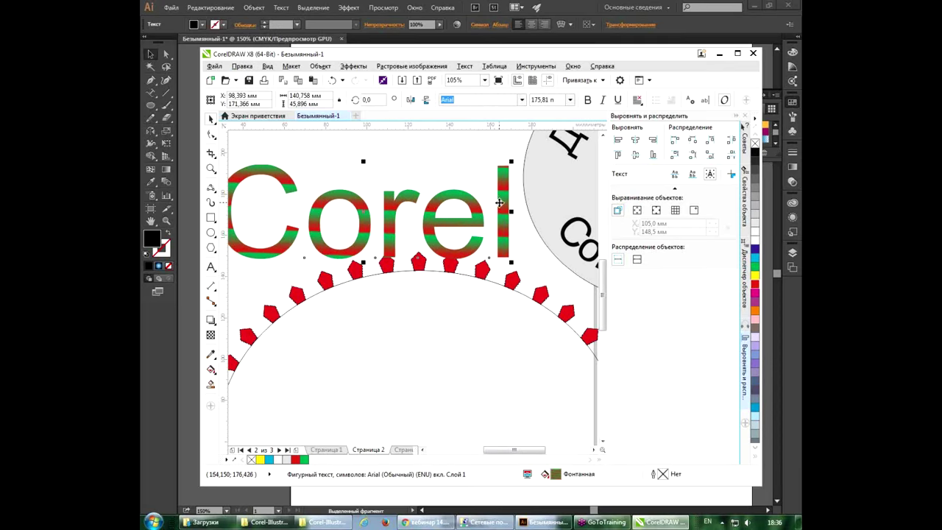
pyautogui.moveTo(507, 203); pyautogui.dragTo(507, 195)
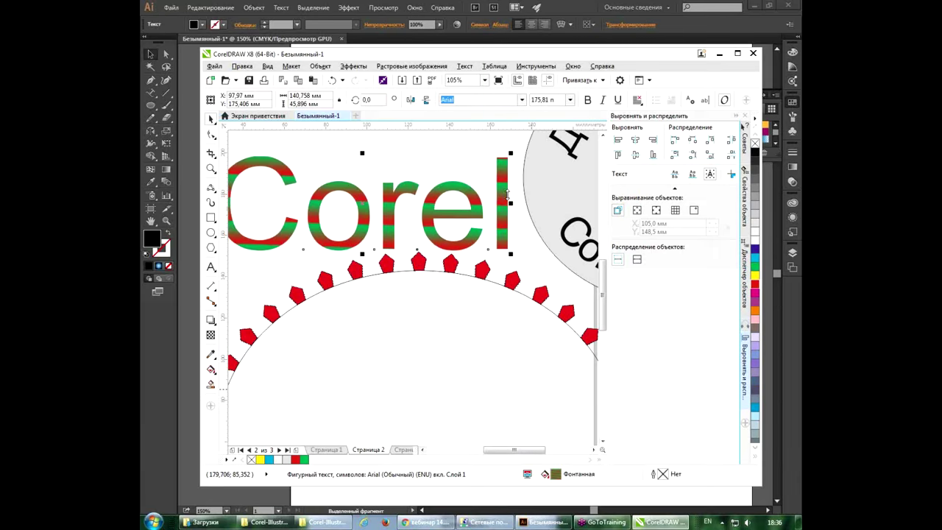
pyautogui.click(657, 523)
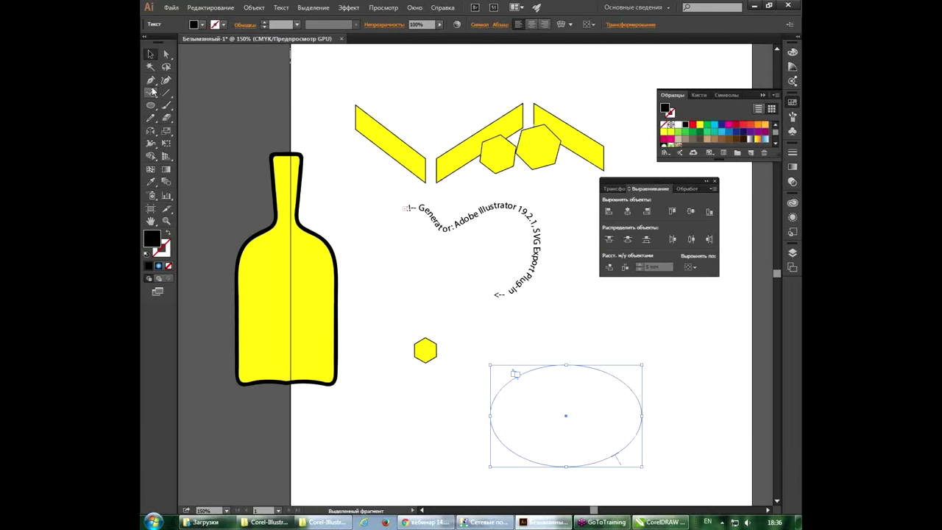
# Step: Add an 'Adobe' text line at the top of the artboard and enlarge it
pyautogui.moveTo(151, 93); pyautogui.dragTo(191, 92)
pyautogui.click(376, 88)
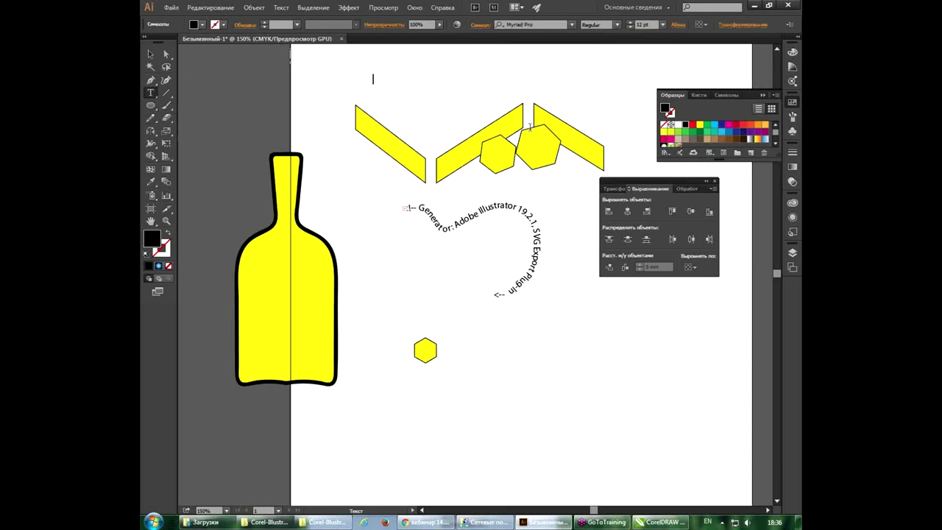
pyautogui.write('Adobe')
pyautogui.press('Escape')
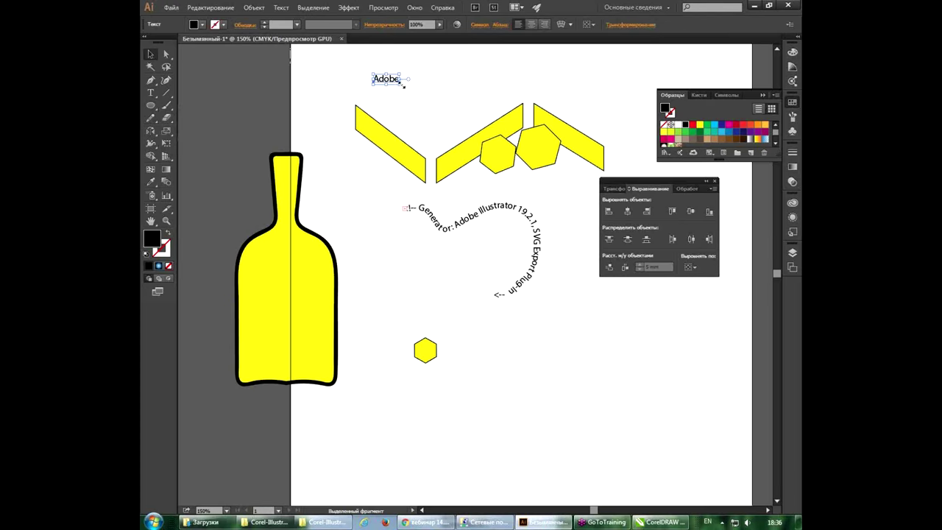
pyautogui.moveTo(403, 85); pyautogui.dragTo(481, 126)
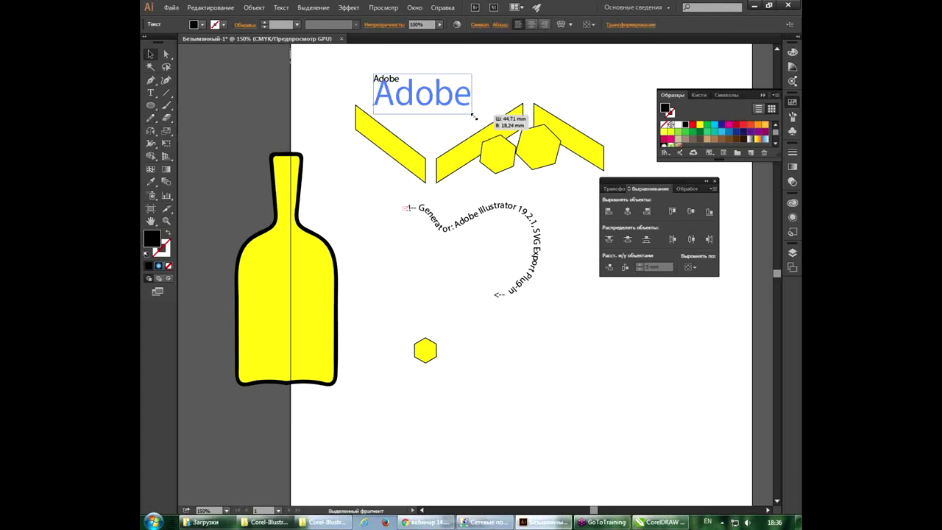
# Step: Fill Adobe with the orange-yellow gradient, move it beside the bottle, and open the Window menu
pyautogui.click(750, 139)
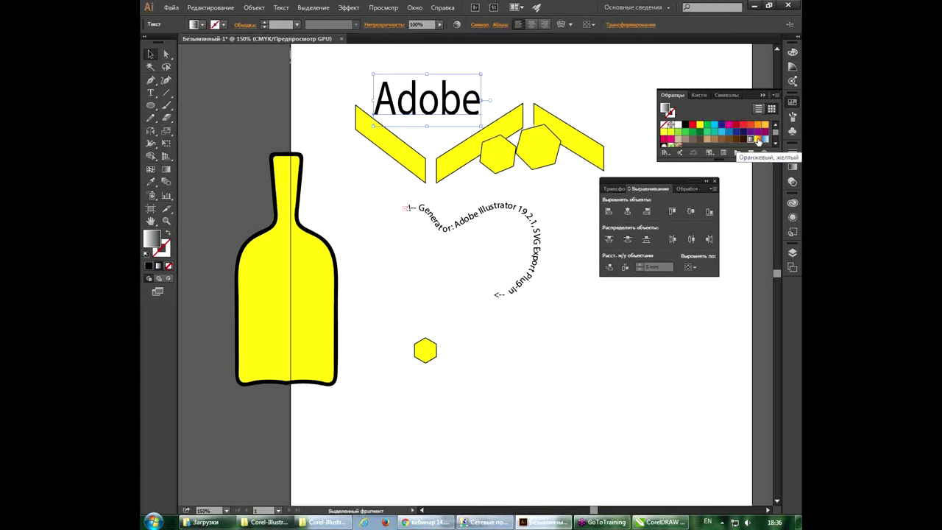
pyautogui.click(758, 139)
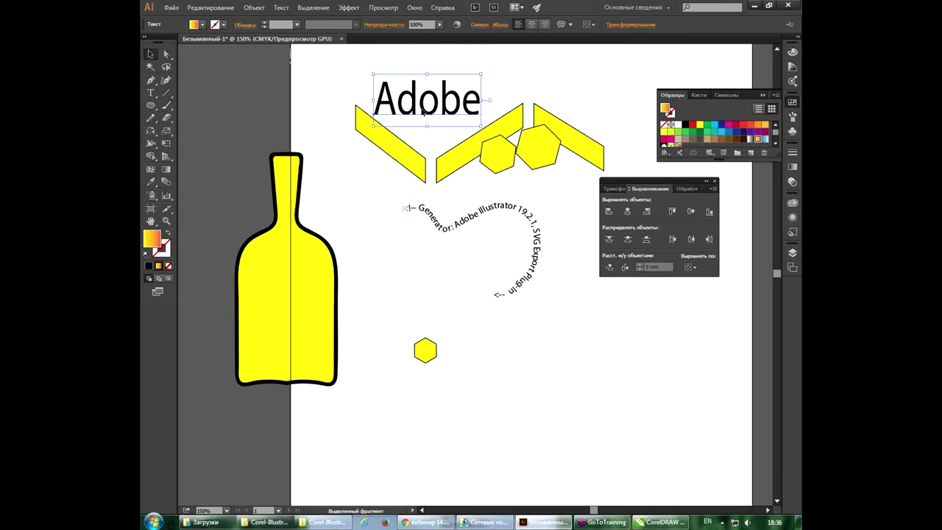
pyautogui.moveTo(422, 110); pyautogui.dragTo(410, 287)
pyautogui.click(426, 353)
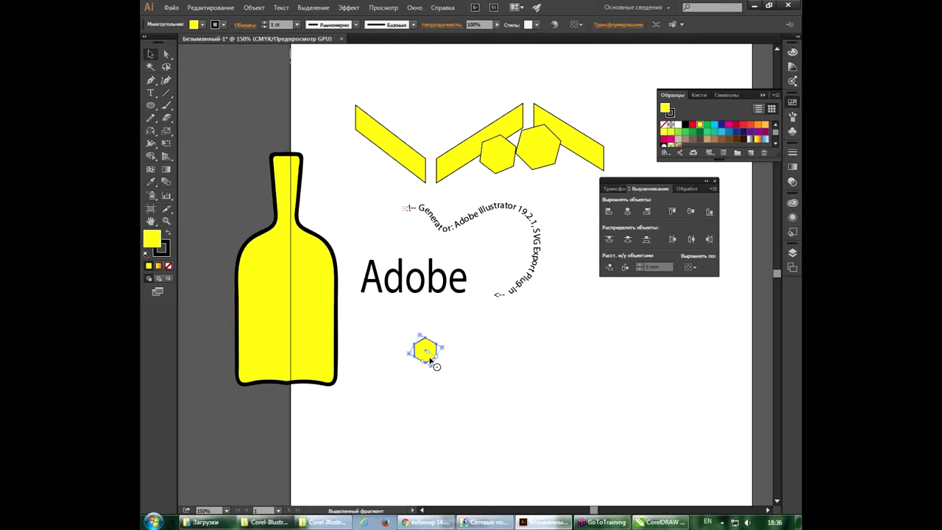
pyautogui.click(434, 293)
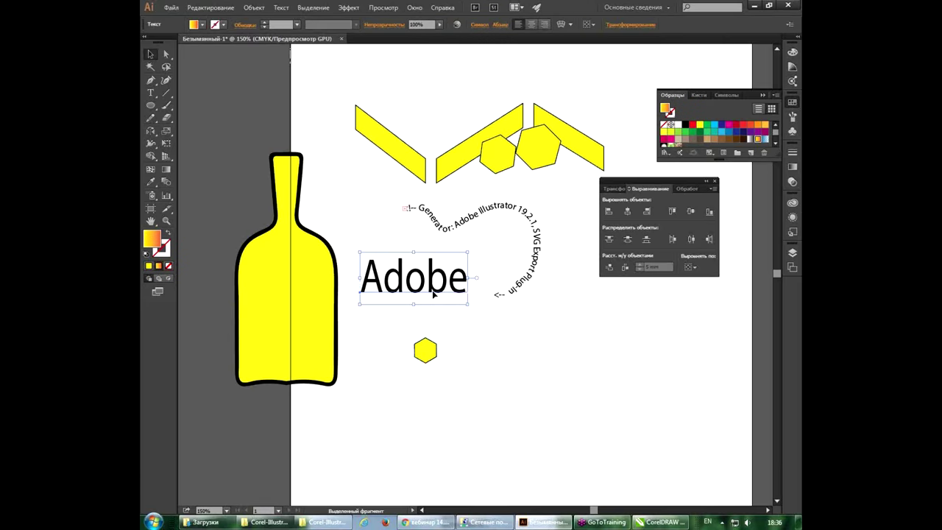
pyautogui.click(415, 8)
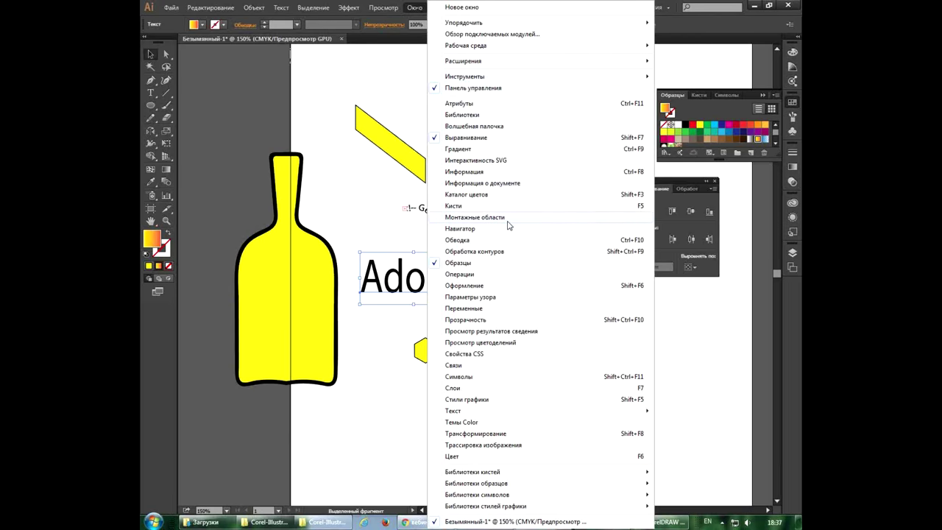
# Step: Open the Appearance panel and drag it out as a floating panel beside the 'Adobe' text
pyautogui.click(490, 286)
pyautogui.moveTo(699, 196); pyautogui.dragTo(510, 200)
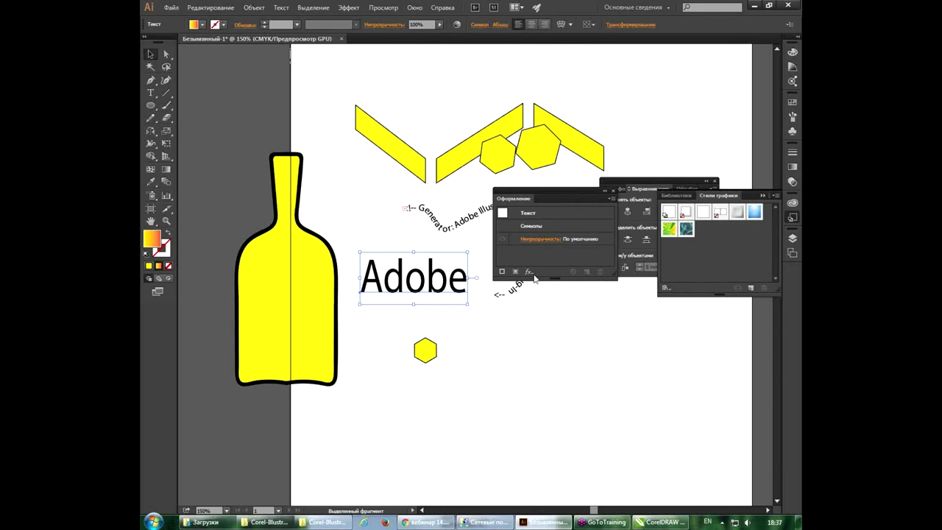
# Step: Add a new fill to the 'Adobe' text and set it to the orange-yellow gradient swatch
pyautogui.click(612, 199)
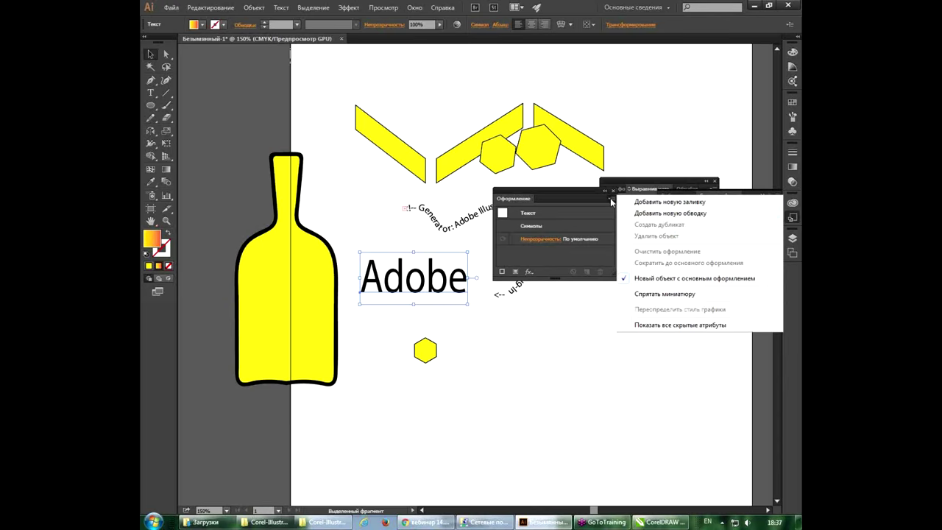
pyautogui.click(673, 213)
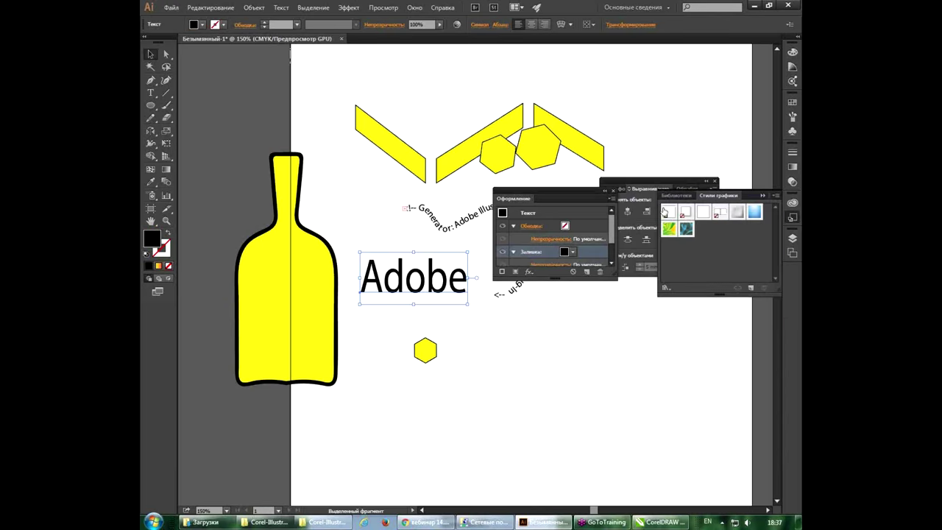
pyautogui.click(572, 253)
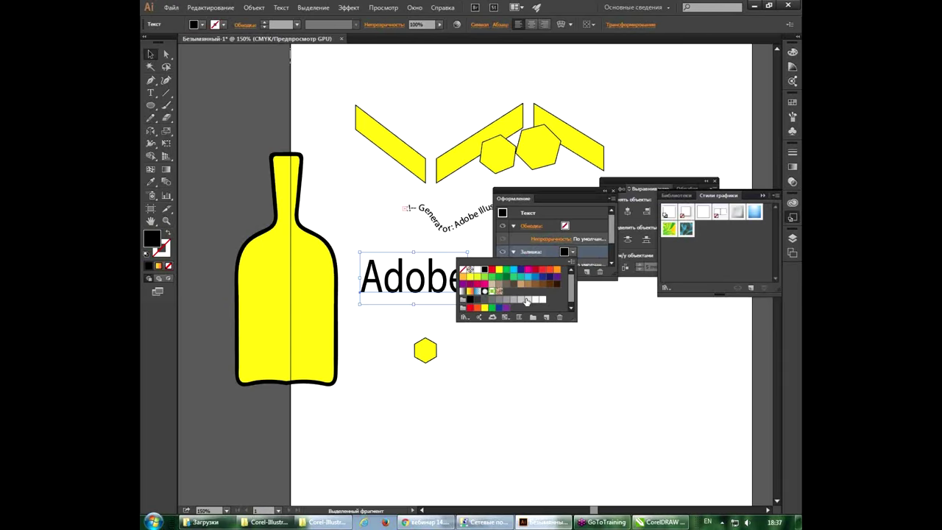
pyautogui.click(469, 292)
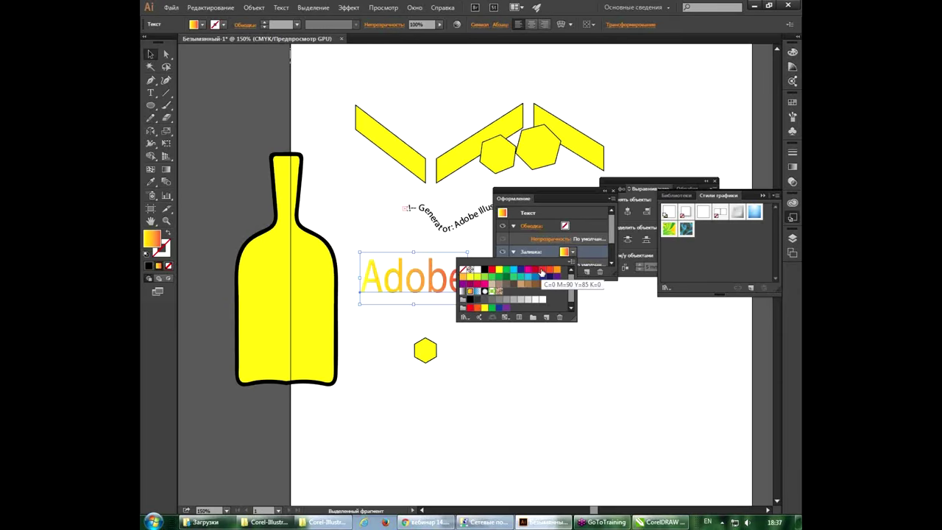
pyautogui.click(150, 54)
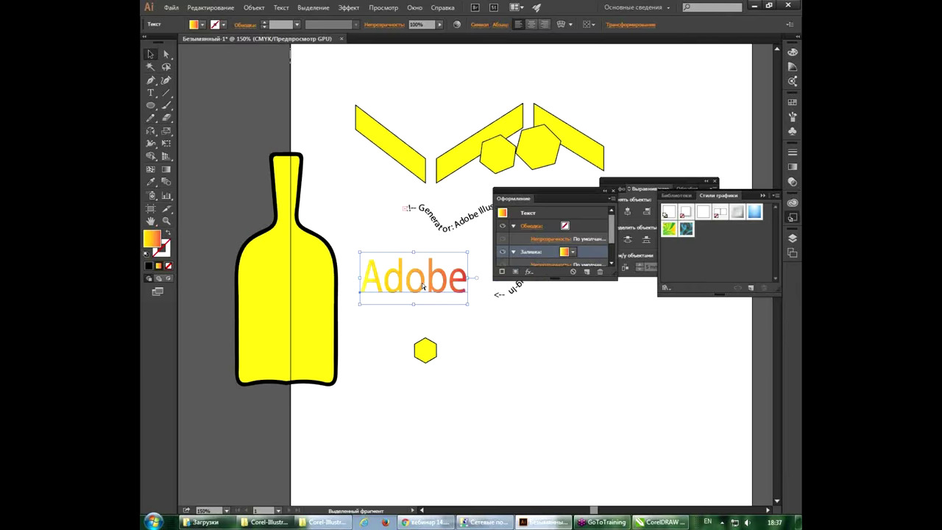
pyautogui.scroll(3, 422, 286)
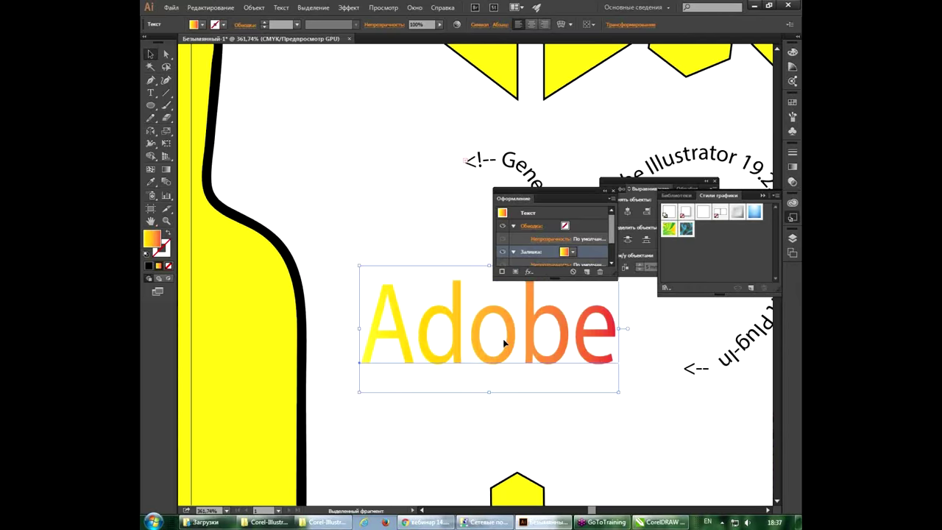
# Step: Move the 'Adobe' text slightly down-left, add a 1 pt black stroke, and open Offset Path
pyautogui.moveTo(502, 339); pyautogui.dragTo(488, 377)
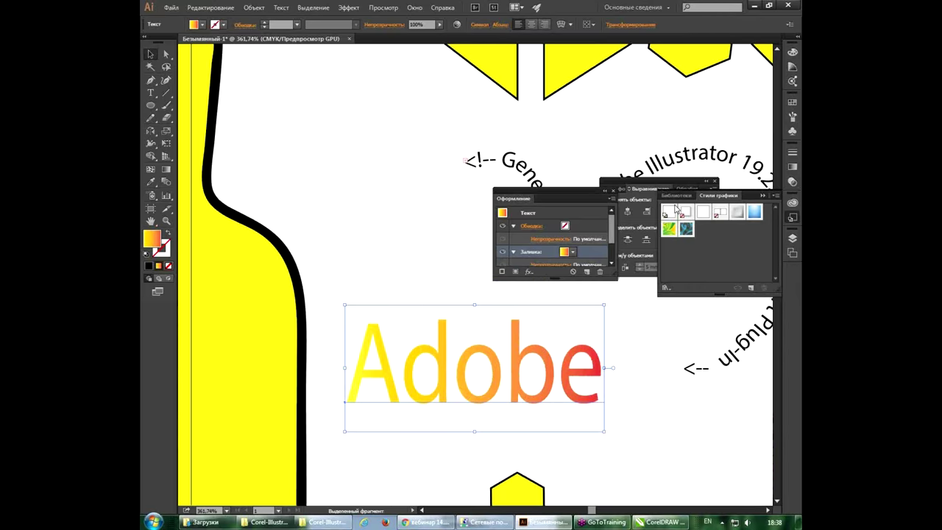
pyautogui.click(612, 199)
pyautogui.click(663, 210)
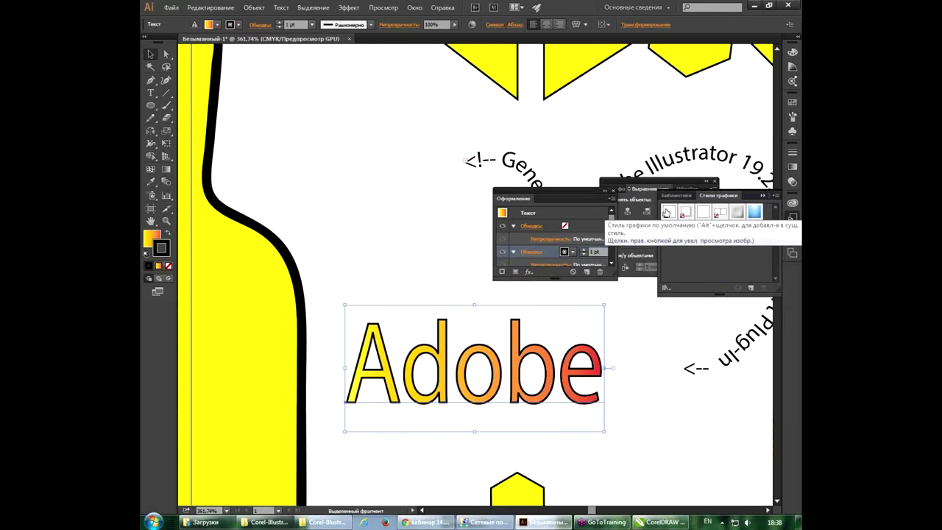
pyautogui.click(344, 10)
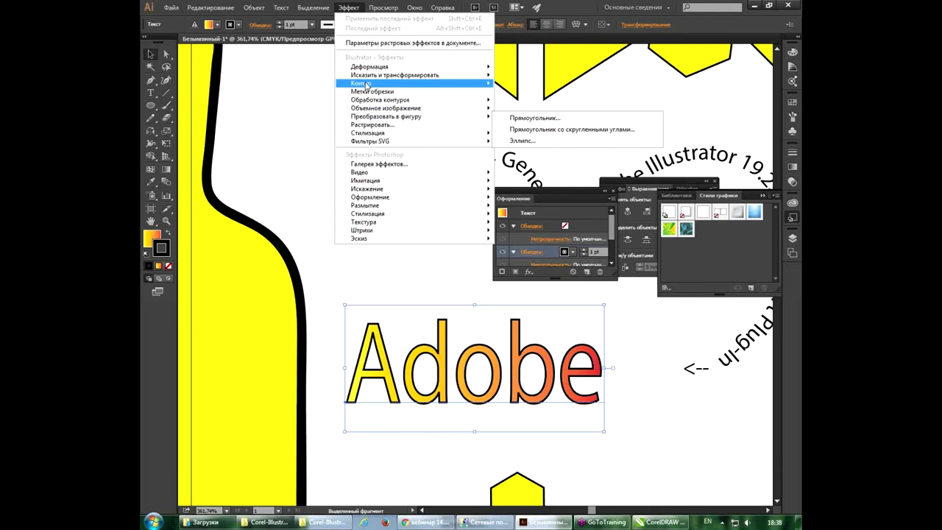
pyautogui.moveTo(375, 84)
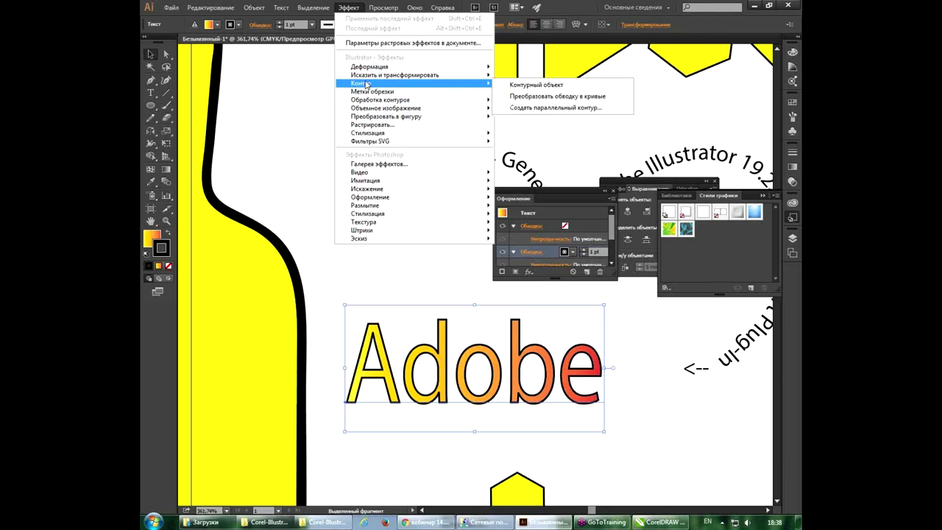
pyautogui.click(524, 107)
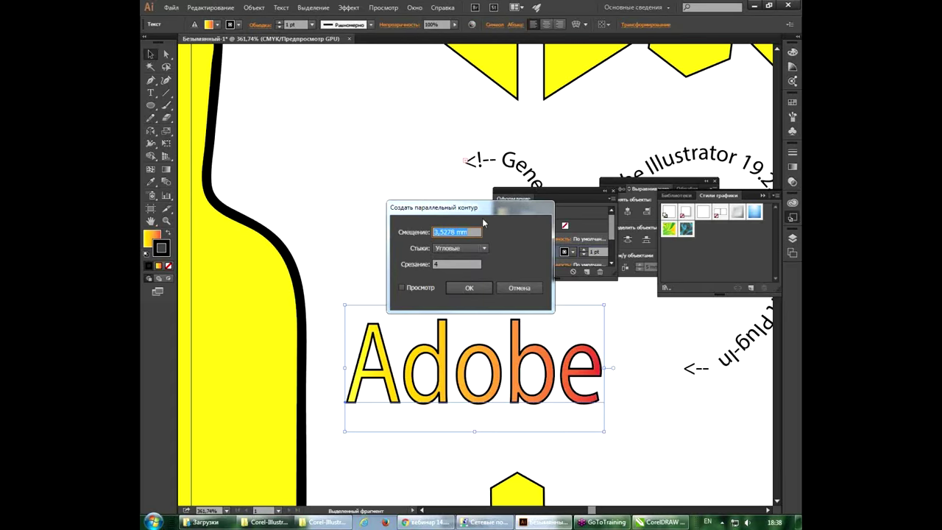
# Step: Apply a 2 mm Offset Path to the black stroke, then move and enlarge the Appearance panel
pyautogui.click(418, 287)
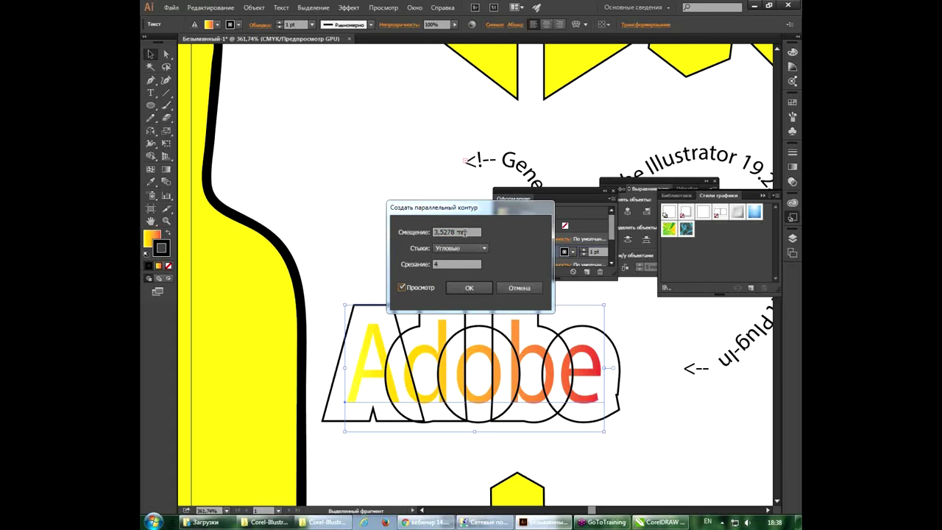
pyautogui.doubleClick(451, 234)
pyautogui.write('3')
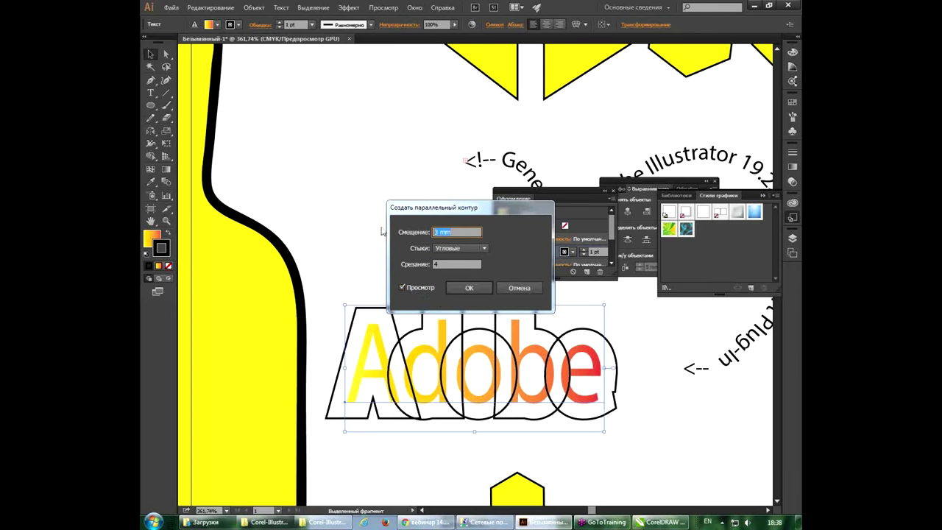
pyautogui.write('2')
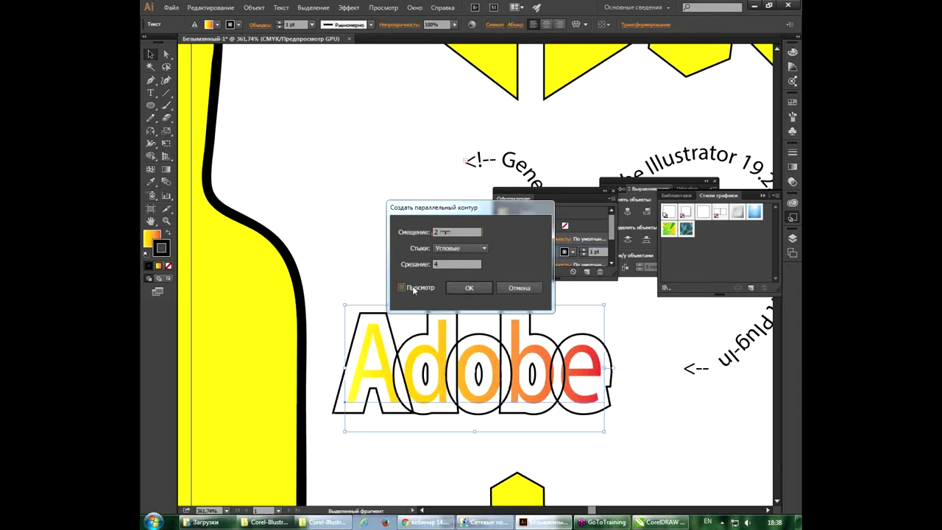
pyautogui.click(471, 288)
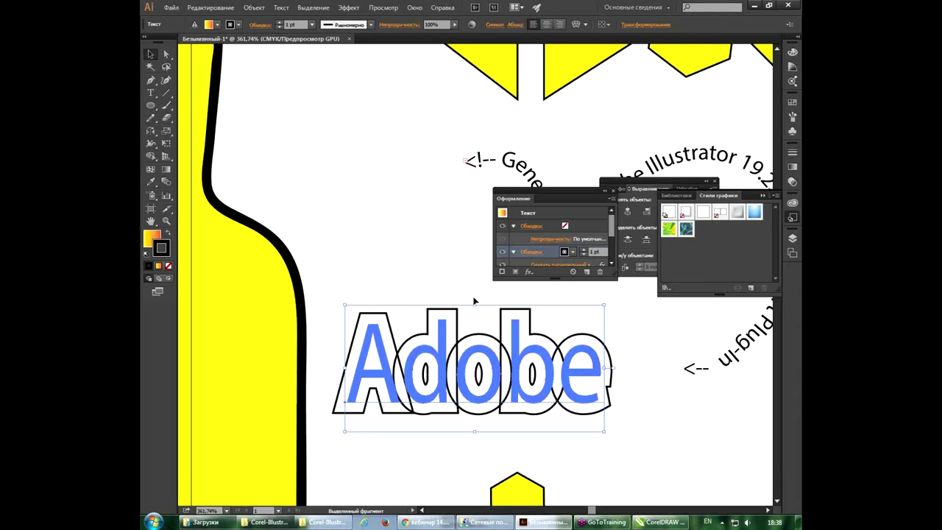
pyautogui.press('.')
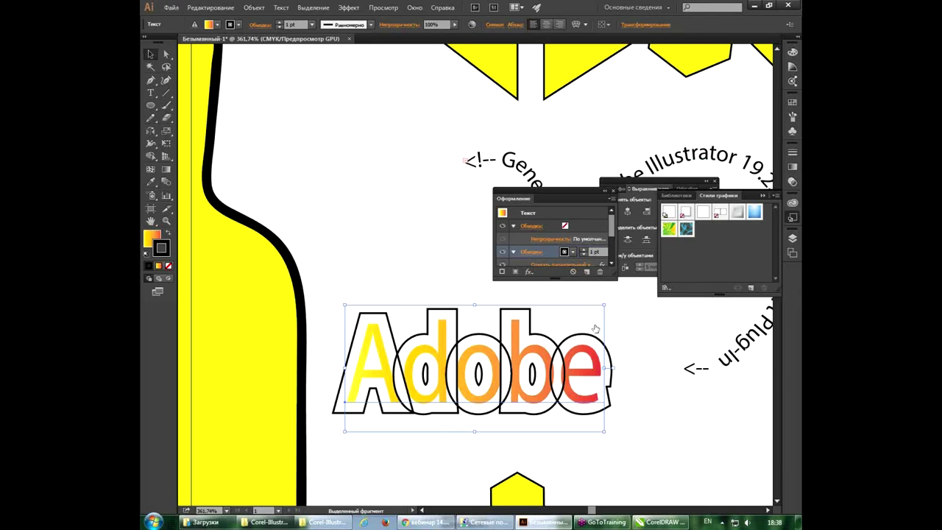
pyautogui.moveTo(539, 197); pyautogui.dragTo(516, 143)
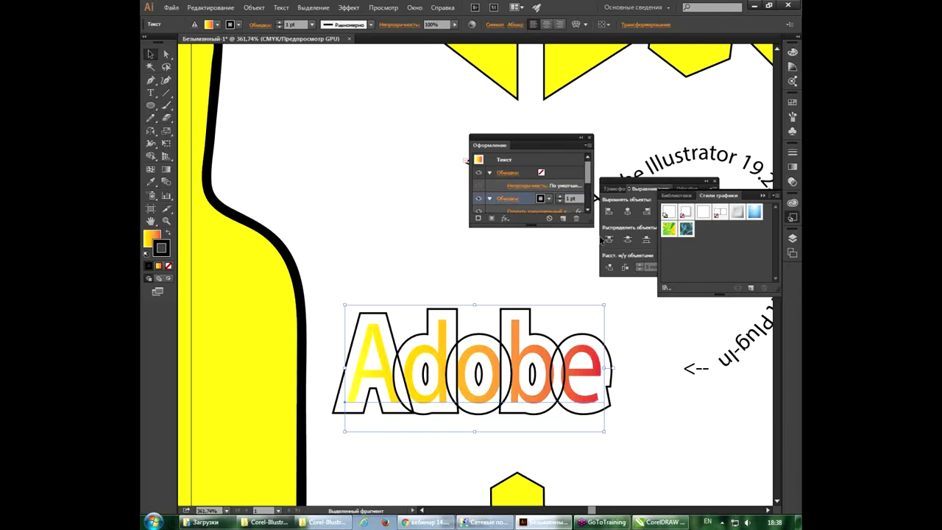
pyautogui.moveTo(592, 224); pyautogui.dragTo(587, 267)
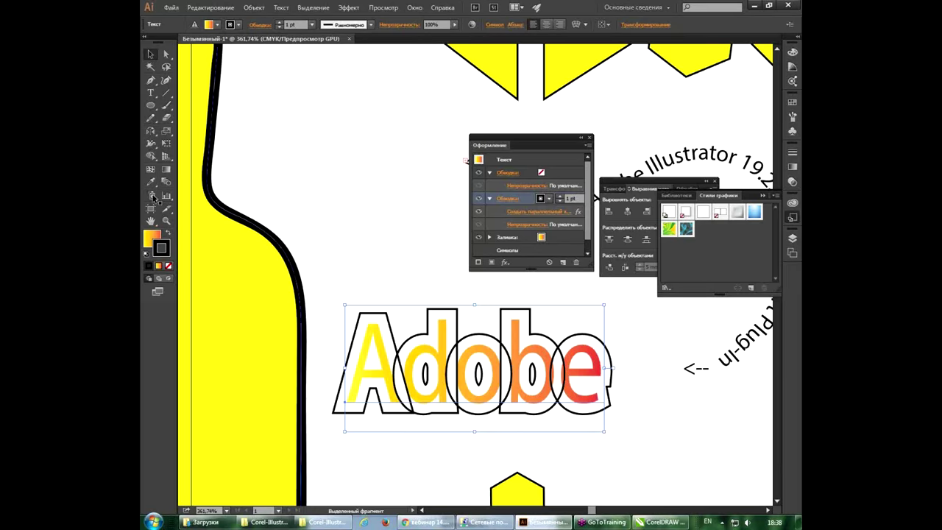
# Step: Replace the word 'Adobe' with 'Corel' in the gradient outlined text
pyautogui.click(151, 92)
pyautogui.doubleClick(408, 365)
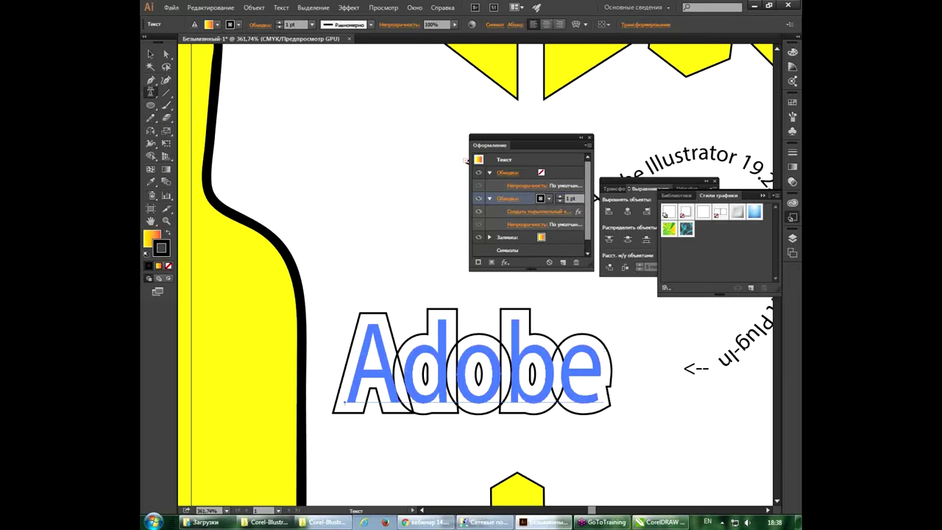
pyautogui.doubleClick(404, 361)
pyautogui.write('C')
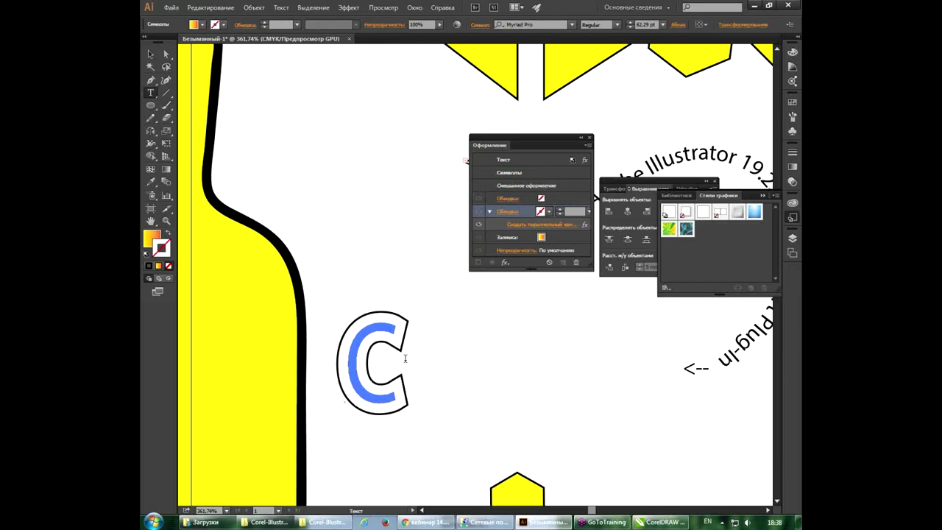
pyautogui.write('orel')
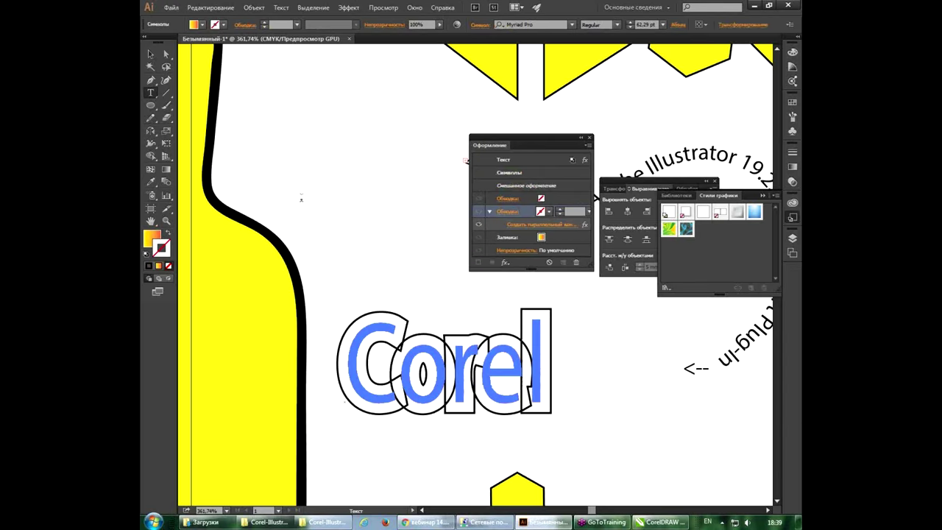
pyautogui.click(151, 54)
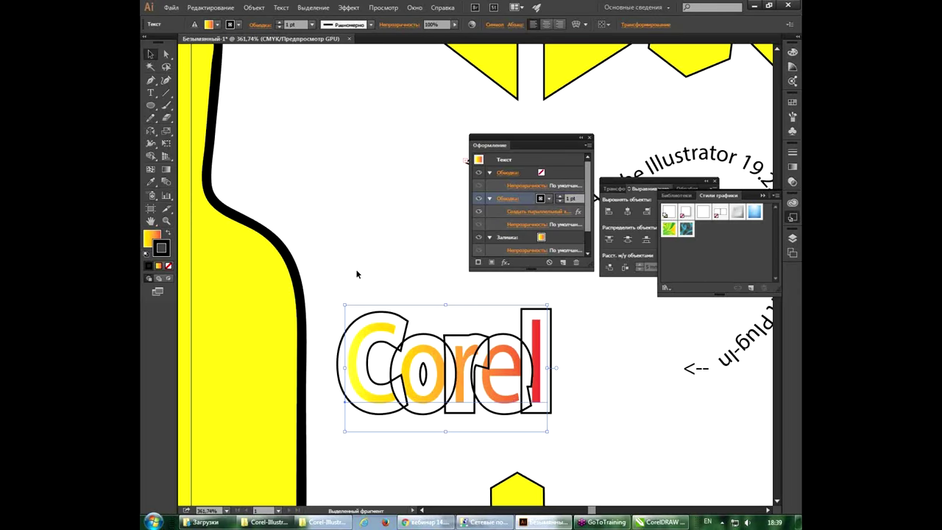
# Step: Draw an area text frame above 'Corel' and fill it with placeholder text starting 'xfg sdf gsdfg'
pyautogui.click(151, 92)
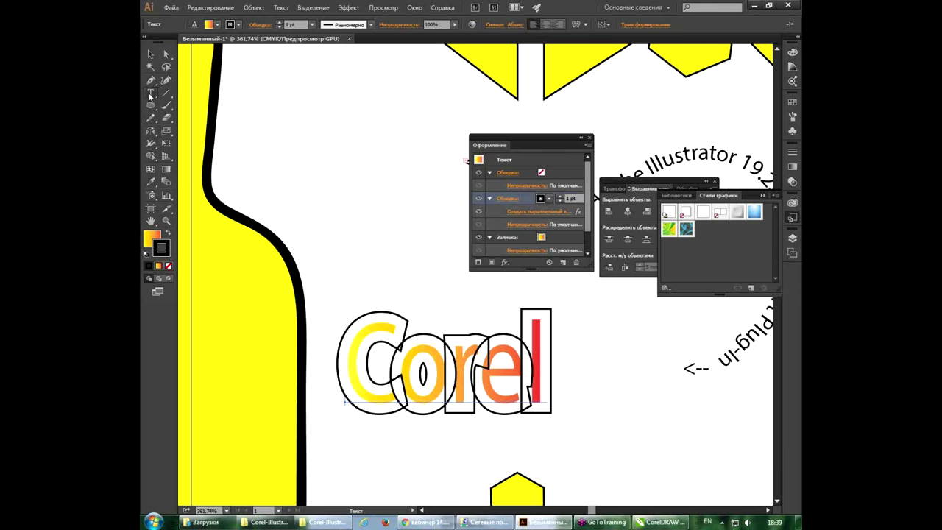
pyautogui.moveTo(292, 84); pyautogui.dragTo(487, 299)
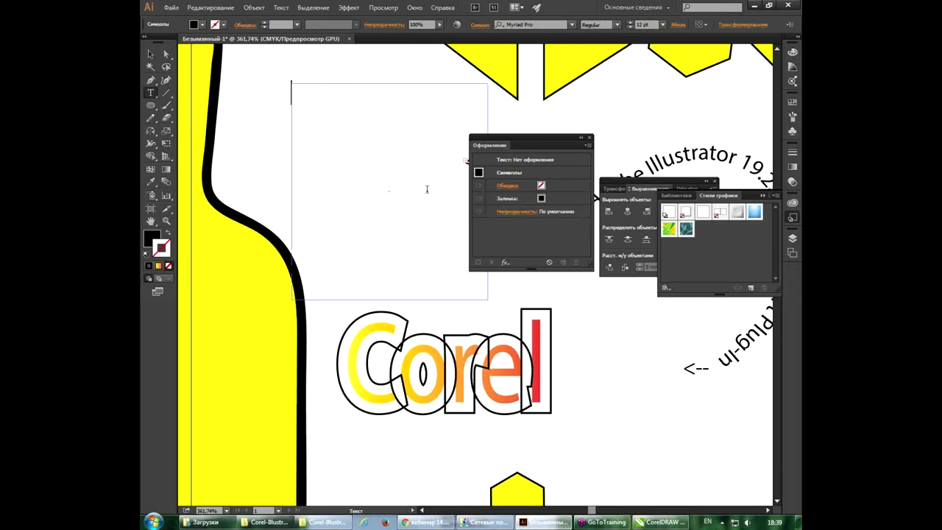
pyautogui.write('xfg sdf gsdfg sdfgg sdfg sdhf')
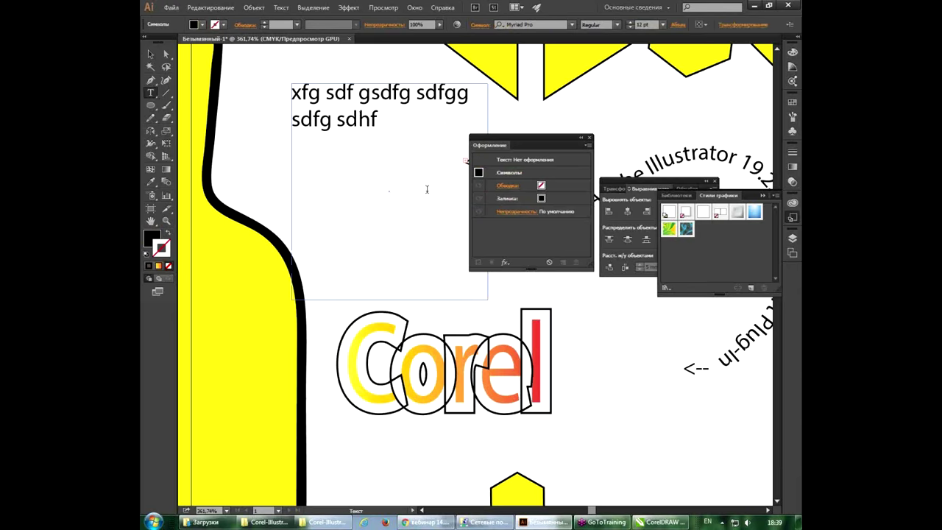
pyautogui.write('g hsd gusdf jk')
pyautogui.press('BackSpace')
pyautogui.write('gsdfg')
pyautogui.press('Return')
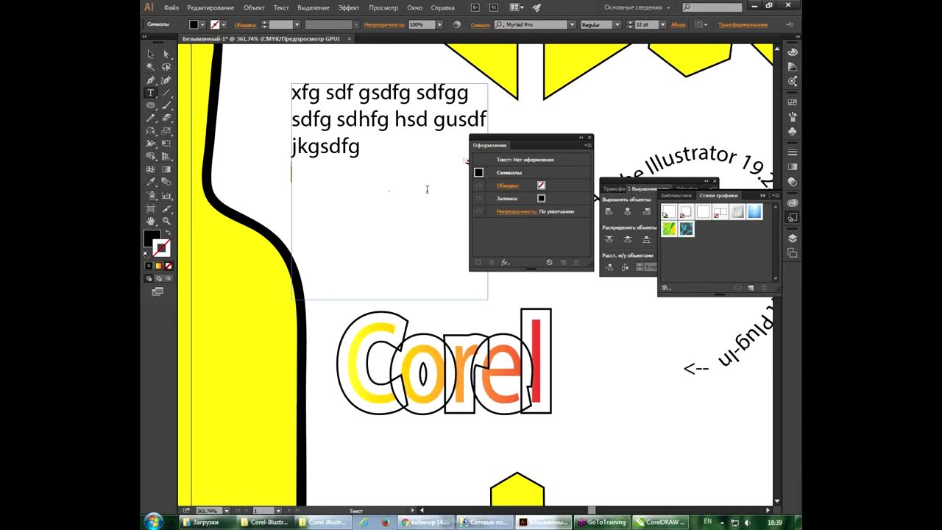
pyautogui.write('sdfg sdfg sd')
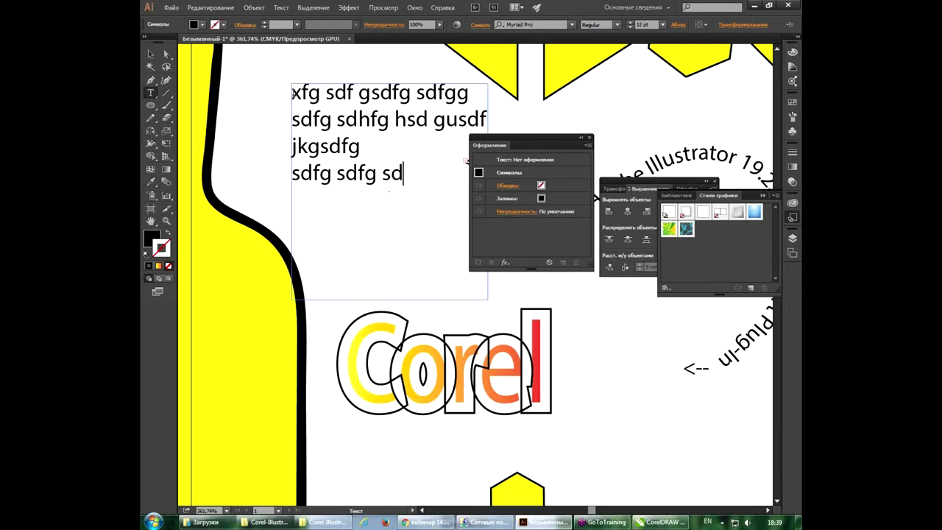
pyautogui.click(151, 107)
# Step: Draw a small black star right of 'Corel', then place the text caret before 'xfg'
pyautogui.moveTo(152, 110); pyautogui.dragTo(191, 156)
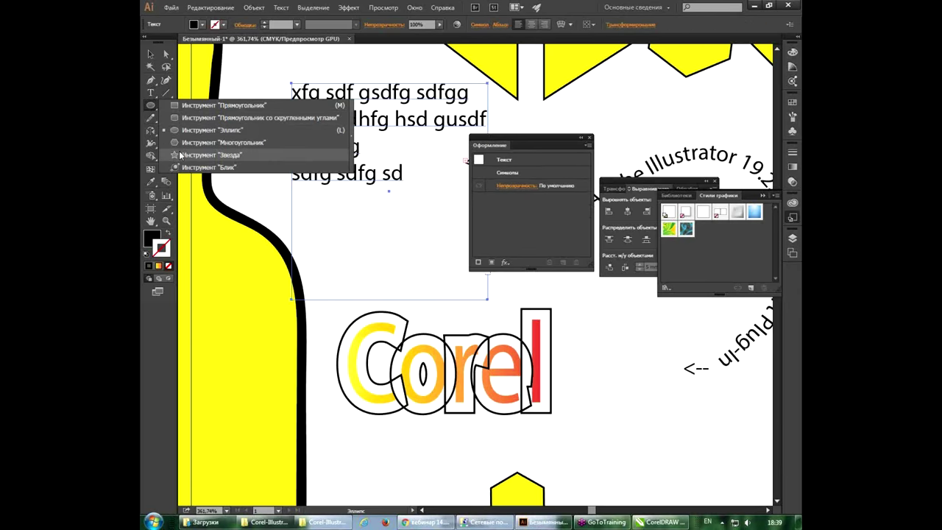
pyautogui.moveTo(611, 376); pyautogui.dragTo(634, 387)
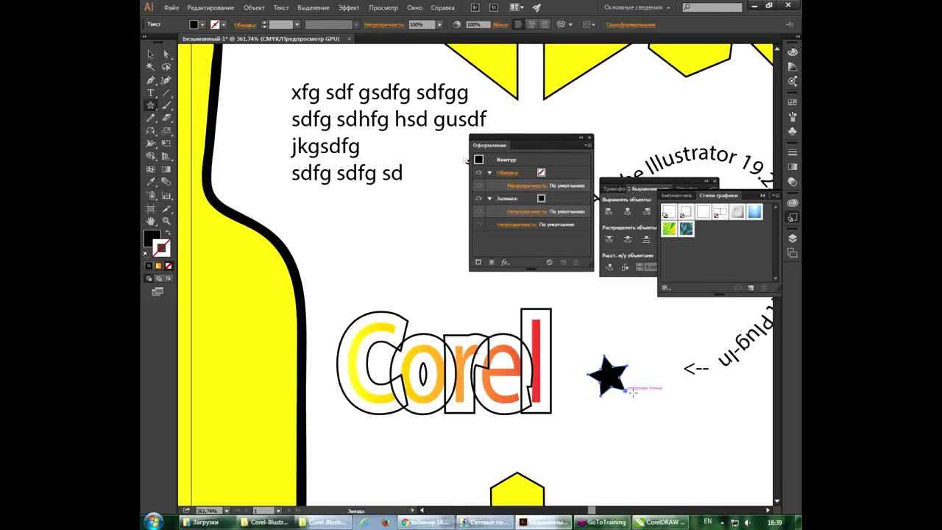
pyautogui.click(151, 54)
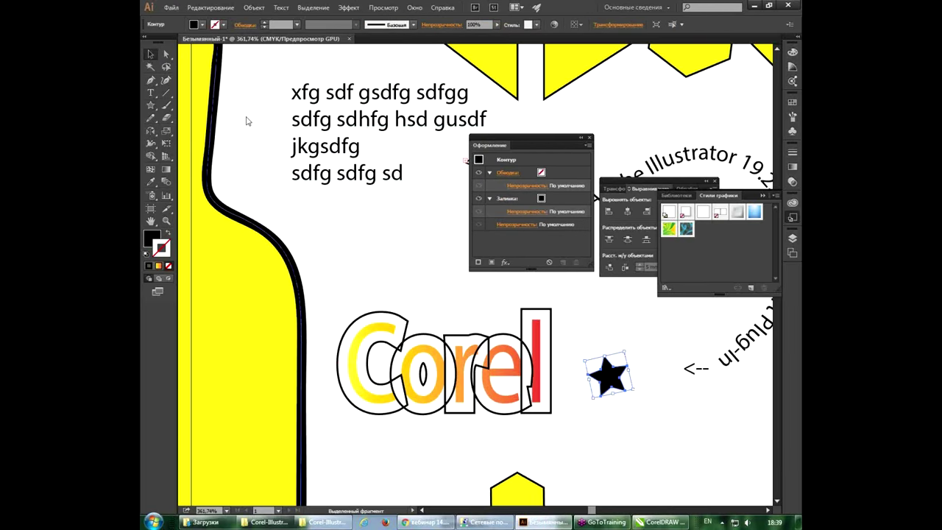
pyautogui.click(152, 91)
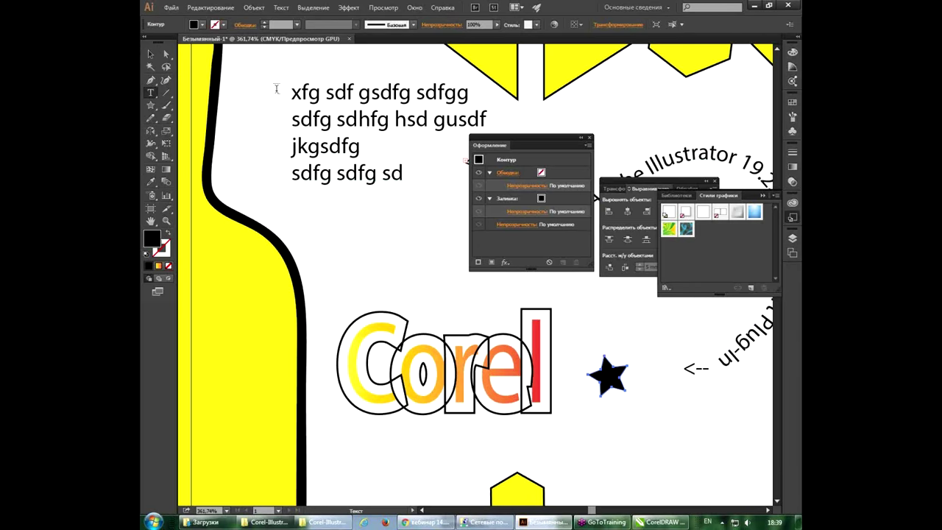
pyautogui.click(292, 92)
pyautogui.click(292, 92)
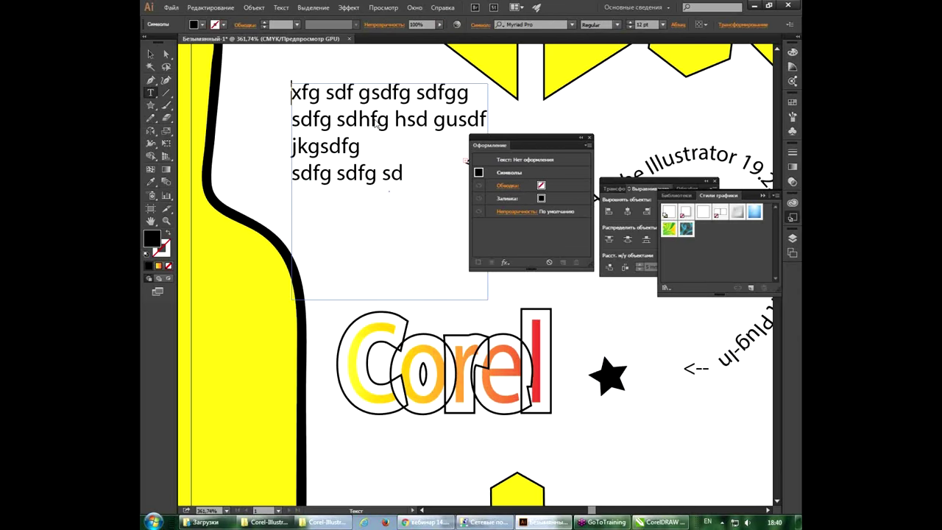
# Step: Try pasting into the area text, then select and copy the black star
pyautogui.click(193, 8)
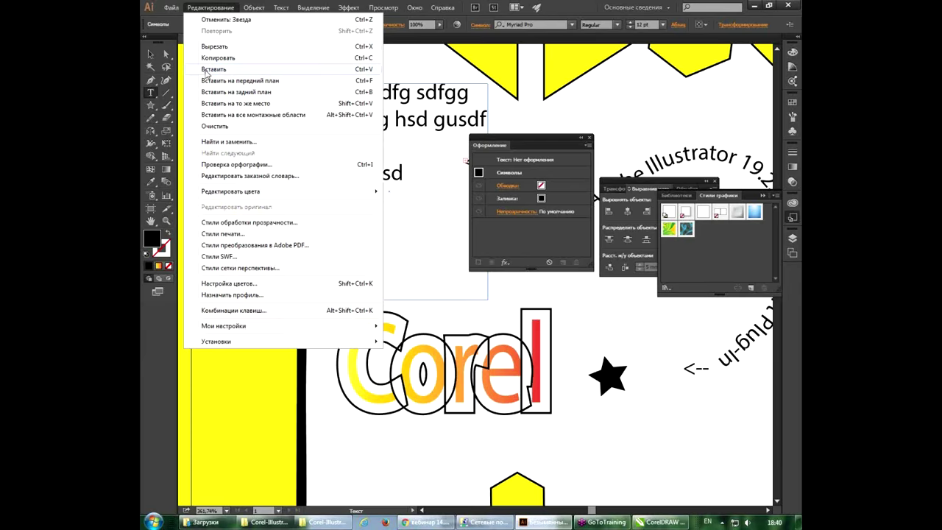
pyautogui.click(205, 68)
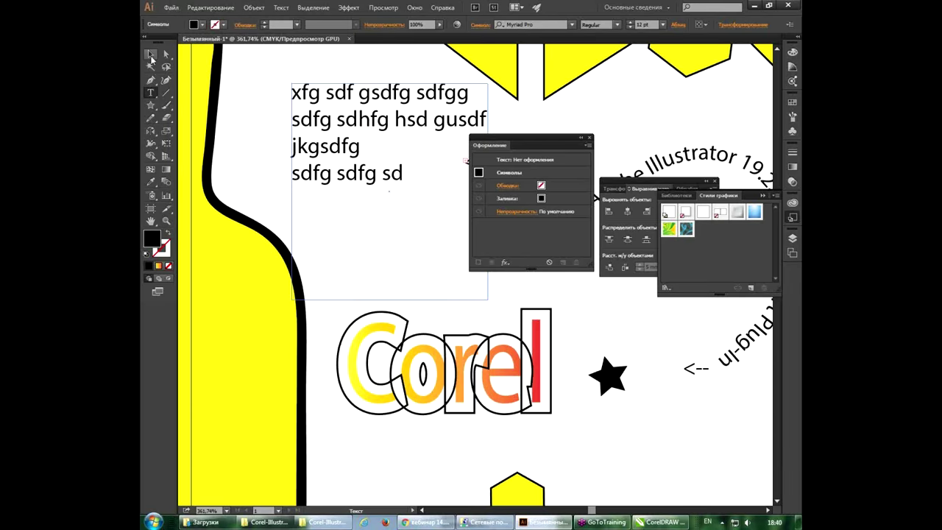
pyautogui.press('Escape')
pyautogui.rightClick(617, 387)
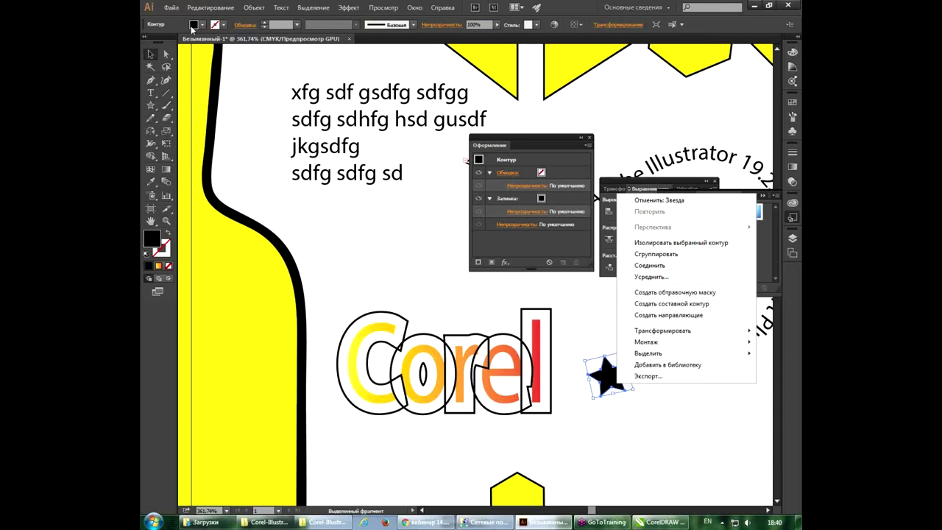
pyautogui.click(199, 7)
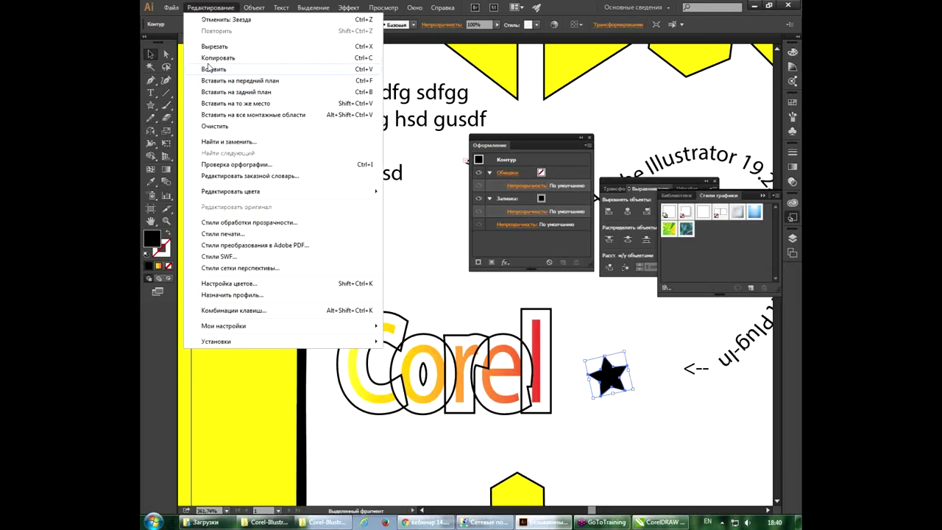
pyautogui.click(209, 60)
# Step: Paste the star at the start of the area text, then drag it beside the first line
pyautogui.doubleClick(316, 193)
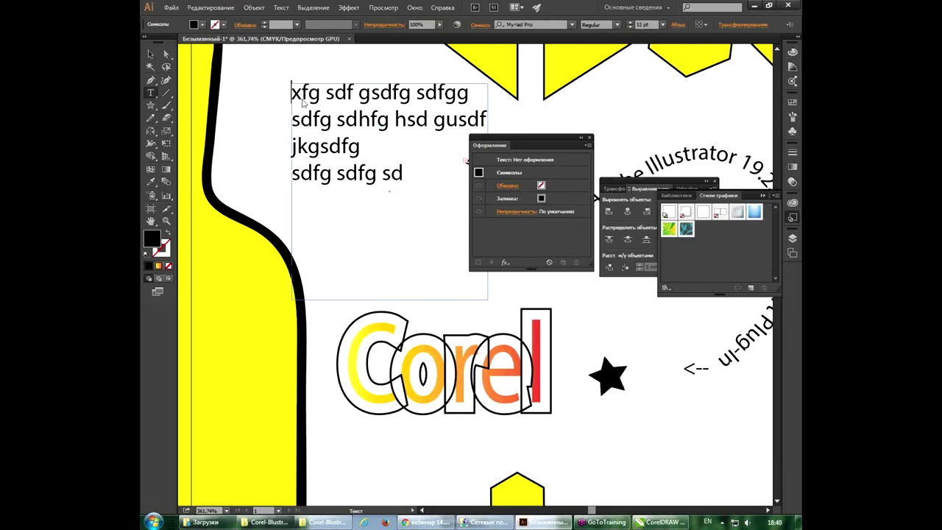
pyautogui.click(209, 8)
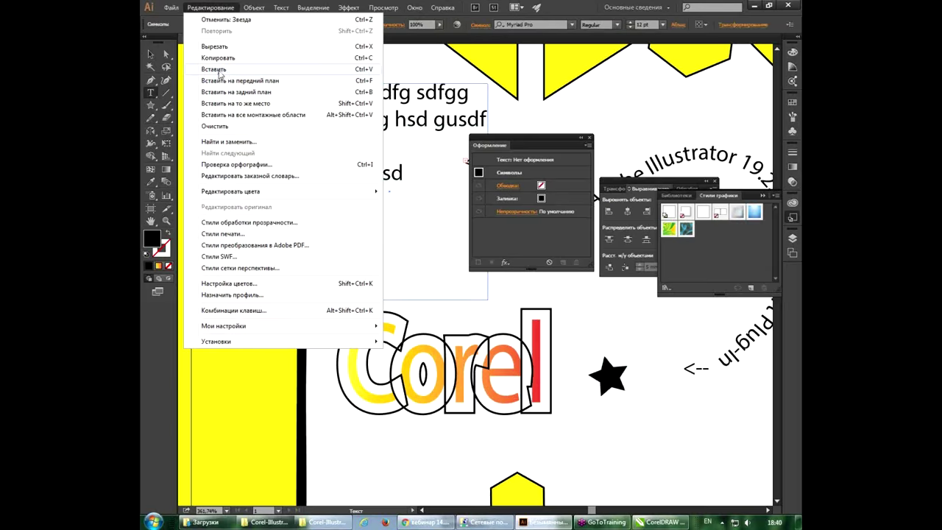
pyautogui.click(218, 68)
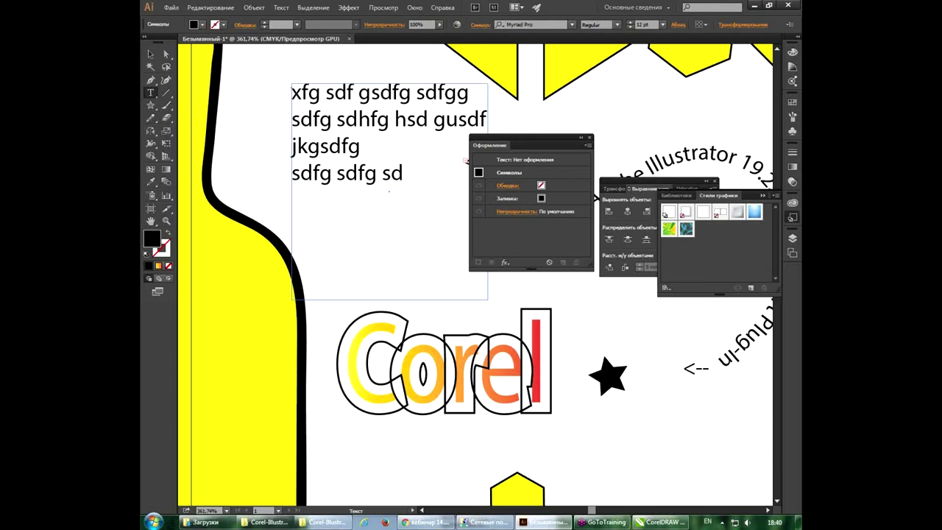
pyautogui.click(150, 53)
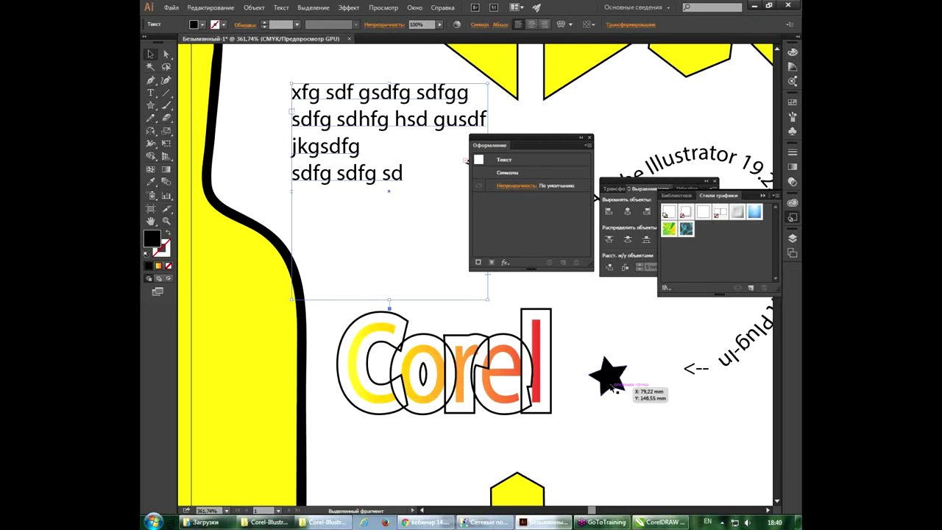
pyautogui.moveTo(604, 375); pyautogui.dragTo(270, 103)
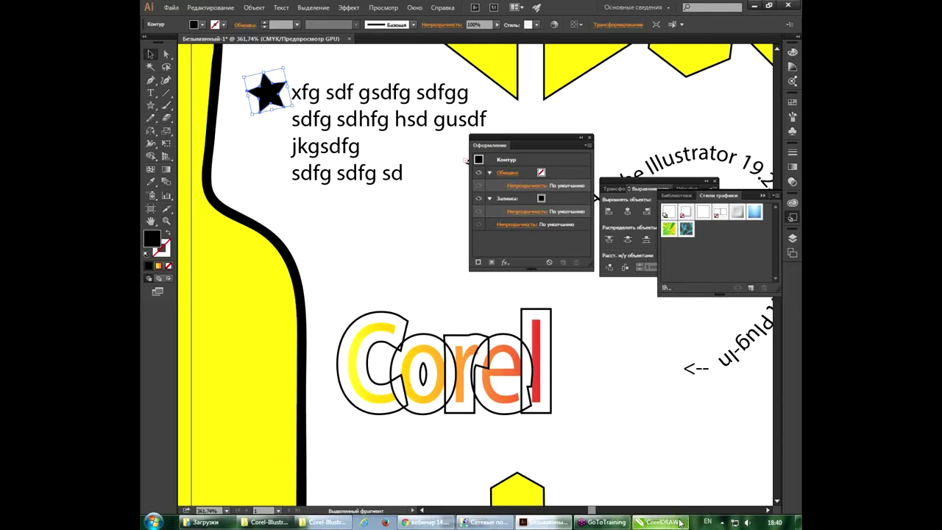
# Step: Switch to CorelDRAW, go to page 3 and zoom in on its text block
pyautogui.click(672, 517)
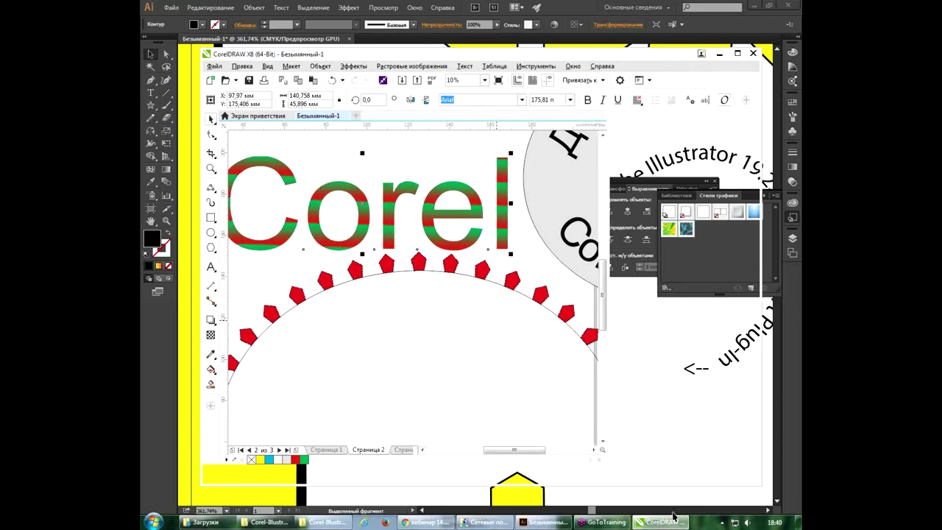
pyautogui.scroll(-2, 450, 344)
pyautogui.click(448, 340)
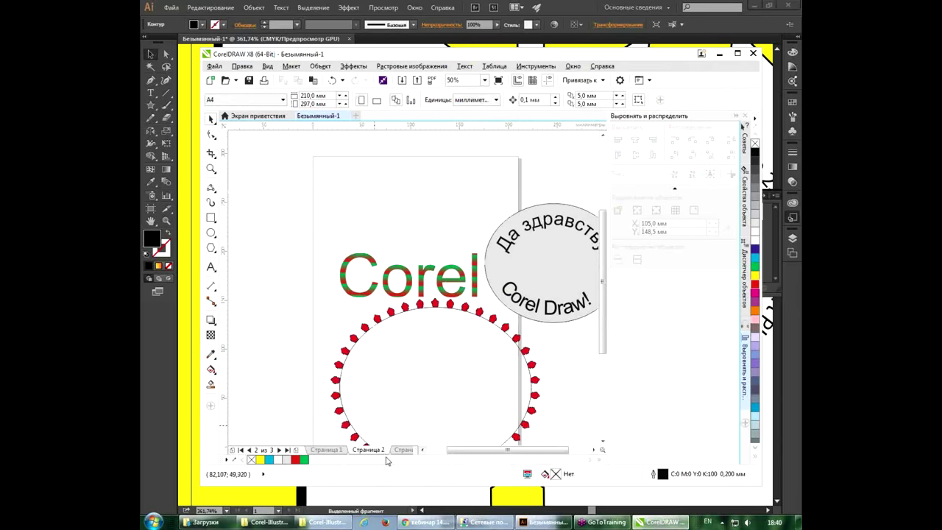
pyautogui.click(407, 450)
pyautogui.click(354, 274)
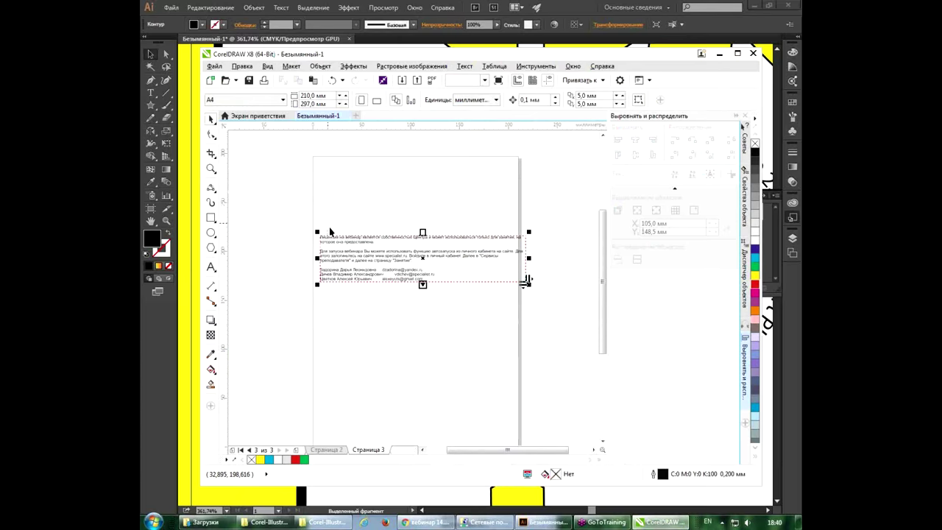
pyautogui.press('z')
pyautogui.moveTo(316, 227); pyautogui.dragTo(452, 368)
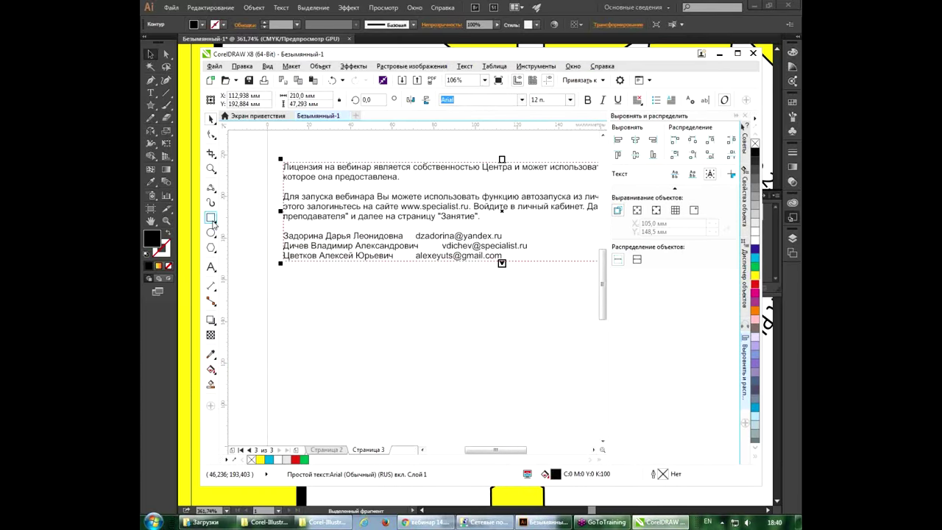
# Step: Draw a red five-pointed star below the text and place the caret at the paragraph start
pyautogui.click(211, 248)
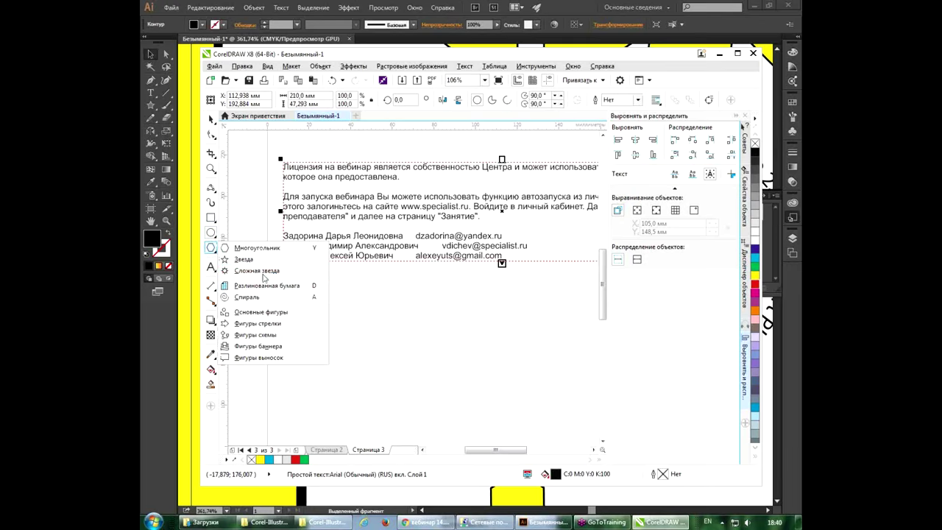
pyautogui.click(244, 259)
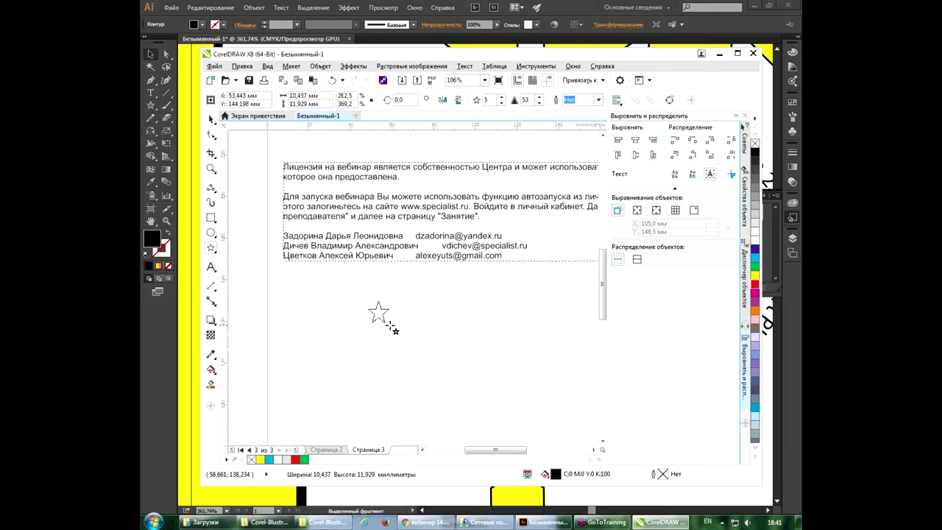
pyautogui.moveTo(389, 325); pyautogui.dragTo(395, 327)
pyautogui.click(755, 288)
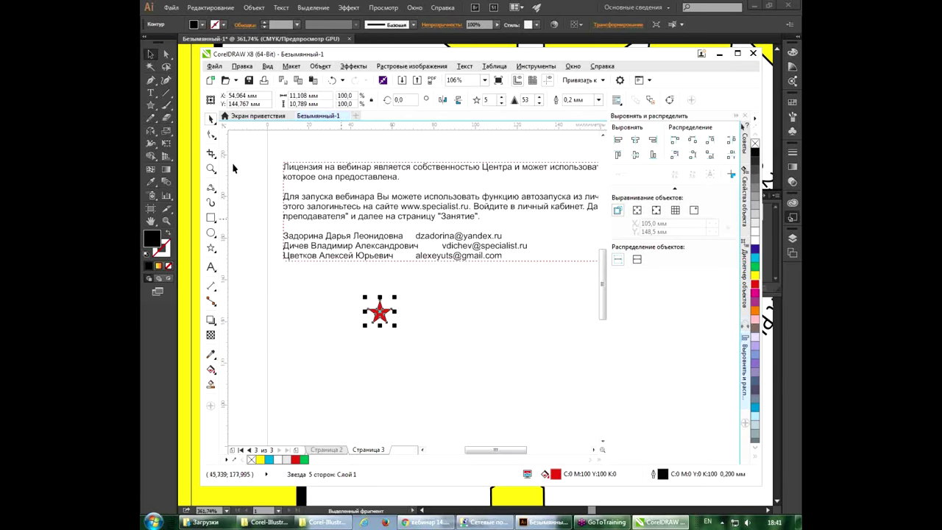
pyautogui.click(210, 267)
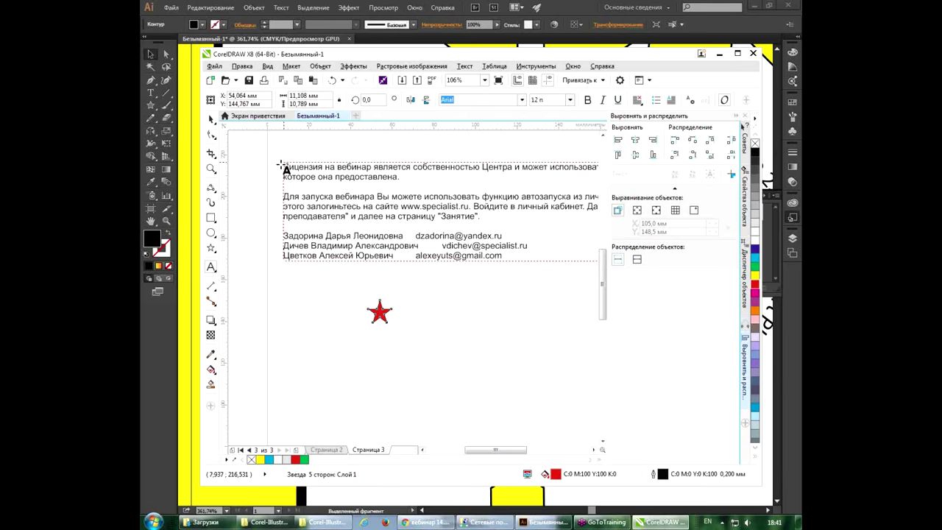
pyautogui.click(283, 167)
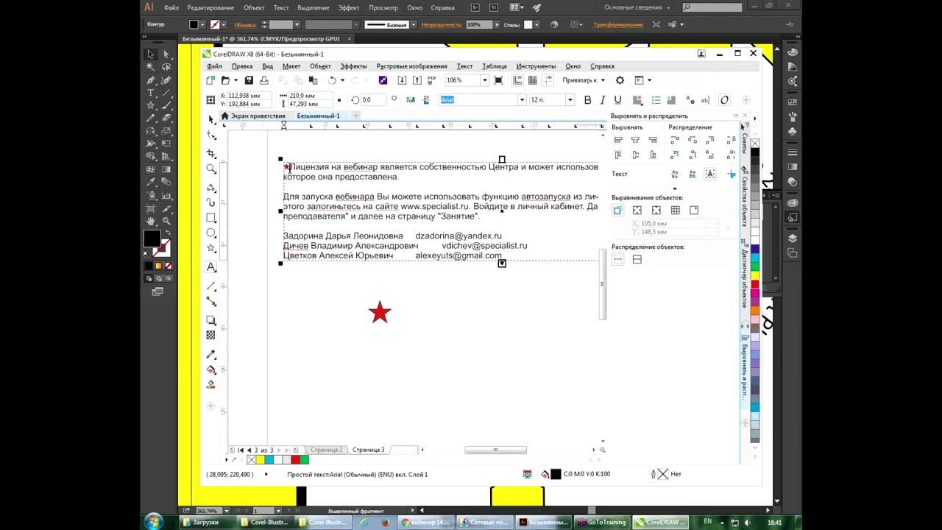
# Step: Set the paragraph's starting text to 18 pt from the font size dropdown
pyautogui.click(284, 168)
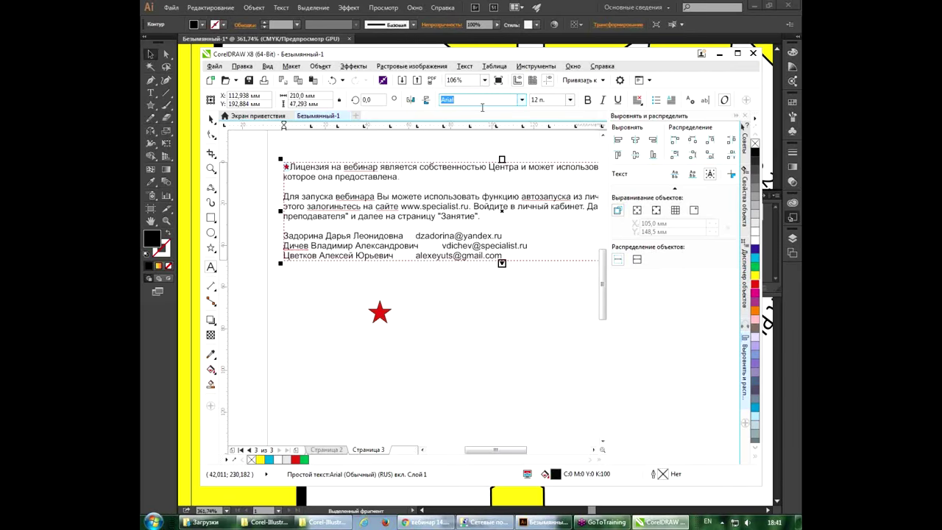
pyautogui.click(568, 100)
pyautogui.click(544, 190)
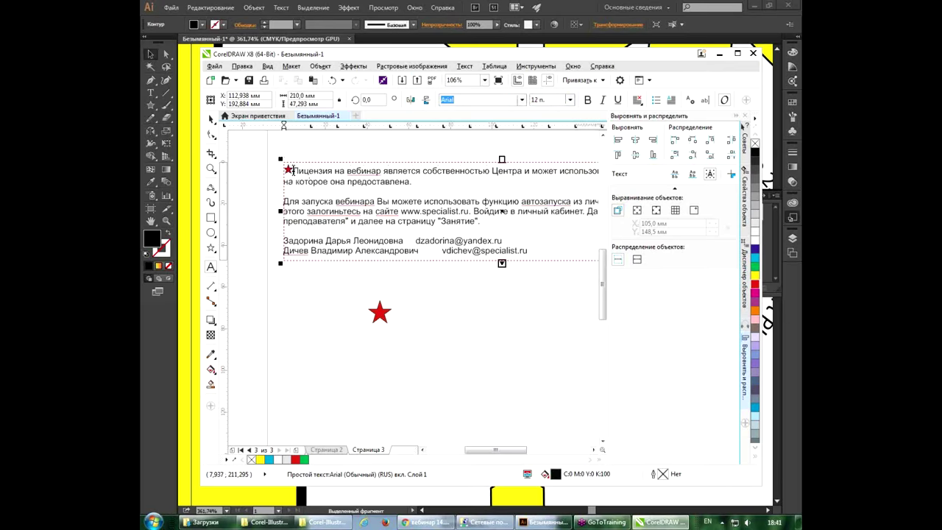
pyautogui.click(268, 168)
pyautogui.click(570, 100)
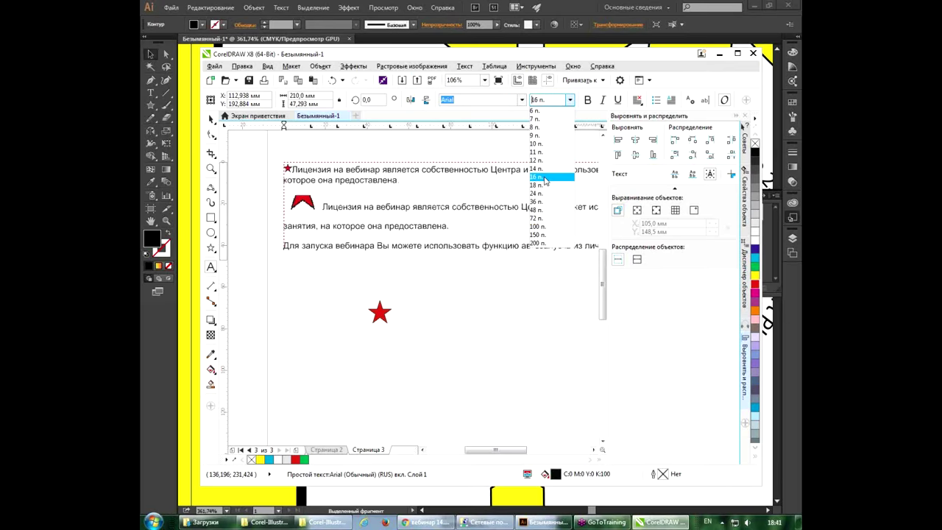
pyautogui.click(544, 183)
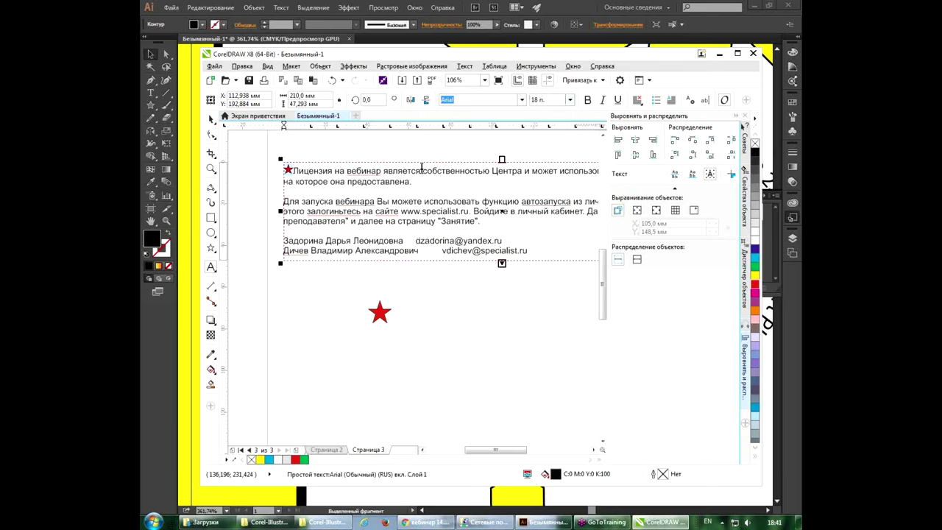
# Step: Undo the inline star at the paragraph start, deselect everything, and return to Illustrator
pyautogui.click(280, 169)
pyautogui.hotkey('ctrl', 'z')
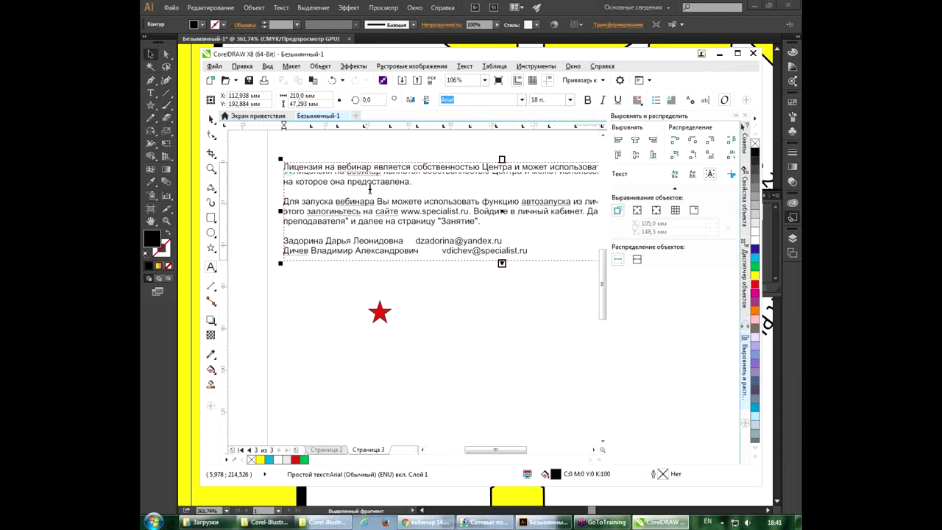
pyautogui.click(211, 122)
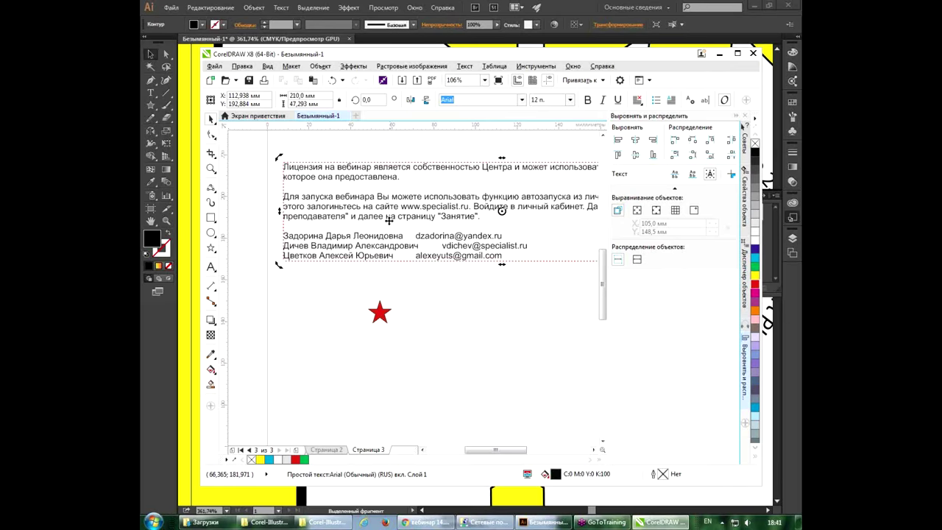
pyautogui.click(390, 225)
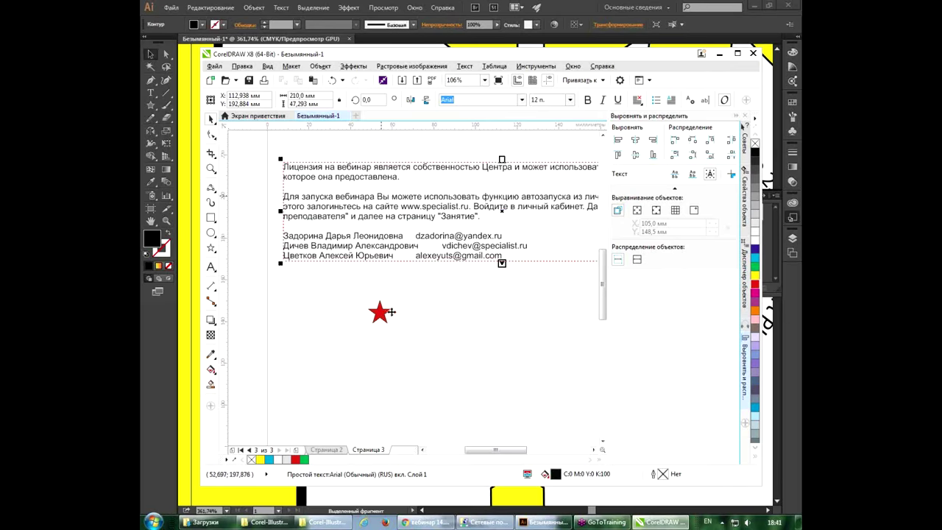
pyautogui.click(419, 368)
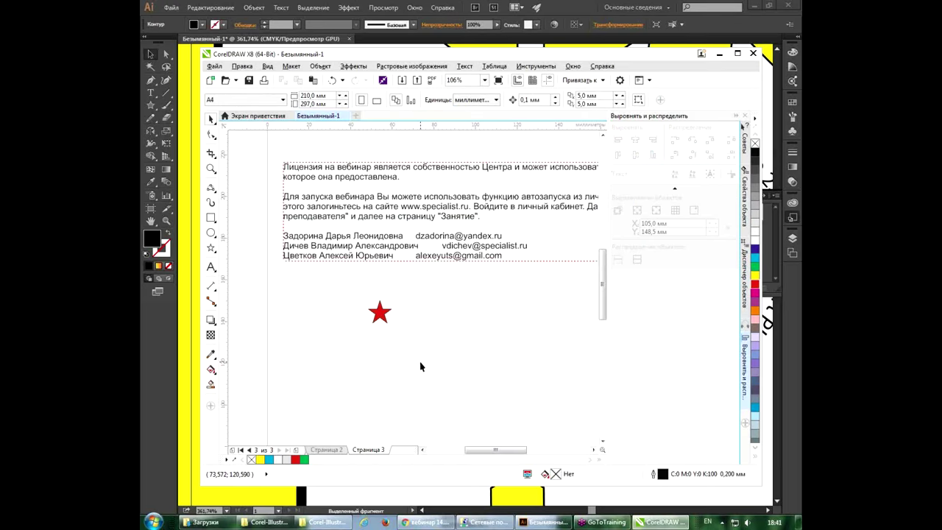
pyautogui.moveTo(544, 522)
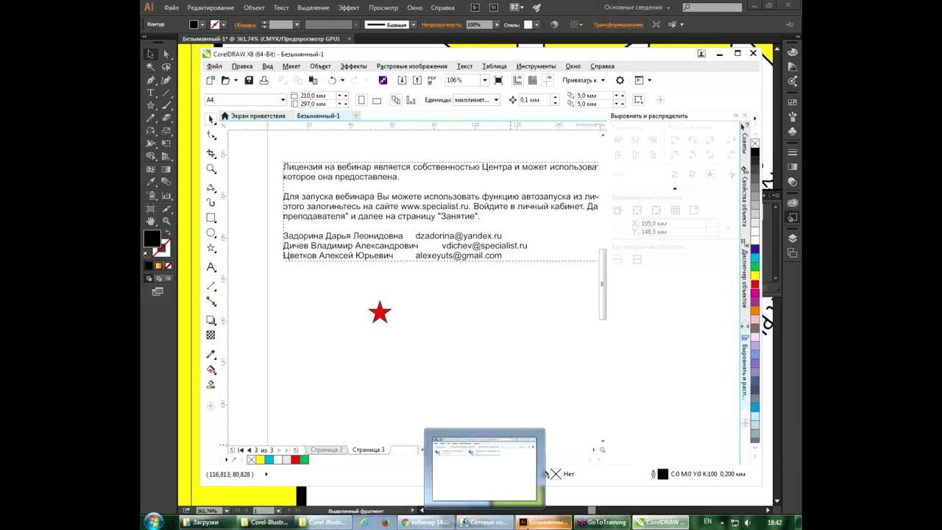
pyautogui.click(531, 522)
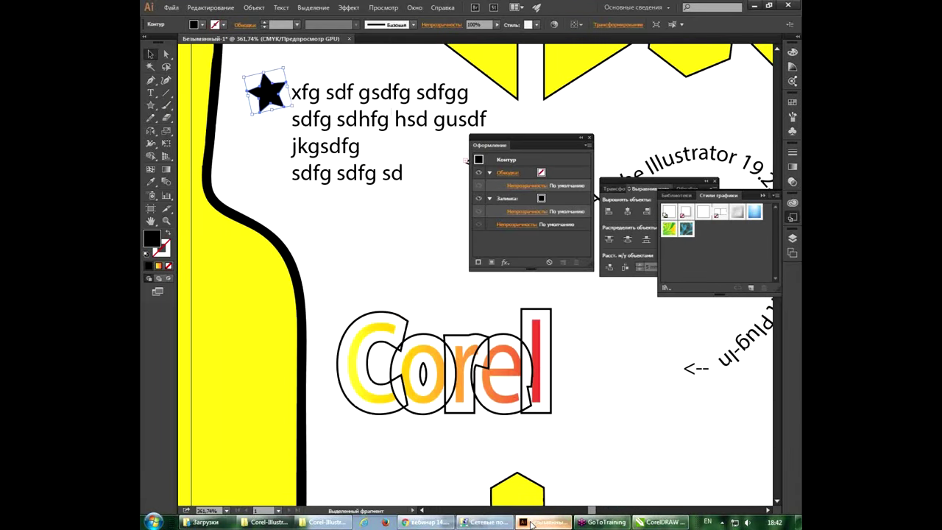
# Step: Bring the Align panel forward and open the Swatches panel, enlarged to show more colours
pyautogui.click(298, 250)
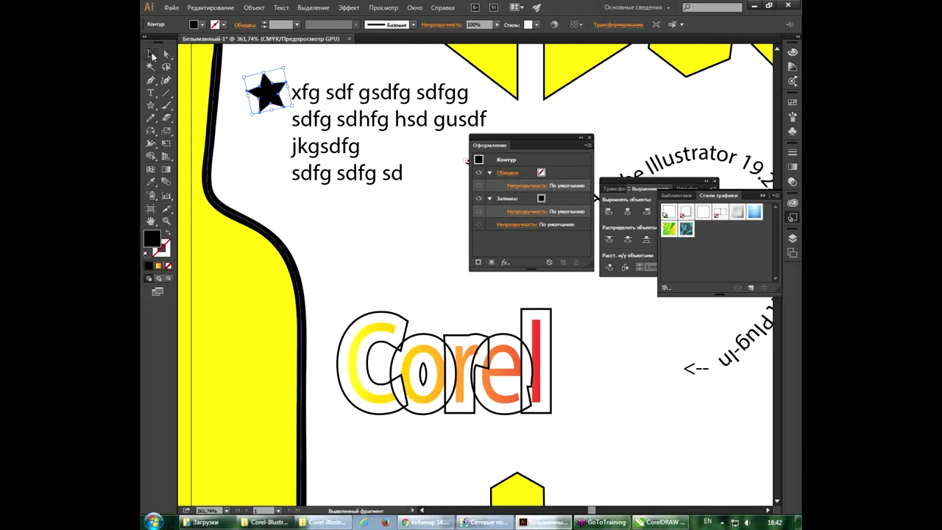
pyautogui.click(325, 217)
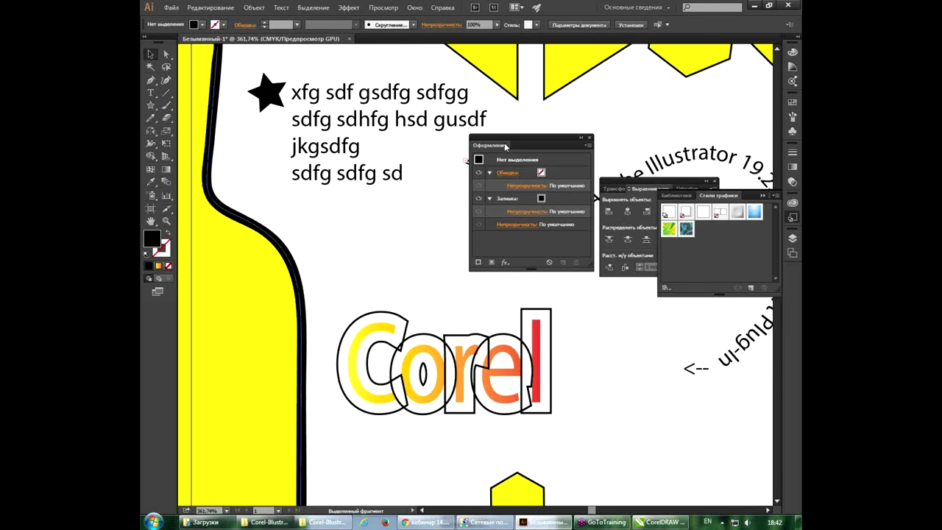
pyautogui.click(646, 191)
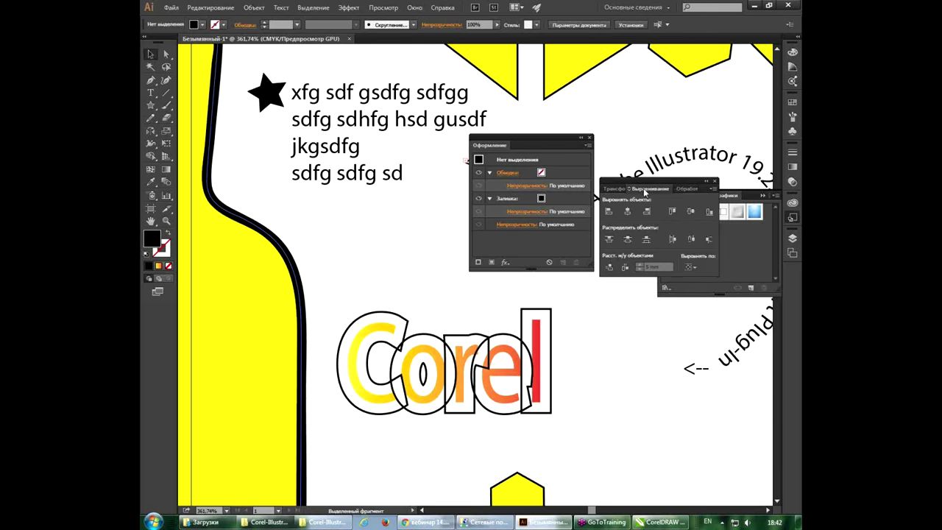
pyautogui.click(791, 104)
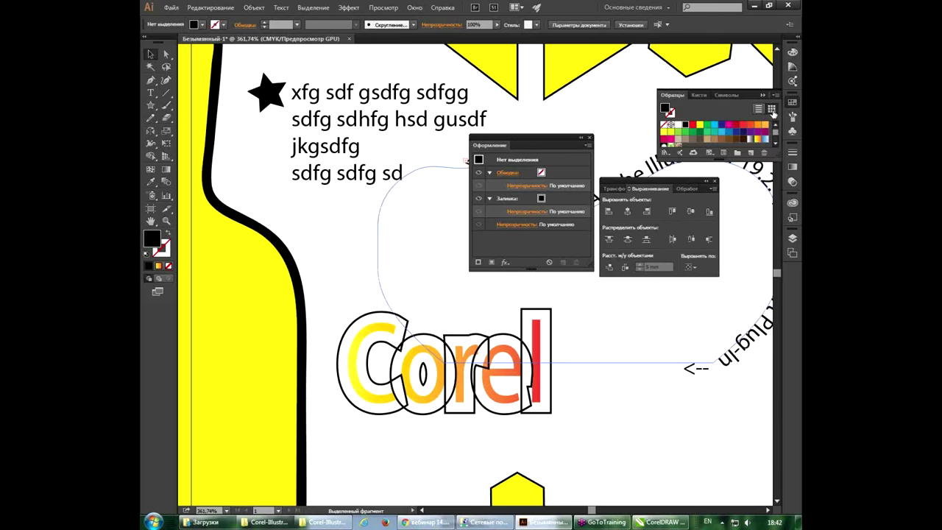
pyautogui.moveTo(721, 164); pyautogui.dragTo(724, 233)
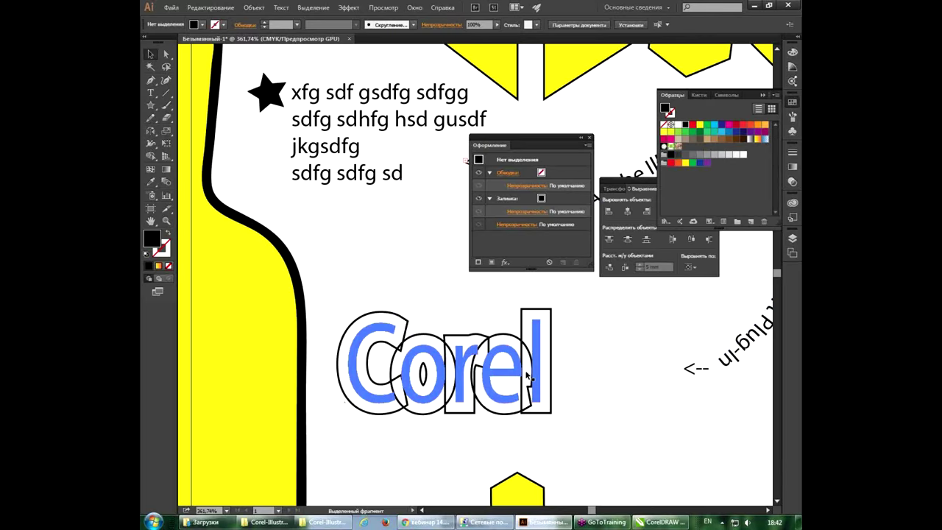
# Step: Move the yellow bottle to the lower middle of the page and apply the leaf pattern swatch
pyautogui.hotkey('ctrl', '0')
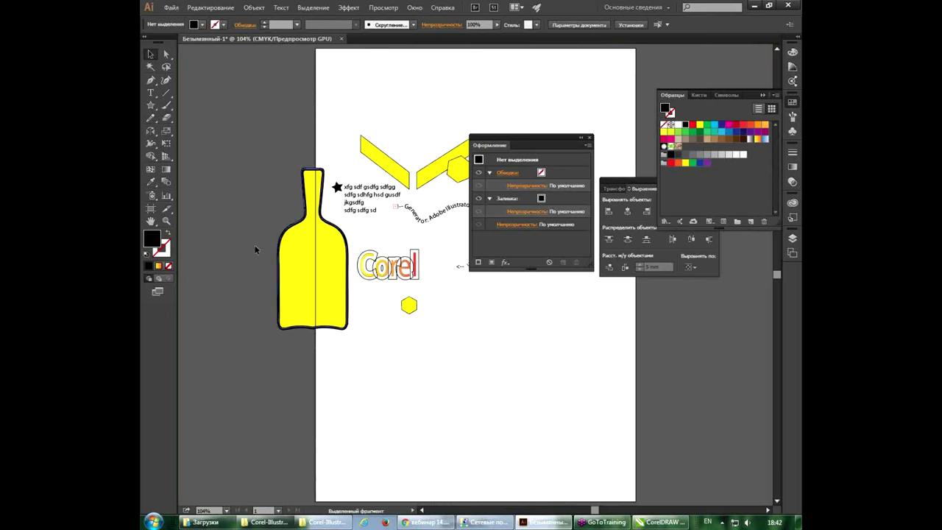
pyautogui.moveTo(333, 252); pyautogui.dragTo(505, 372)
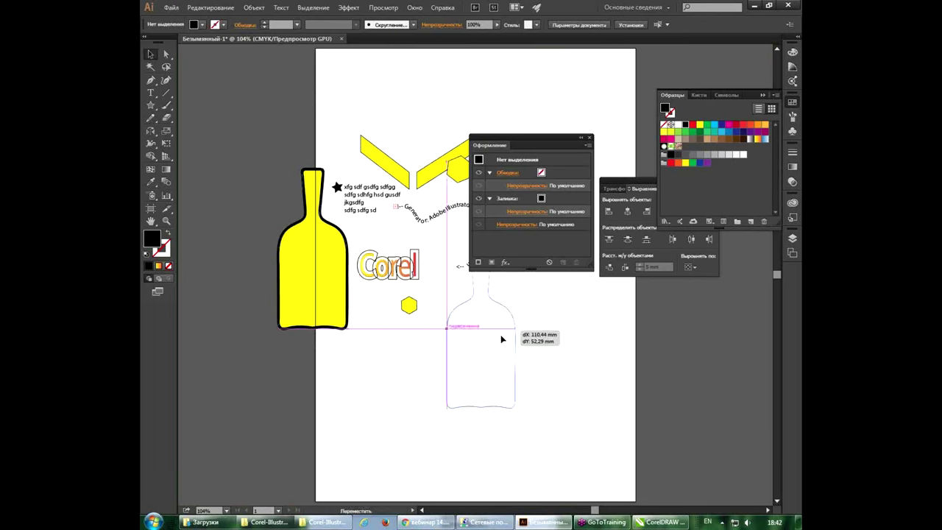
pyautogui.click(670, 147)
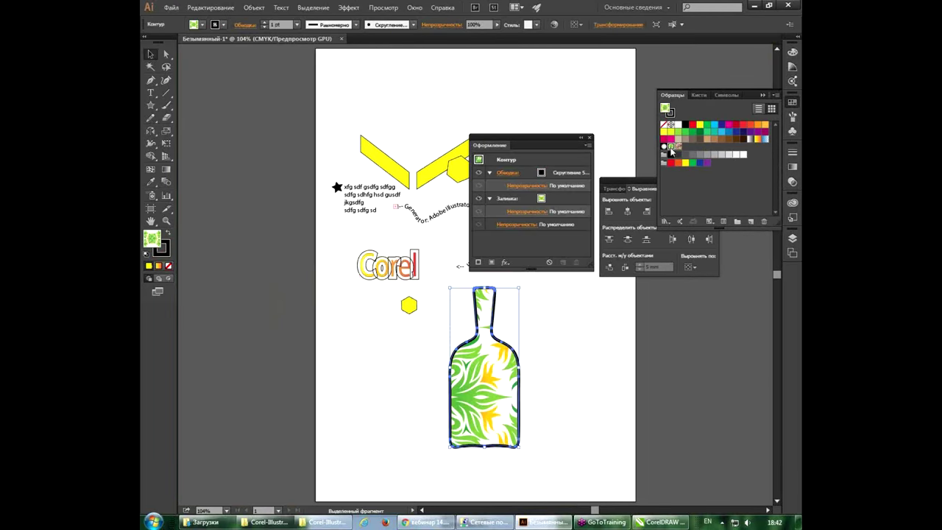
# Step: Delete the stray ellipse beside the bottle and reselect the patterned bottle
pyautogui.moveTo(480, 389)
pyautogui.mouseDown()
pyautogui.moveTo(551, 327)
pyautogui.moveTo(615, 328)
pyautogui.mouseUp()
pyautogui.click(551, 343)
pyautogui.press('Delete')
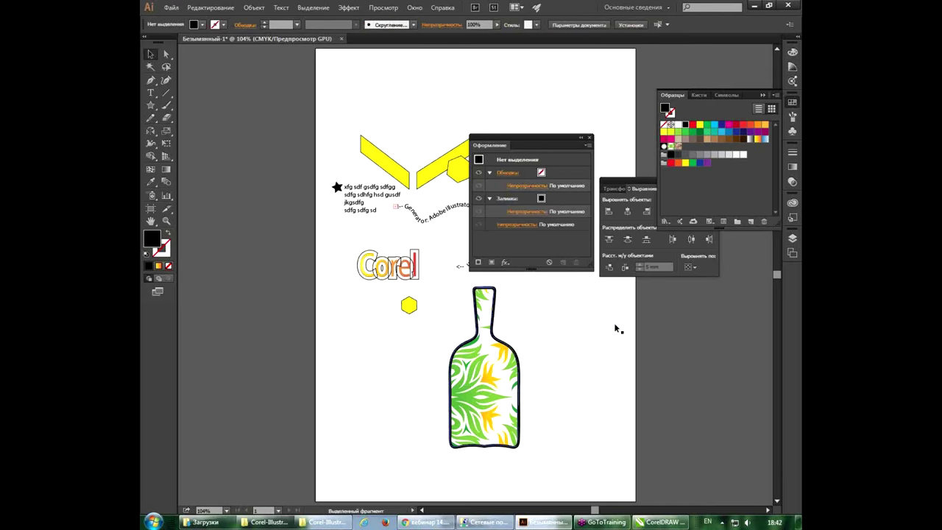
pyautogui.click(487, 398)
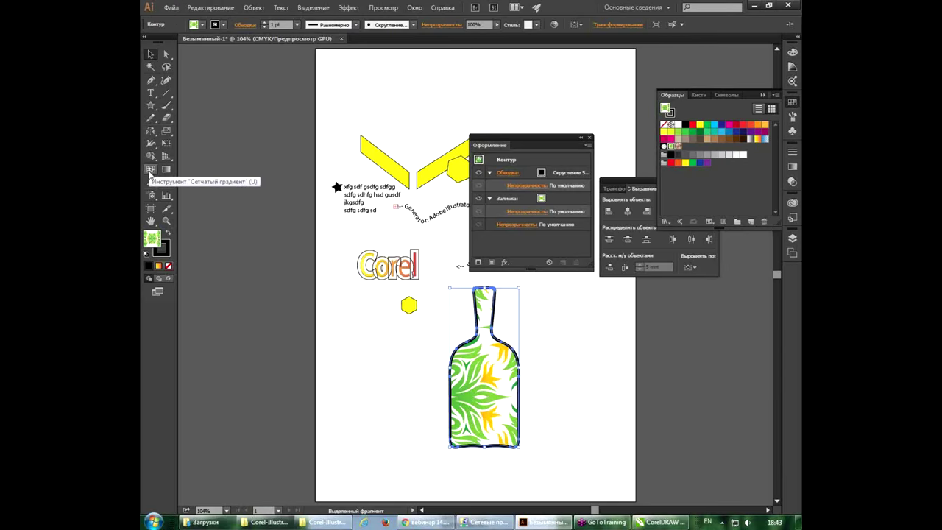
# Step: Switch to the Scale tool and bring up its scale options dialog
pyautogui.click(151, 132)
pyautogui.moveTo(151, 132); pyautogui.dragTo(195, 134)
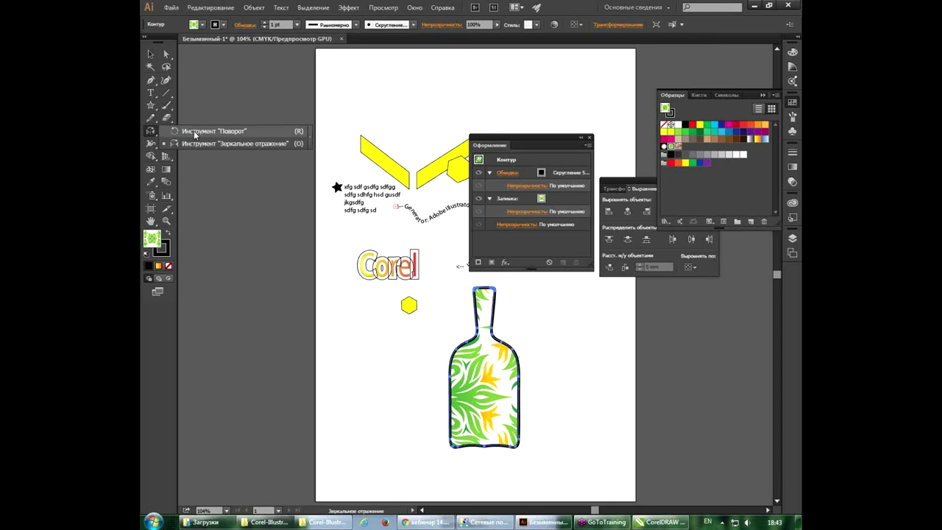
pyautogui.click(164, 132)
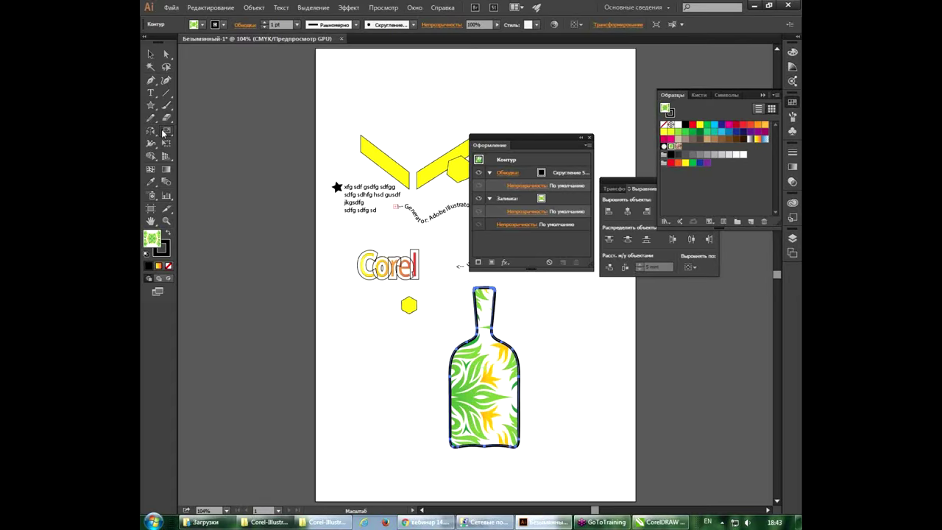
pyautogui.doubleClick(163, 132)
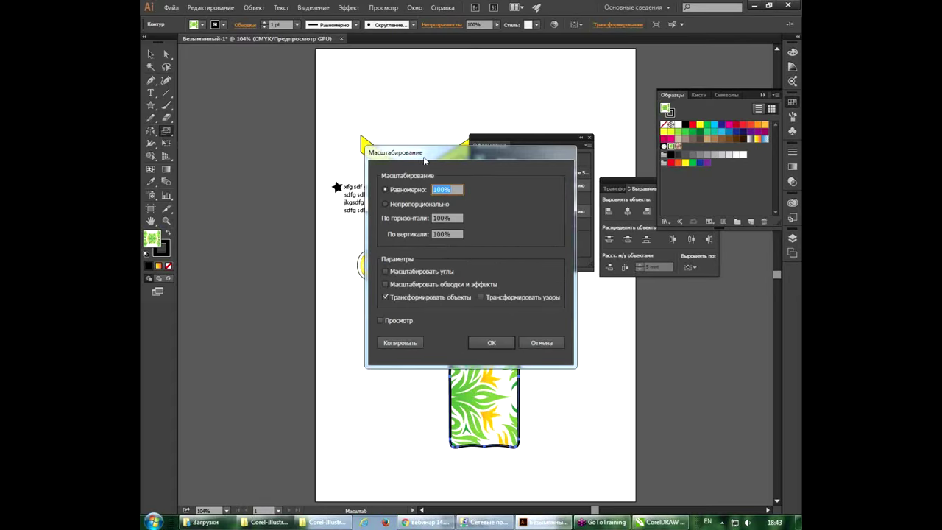
pyautogui.moveTo(423, 157); pyautogui.dragTo(570, 105)
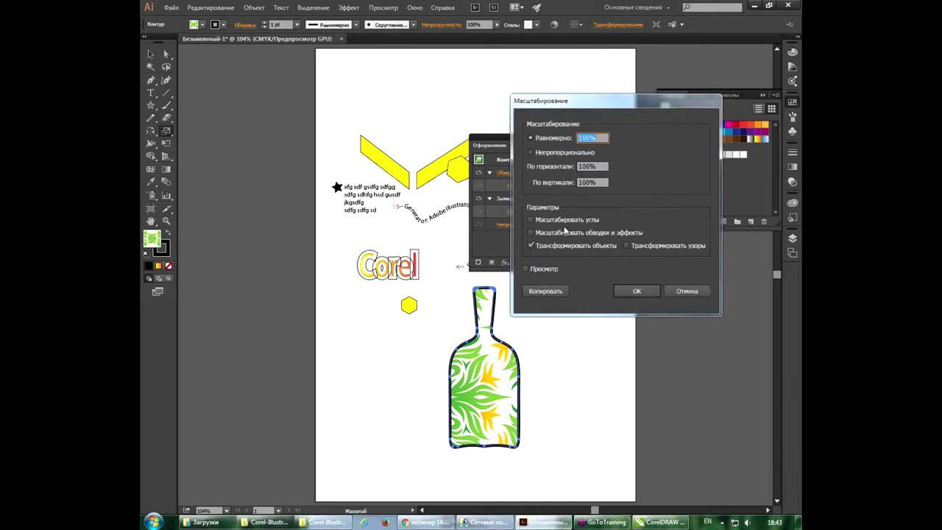
# Step: Scale only the pattern to 20% uniform, with Transform Patterns on and Transform Objects off
pyautogui.click(637, 245)
pyautogui.click(567, 246)
pyautogui.click(553, 140)
pyautogui.write('20')
pyautogui.click(542, 270)
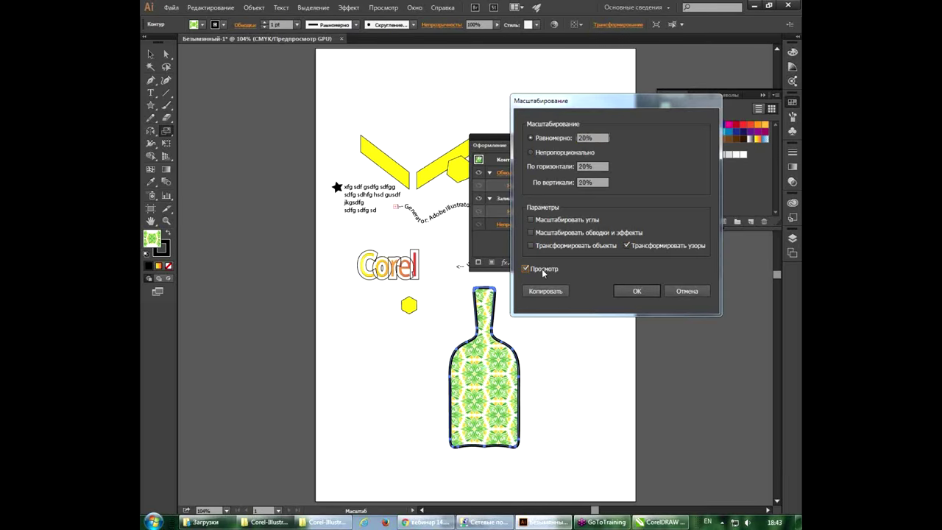
pyautogui.click(634, 292)
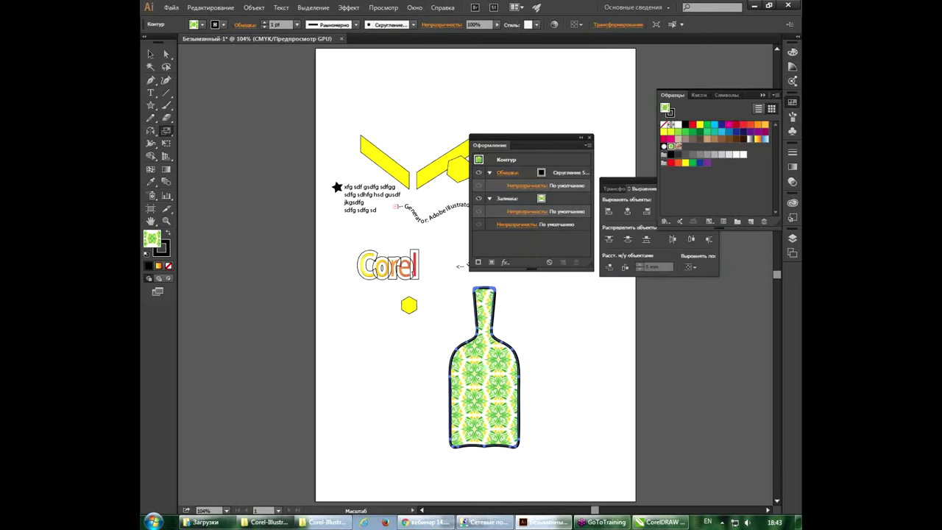
pyautogui.press('v')
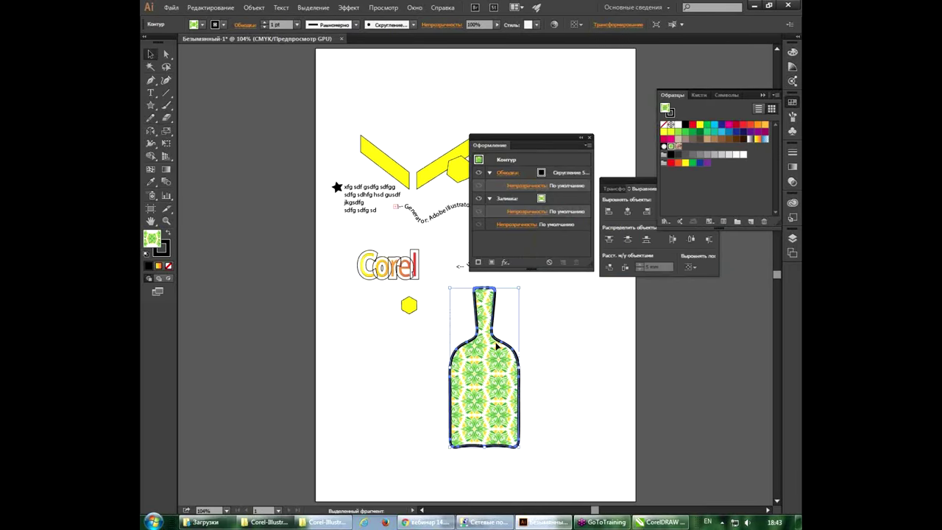
# Step: Expand the bottle's appearance, then expand its fill
pyautogui.click(254, 7)
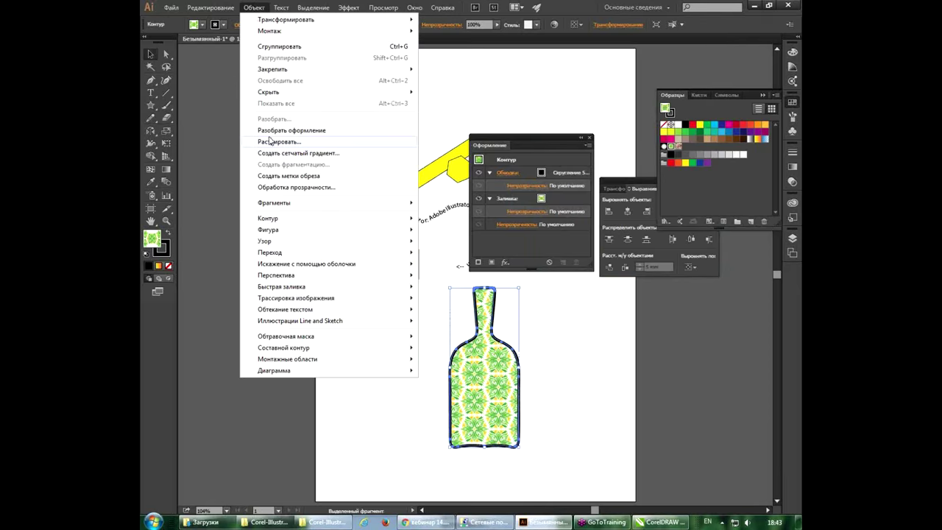
pyautogui.click(270, 129)
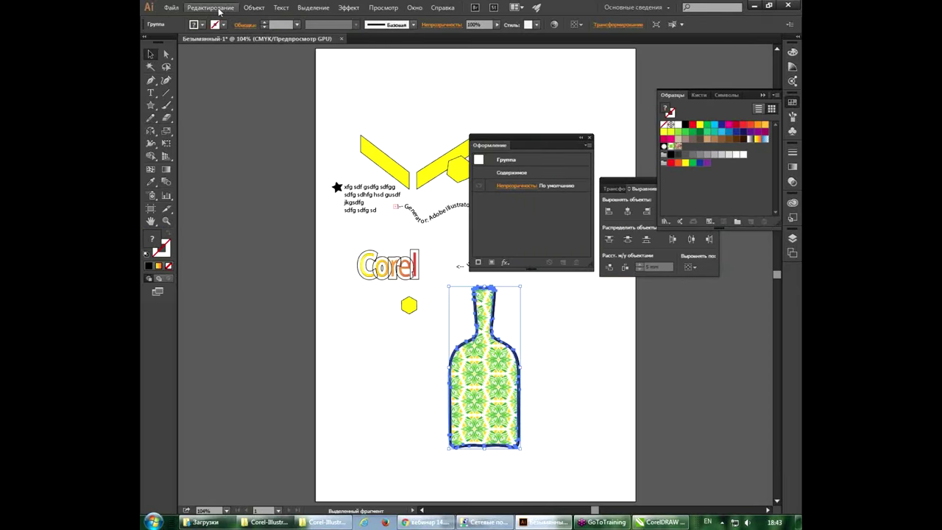
pyautogui.click(219, 10)
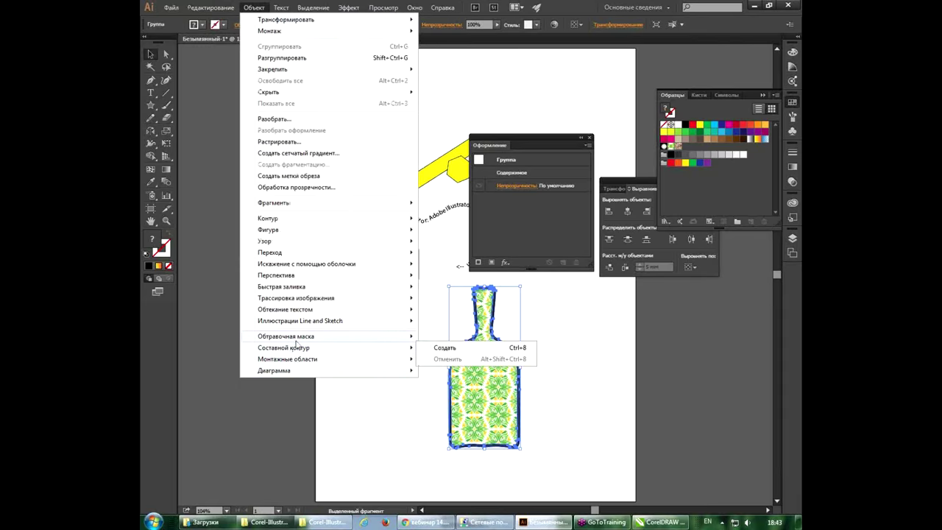
pyautogui.click(302, 119)
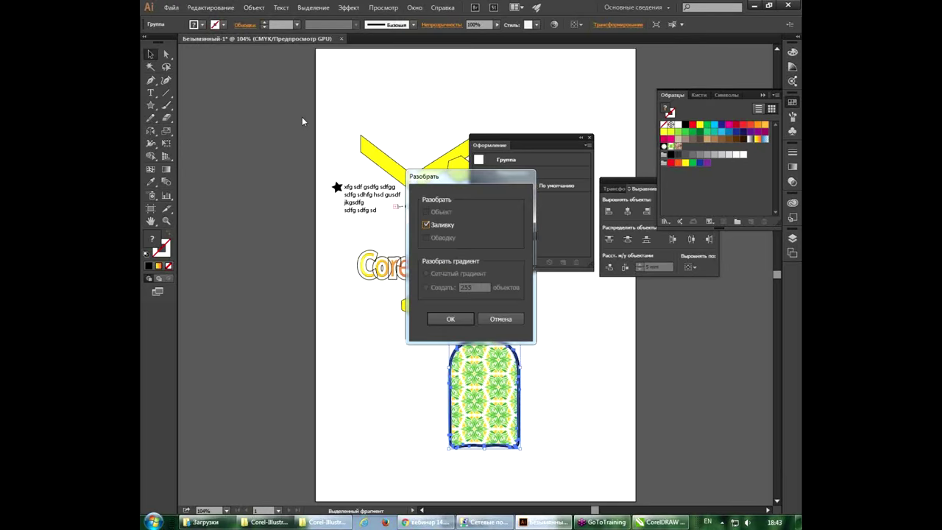
pyautogui.click(452, 317)
# Step: Ungroup the expanded bottle, move the pattern fill right of the outline, and copy it
pyautogui.click(246, 8)
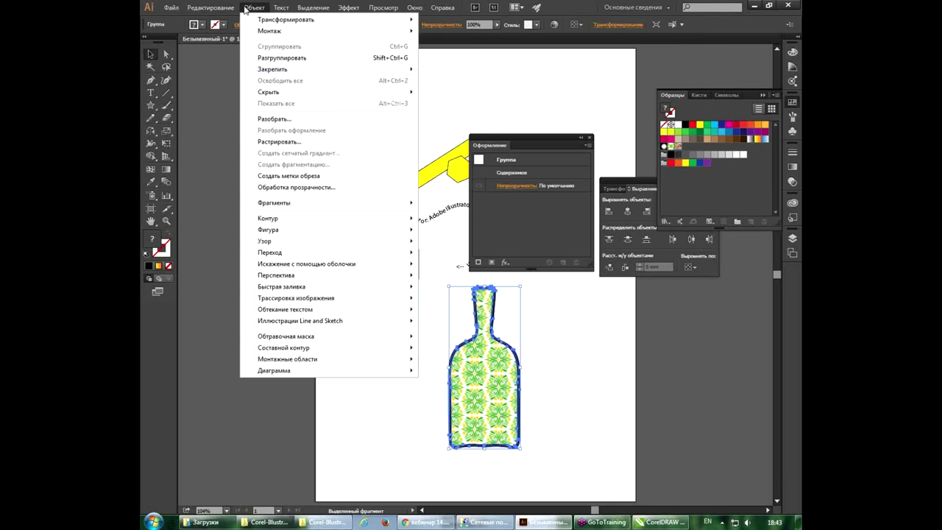
pyautogui.click(279, 57)
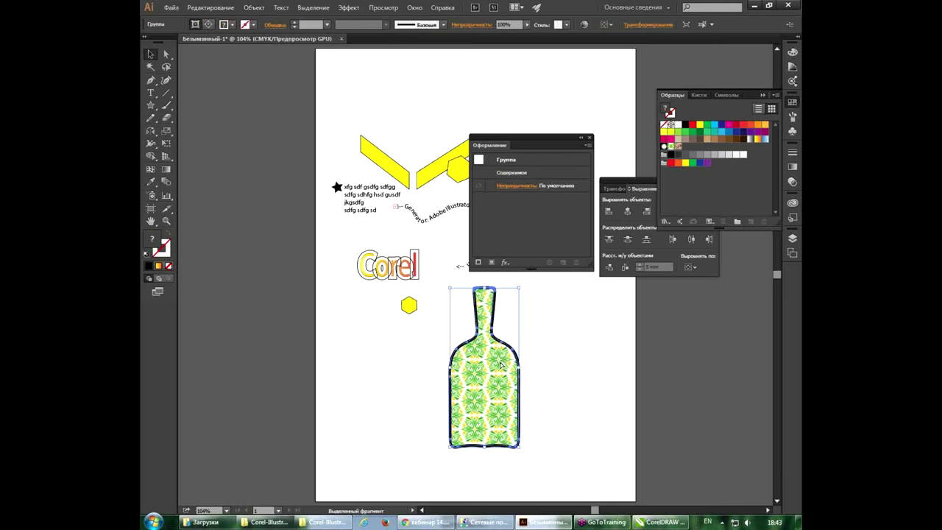
pyautogui.moveTo(502, 366); pyautogui.dragTo(585, 376)
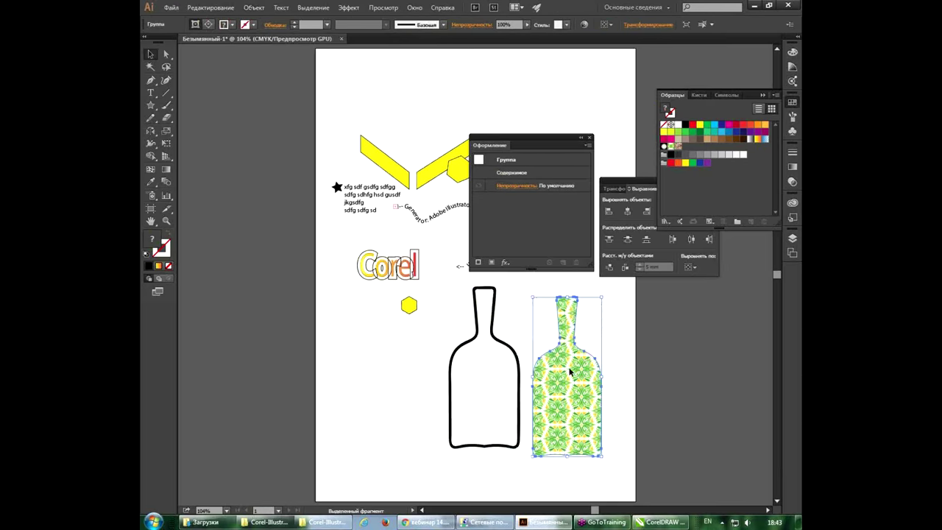
pyautogui.hotkey('ctrl', 'c')
# Step: Ungroup the pattern fill and release its clipping mask to reveal the full tile rectangle
pyautogui.click(254, 8)
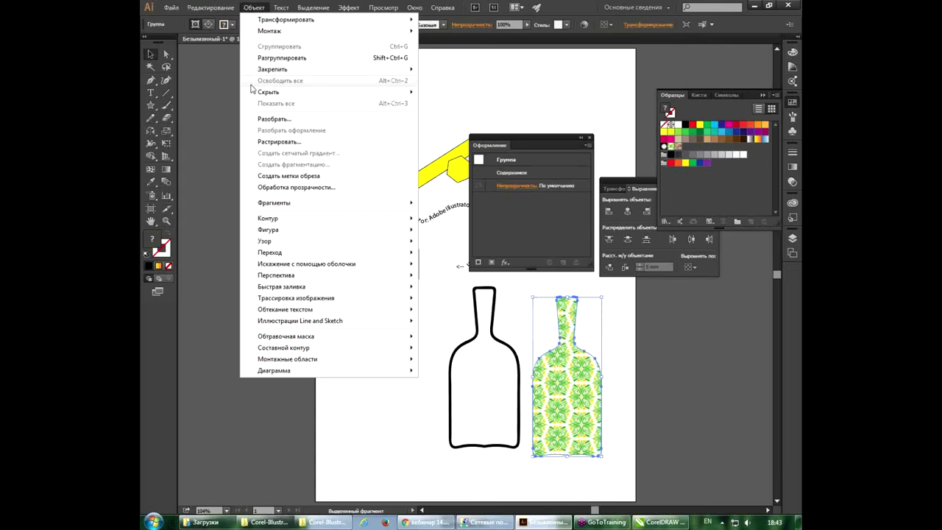
pyautogui.click(272, 58)
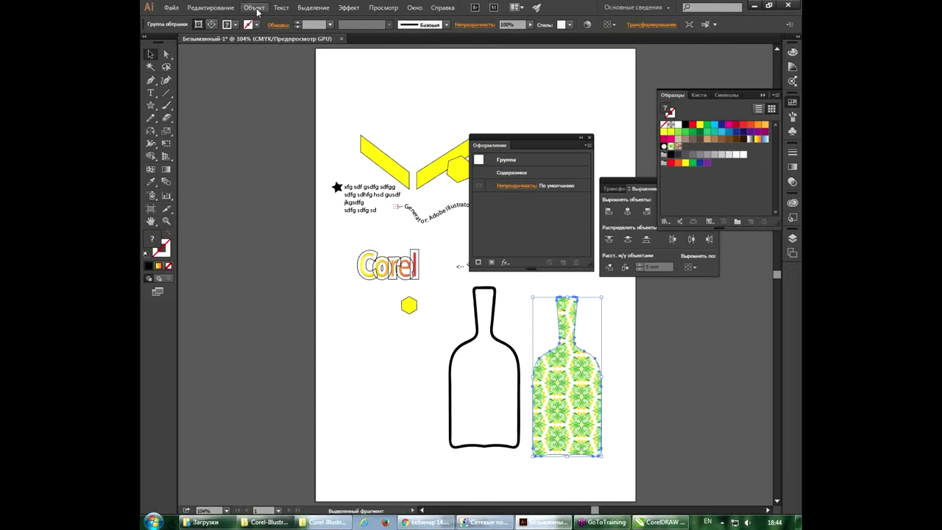
pyautogui.click(254, 7)
pyautogui.click(271, 58)
pyautogui.click(259, 8)
pyautogui.click(272, 58)
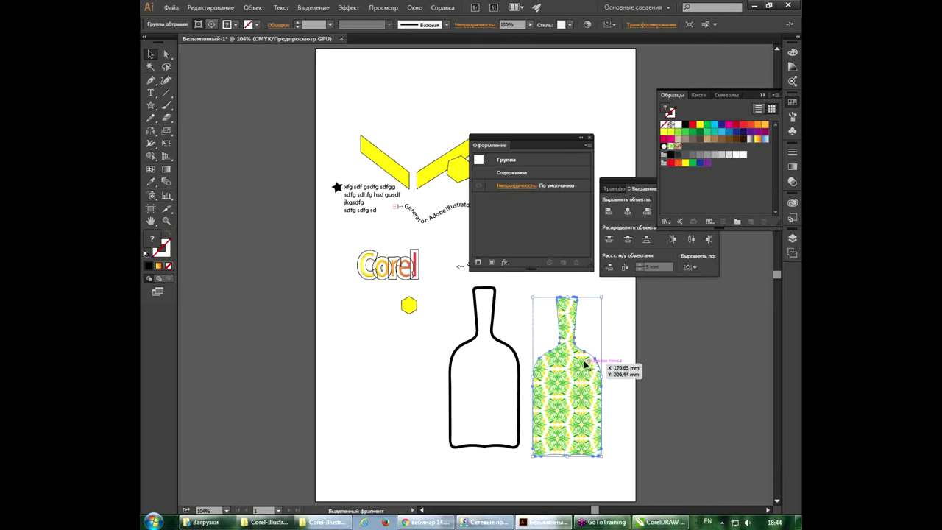
pyautogui.click(254, 8)
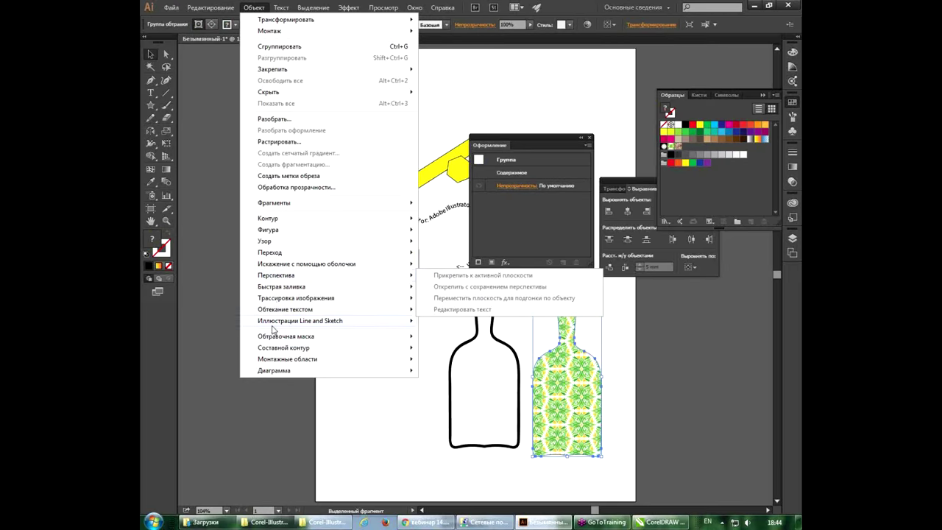
pyautogui.moveTo(286, 336)
pyautogui.click(442, 351)
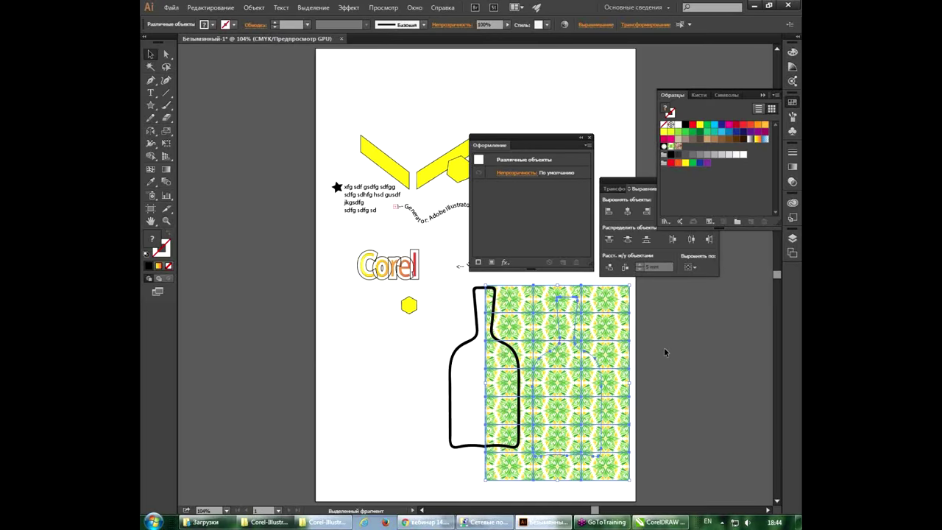
# Step: Enter the bottle outline's group in isolation, deselect the outline, and exit isolation
pyautogui.doubleClick(468, 343)
pyautogui.click(397, 359)
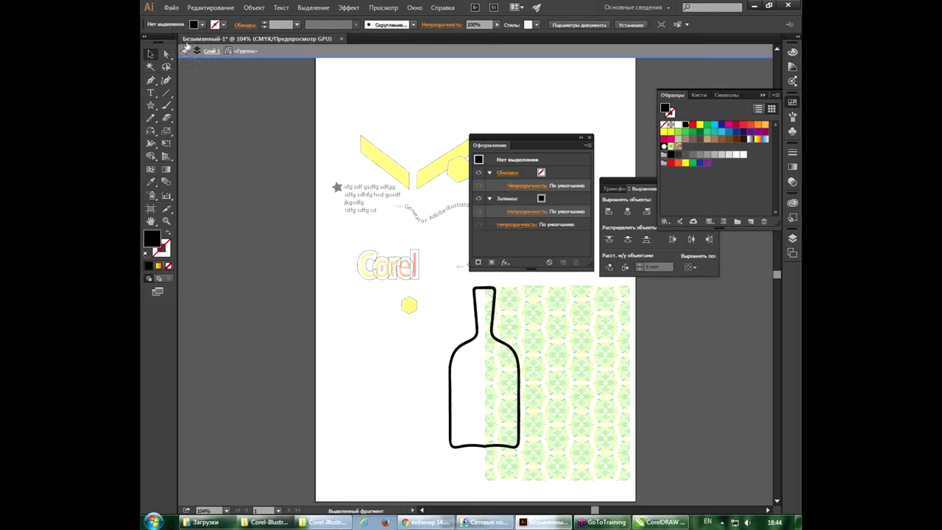
pyautogui.click(186, 48)
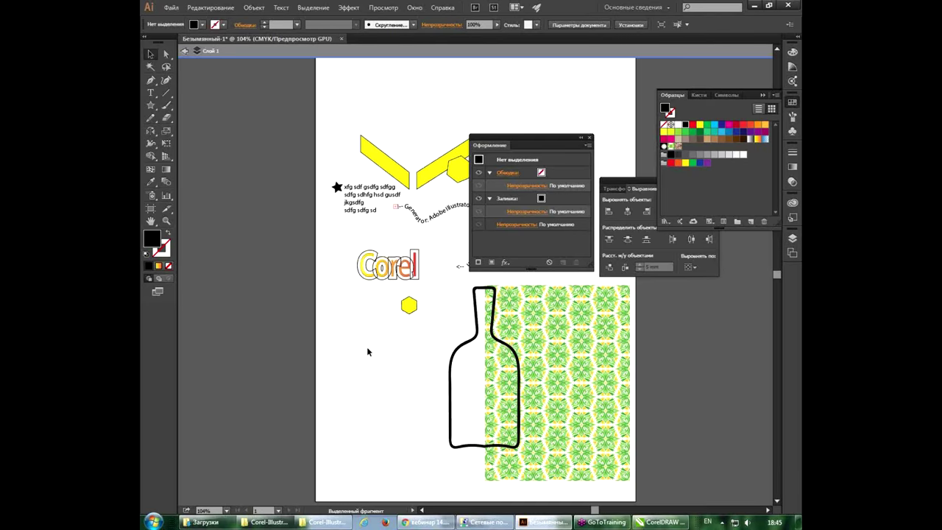
# Step: Exit the Illustrator pattern group, then switch to CorelDRAW and select the license text block
pyautogui.moveTo(505, 442); pyautogui.dragTo(556, 327)
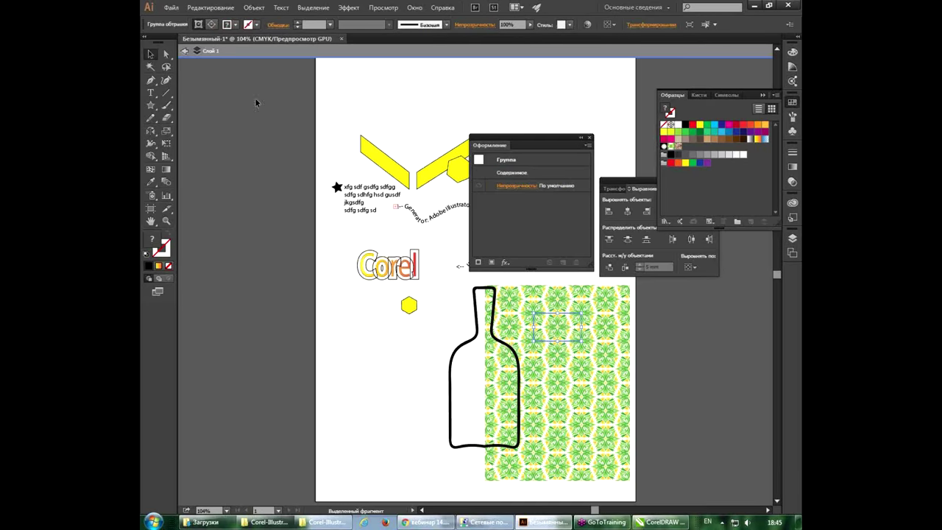
pyautogui.click(182, 53)
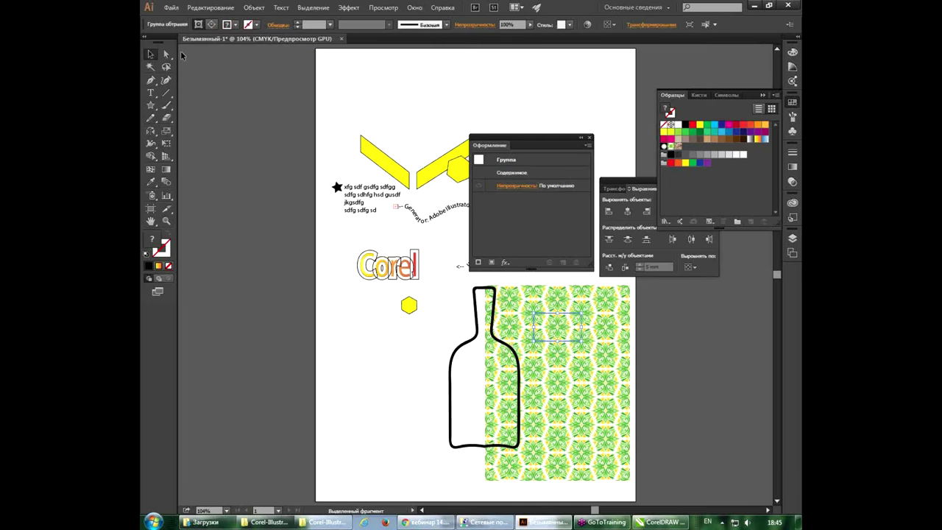
pyautogui.click(662, 522)
pyautogui.click(354, 208)
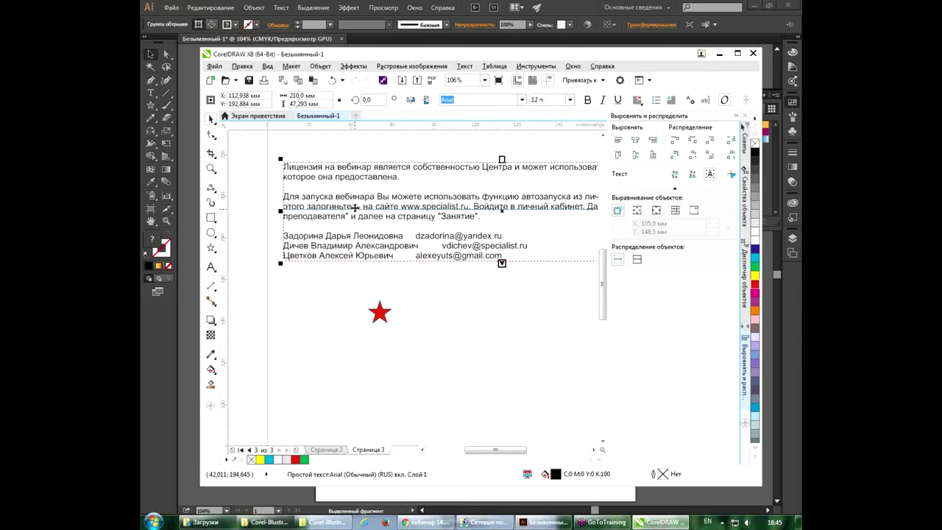
# Step: Delete the license text block and the red star from page 3
pyautogui.press('Delete')
pyautogui.click(380, 313)
pyautogui.press('Delete')
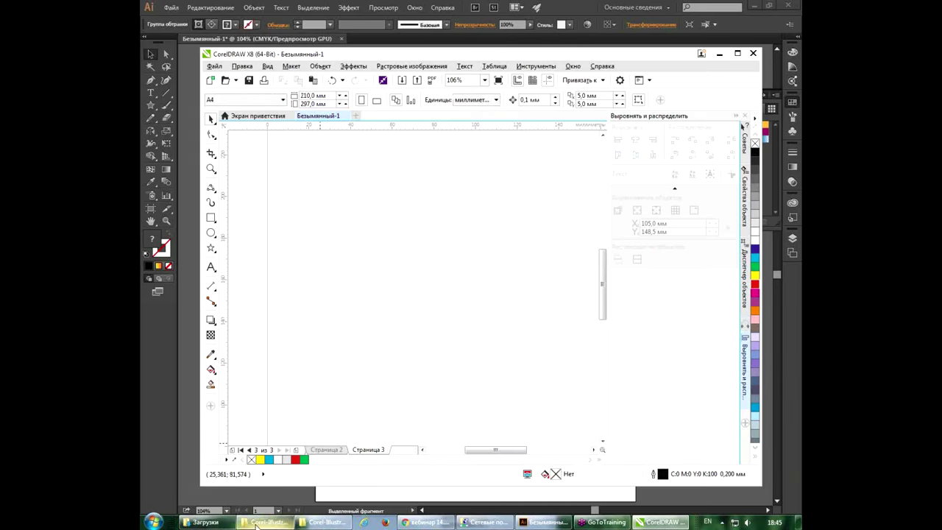
# Step: Look through Chrome's short-link, Корел или Иллюстратор document and ai-cdr Drive folder tabs
pyautogui.click(424, 522)
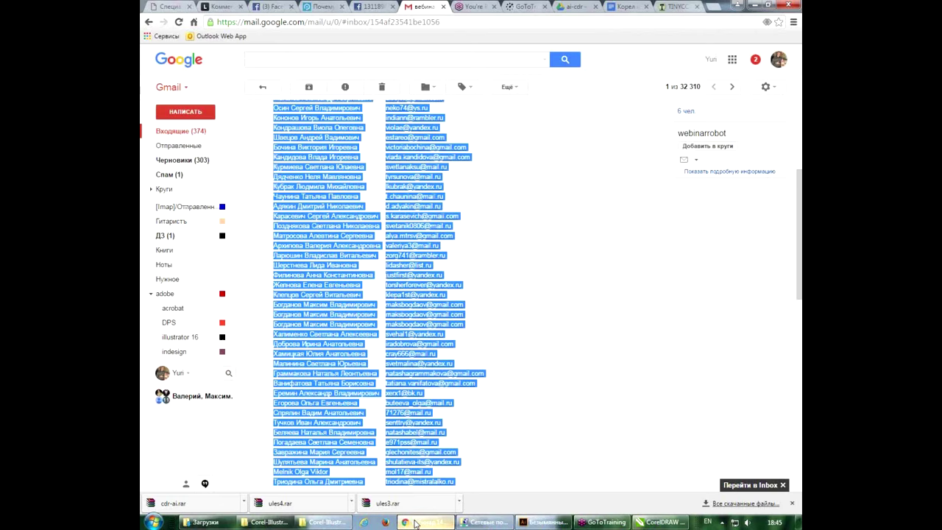
pyautogui.click(671, 8)
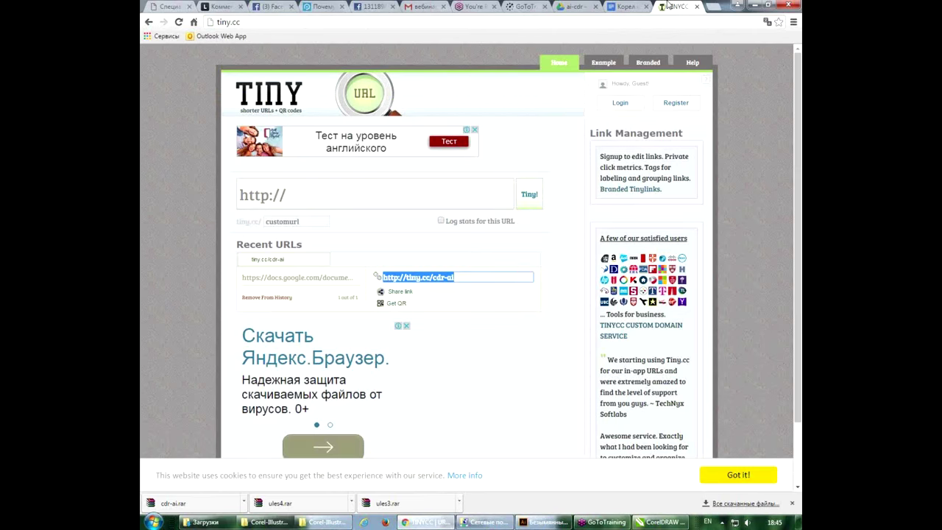
pyautogui.click(617, 7)
pyautogui.click(577, 6)
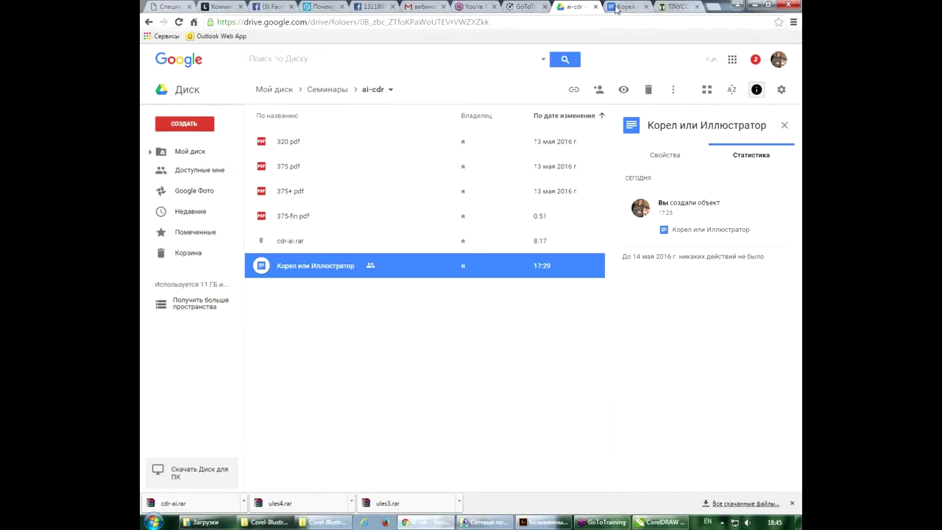
# Step: Load tiny.cc/cdr-ai in a new browser tab
pyautogui.click(713, 7)
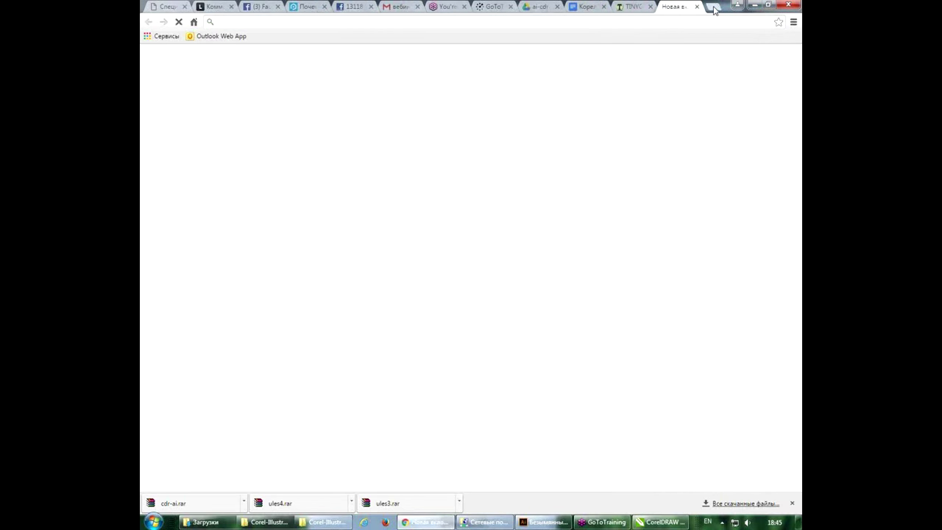
pyautogui.write('tiny')
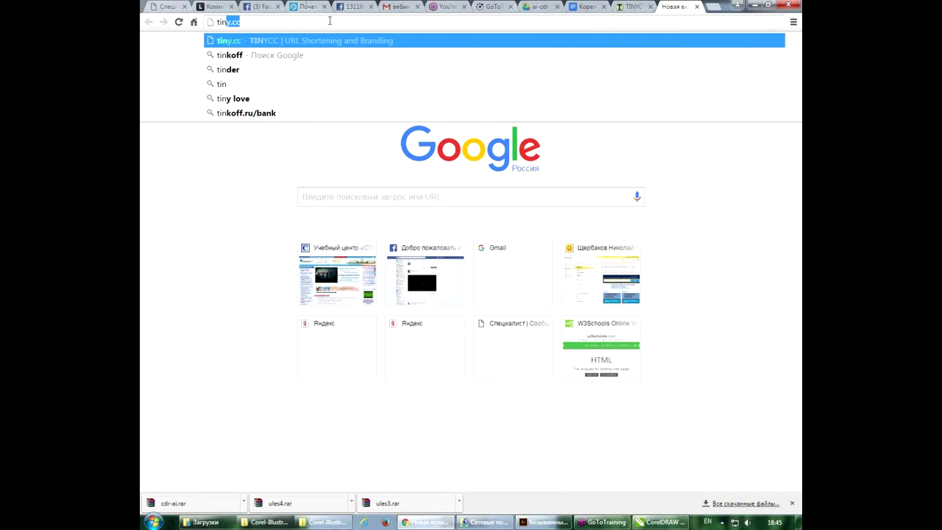
pyautogui.write('.cc/c')
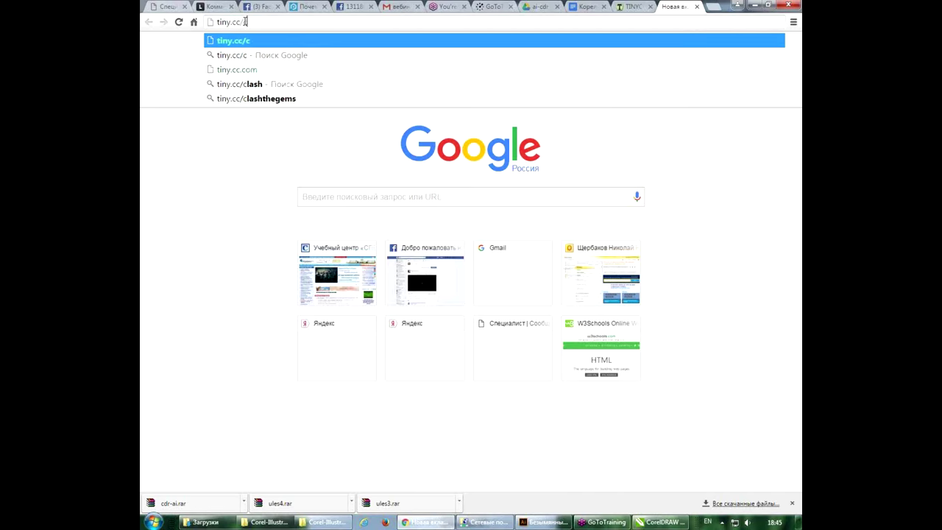
pyautogui.write('rd')
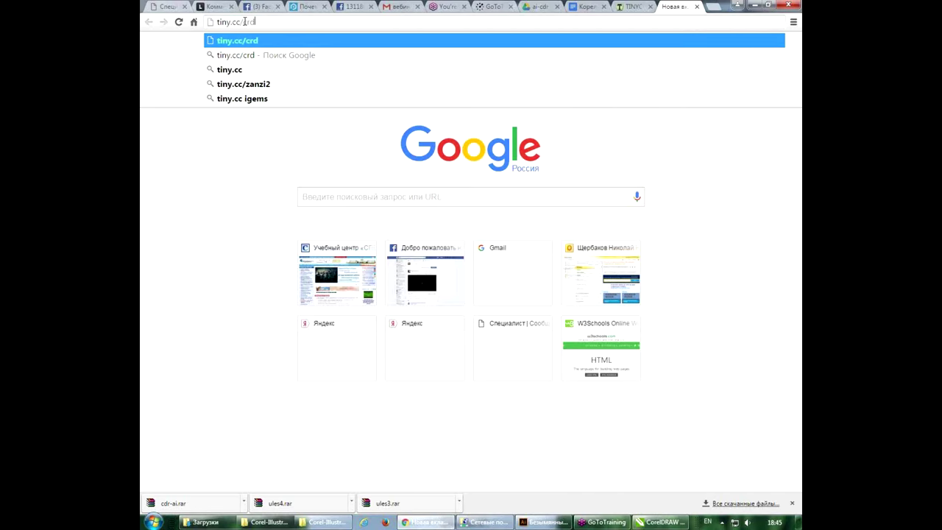
pyautogui.press('BackSpace')
pyautogui.press('BackSpace')
pyautogui.press('BackSpace')
pyautogui.write('cdr-ai')
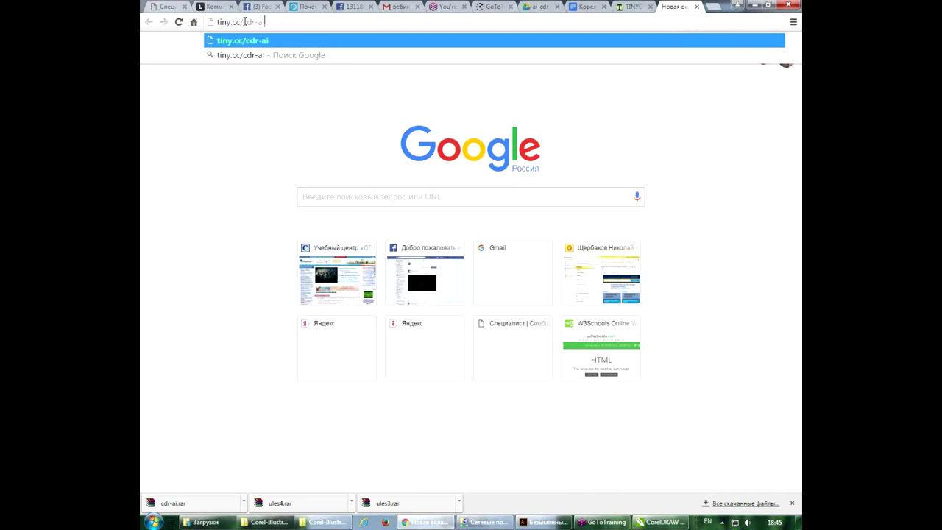
pyautogui.moveTo(264, 22); pyautogui.dragTo(213, 24)
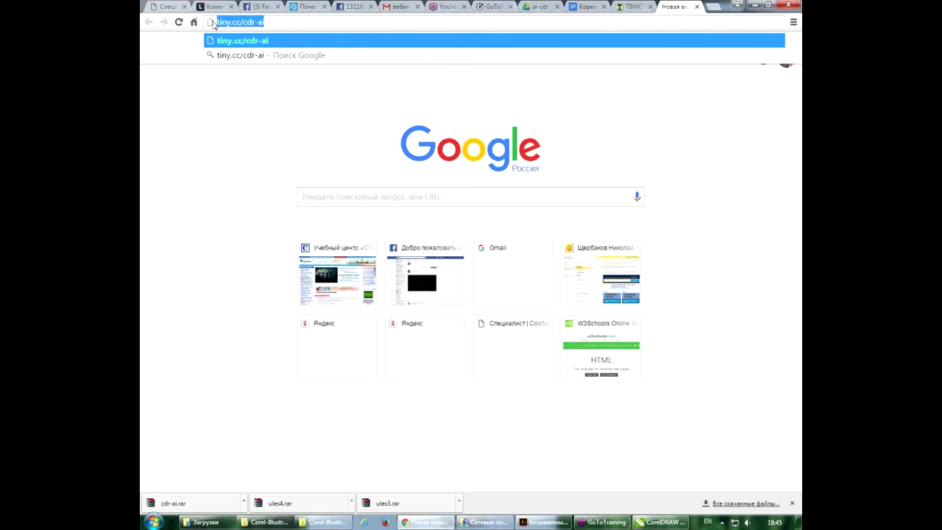
pyautogui.press('Return')
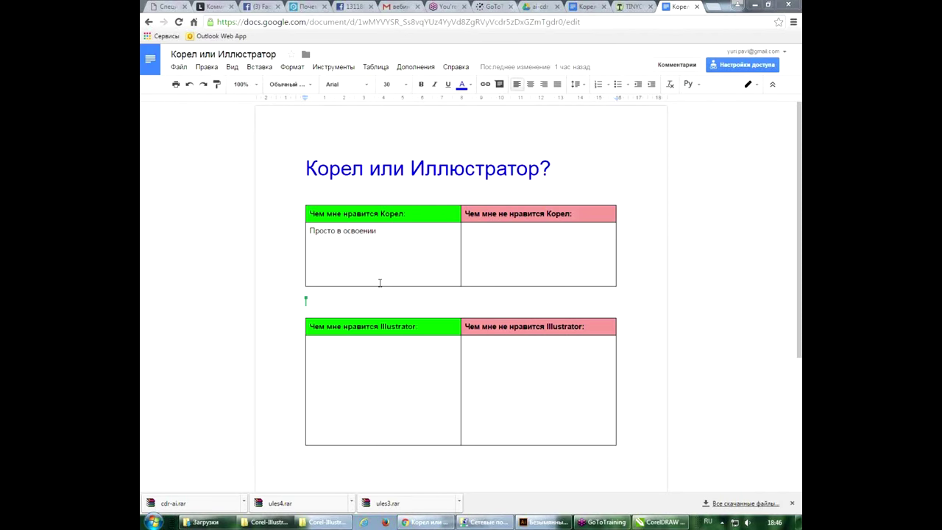
# Step: Check the Просто в освоении cell and the lower comparison-table cells
pyautogui.click(347, 233)
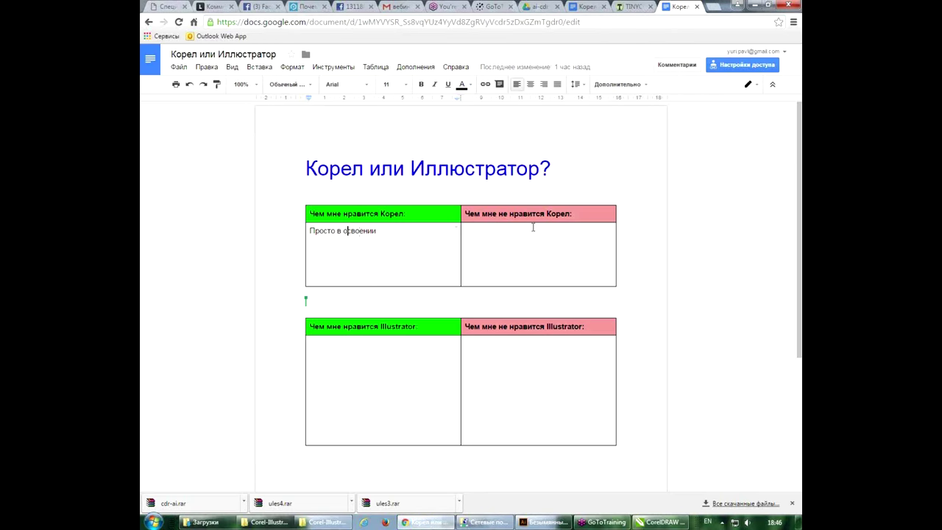
pyautogui.doubleClick(363, 368)
pyautogui.click(539, 362)
# Step: Add tiny.cc/cdr-ai on a new line under the title, followed by an empty line
pyautogui.click(599, 179)
pyautogui.press('Return')
pyautogui.write('tiny.cc/cdr-ai')
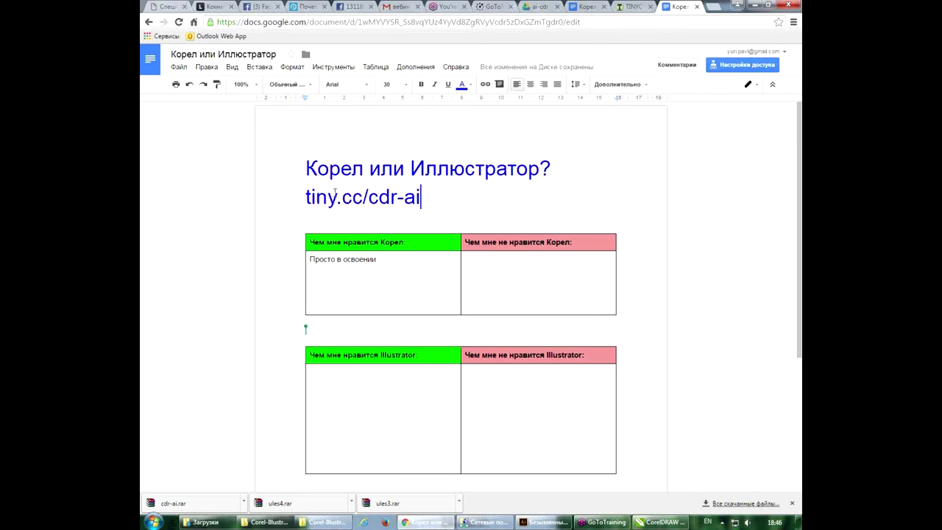
pyautogui.press('Home')
pyautogui.press('End')
pyautogui.press('Return')
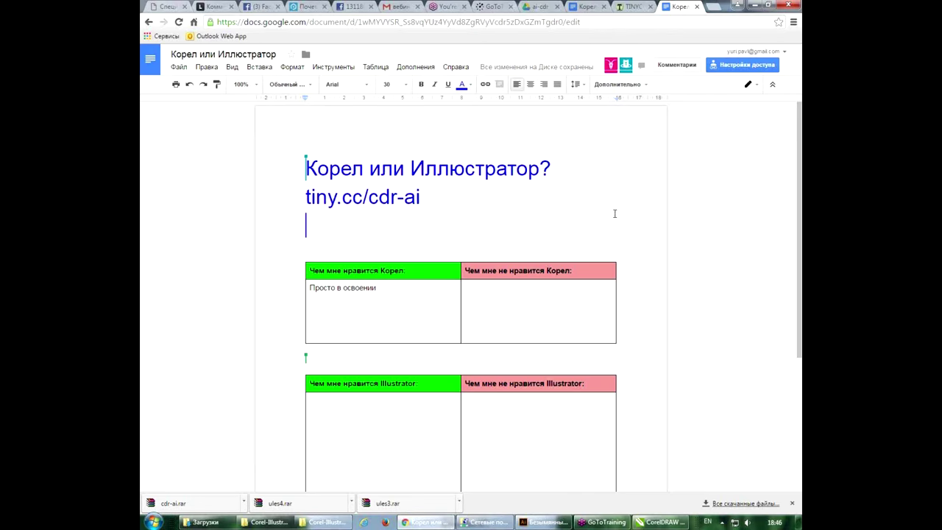
pyautogui.moveTo(660, 521)
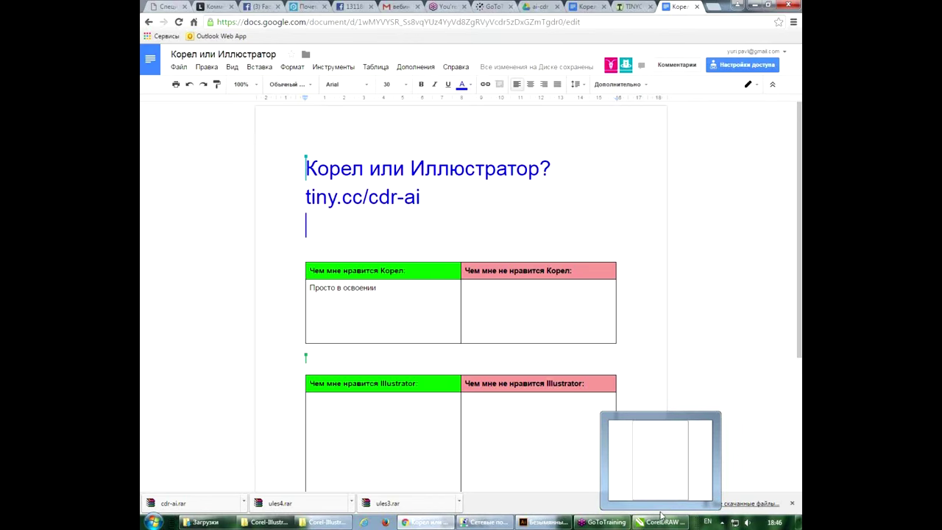
pyautogui.click(661, 518)
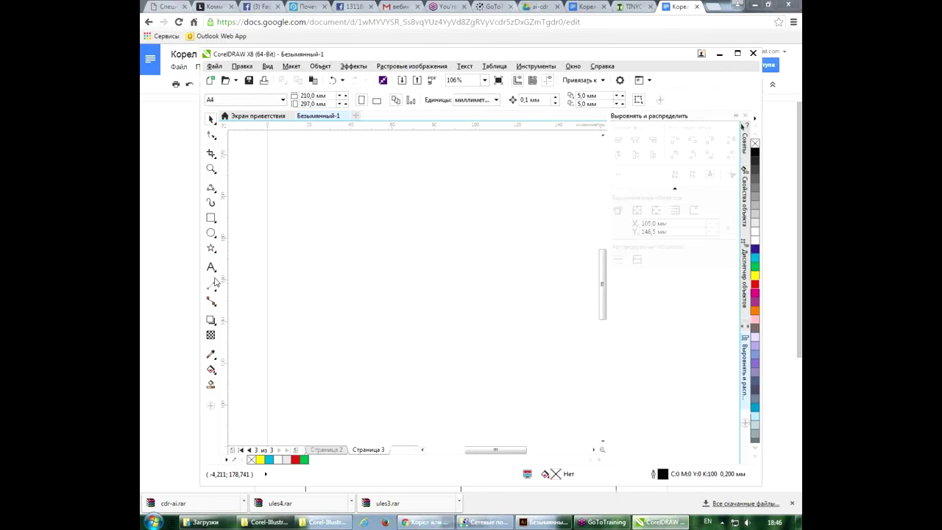
# Step: Draw a large, nearly square outlined rectangle in the middle of page 3
pyautogui.click(211, 218)
pyautogui.moveTo(325, 158)
pyautogui.mouseDown()
pyautogui.moveTo(451, 297)
pyautogui.moveTo(530, 354)
pyautogui.mouseUp()
pyautogui.click(211, 335)
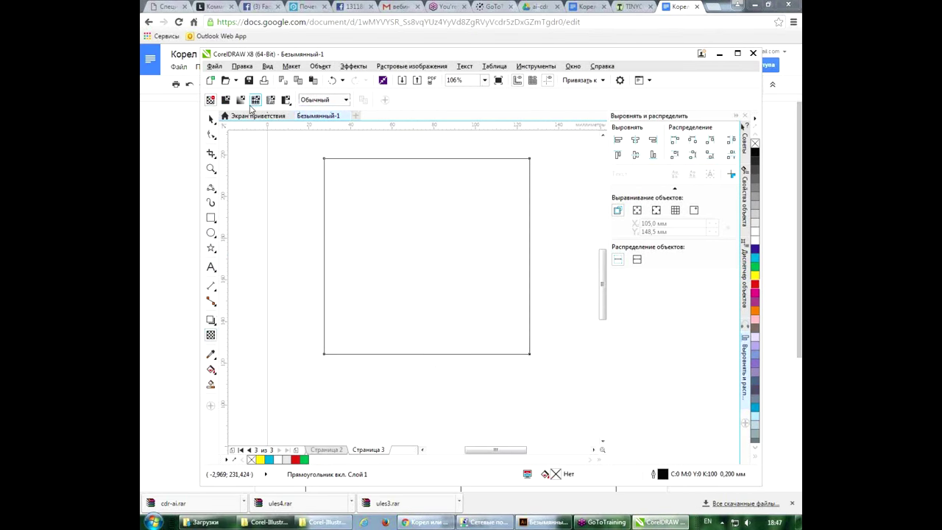
pyautogui.click(320, 103)
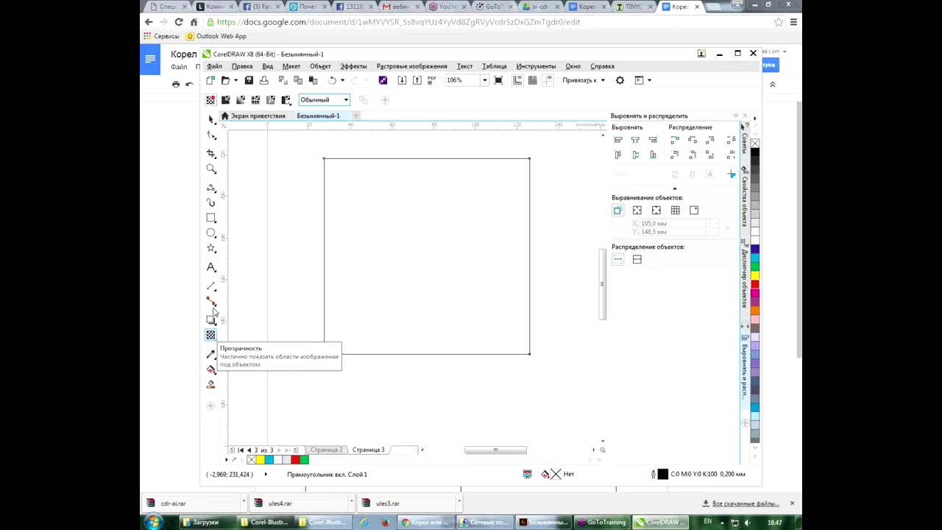
pyautogui.press('space')
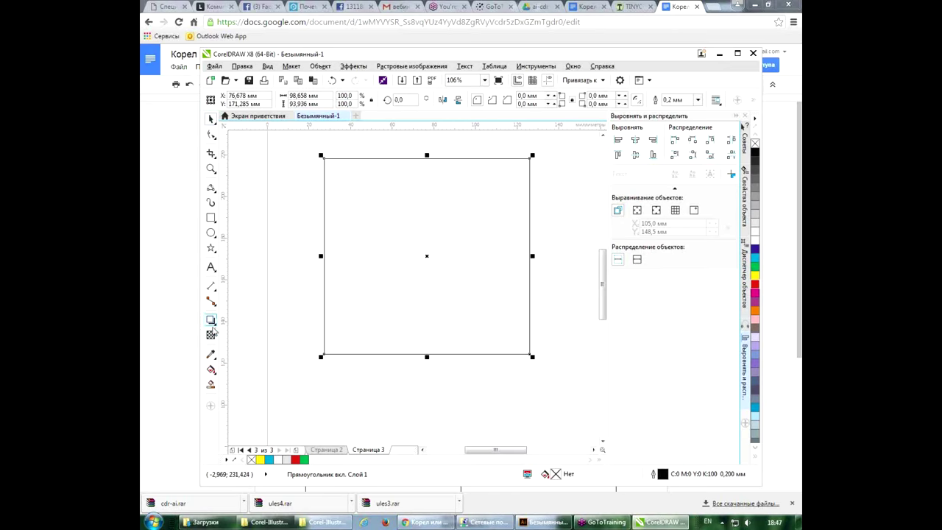
pyautogui.click(214, 370)
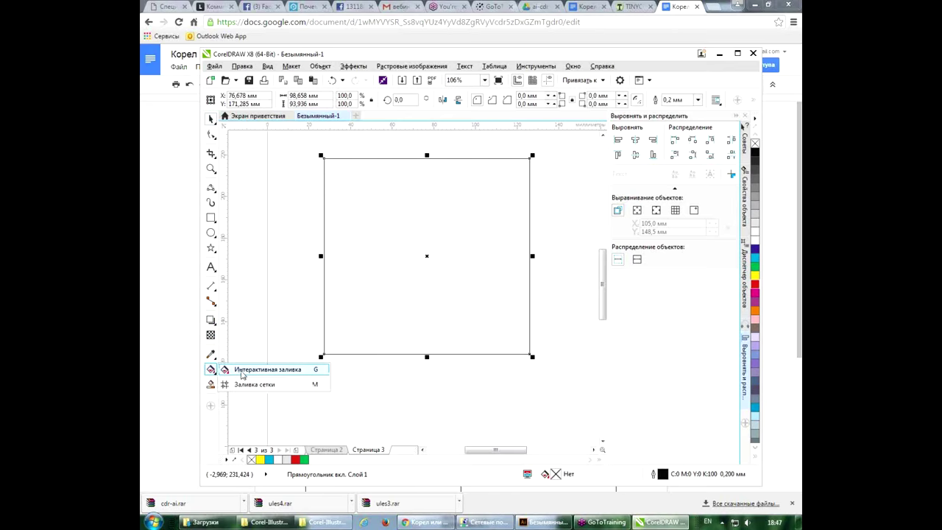
pyautogui.click(241, 372)
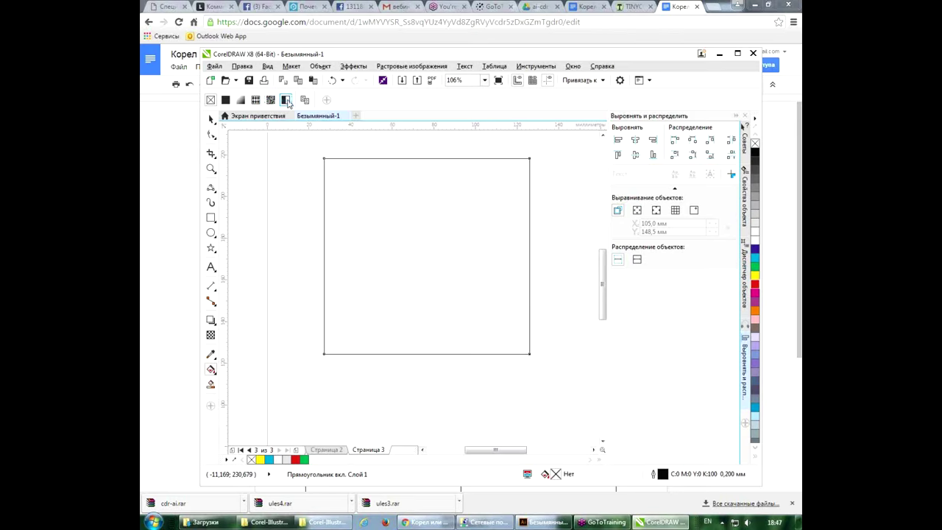
# Step: Try two-colour, bitmap and library pattern fills on the square, including the candy fill
pyautogui.click(287, 101)
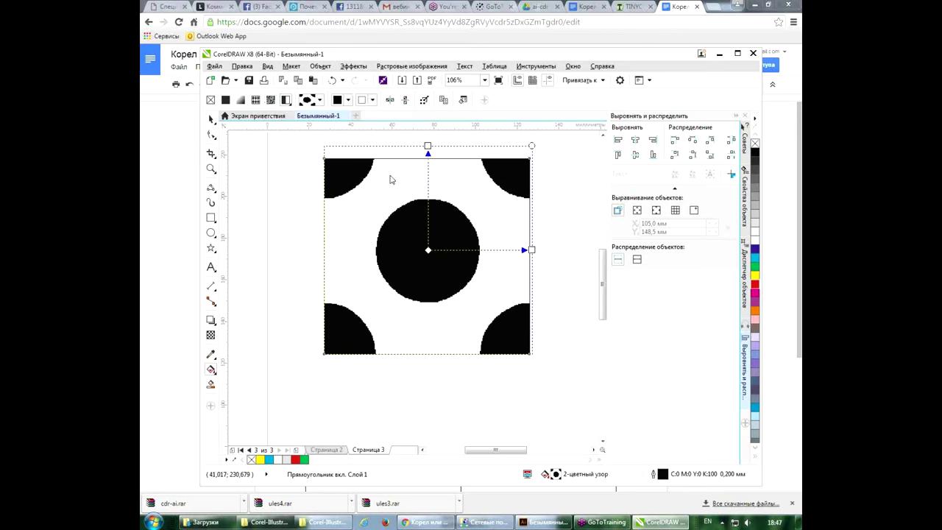
pyautogui.click(309, 100)
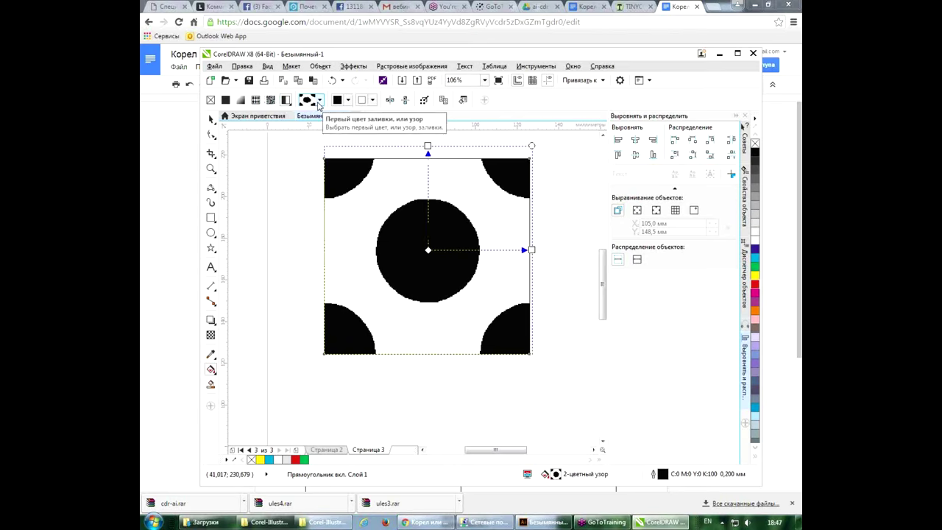
pyautogui.click(270, 101)
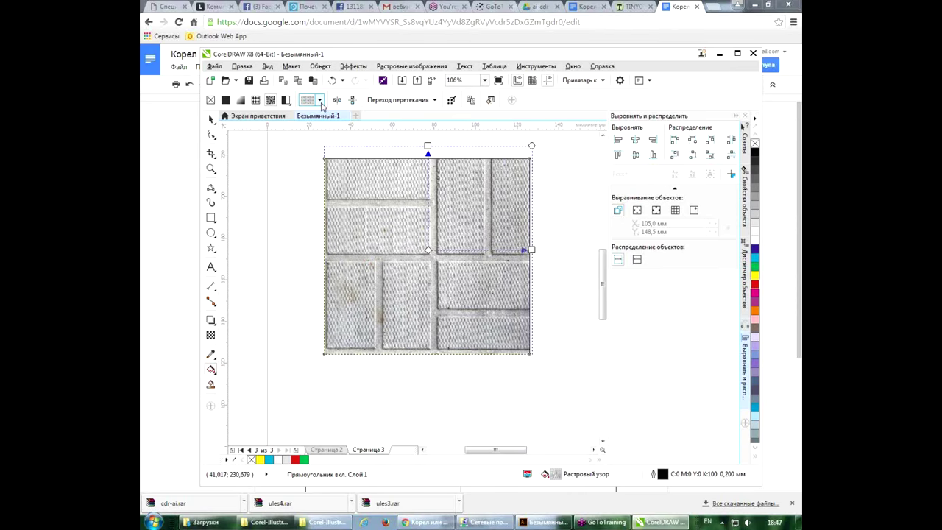
pyautogui.click(321, 101)
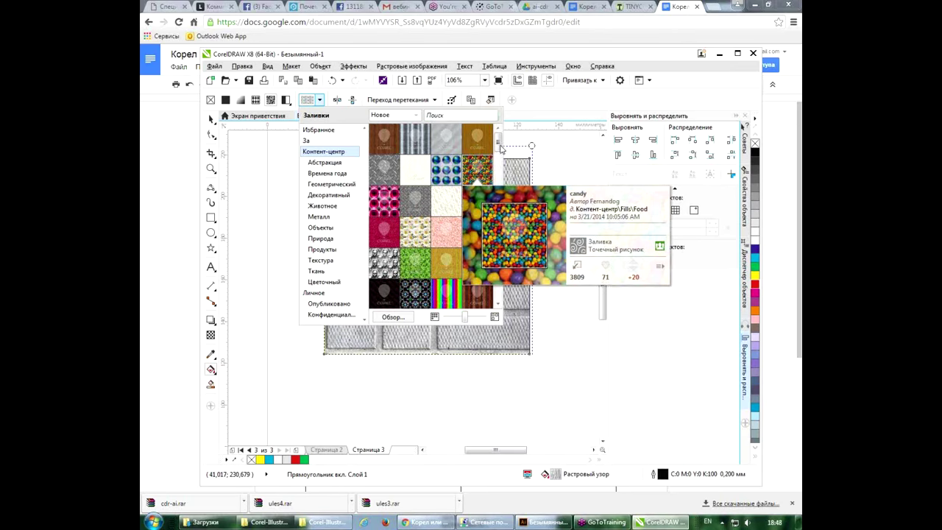
pyautogui.moveTo(477, 169)
pyautogui.click(577, 266)
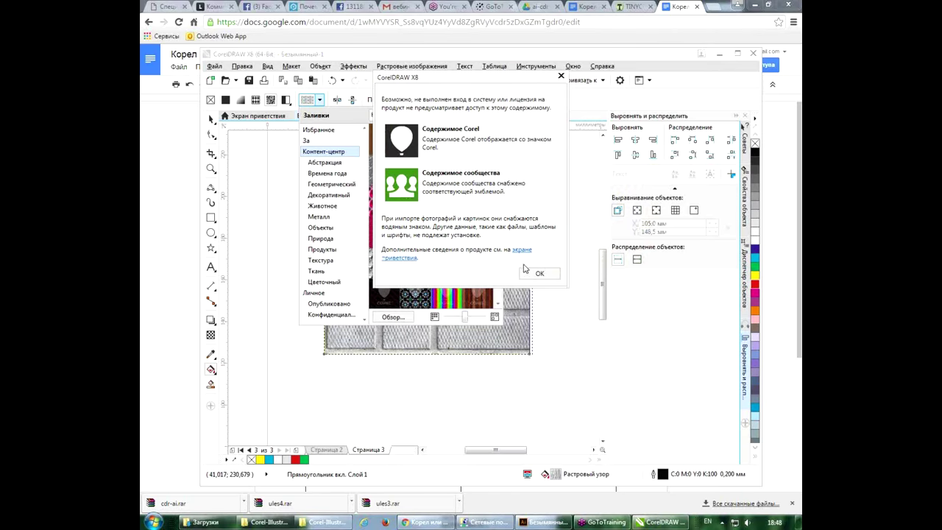
pyautogui.click(561, 77)
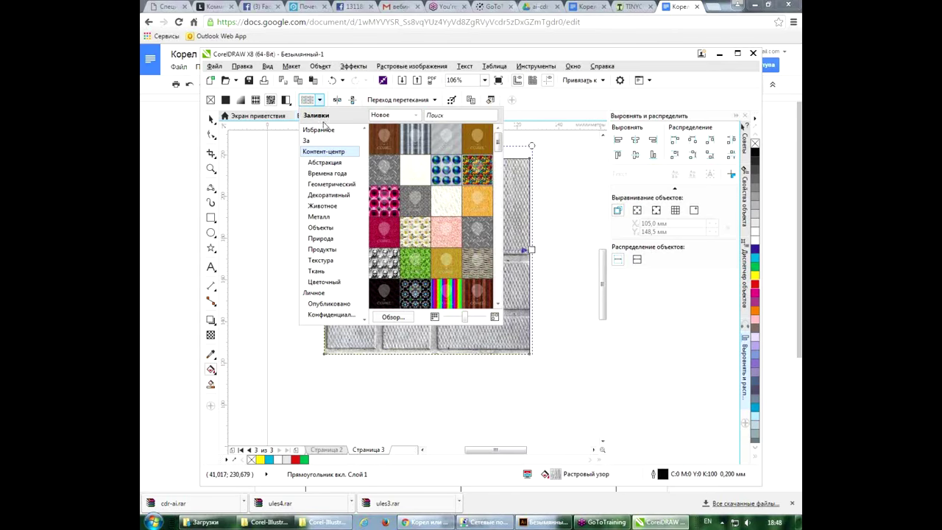
pyautogui.click(292, 108)
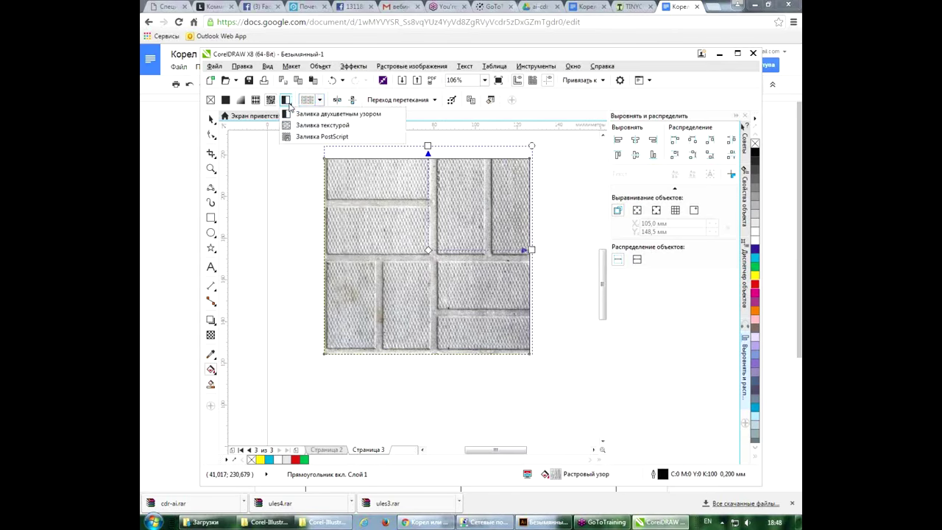
# Step: Give the square a black-and-white two-colour pattern fill of large dots
pyautogui.click(289, 105)
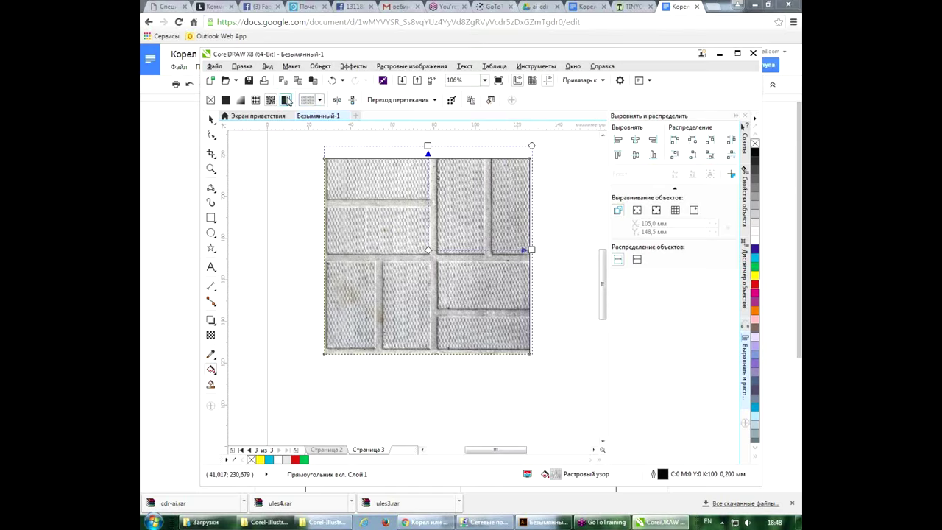
pyautogui.click(286, 100)
pyautogui.click(318, 100)
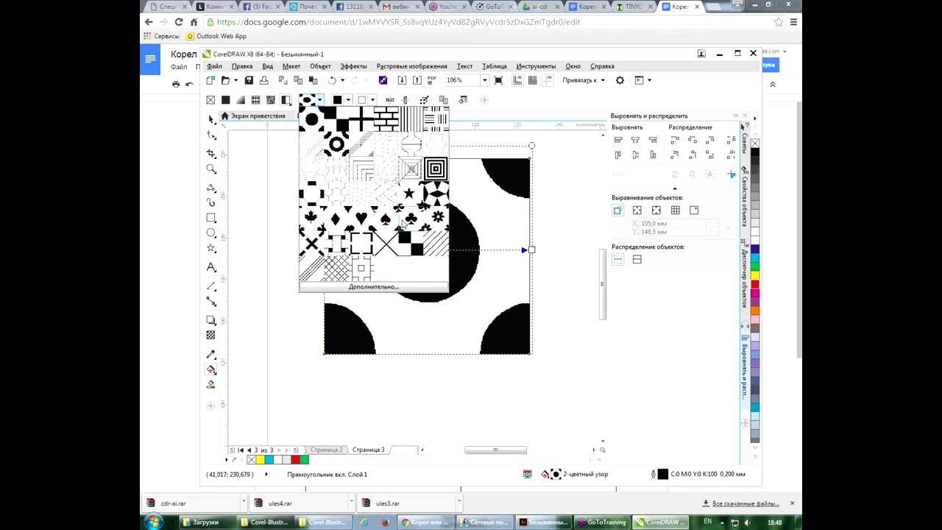
# Step: Fill the square with a checkerboard pattern, rotated diagonally and scaled up, then return to Illustrator
pyautogui.click(413, 243)
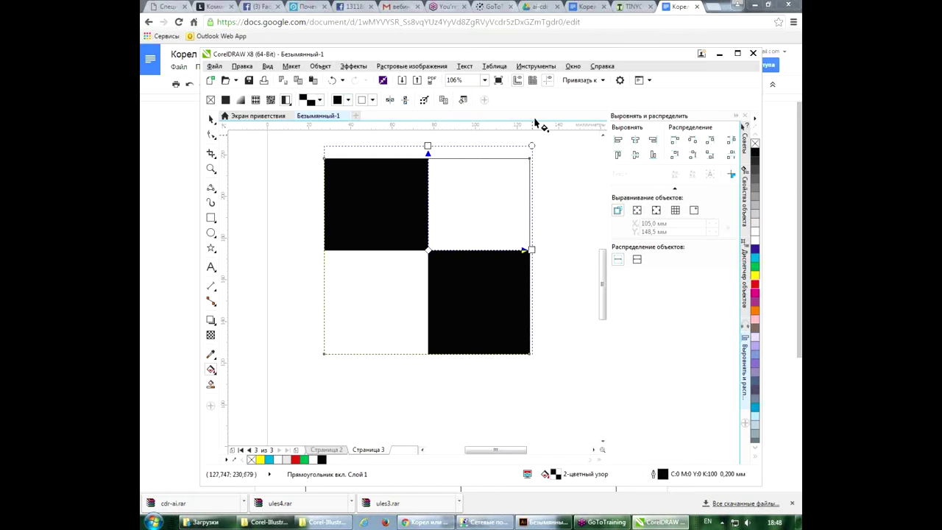
pyautogui.moveTo(532, 145)
pyautogui.mouseDown()
pyautogui.moveTo(469, 196)
pyautogui.moveTo(438, 207)
pyautogui.moveTo(434, 221)
pyautogui.mouseUp()
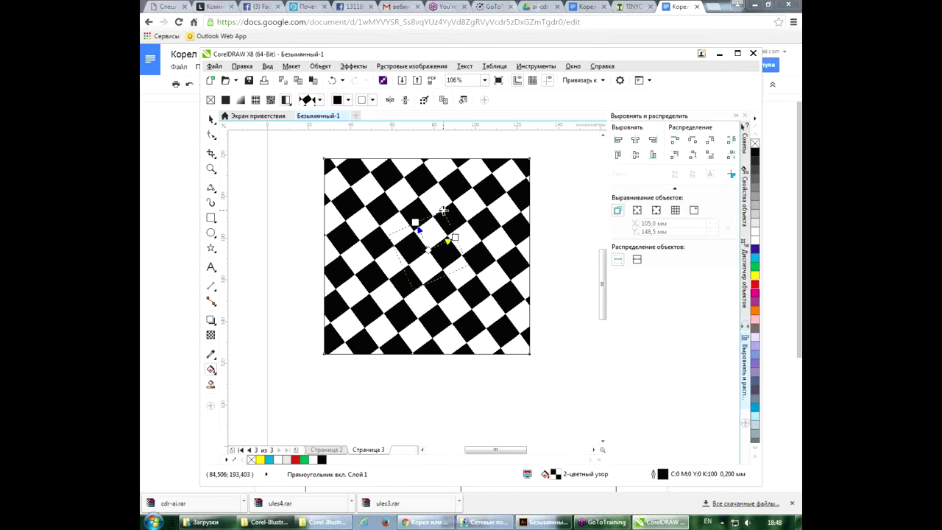
pyautogui.moveTo(430, 217)
pyautogui.mouseDown()
pyautogui.moveTo(478, 226)
pyautogui.moveTo(465, 247)
pyautogui.mouseUp()
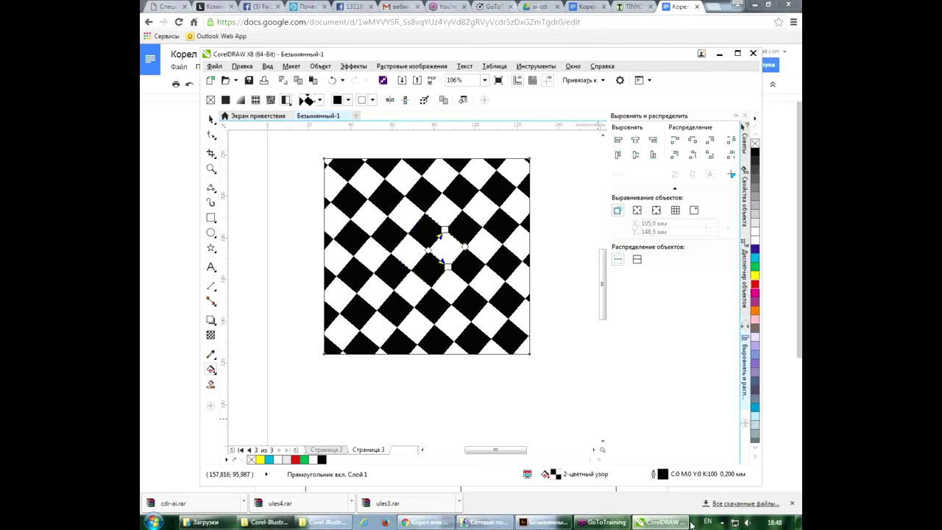
pyautogui.click(565, 524)
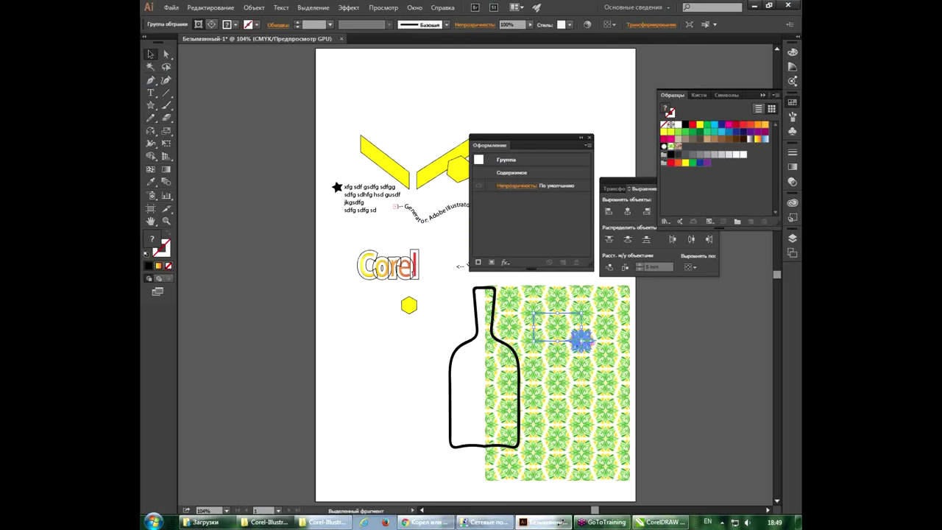
# Step: Move the green pattern onto the black-outlined bottle and show the perspective grid
pyautogui.moveTo(537, 372)
pyautogui.mouseDown()
pyautogui.moveTo(396, 365)
pyautogui.moveTo(460, 374)
pyautogui.mouseUp()
pyautogui.click(551, 406)
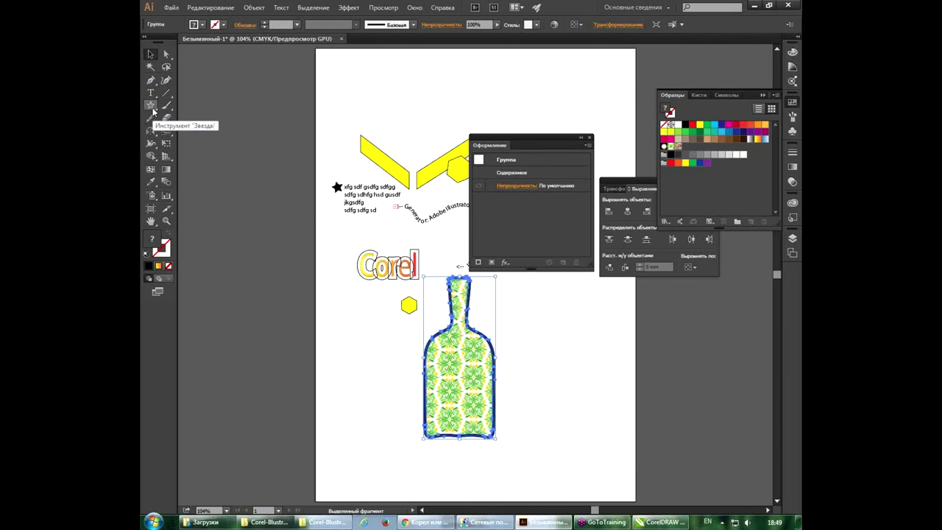
pyautogui.click(153, 156)
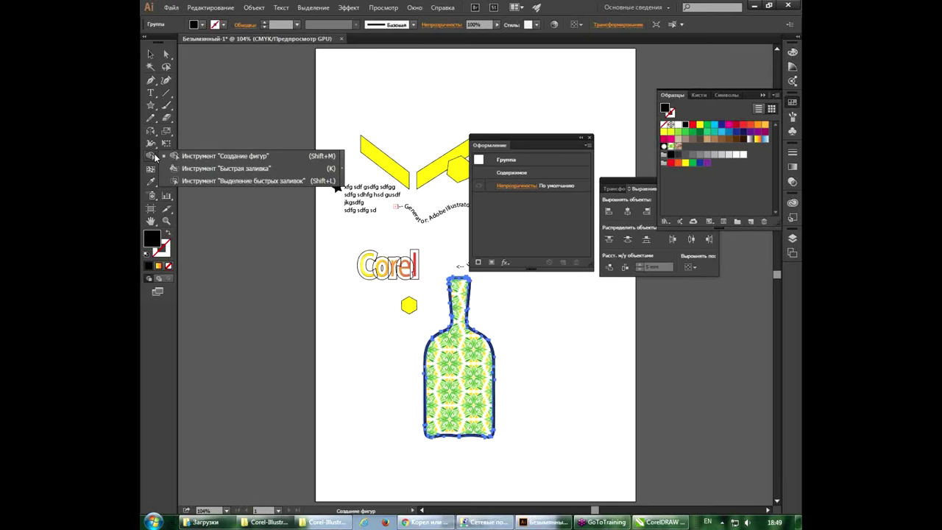
pyautogui.click(167, 156)
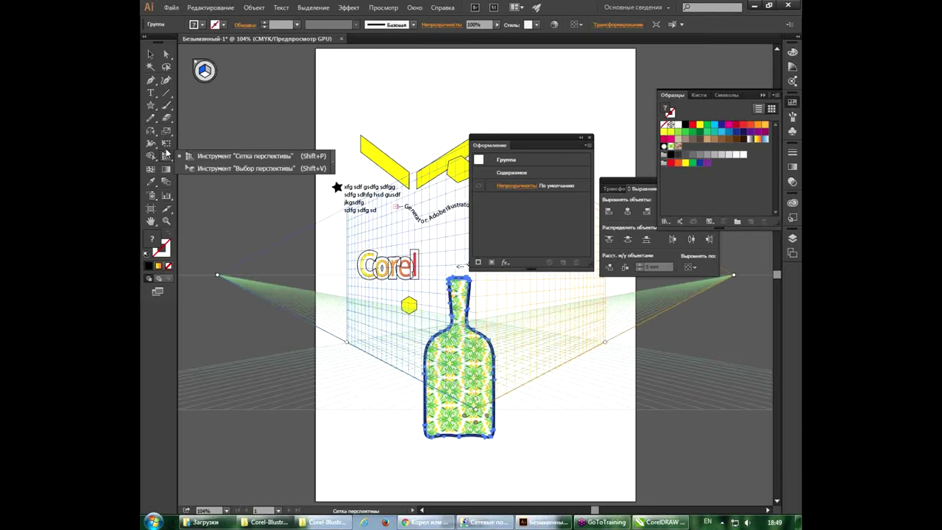
# Step: Browse the Width and Warp tools, then hide the perspective grid
pyautogui.click(151, 144)
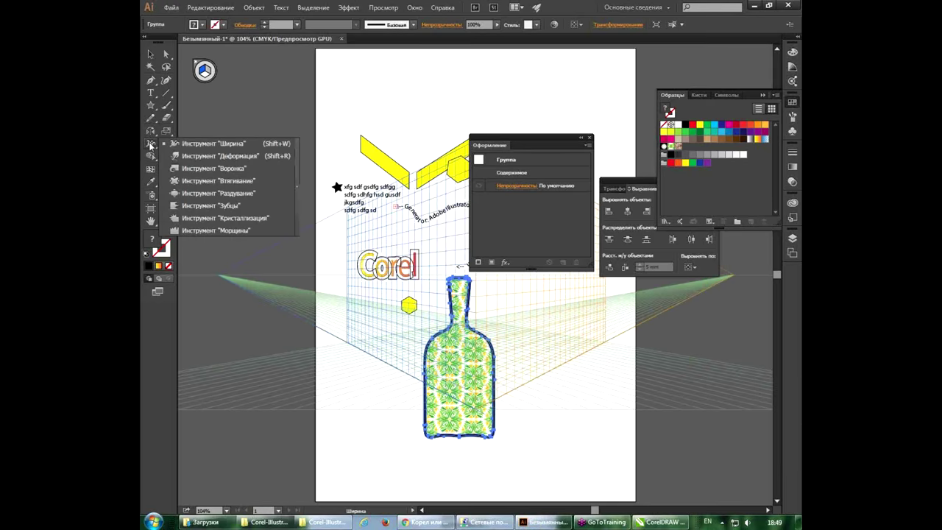
pyautogui.click(213, 156)
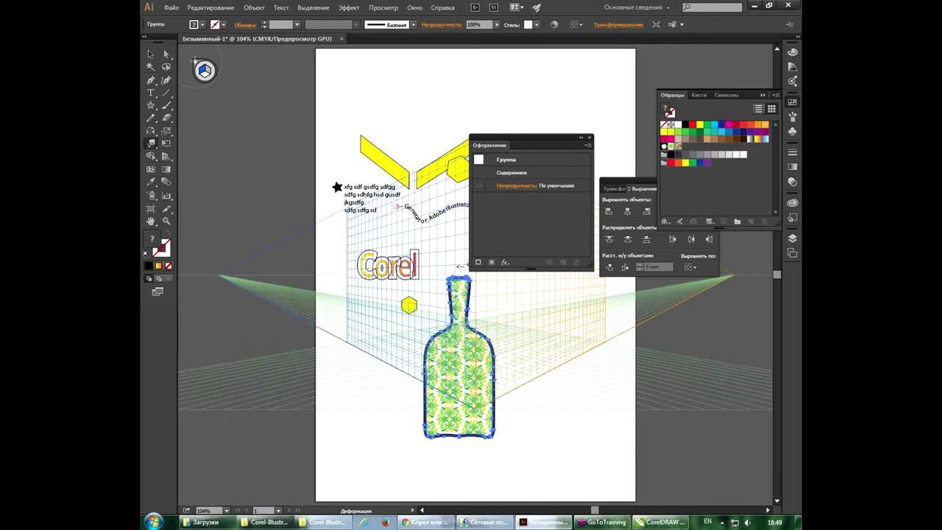
pyautogui.click(151, 54)
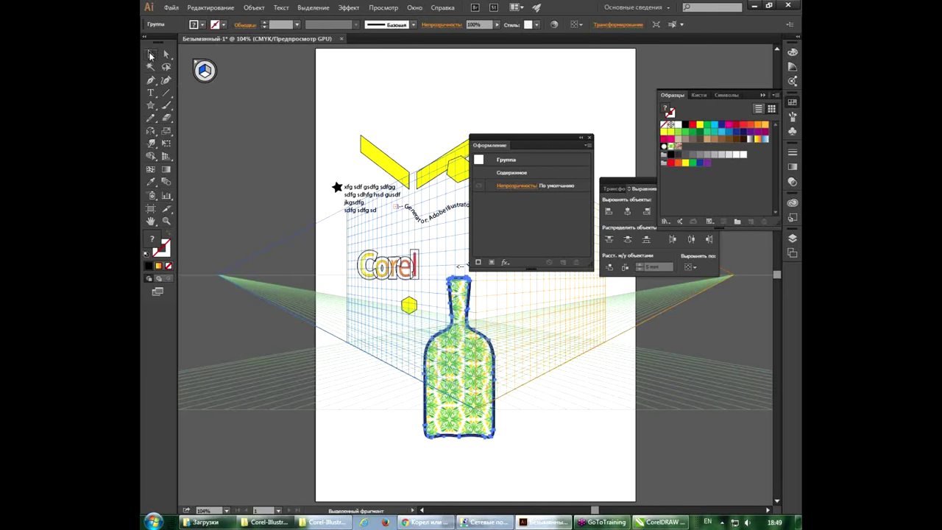
pyautogui.click(196, 65)
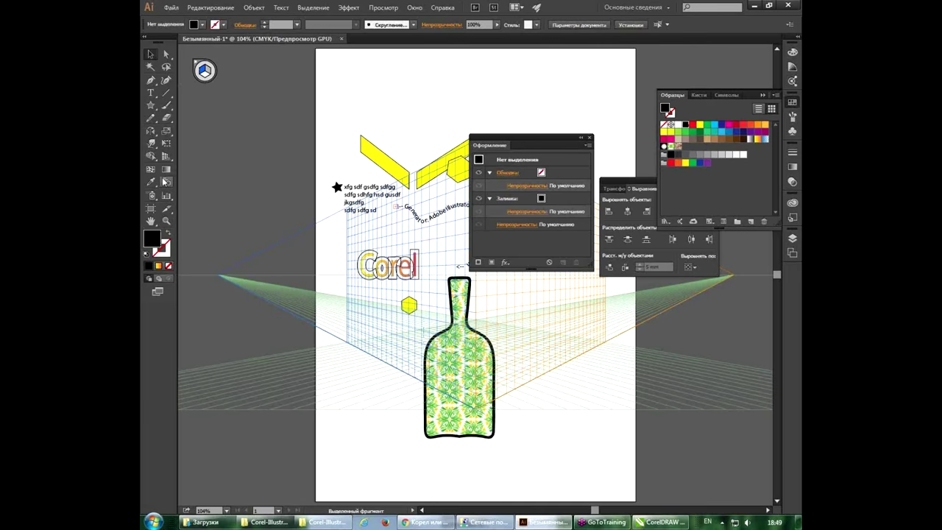
pyautogui.click(167, 156)
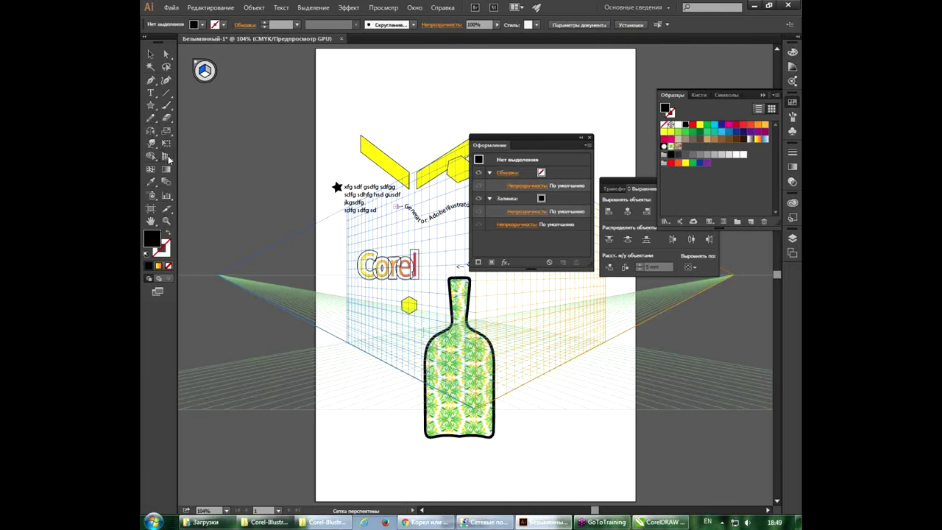
pyautogui.click(198, 63)
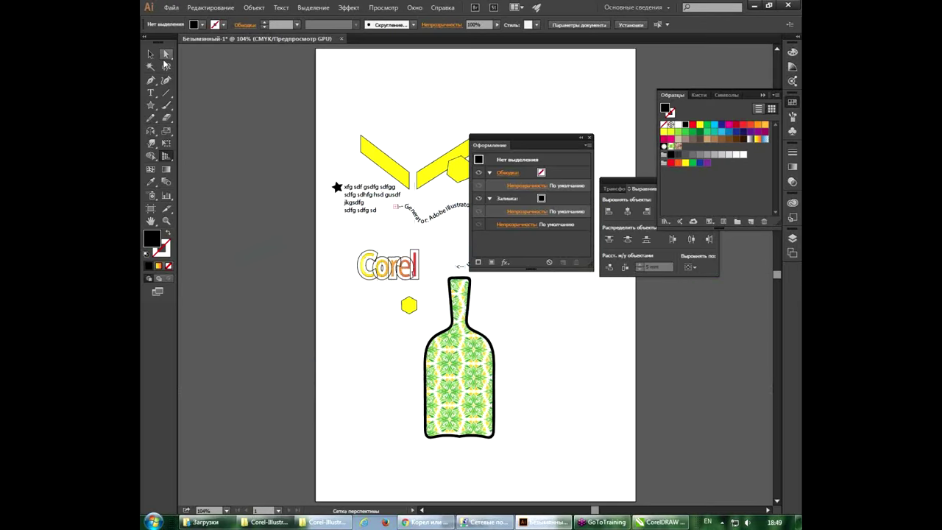
# Step: Swirl the bottle's green pattern with four Warp-tool strokes
pyautogui.click(153, 146)
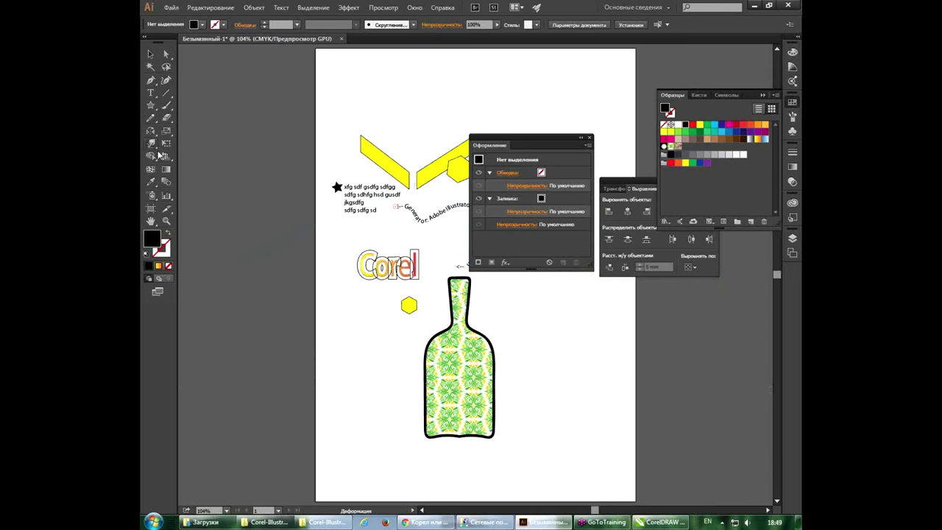
pyautogui.moveTo(447, 362); pyautogui.dragTo(463, 360)
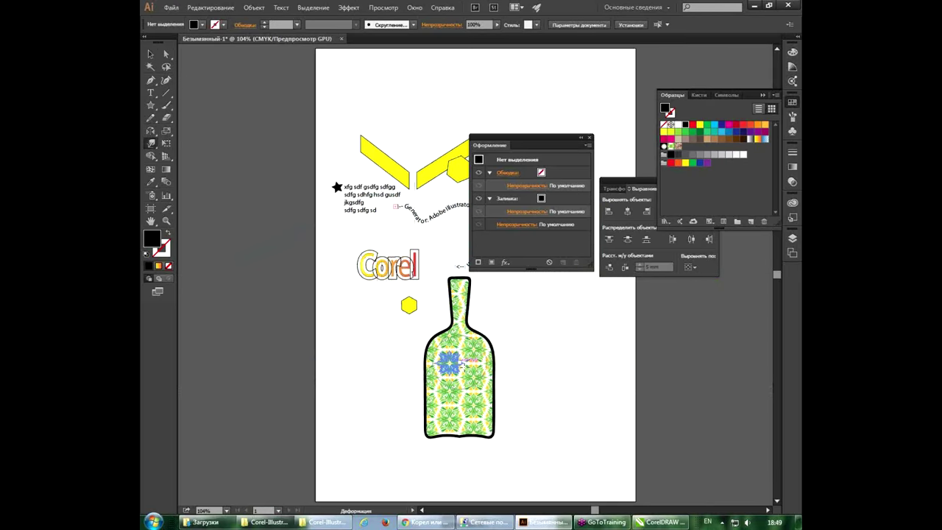
pyautogui.moveTo(505, 400)
pyautogui.mouseDown()
pyautogui.moveTo(433, 374)
pyautogui.moveTo(460, 334)
pyautogui.mouseUp()
pyautogui.moveTo(468, 368)
pyautogui.mouseDown()
pyautogui.moveTo(480, 378)
pyautogui.moveTo(498, 326)
pyautogui.mouseUp()
pyautogui.moveTo(478, 368)
pyautogui.mouseDown()
pyautogui.moveTo(515, 390)
pyautogui.moveTo(493, 431)
pyautogui.moveTo(453, 442)
pyautogui.mouseUp()
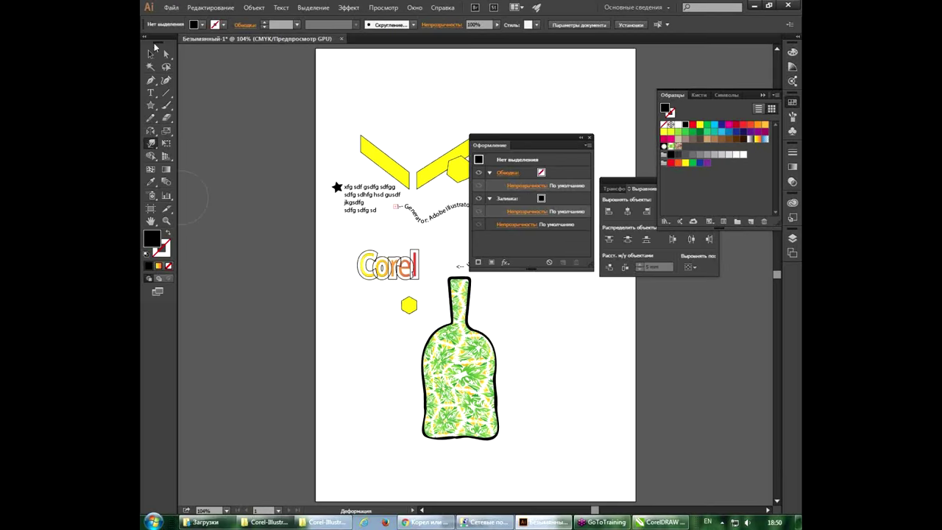
# Step: Move the warped bottle left so the yellow hexagon caps its neck, then deselect
pyautogui.click(150, 54)
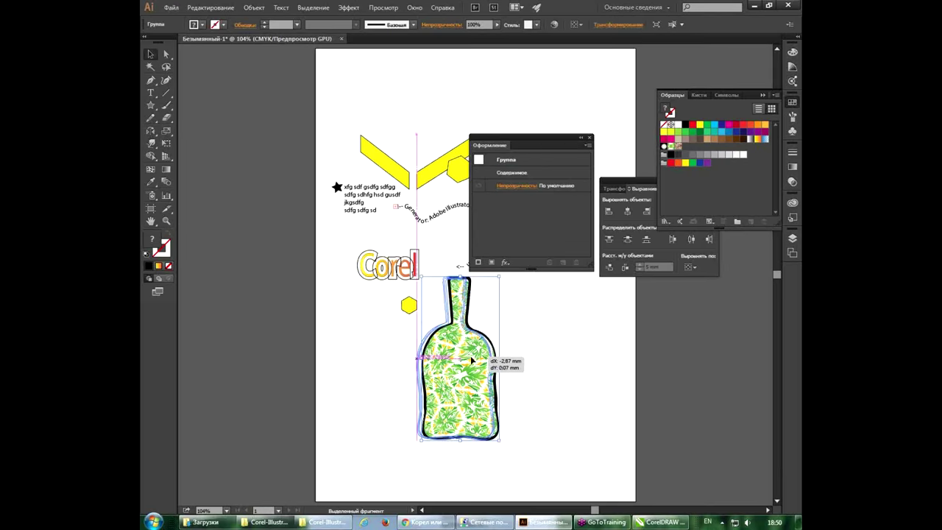
pyautogui.moveTo(471, 359); pyautogui.dragTo(409, 373)
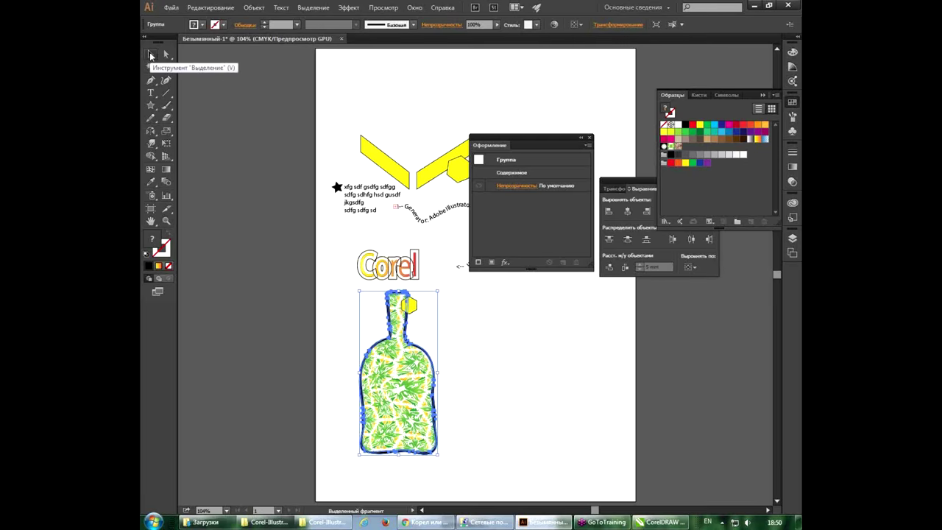
pyautogui.click(151, 55)
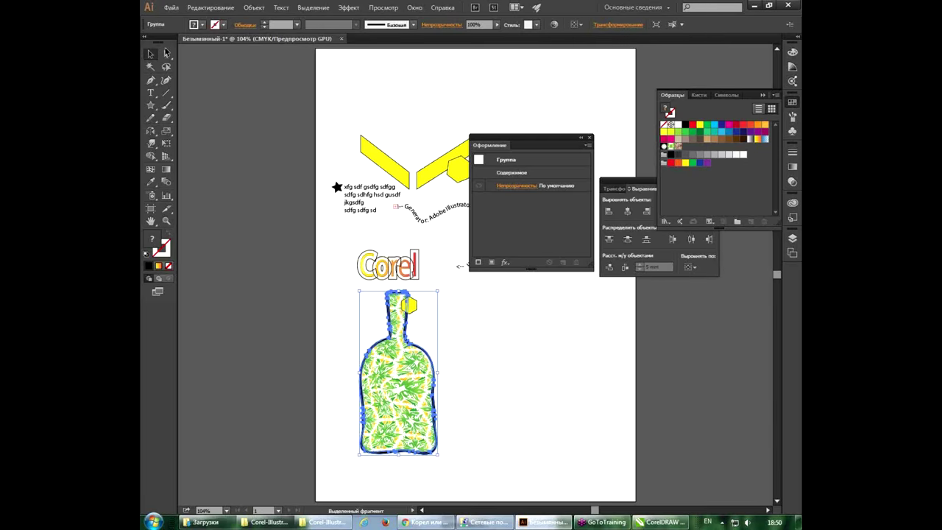
pyautogui.click(492, 332)
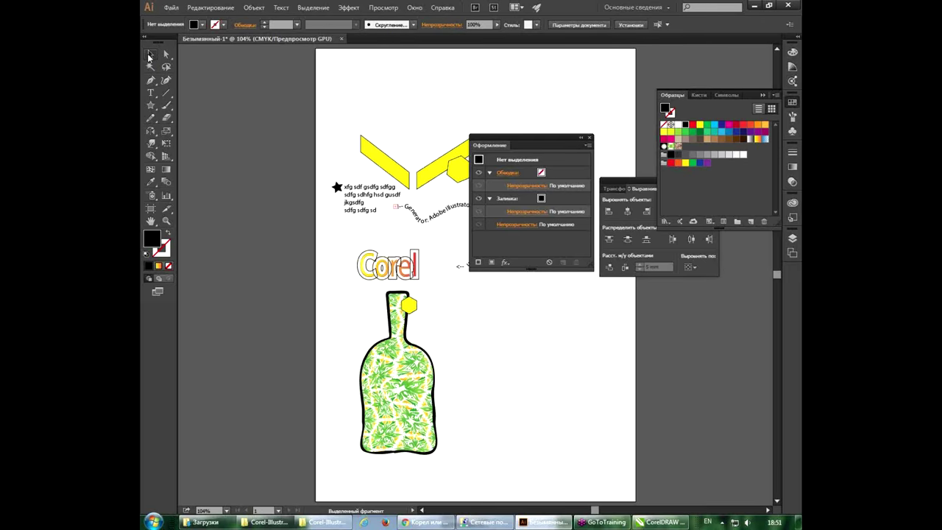
pyautogui.click(149, 55)
pyautogui.click(171, 7)
pyautogui.click(184, 22)
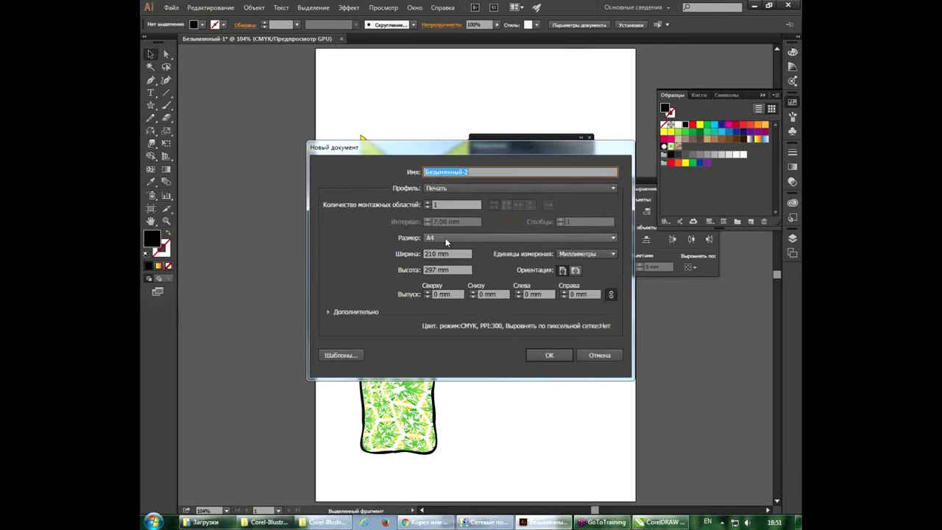
pyautogui.click(445, 253)
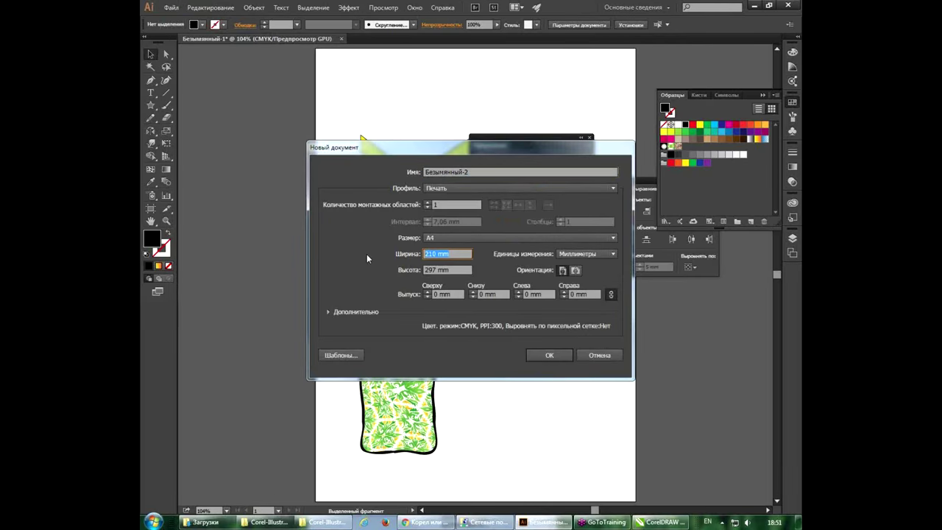
pyautogui.write('16')
pyautogui.write('0000')
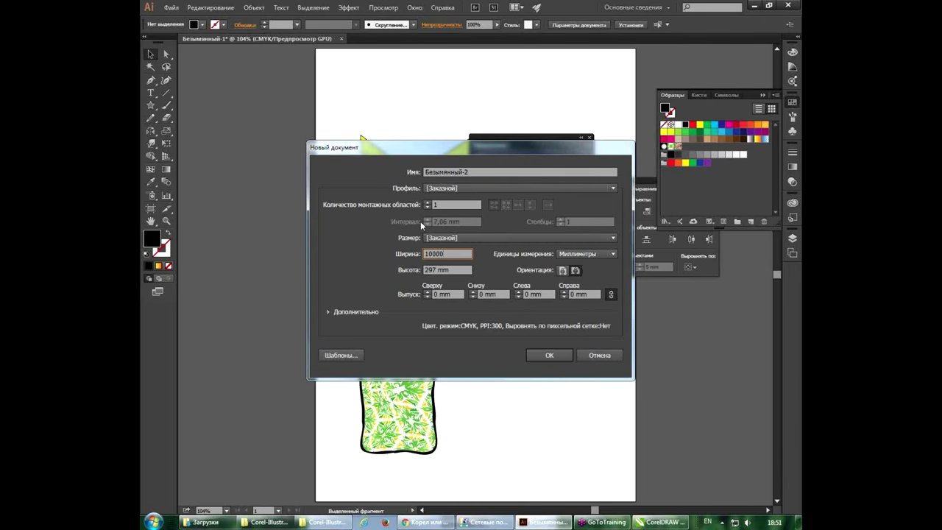
pyautogui.click(442, 268)
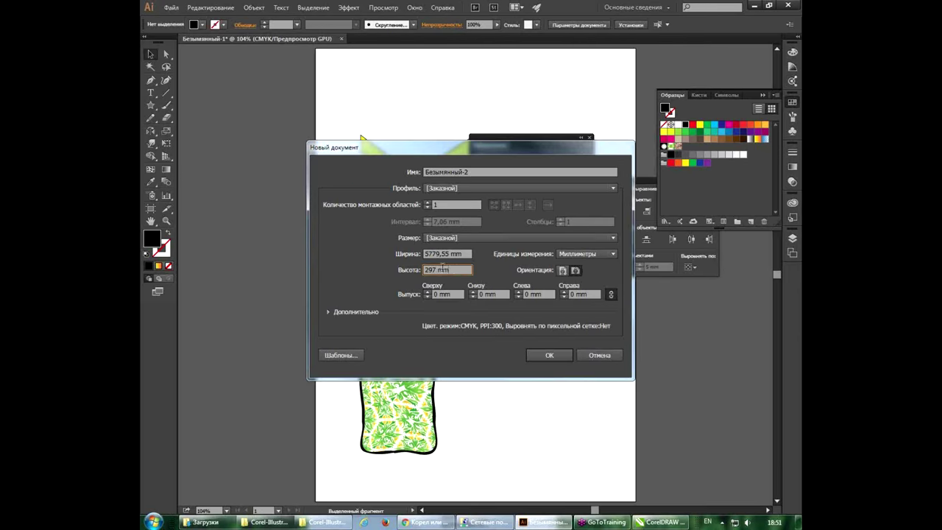
pyautogui.doubleClick(443, 269)
pyautogui.press('Escape')
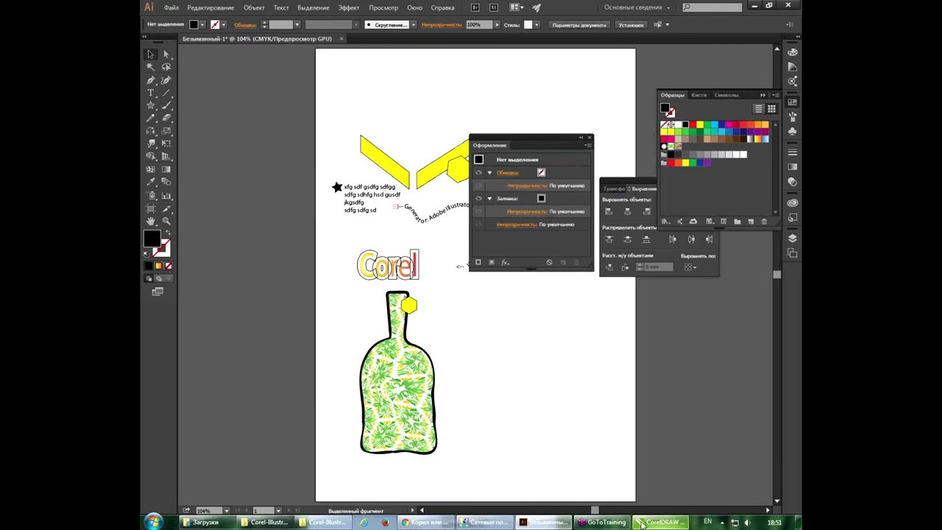
pyautogui.click(640, 521)
pyautogui.click(214, 65)
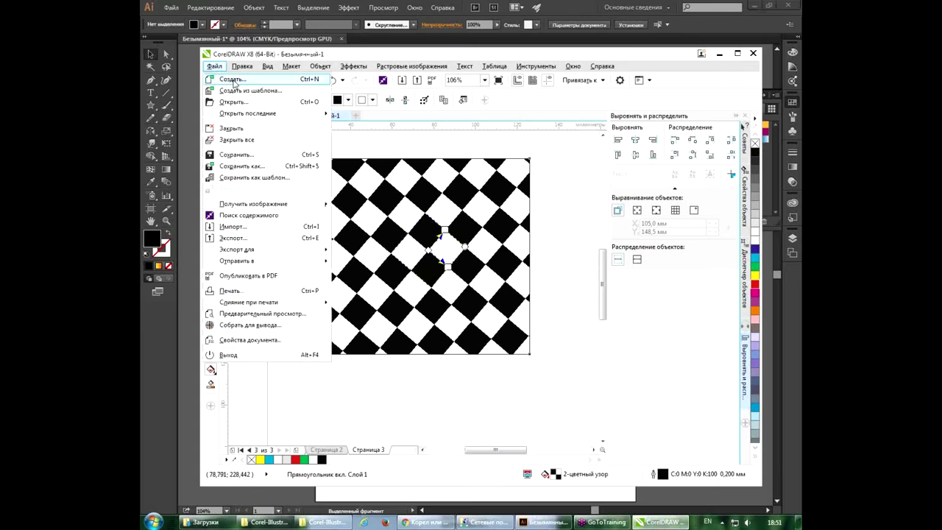
pyautogui.click(233, 80)
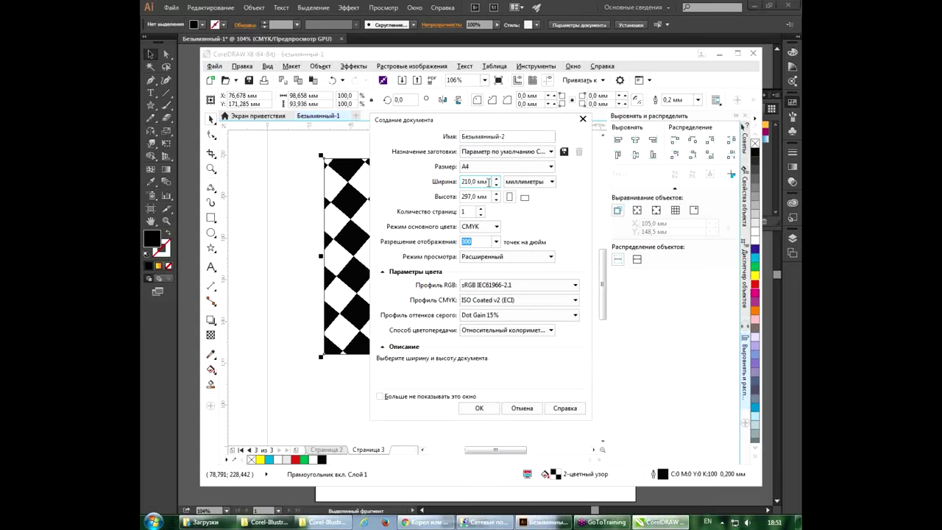
pyautogui.moveTo(489, 182); pyautogui.dragTo(383, 182)
pyautogui.write('10')
pyautogui.write('000')
pyautogui.press('Tab')
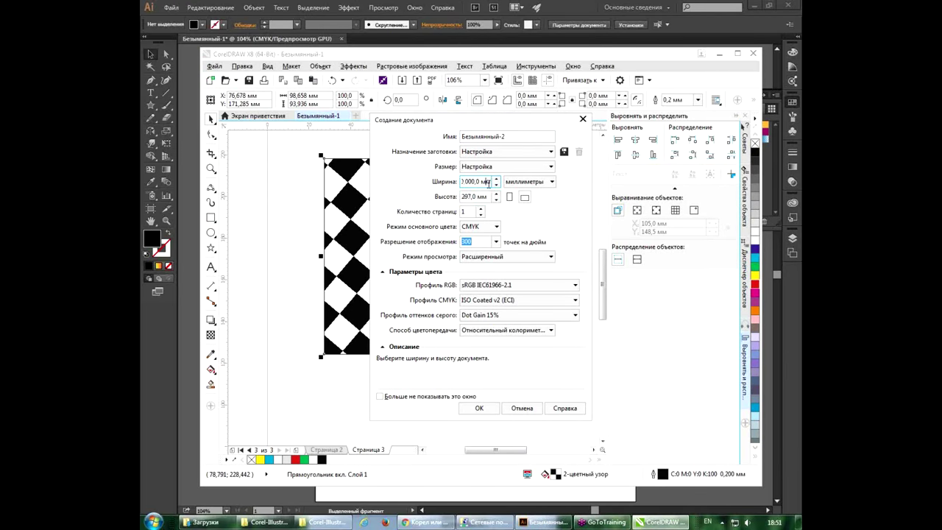
pyautogui.click(528, 182)
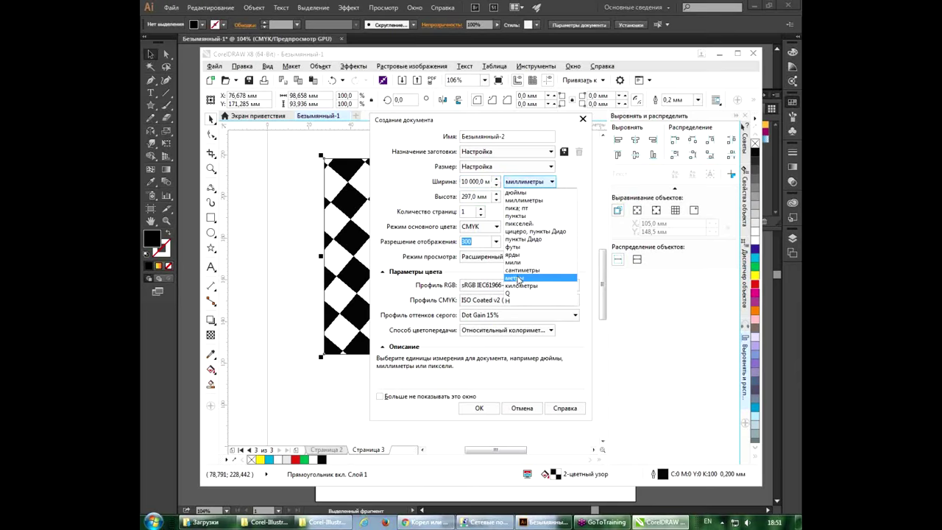
pyautogui.click(519, 278)
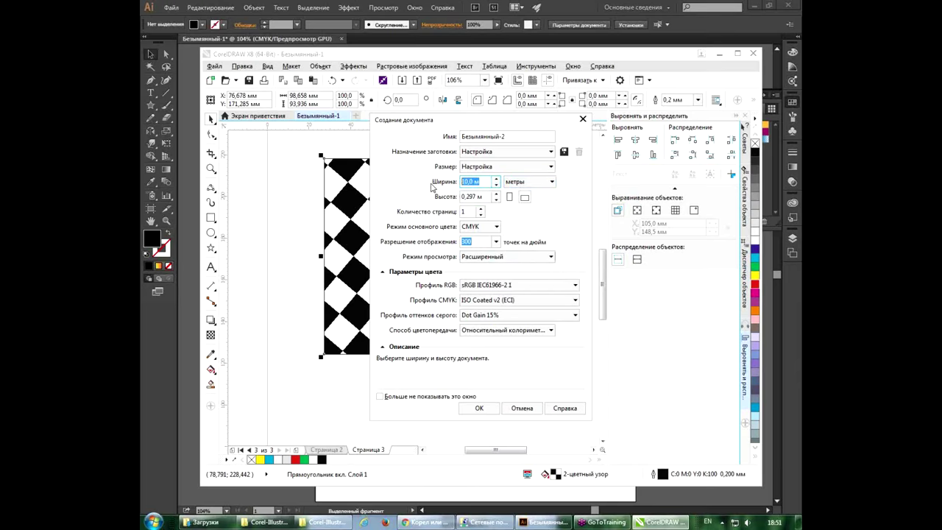
pyautogui.write('45,72')
pyautogui.click(485, 197)
pyautogui.click(484, 196)
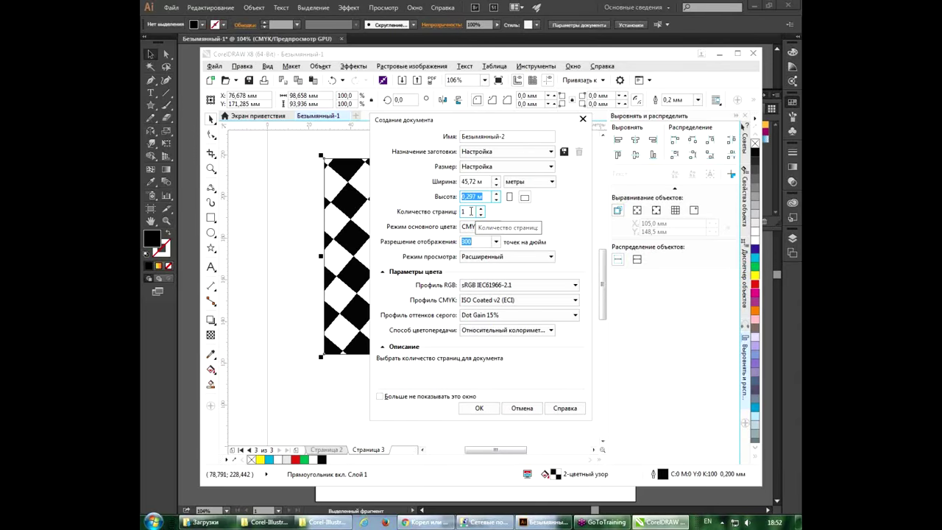
pyautogui.press('Escape')
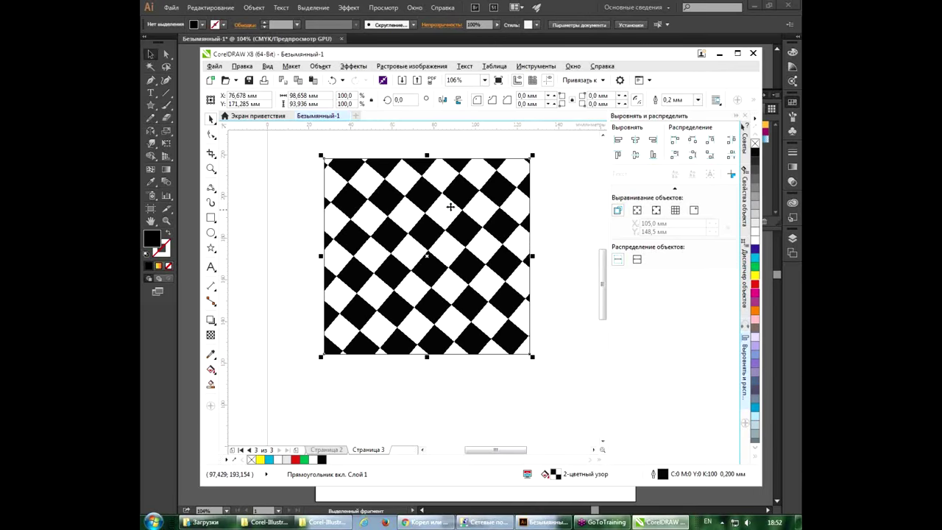
# Step: Reposition the checkered square and change its dark pattern squares to orange
pyautogui.moveTo(470, 212); pyautogui.dragTo(439, 264)
pyautogui.moveTo(434, 252); pyautogui.dragTo(417, 176)
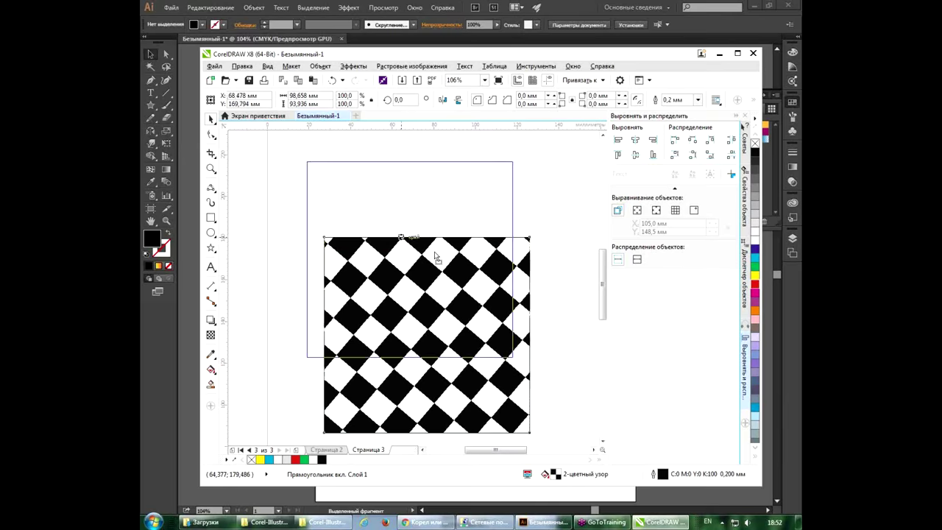
pyautogui.click(210, 336)
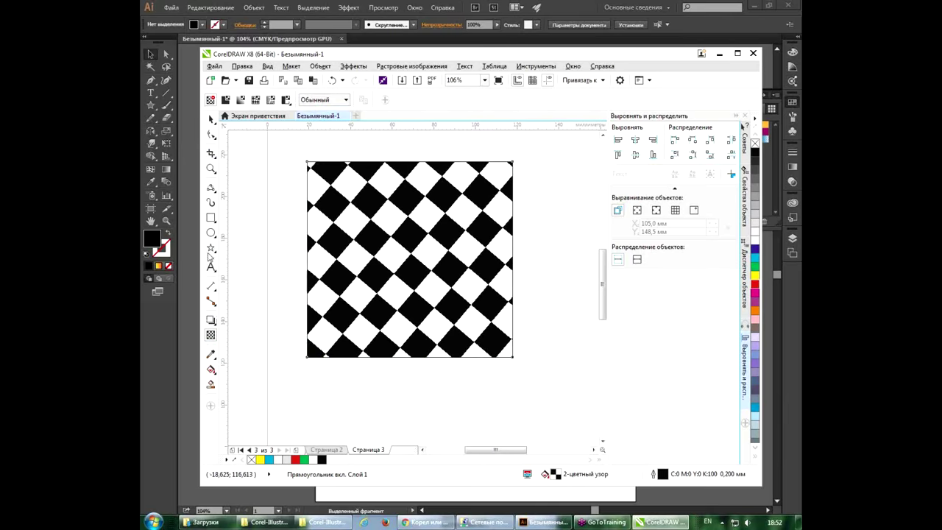
pyautogui.click(211, 370)
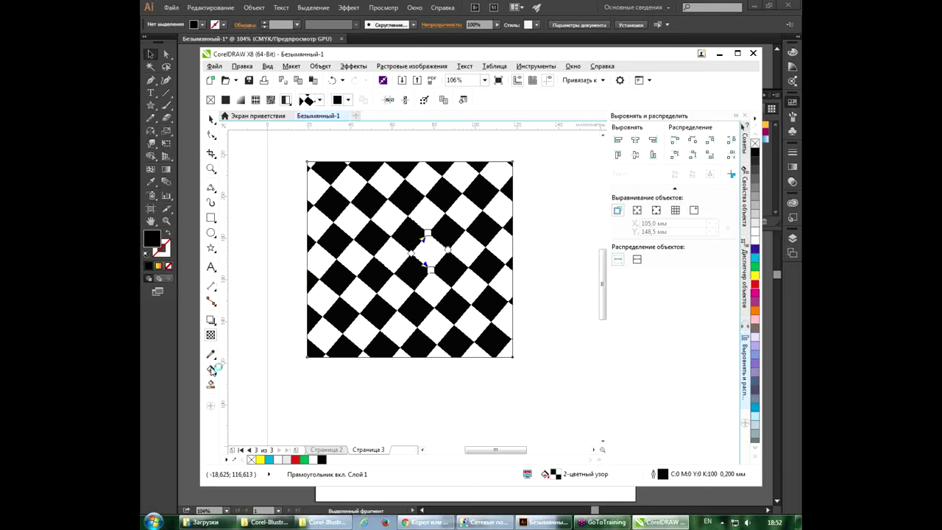
pyautogui.click(349, 101)
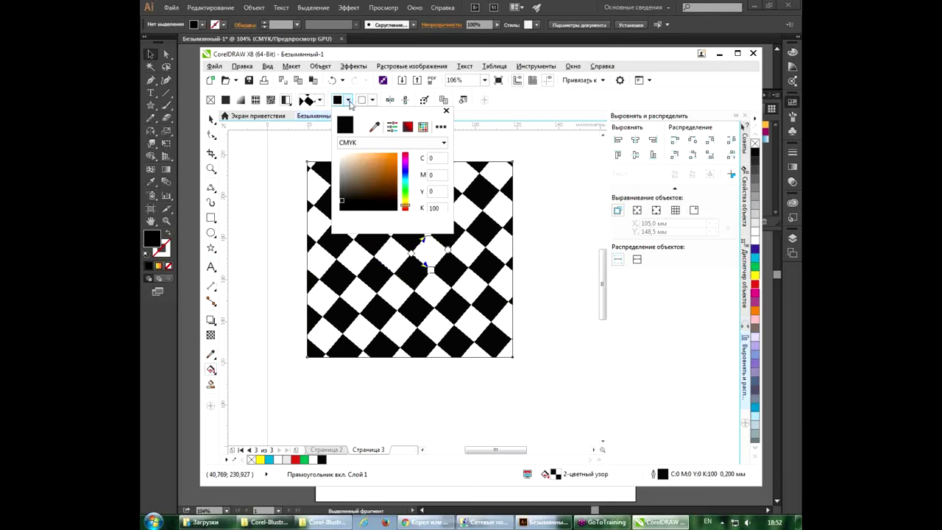
pyautogui.click(368, 178)
pyautogui.moveTo(373, 170); pyautogui.dragTo(382, 162)
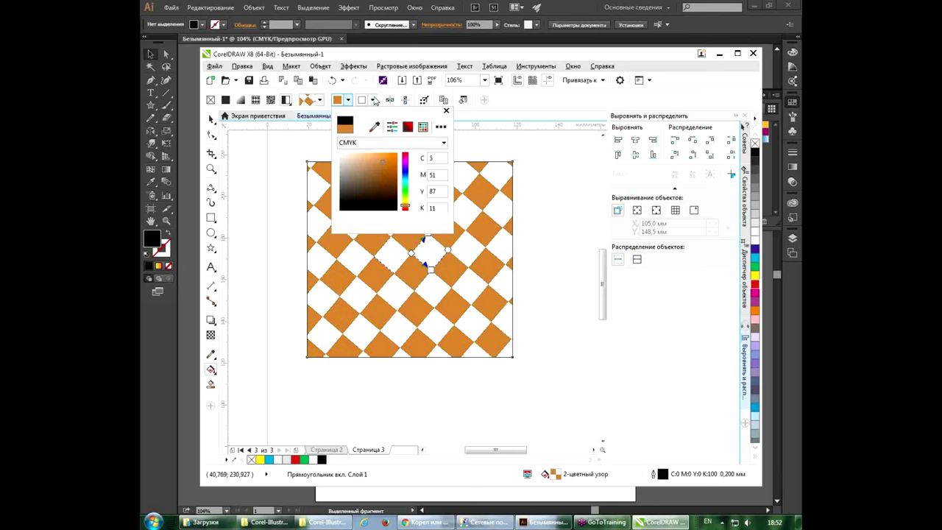
# Step: Leave the light squares unchanged, reselect the orange checkered square and delete it
pyautogui.click(374, 100)
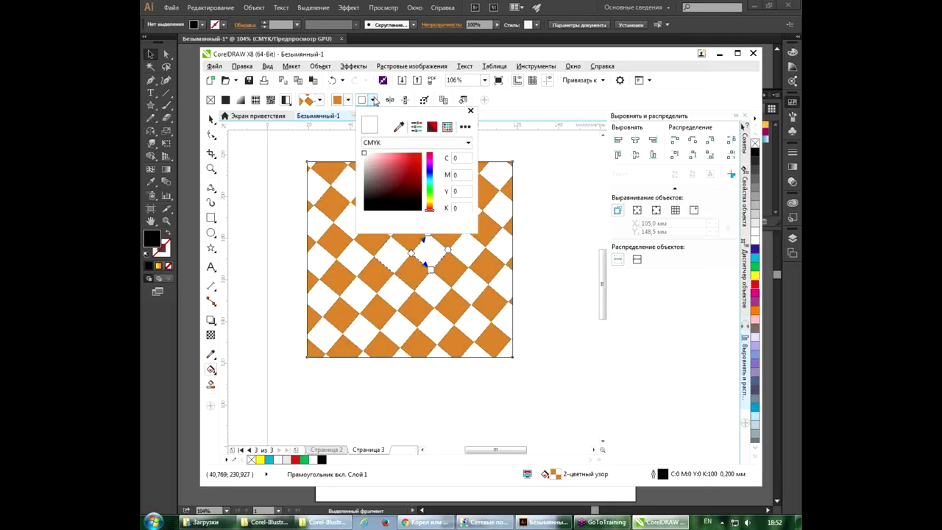
pyautogui.click(490, 210)
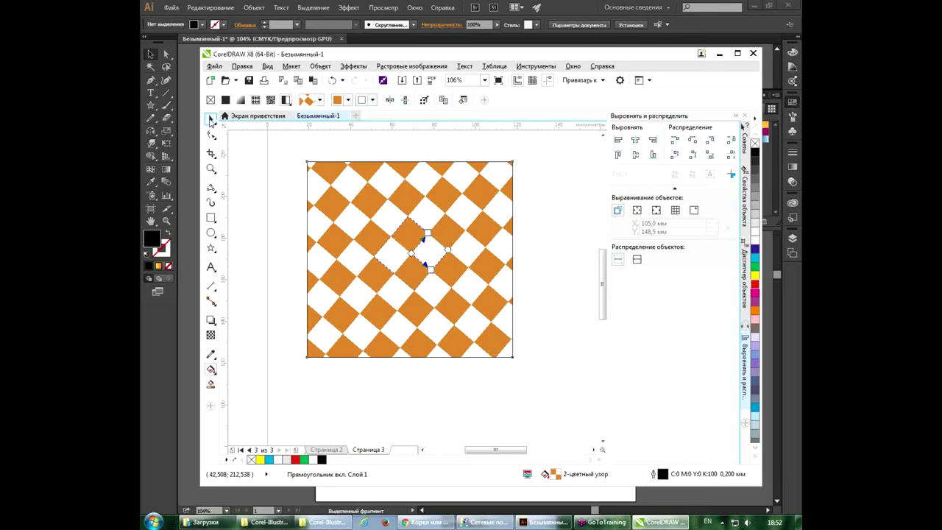
pyautogui.click(211, 119)
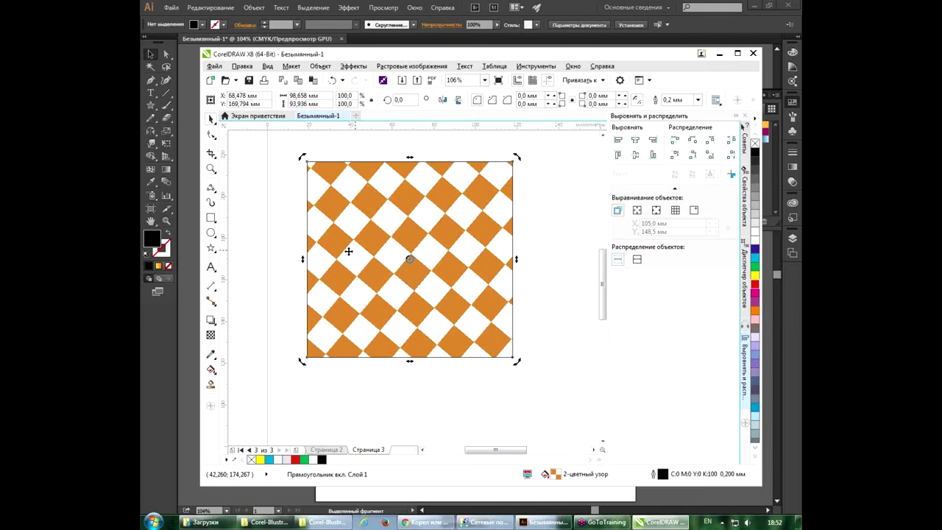
pyautogui.press('Delete')
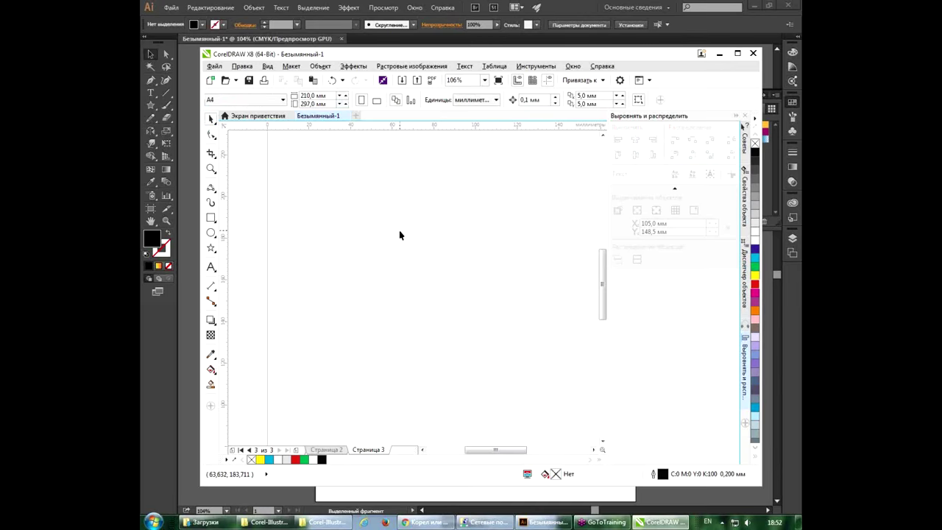
# Step: Draw a wide rectangle in the upper area of the page
pyautogui.click(211, 218)
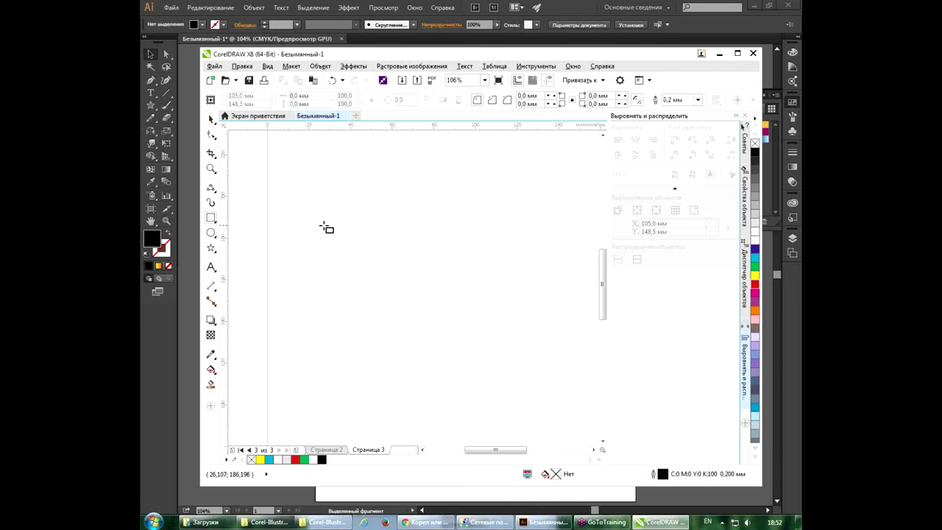
pyautogui.moveTo(322, 223); pyautogui.dragTo(495, 279)
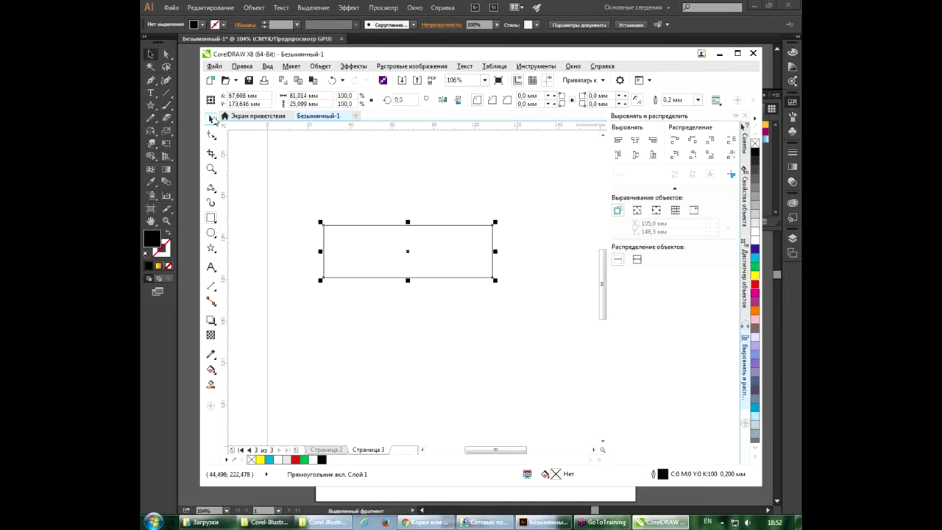
pyautogui.click(212, 119)
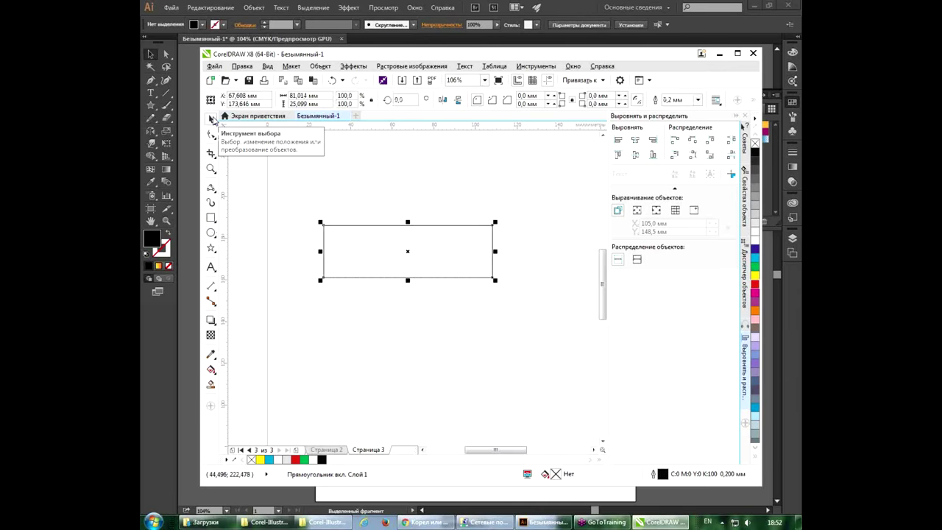
# Step: Add an 80.04 mm parallel dimension above the rectangle, then delete it as inaccurate
pyautogui.click(211, 301)
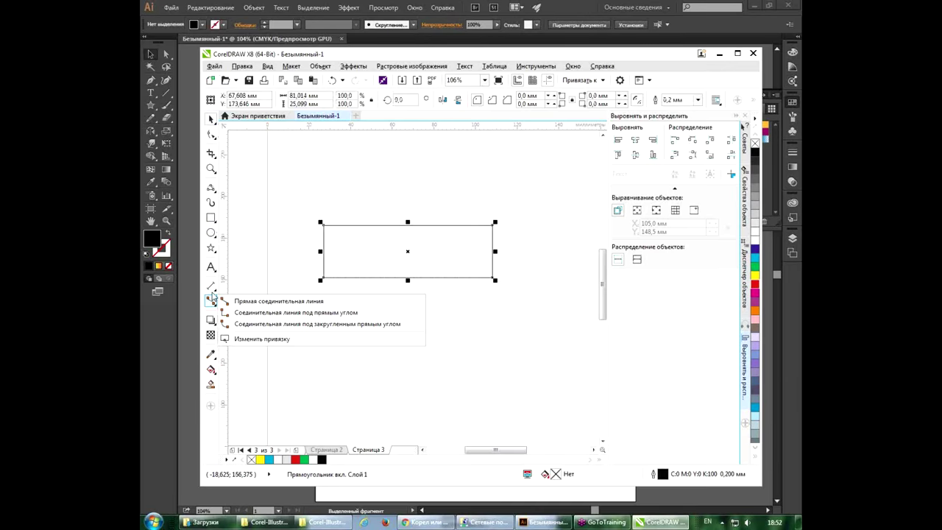
pyautogui.click(211, 287)
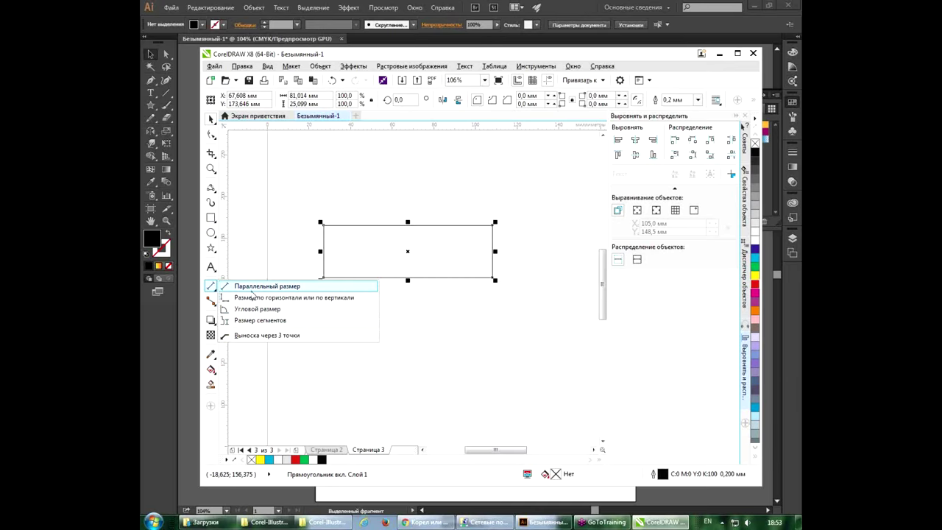
pyautogui.click(254, 287)
pyautogui.moveTo(324, 225); pyautogui.dragTo(491, 223)
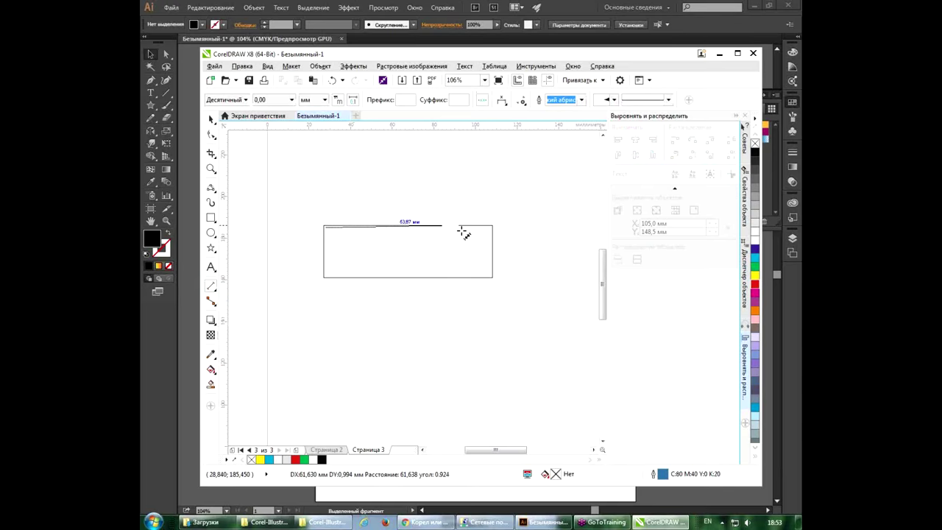
pyautogui.click(493, 199)
pyautogui.press('Delete')
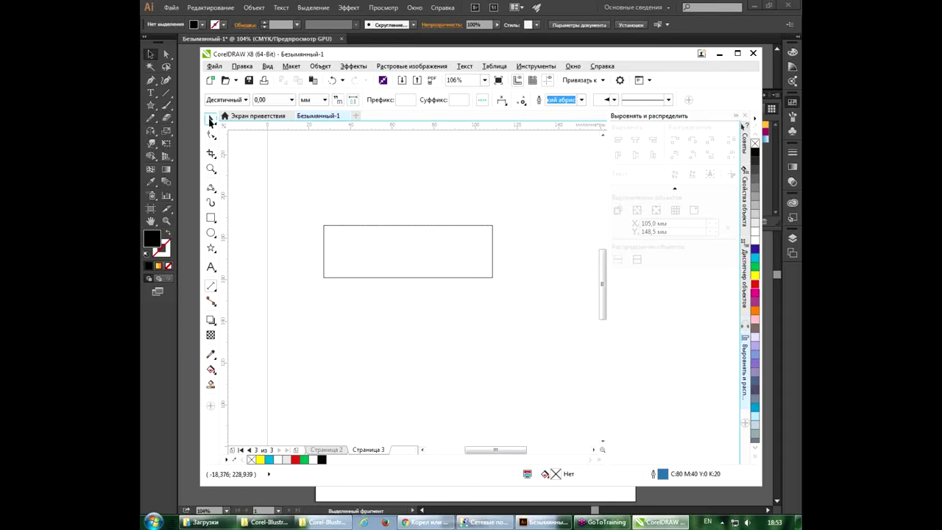
# Step: Dimension the rectangle's top edge corner to corner at 81.01 mm and reselect the rectangle
pyautogui.click(211, 118)
pyautogui.click(414, 228)
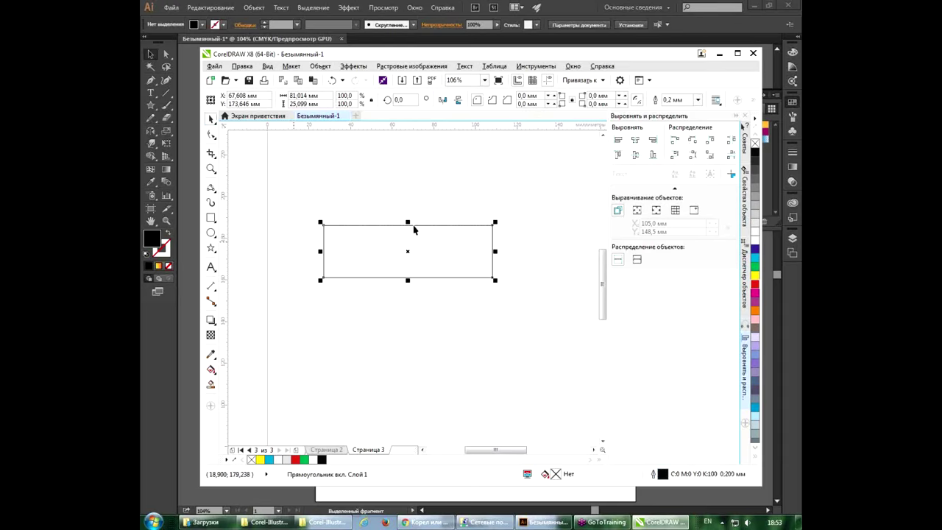
pyautogui.click(211, 286)
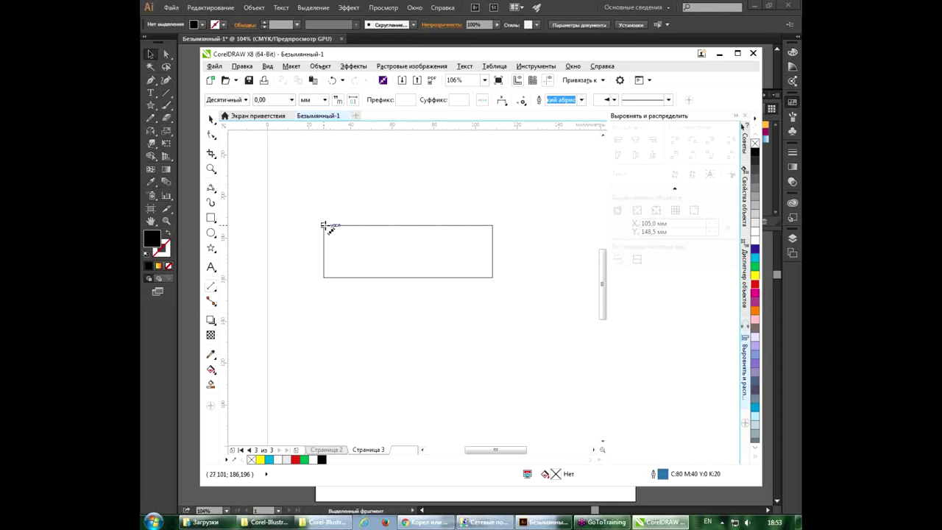
pyautogui.moveTo(324, 225); pyautogui.dragTo(492, 223)
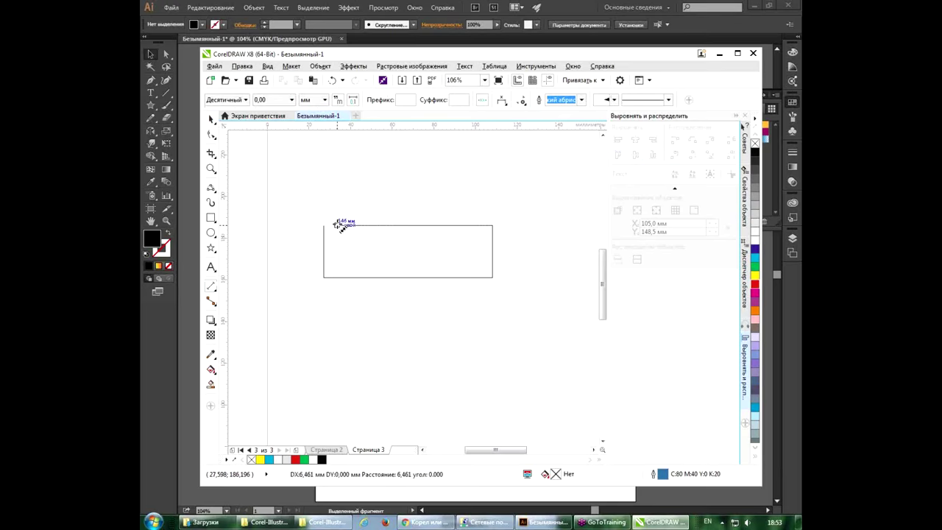
pyautogui.click(492, 210)
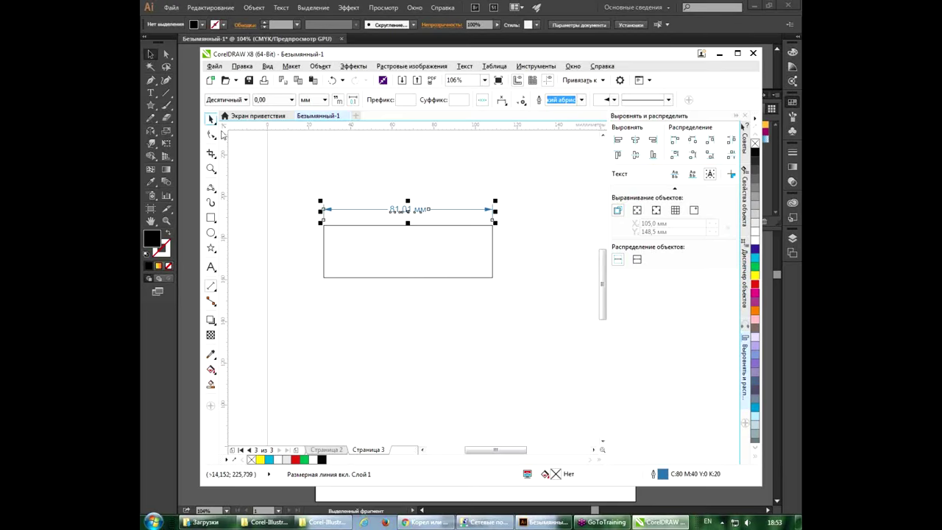
pyautogui.click(211, 118)
pyautogui.click(492, 254)
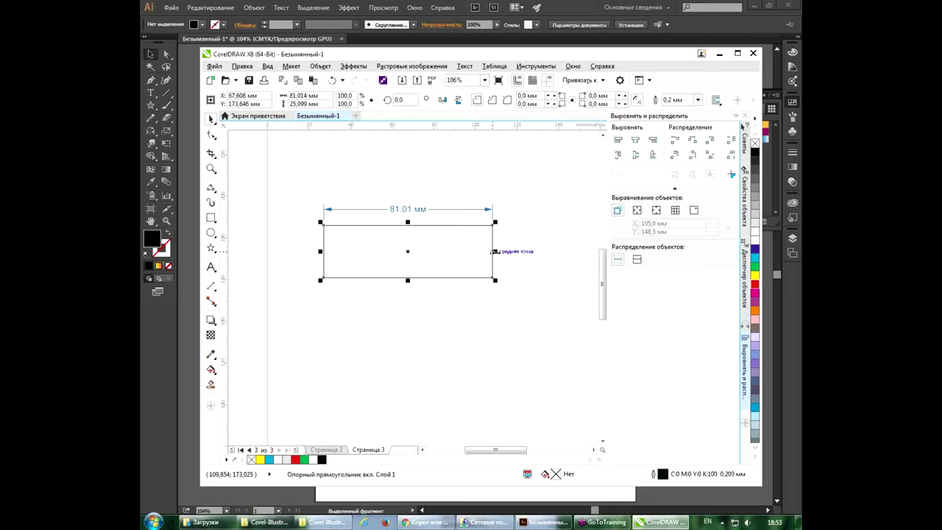
# Step: Narrow the rectangle to 38.27 mm, rotate it about 36 degrees, then undo the rotation
pyautogui.moveTo(493, 256)
pyautogui.mouseDown()
pyautogui.moveTo(547, 251)
pyautogui.moveTo(406, 252)
pyautogui.mouseUp()
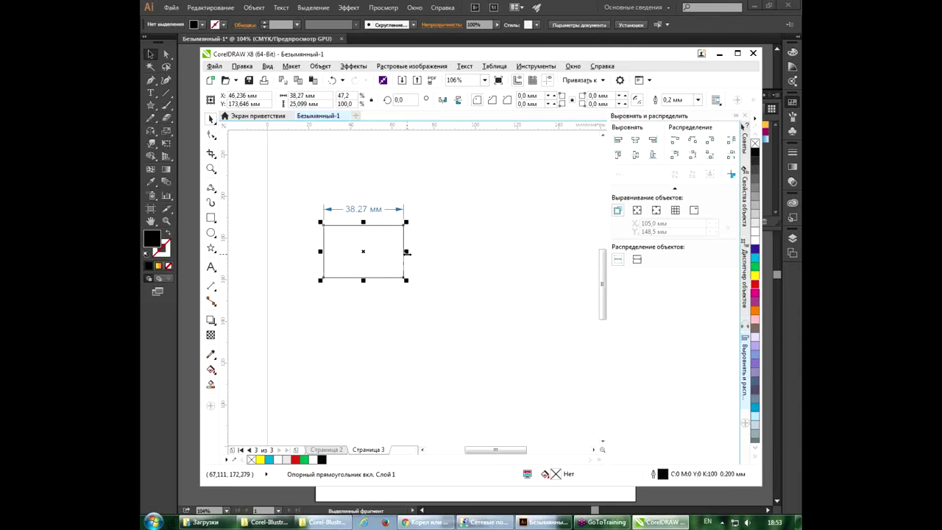
pyautogui.click(384, 252)
pyautogui.moveTo(409, 220); pyautogui.dragTo(342, 205)
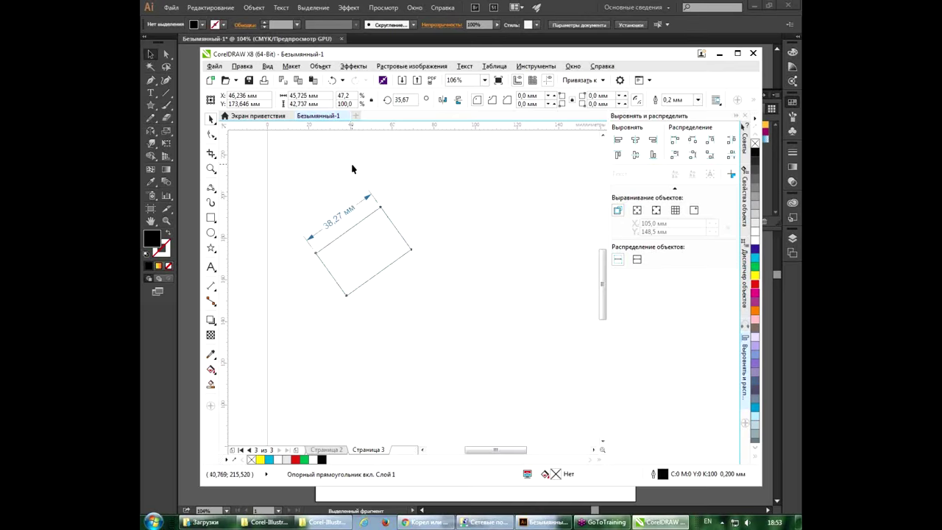
pyautogui.hotkey('ctrl', 'z')
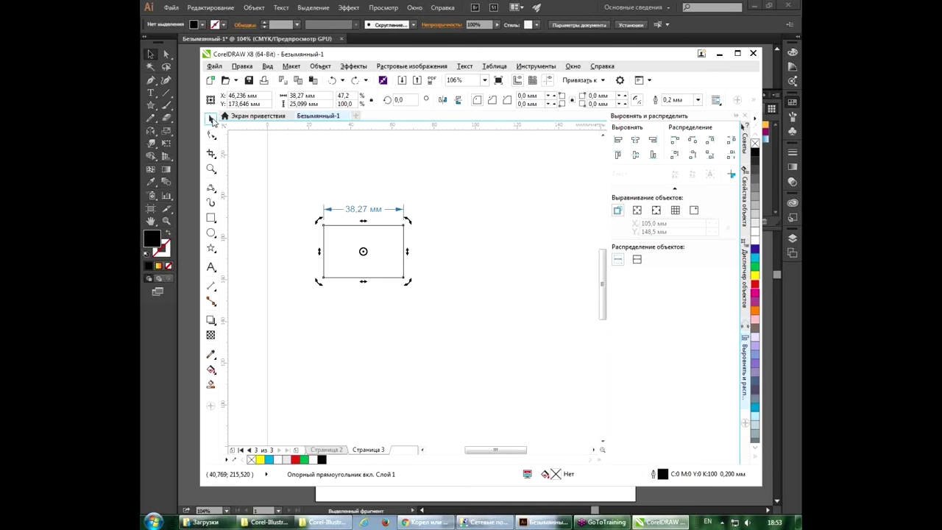
# Step: Select the rectangle and its dimension line and delete them
pyautogui.click(469, 227)
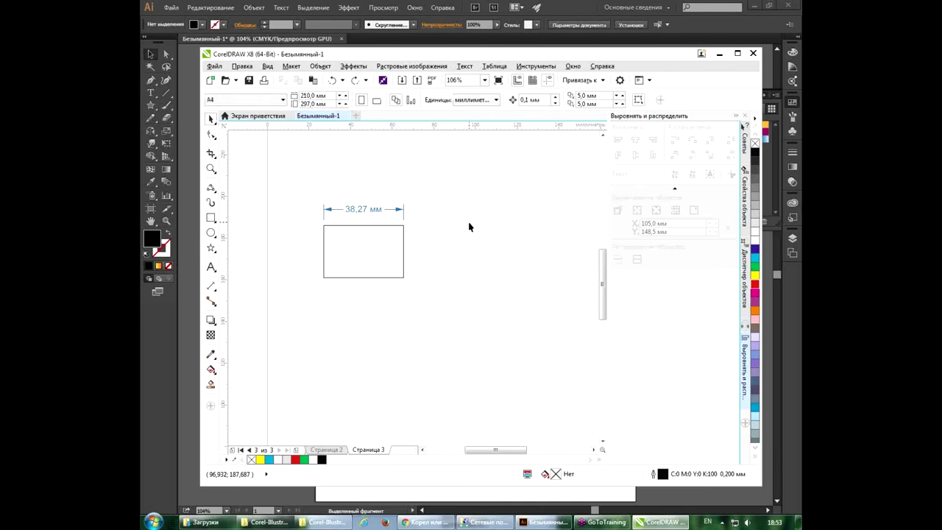
pyautogui.click(383, 234)
pyautogui.click(436, 240)
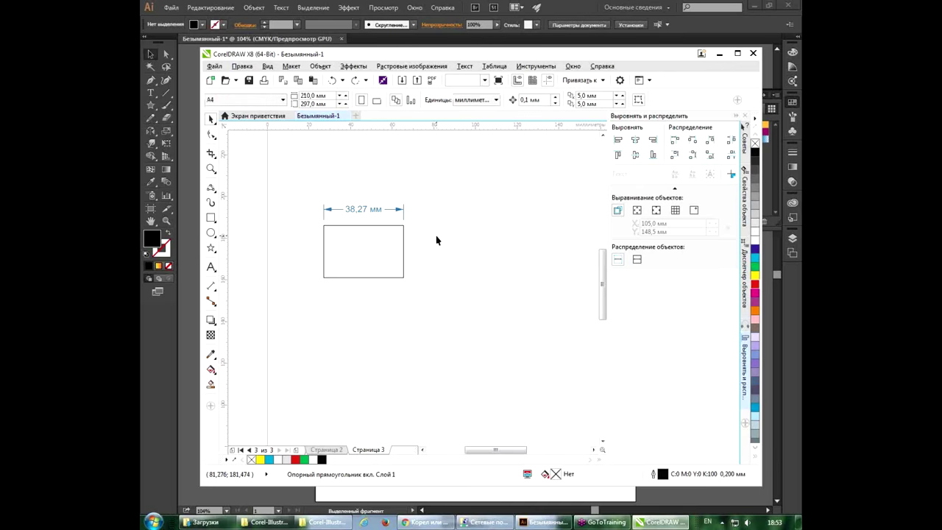
pyautogui.click(391, 236)
pyautogui.press('Delete')
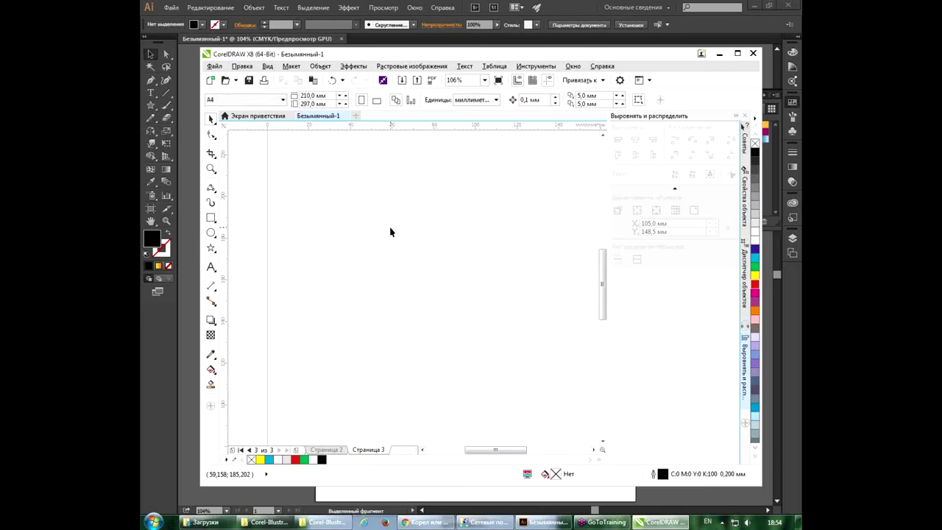
pyautogui.click(213, 67)
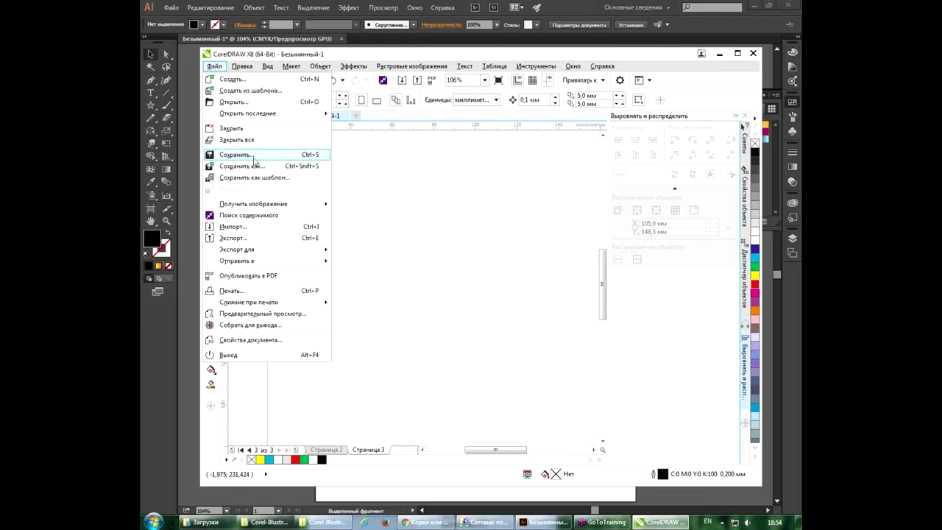
pyautogui.press('Escape')
pyautogui.hotkey('ctrl', 's')
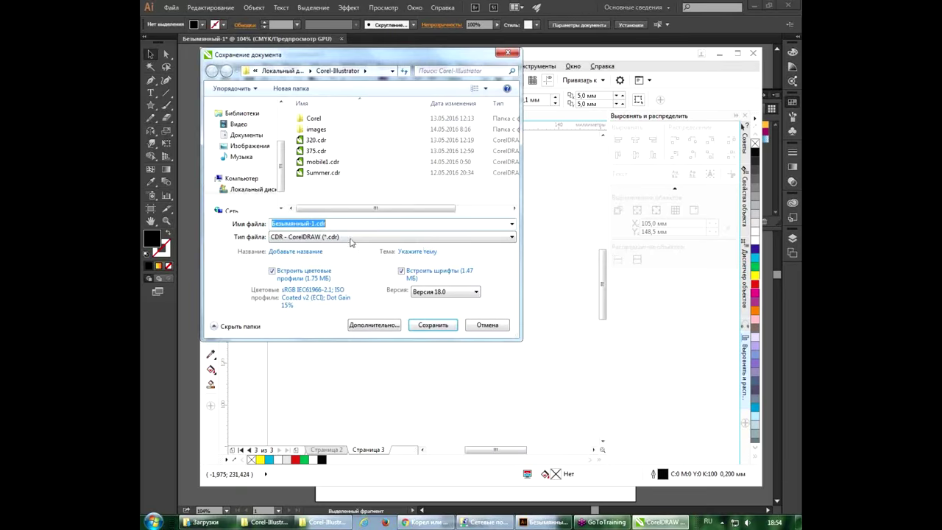
pyautogui.click(348, 236)
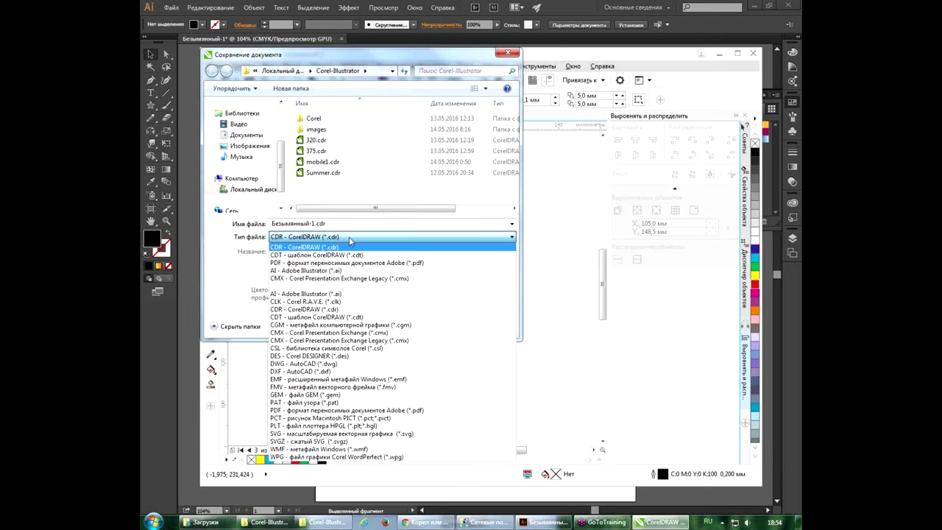
pyautogui.click(350, 241)
pyautogui.press('Escape')
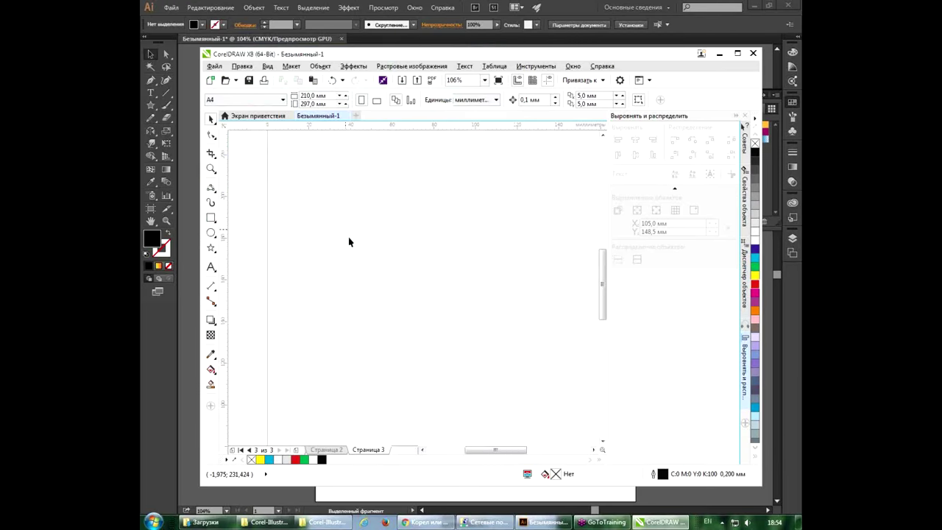
# Step: Open mobile1.cdr from the Corel-Illustrator folder, accepting the suggested font substitution
pyautogui.click(214, 66)
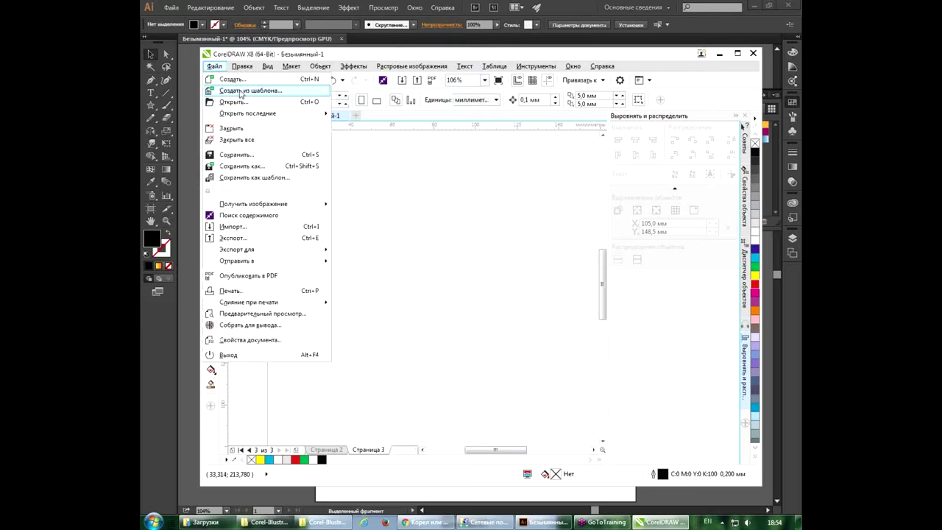
pyautogui.click(239, 103)
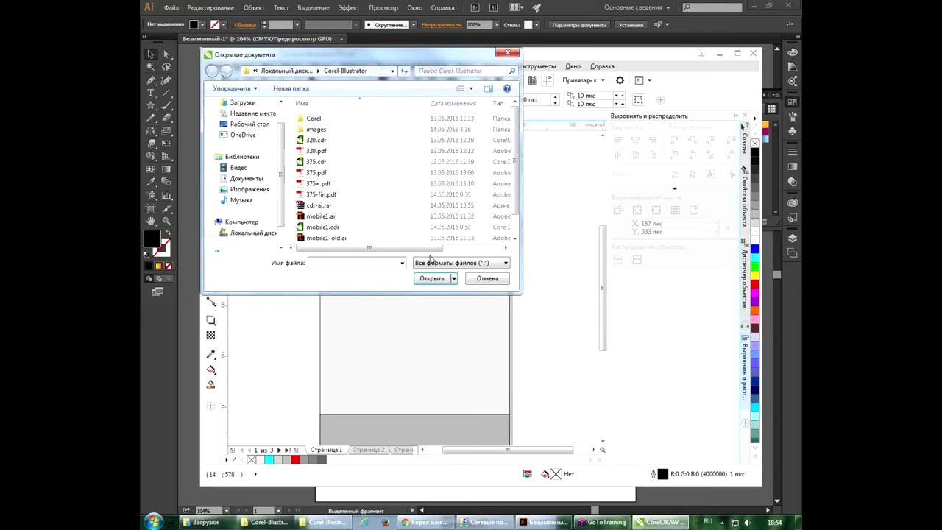
pyautogui.click(324, 226)
pyautogui.click(429, 295)
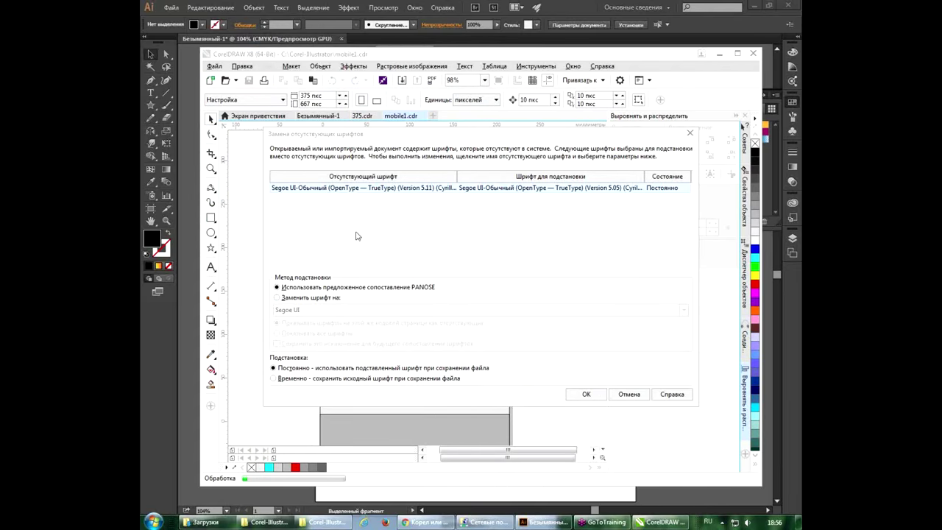
pyautogui.click(588, 394)
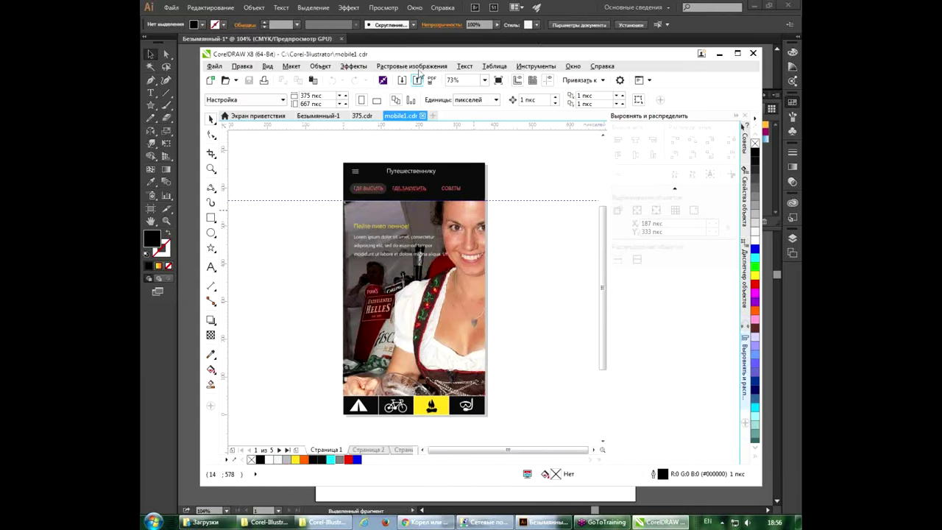
# Step: Zoom in on the Путешественнику header and select the ГДЕ ВЫПИТЬ button
pyautogui.click(557, 363)
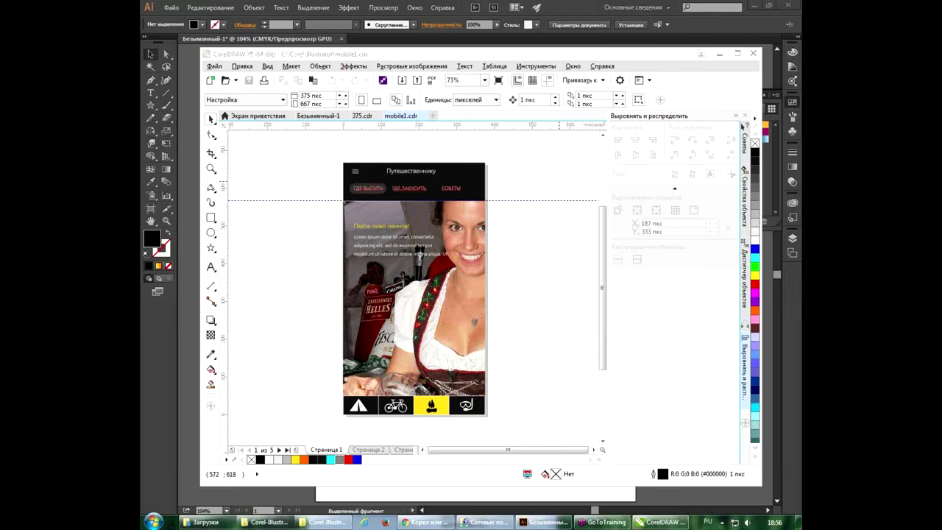
pyautogui.click(517, 226)
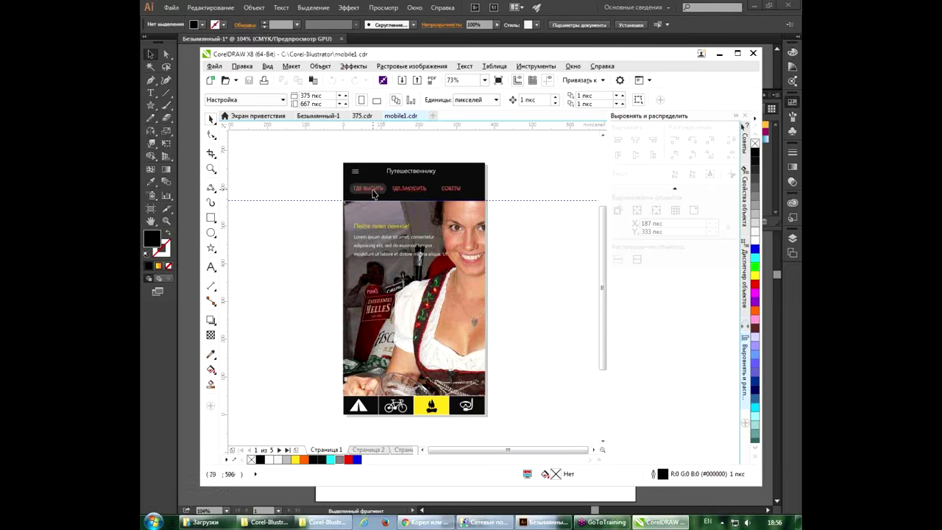
pyautogui.scroll(5, 431, 227)
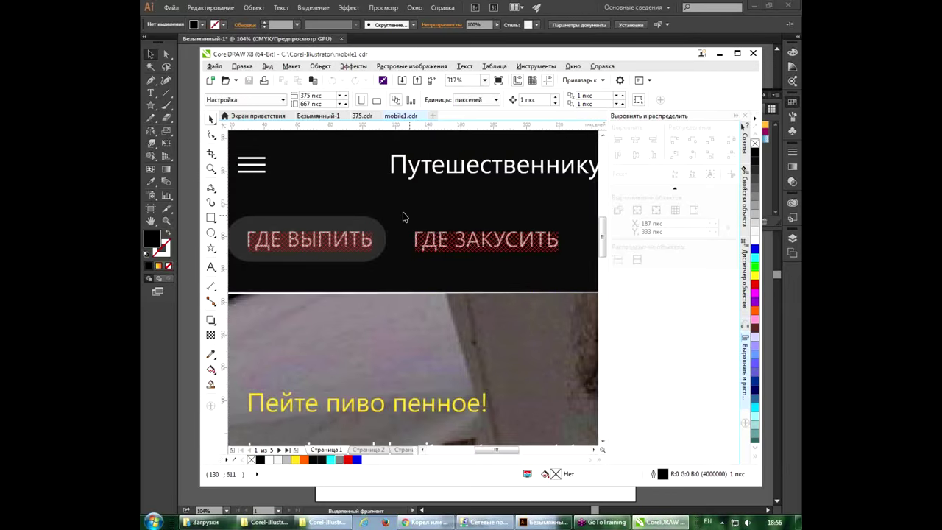
pyautogui.click(339, 241)
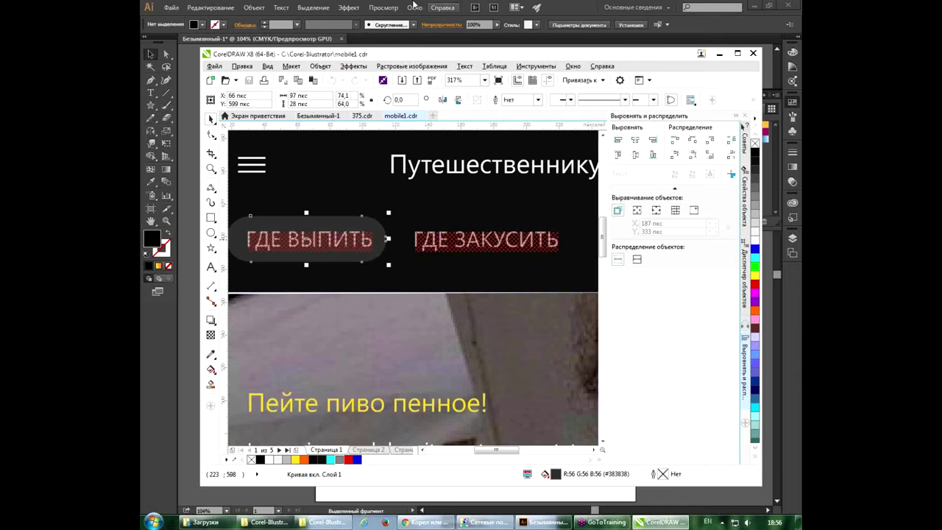
pyautogui.click(573, 66)
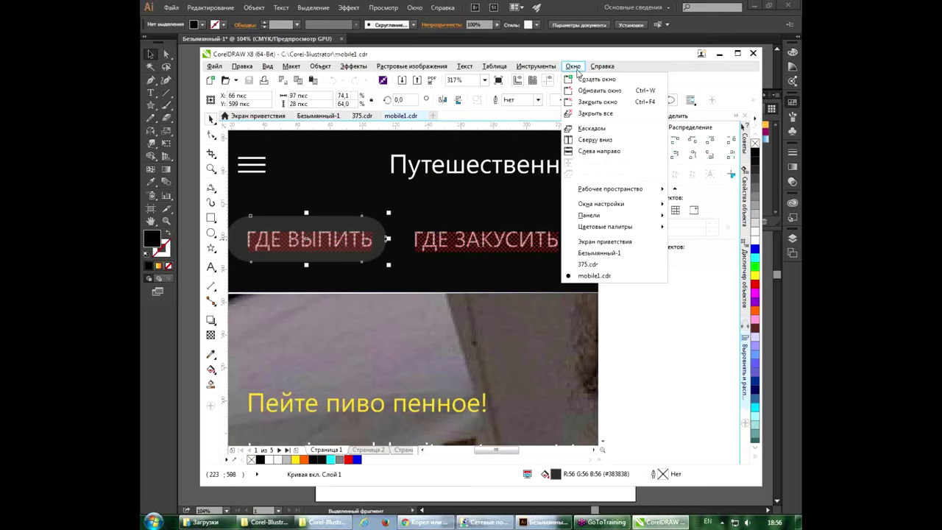
# Step: Show the Internet toolbar and link ГДЕ ВЫПИТЬ to 'Начало страницы 1'
pyautogui.click(587, 215)
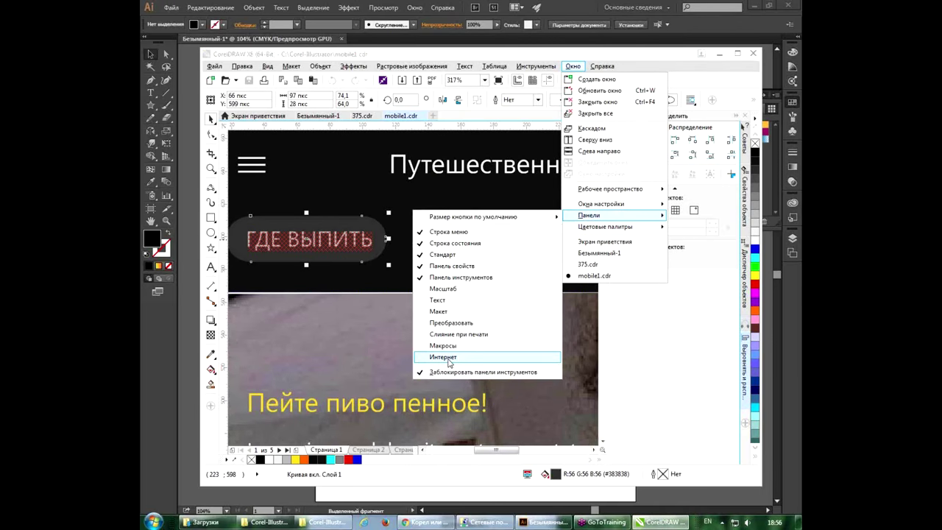
pyautogui.click(445, 357)
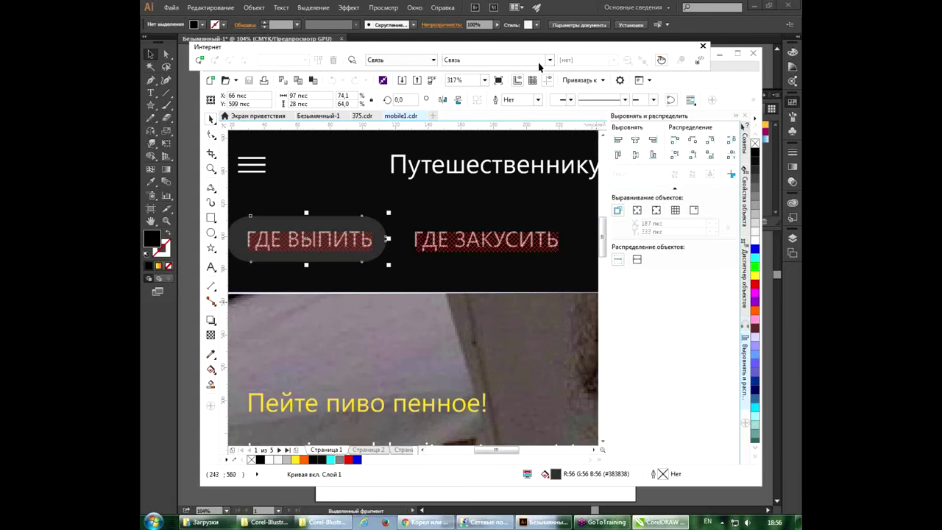
pyautogui.click(357, 234)
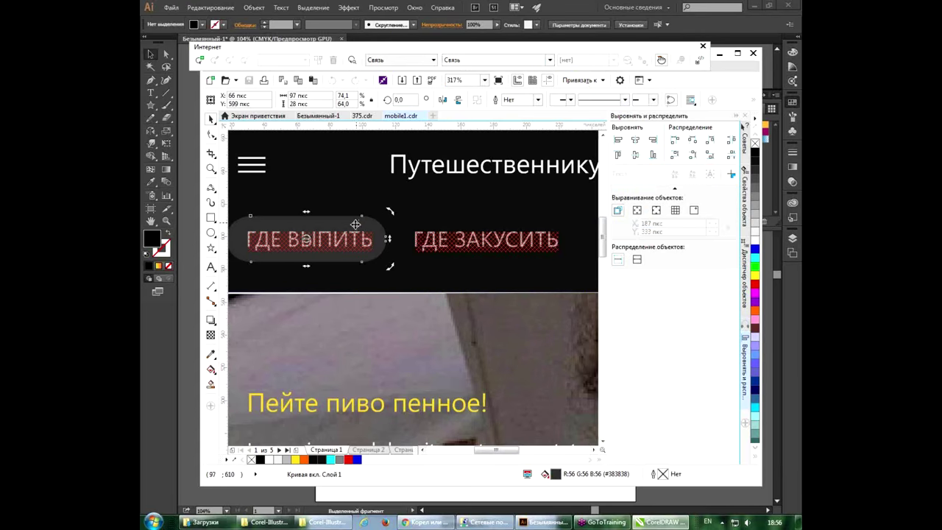
pyautogui.click(433, 60)
pyautogui.click(433, 60)
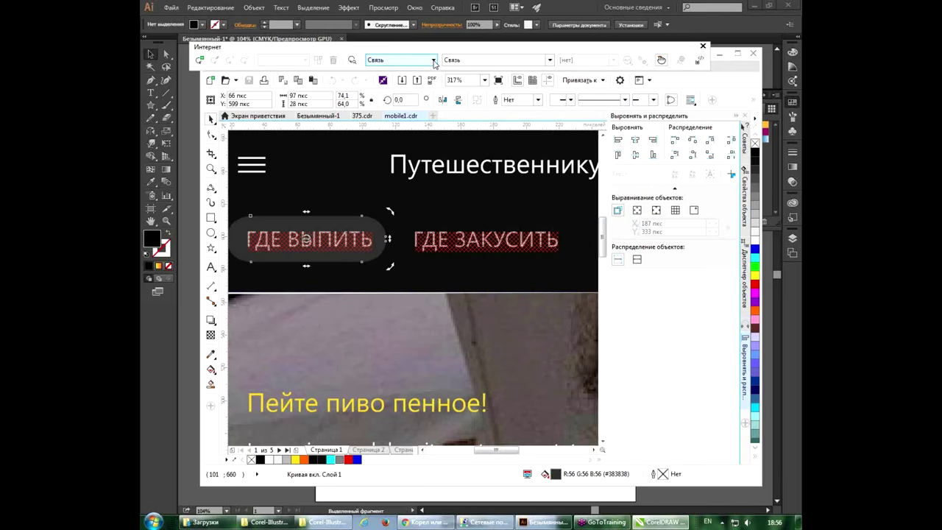
pyautogui.click(549, 59)
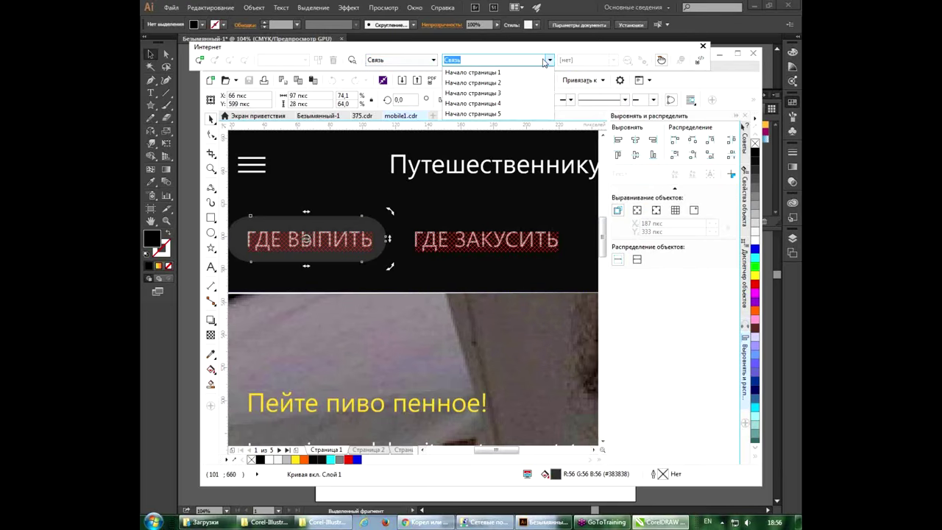
pyautogui.click(462, 74)
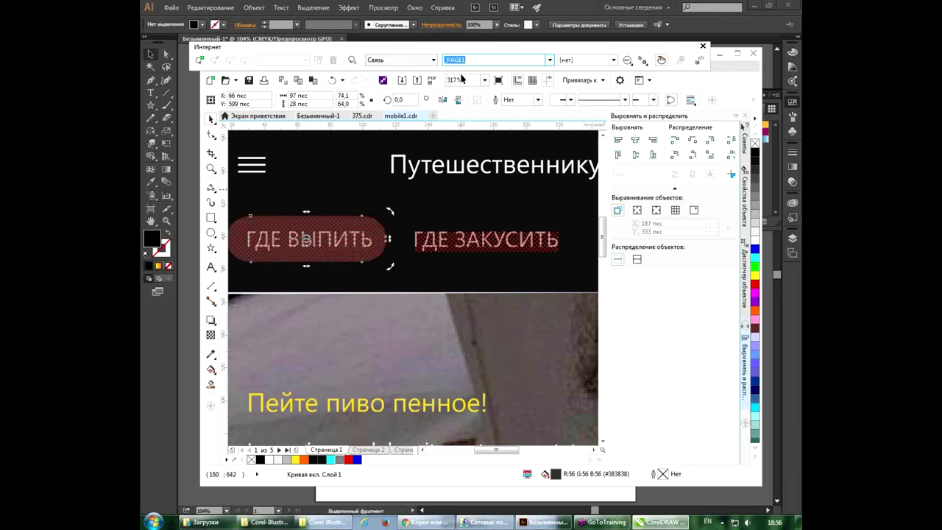
# Step: Confirm ГДЕ ВЫПИТЬ carries the _PAGE1 link, then zoom out to all of page 1
pyautogui.click(422, 225)
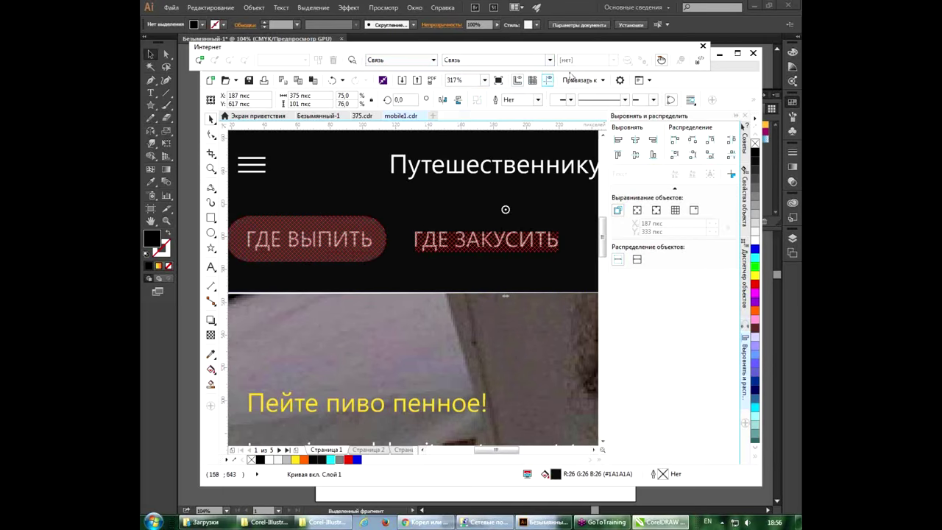
pyautogui.click(549, 60)
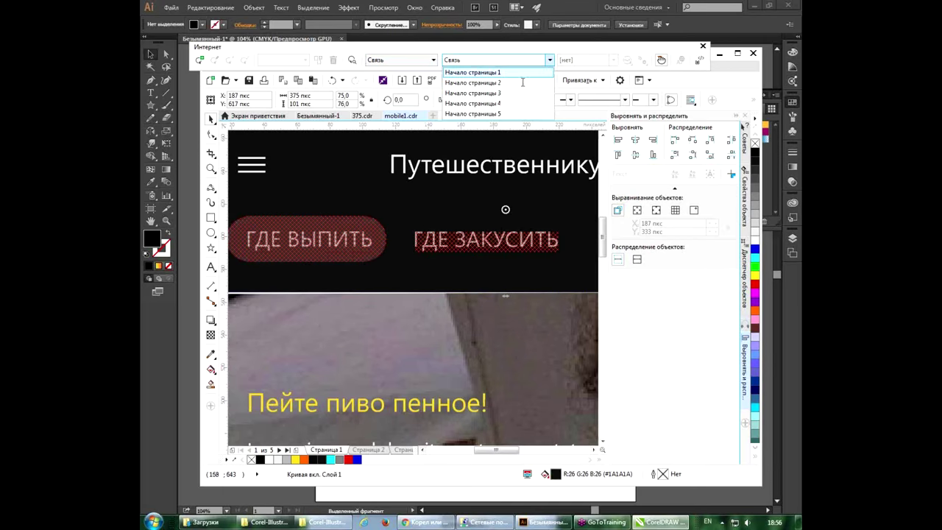
pyautogui.click(519, 49)
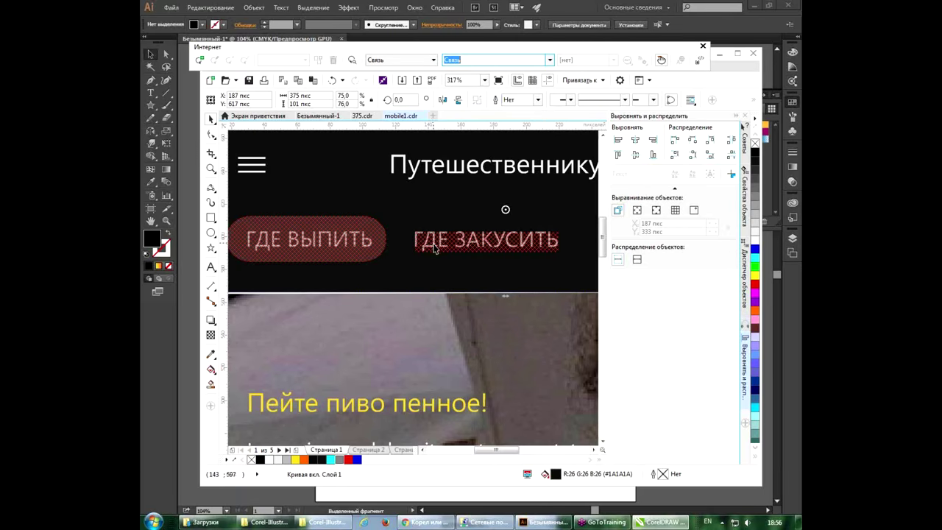
pyautogui.click(367, 229)
pyautogui.scroll(-3, 367, 229)
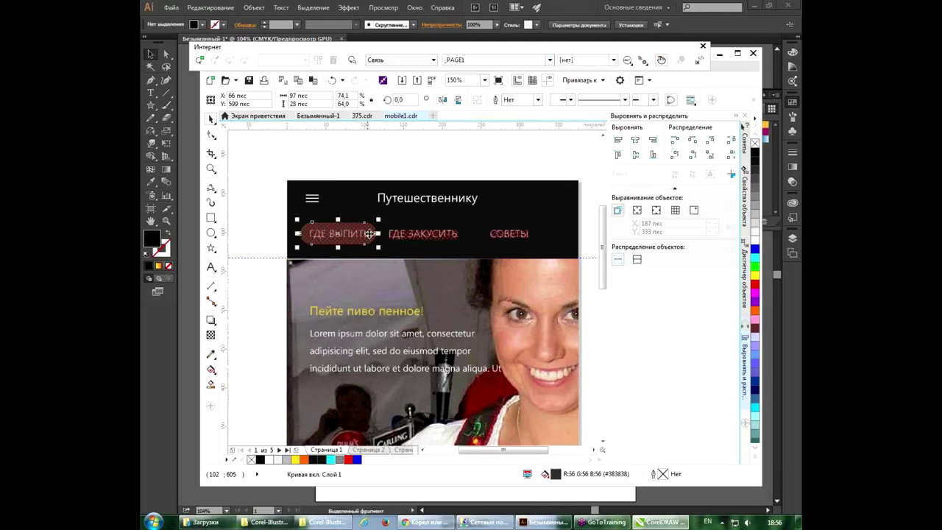
pyautogui.scroll(-3, 458, 314)
pyautogui.moveTo(560, 334); pyautogui.dragTo(559, 237)
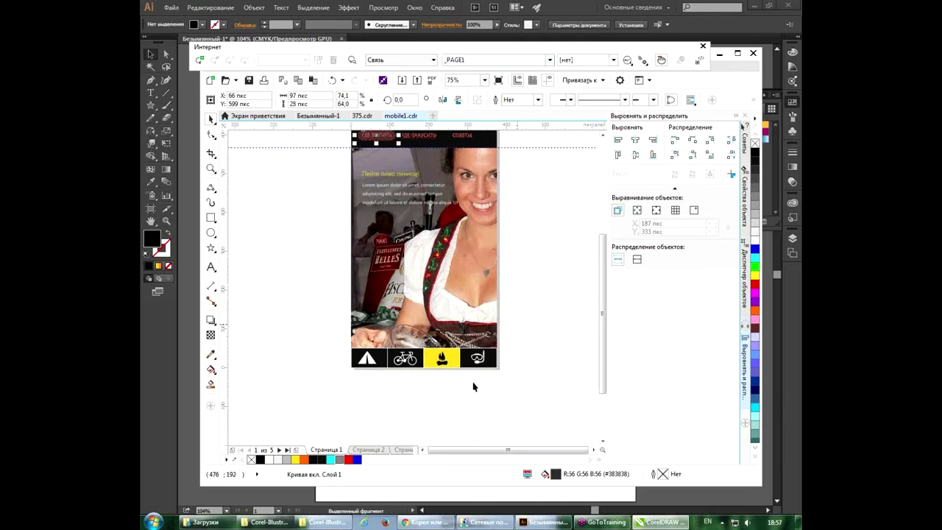
# Step: Browse page 2, zooming into ГДЕ ЗАКУСИТЬ, then pan over page 3's mountain screen
pyautogui.click(376, 452)
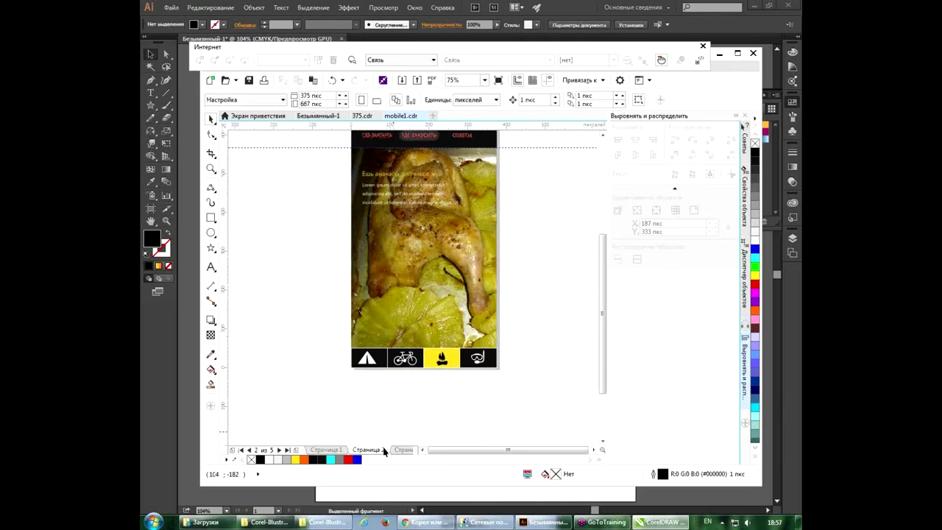
pyautogui.moveTo(546, 267); pyautogui.dragTo(542, 318)
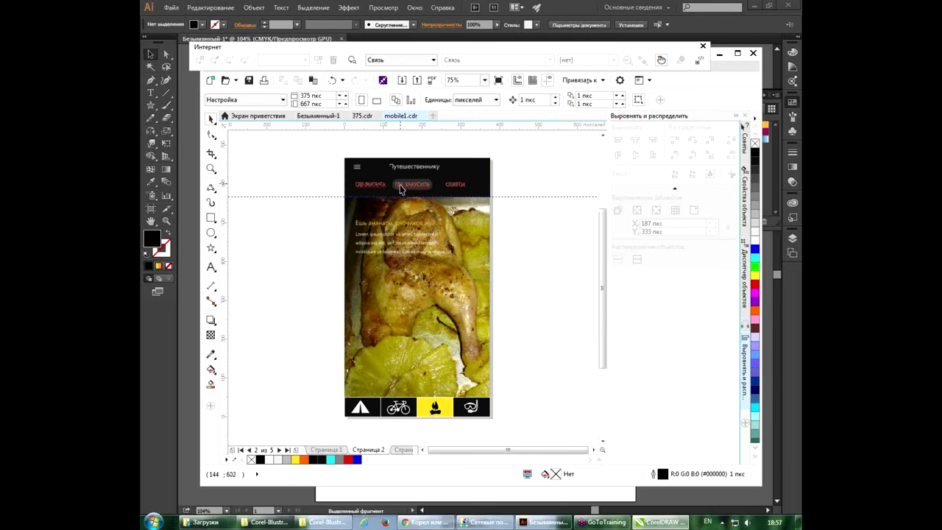
pyautogui.moveTo(391, 179); pyautogui.dragTo(446, 211)
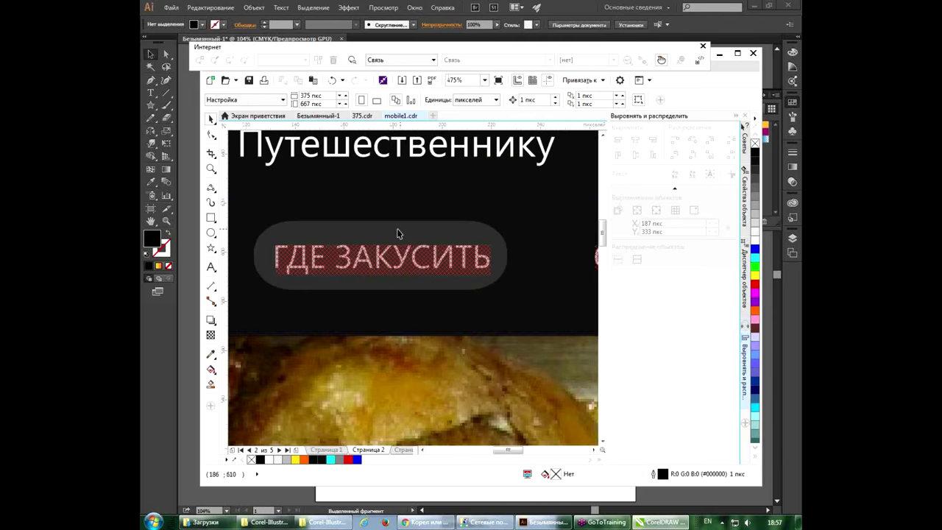
pyautogui.scroll(-2, 405, 247)
pyautogui.click(404, 450)
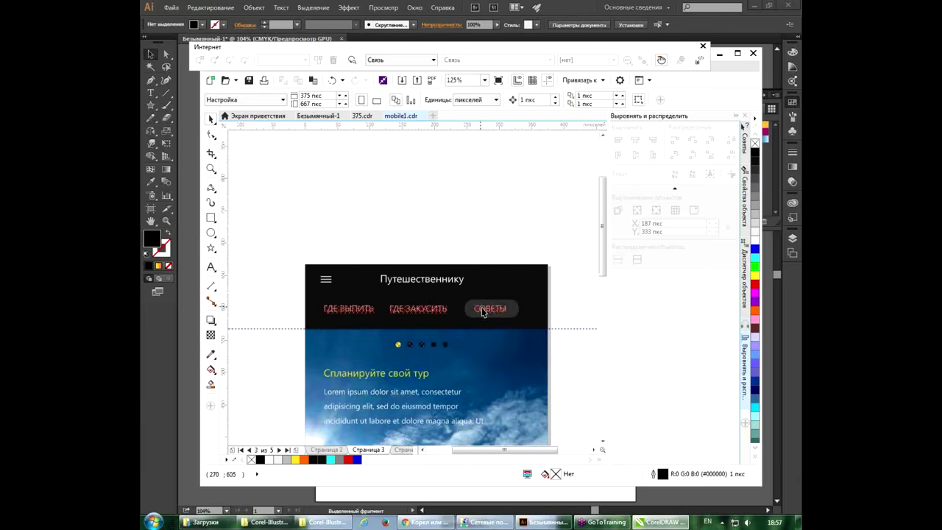
pyautogui.moveTo(480, 346); pyautogui.dragTo(485, 194)
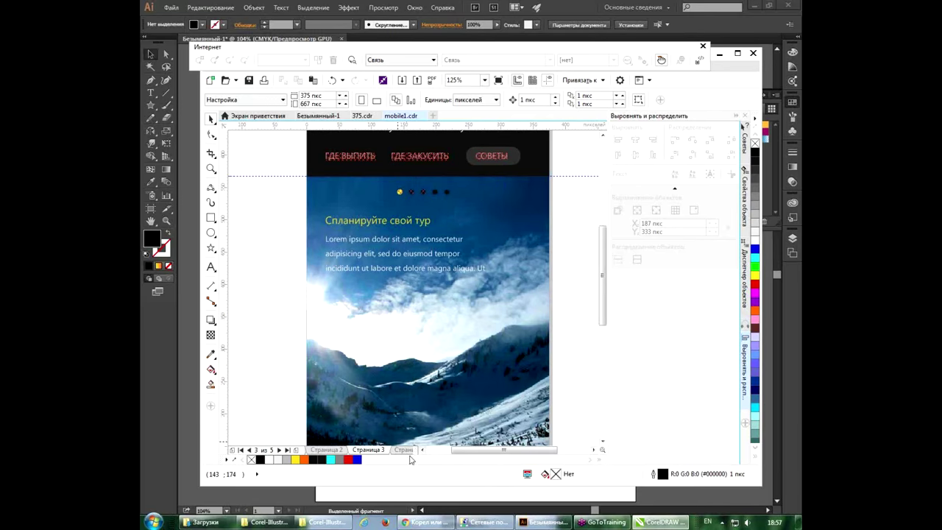
pyautogui.click(403, 450)
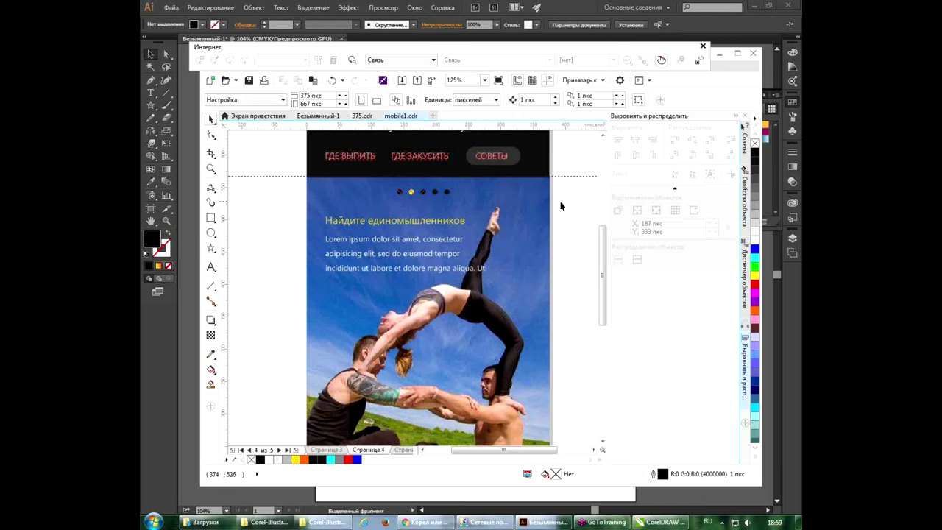
# Step: Zoom out and back in to 62% so all of page 3 fits
pyautogui.scroll(-5, 528, 308)
pyautogui.scroll(3, 528, 308)
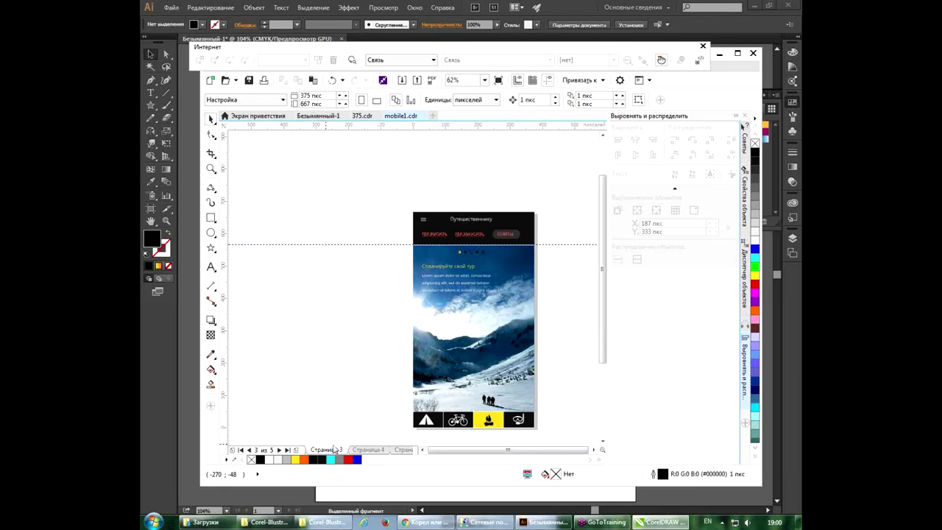
# Step: Flip to pages 4 and 5, then drag the floating Internet toolbar down over the canvas
pyautogui.click(368, 450)
pyautogui.click(404, 450)
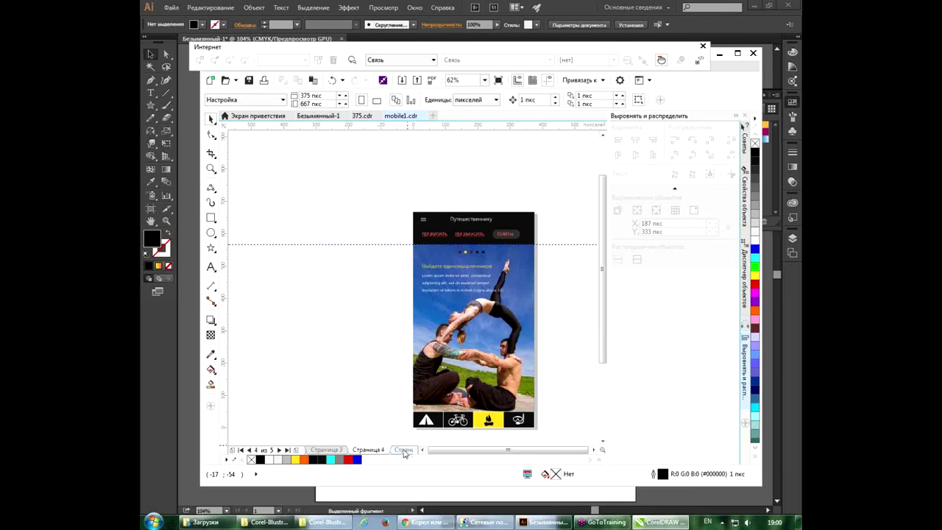
pyautogui.scroll(-3, 362, 273)
pyautogui.scroll(1, 366, 273)
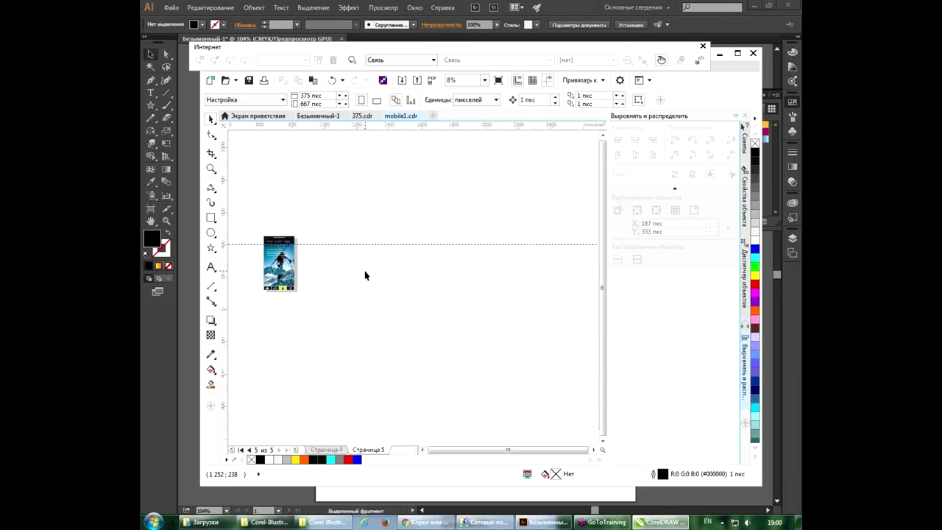
pyautogui.scroll(-1, 365, 273)
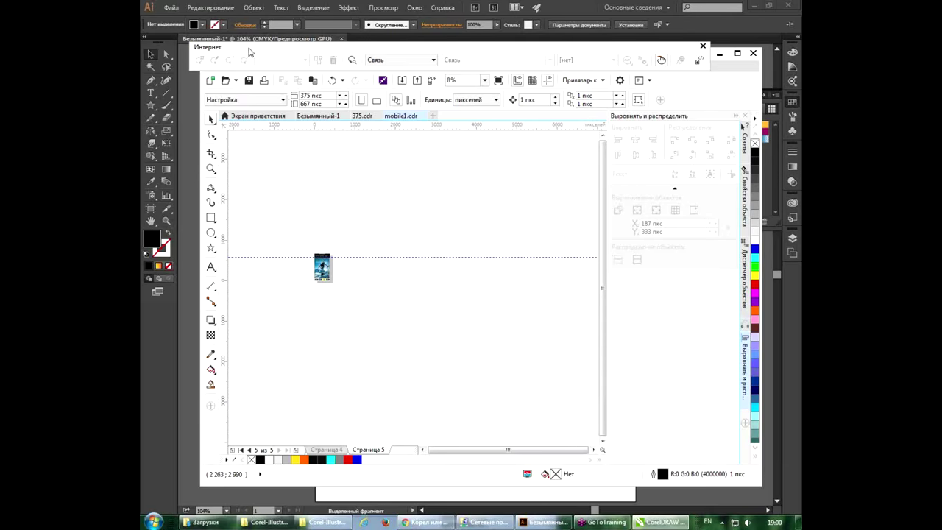
pyautogui.moveTo(251, 51); pyautogui.dragTo(307, 175)
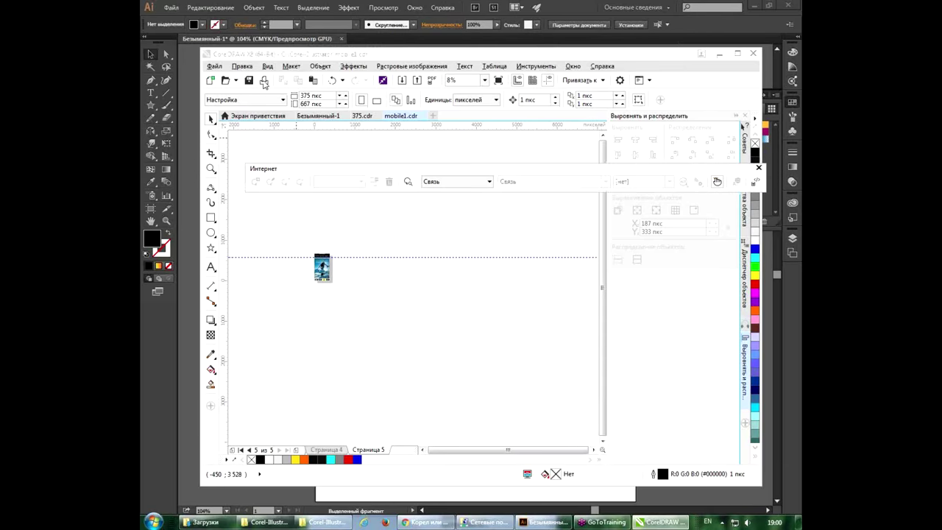
pyautogui.click(266, 66)
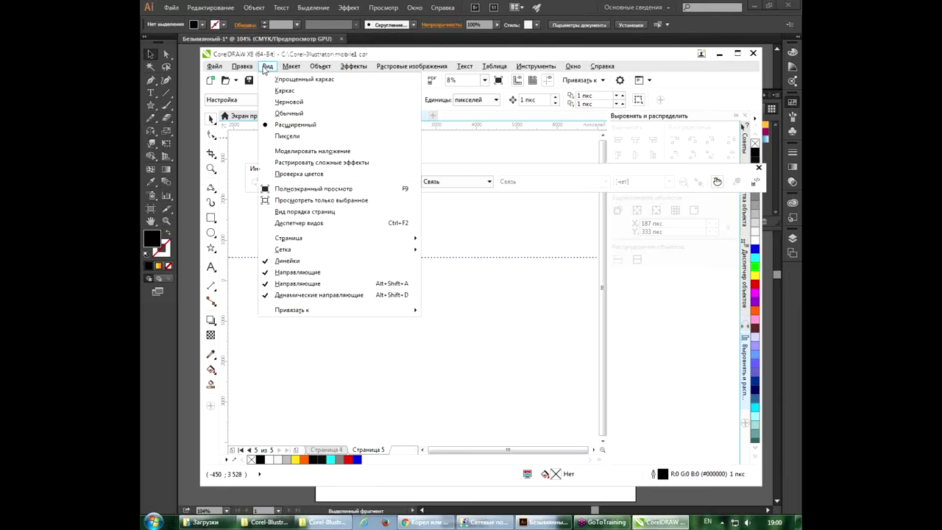
# Step: Switch to Page Sorter View and double-click Страница 2 to edit it
pyautogui.click(309, 212)
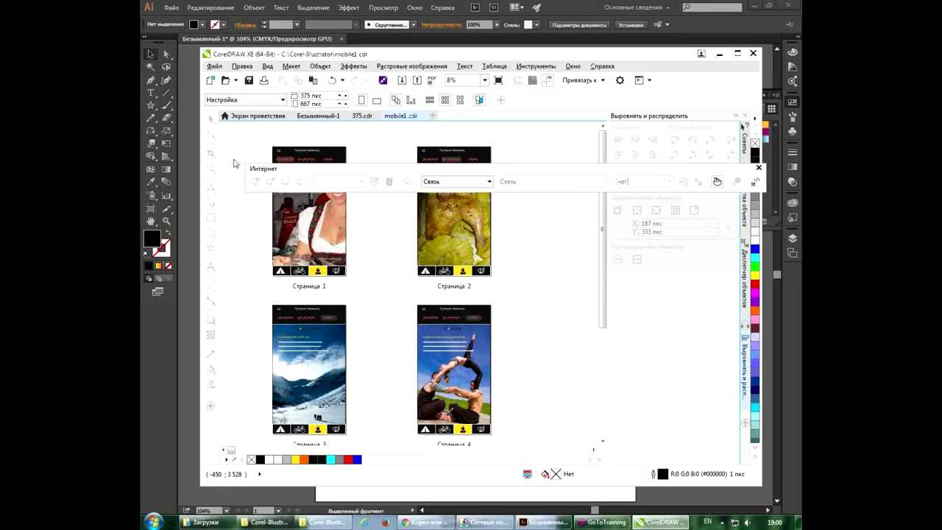
pyautogui.moveTo(359, 175); pyautogui.dragTo(562, 153)
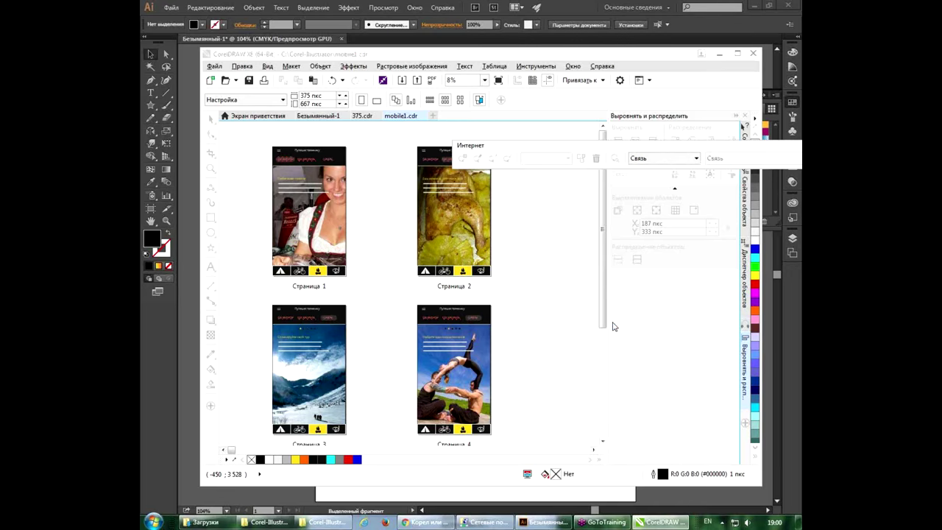
pyautogui.moveTo(603, 323)
pyautogui.mouseDown()
pyautogui.moveTo(603, 397)
pyautogui.moveTo(604, 324)
pyautogui.mouseUp()
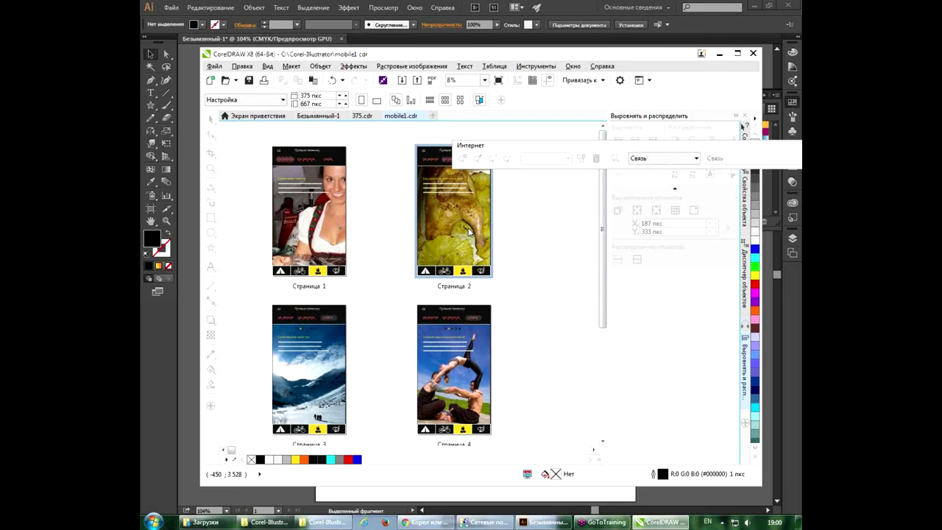
pyautogui.doubleClick(469, 231)
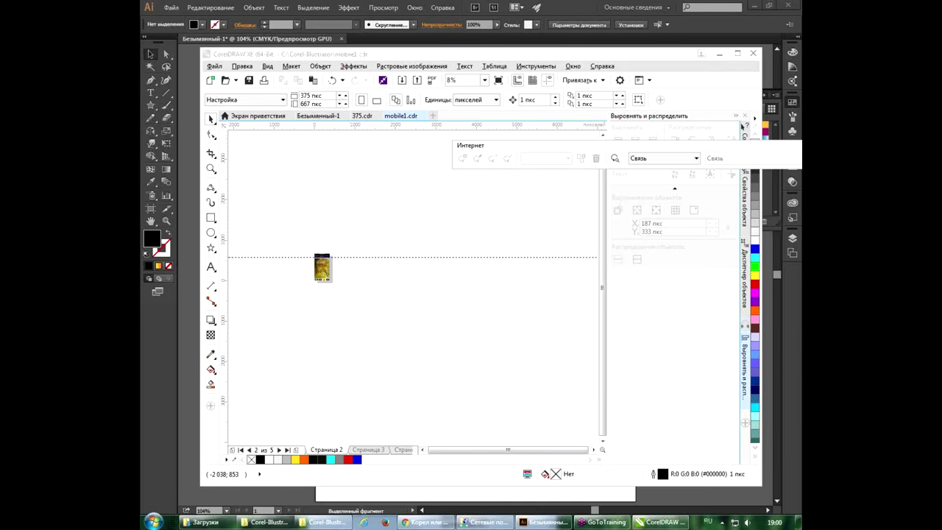
pyautogui.click(211, 122)
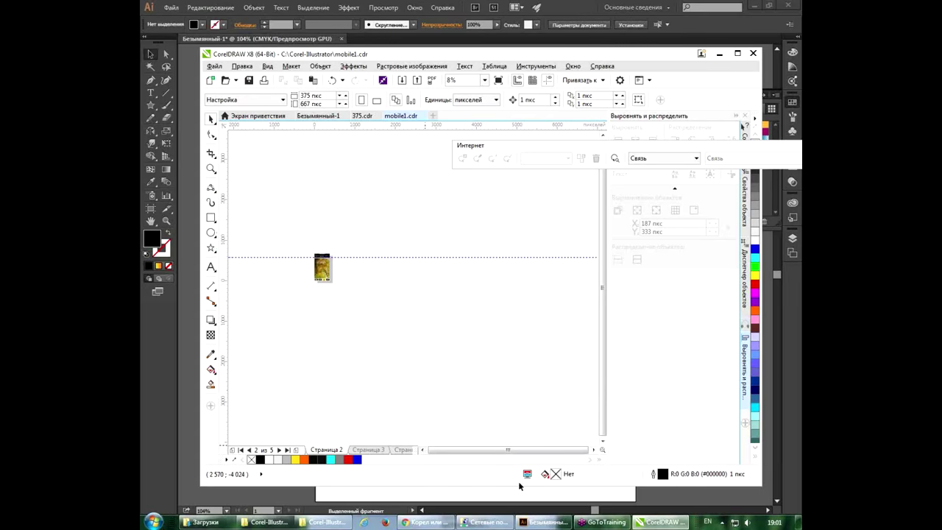
# Step: In Illustrator, draw a black star right of the bottle and an ellipse near the lower right
pyautogui.click(544, 522)
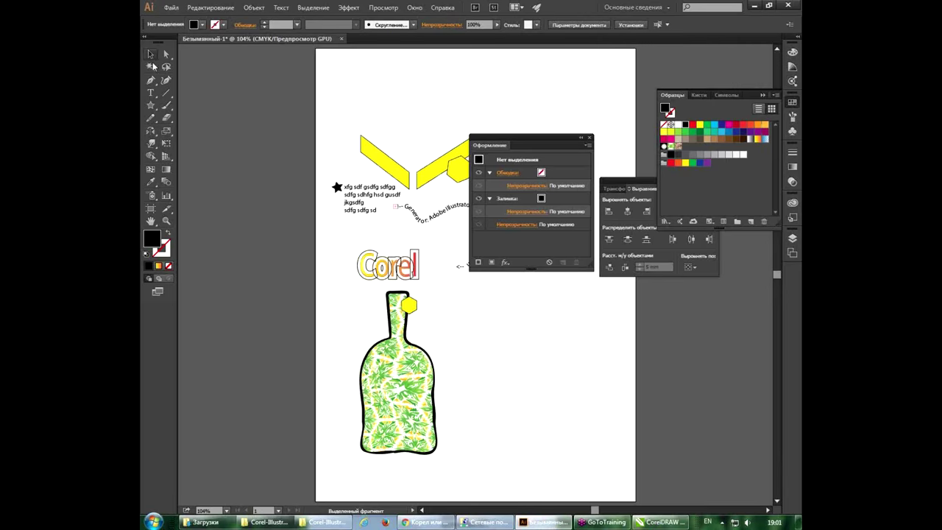
pyautogui.click(155, 106)
pyautogui.moveTo(157, 108); pyautogui.dragTo(182, 130)
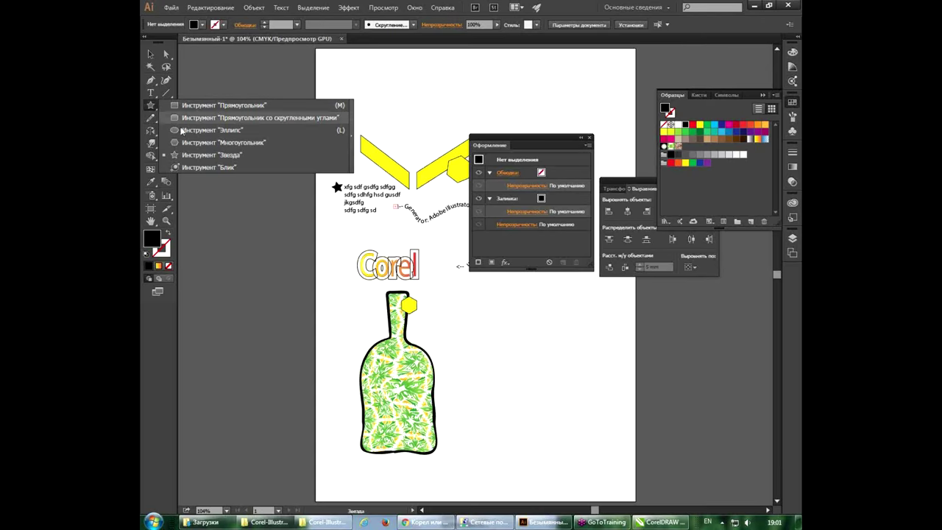
pyautogui.moveTo(182, 130); pyautogui.dragTo(182, 154)
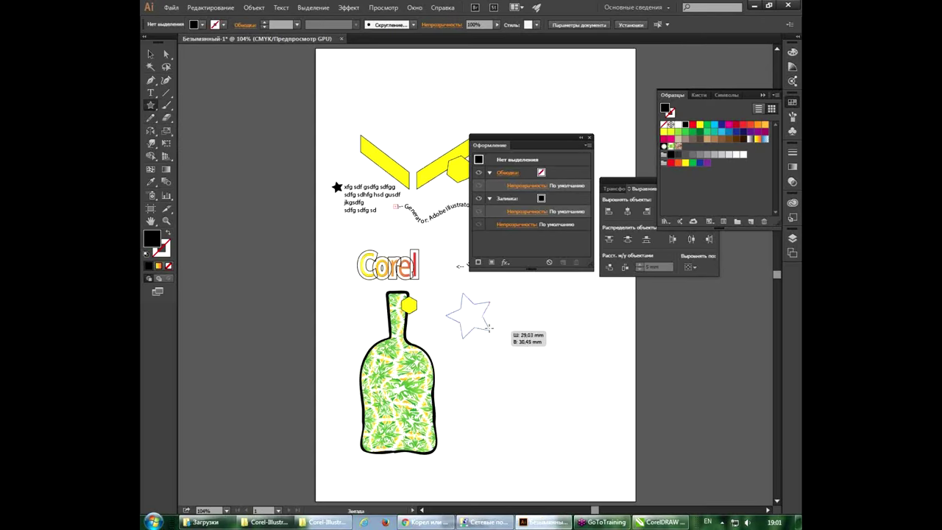
pyautogui.moveTo(470, 317); pyautogui.dragTo(484, 329)
pyautogui.moveTo(152, 107); pyautogui.dragTo(182, 127)
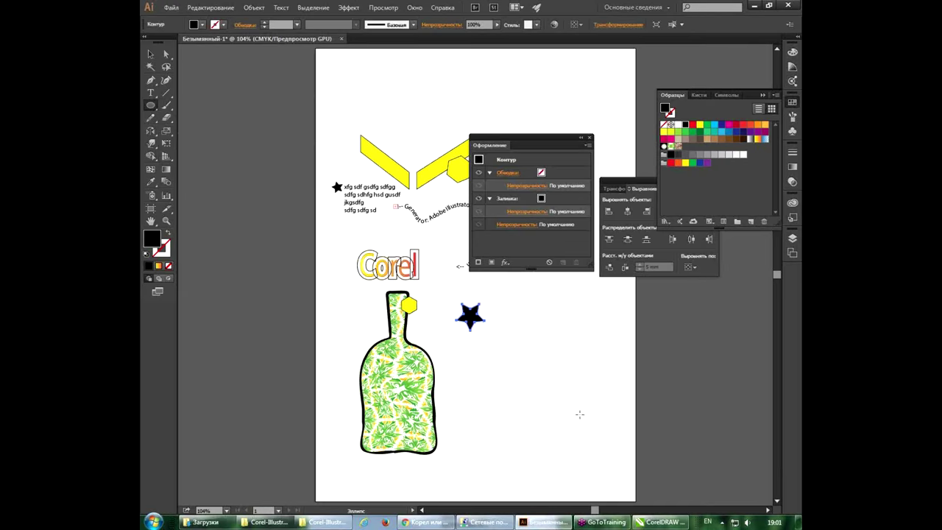
pyautogui.moveTo(554, 407); pyautogui.dragTo(593, 438)
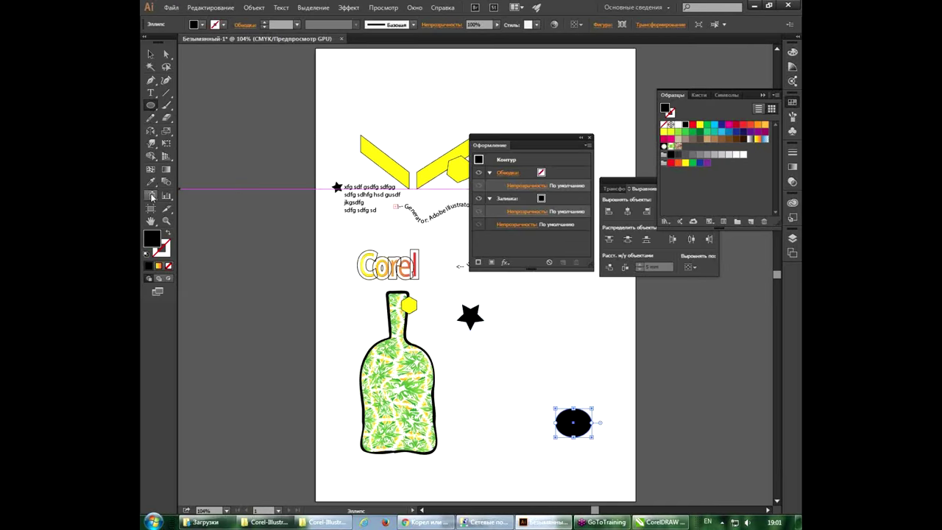
# Step: Blend the star into the ellipse with the Blend tool
pyautogui.click(166, 182)
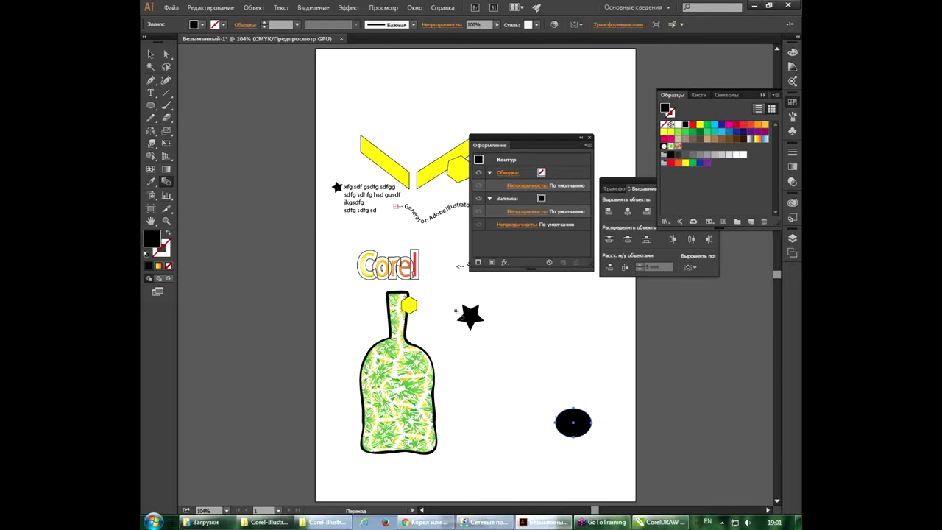
pyautogui.click(480, 318)
pyautogui.click(572, 423)
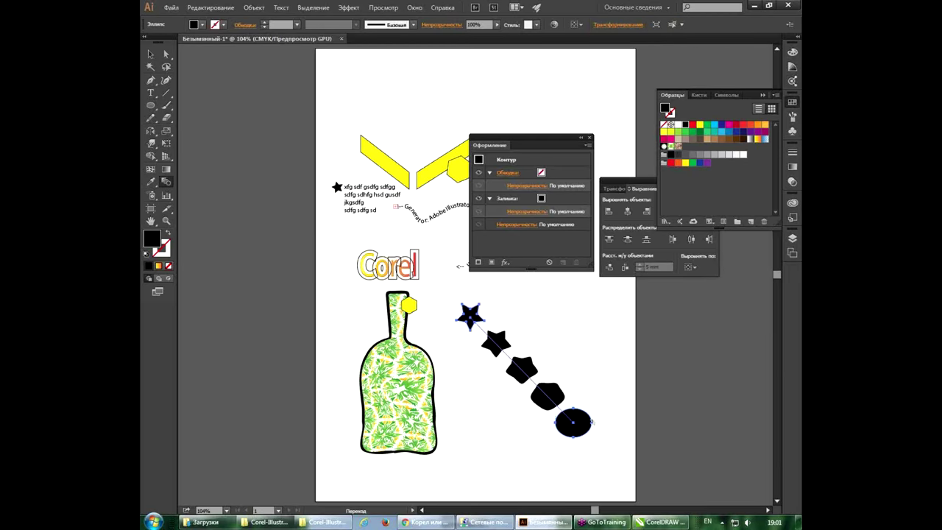
# Step: Set the star-to-ellipse blend to 20 specified steps, then return to CorelDRAW
pyautogui.click(151, 55)
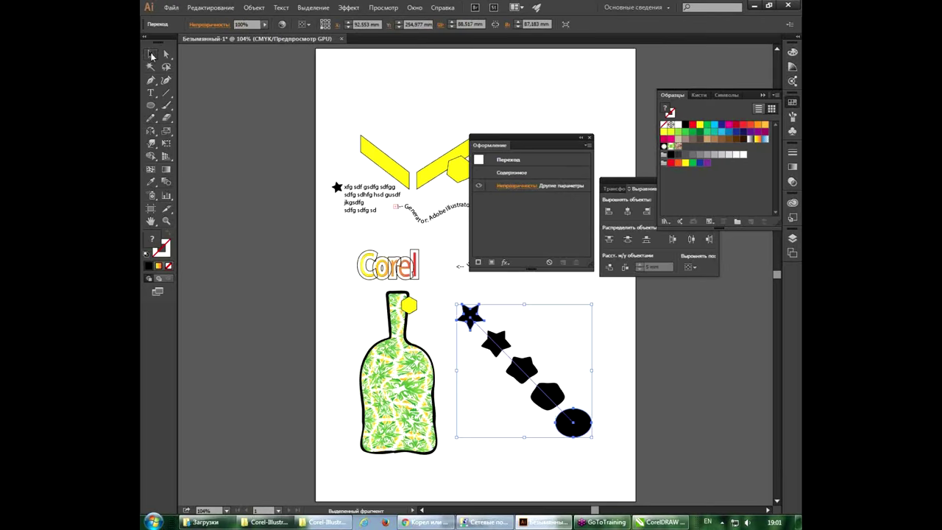
pyautogui.click(253, 8)
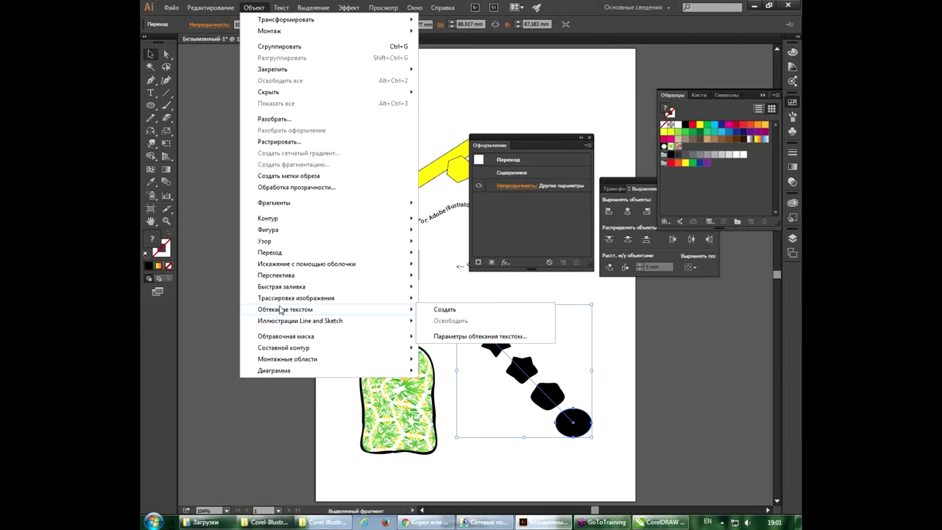
pyautogui.moveTo(270, 252)
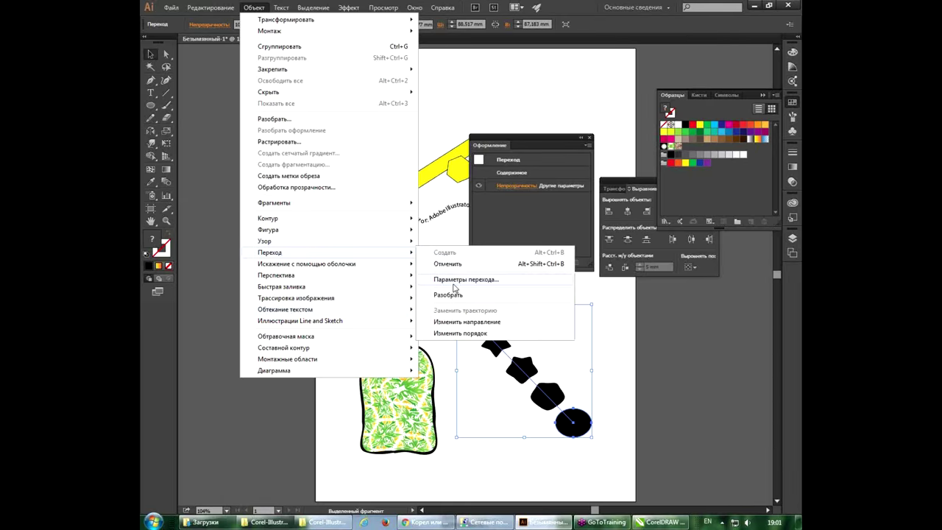
pyautogui.click(454, 281)
pyautogui.click(467, 237)
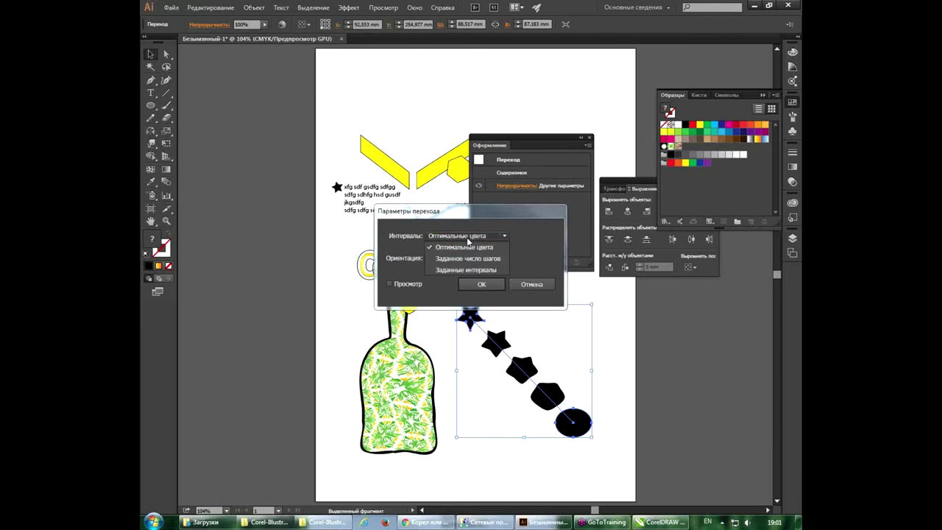
pyautogui.click(468, 258)
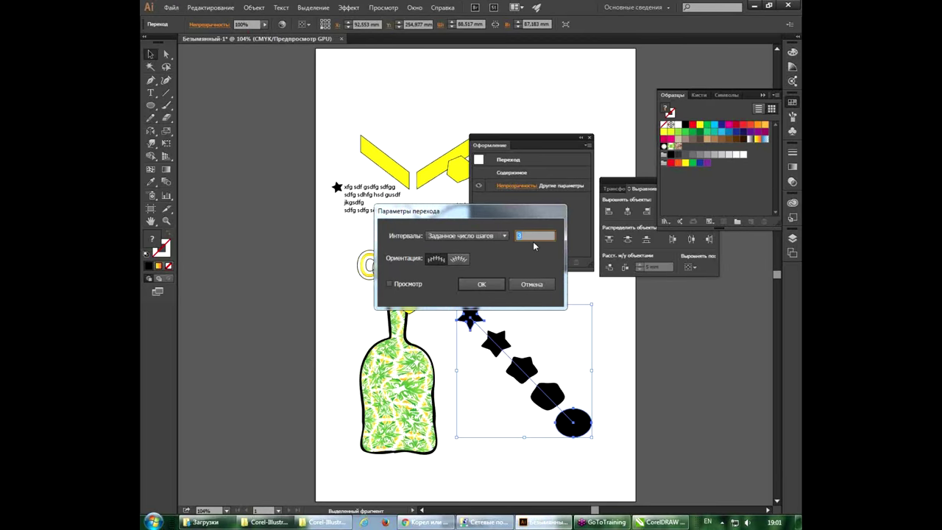
pyautogui.write('20')
pyautogui.click(412, 285)
pyautogui.click(390, 284)
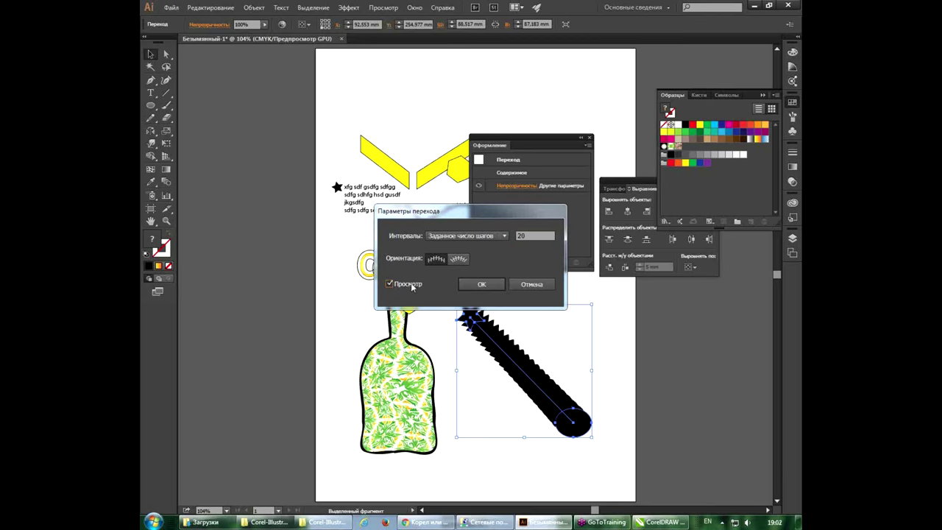
pyautogui.click(481, 284)
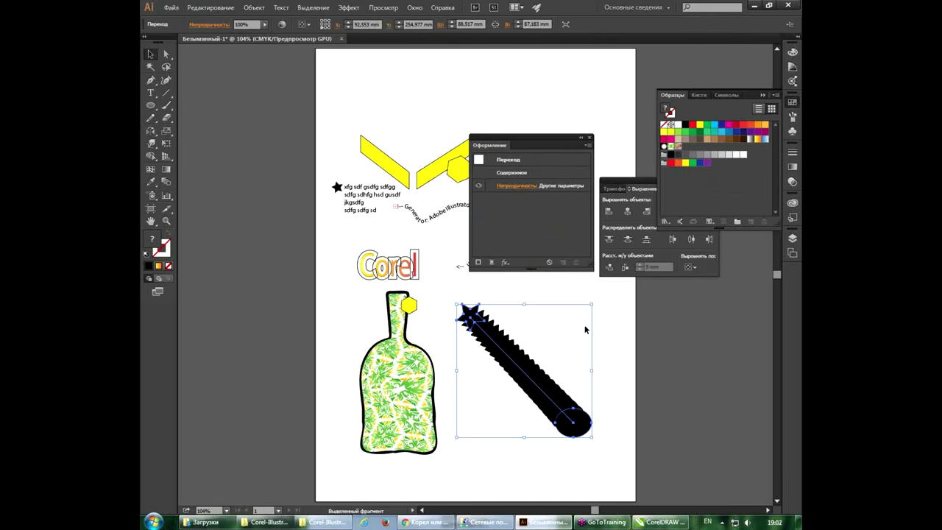
pyautogui.click(660, 522)
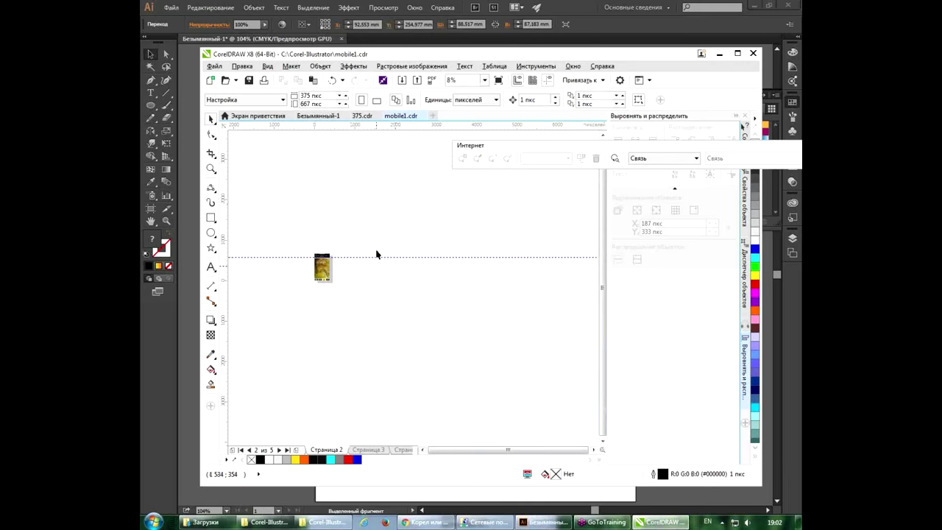
# Step: In Безымянный-1, draw a small ellipse upper left and a star below-right of it
pyautogui.click(317, 117)
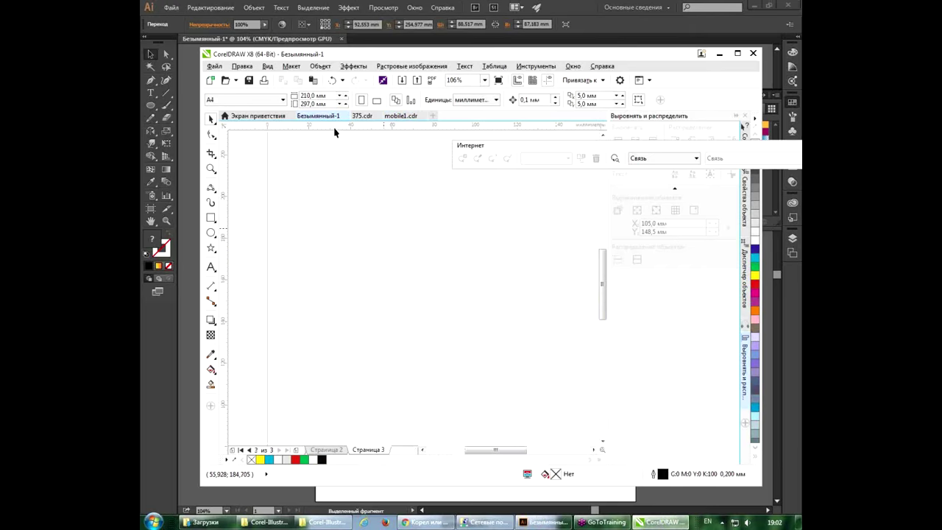
pyautogui.click(213, 238)
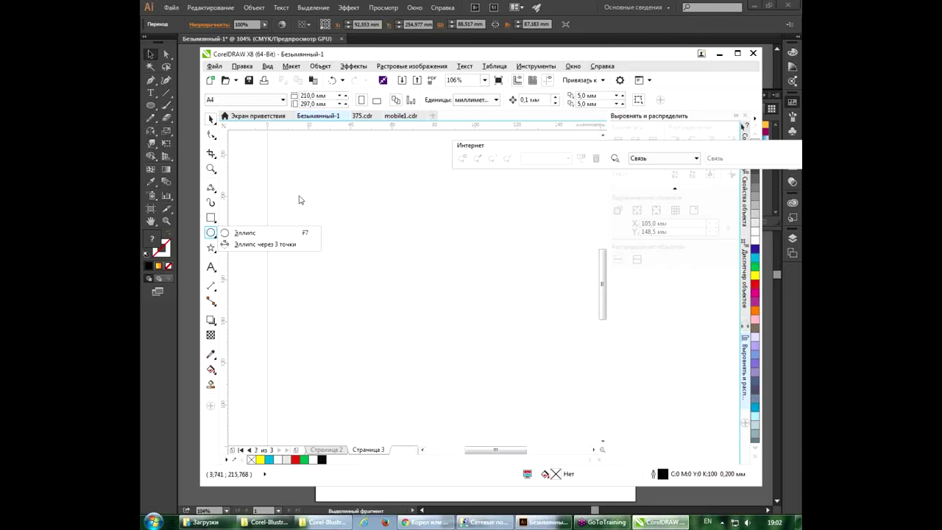
pyautogui.click(225, 232)
pyautogui.moveTo(320, 189); pyautogui.dragTo(356, 226)
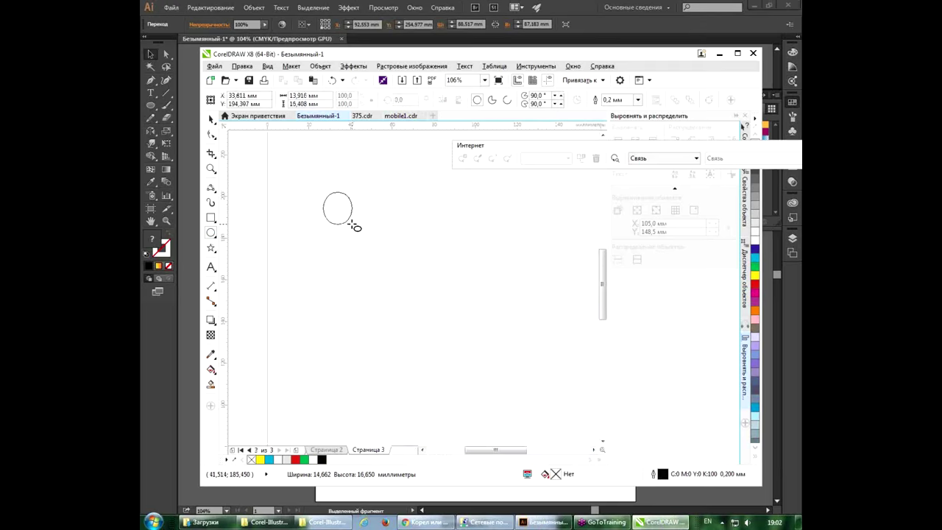
pyautogui.click(211, 248)
pyautogui.moveTo(424, 263); pyautogui.dragTo(509, 335)
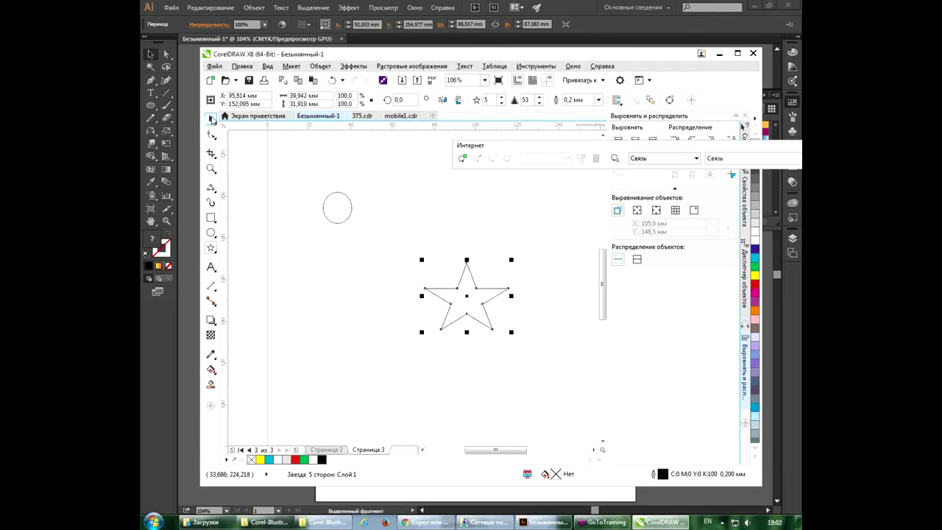
# Step: Blend the ellipse into the star with the Blend tool
pyautogui.click(211, 119)
pyautogui.click(343, 219)
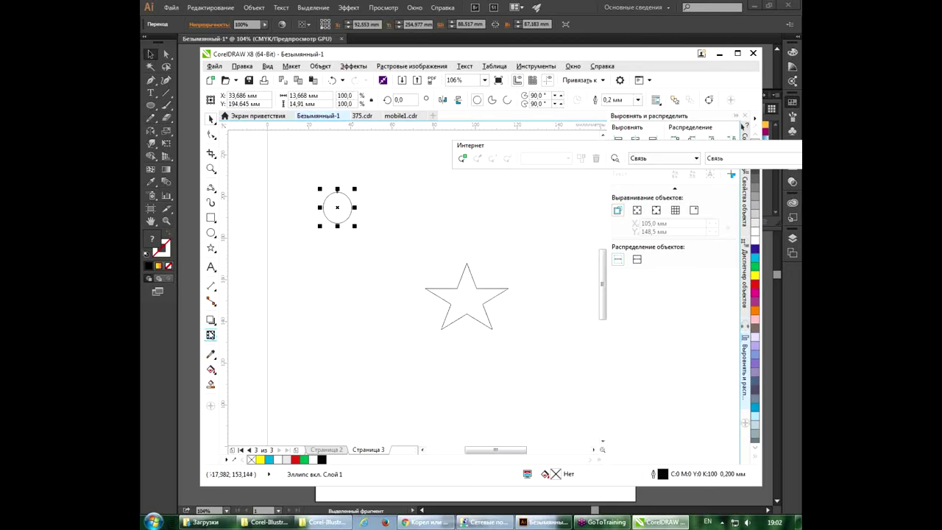
pyautogui.click(211, 321)
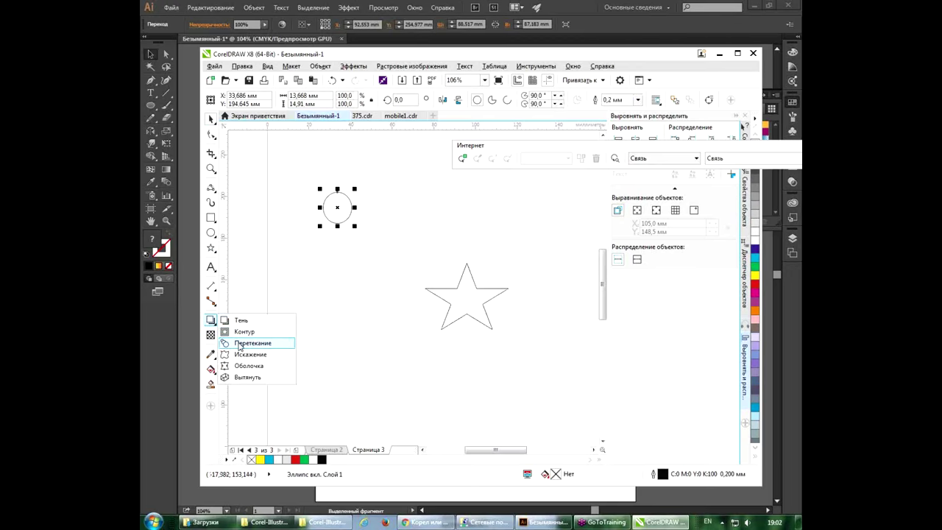
pyautogui.click(240, 344)
pyautogui.moveTo(340, 212); pyautogui.dragTo(451, 280)
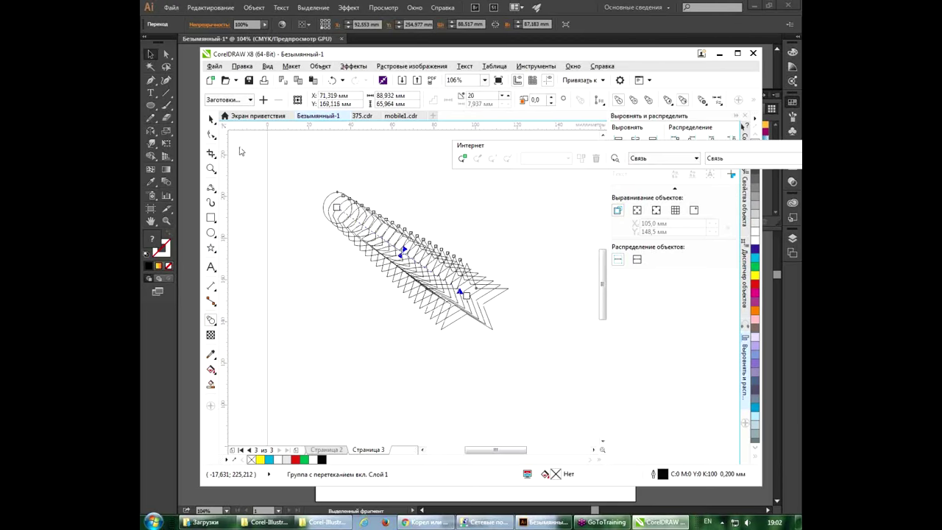
# Step: Move the blend's end star and fill it red
pyautogui.click(212, 120)
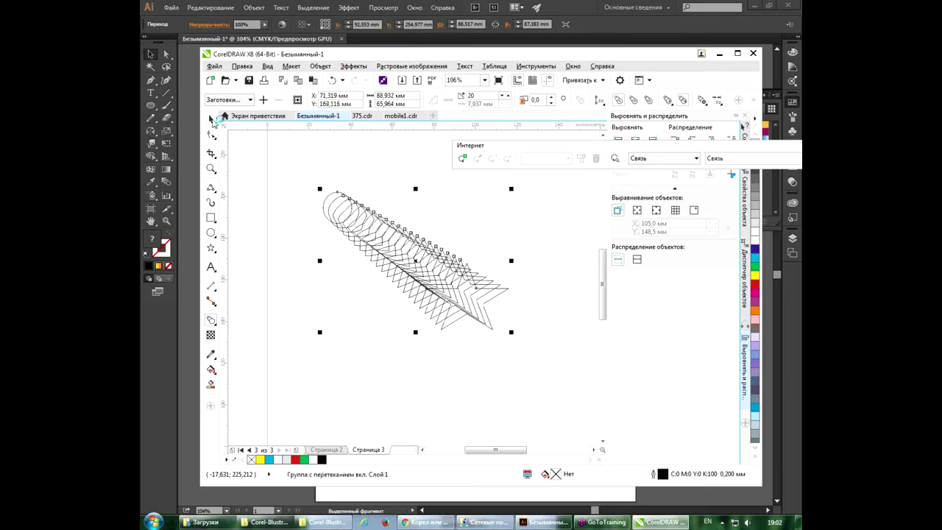
pyautogui.click(542, 300)
pyautogui.click(495, 295)
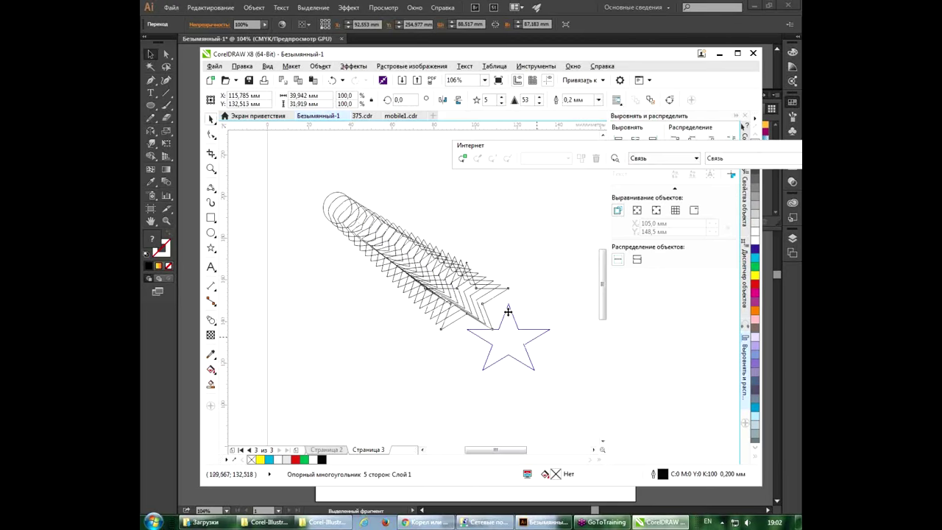
pyautogui.moveTo(495, 295); pyautogui.dragTo(538, 336)
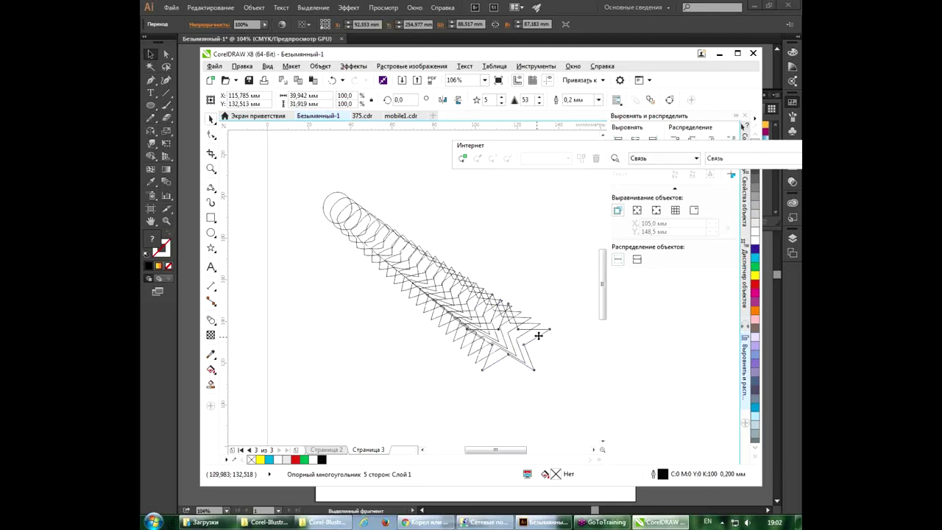
pyautogui.click(754, 292)
# Step: Fill the starting circle yellow and move the star further down the page
pyautogui.click(323, 208)
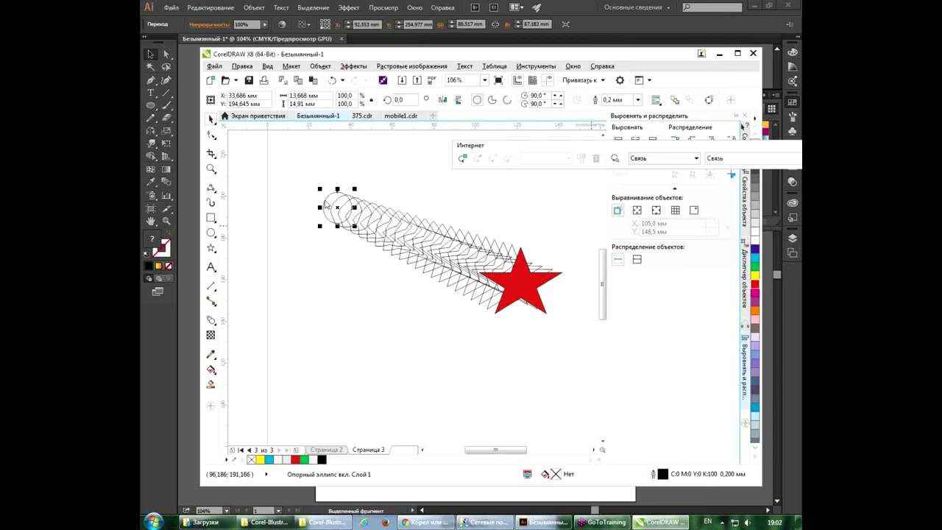
pyautogui.click(754, 278)
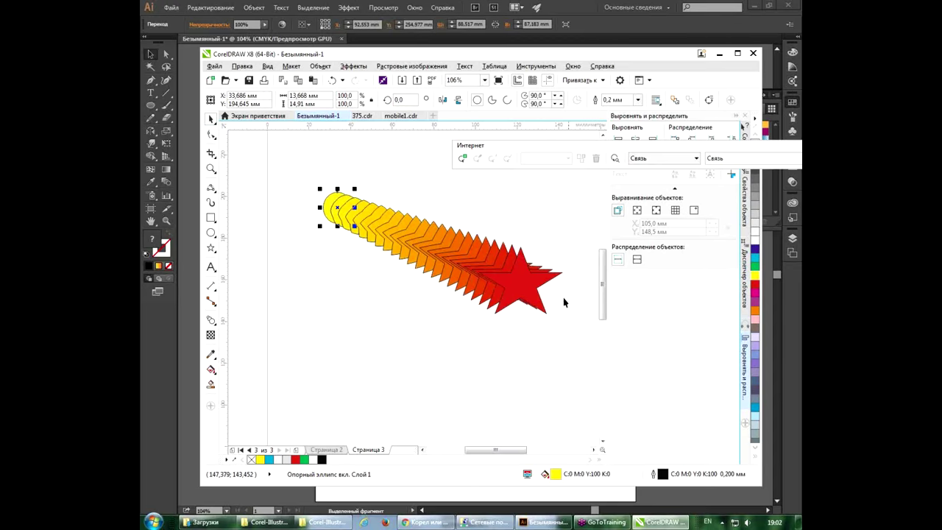
pyautogui.click(537, 291)
pyautogui.moveTo(534, 280); pyautogui.dragTo(534, 325)
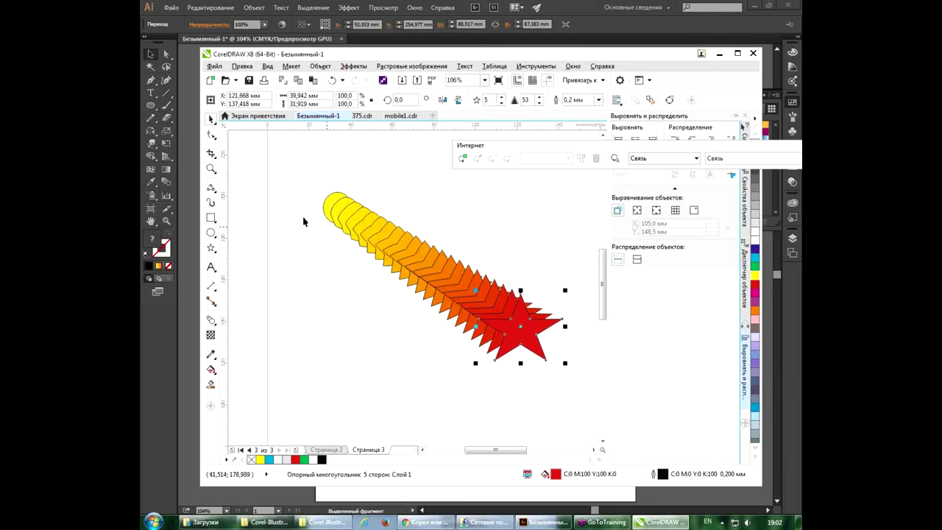
pyautogui.click(437, 251)
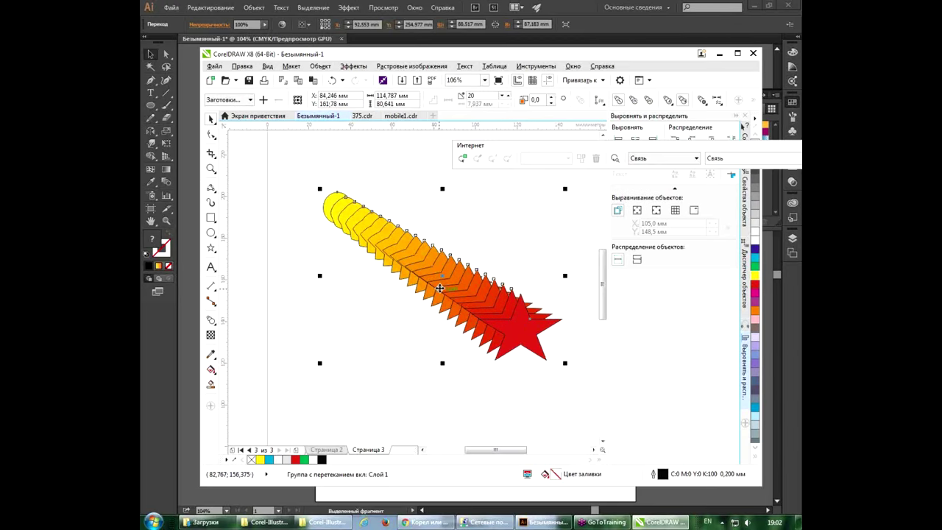
# Step: Shift the blend's acceleration handle and linked shape/colour acceleration toward one end
pyautogui.doubleClick(439, 284)
pyautogui.moveTo(429, 267); pyautogui.dragTo(455, 280)
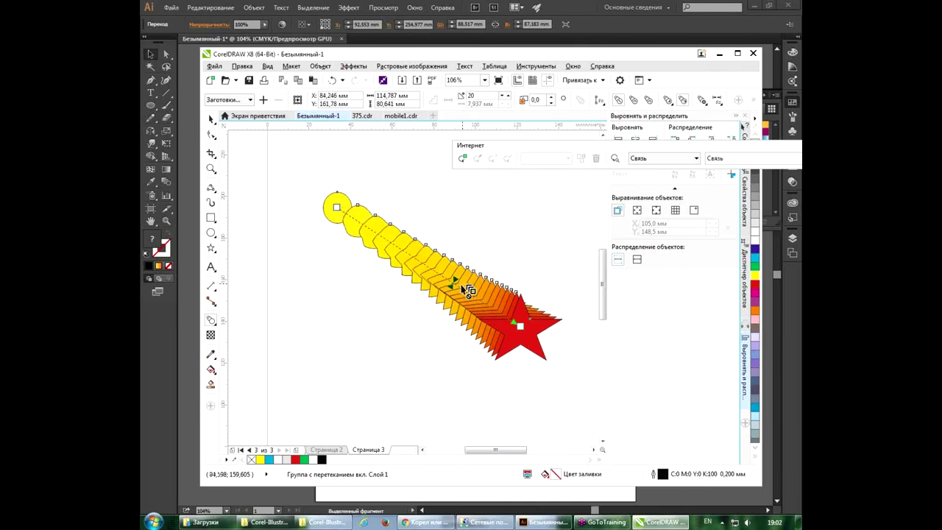
pyautogui.moveTo(457, 283); pyautogui.dragTo(424, 272)
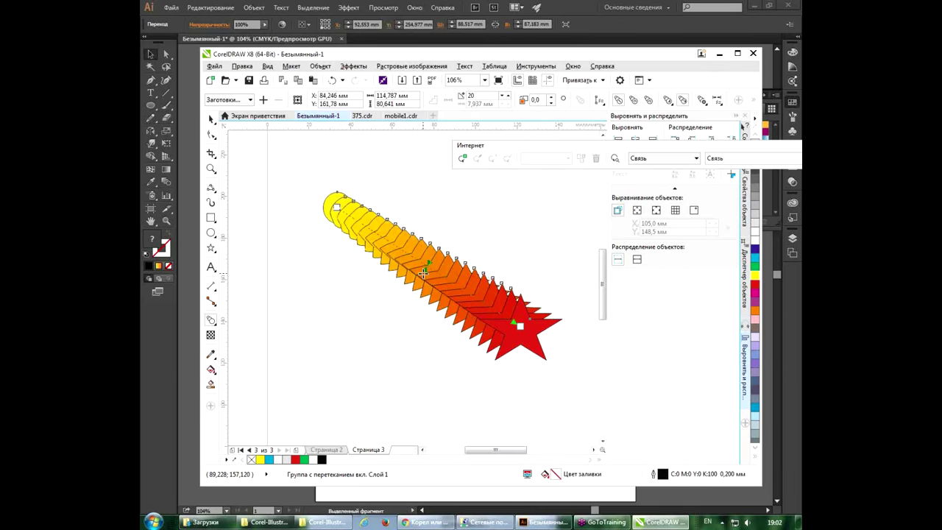
pyautogui.moveTo(425, 271); pyautogui.dragTo(404, 256)
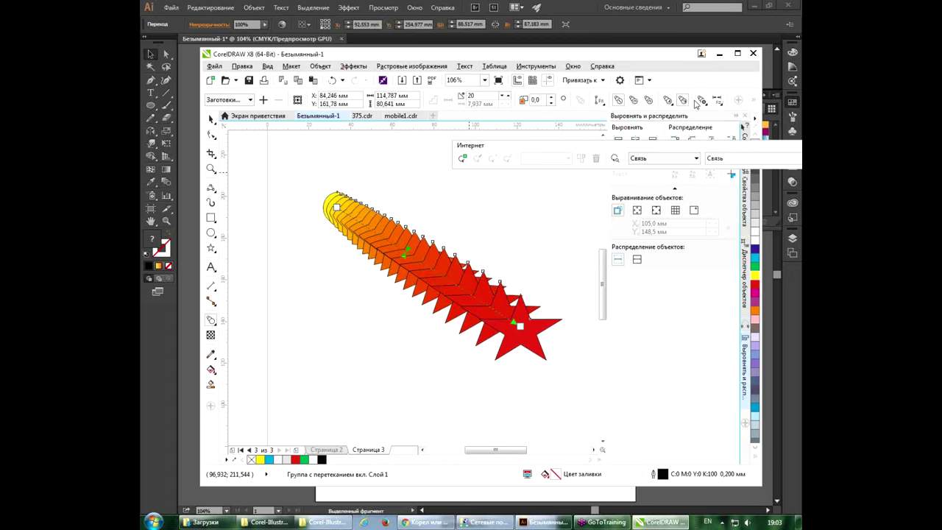
pyautogui.click(667, 102)
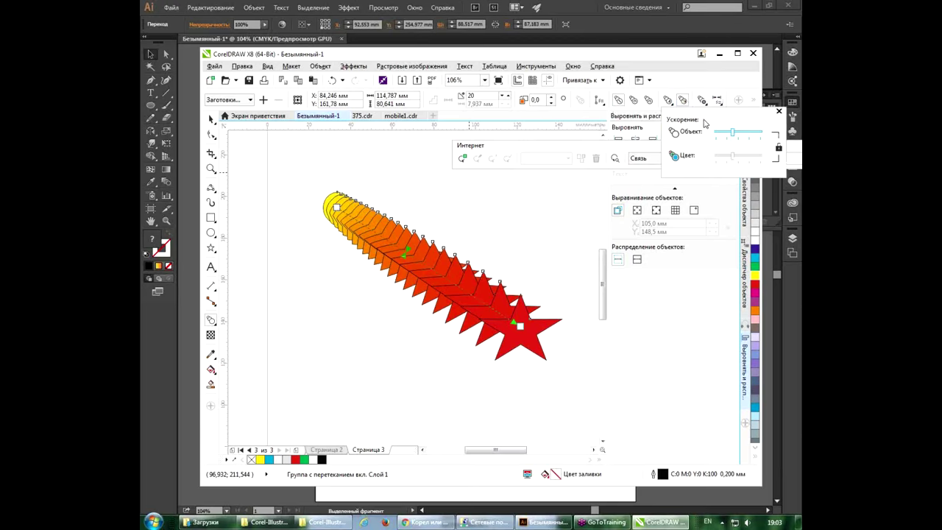
pyautogui.click(778, 148)
pyautogui.moveTo(732, 136)
pyautogui.mouseDown()
pyautogui.moveTo(746, 137)
pyautogui.moveTo(729, 136)
pyautogui.moveTo(744, 159)
pyautogui.moveTo(722, 158)
pyautogui.mouseUp()
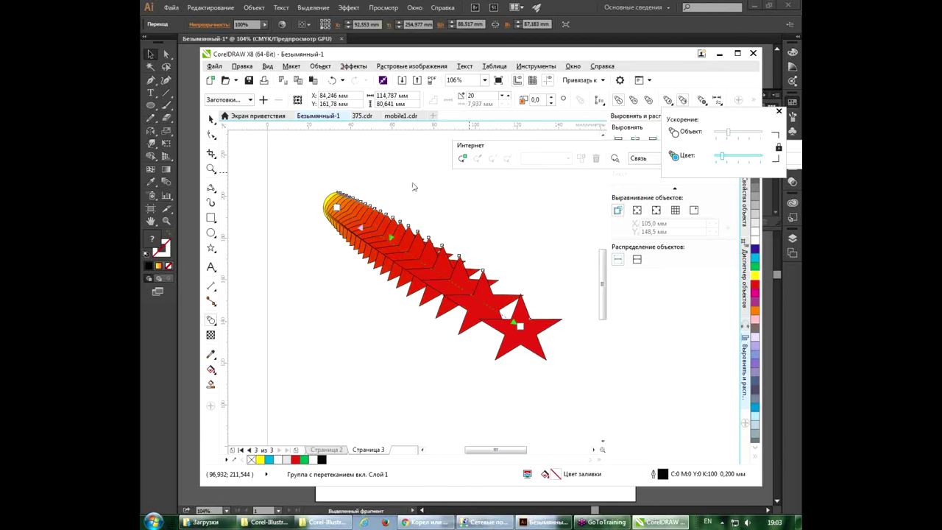
pyautogui.click(213, 127)
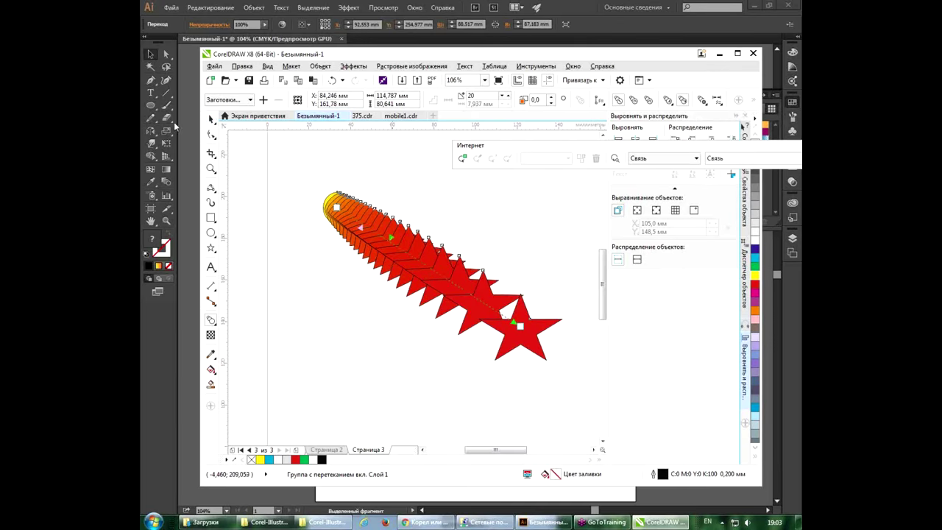
# Step: Select the whole blend and delete it
pyautogui.click(212, 123)
pyautogui.click(243, 119)
pyautogui.press('Delete')
# Step: Draw a small circle, copy it to the right, and blend the two into a row
pyautogui.click(210, 234)
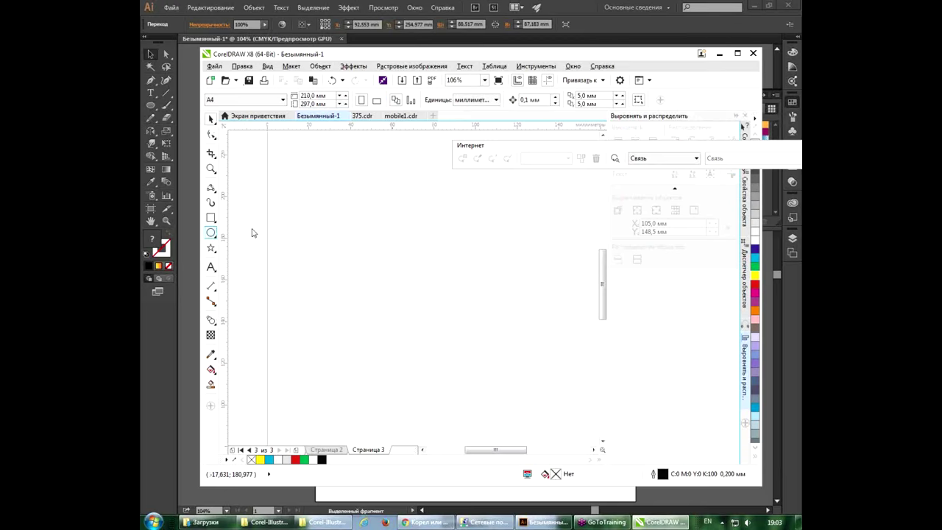
pyautogui.moveTo(288, 187); pyautogui.dragTo(309, 206)
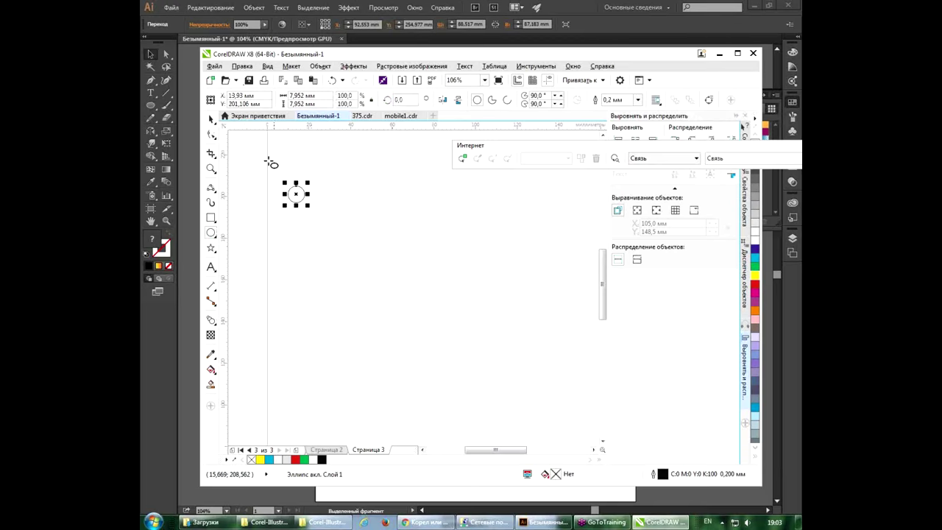
pyautogui.click(211, 120)
pyautogui.moveTo(295, 201); pyautogui.dragTo(471, 202)
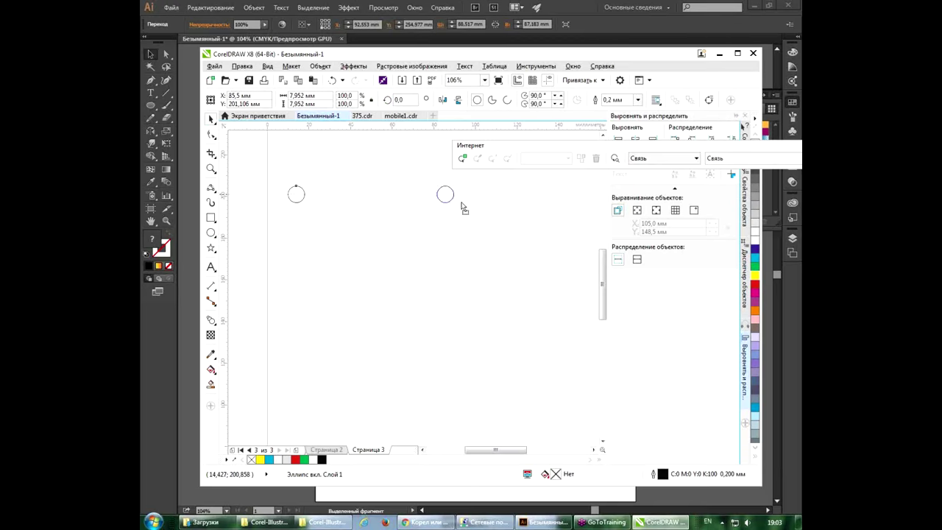
pyautogui.click(210, 318)
pyautogui.moveTo(492, 196); pyautogui.dragTo(478, 195)
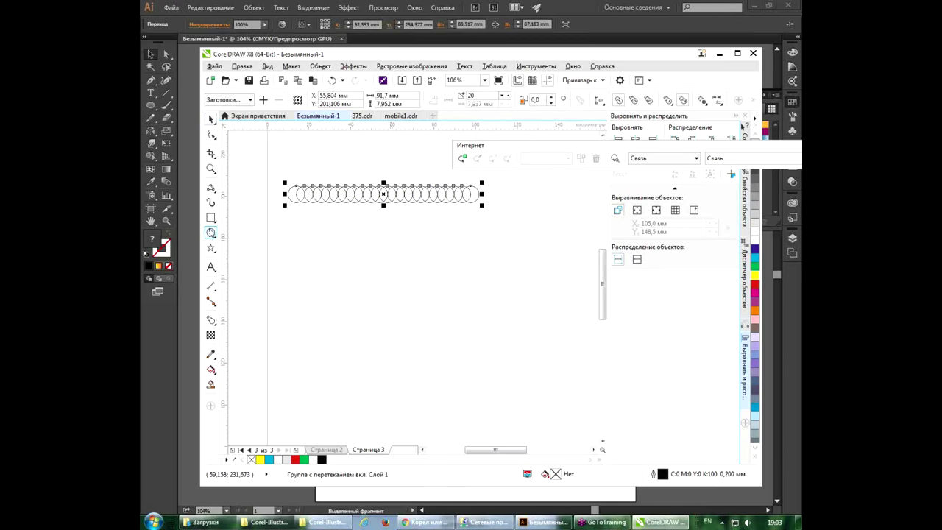
# Step: Draw a large ellipse and fit the circle blend onto it as a new path
pyautogui.click(211, 232)
pyautogui.moveTo(320, 250); pyautogui.dragTo(506, 394)
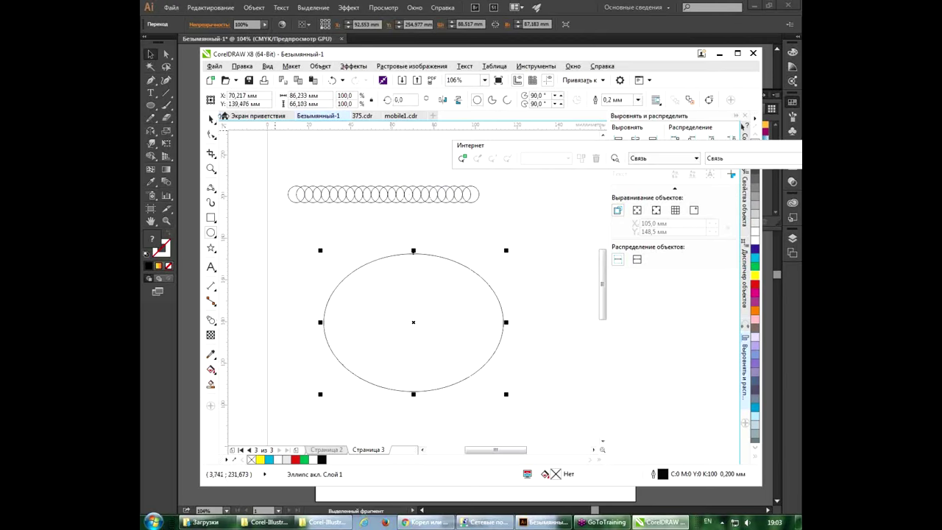
pyautogui.click(211, 119)
pyautogui.click(410, 195)
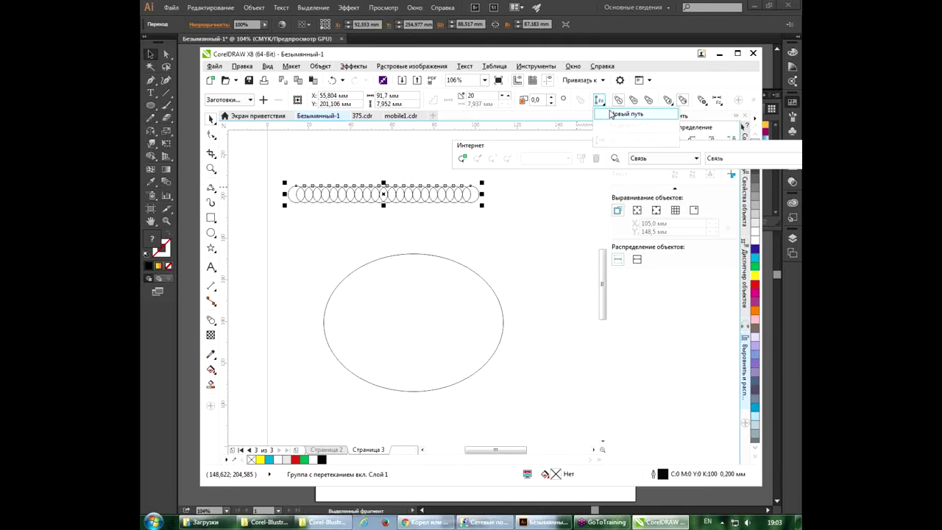
pyautogui.click(414, 250)
pyautogui.click(414, 251)
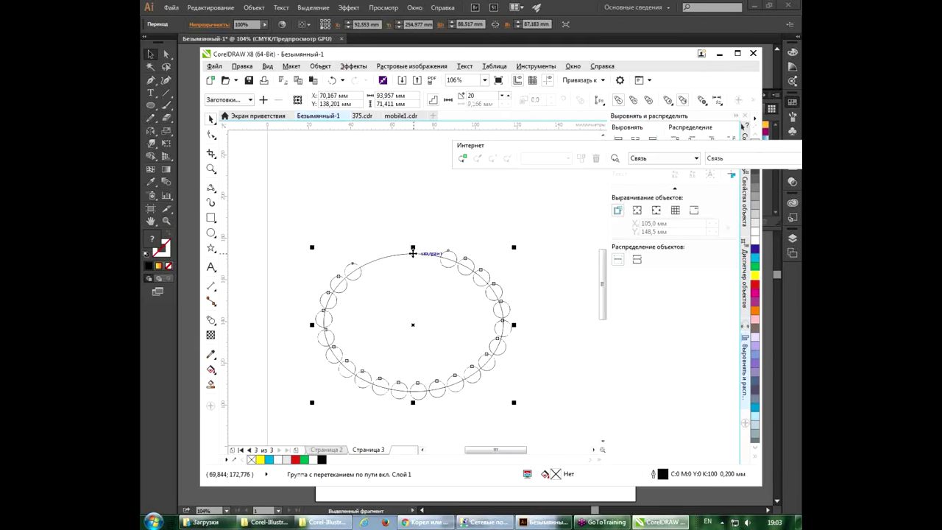
# Step: Blend along the full ellipse path with 30 steps
pyautogui.click(717, 102)
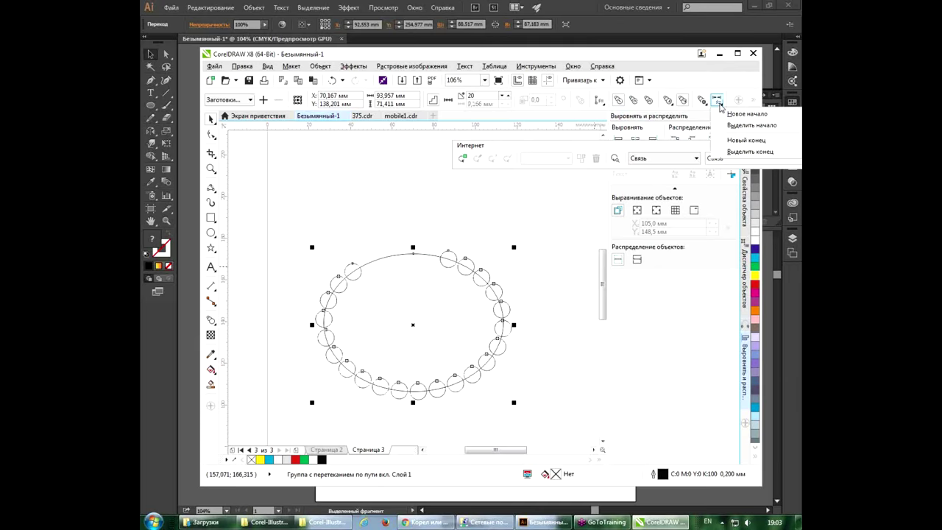
pyautogui.click(717, 101)
pyautogui.click(701, 100)
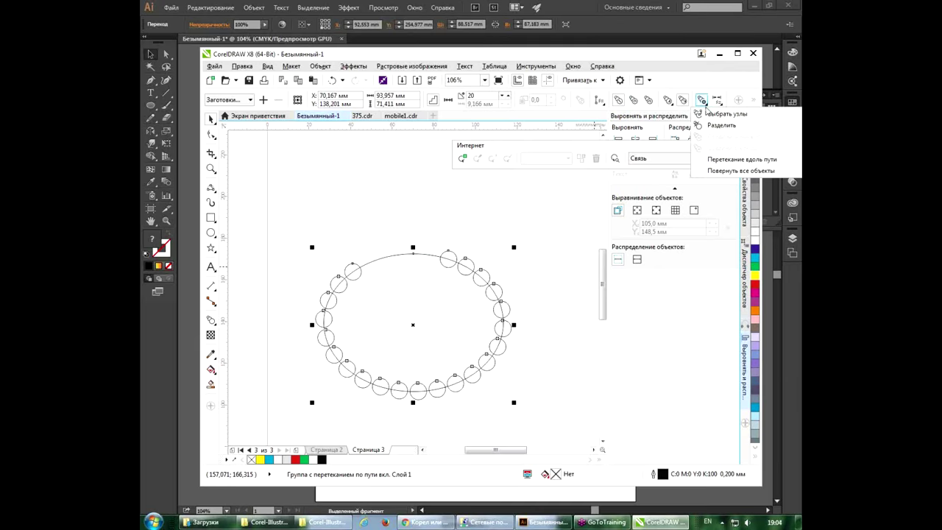
pyautogui.click(716, 161)
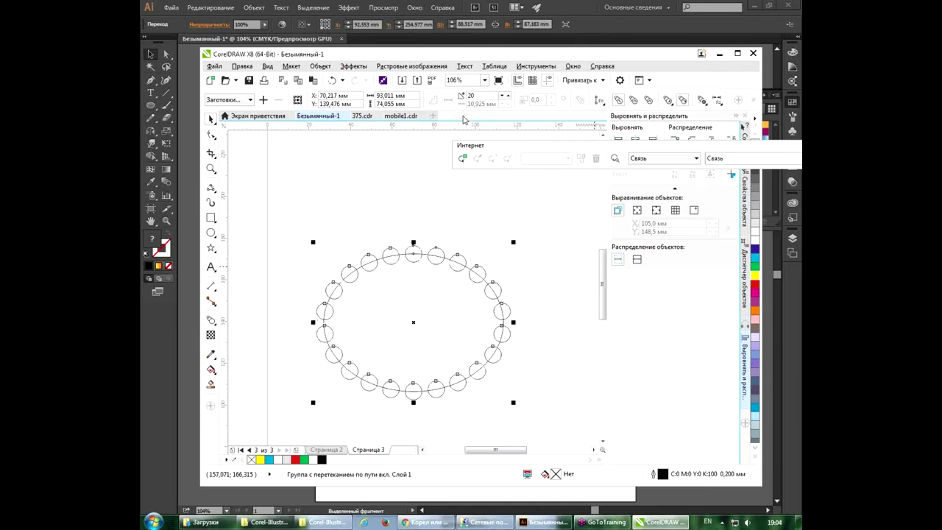
pyautogui.doubleClick(471, 95)
pyautogui.write('30')
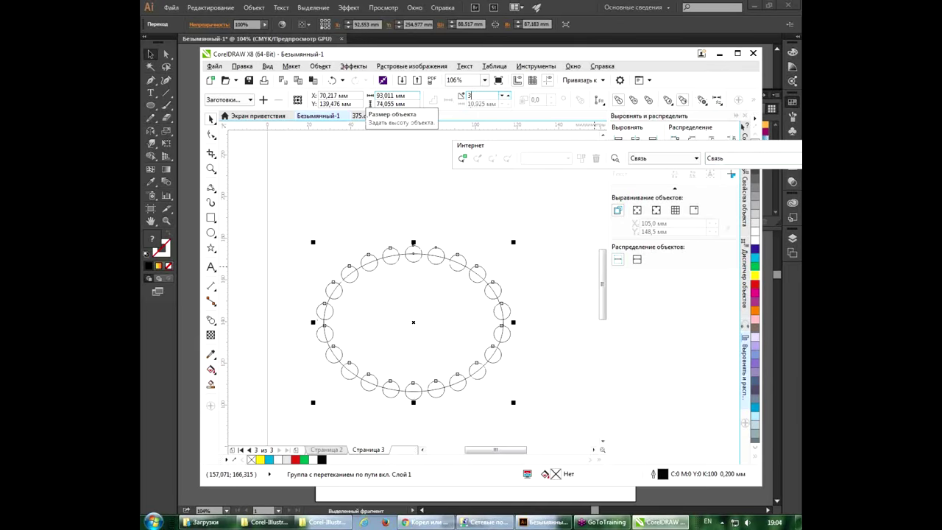
pyautogui.press('Return')
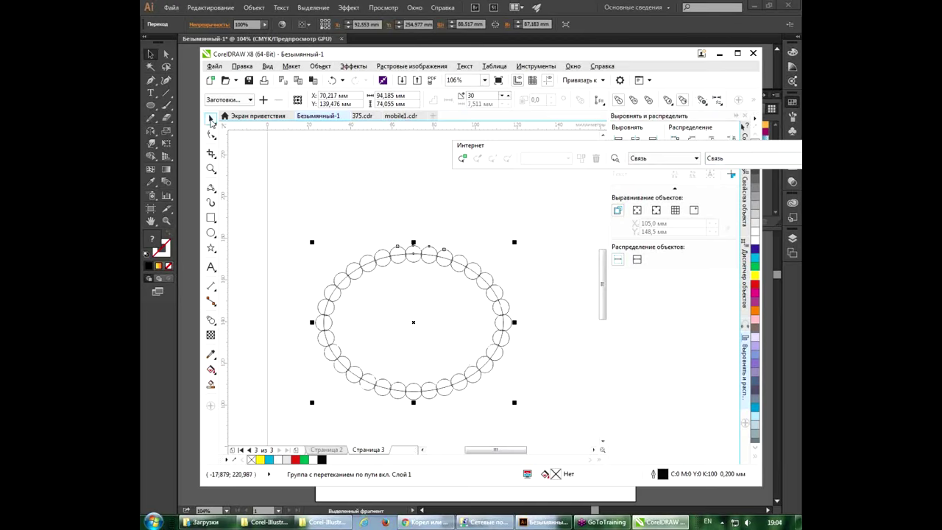
pyautogui.press('Tab')
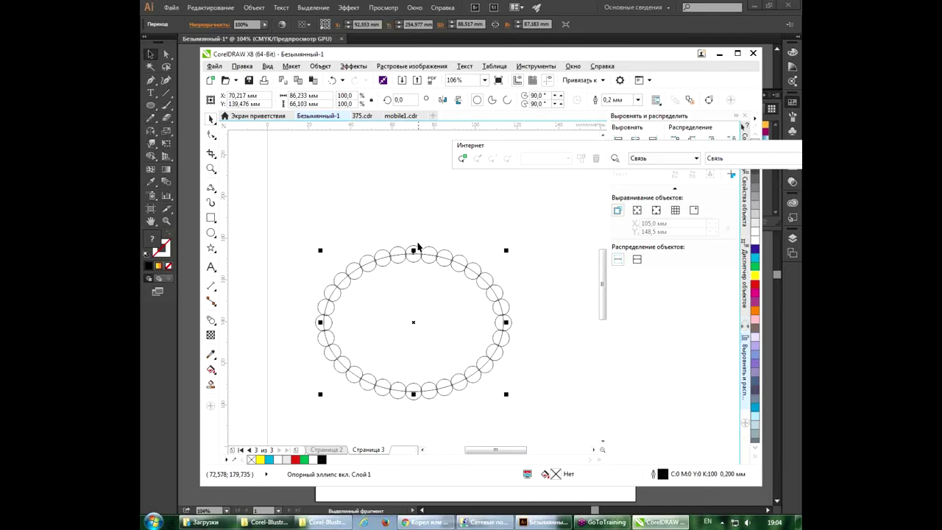
# Step: Stretch the ellipse path taller and wider to make the circle ring a bigger oval
pyautogui.moveTo(413, 250); pyautogui.dragTo(412, 160)
pyautogui.moveTo(501, 276)
pyautogui.mouseDown()
pyautogui.moveTo(432, 276)
pyautogui.moveTo(604, 276)
pyautogui.mouseUp()
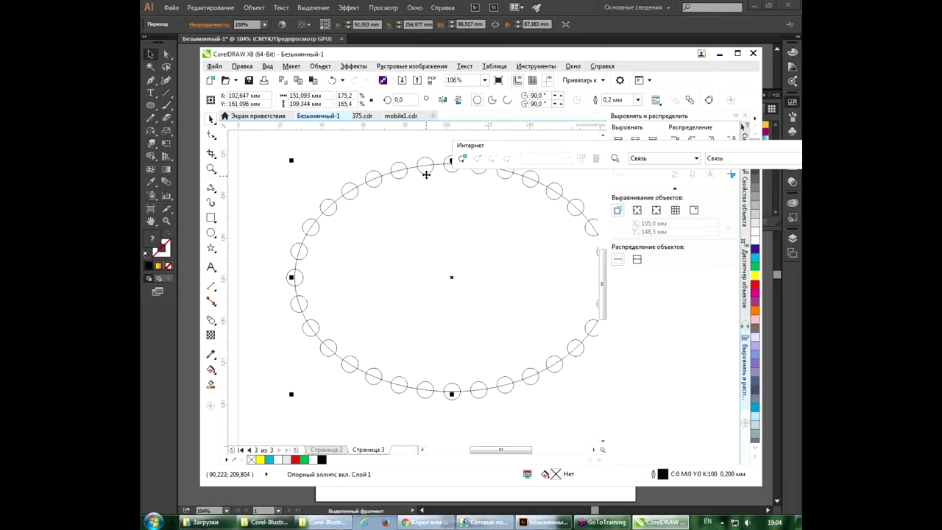
pyautogui.click(425, 174)
pyautogui.click(390, 183)
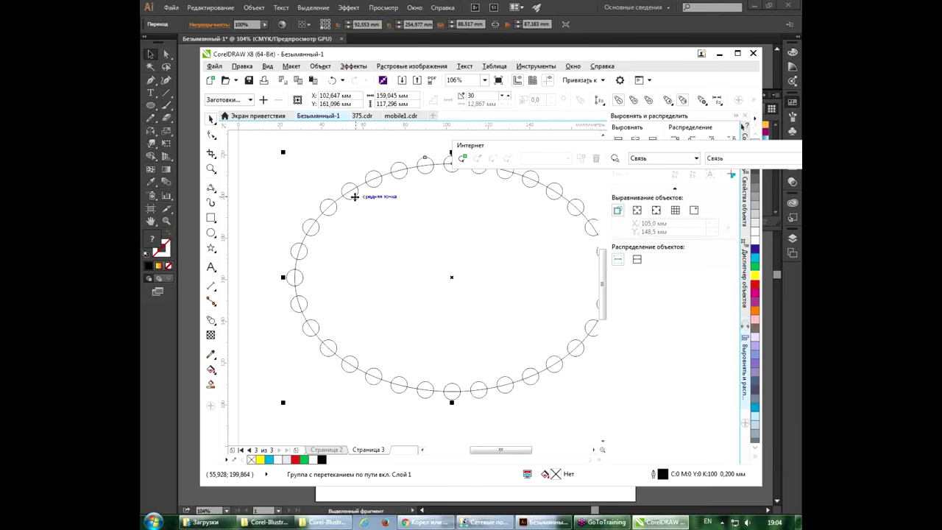
pyautogui.click(214, 66)
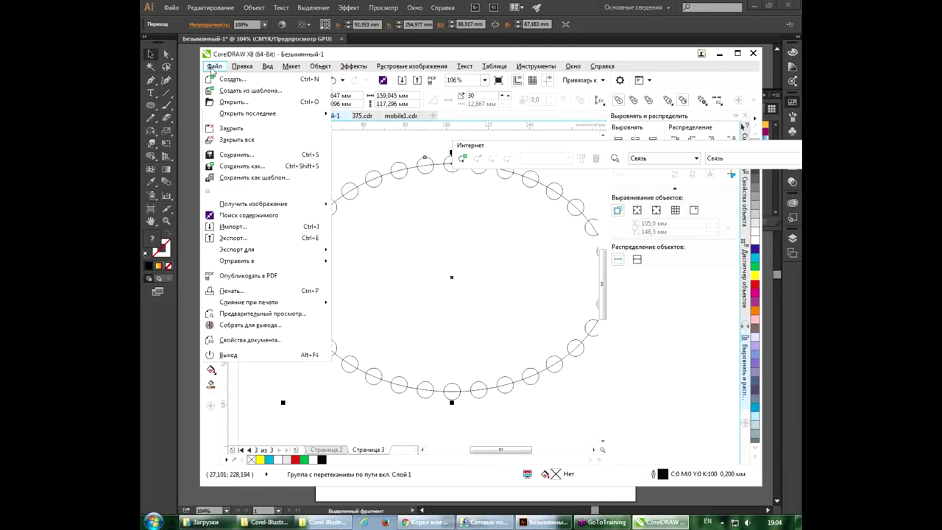
pyautogui.moveTo(248, 113)
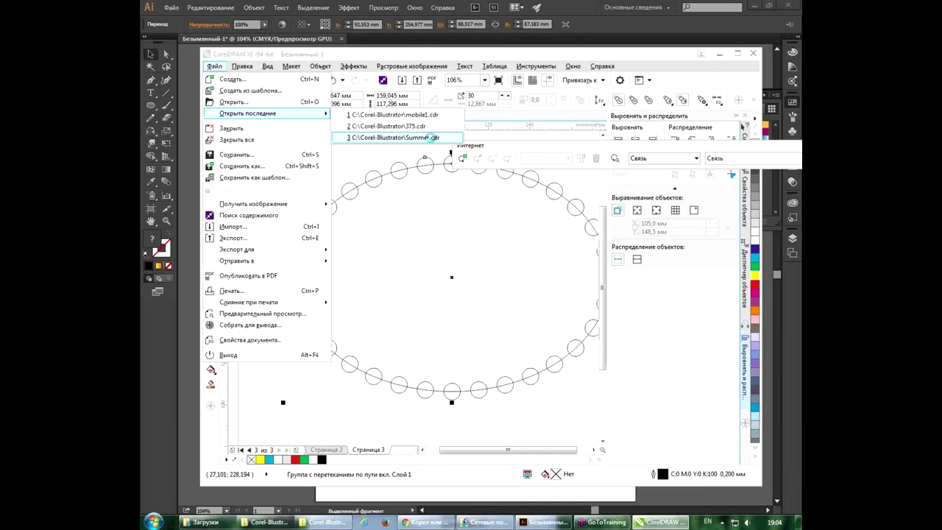
# Step: Open Summer.cdr from the recent files list
pyautogui.click(433, 139)
pyautogui.click(432, 139)
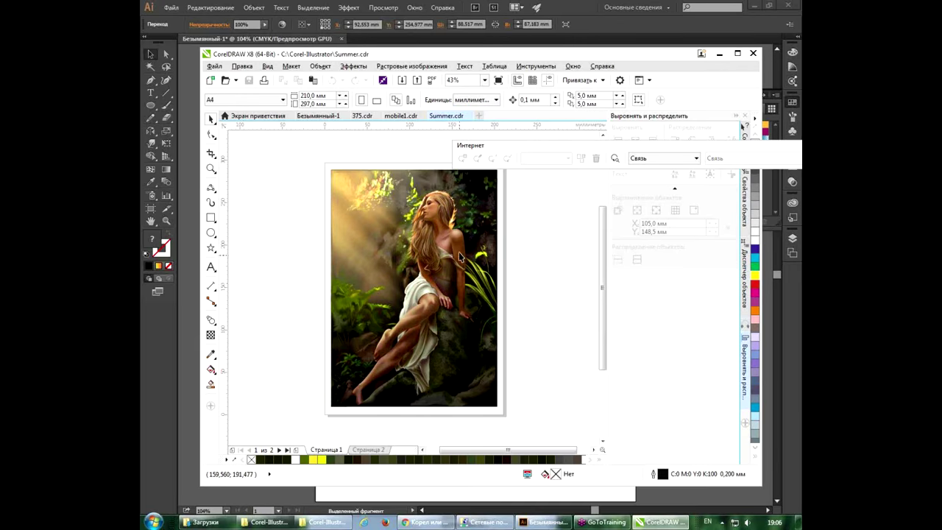
# Step: Zoom into the Summer.cdr wireframe artwork and pan to the page edge
pyautogui.moveTo(406, 188); pyautogui.dragTo(467, 251)
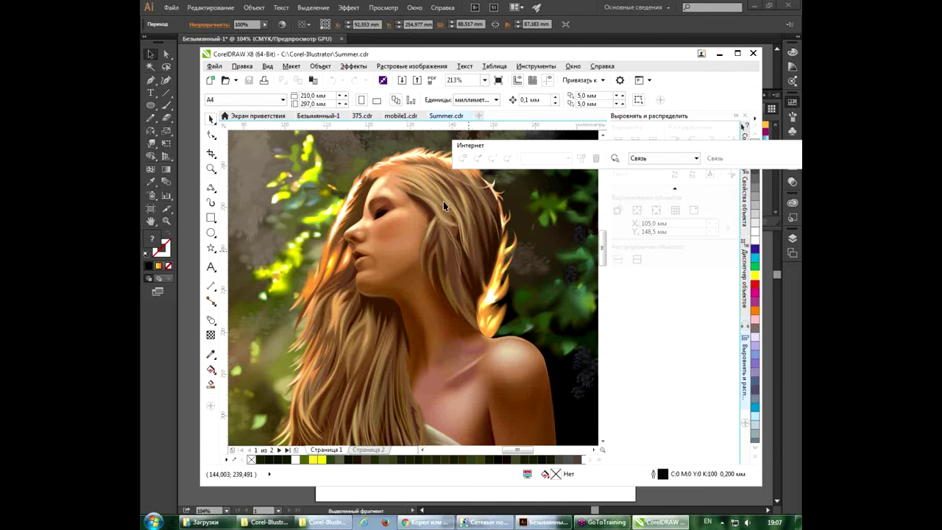
pyautogui.click(269, 68)
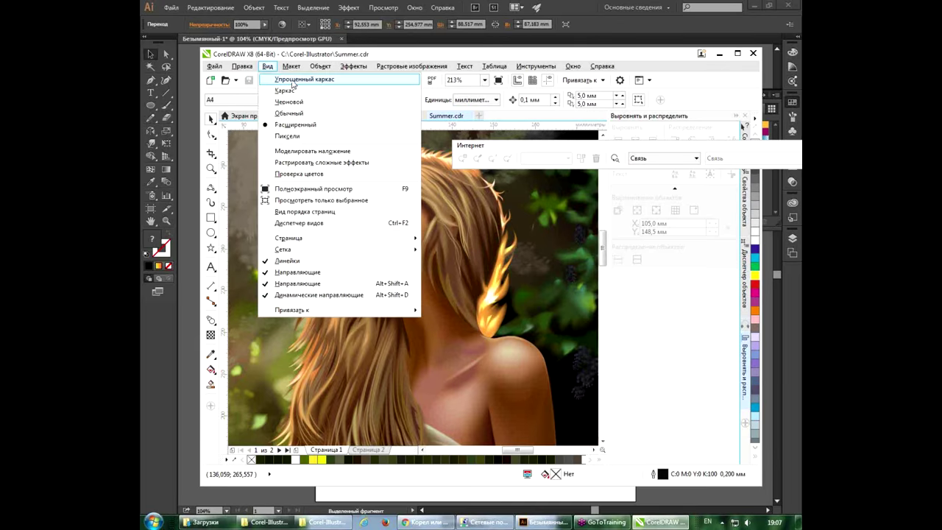
pyautogui.press('Escape')
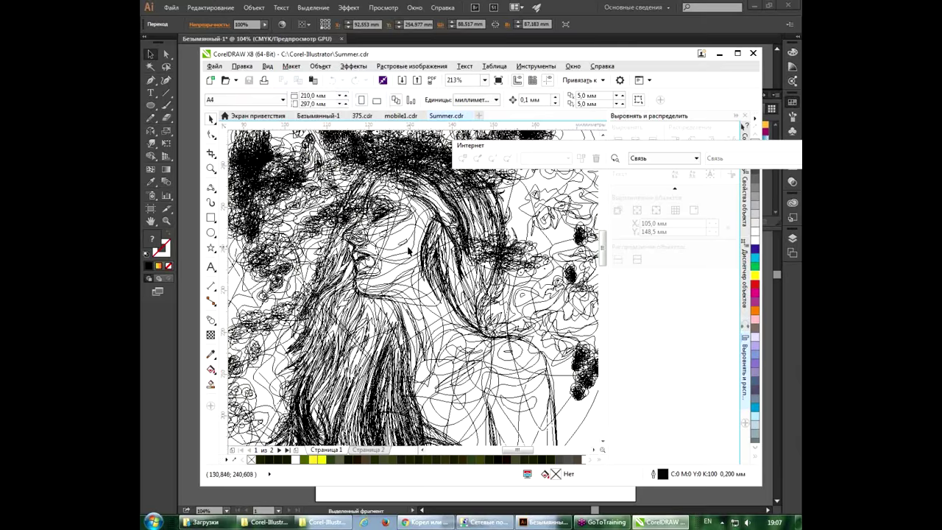
pyautogui.scroll(-1, 408, 251)
pyautogui.scroll(1, 520, 249)
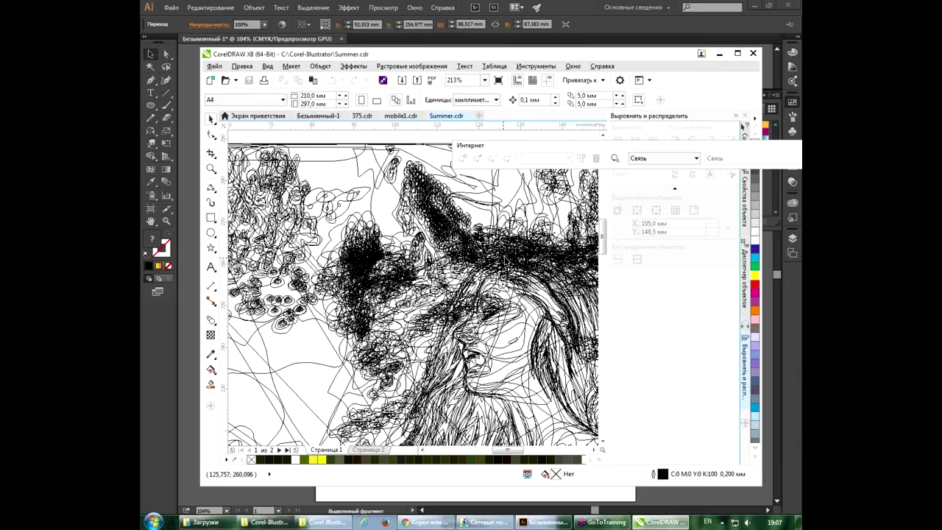
pyautogui.scroll(1, 520, 248)
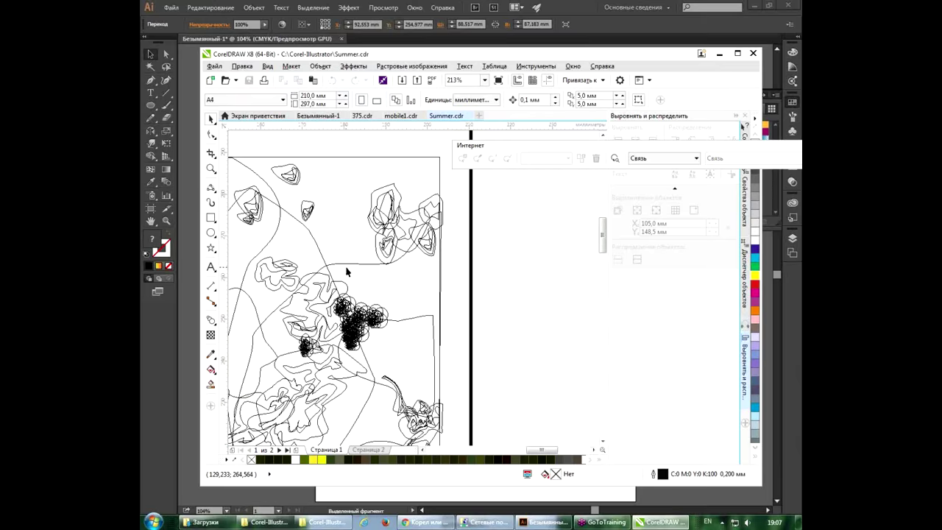
pyautogui.moveTo(357, 307); pyautogui.dragTo(395, 255)
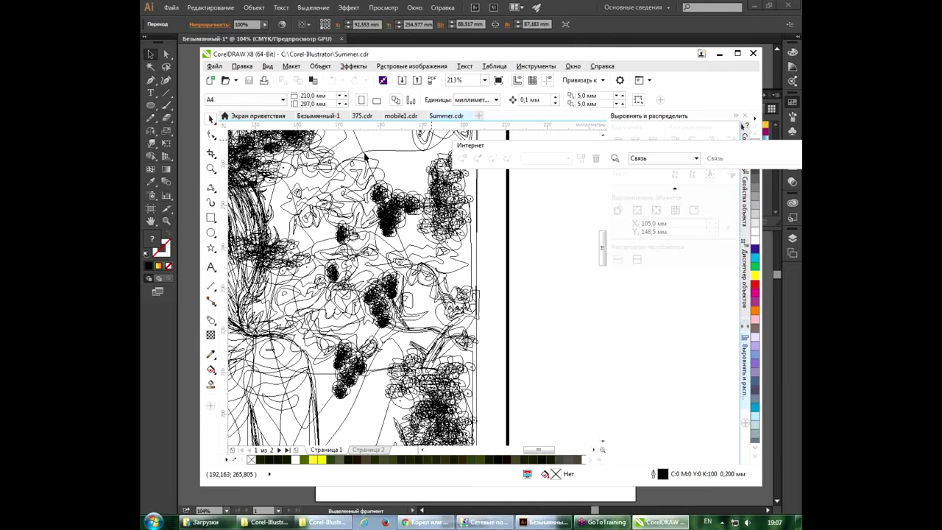
# Step: View Summer.cdr in Enhanced full-colour mode, then close the document
pyautogui.click(267, 66)
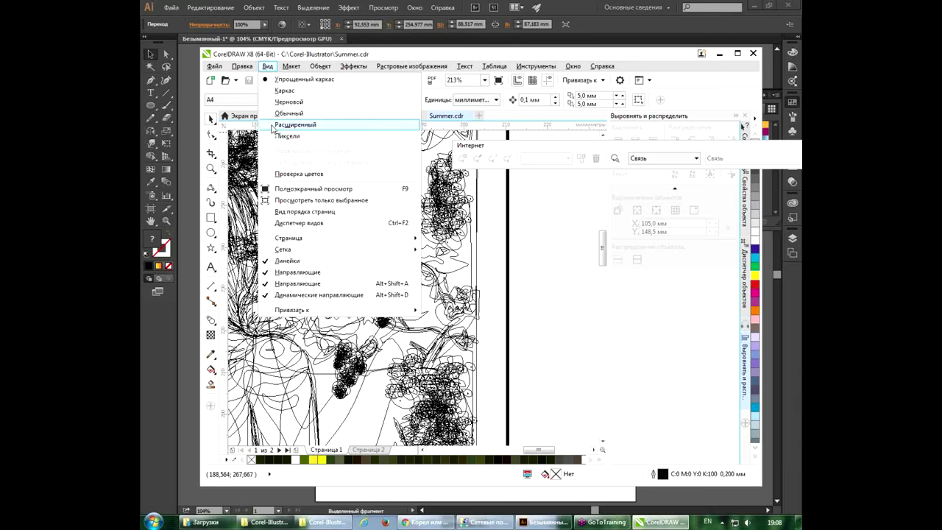
pyautogui.click(274, 125)
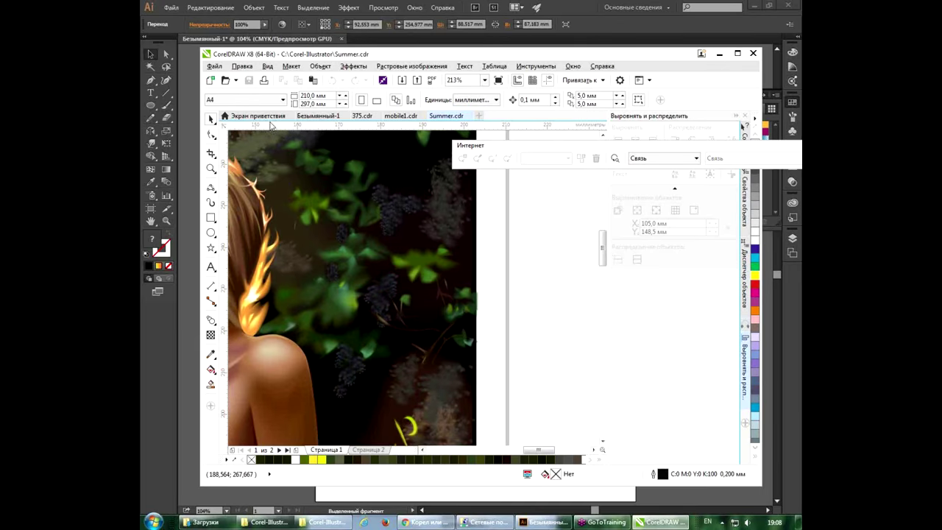
pyautogui.click(320, 66)
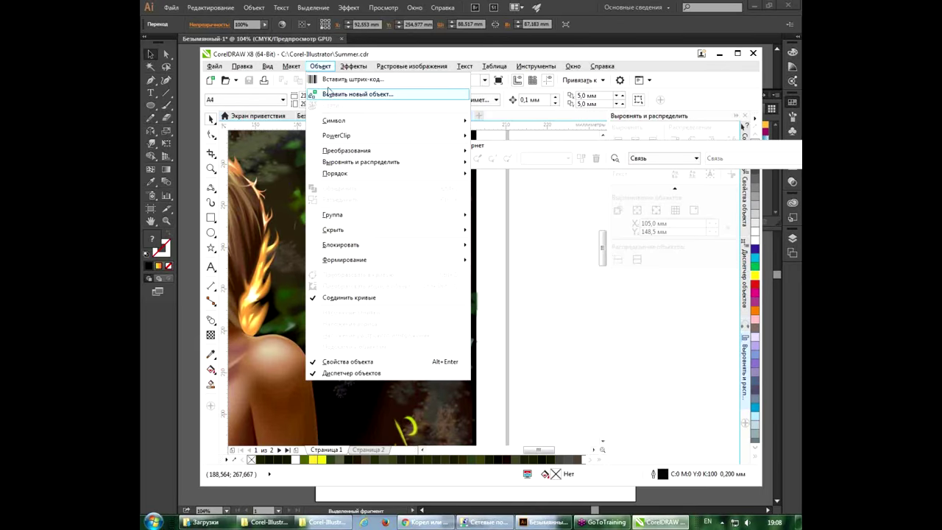
pyautogui.click(320, 271)
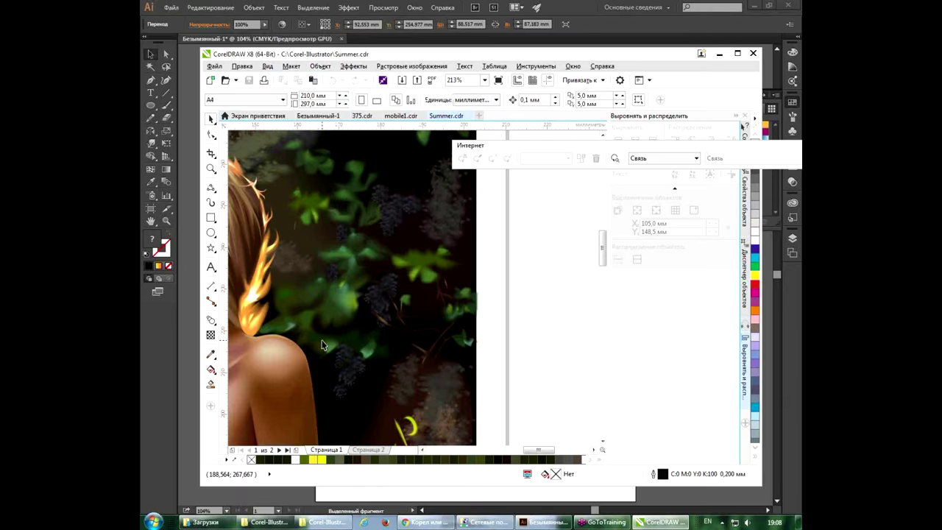
pyautogui.scroll(2, 313, 302)
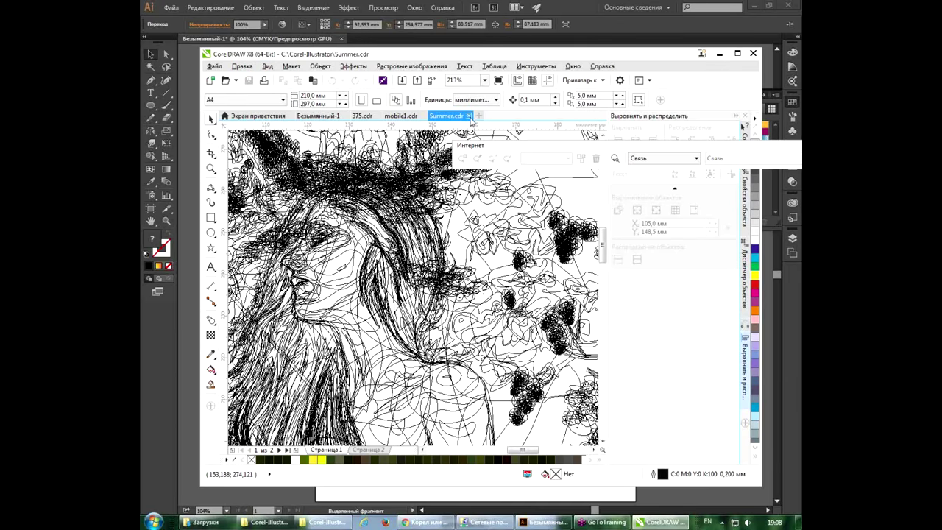
pyautogui.moveTo(449, 115)
pyautogui.click(469, 116)
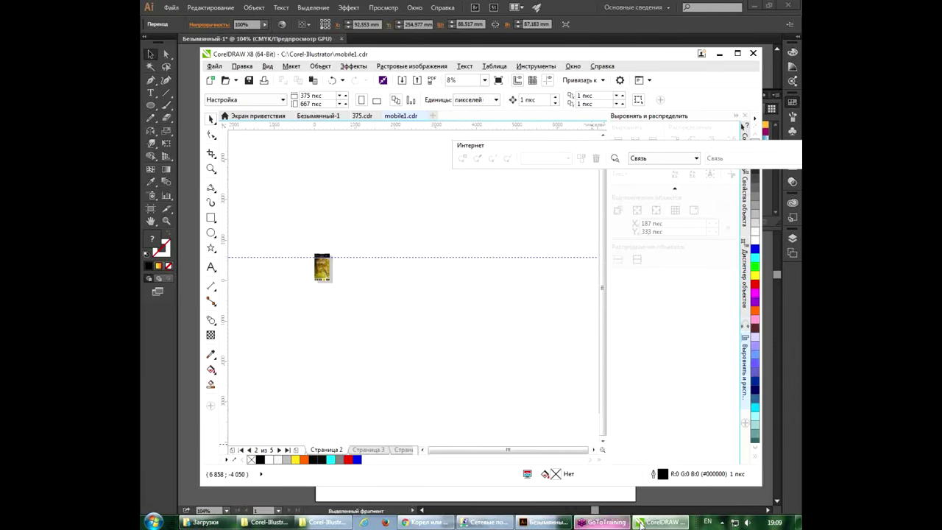
# Step: In Illustrator, draw a white-filled circle above the yellow chevrons
pyautogui.click(549, 522)
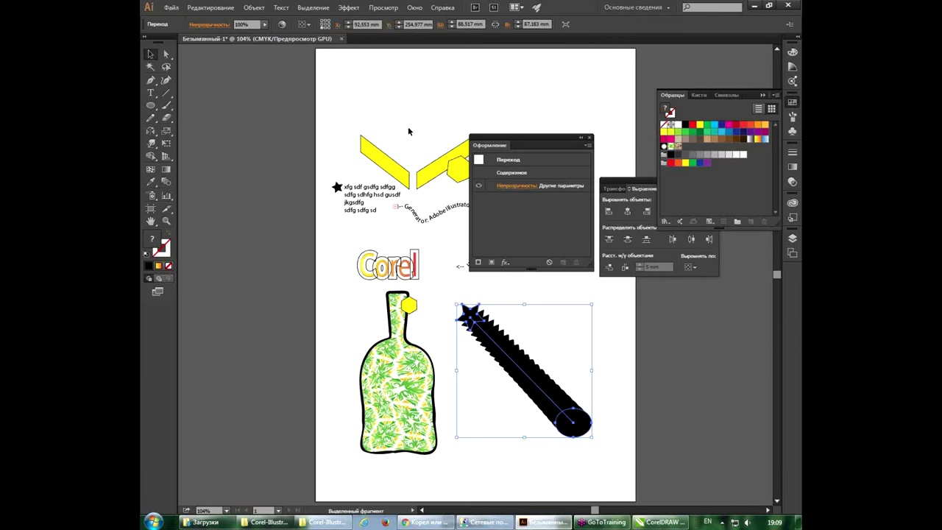
pyautogui.click(380, 155)
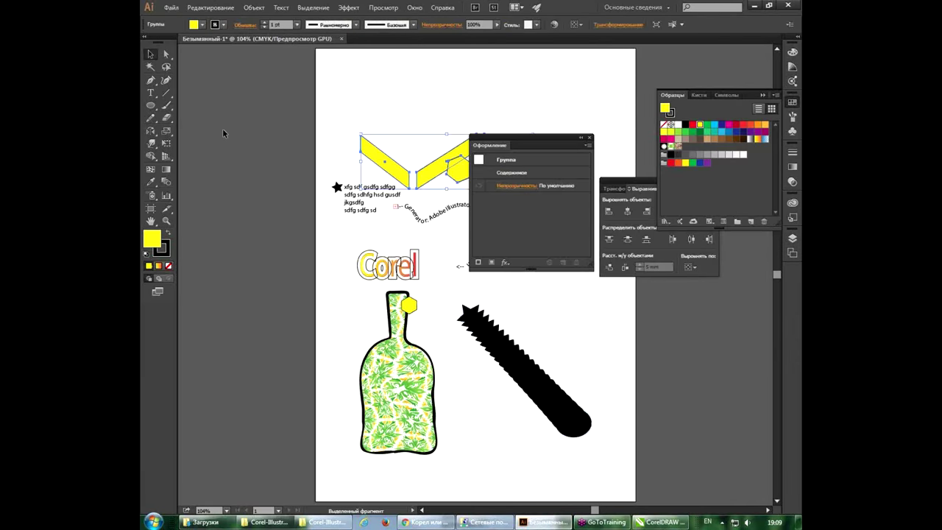
pyautogui.click(150, 106)
pyautogui.moveTo(393, 81); pyautogui.dragTo(451, 139)
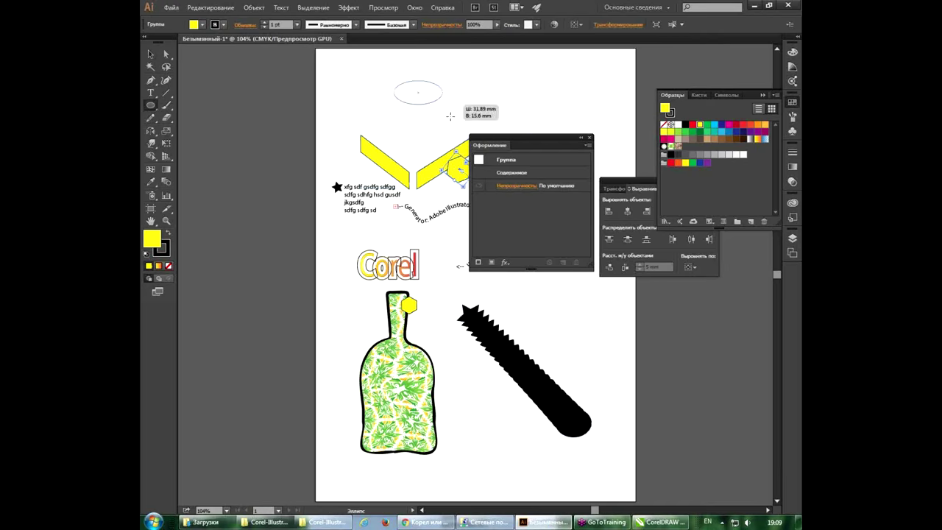
pyautogui.press('v')
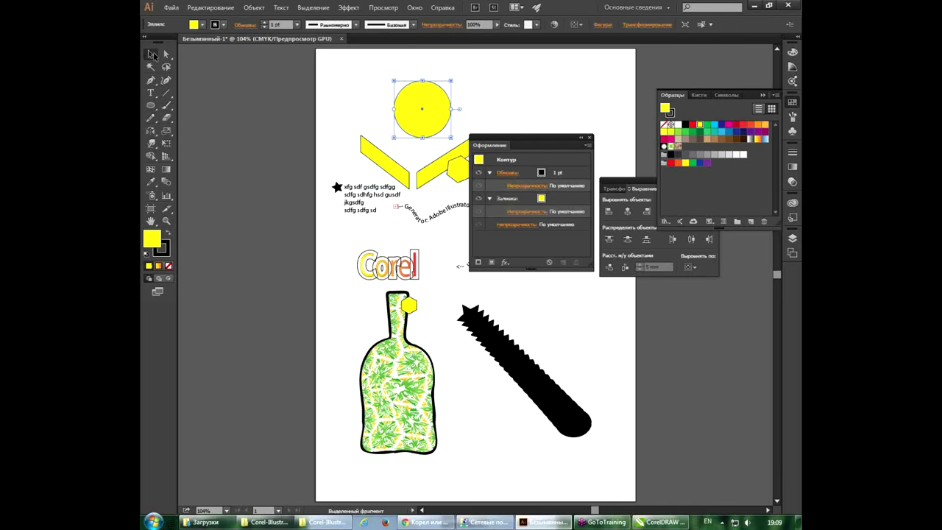
pyautogui.click(678, 125)
pyautogui.hotkey('ctrl', 'shift', 'a')
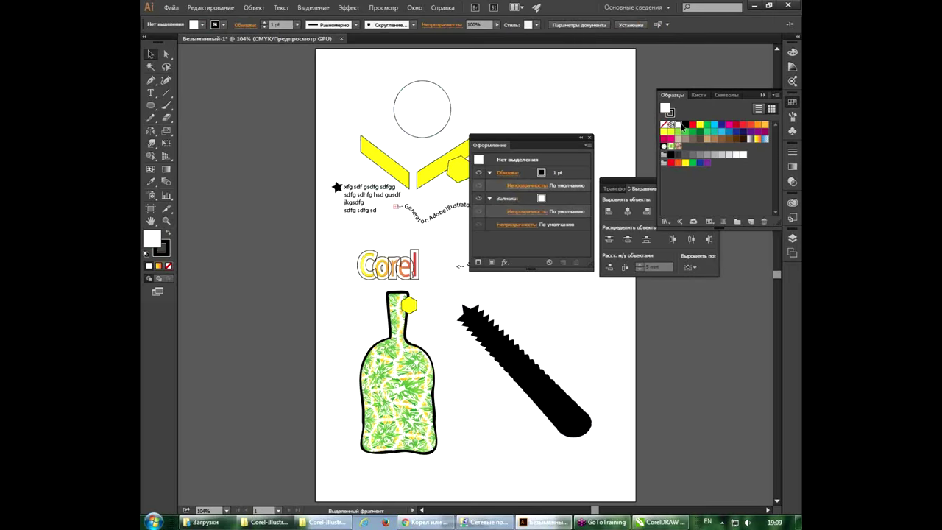
# Step: Toggle the transparency grid on and off again, then return to CorelDRAW
pyautogui.click(384, 9)
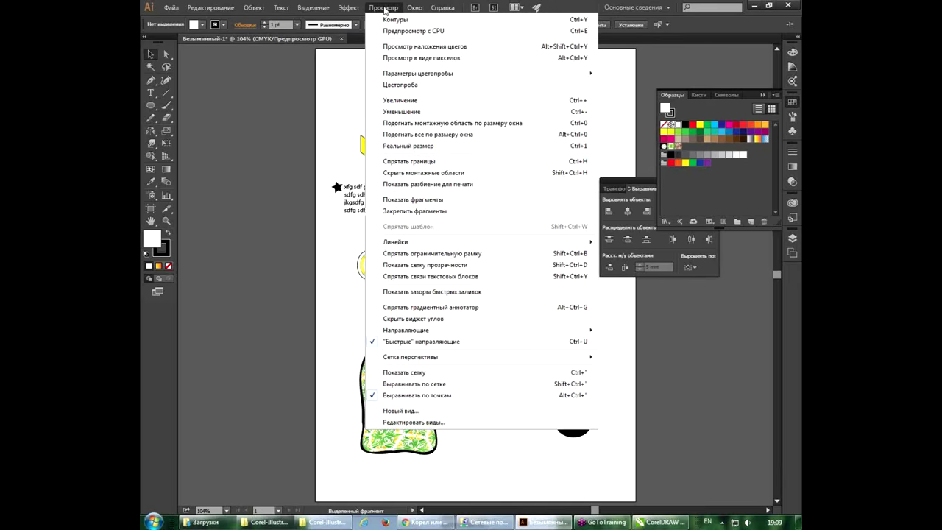
pyautogui.click(410, 264)
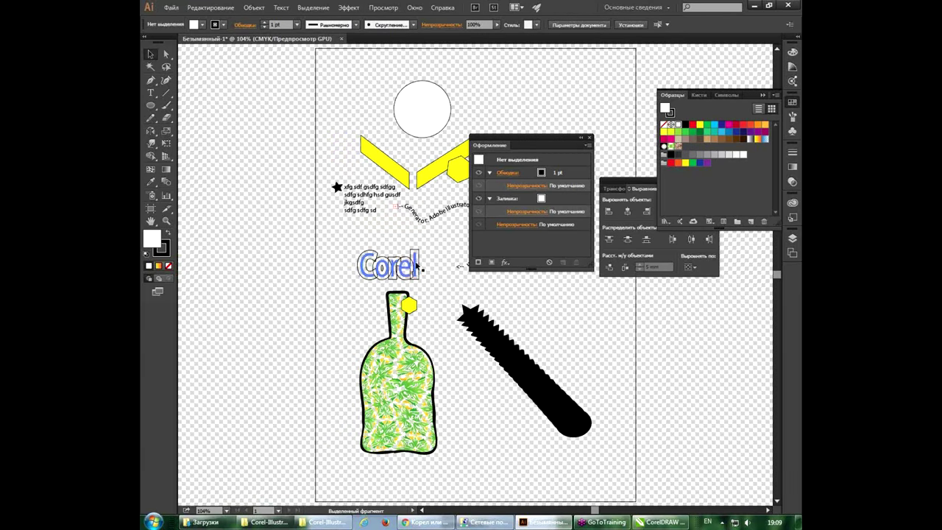
pyautogui.click(416, 9)
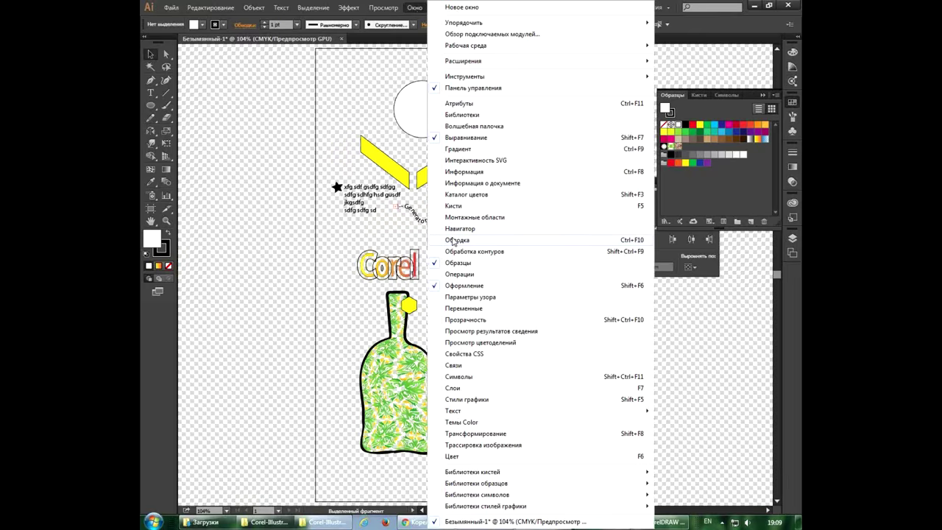
pyautogui.click(416, 9)
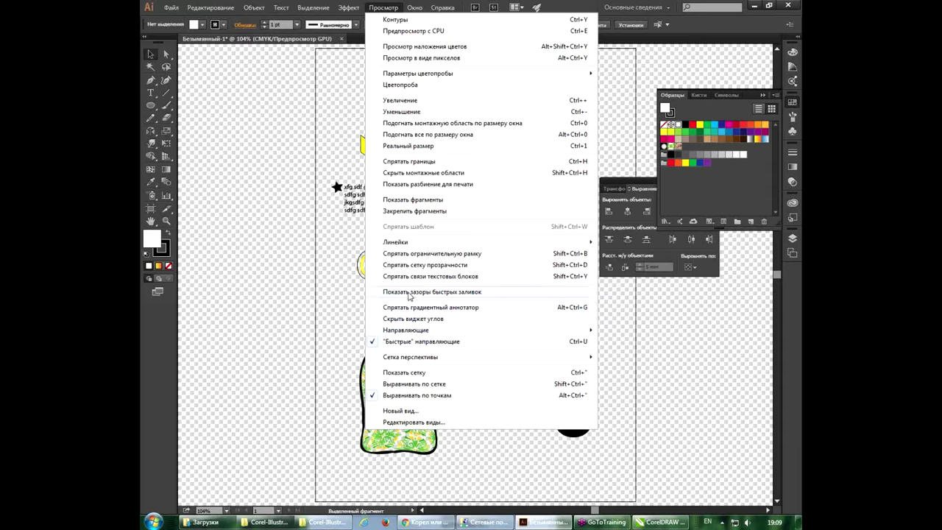
pyautogui.click(414, 265)
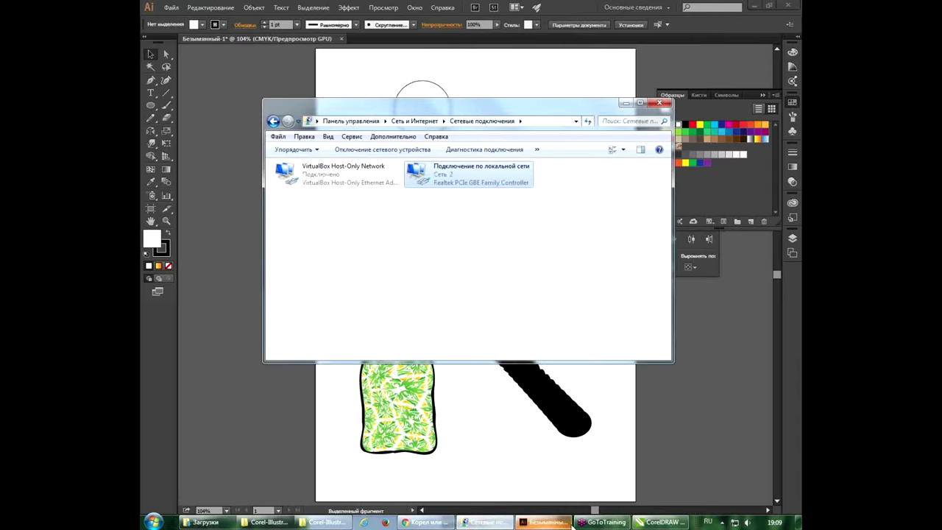
pyautogui.click(657, 522)
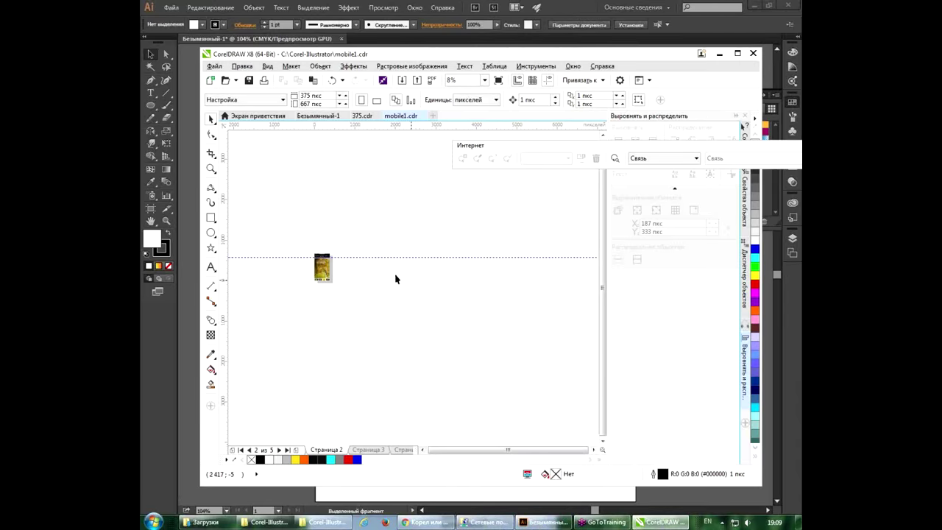
# Step: On Безымянный-1, draw a small rectangle near the page top and fill it white
pyautogui.click(256, 116)
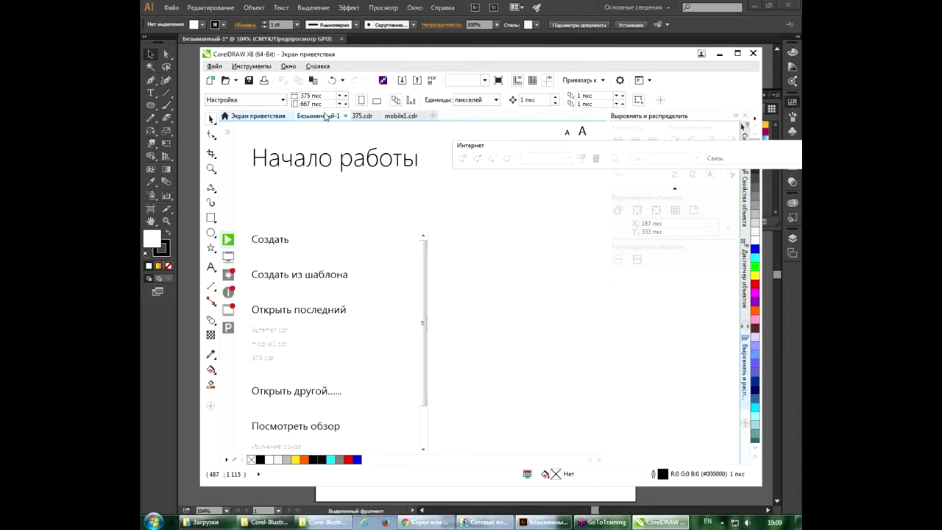
pyautogui.click(318, 116)
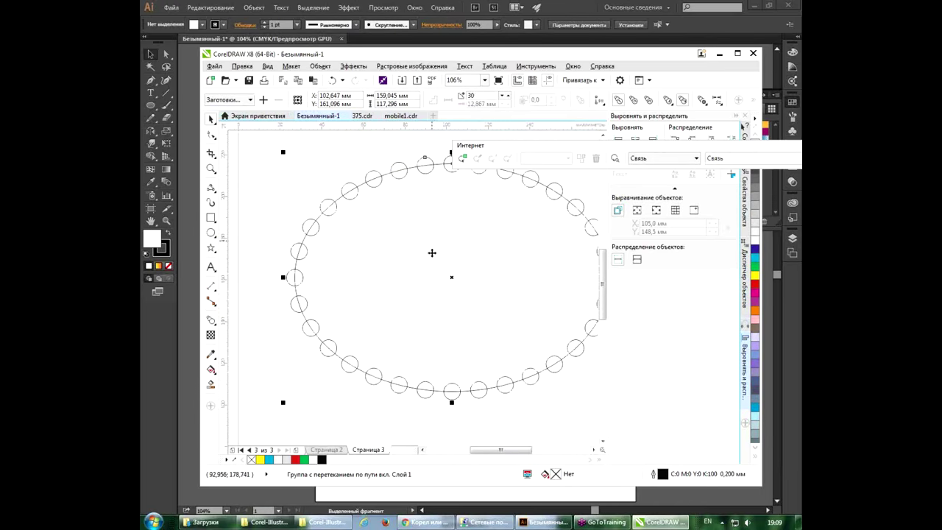
pyautogui.click(250, 151)
pyautogui.press('F6')
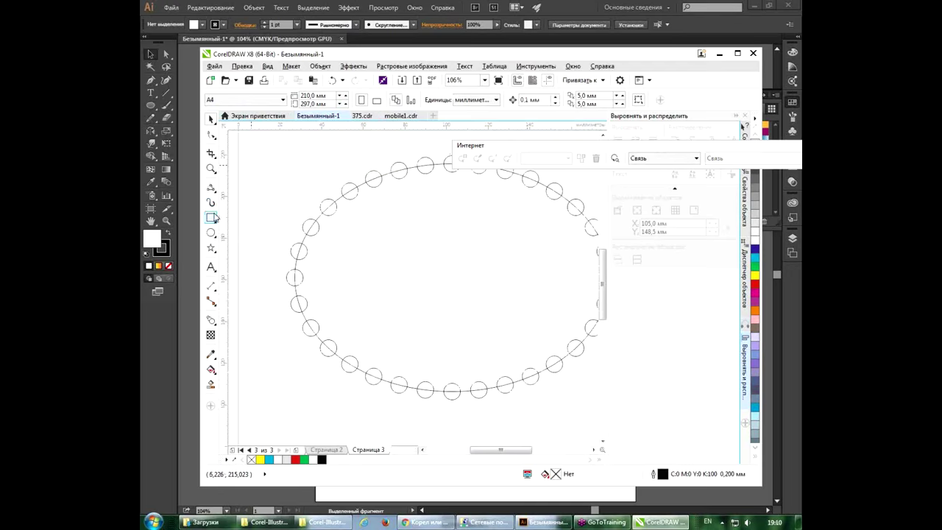
pyautogui.moveTo(242, 147); pyautogui.dragTo(275, 175)
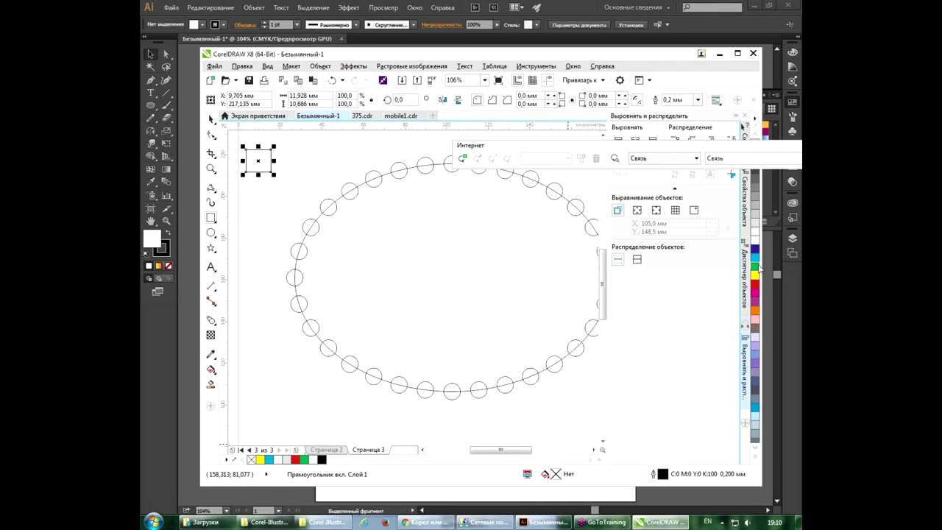
pyautogui.click(756, 242)
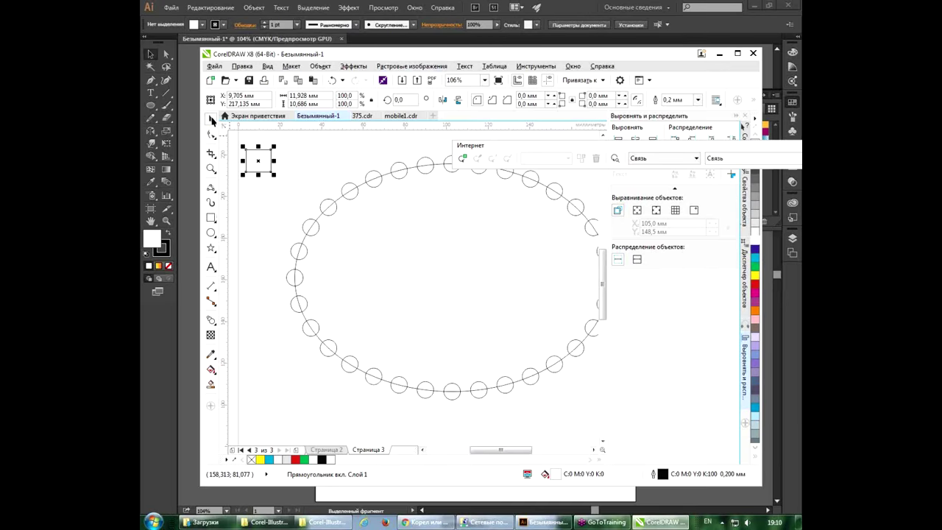
# Step: Move the white rectangle to the top centre of the page, then select the circle ellipse
pyautogui.moveTo(257, 161); pyautogui.dragTo(286, 154)
pyautogui.click(339, 154)
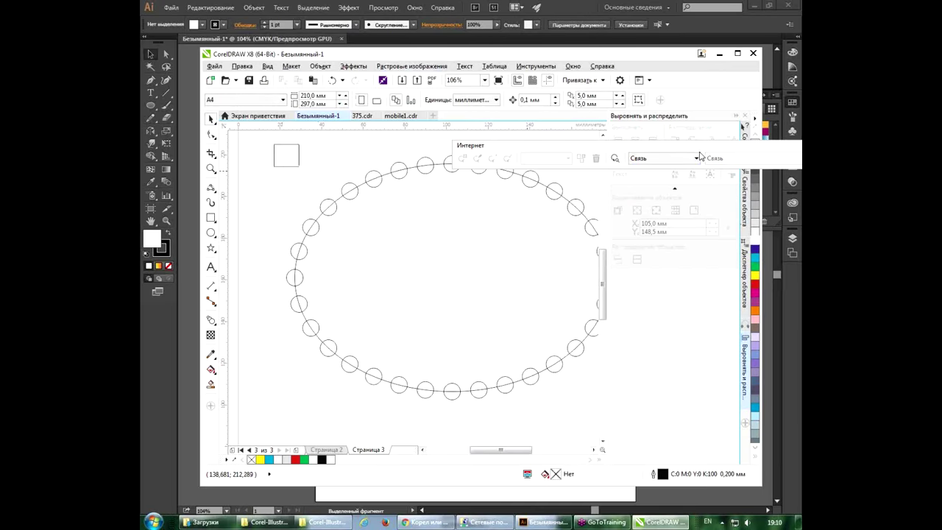
pyautogui.moveTo(584, 152); pyautogui.dragTo(703, 151)
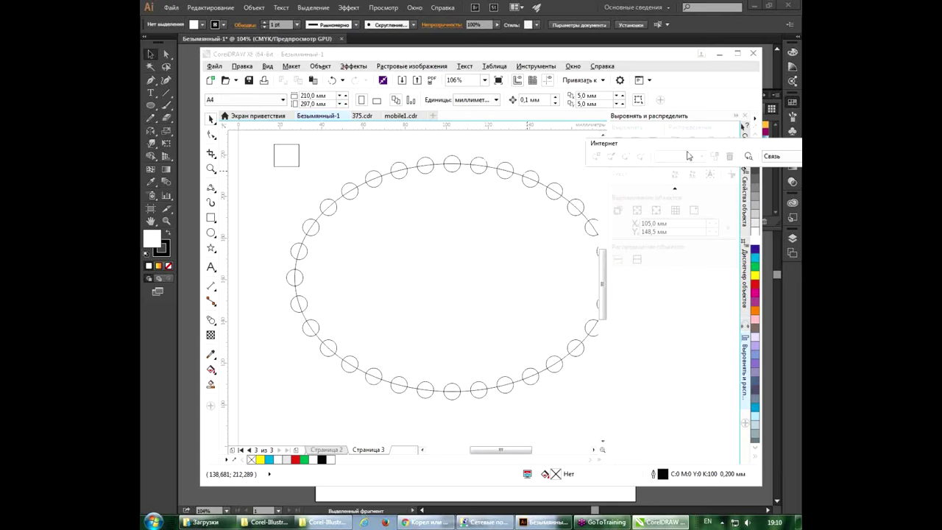
pyautogui.press('F3')
pyautogui.click(340, 233)
pyautogui.moveTo(341, 233); pyautogui.dragTo(431, 168)
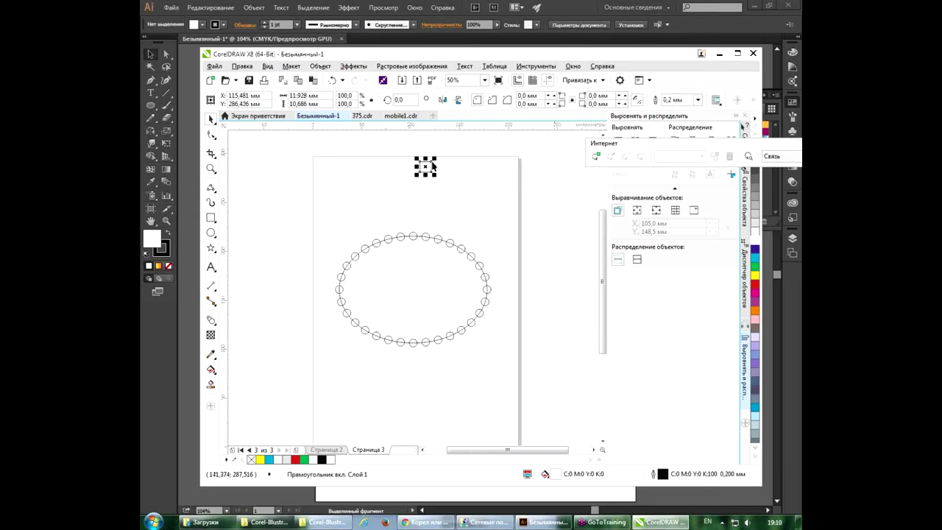
pyautogui.click(498, 258)
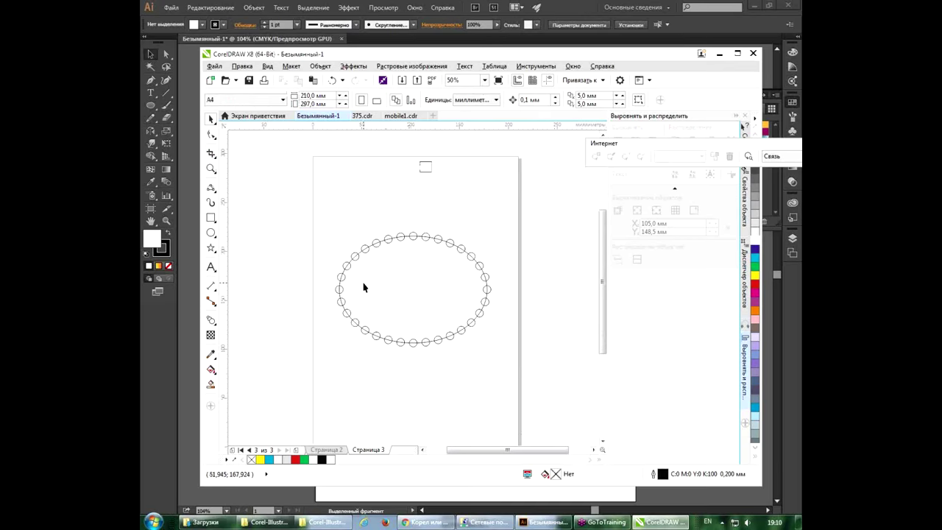
pyautogui.click(360, 261)
pyautogui.moveTo(326, 218); pyautogui.dragTo(535, 373)
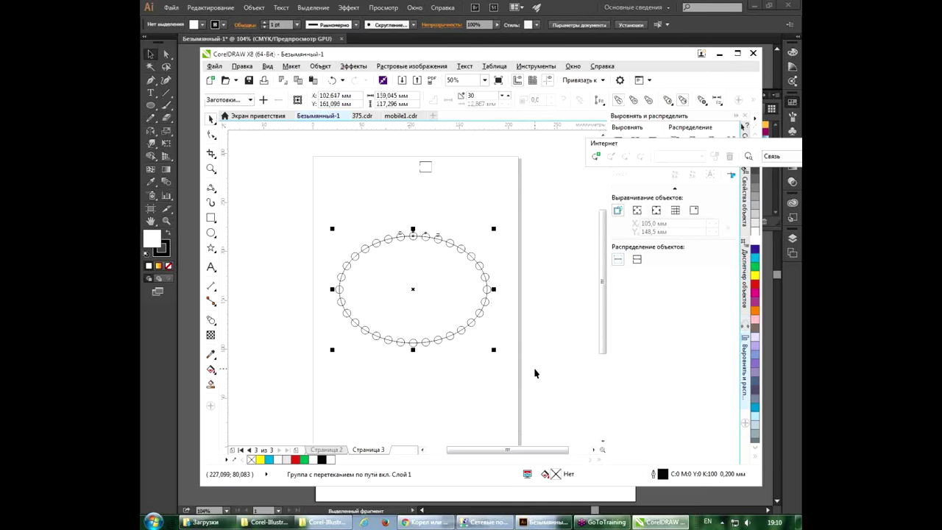
# Step: Crop the circle chain into two arcs, then delete both arcs
pyautogui.click(212, 154)
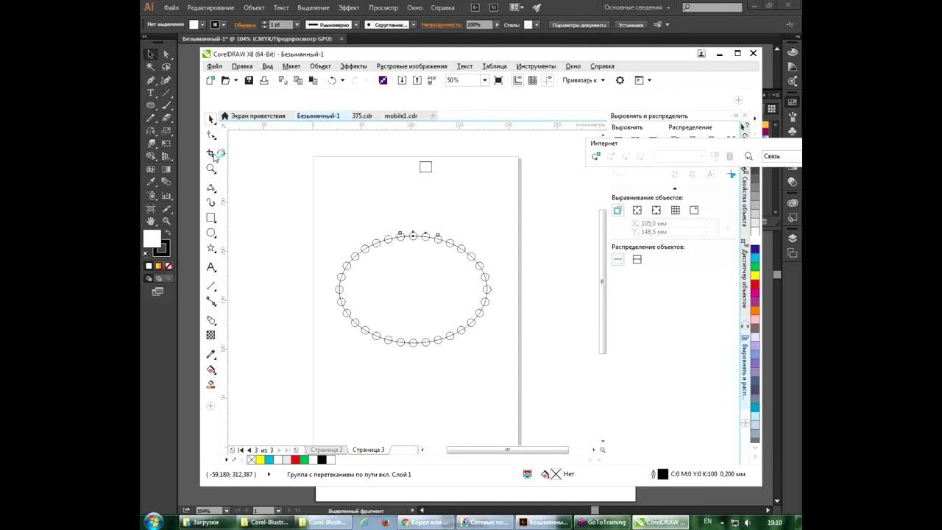
pyautogui.moveTo(351, 240); pyautogui.dragTo(476, 351)
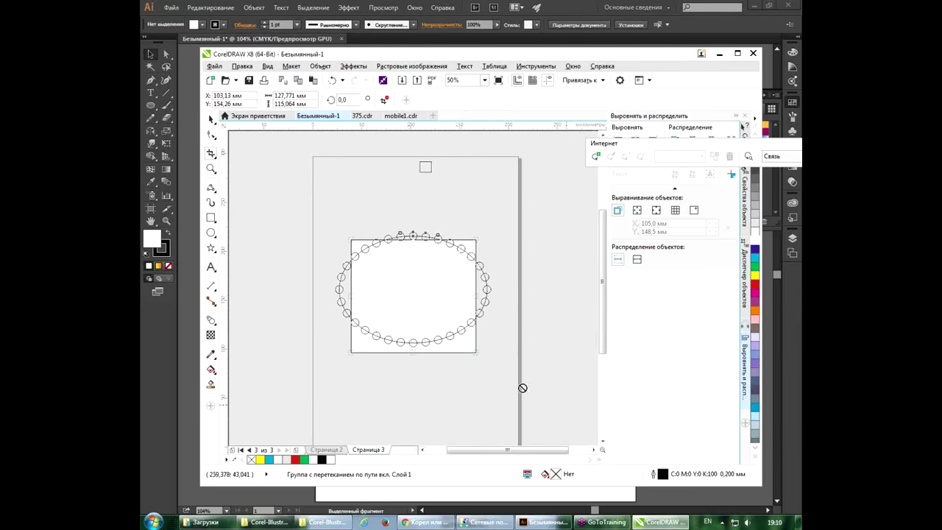
pyautogui.doubleClick(460, 315)
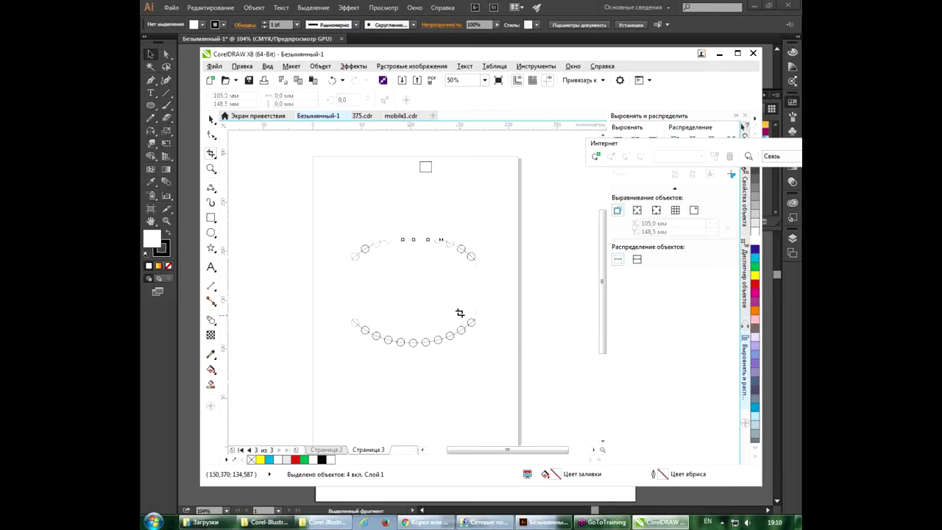
pyautogui.click(212, 120)
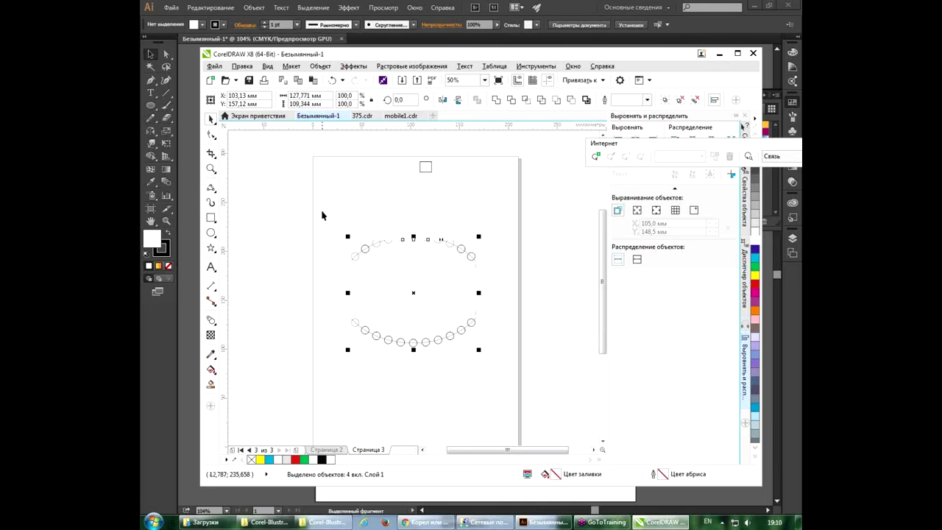
pyautogui.moveTo(319, 208); pyautogui.dragTo(515, 405)
pyautogui.press('Delete')
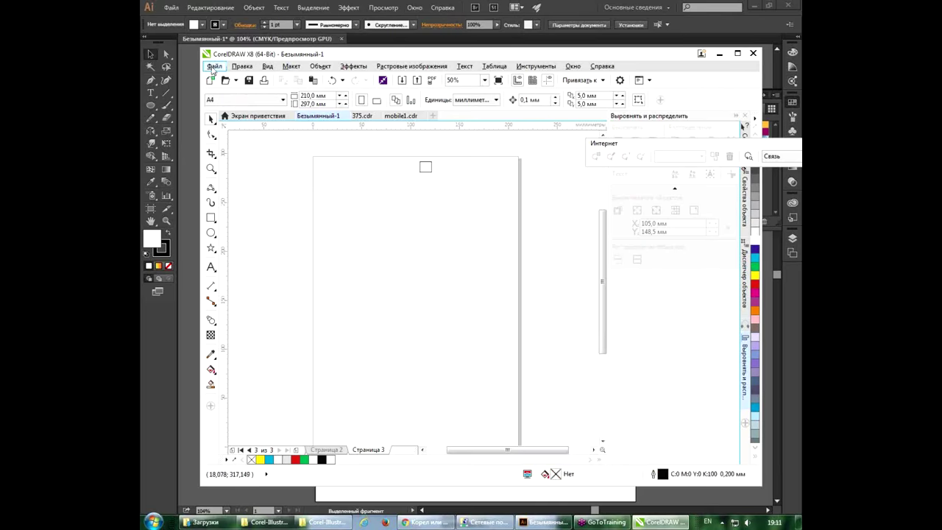
# Step: Import ba18124.jpg, ba18851.jpg and diamond.jpg from the Corel-Illustrator images folder
pyautogui.click(214, 66)
pyautogui.click(237, 234)
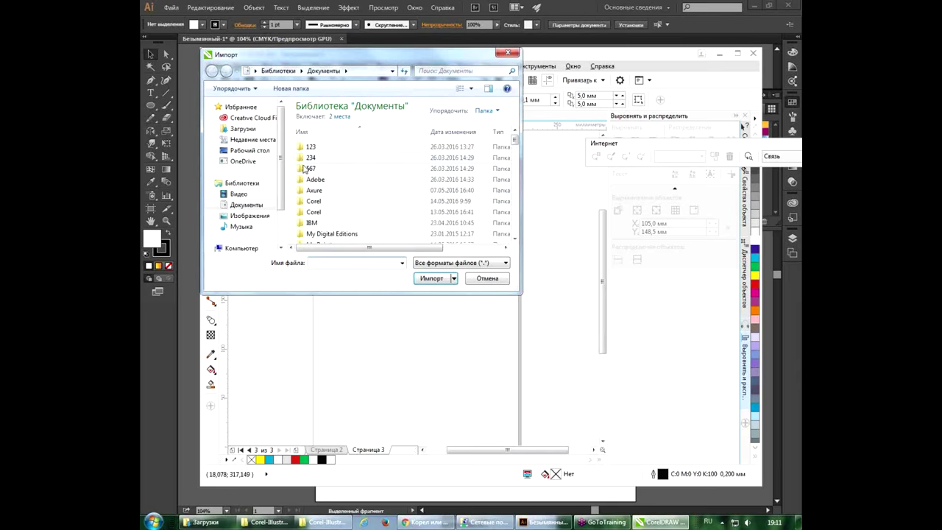
pyautogui.doubleClick(335, 200)
pyautogui.doubleClick(334, 130)
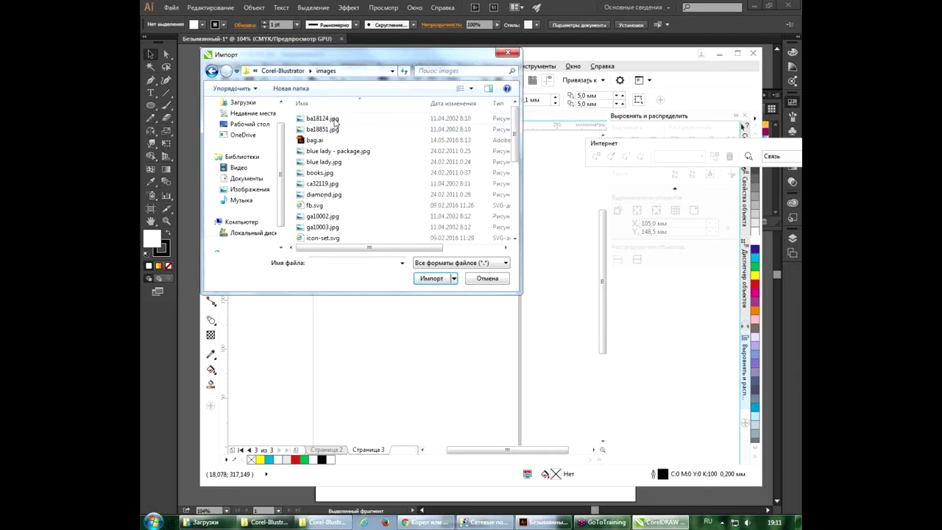
pyautogui.click(337, 120)
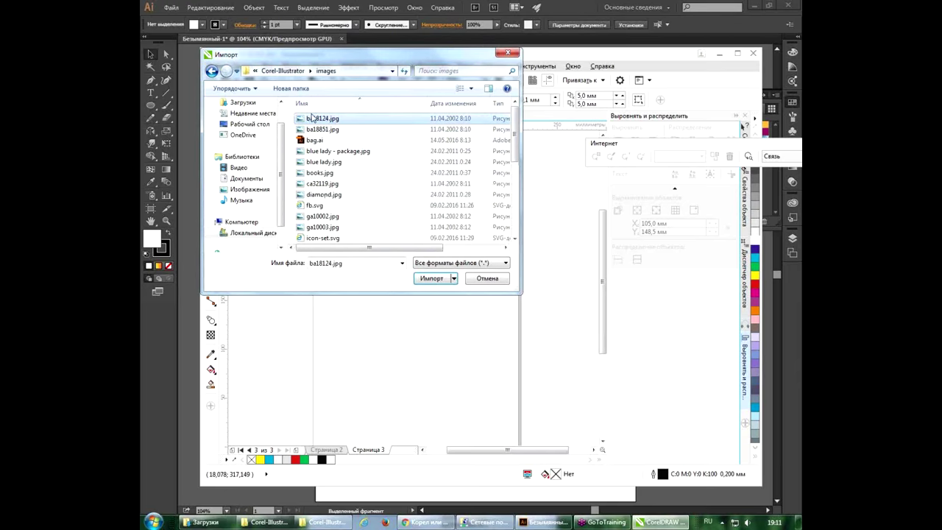
pyautogui.keyDown('ctrl'); pyautogui.click(316, 129); pyautogui.keyUp('ctrl')
pyautogui.keyDown('ctrl'); pyautogui.click(321, 194); pyautogui.keyUp('ctrl')
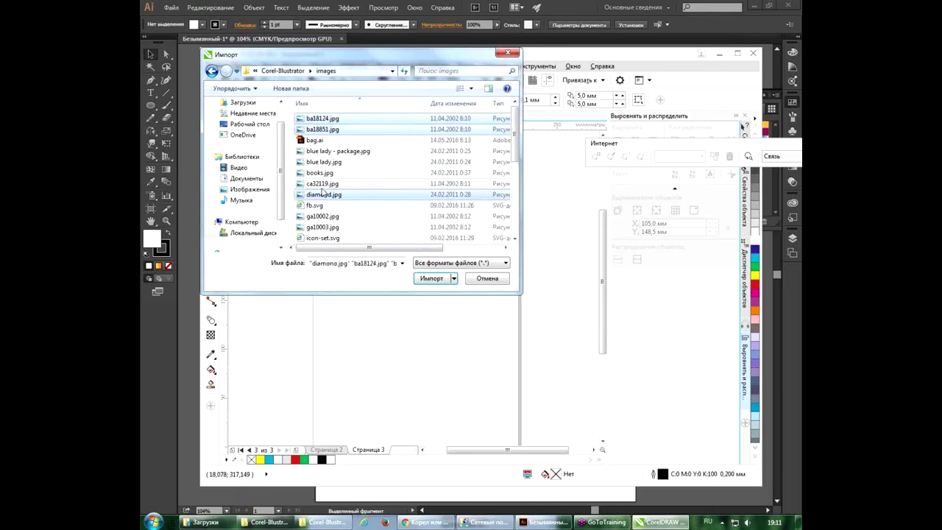
pyautogui.click(434, 279)
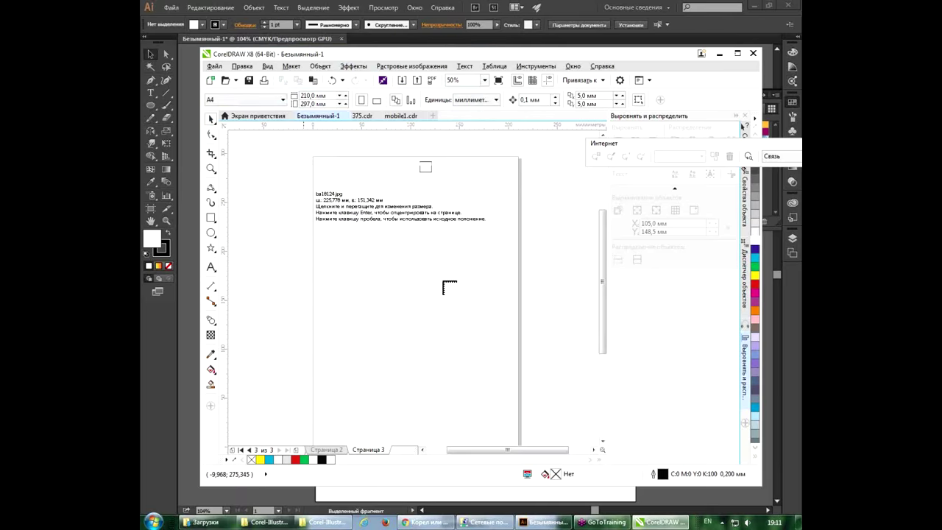
# Step: Place the three photos, move the diamond photo top-left and pull in its right edge
pyautogui.click(313, 198)
pyautogui.click(288, 238)
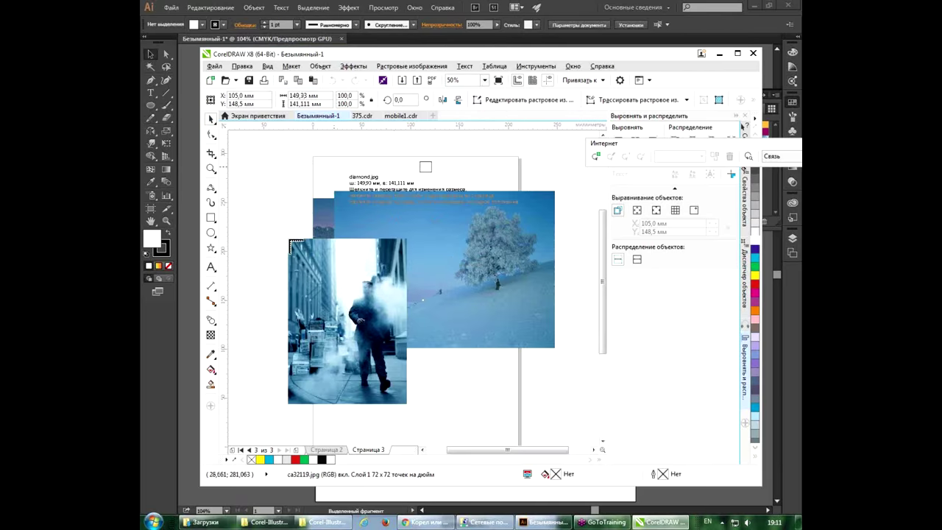
pyautogui.click(331, 159)
pyautogui.moveTo(454, 245); pyautogui.dragTo(490, 318)
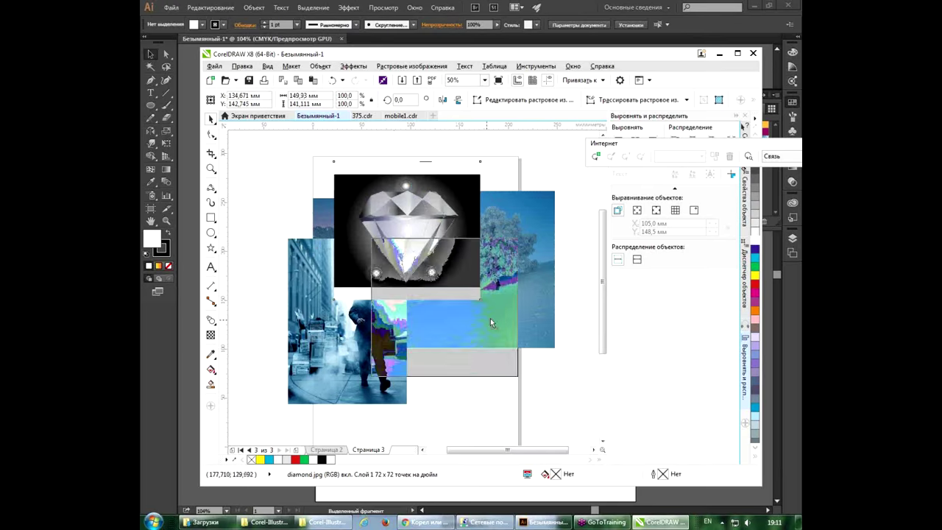
pyautogui.moveTo(402, 279)
pyautogui.mouseDown()
pyautogui.moveTo(318, 218)
pyautogui.moveTo(329, 235)
pyautogui.mouseUp()
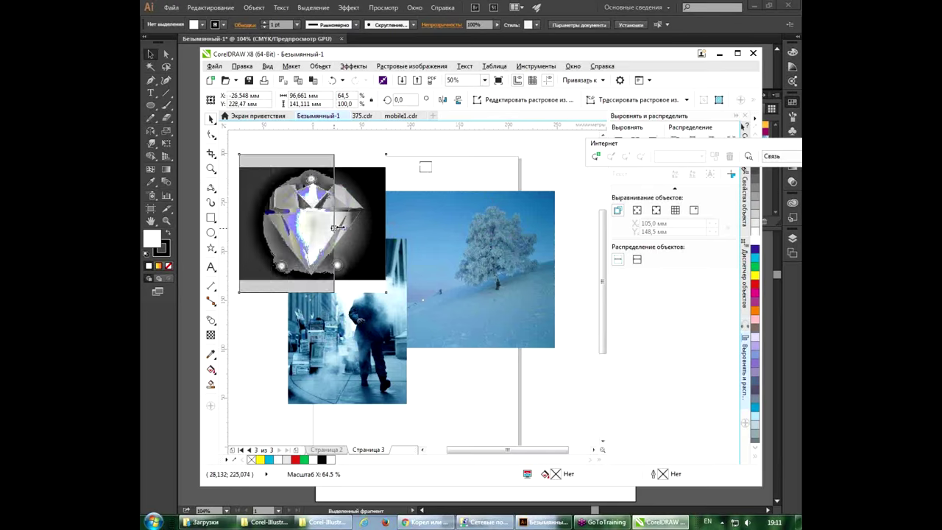
pyautogui.moveTo(362, 223); pyautogui.dragTo(309, 223)
pyautogui.hotkey('ctrl', 'z')
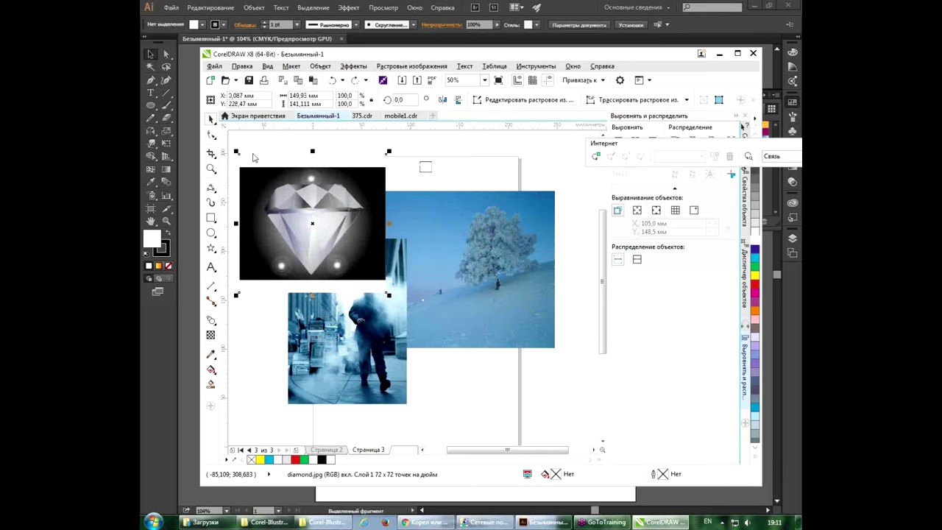
pyautogui.click(211, 135)
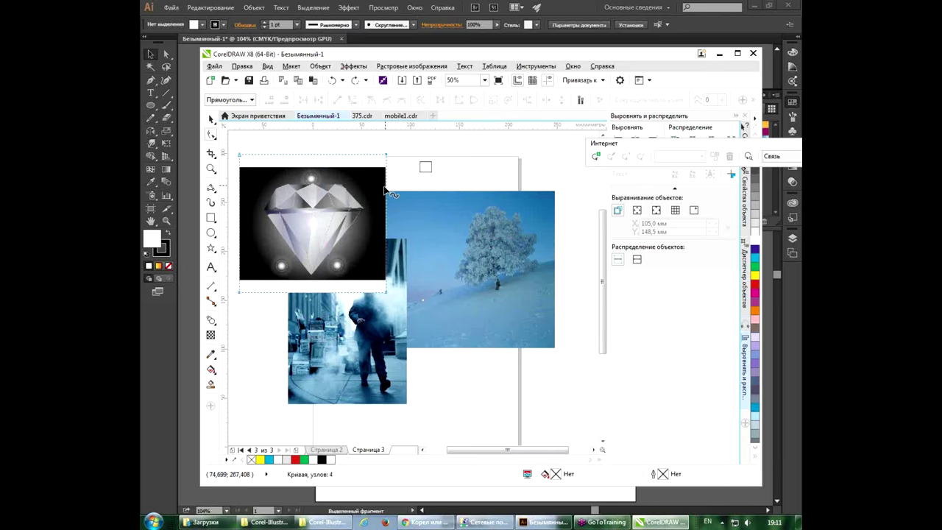
pyautogui.moveTo(383, 188)
pyautogui.mouseDown()
pyautogui.moveTo(360, 194)
pyautogui.moveTo(319, 185)
pyautogui.mouseUp()
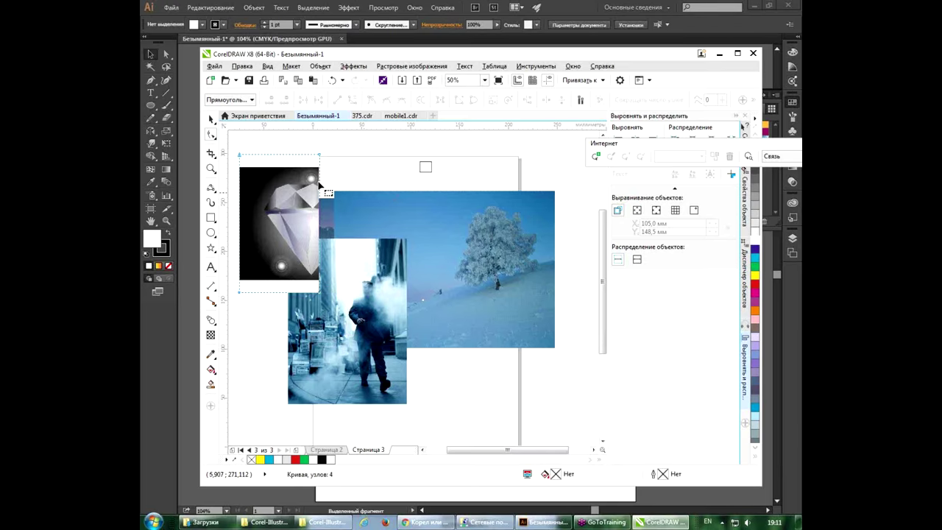
# Step: Drag the diamond photo's left, top and bottom edges inward into a narrow strip
pyautogui.click(240, 208)
pyautogui.moveTo(241, 210); pyautogui.dragTo(264, 210)
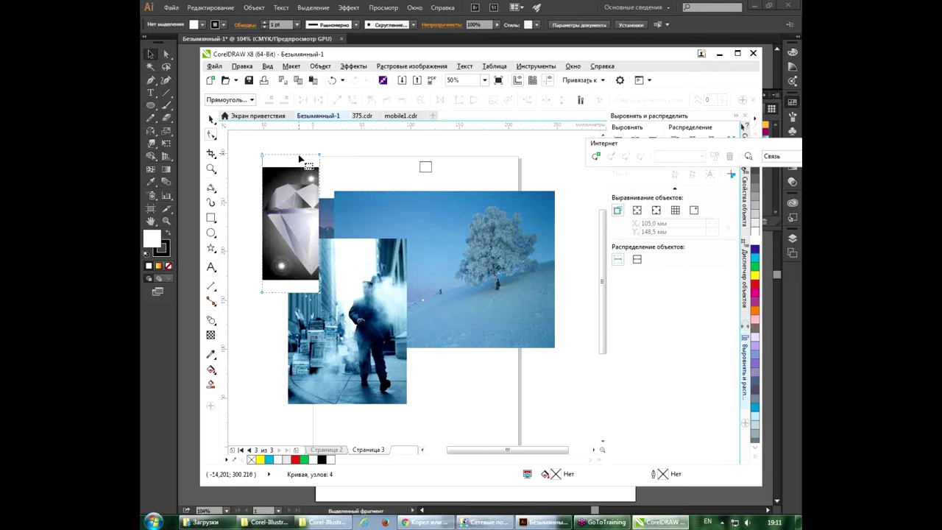
pyautogui.moveTo(301, 155); pyautogui.dragTo(301, 172)
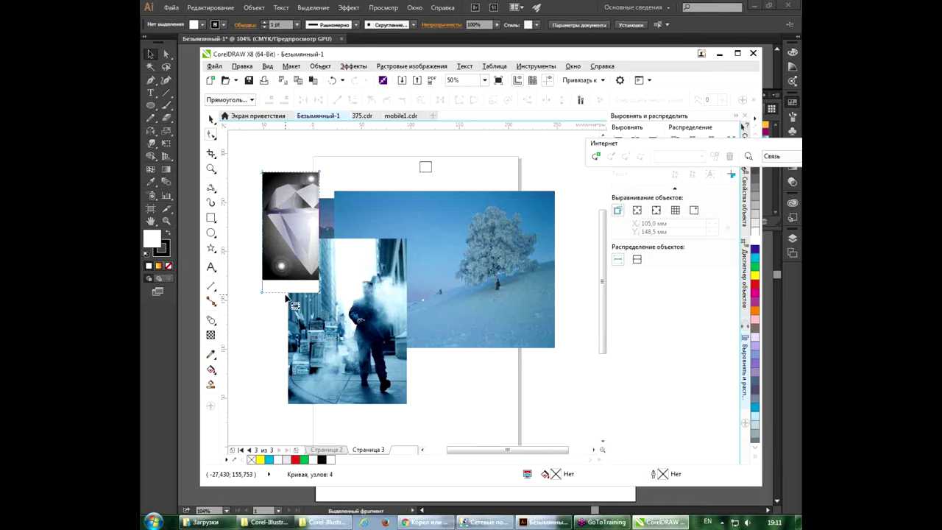
pyautogui.moveTo(293, 306); pyautogui.dragTo(283, 276)
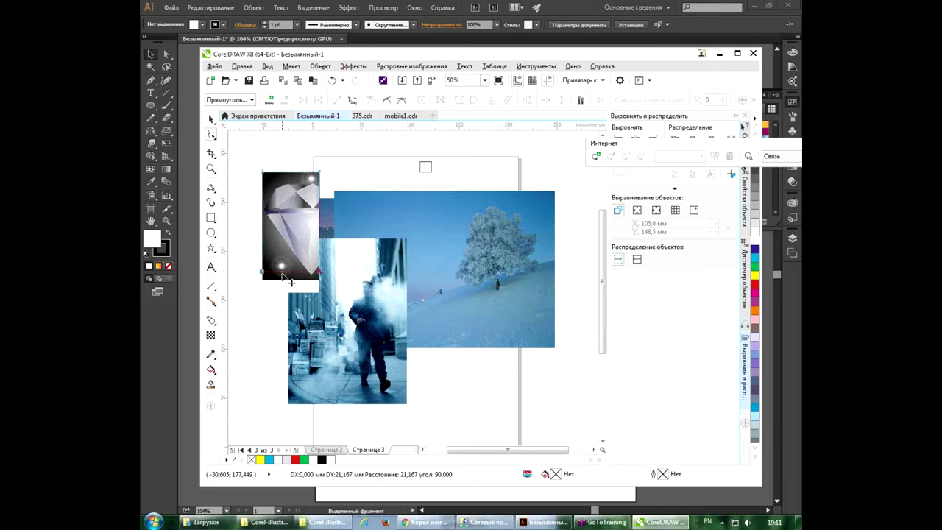
pyautogui.moveTo(282, 275); pyautogui.dragTo(283, 272)
# Step: Move the cropped diamond photo up and left, then apply Bitmaps > Crop Bitmap
pyautogui.press('space')
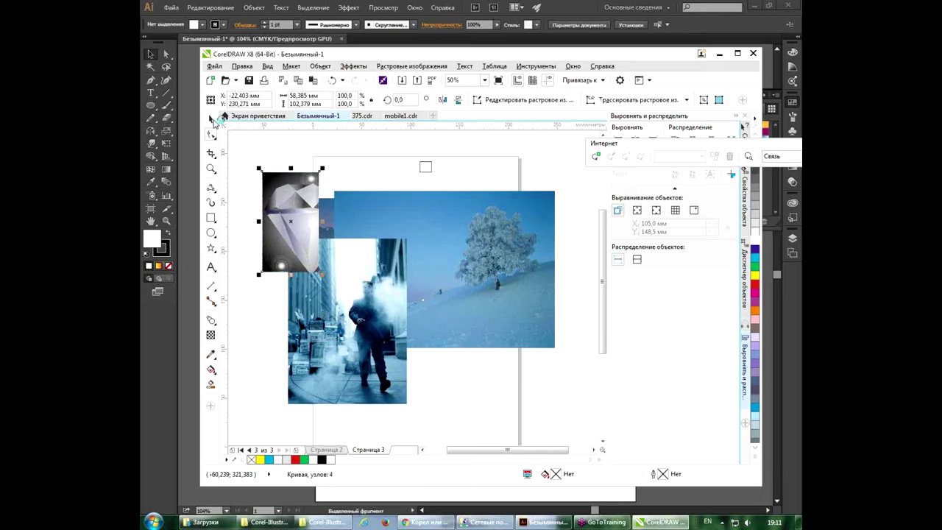
pyautogui.click(370, 205)
pyautogui.moveTo(306, 210); pyautogui.dragTo(285, 190)
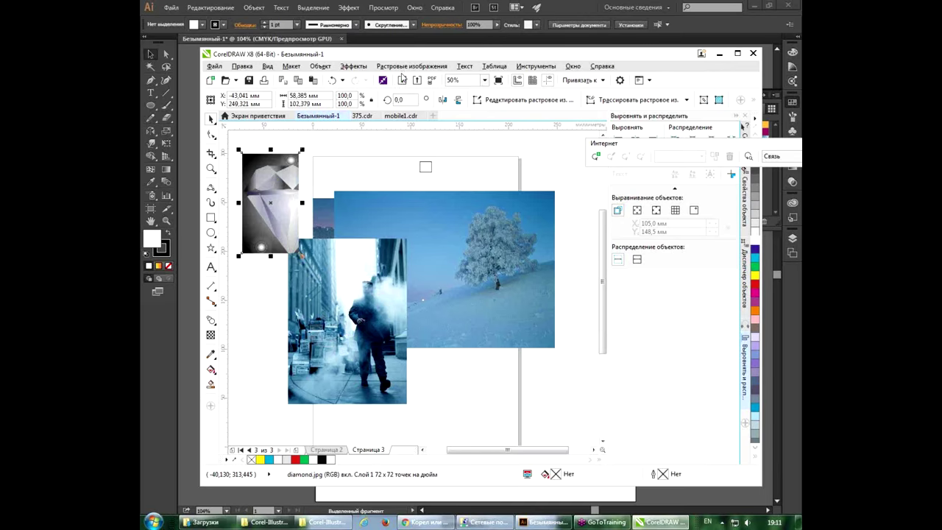
pyautogui.click(406, 66)
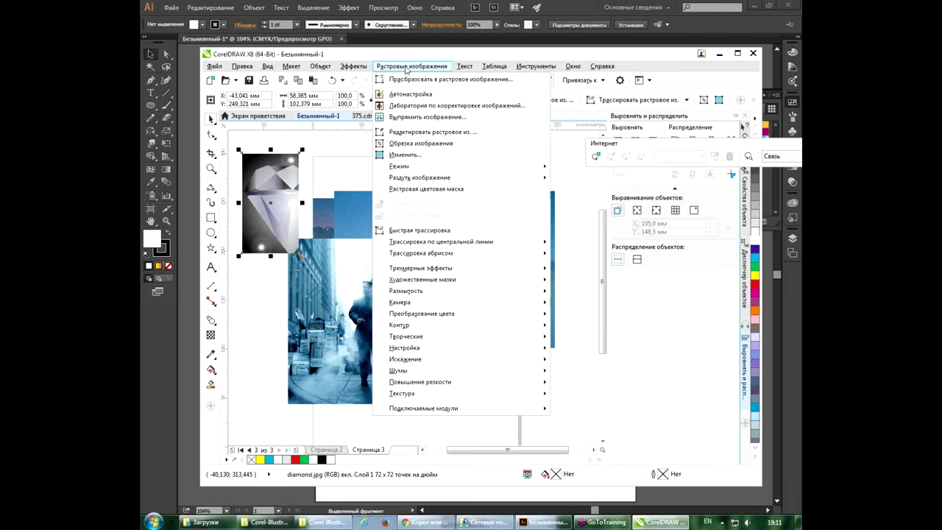
pyautogui.click(415, 147)
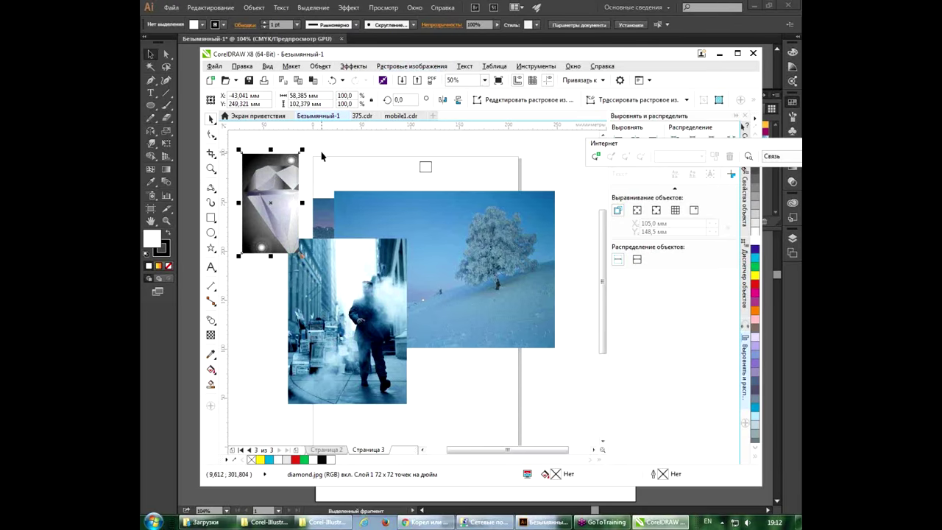
pyautogui.click(211, 135)
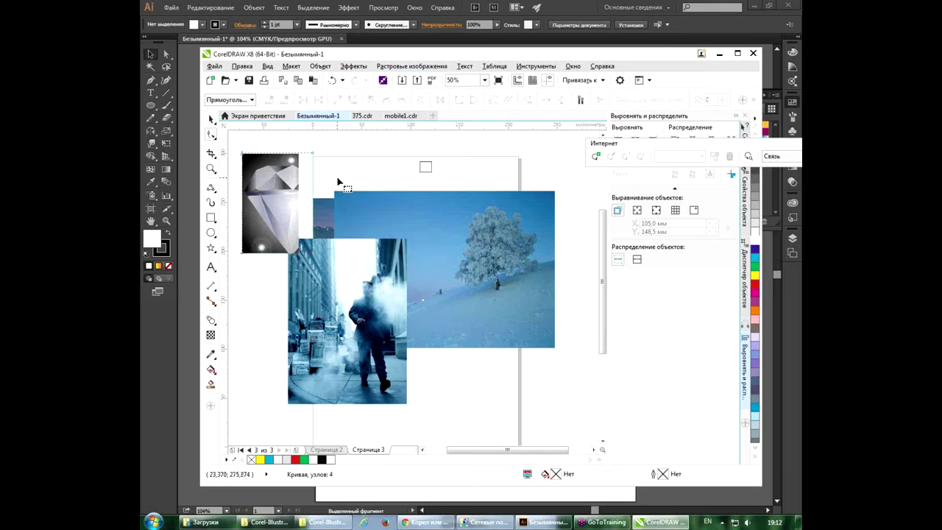
# Step: Undo the last diamond edge edit and open the Options dialog from the Tools menu
pyautogui.hotkey('ctrl', 'z')
pyautogui.click(213, 121)
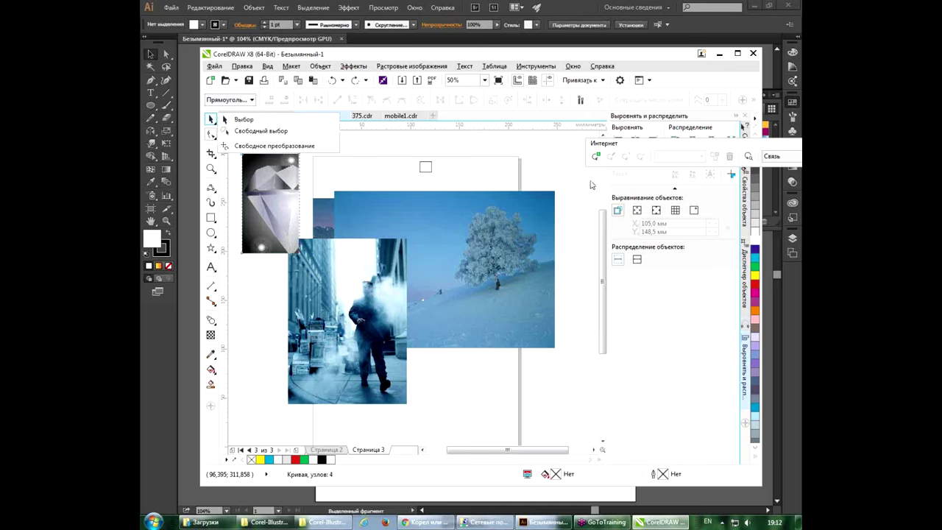
pyautogui.click(530, 66)
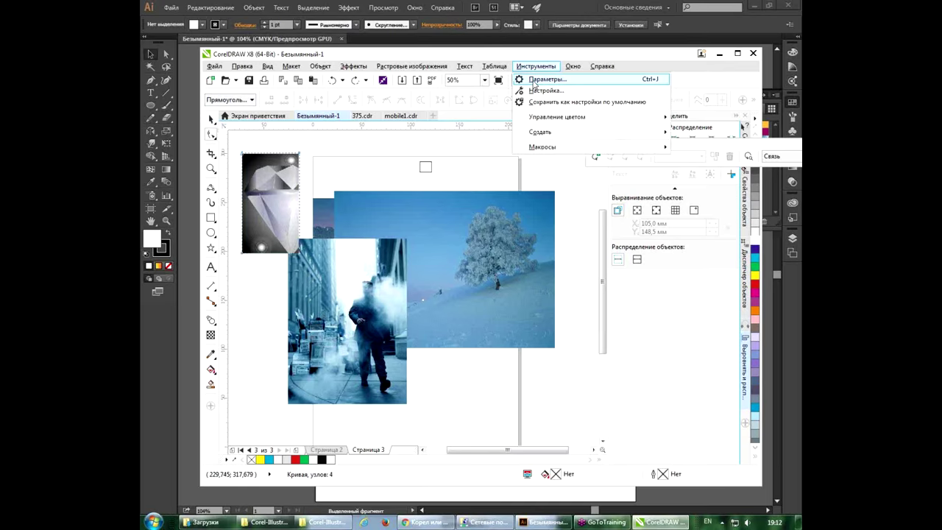
pyautogui.click(533, 80)
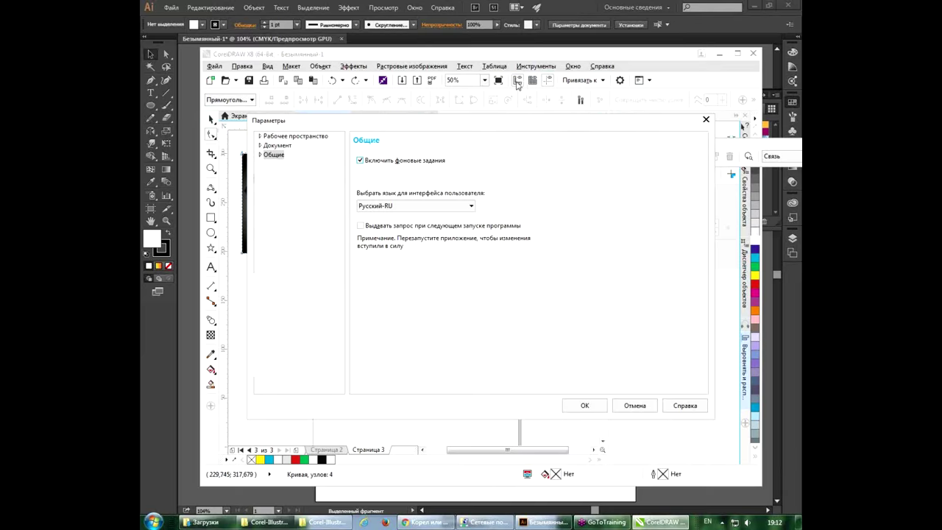
# Step: Uncheck 'Show page border' under Options > Document > Page Size and confirm with OK
pyautogui.click(261, 137)
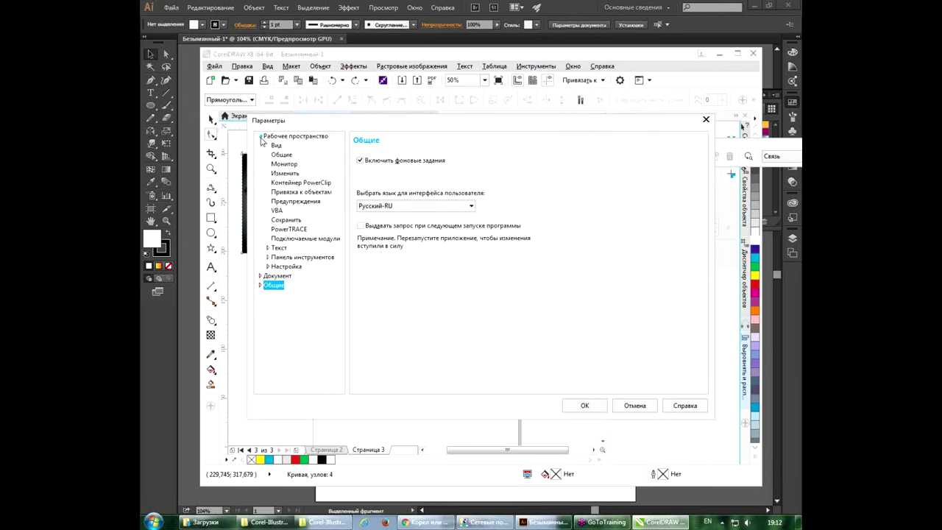
pyautogui.click(277, 146)
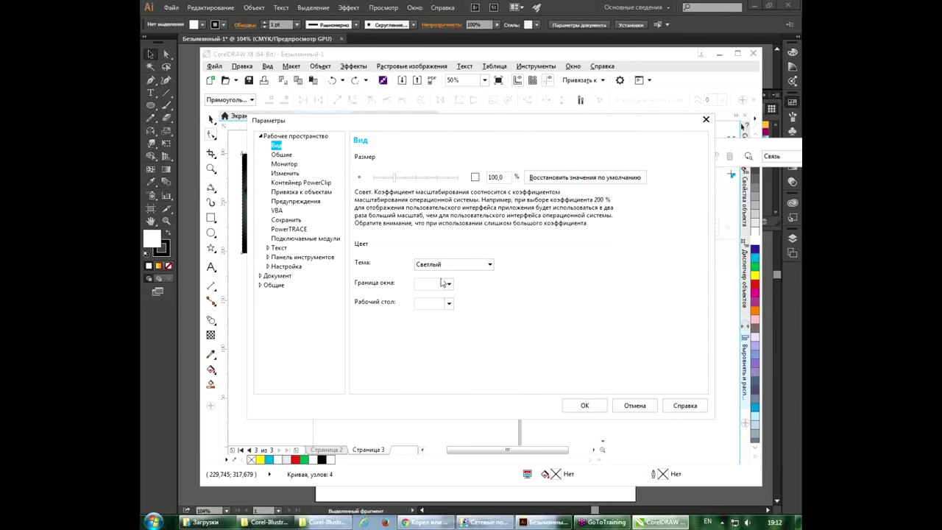
pyautogui.click(281, 155)
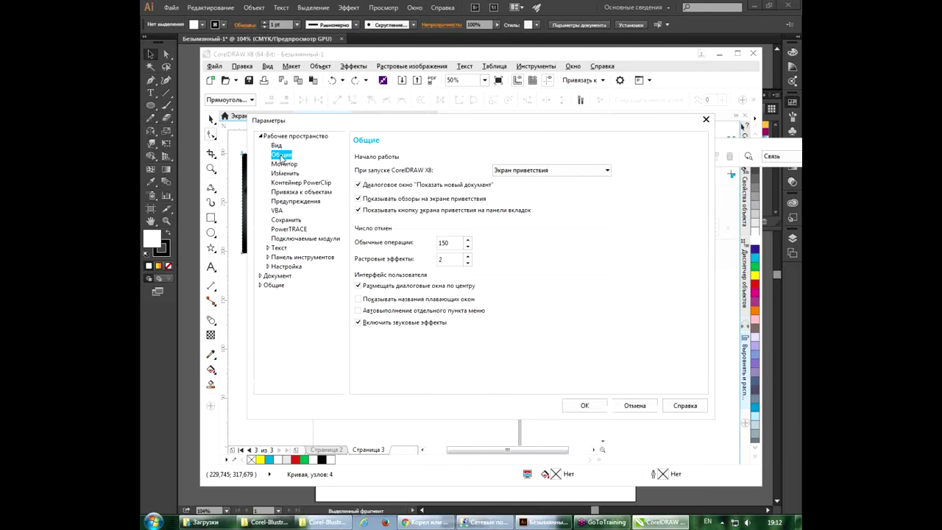
pyautogui.click(284, 164)
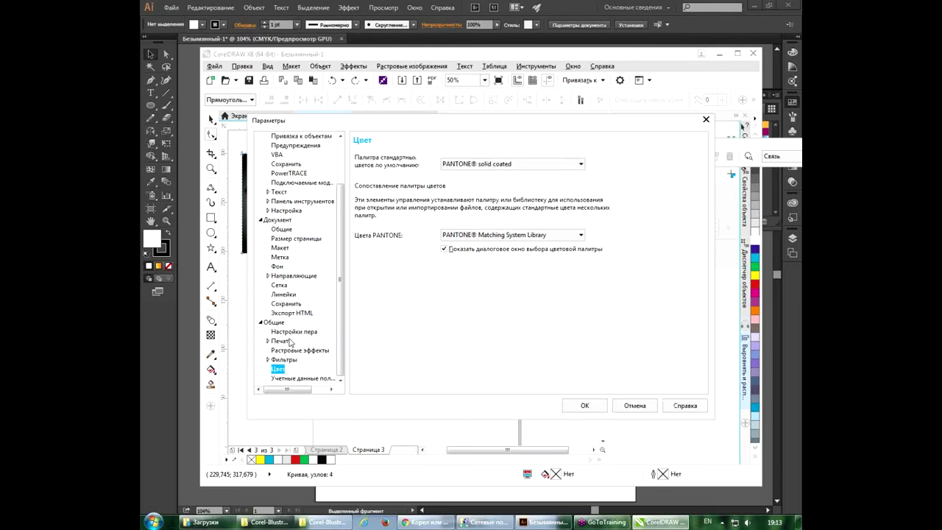
pyautogui.scroll(2, 284, 344)
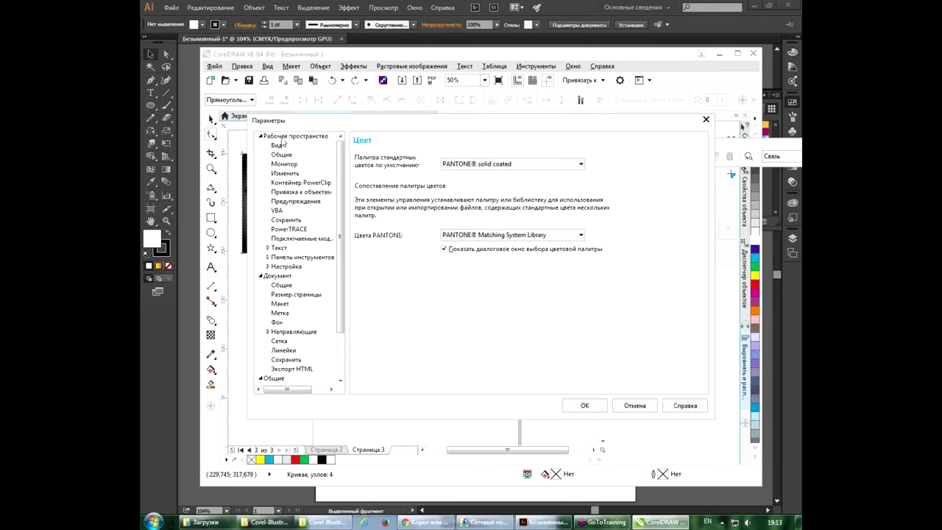
pyautogui.click(277, 146)
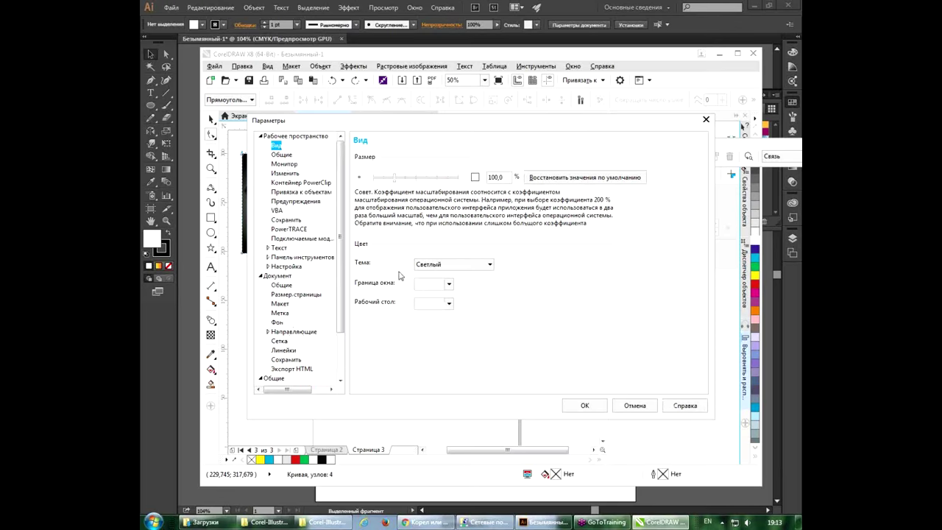
pyautogui.click(280, 312)
pyautogui.click(279, 304)
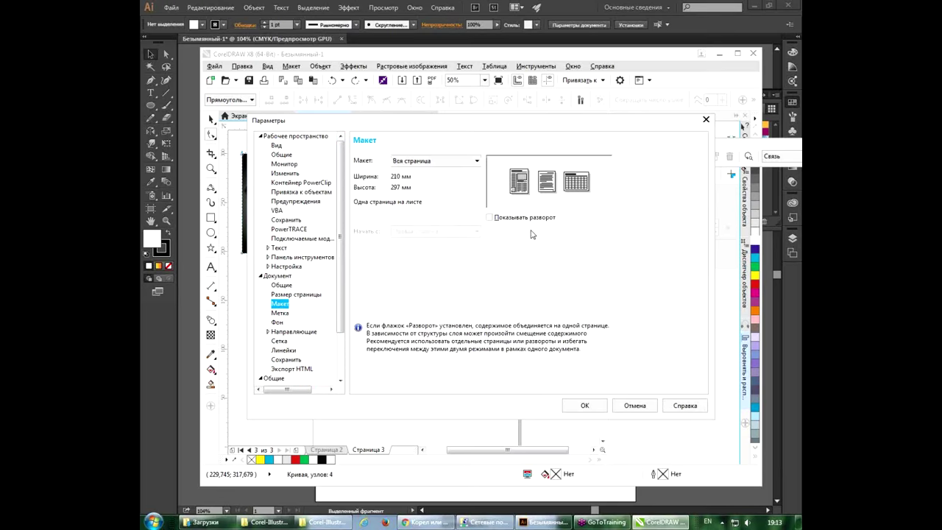
pyautogui.click(295, 295)
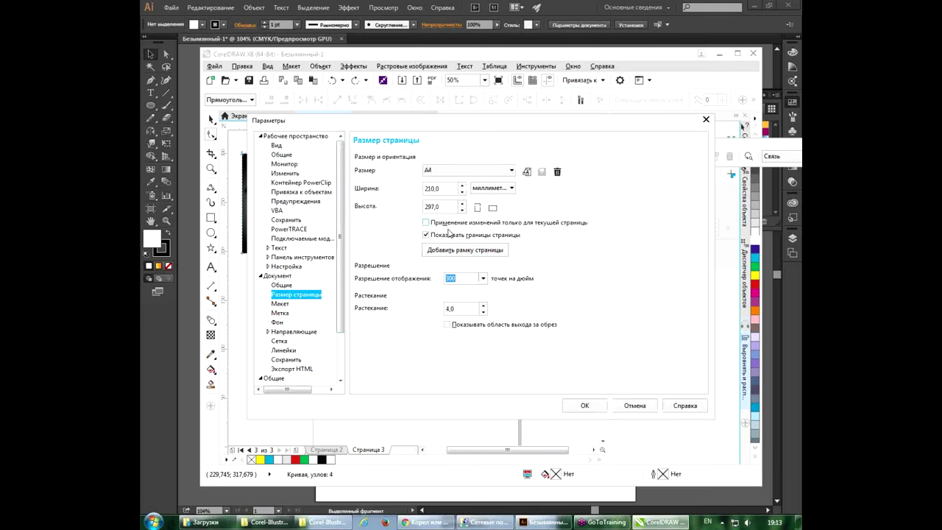
pyautogui.click(449, 235)
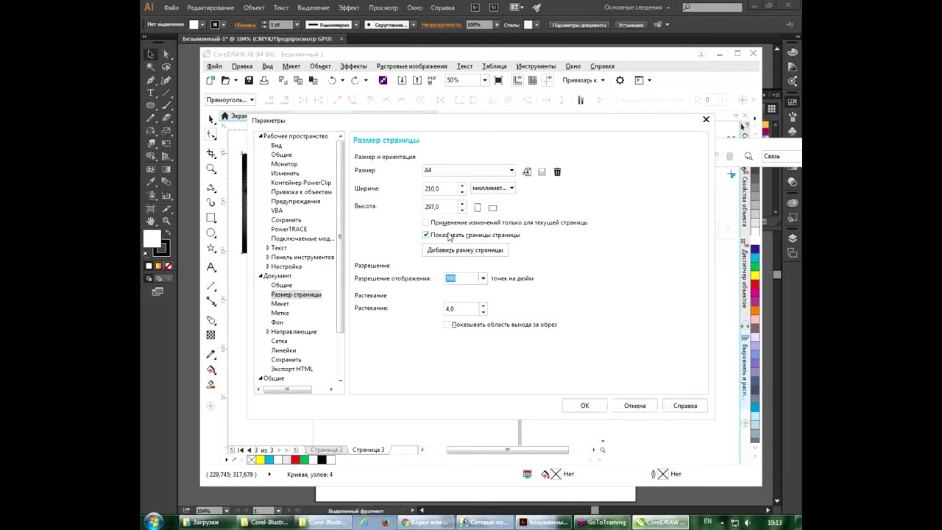
pyautogui.click(581, 407)
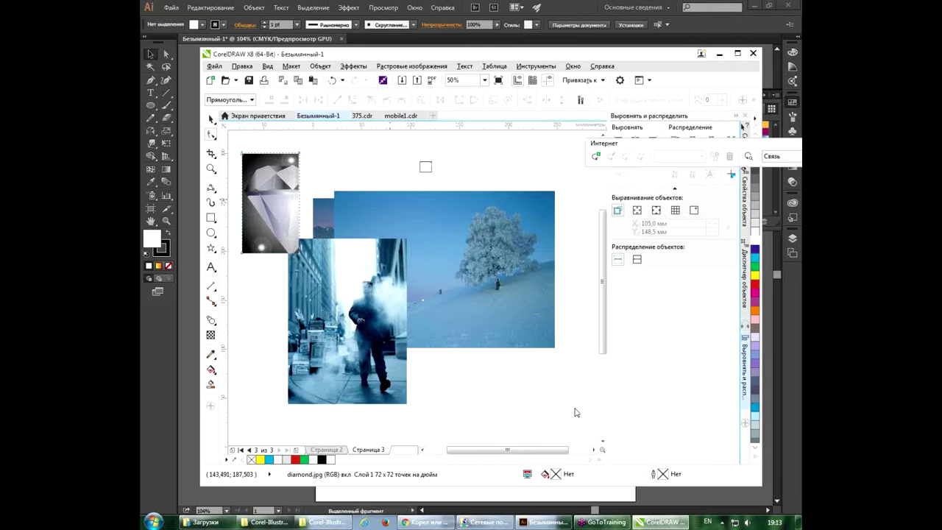
# Step: Turn on View > Page > Page Border and Printable Area, then deselect everything
pyautogui.click(269, 68)
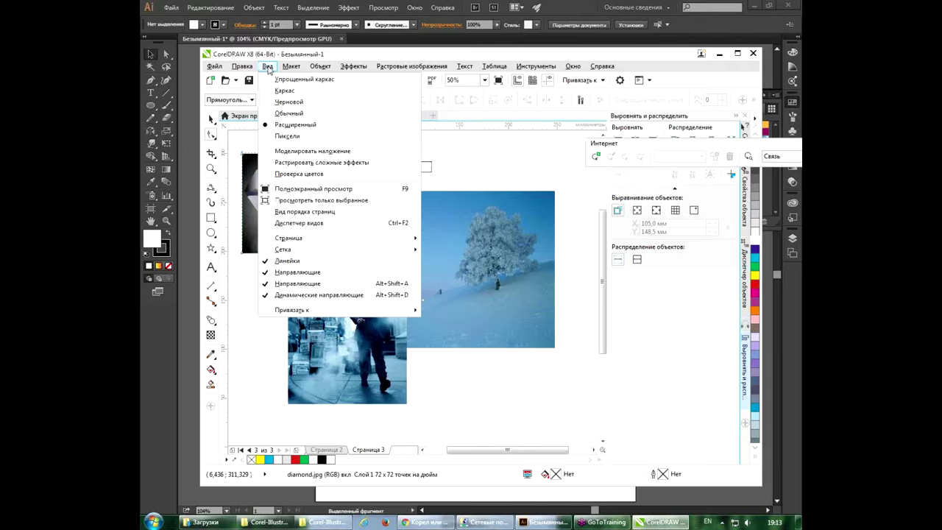
pyautogui.moveTo(288, 239)
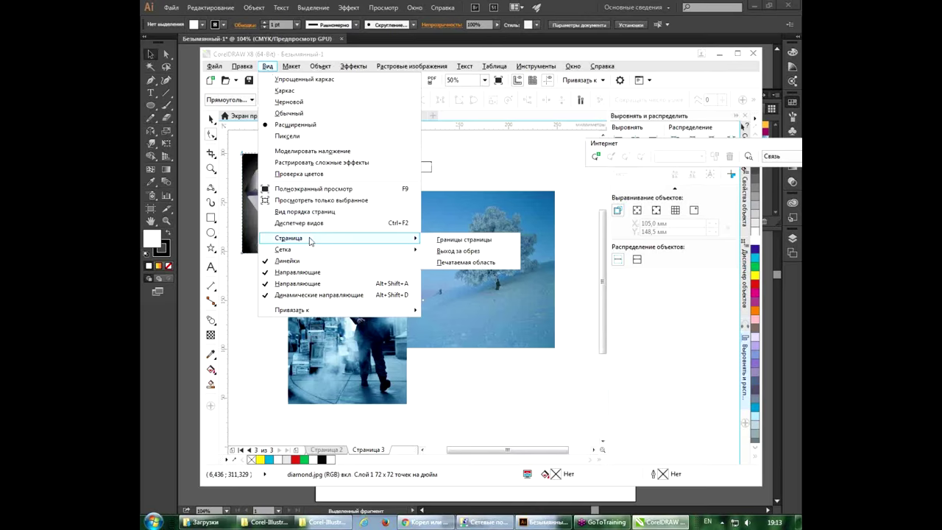
pyautogui.click(461, 240)
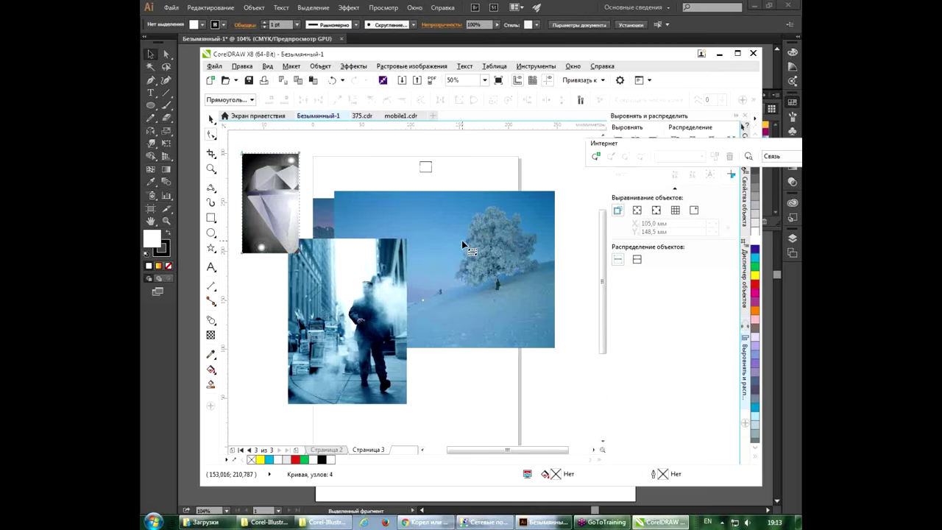
pyautogui.click(267, 66)
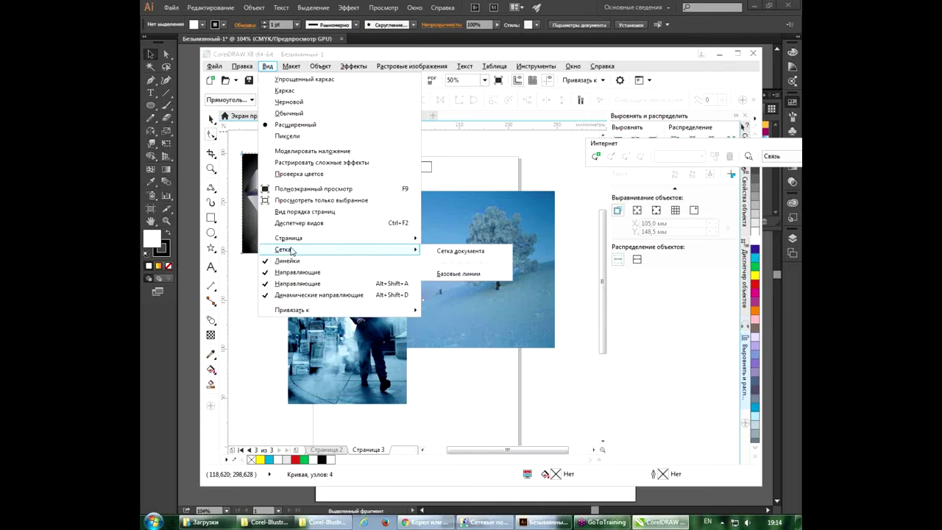
pyautogui.moveTo(288, 238)
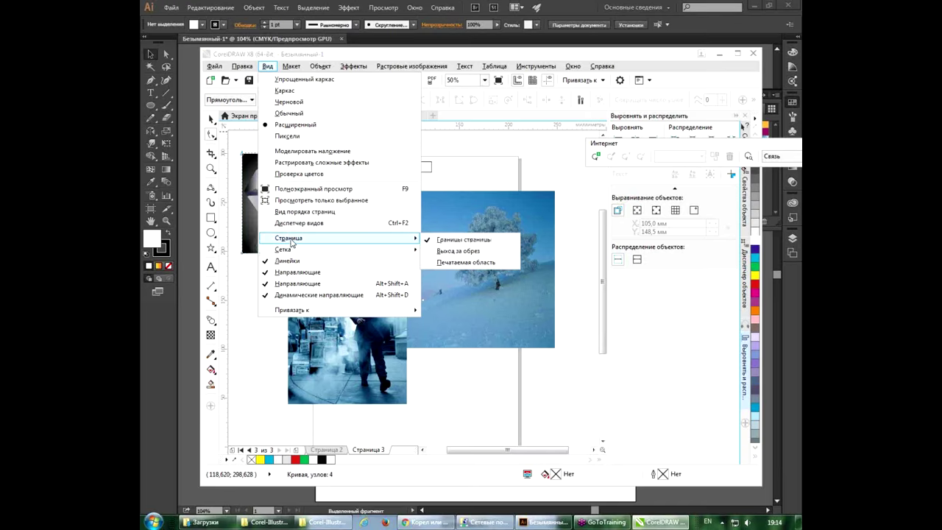
pyautogui.click(490, 263)
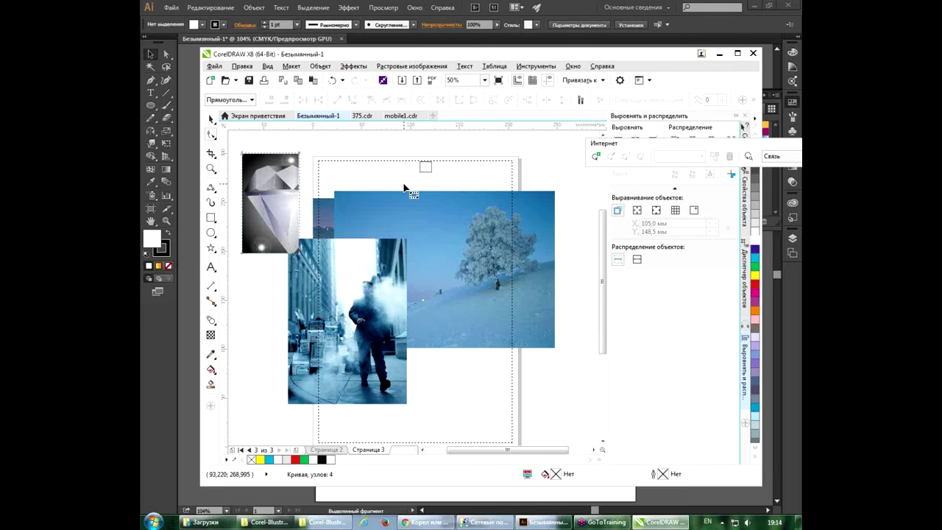
pyautogui.click(211, 118)
pyautogui.click(351, 168)
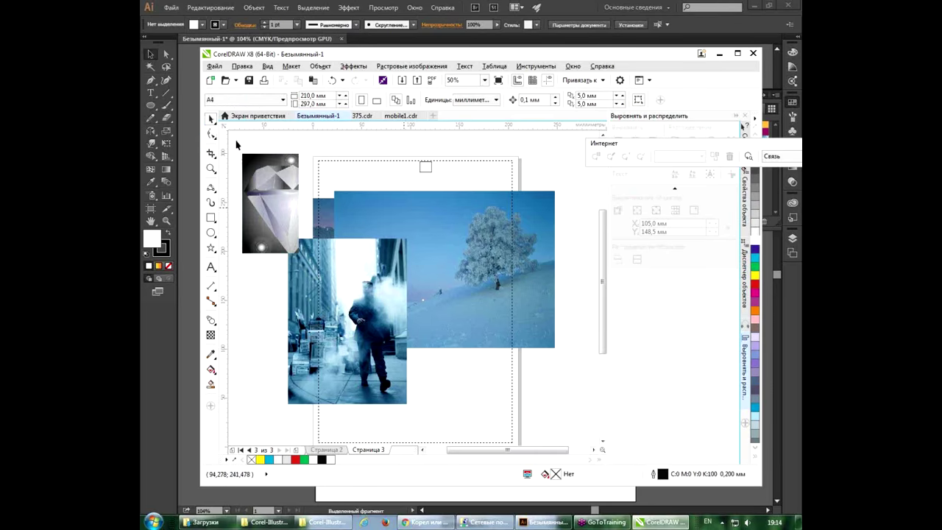
# Step: Delete the diamond photo, then select all remaining photos with Ctrl+A and delete them
pyautogui.click(386, 219)
pyautogui.click(287, 200)
pyautogui.press('Delete')
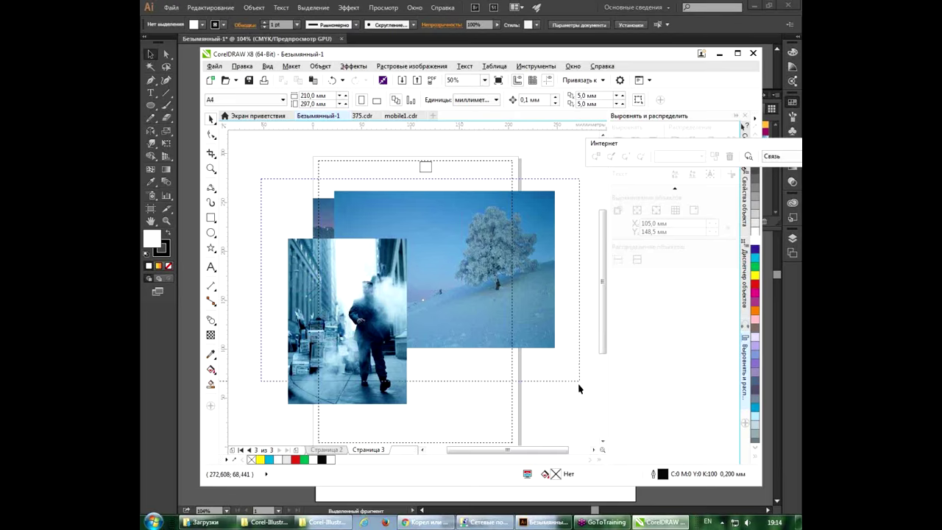
pyautogui.hotkey('ctrl', 'a')
pyautogui.press('Delete')
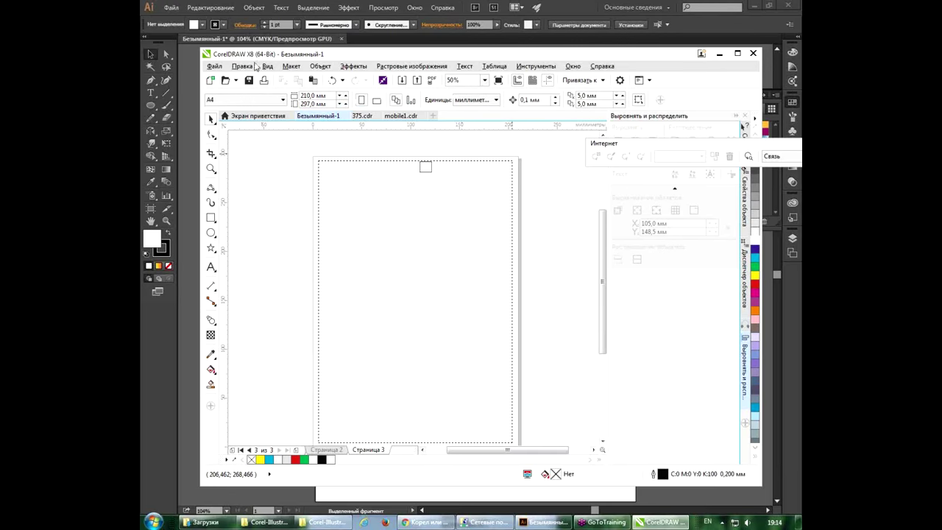
pyautogui.click(215, 67)
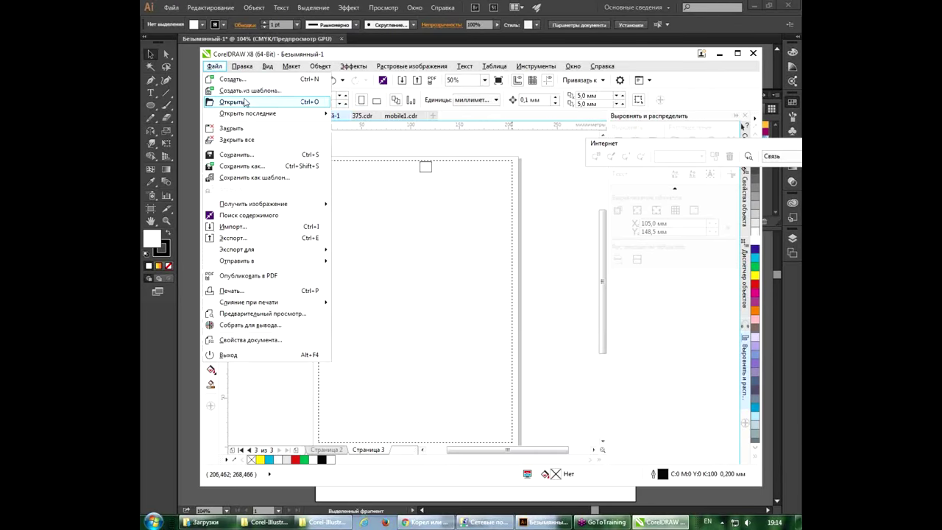
# Step: Browse to the Corel-Illustrator images folder and open the business card file визитка.cdr
pyautogui.click(246, 102)
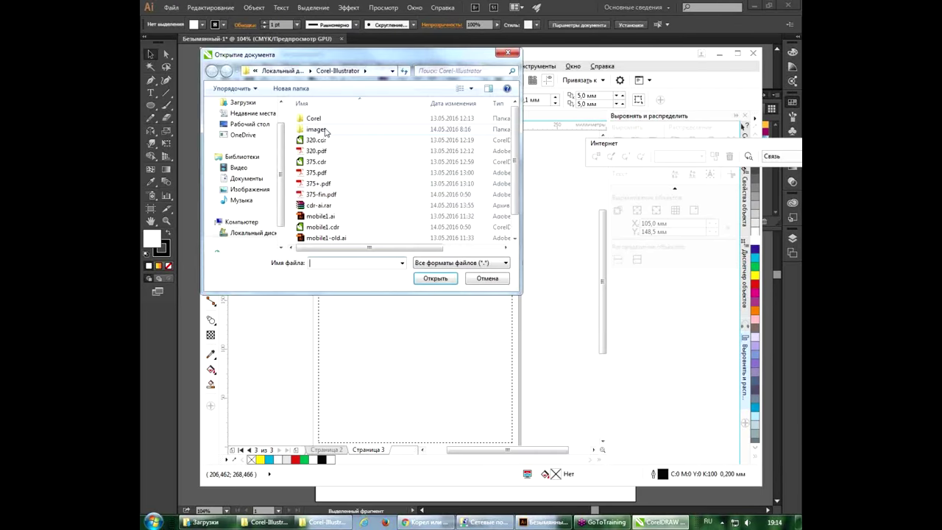
pyautogui.doubleClick(324, 119)
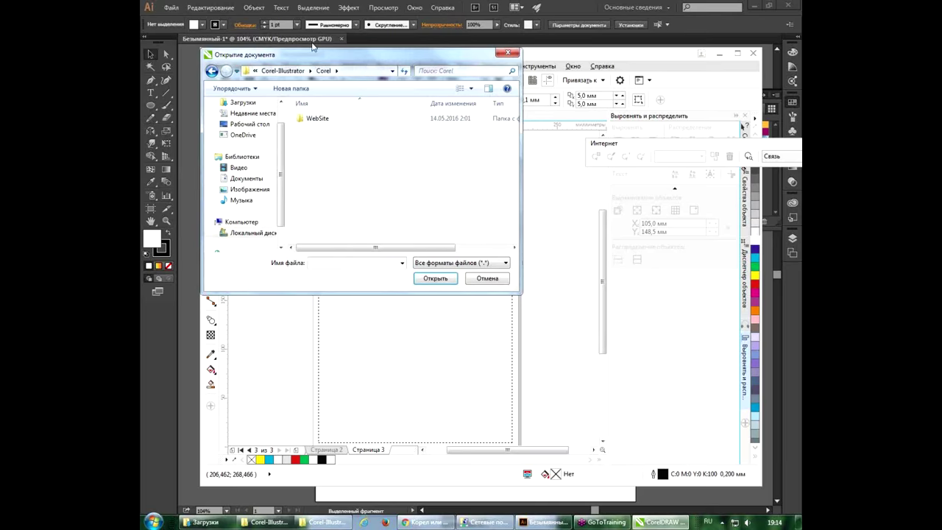
pyautogui.click(282, 71)
pyautogui.click(324, 139)
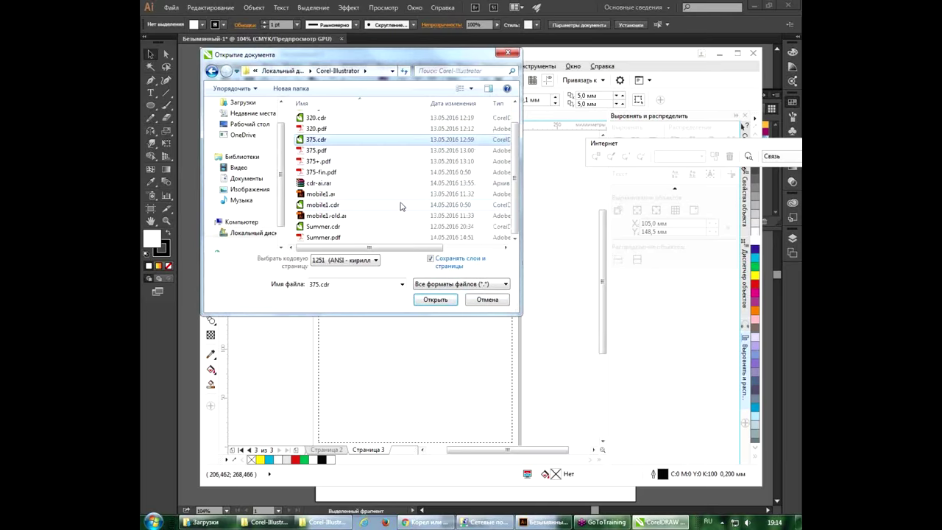
pyautogui.scroll(-2, 401, 198)
pyautogui.doubleClick(390, 161)
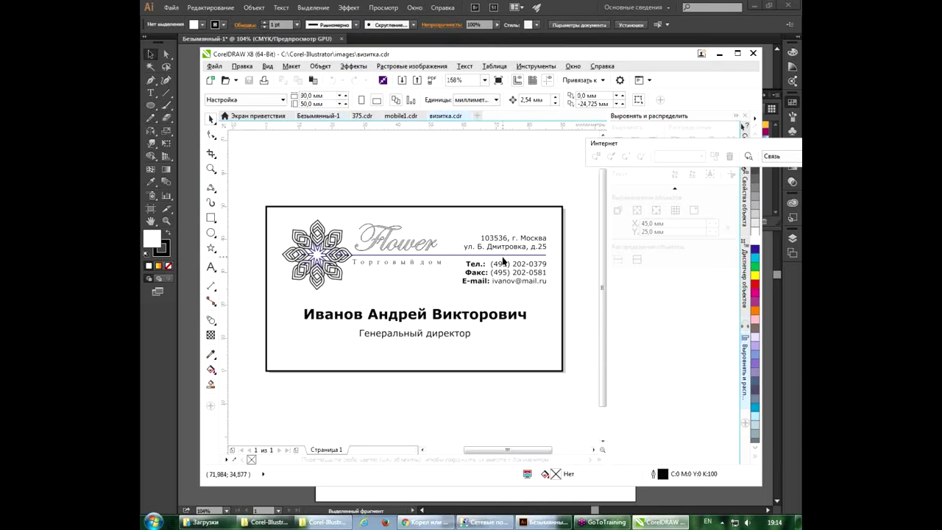
# Step: Review the Print dialog settings and cancel without printing
pyautogui.click(218, 70)
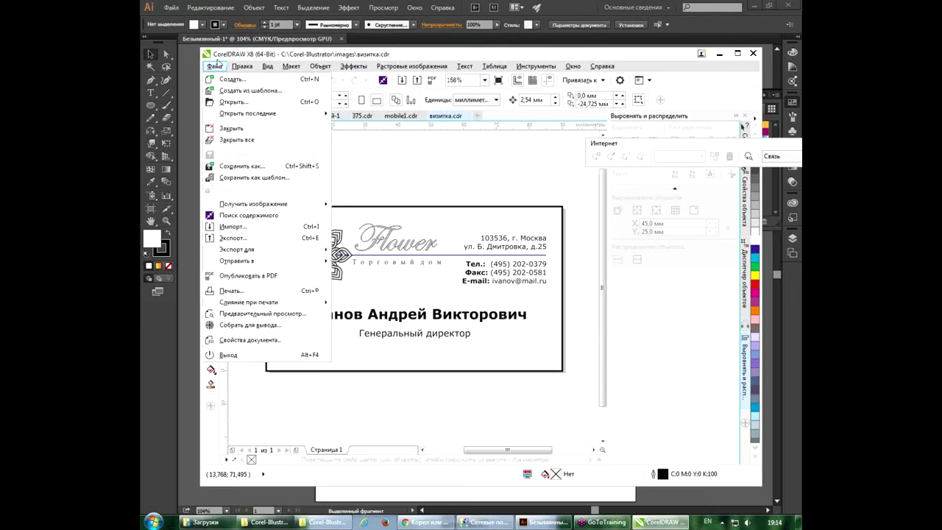
pyautogui.click(249, 291)
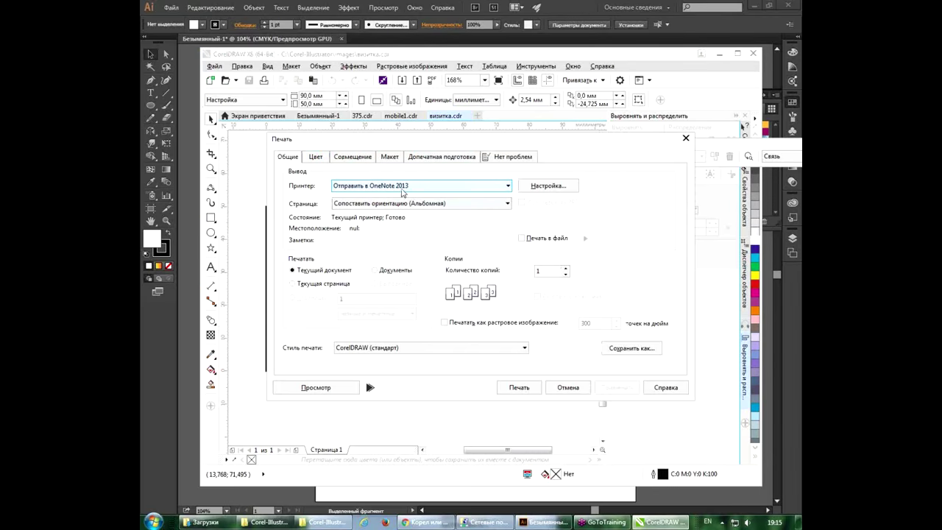
pyautogui.click(568, 387)
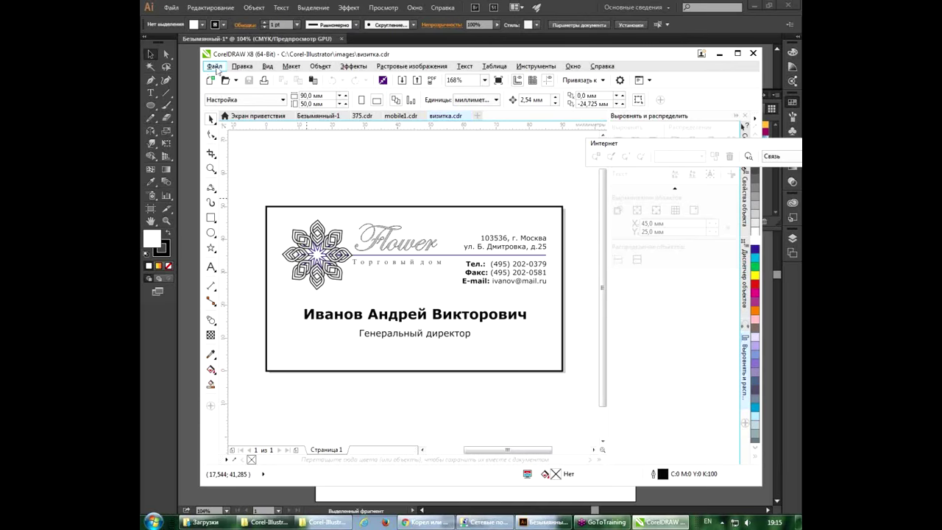
pyautogui.click(215, 66)
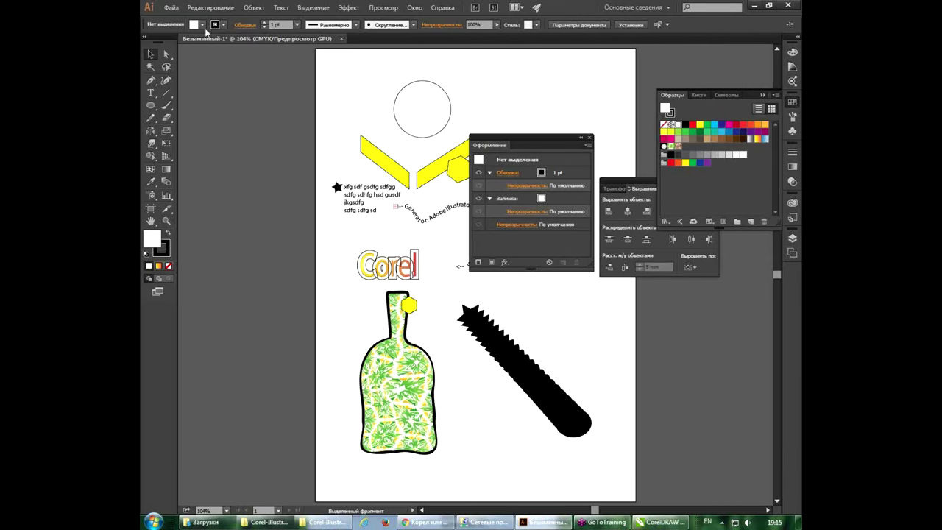
# Step: Set the print preview imposition layout to 3 cards across by 3 down, showing nine business cards on one sheet
pyautogui.click(658, 522)
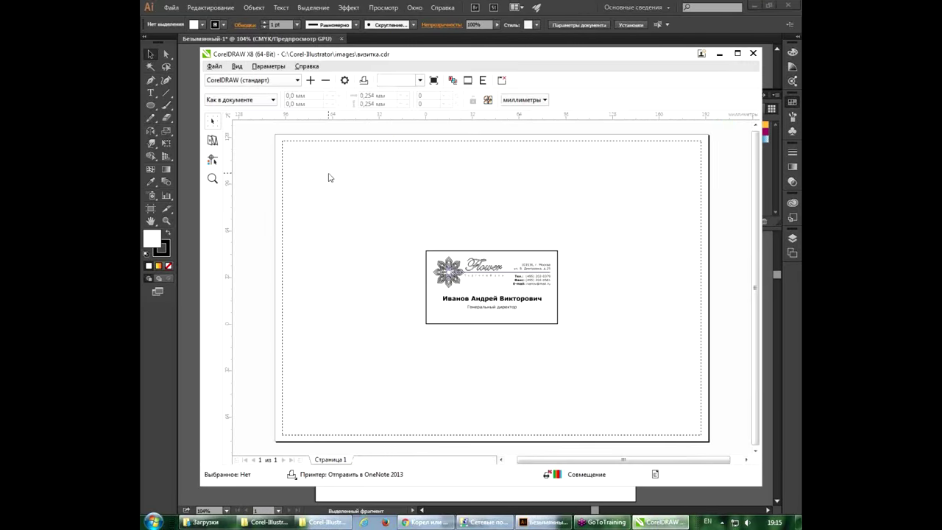
pyautogui.click(229, 145)
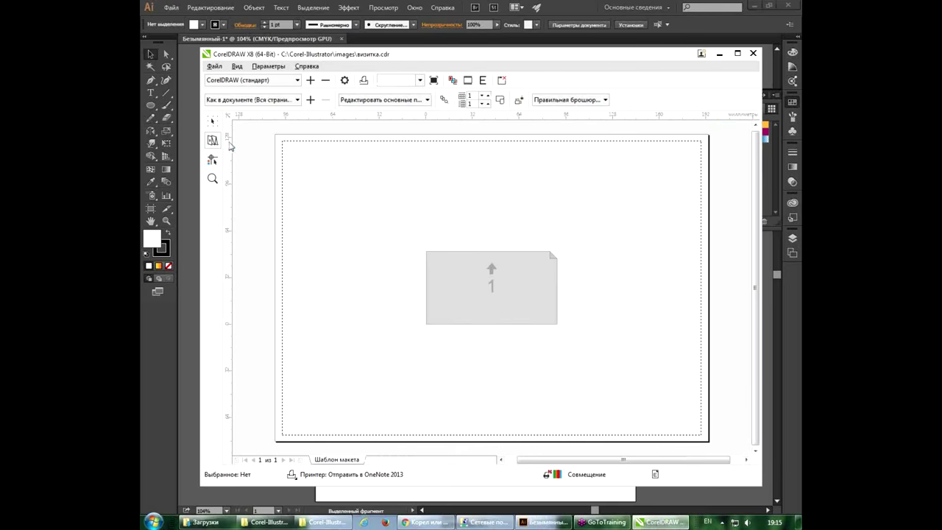
pyautogui.click(485, 96)
pyautogui.click(485, 95)
pyautogui.click(485, 101)
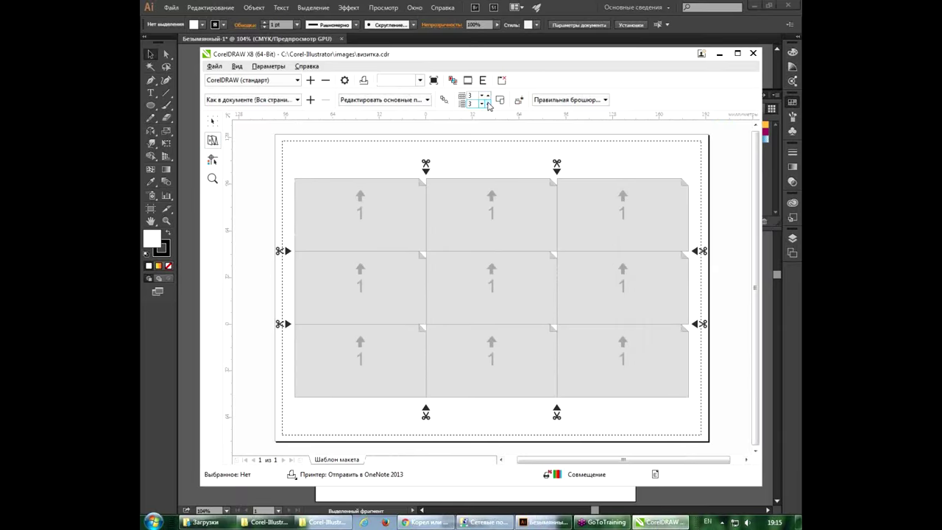
pyautogui.click(214, 122)
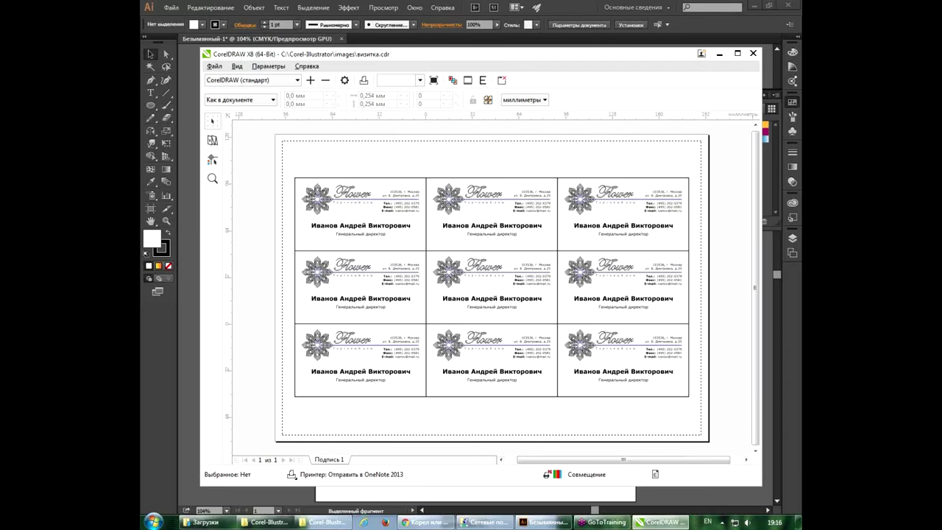
# Step: Toggle the card sheet's imposition layout on and off, then close the print preview
pyautogui.click(212, 140)
pyautogui.click(213, 124)
pyautogui.click(214, 66)
pyautogui.click(228, 144)
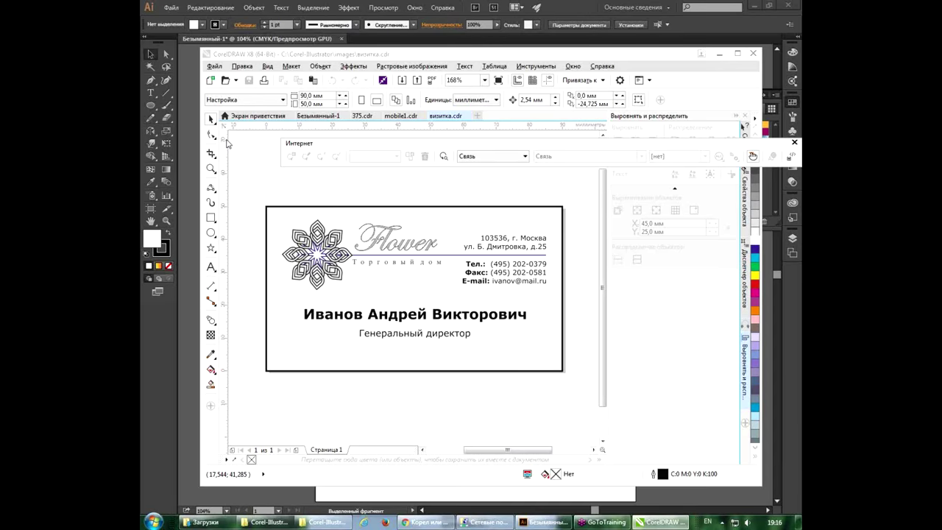
# Step: Zoom mobile1.cdr page 1 to fit, close the Internet toolbar, and select all objects
pyautogui.click(318, 116)
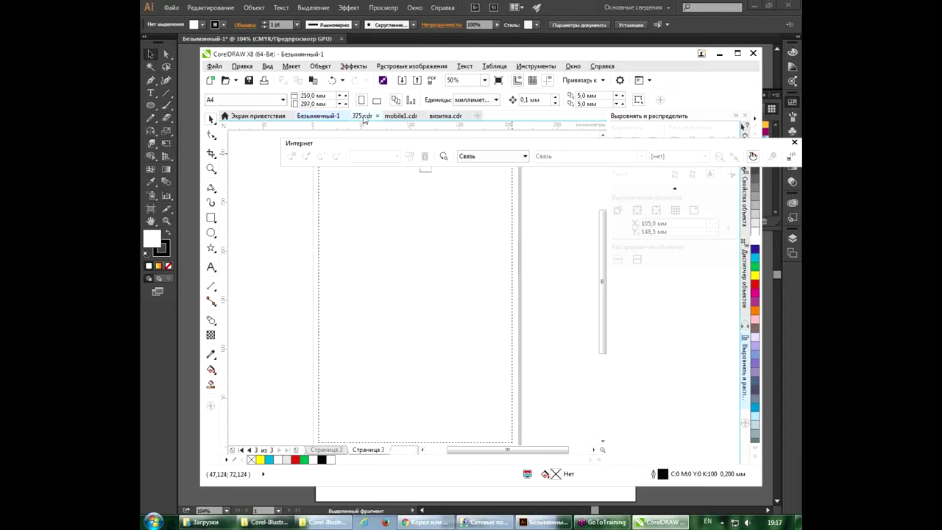
pyautogui.click(362, 116)
pyautogui.click(400, 116)
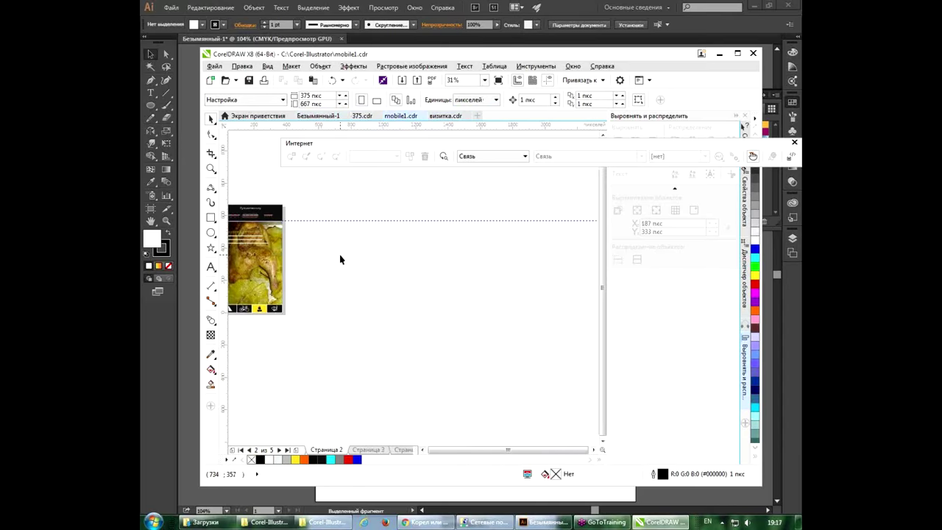
pyautogui.click(326, 449)
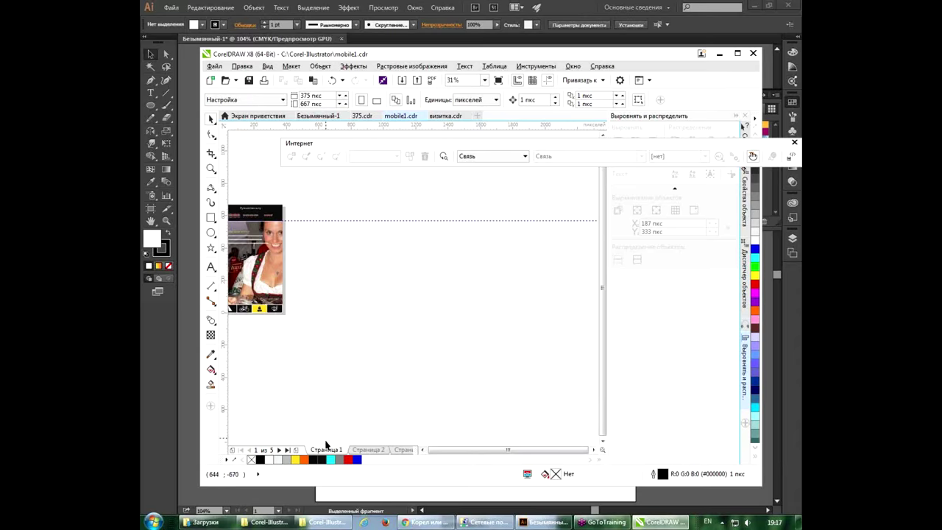
pyautogui.hotkey('shift', 'F4')
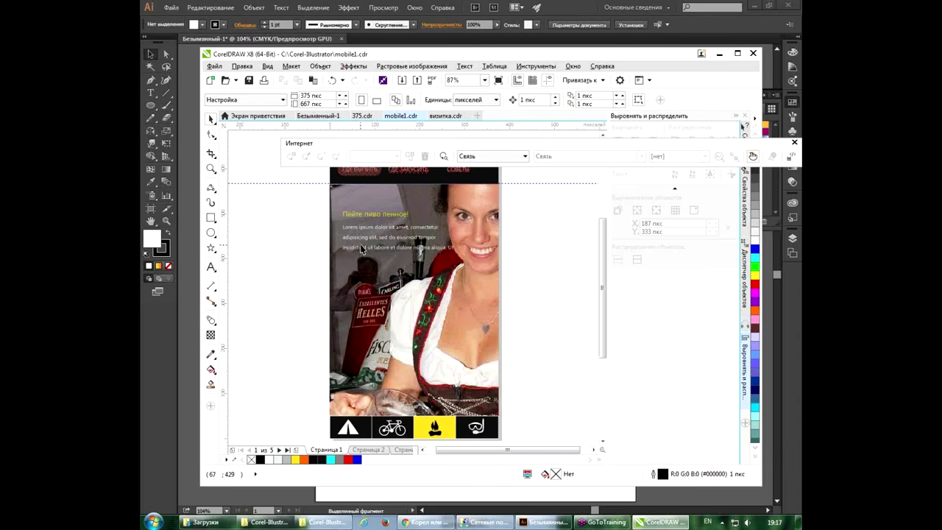
pyautogui.click(794, 144)
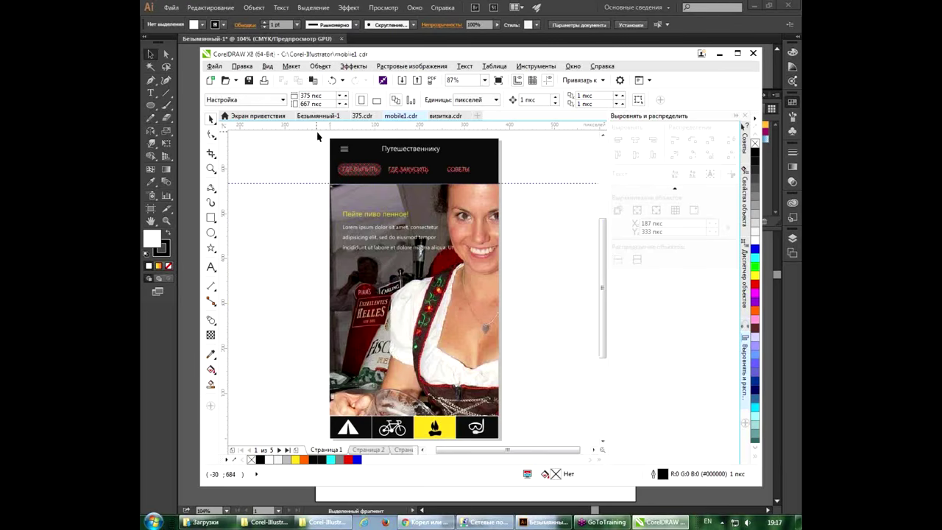
pyautogui.hotkey('ctrl', 'a')
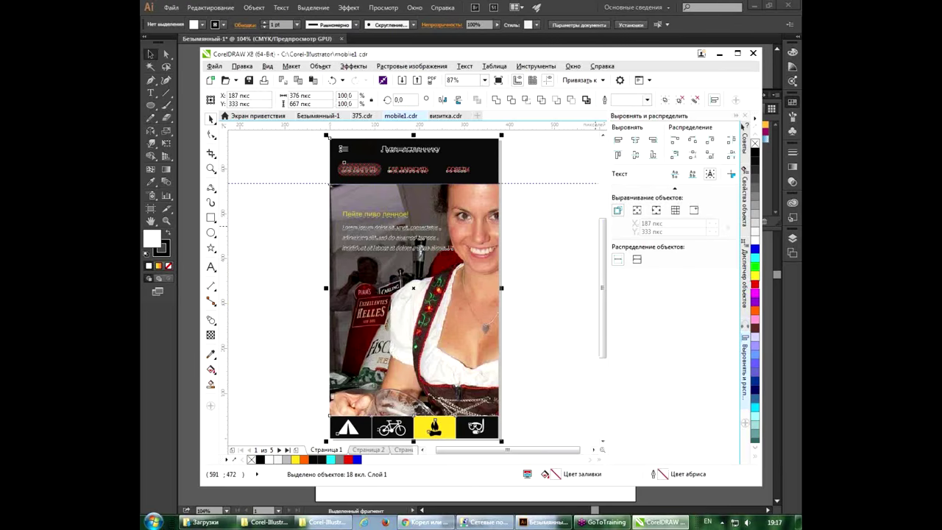
# Step: Try successive palette greens on the header and icon bars, ending on deep dark green
pyautogui.click(755, 277)
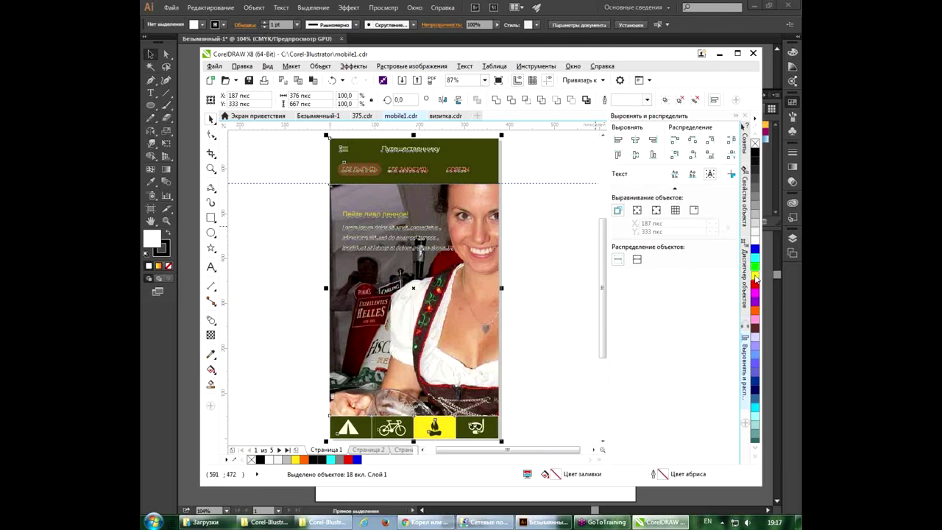
pyautogui.keyDown('ctrl'); pyautogui.click(755, 277); pyautogui.keyUp('ctrl')
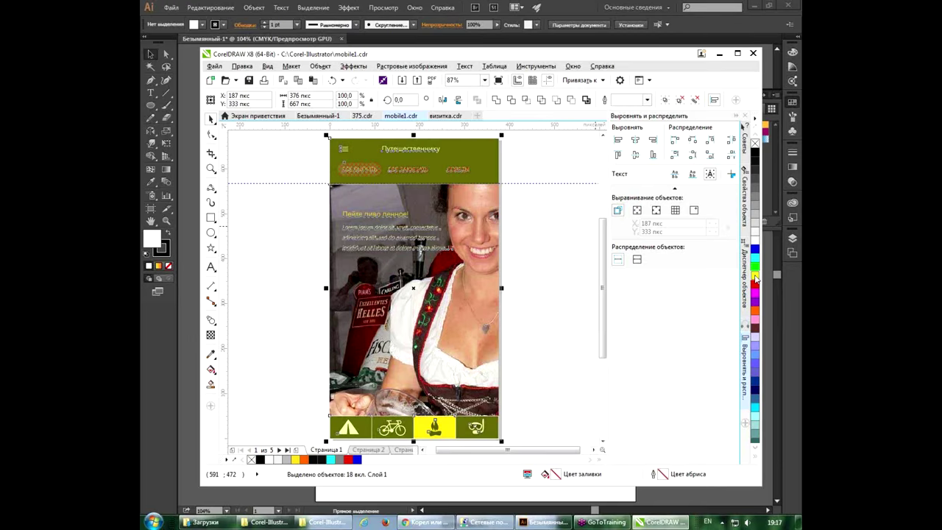
pyautogui.keyDown('ctrl'); pyautogui.click(755, 277); pyautogui.keyUp('ctrl')
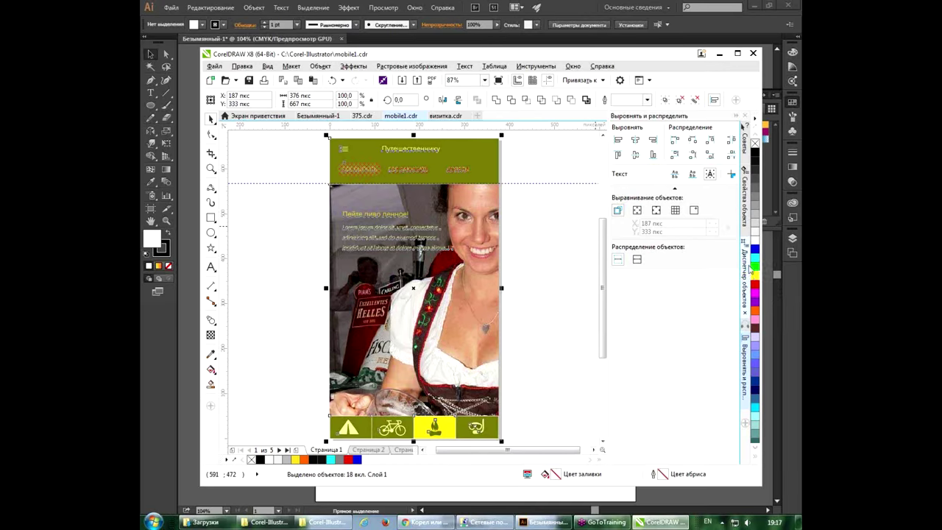
pyautogui.keyDown('ctrl'); pyautogui.click(755, 268); pyautogui.keyUp('ctrl')
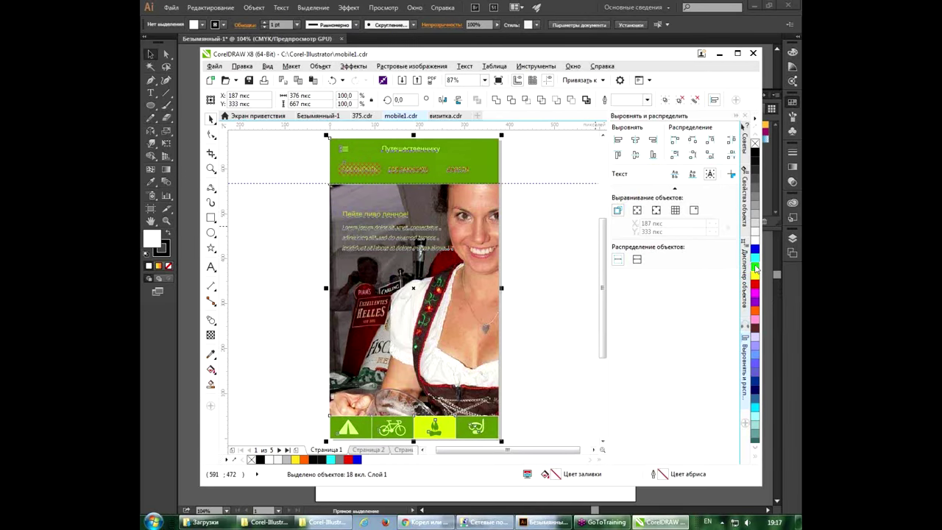
pyautogui.keyDown('ctrl'); pyautogui.click(755, 254); pyautogui.keyUp('ctrl')
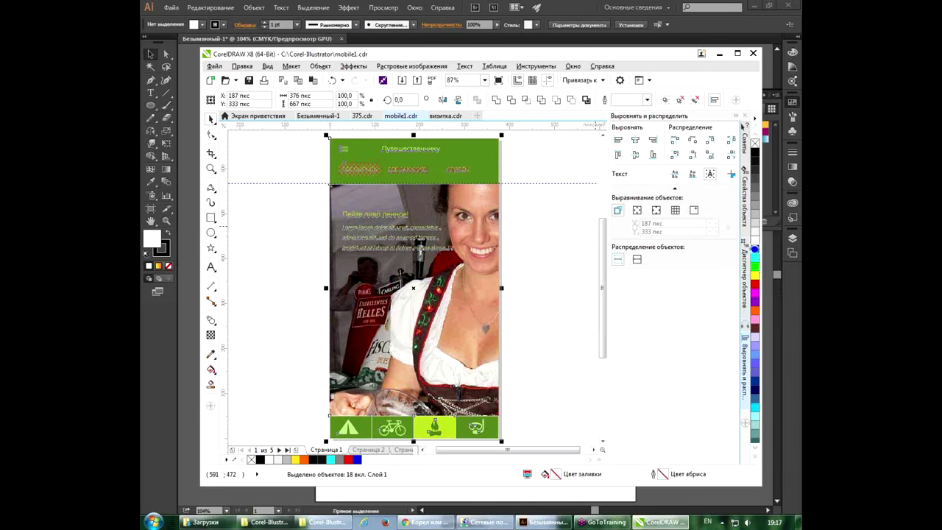
pyautogui.keyDown('ctrl'); pyautogui.click(755, 152); pyautogui.keyUp('ctrl')
pyautogui.keyDown('ctrl'); pyautogui.click(755, 152); pyautogui.keyUp('ctrl')
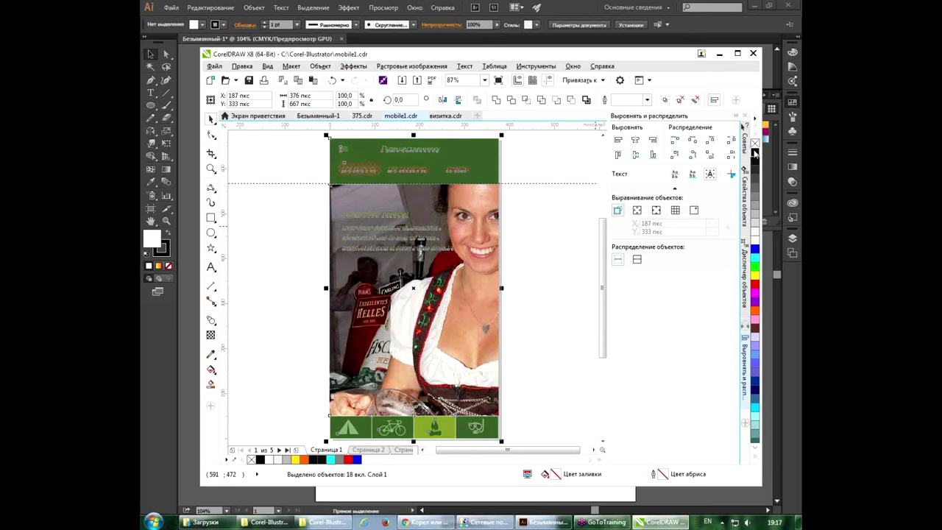
pyautogui.keyDown('ctrl'); pyautogui.click(754, 153); pyautogui.keyUp('ctrl')
pyautogui.keyDown('ctrl'); pyautogui.click(754, 152); pyautogui.keyUp('ctrl')
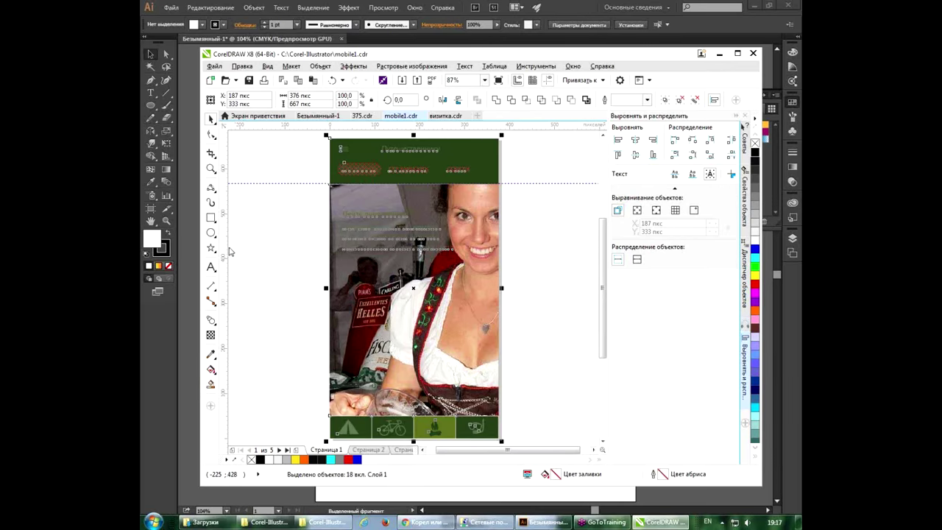
# Step: Draw a rectangle left of the mockup page, fill it purple, and deselect it
pyautogui.click(213, 219)
pyautogui.click(239, 218)
pyautogui.moveTo(243, 208); pyautogui.dragTo(298, 278)
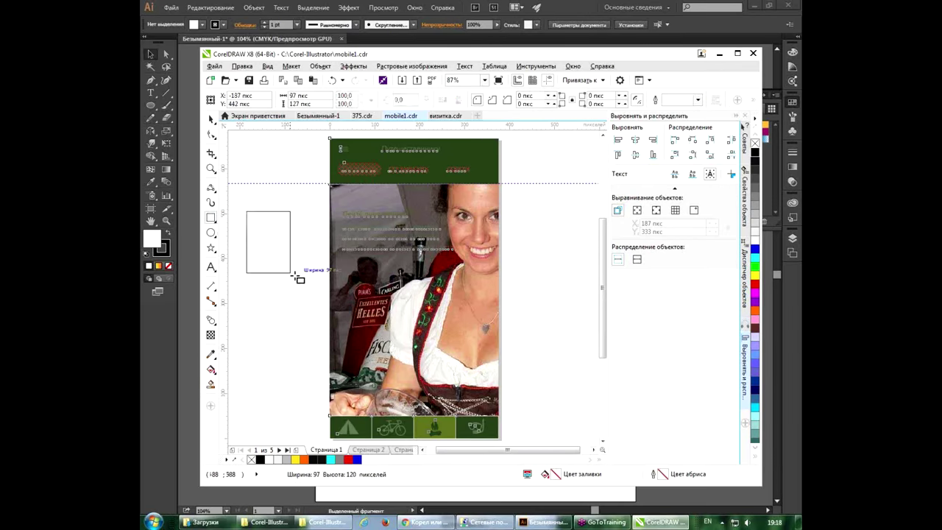
pyautogui.click(754, 301)
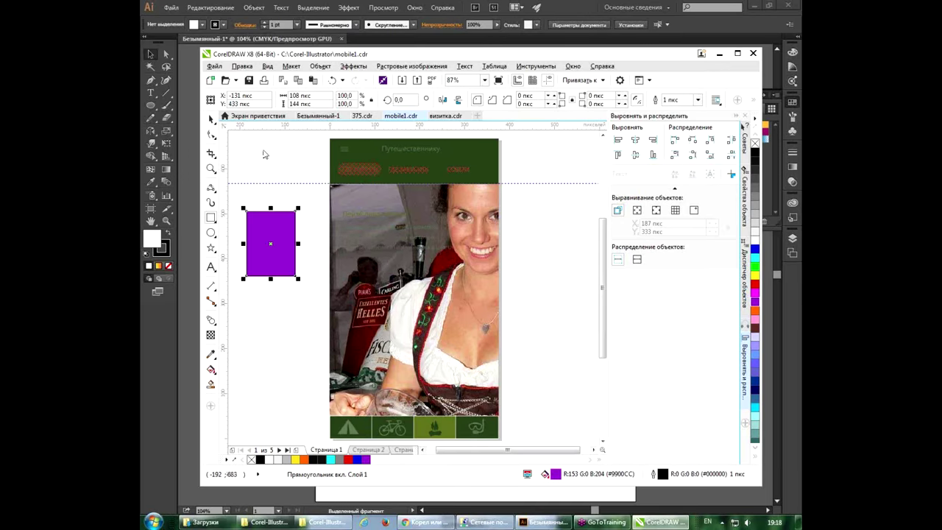
pyautogui.click(212, 119)
pyautogui.click(247, 145)
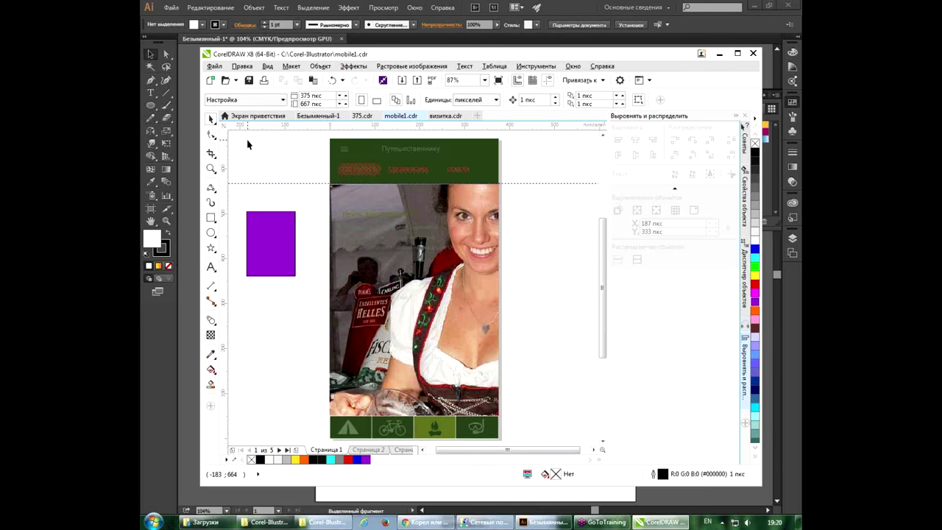
pyautogui.click(572, 66)
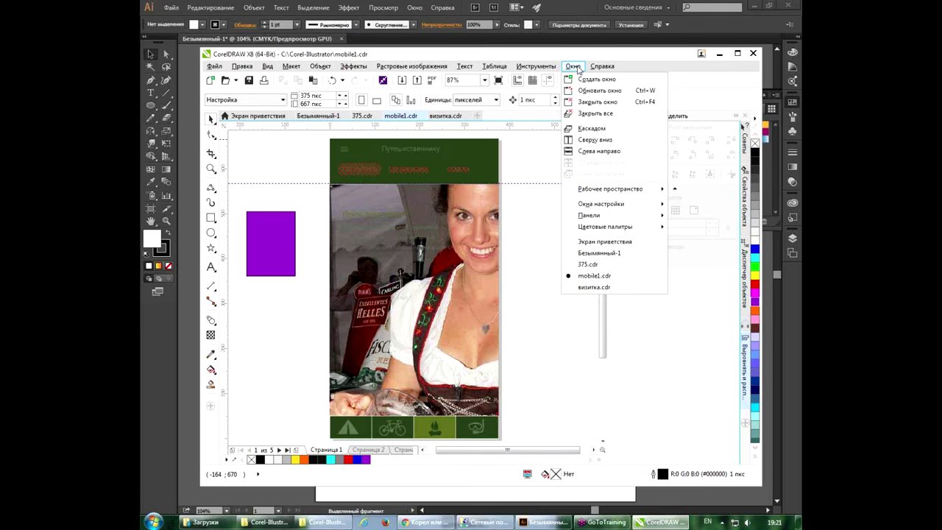
pyautogui.moveTo(589, 215)
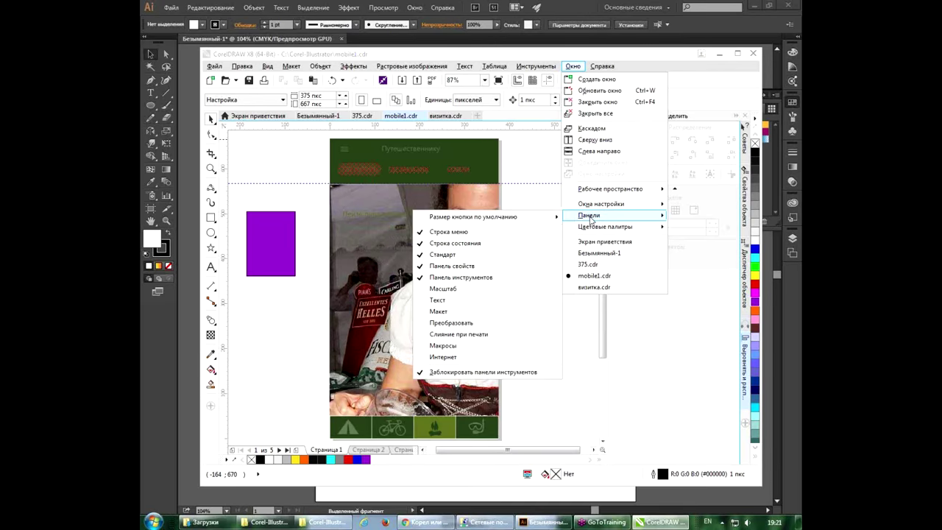
# Step: Open the Macro Manager docker showing global macros and each document's VBA project
pyautogui.click(570, 67)
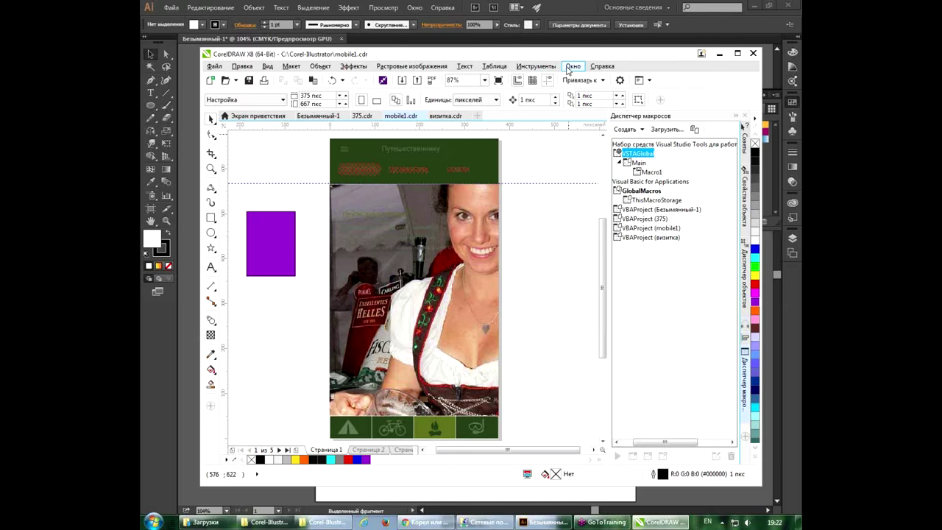